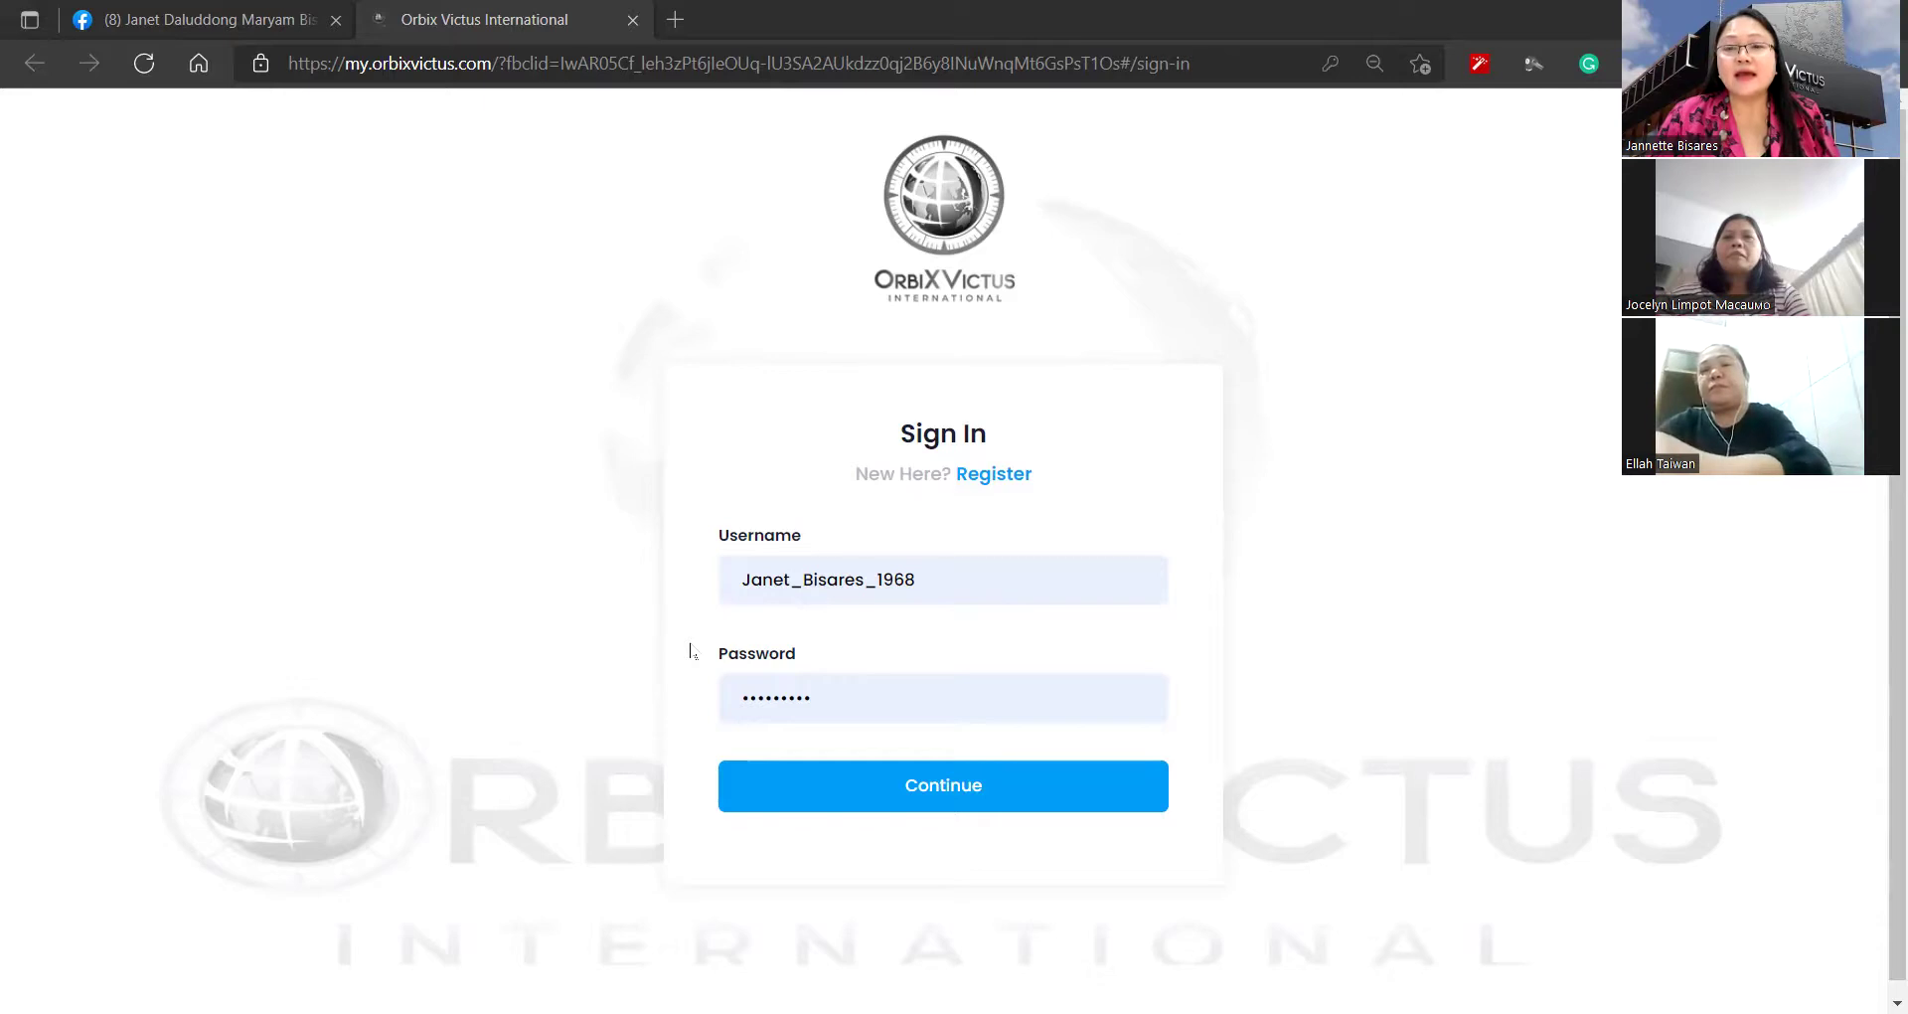
Open the new account registration form and enter the member's first name.
{"action": "left_click", "coordinate": [993, 476]}
{"action": "left_click", "coordinate": [838, 485]}
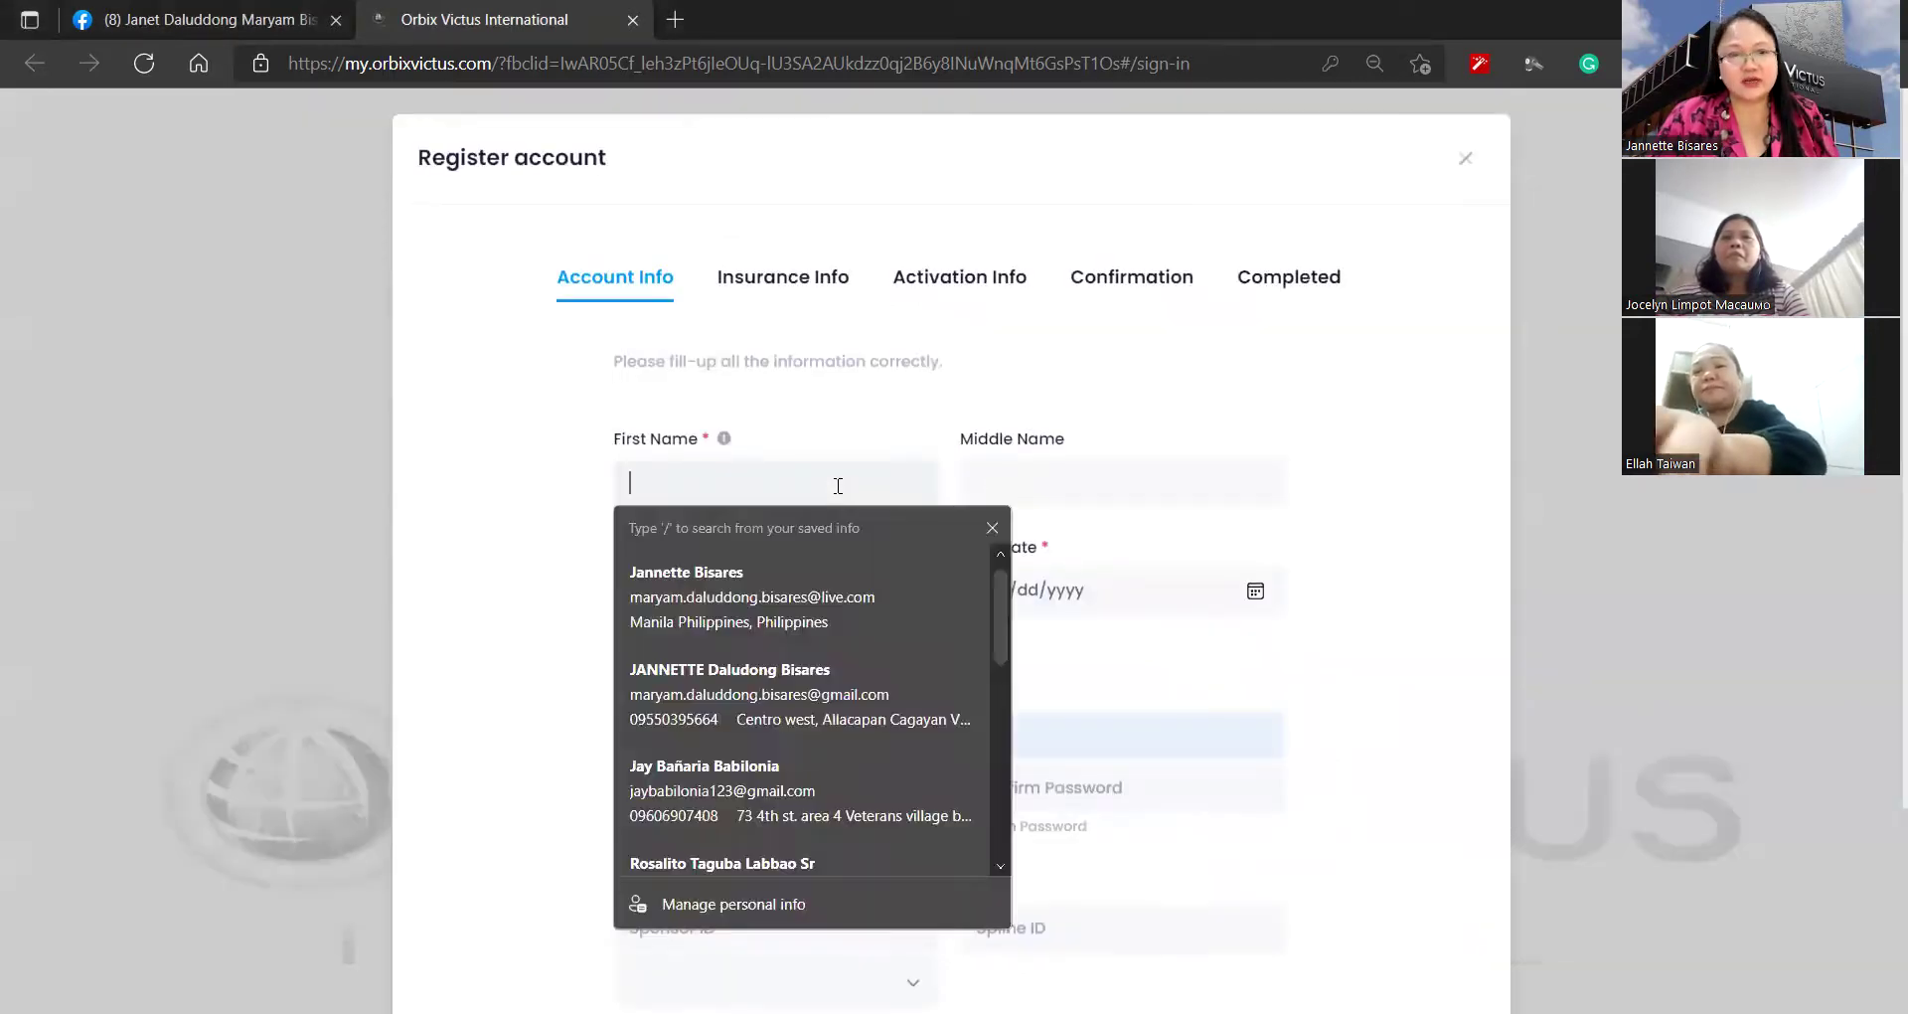
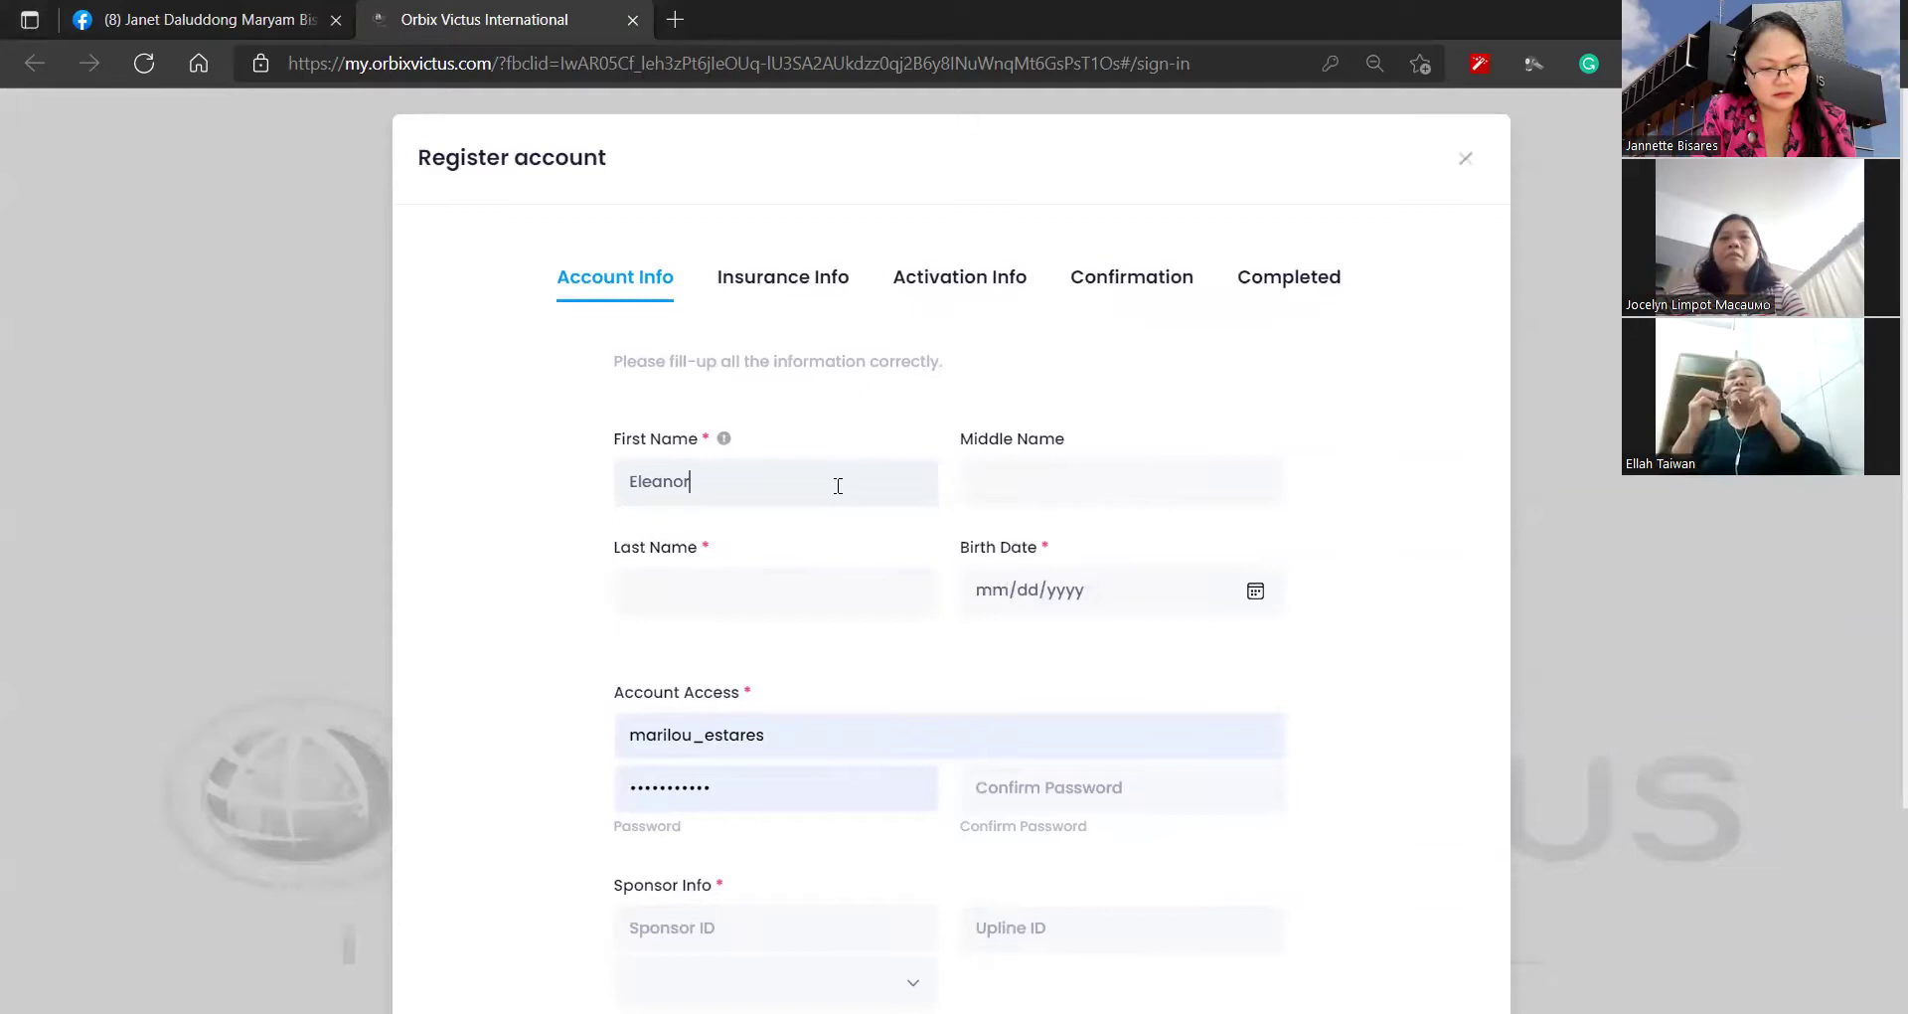
{"action": "key", "text": "Tab"}
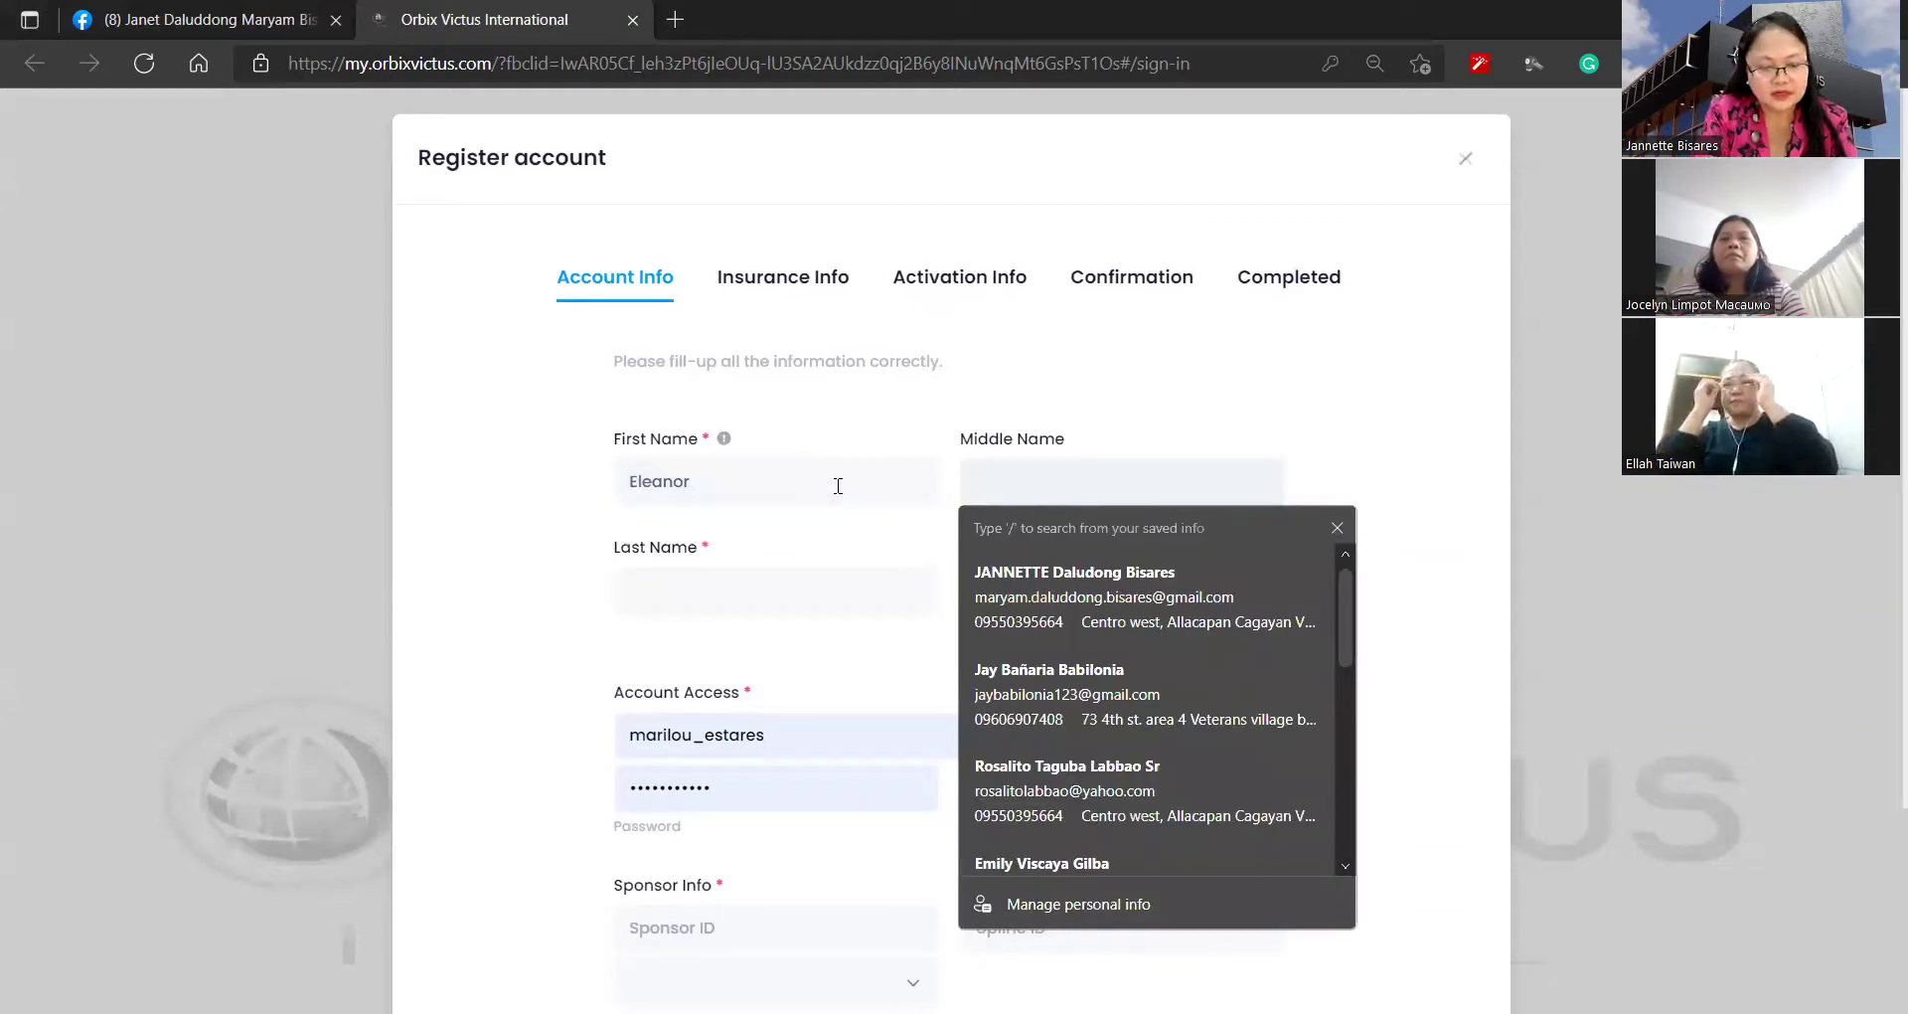
Fill the middle name from the saved suggestion and begin typing the last name.
{"action": "type", "text": "Desa"}
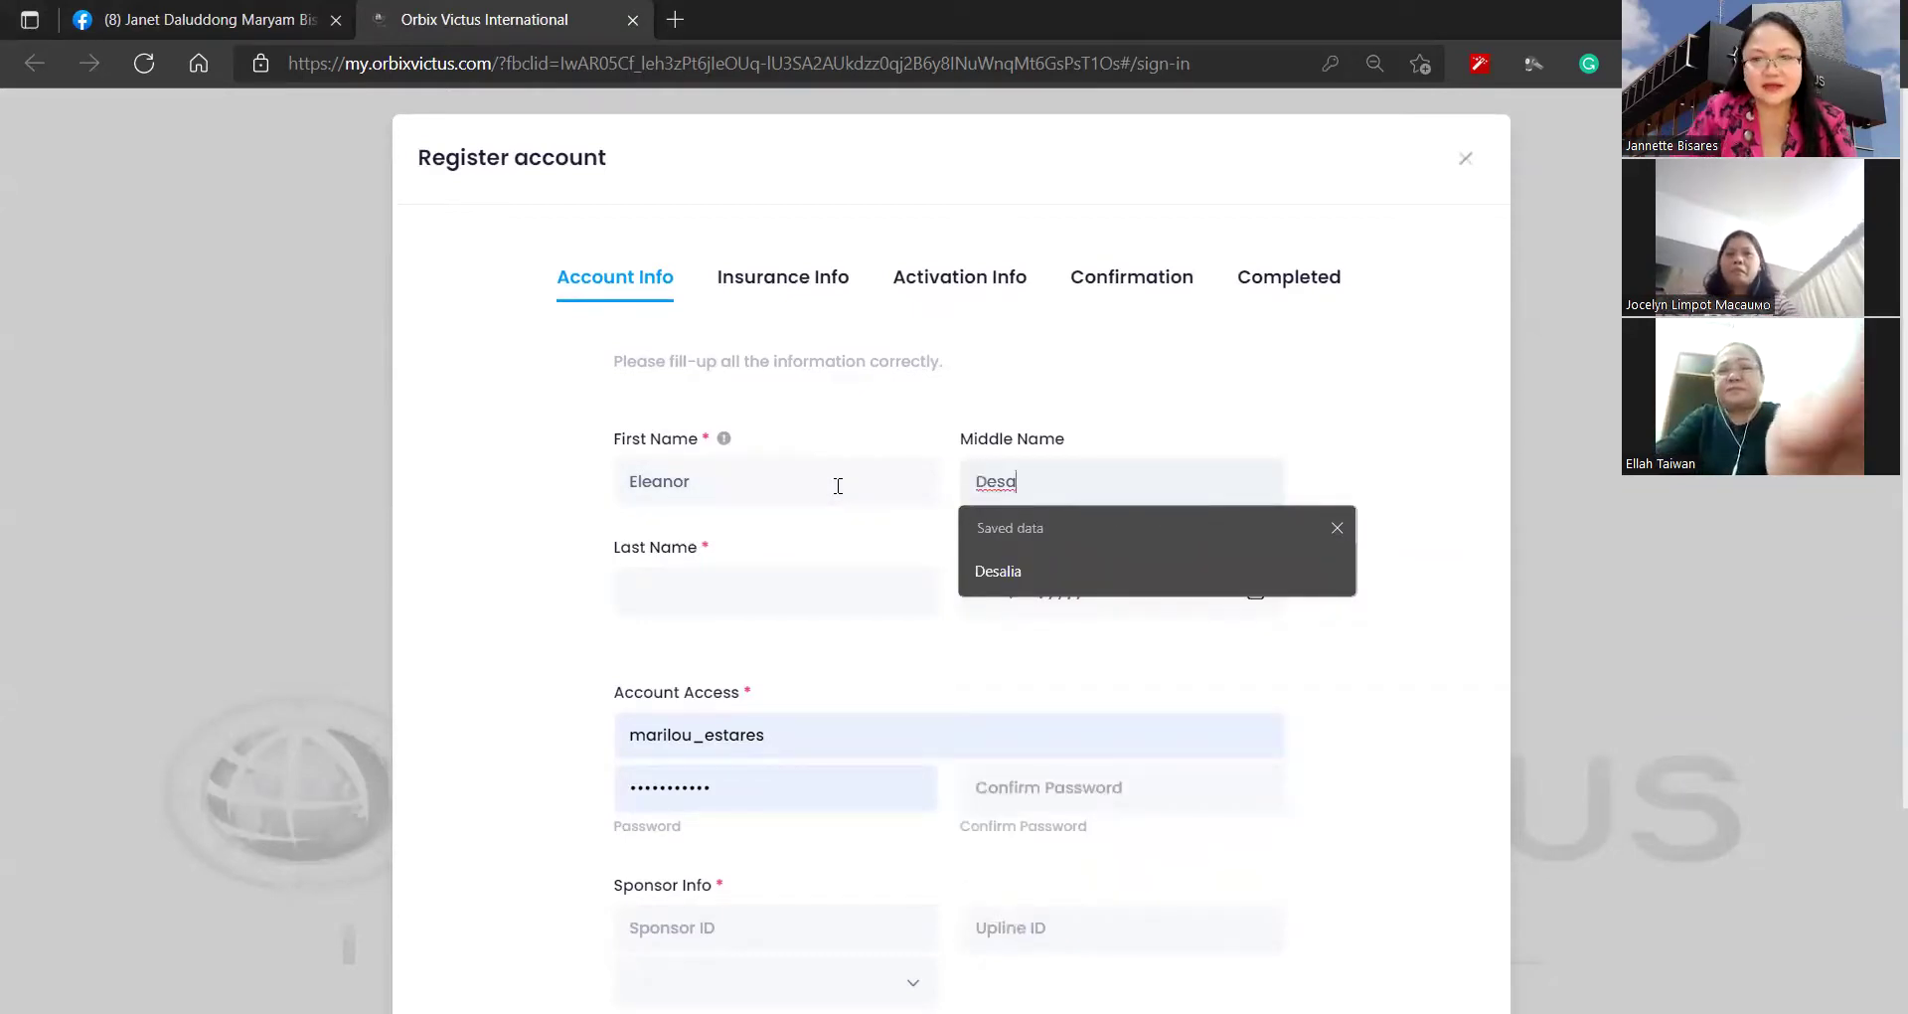
{"action": "key", "text": "Down"}
{"action": "key", "text": "Return"}
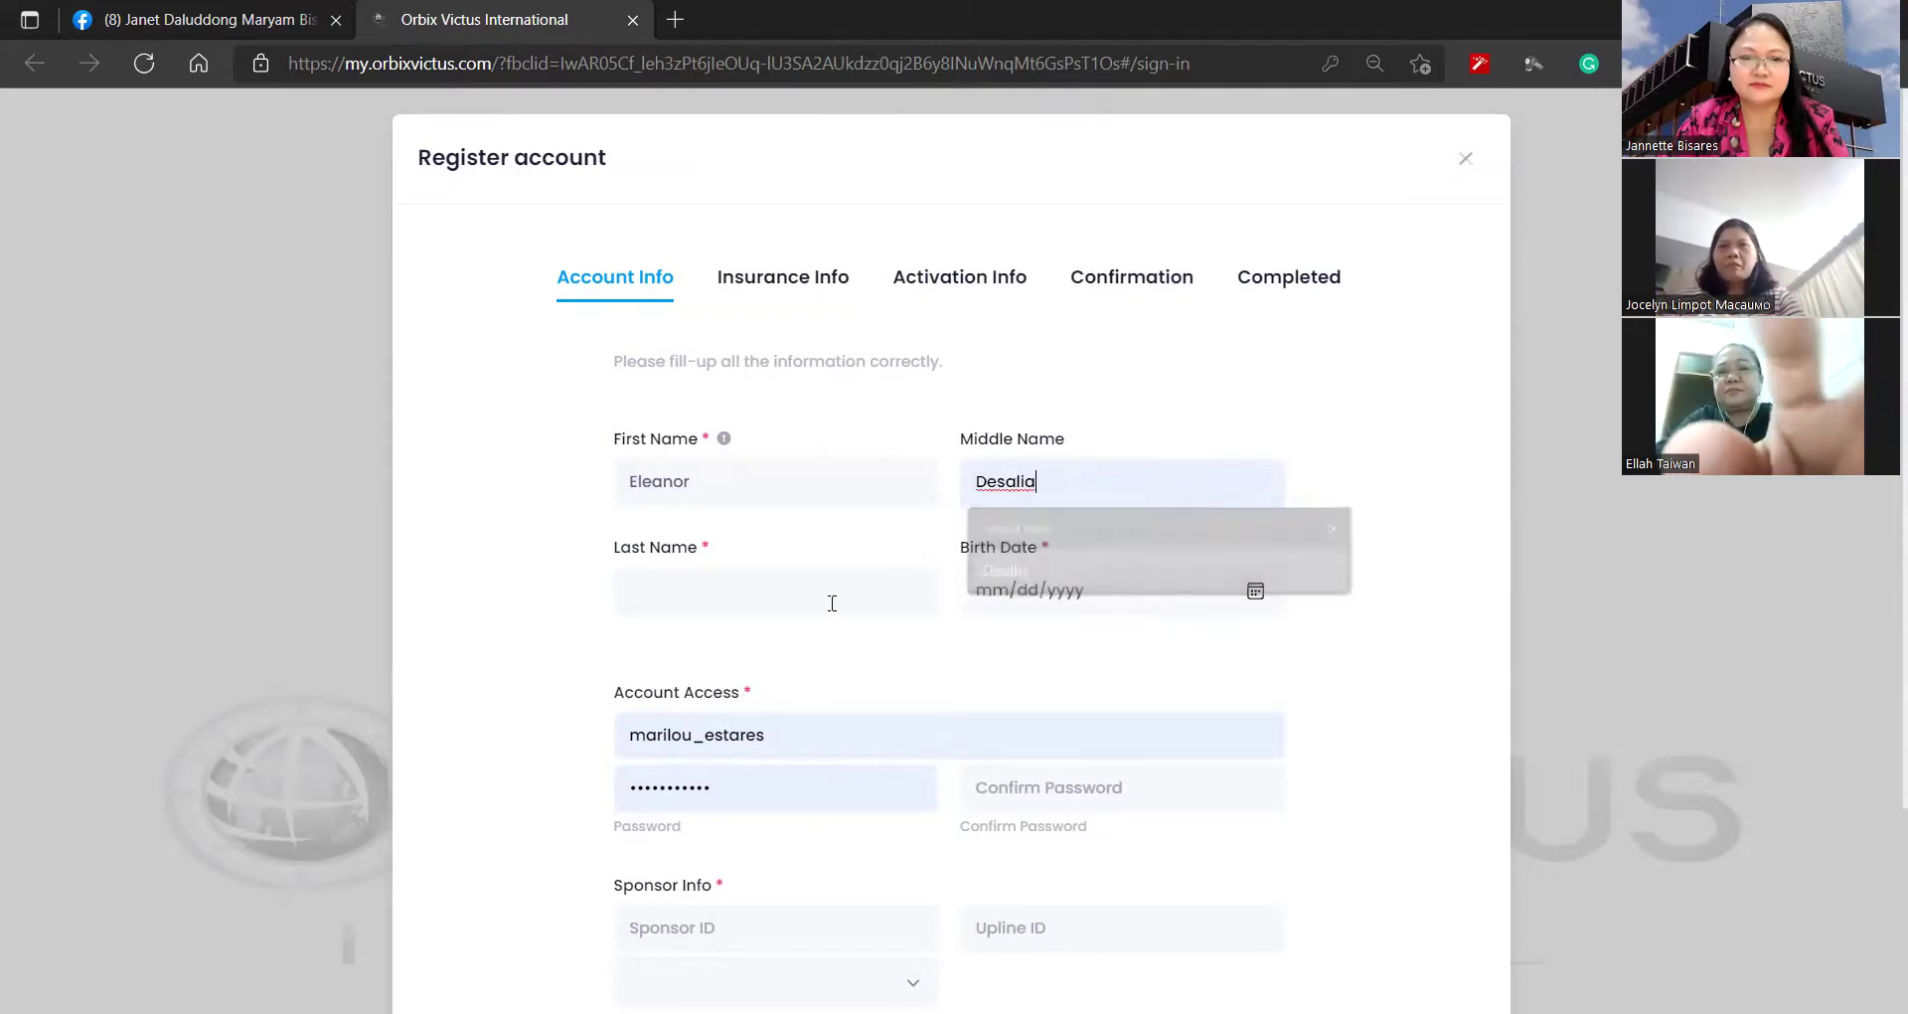
{"action": "left_click", "coordinate": [808, 608]}
{"action": "type", "text": "Pl"}
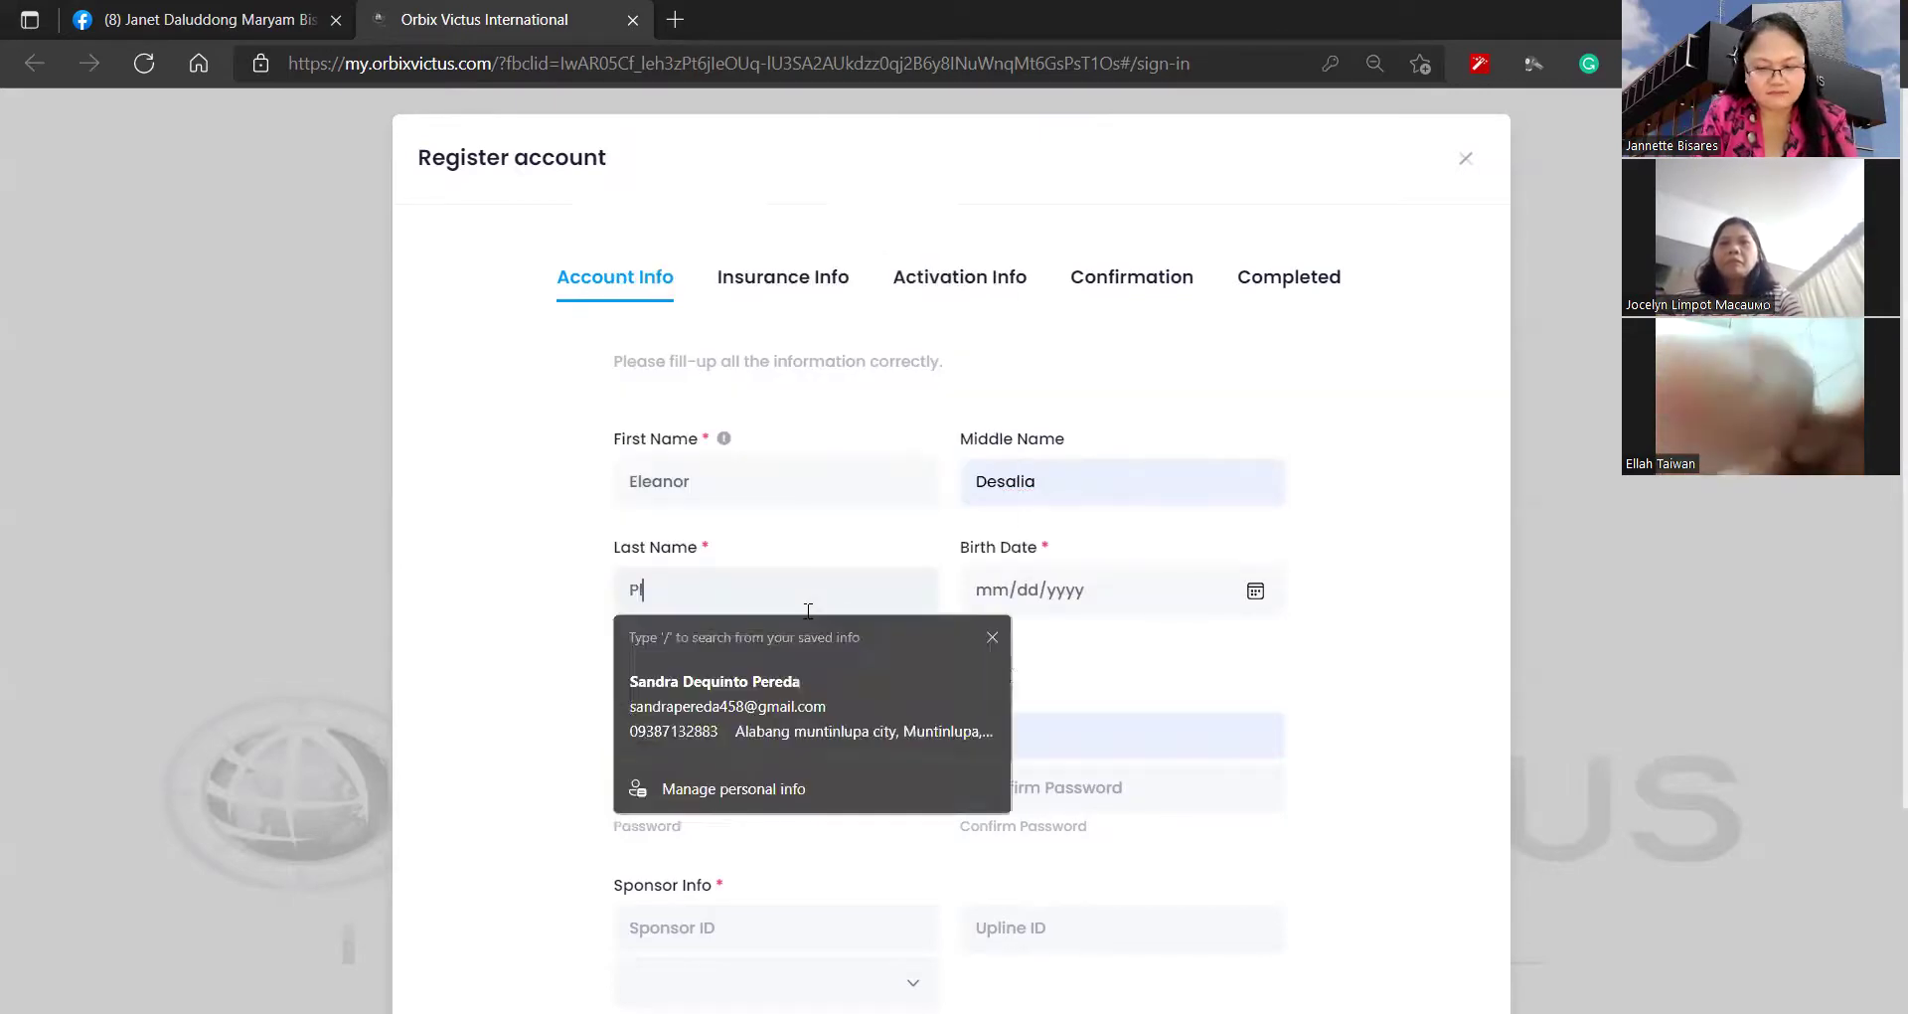
{"action": "key", "text": "BackSpace"}
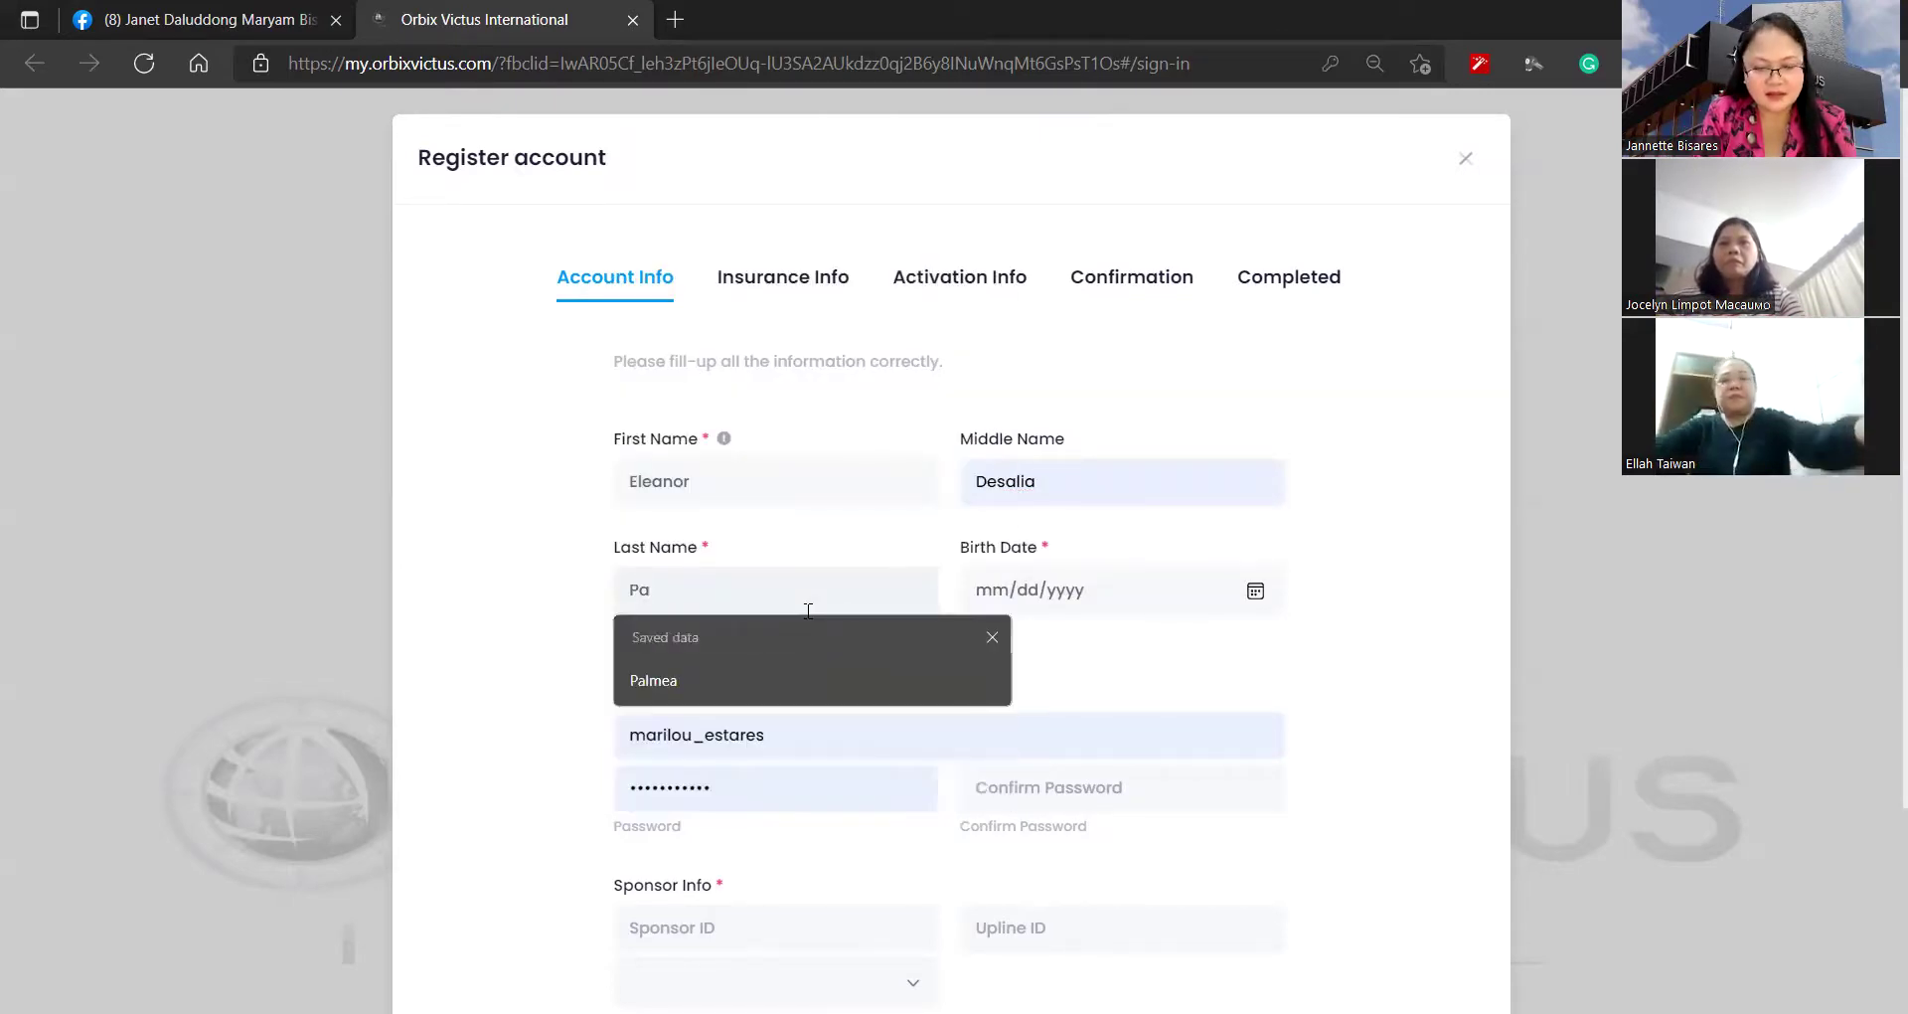
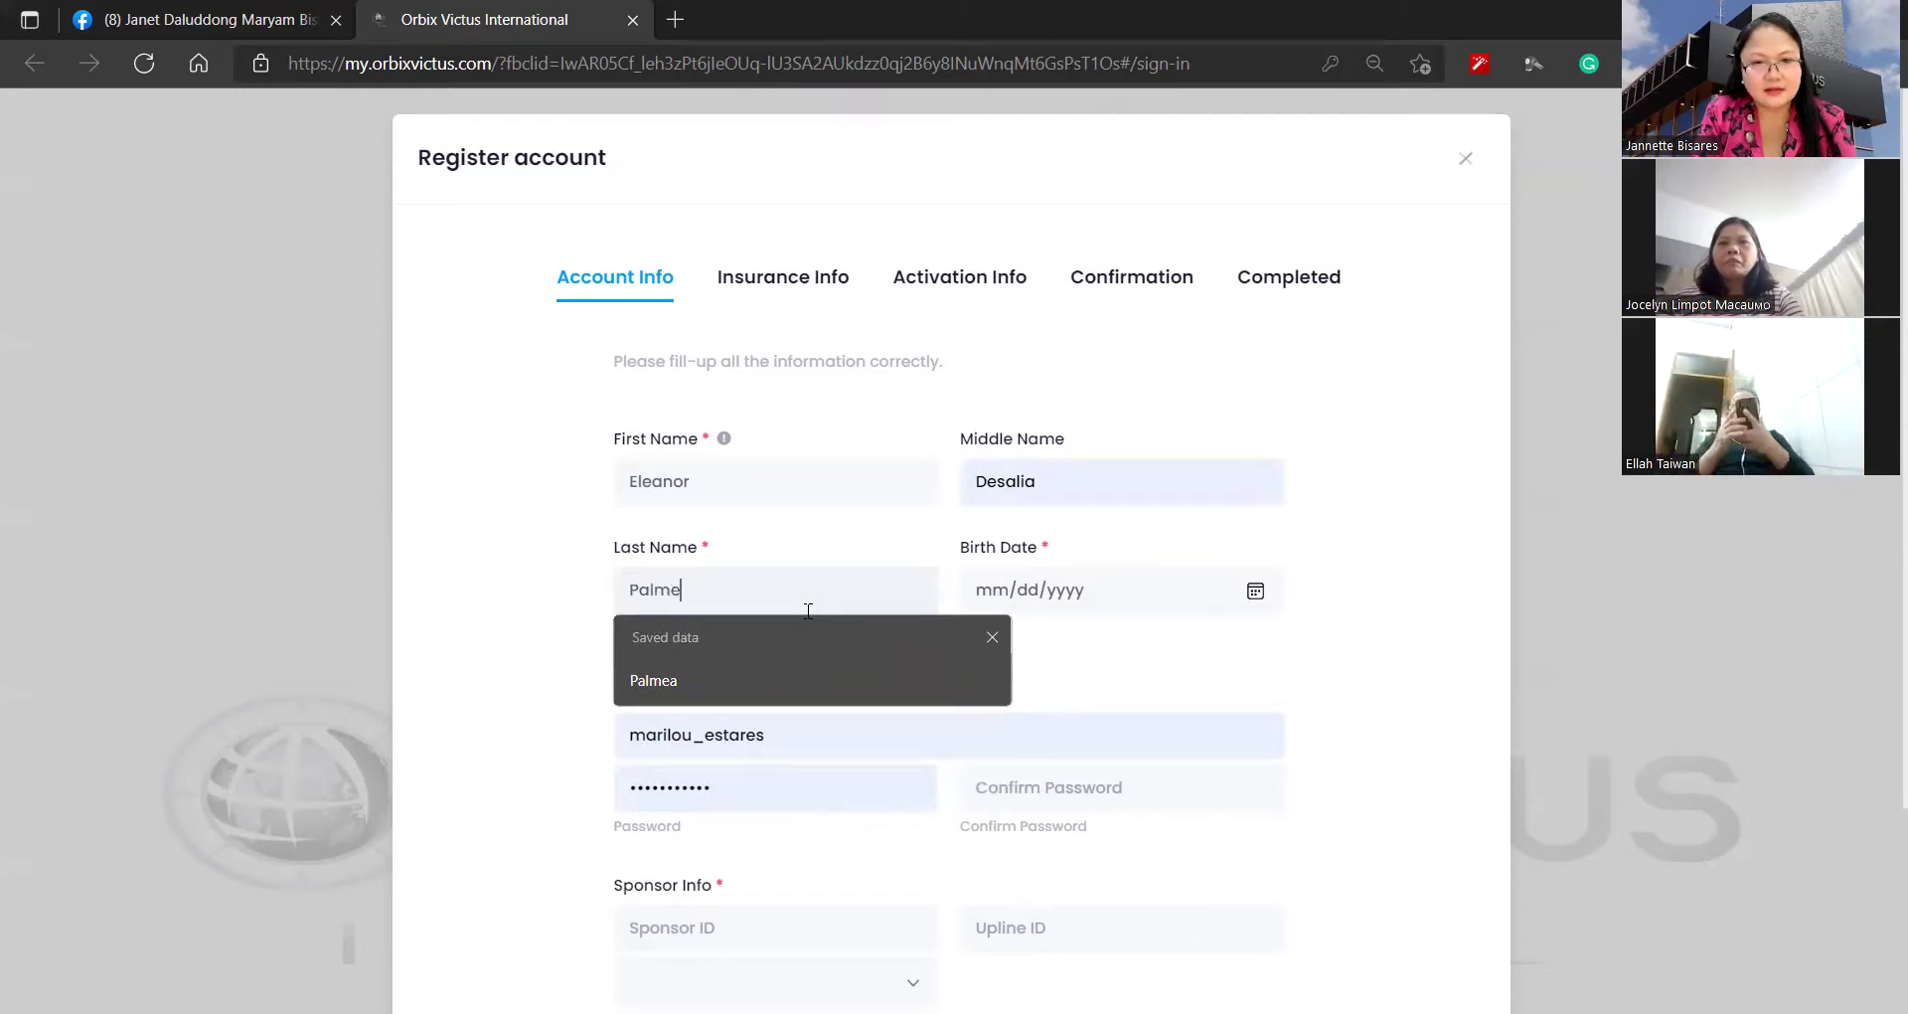
Accept the saved last name and replace the prefilled username with the saved suggestion.
{"action": "left_click", "coordinate": [712, 682]}
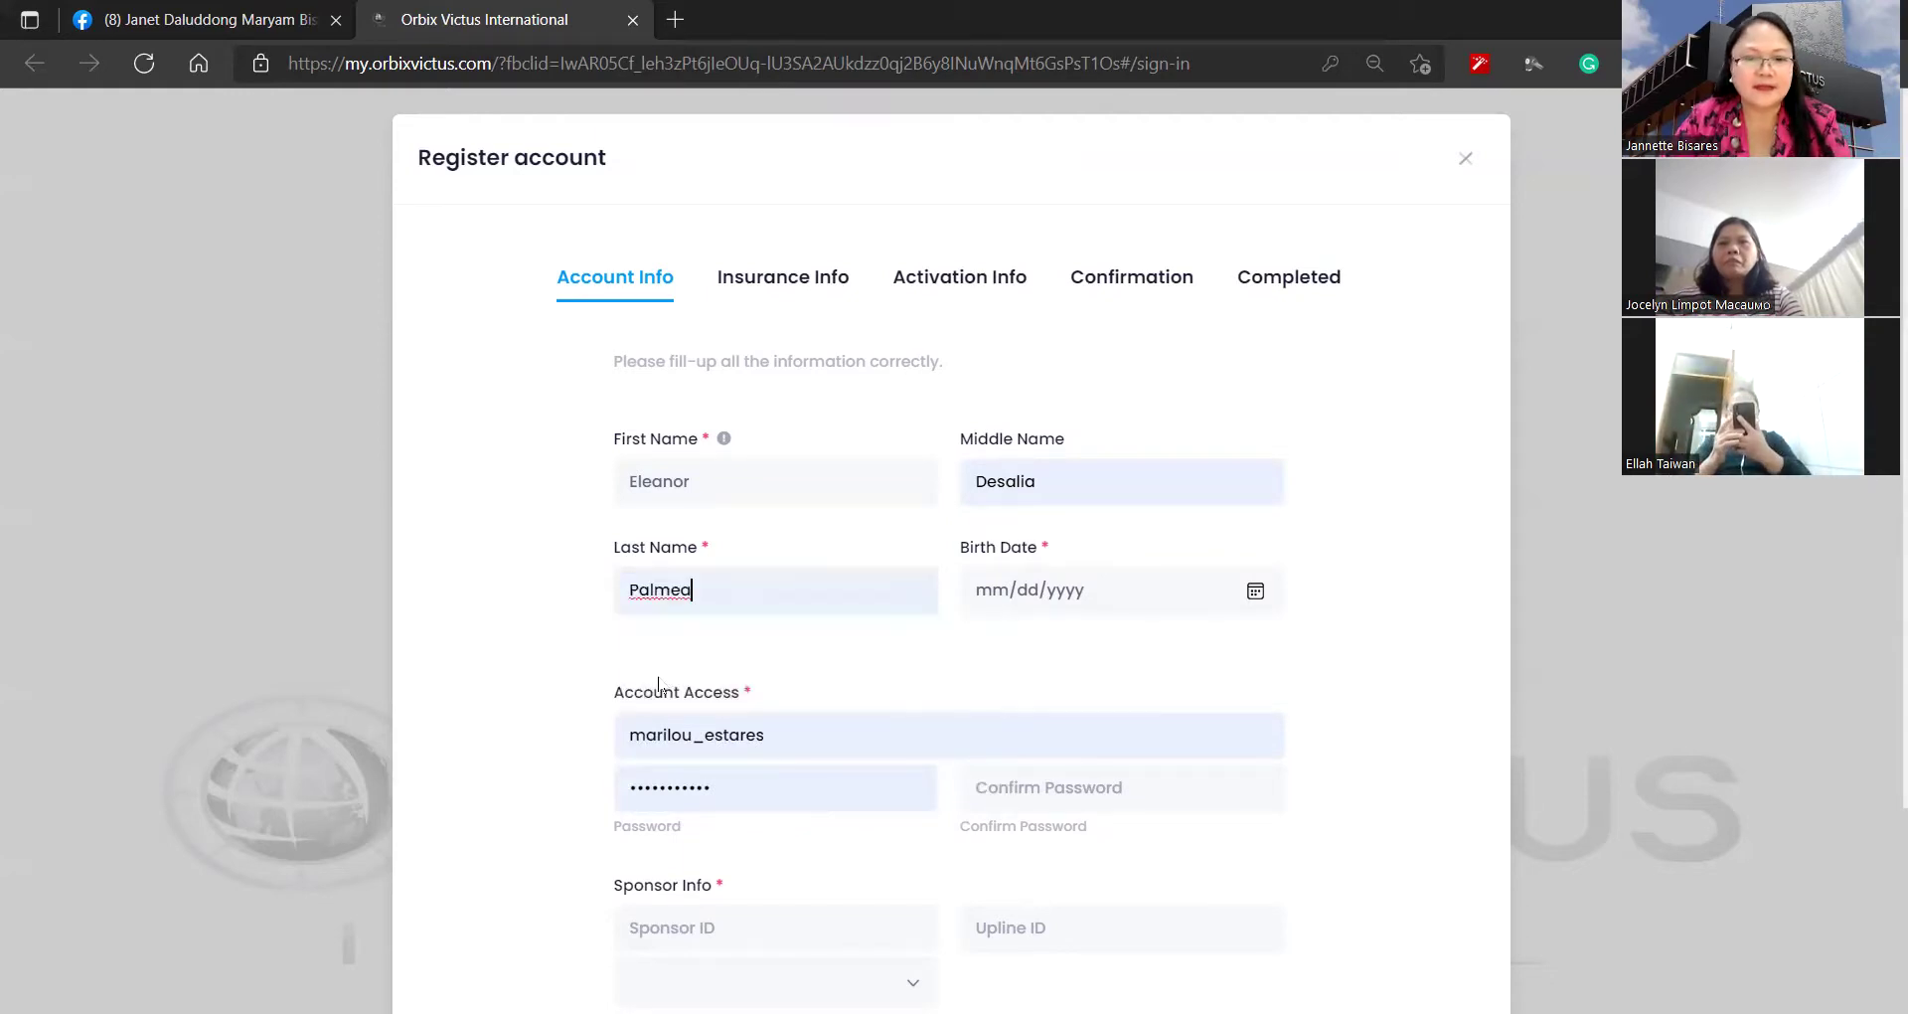
{"action": "left_click", "coordinate": [816, 740]}
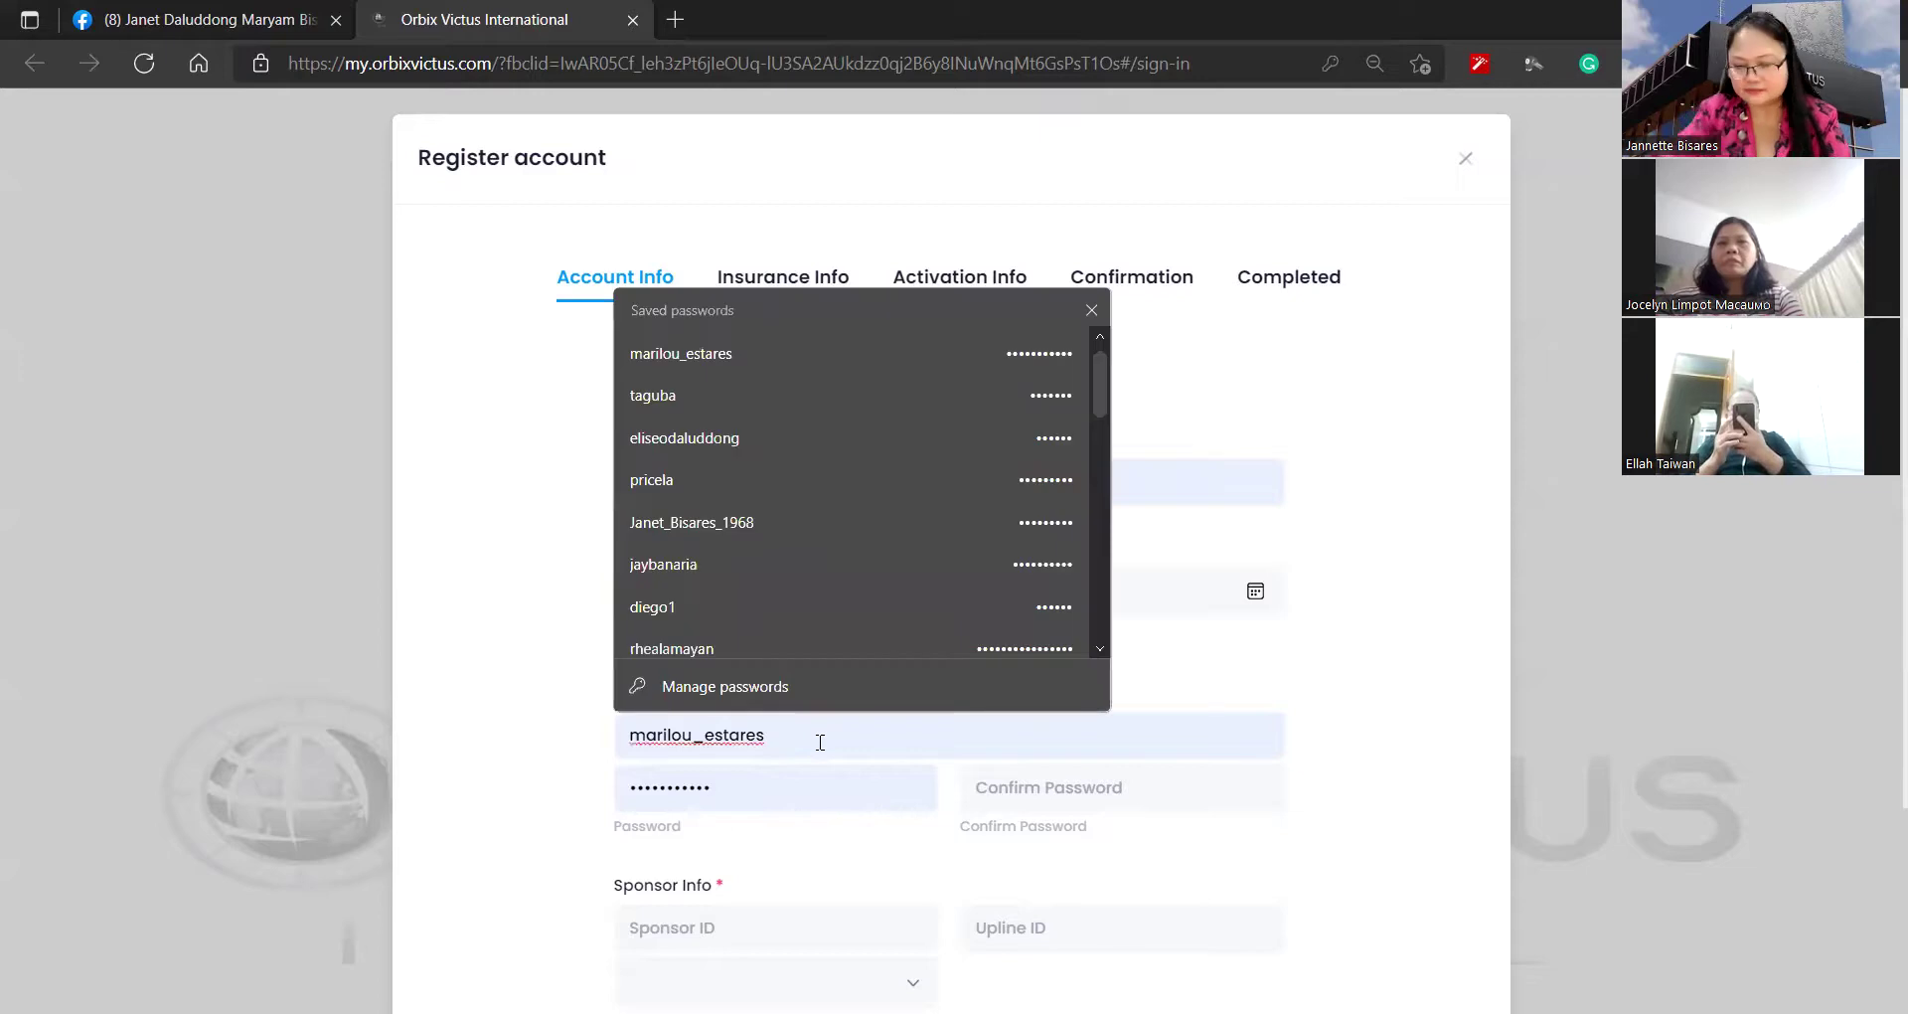
{"action": "key", "text": "ctrl+a"}
{"action": "type", "text": "ma"}
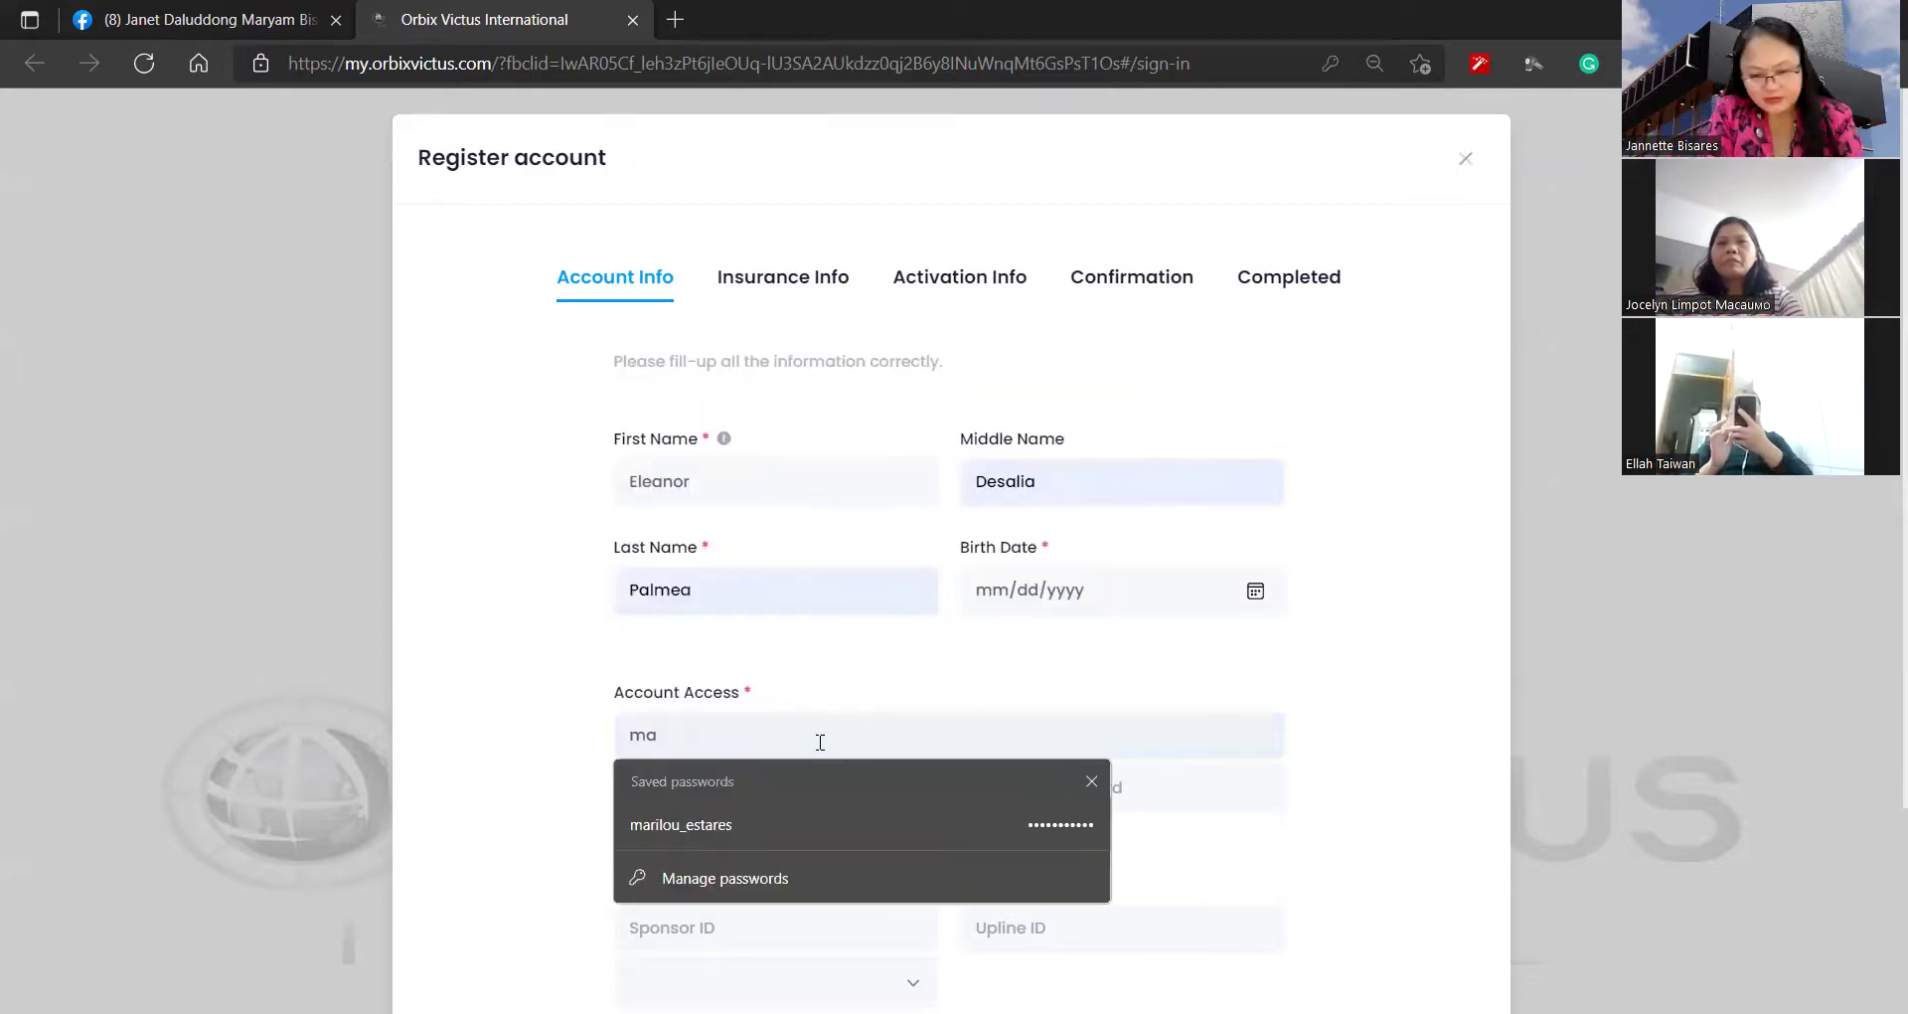
{"action": "key", "text": "BackSpace"}
{"action": "key", "text": "BackSpace"}
{"action": "type", "text": "ben"}
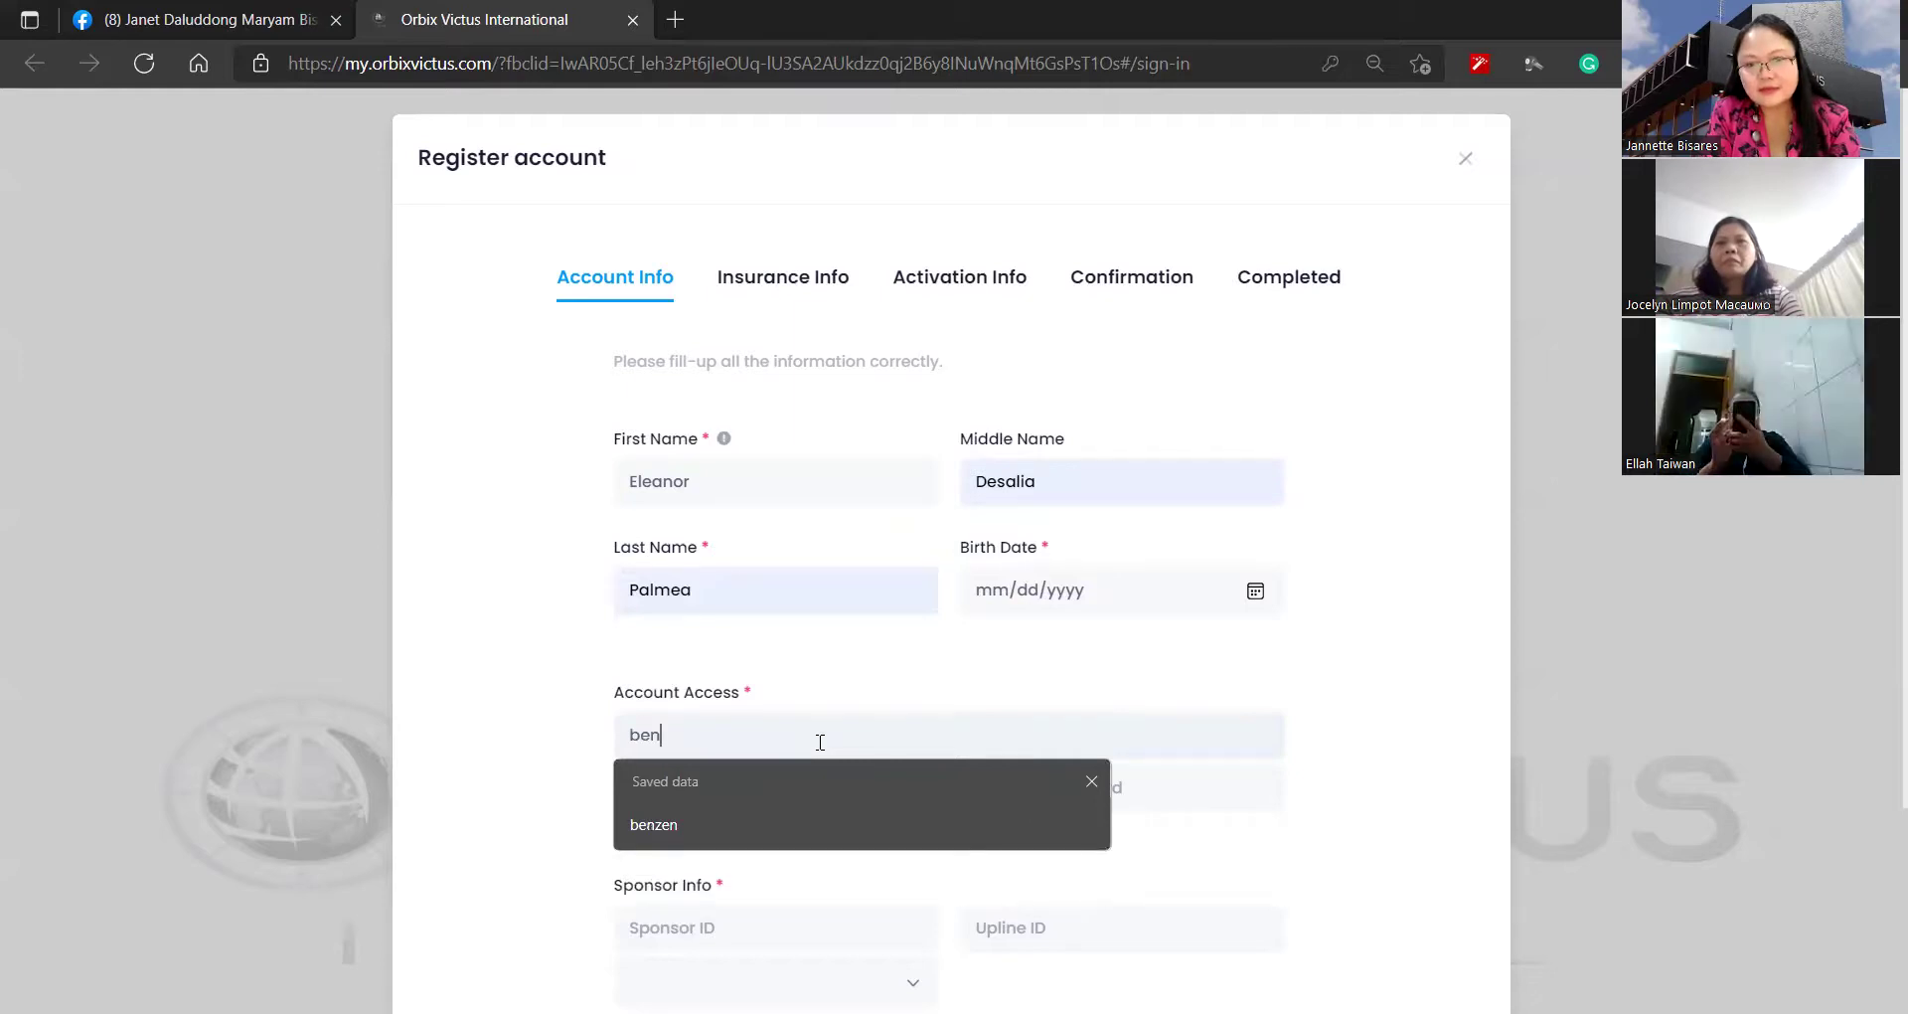
{"action": "left_click", "coordinate": [656, 824]}
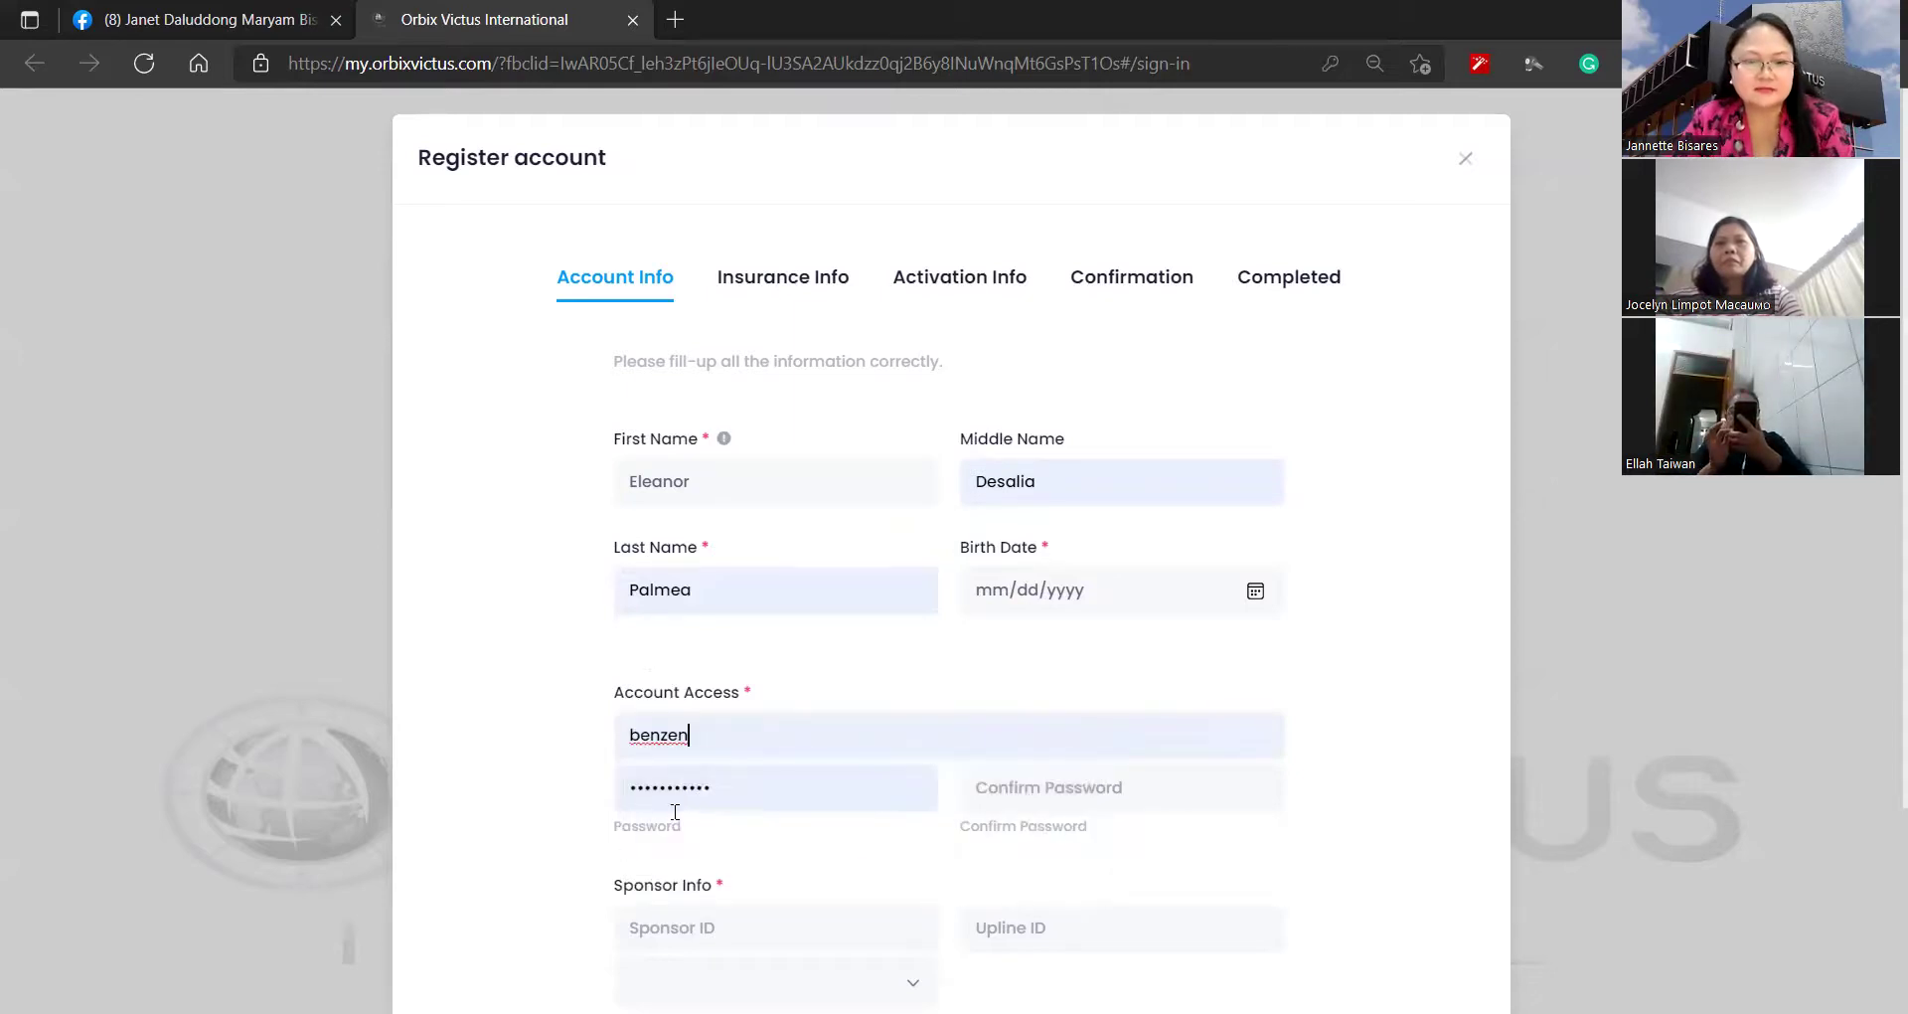
Replace the autofilled password and enter a matching password confirmation.
{"action": "left_click", "coordinate": [732, 784]}
{"action": "key", "text": "BackSpace"}
{"action": "key", "text": "BackSpace"}
{"action": "key", "text": "BackSpace"}
{"action": "key", "text": "BackSpace"}
{"action": "key", "text": "BackSpace"}
{"action": "key", "text": "BackSpace"}
{"action": "key", "text": "BackSpace"}
{"action": "key", "text": "BackSpace"}
{"action": "key", "text": "BackSpace"}
{"action": "key", "text": "BackSpace"}
{"action": "key", "text": "BackSpace"}
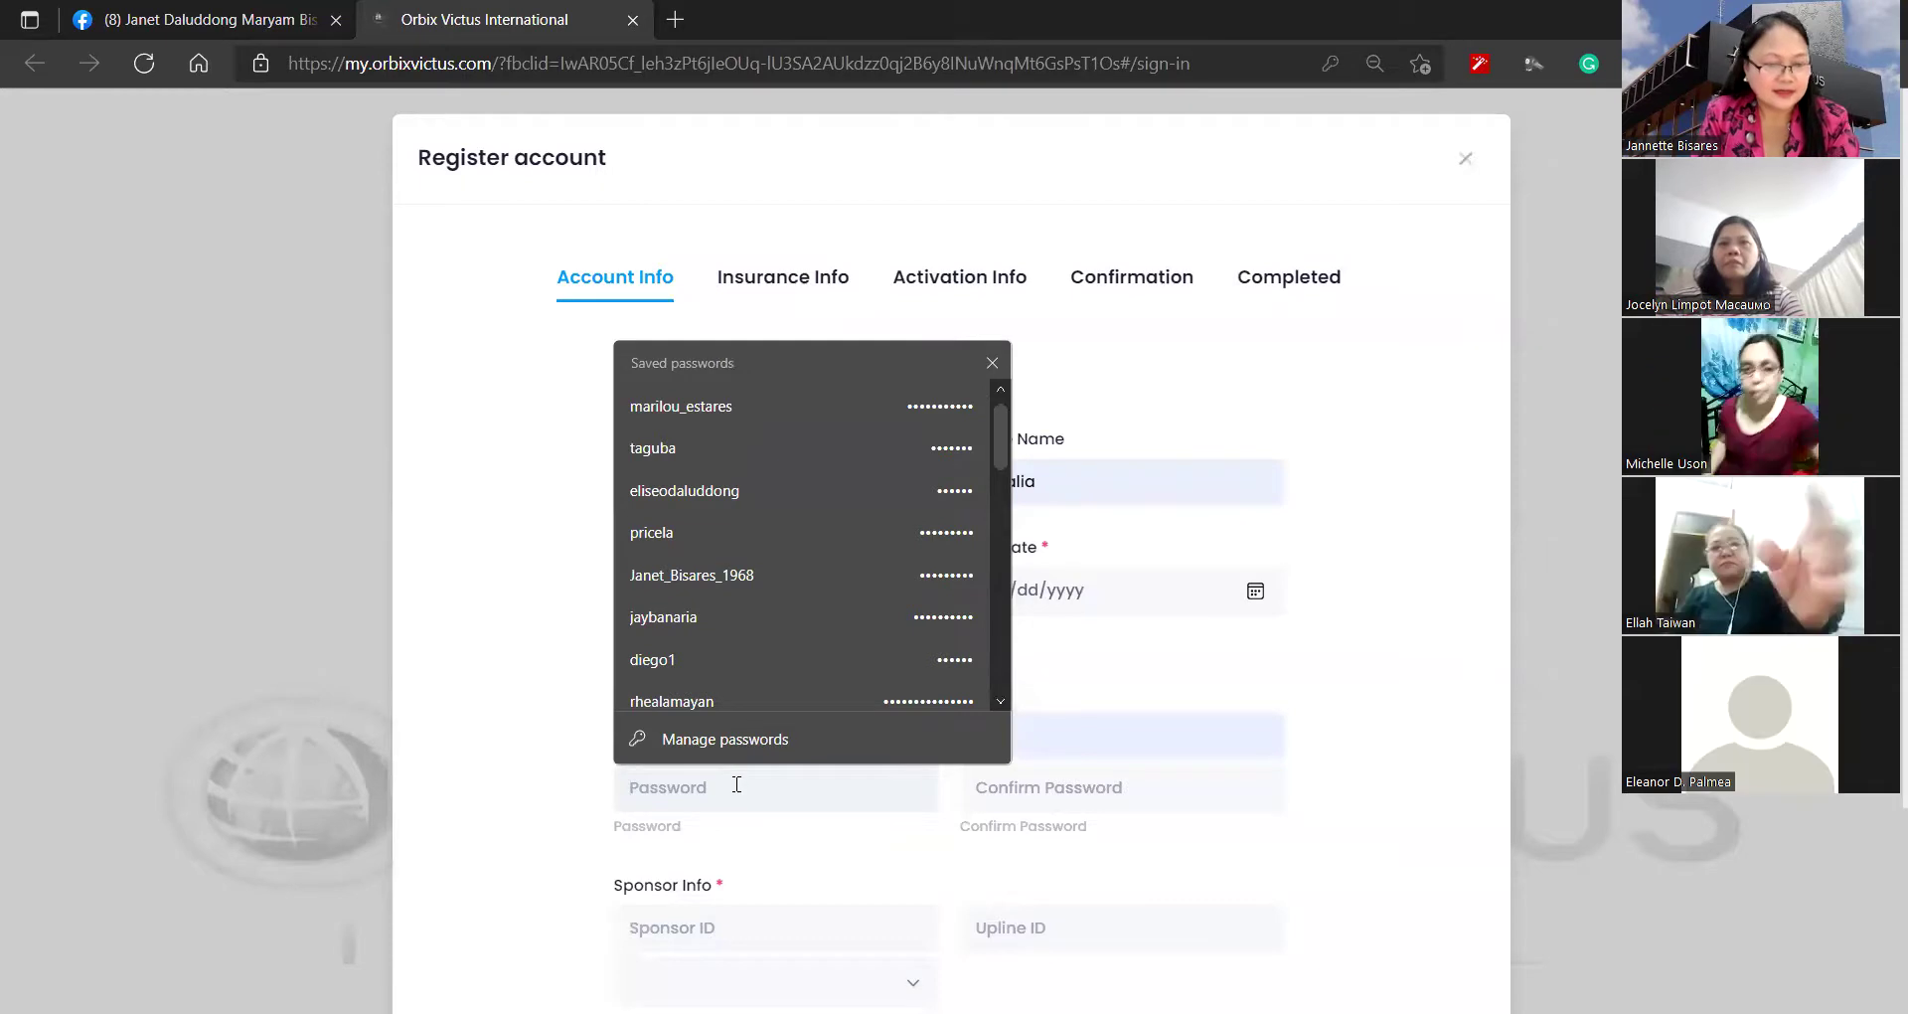
{"action": "type", "text": "••"}
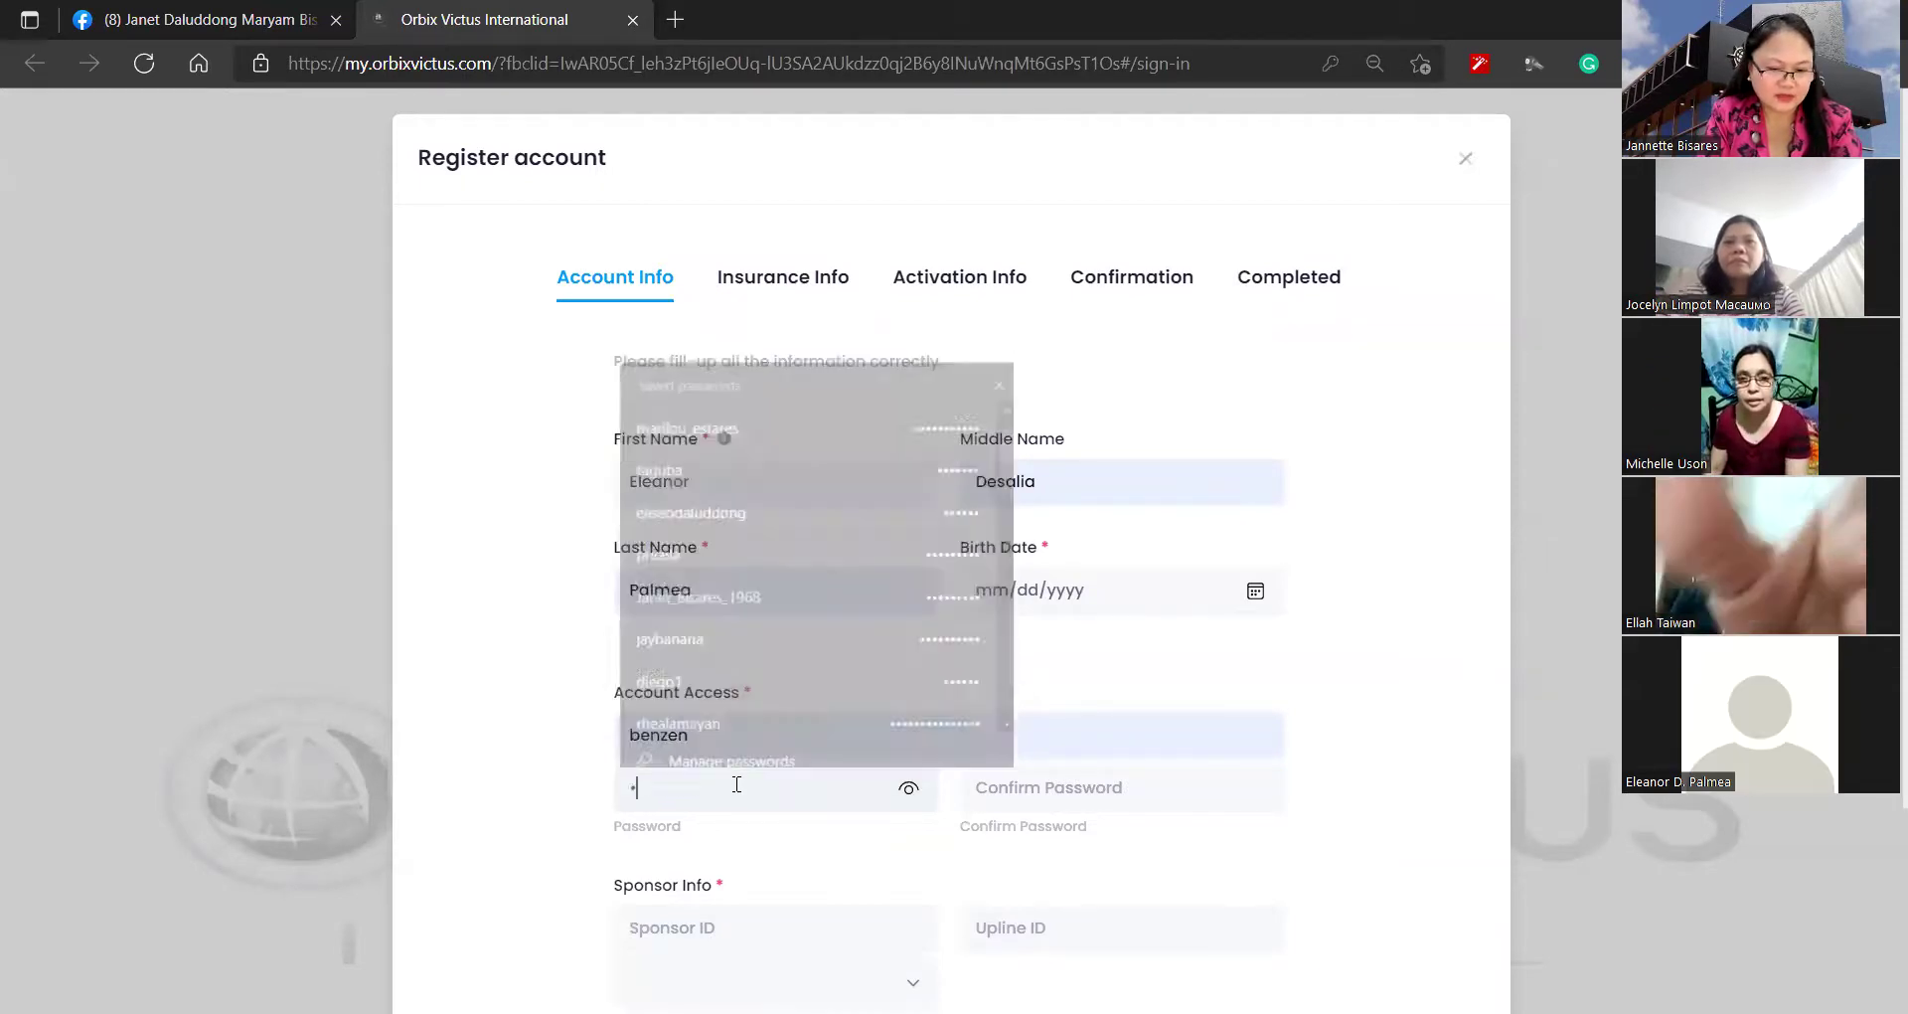
{"action": "type", "text": "••••"}
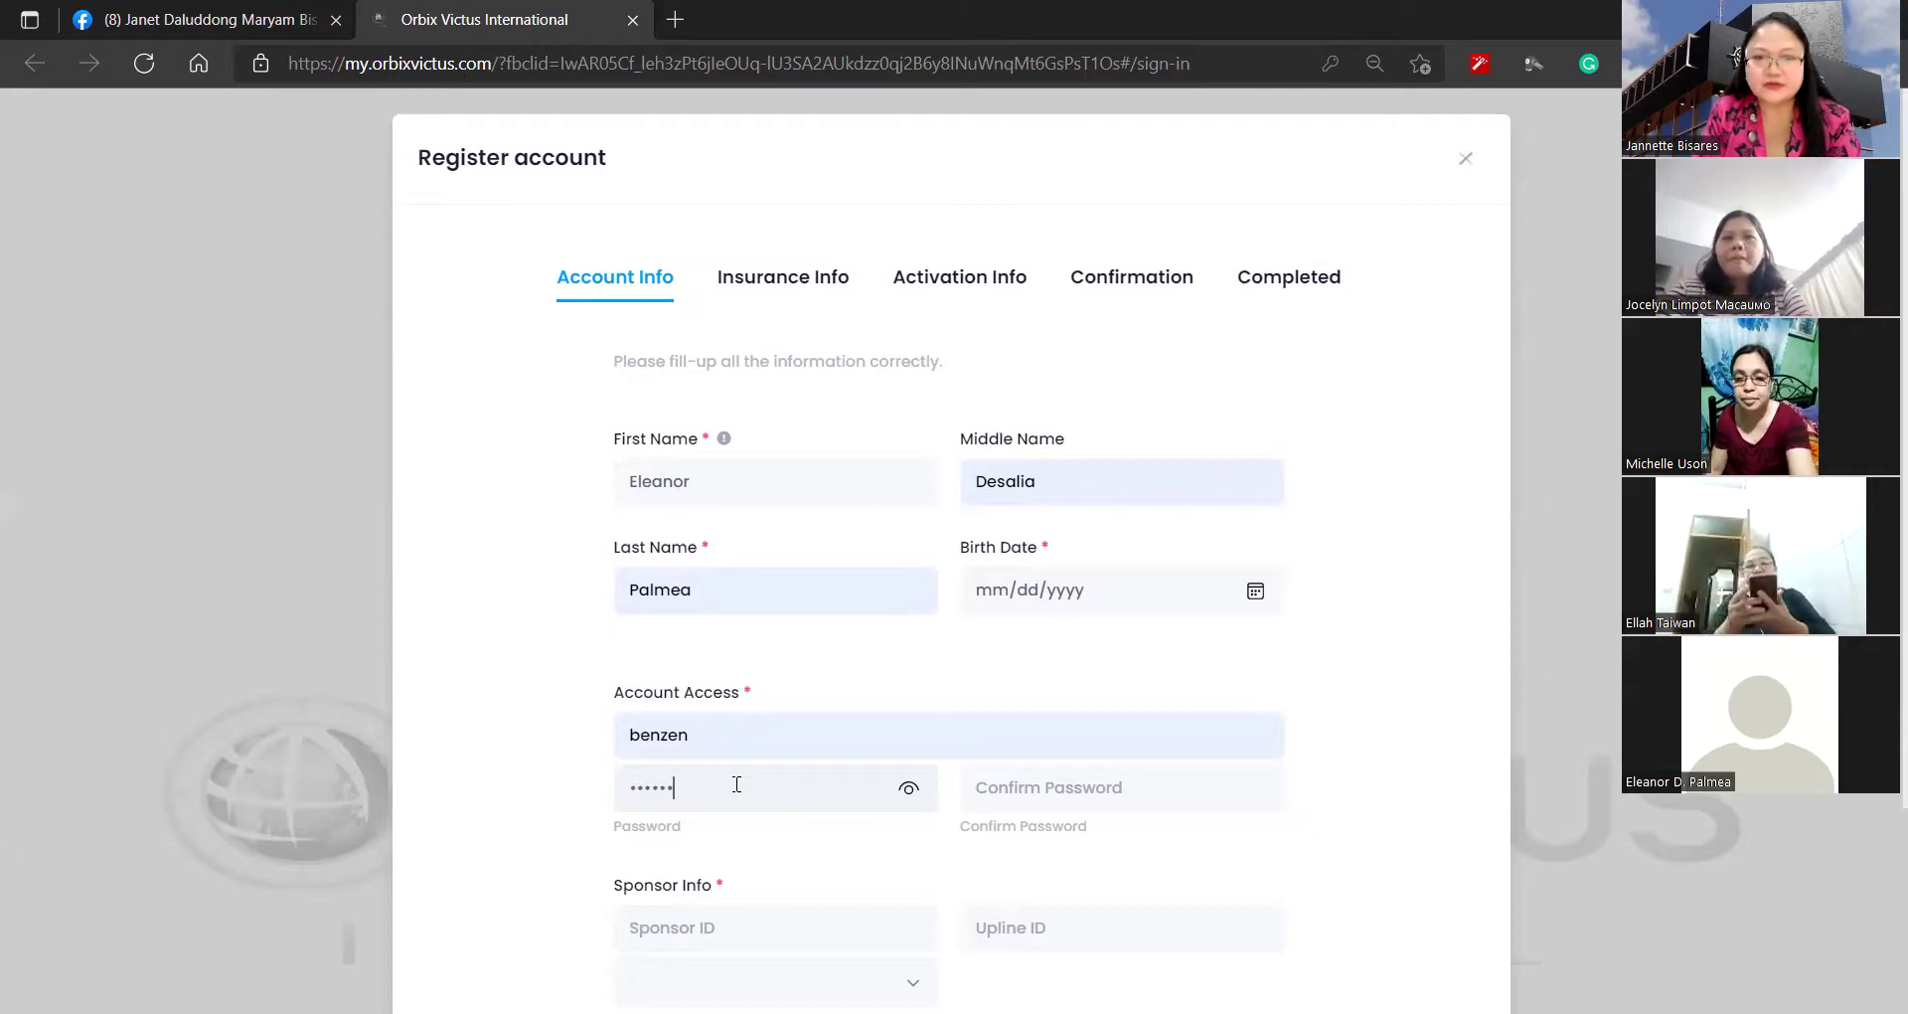
{"action": "left_click", "coordinate": [1148, 788]}
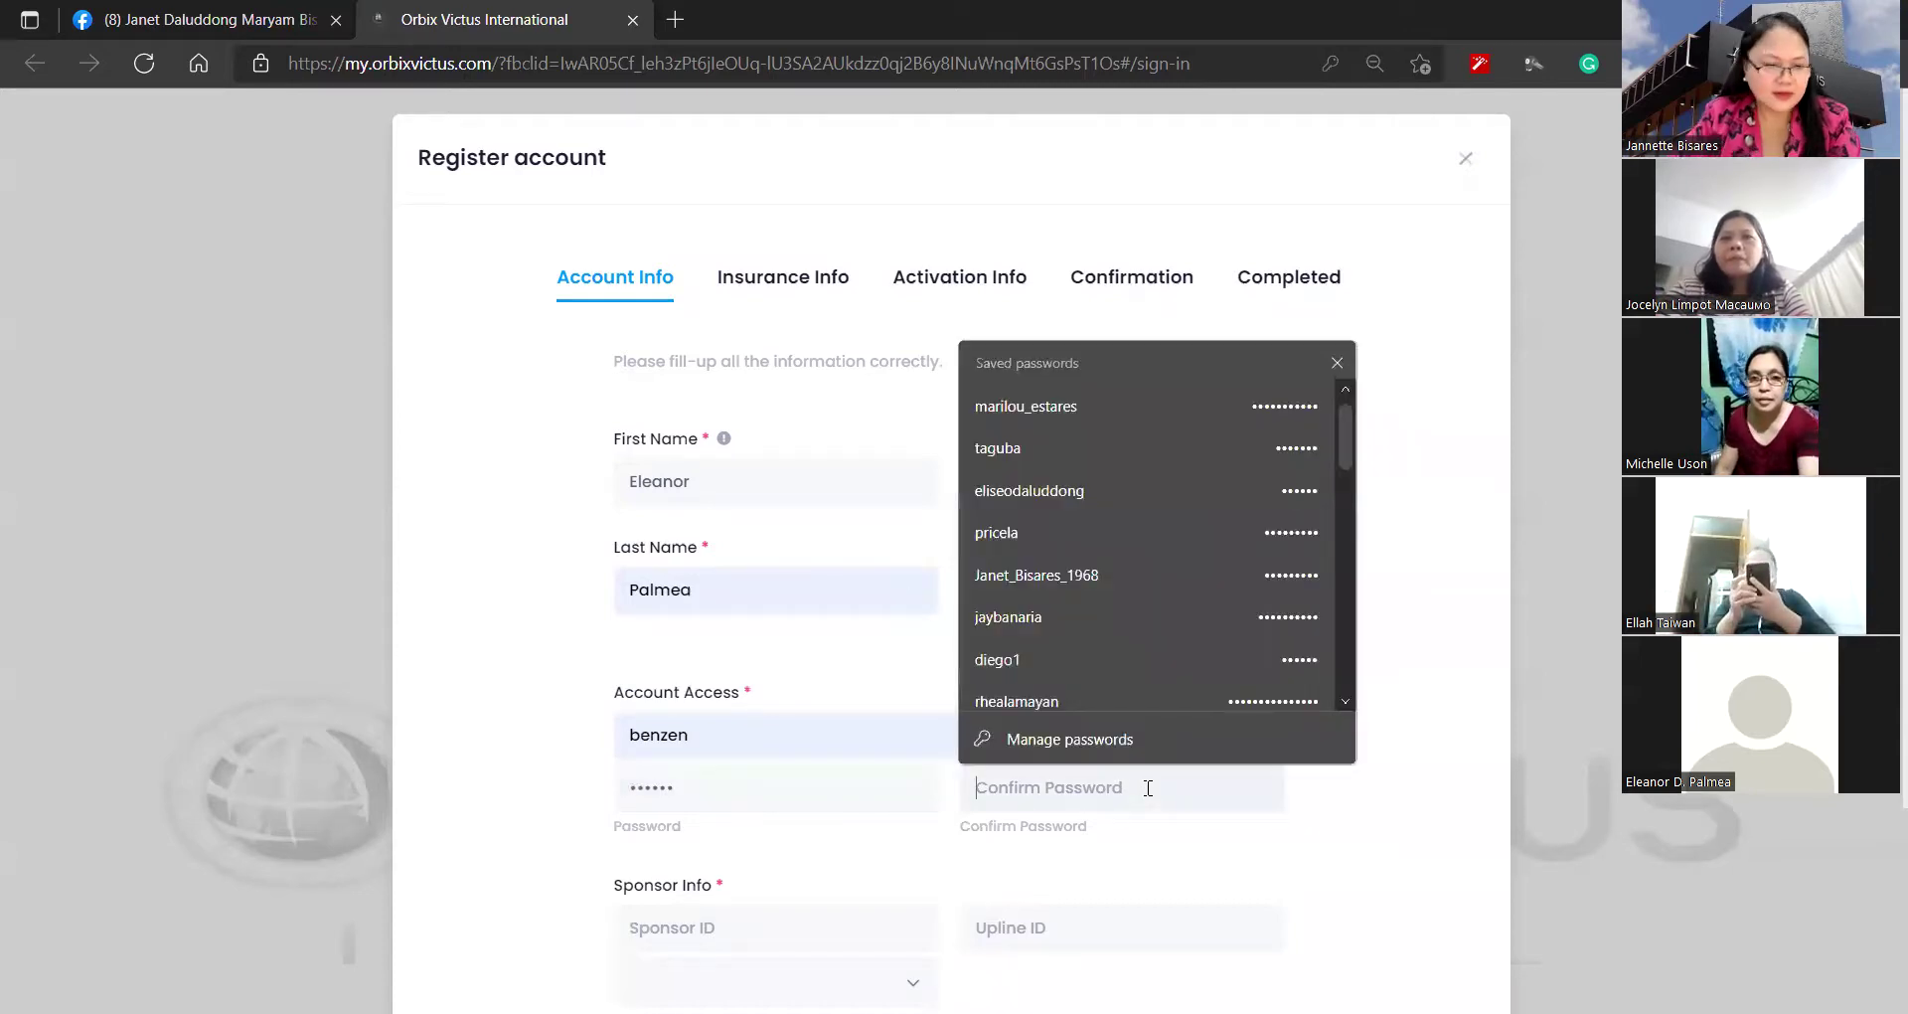
{"action": "type", "text": "•"}
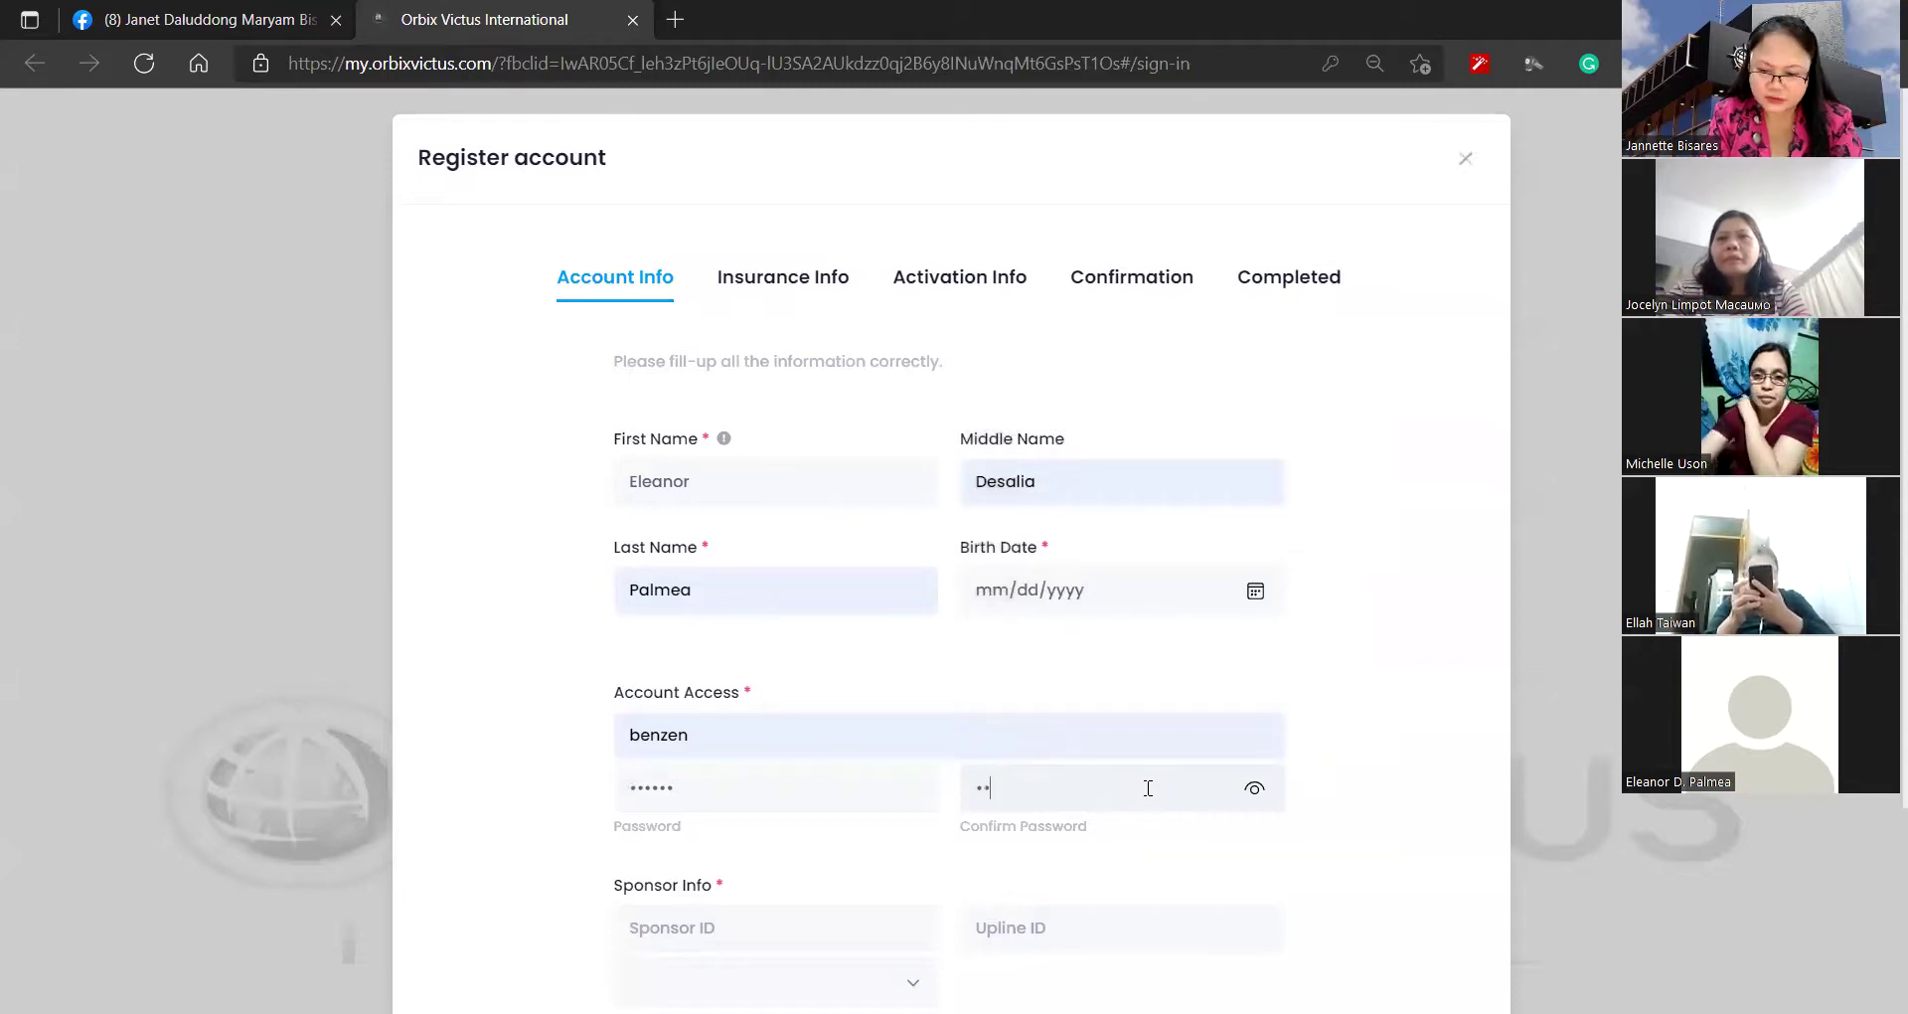
{"action": "type", "text": "•••••"}
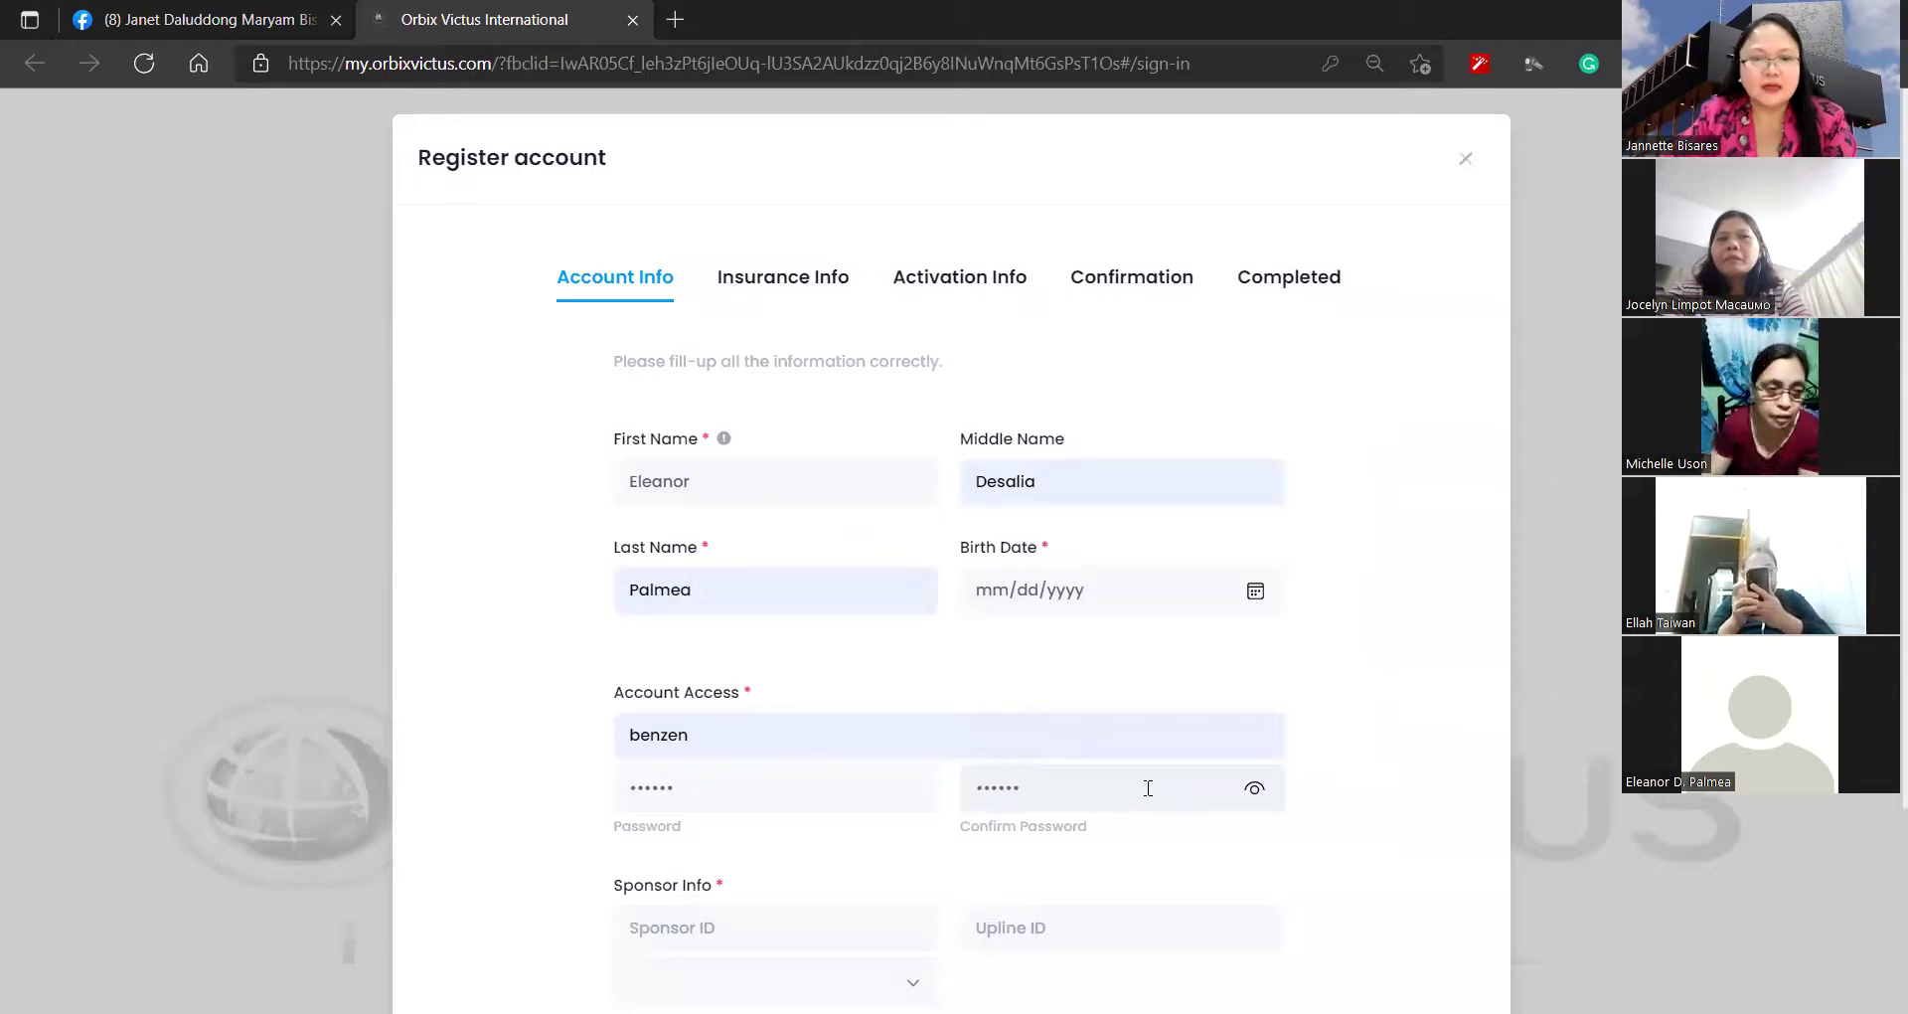
{"action": "scroll", "coordinate": [907, 829], "scroll_direction": "down", "scroll_amount": 2}
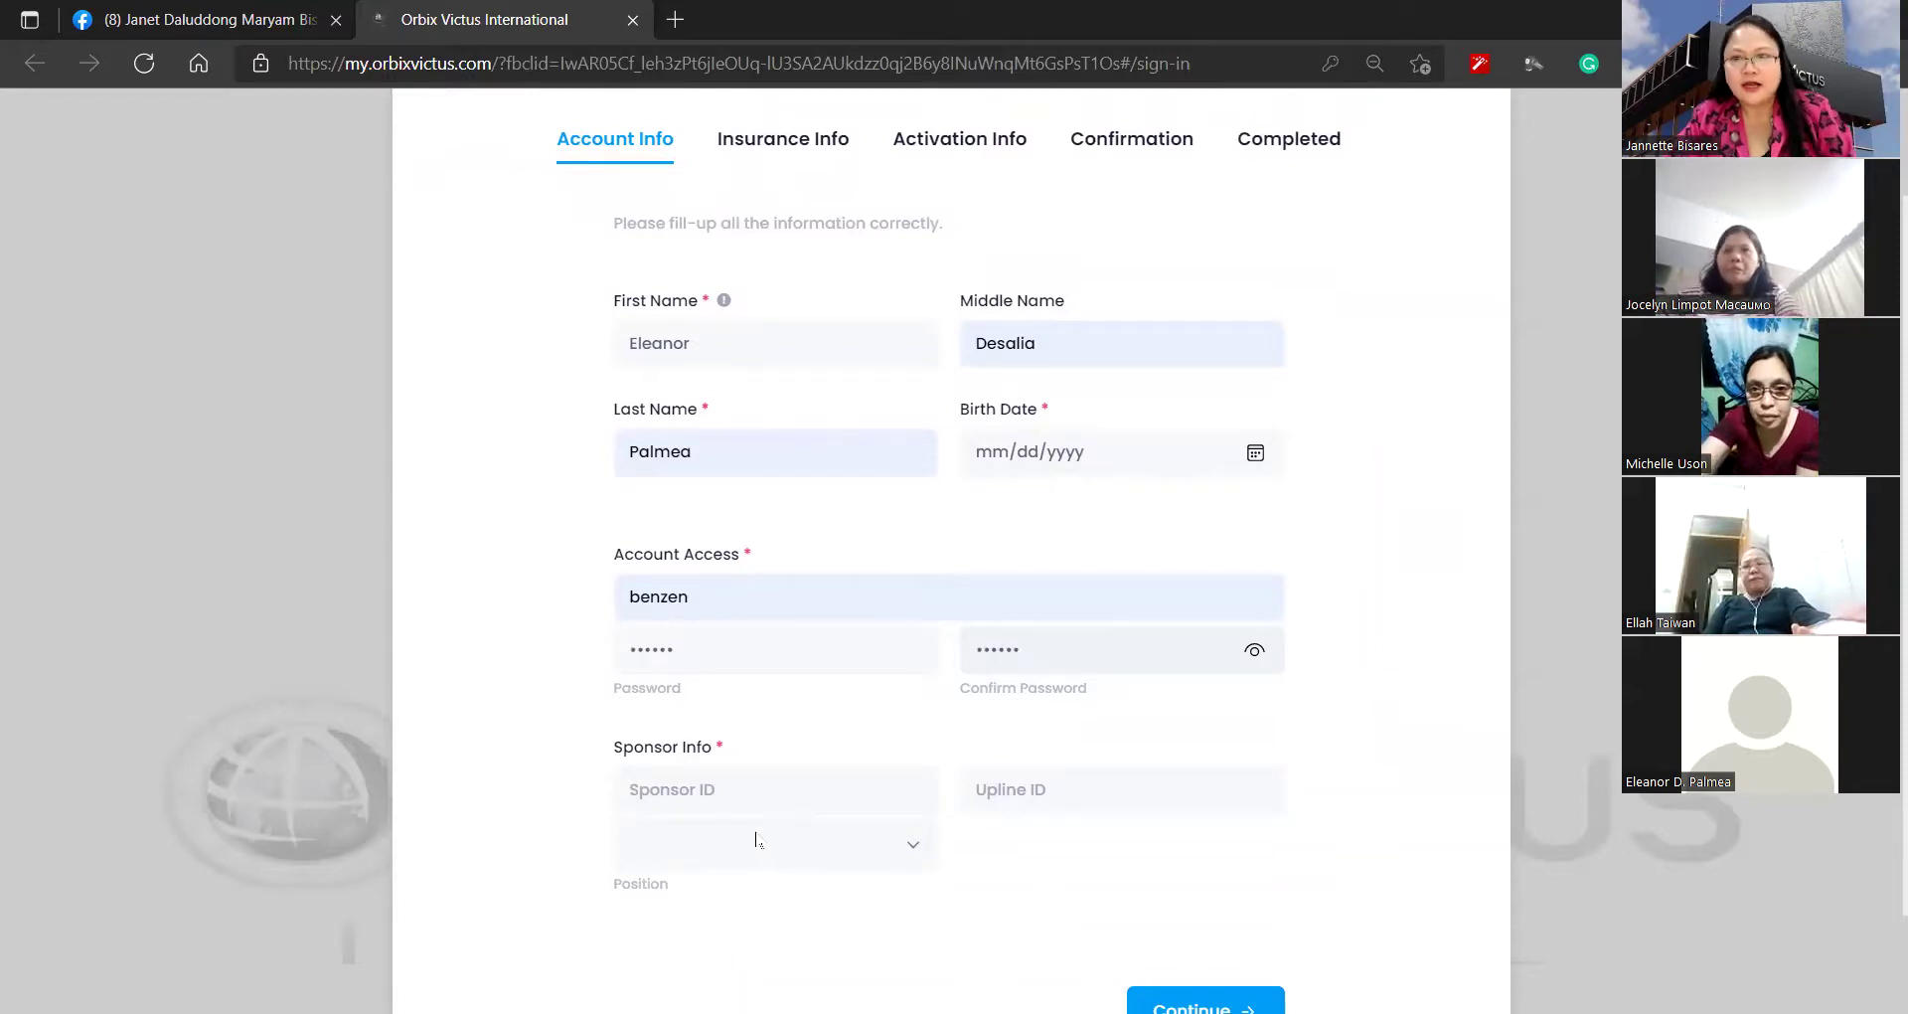
{"action": "scroll", "coordinate": [1034, 664], "scroll_direction": "up", "scroll_amount": 2}
Enter the member's birth date in the Birth Date field in mm/dd/yyyy format.
{"action": "left_click", "coordinate": [995, 600]}
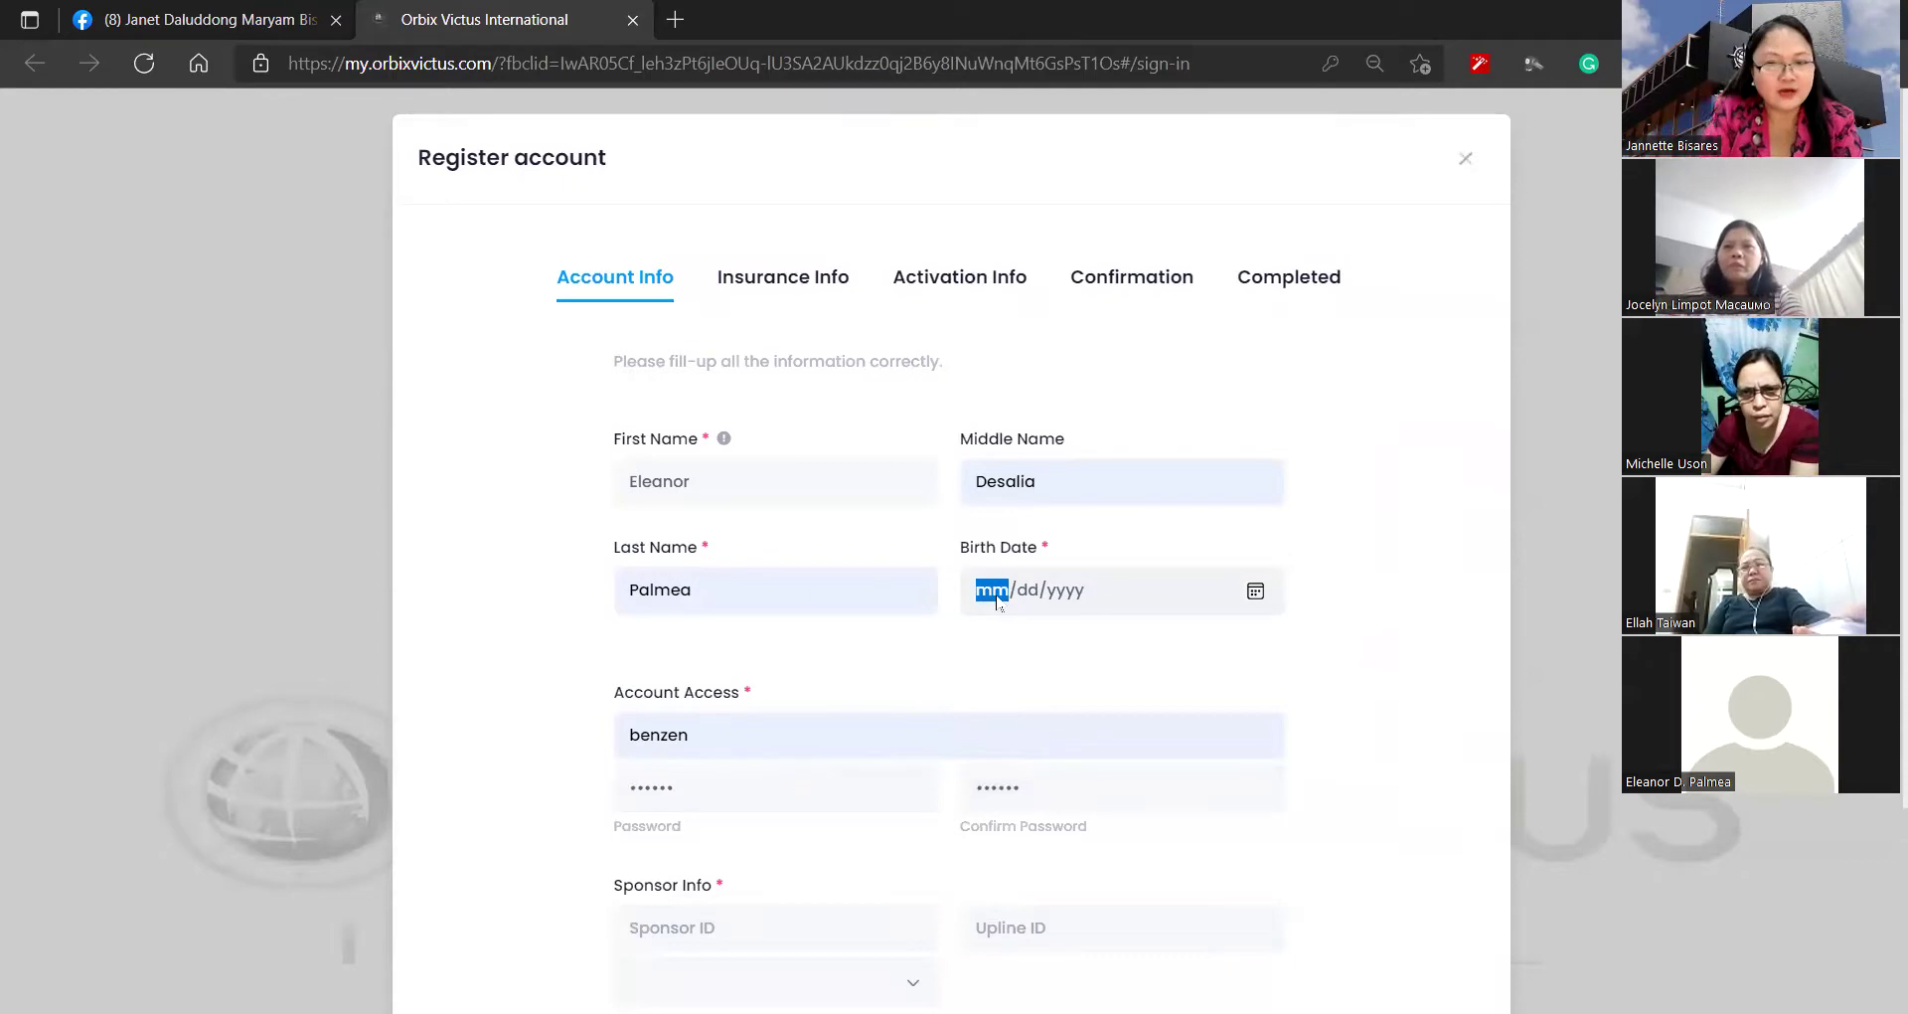
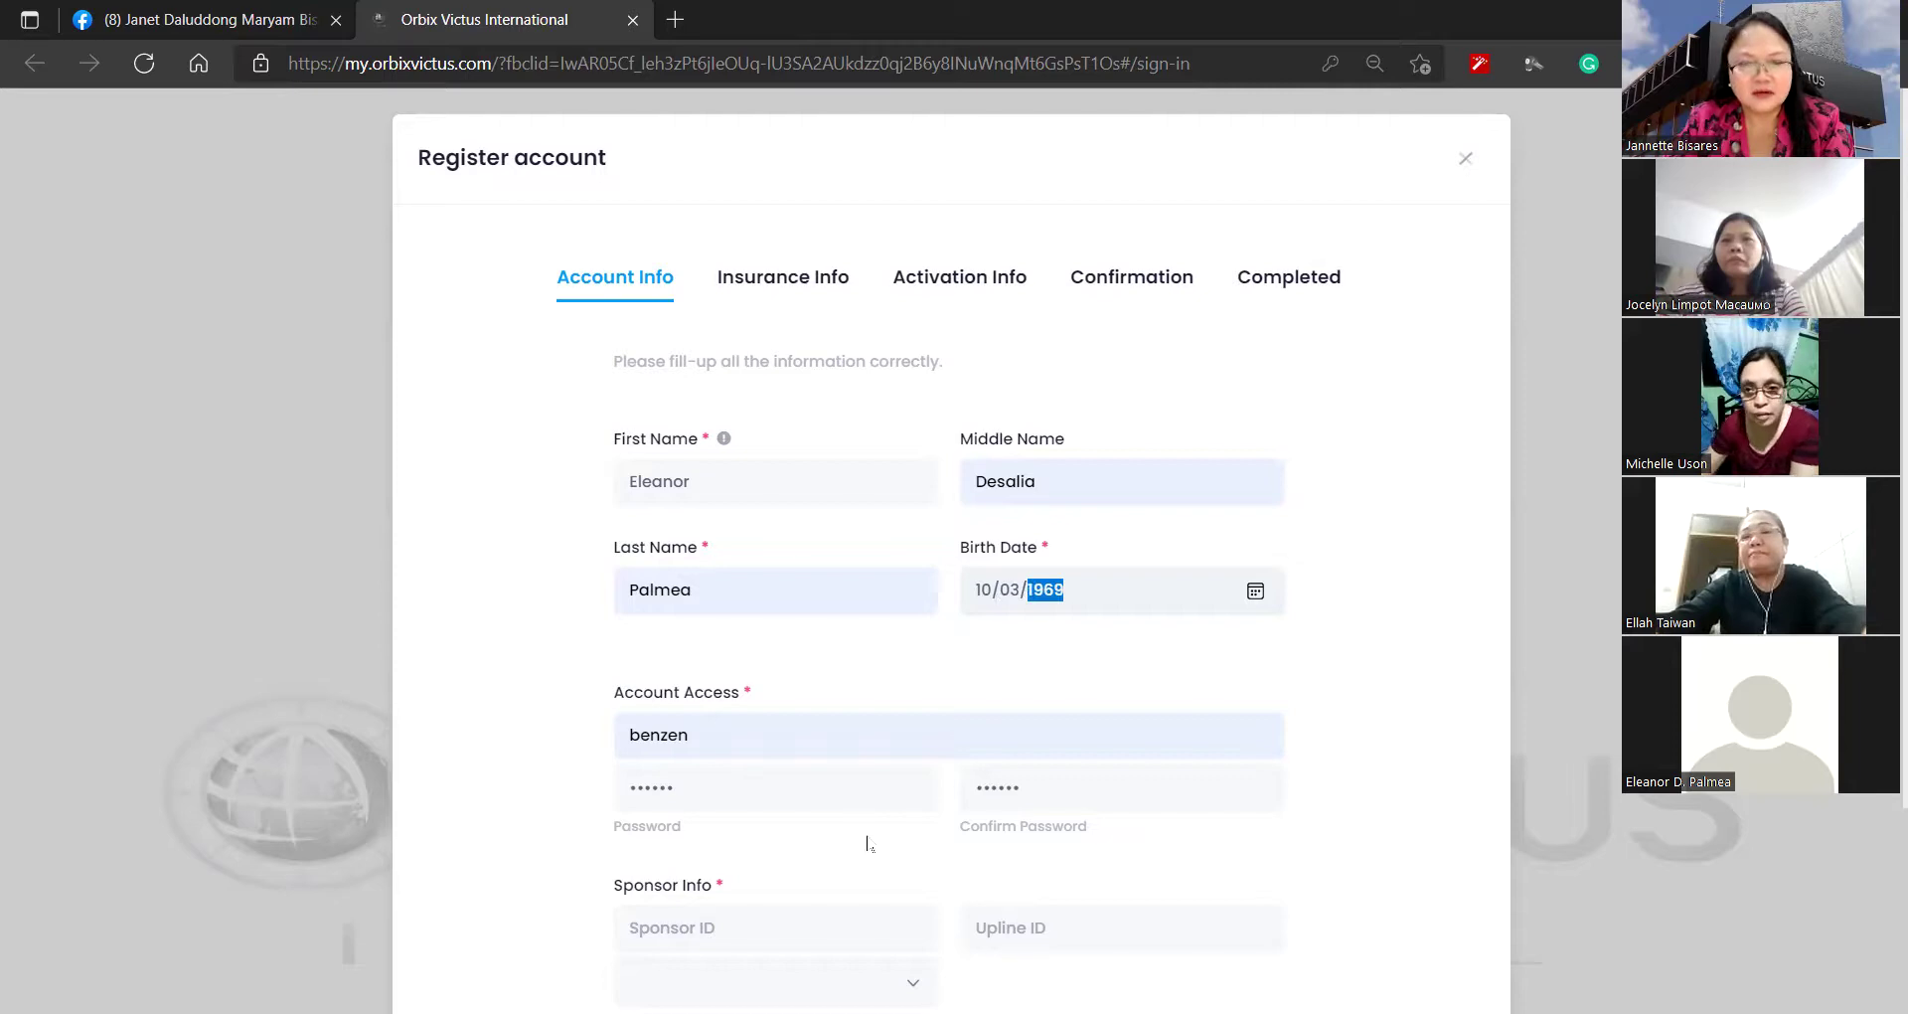
{"action": "scroll", "coordinate": [1146, 798], "scroll_direction": "down", "scroll_amount": 2}
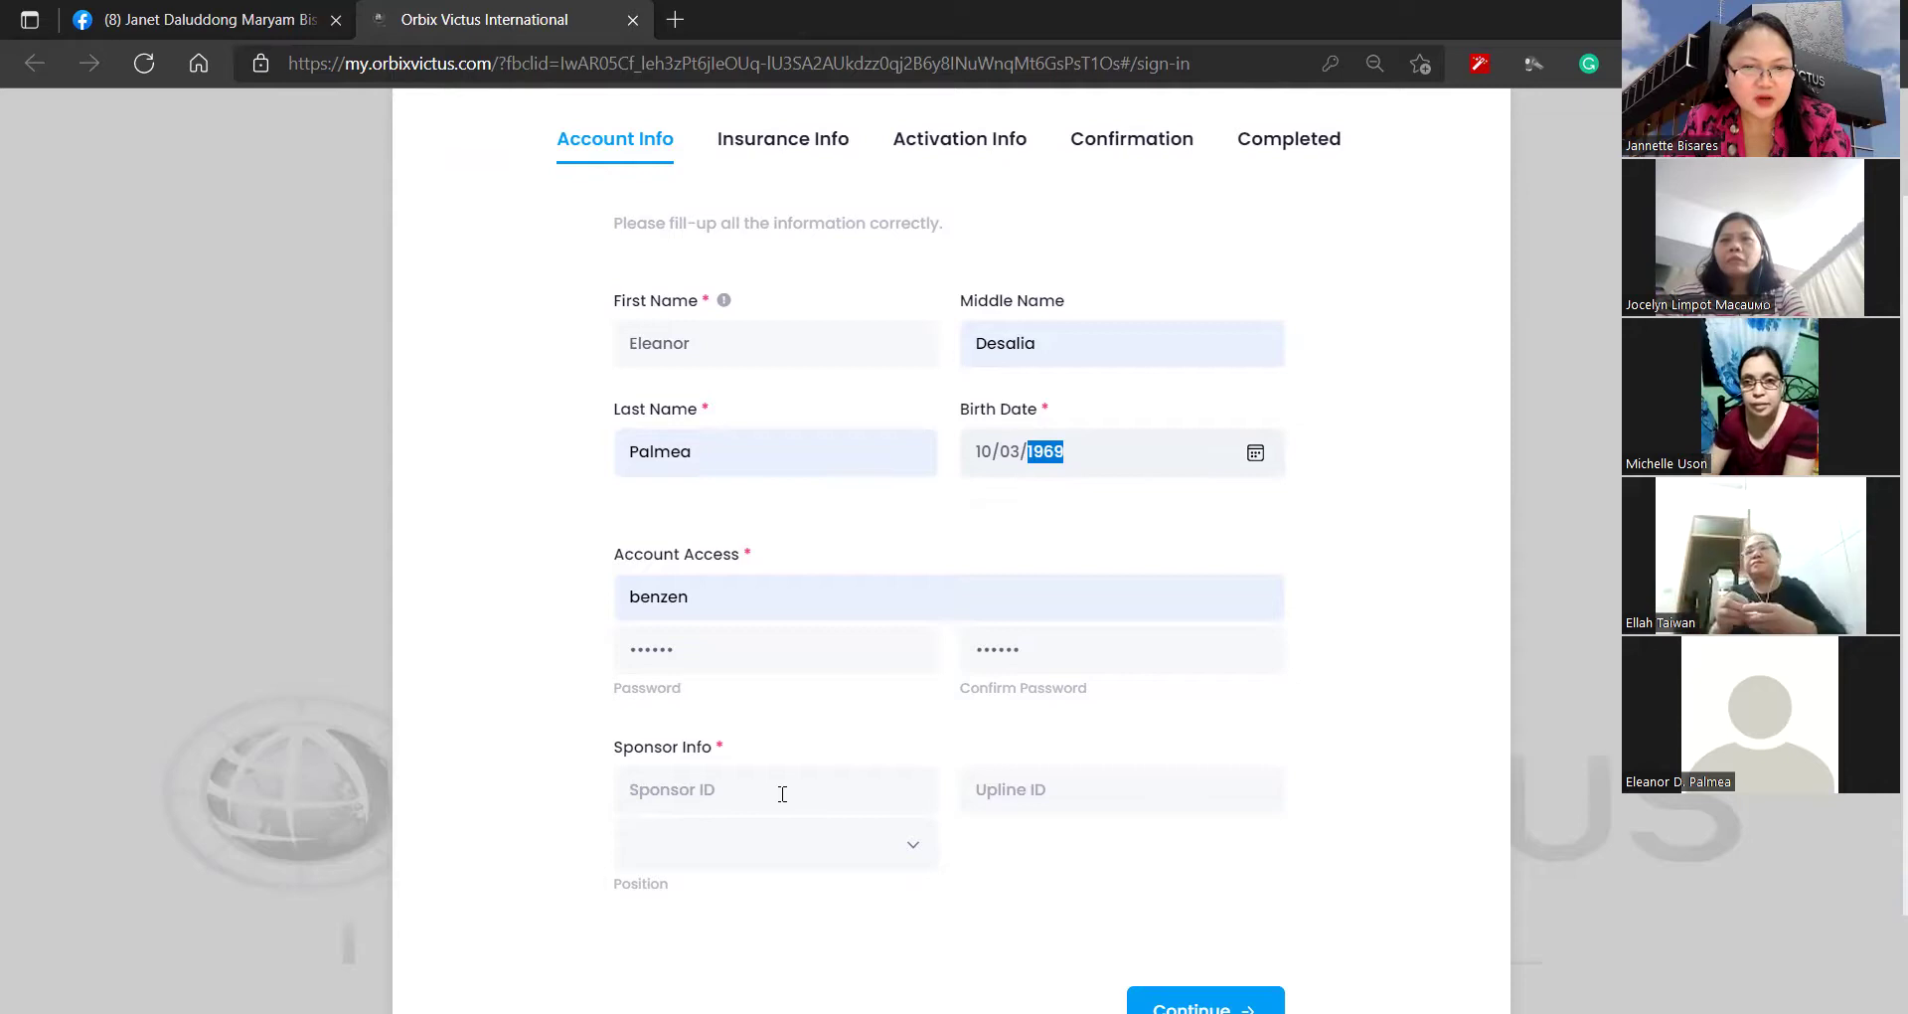
Enter the sponsor ID and the upline ID codes.
{"action": "left_click", "coordinate": [782, 793]}
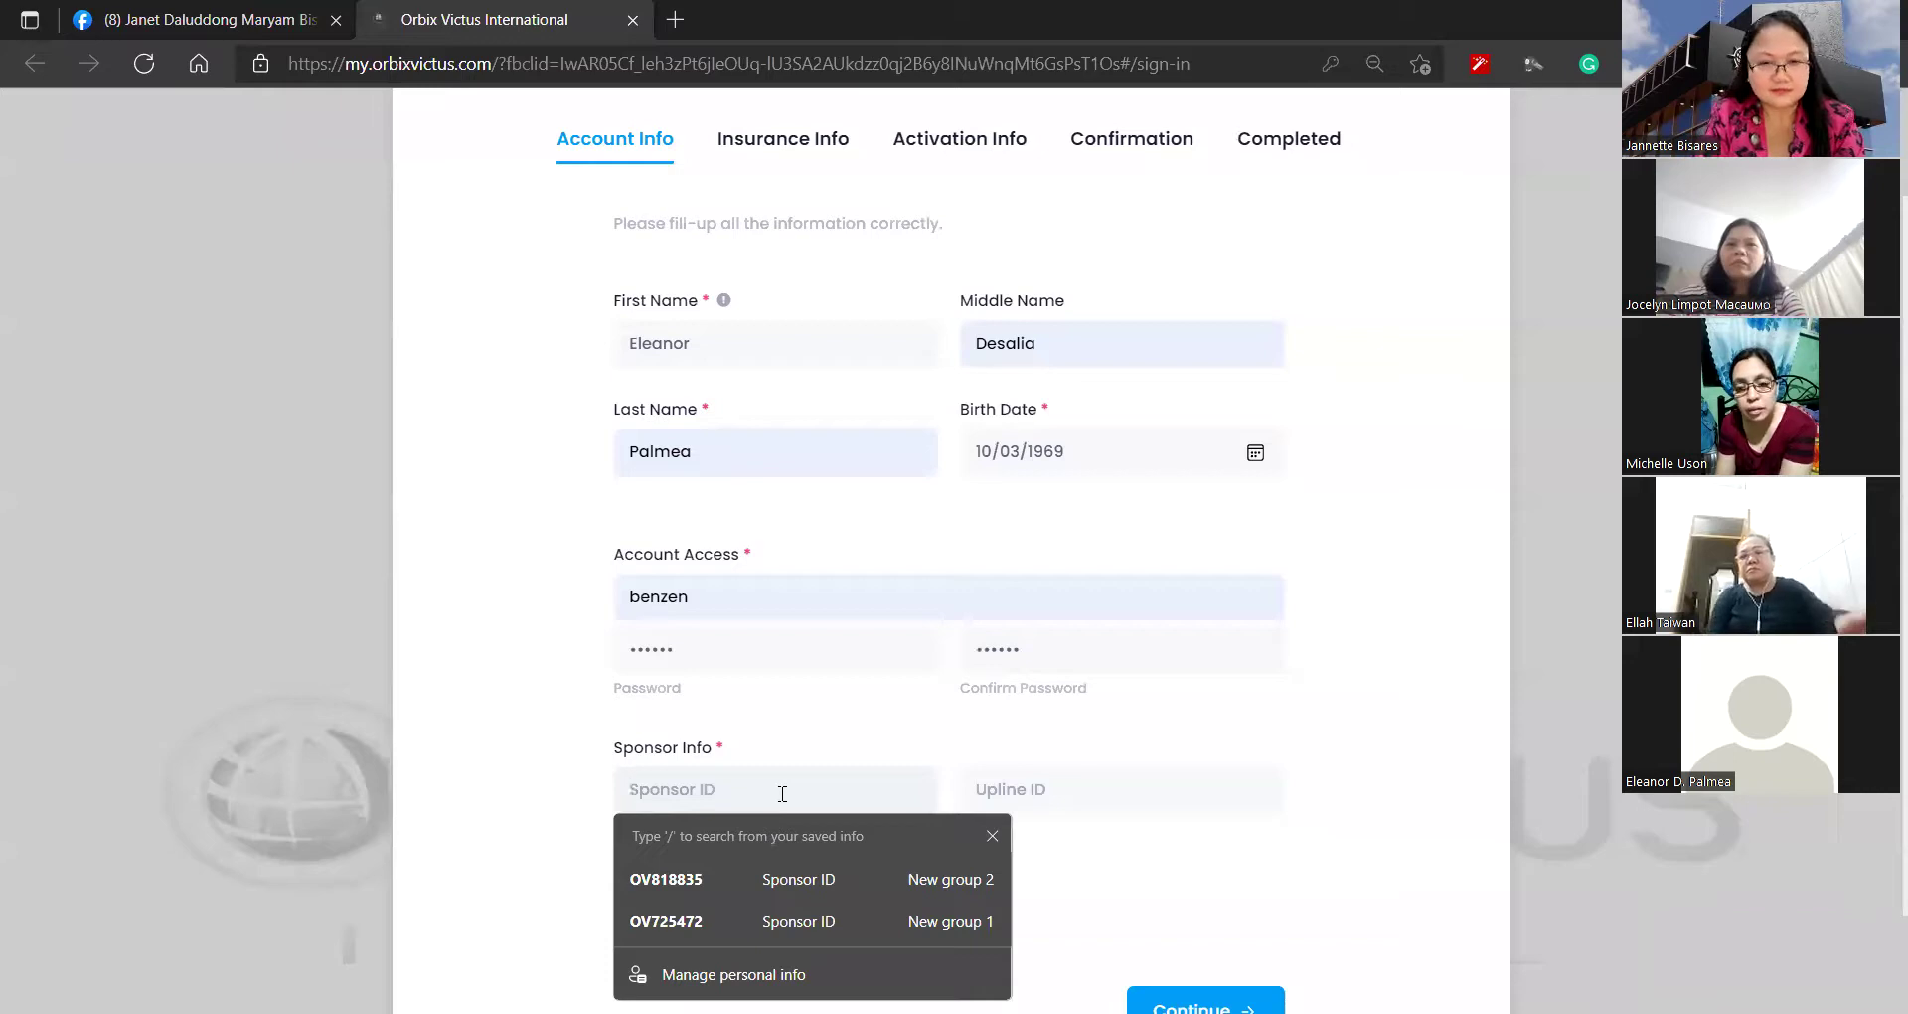
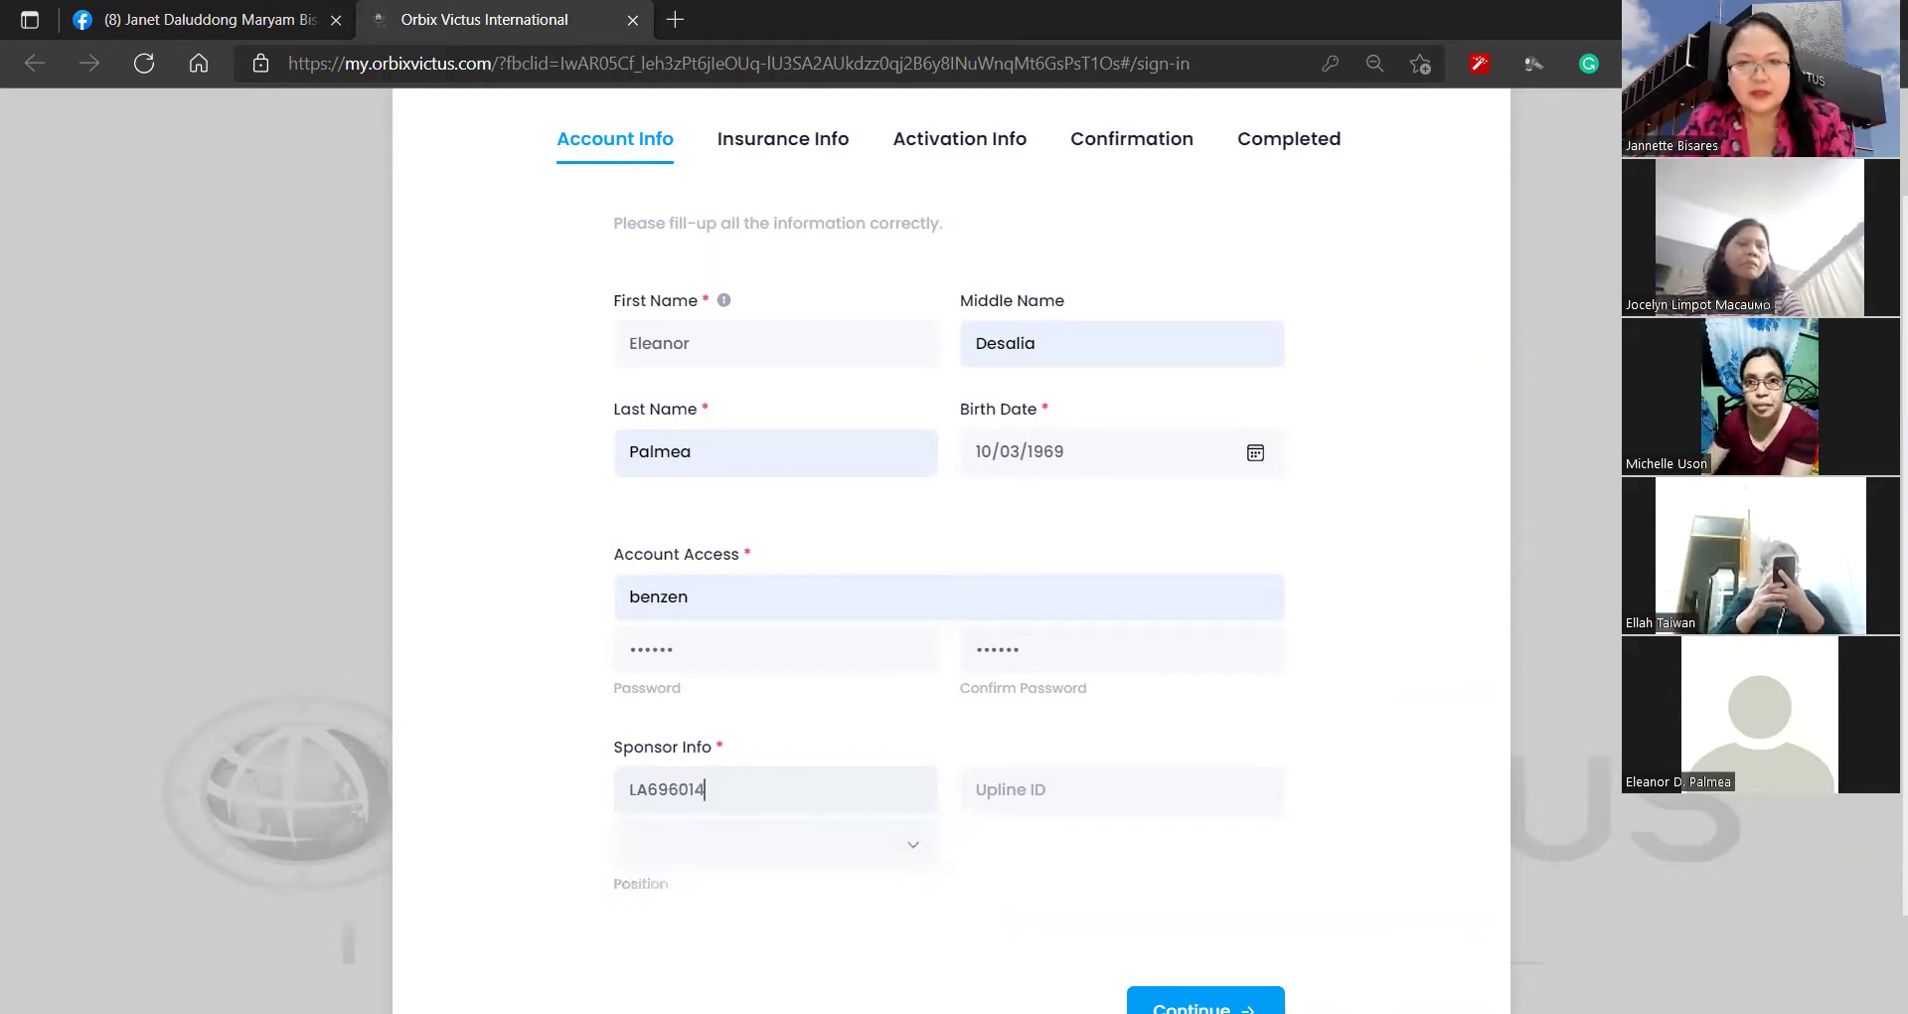
{"action": "left_click", "coordinate": [1086, 784]}
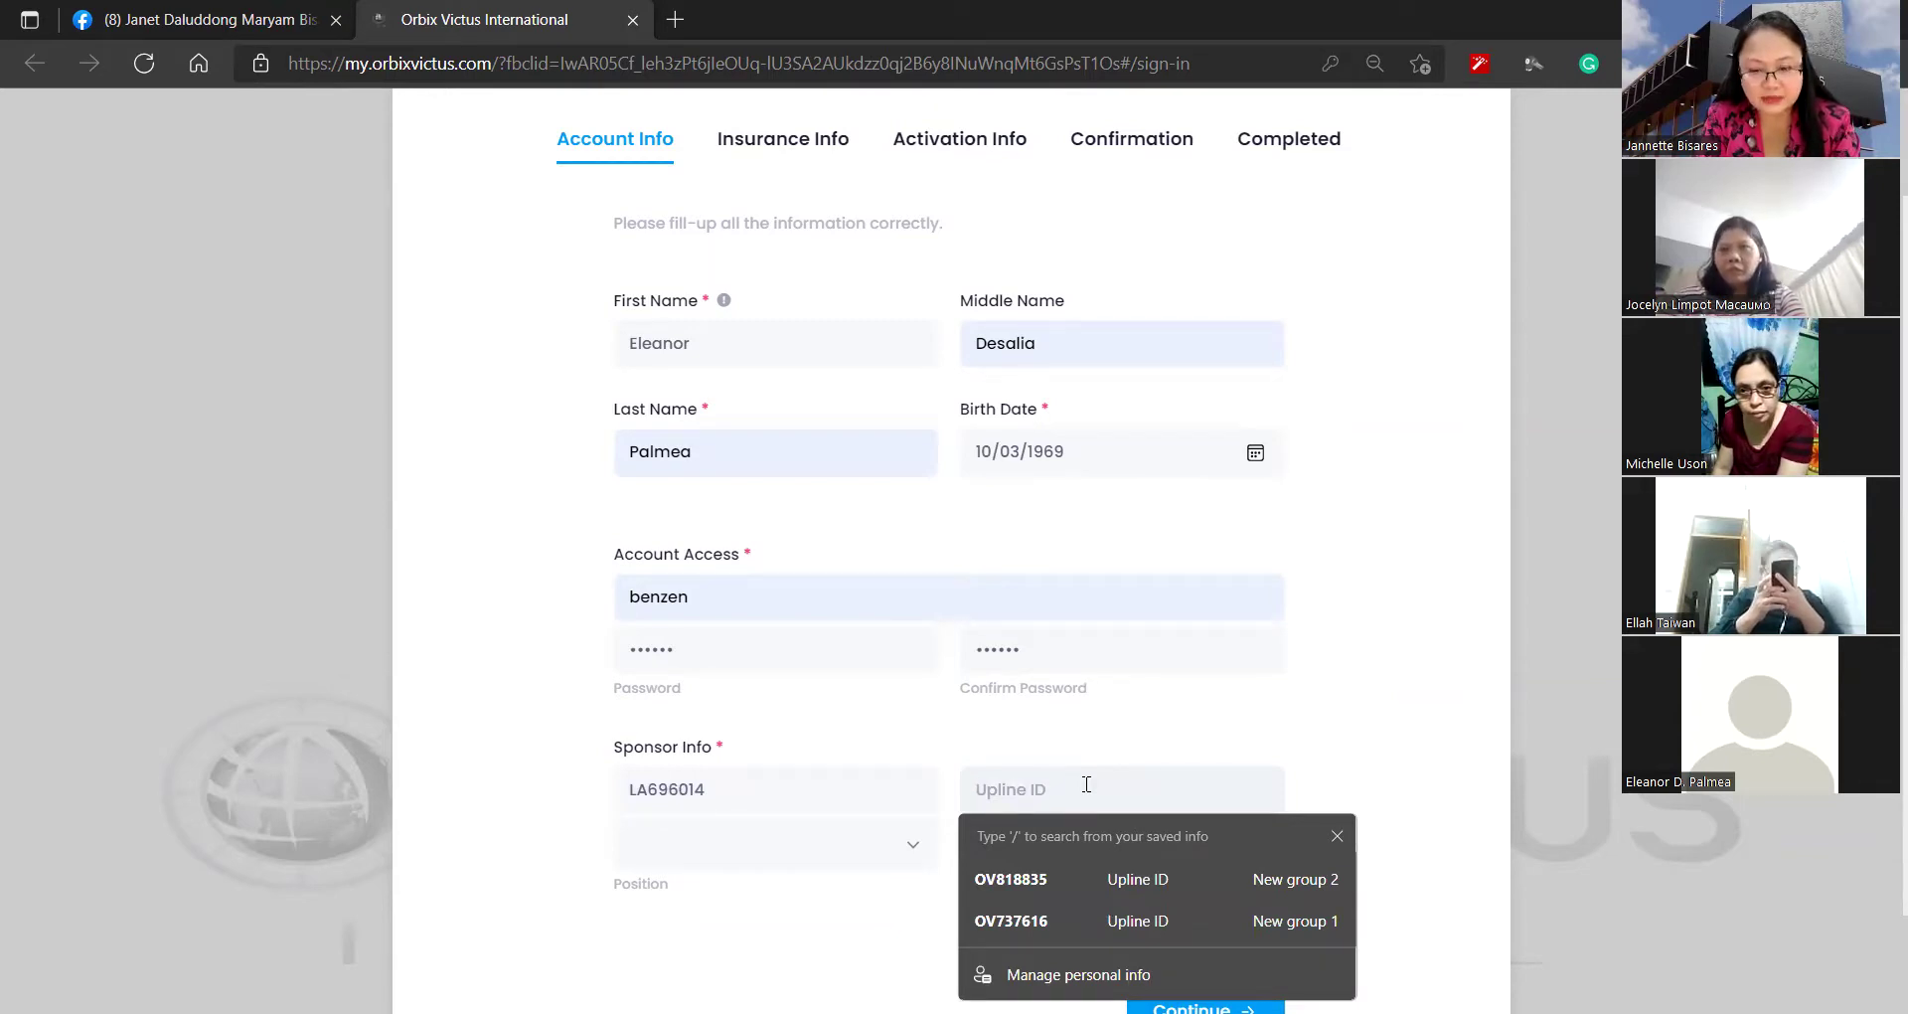
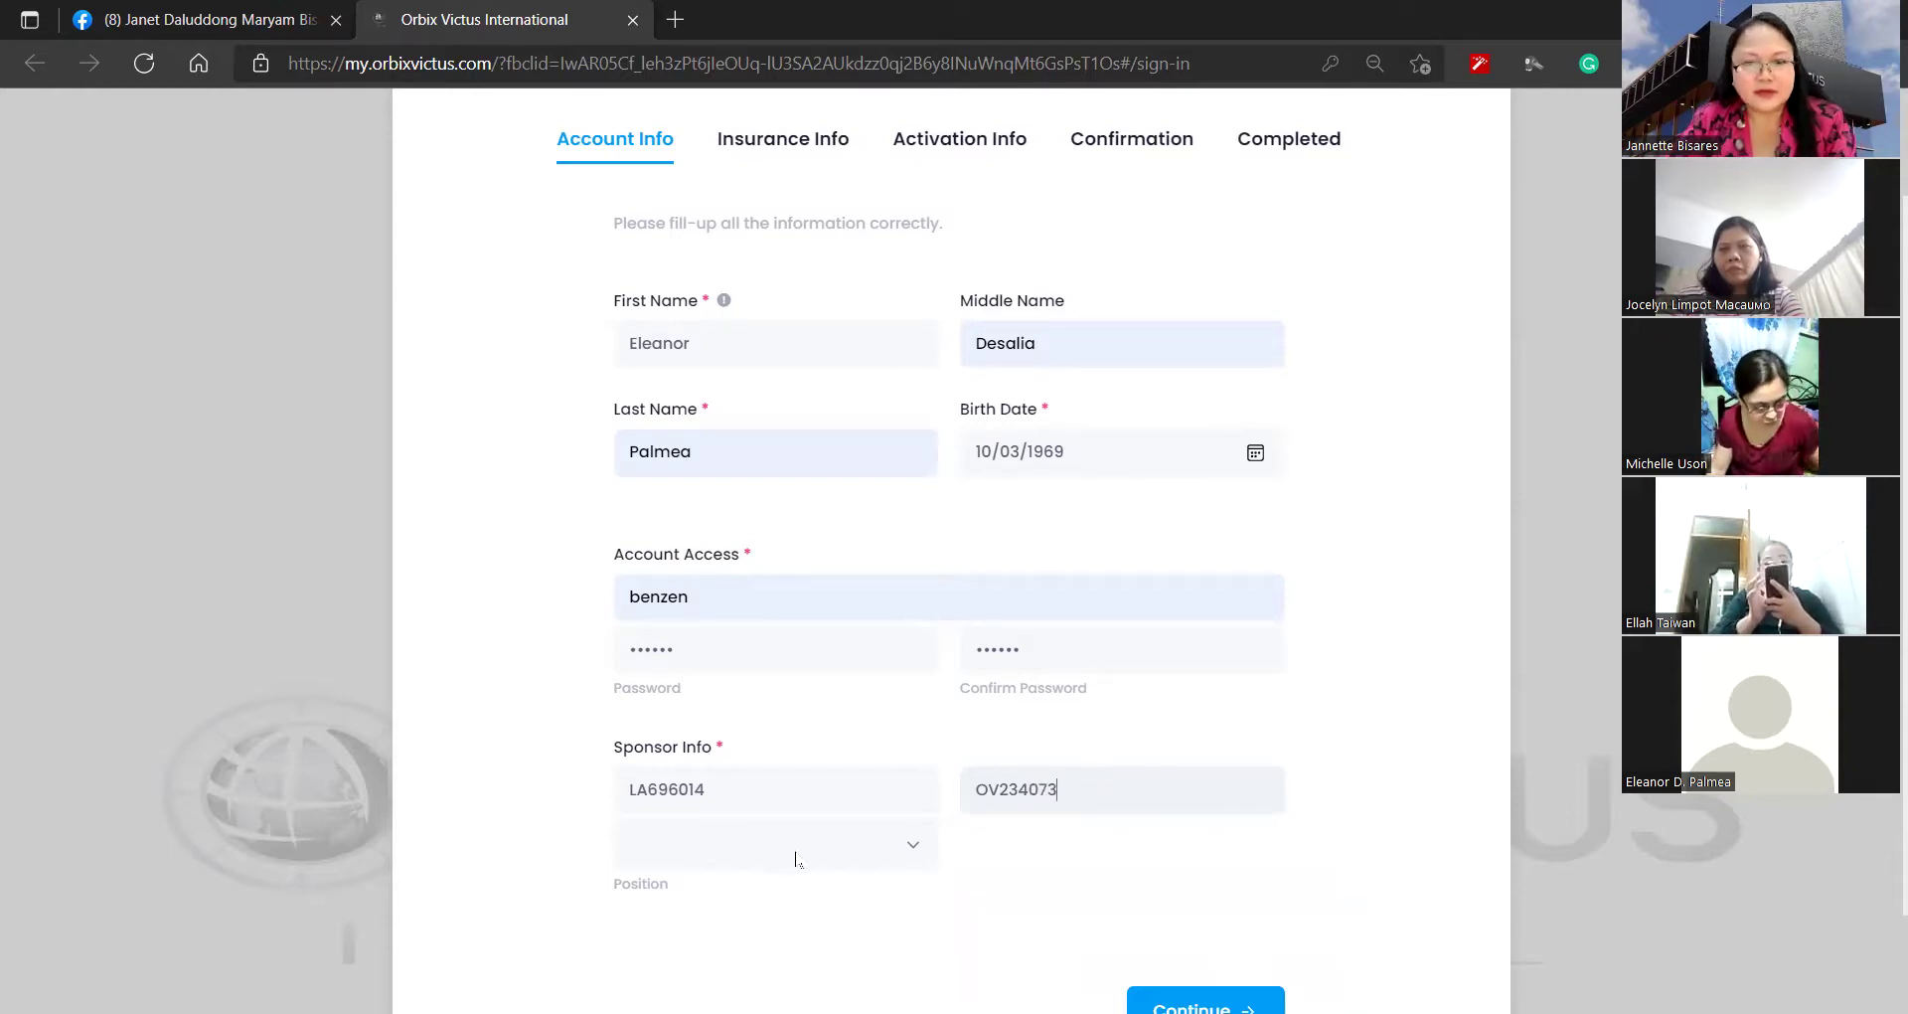
Set the sponsor position to Left and continue to the Insurance Info step.
{"action": "scroll", "coordinate": [793, 859], "scroll_direction": "down", "scroll_amount": 2}
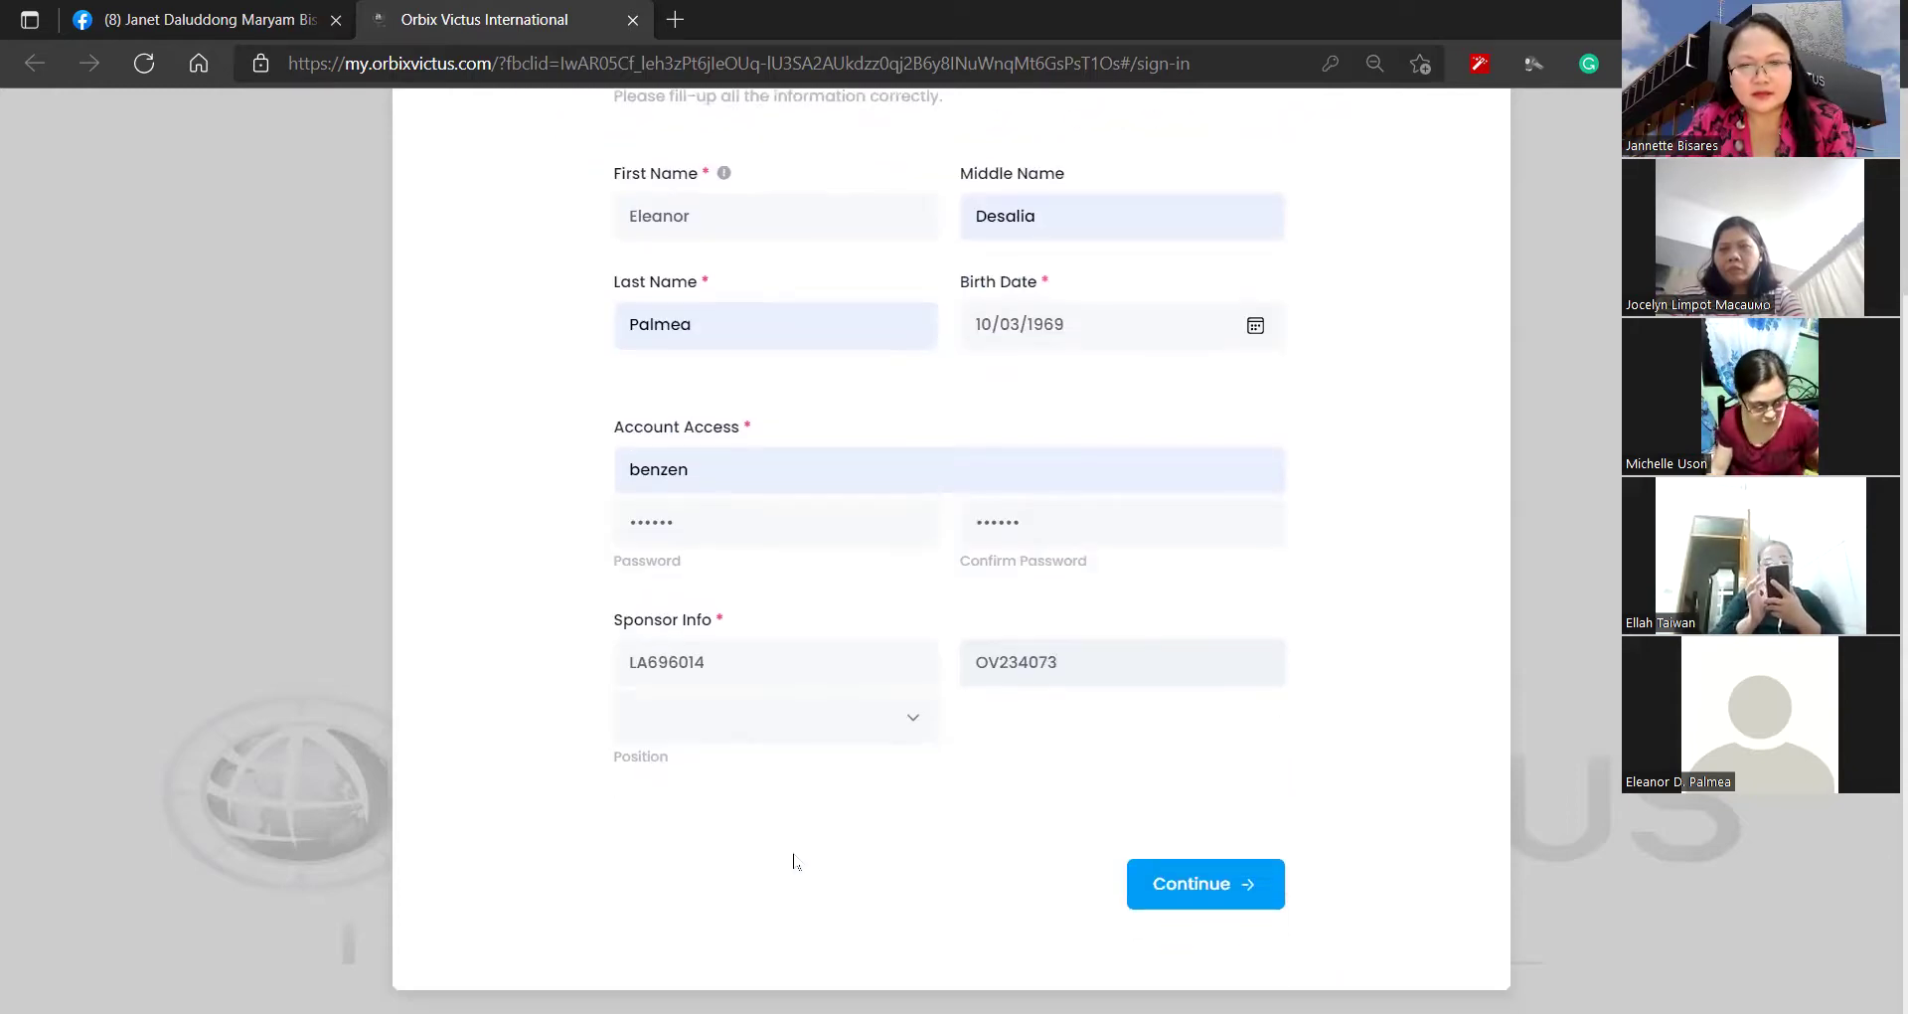
{"action": "left_click", "coordinate": [912, 735]}
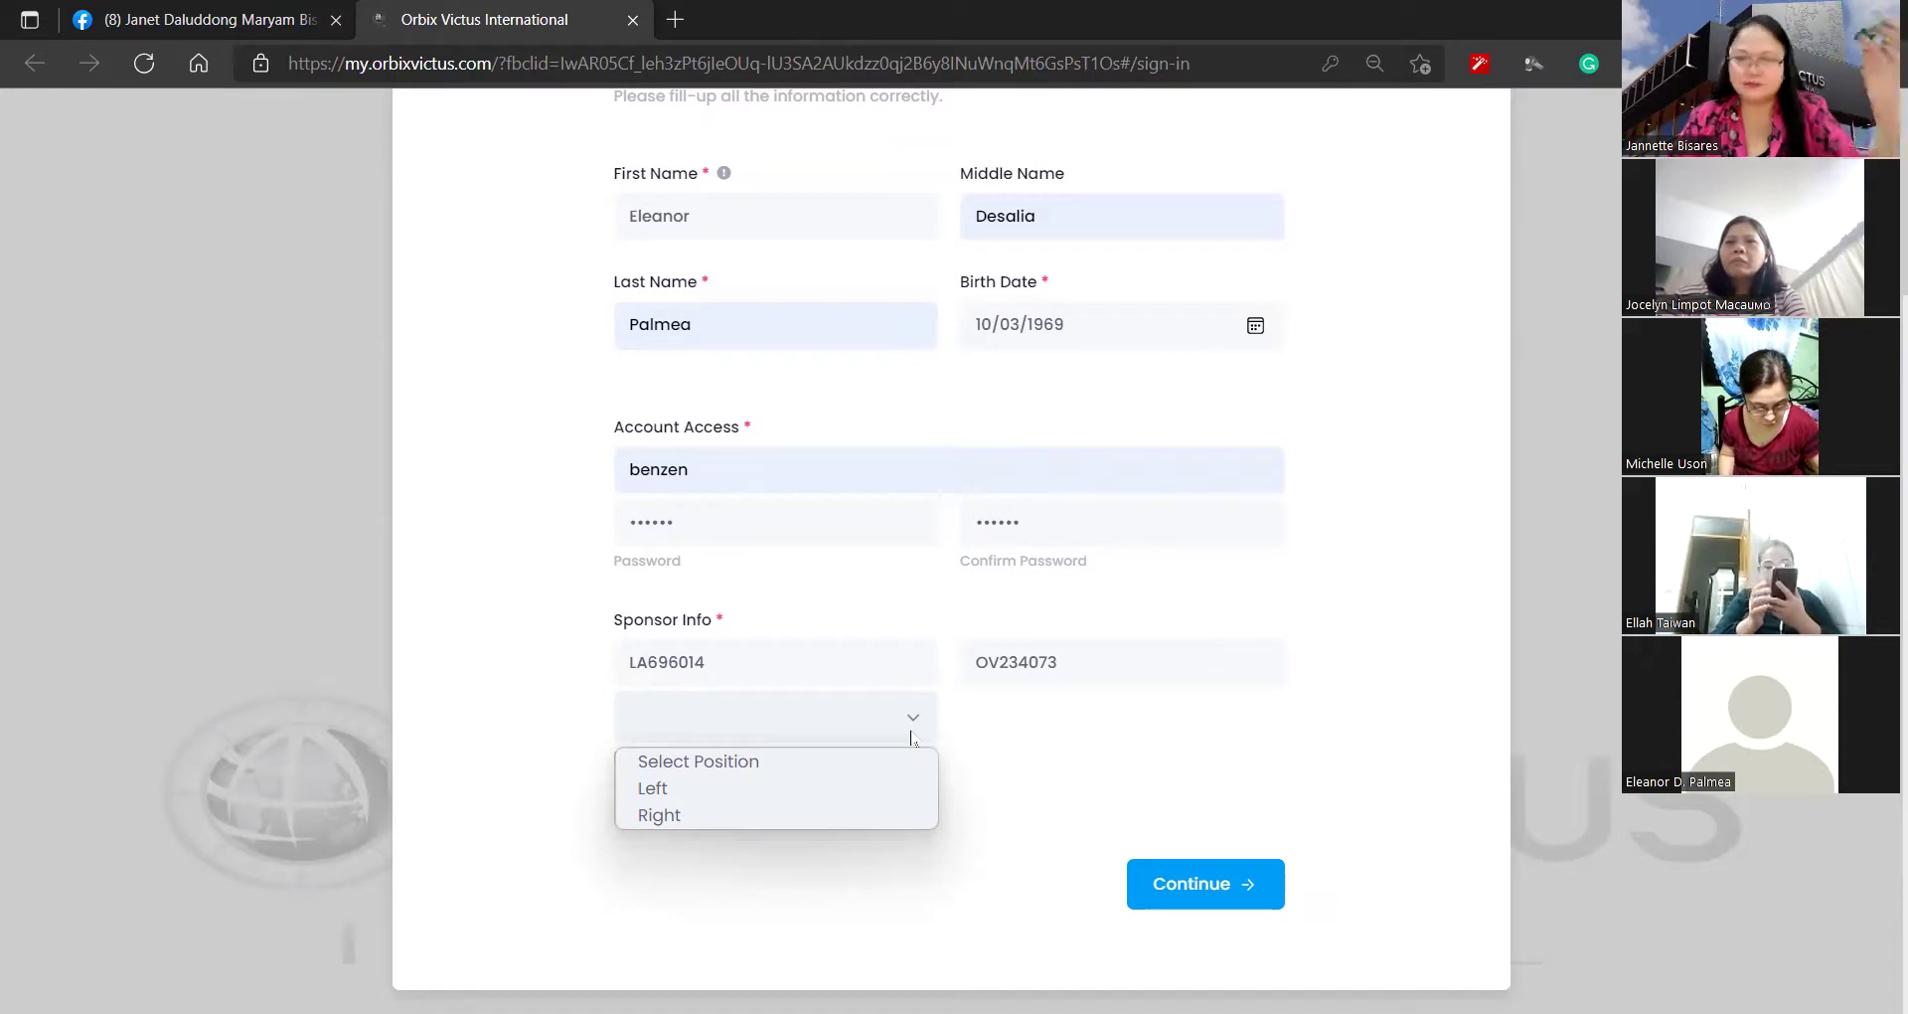
{"action": "left_click", "coordinate": [664, 789]}
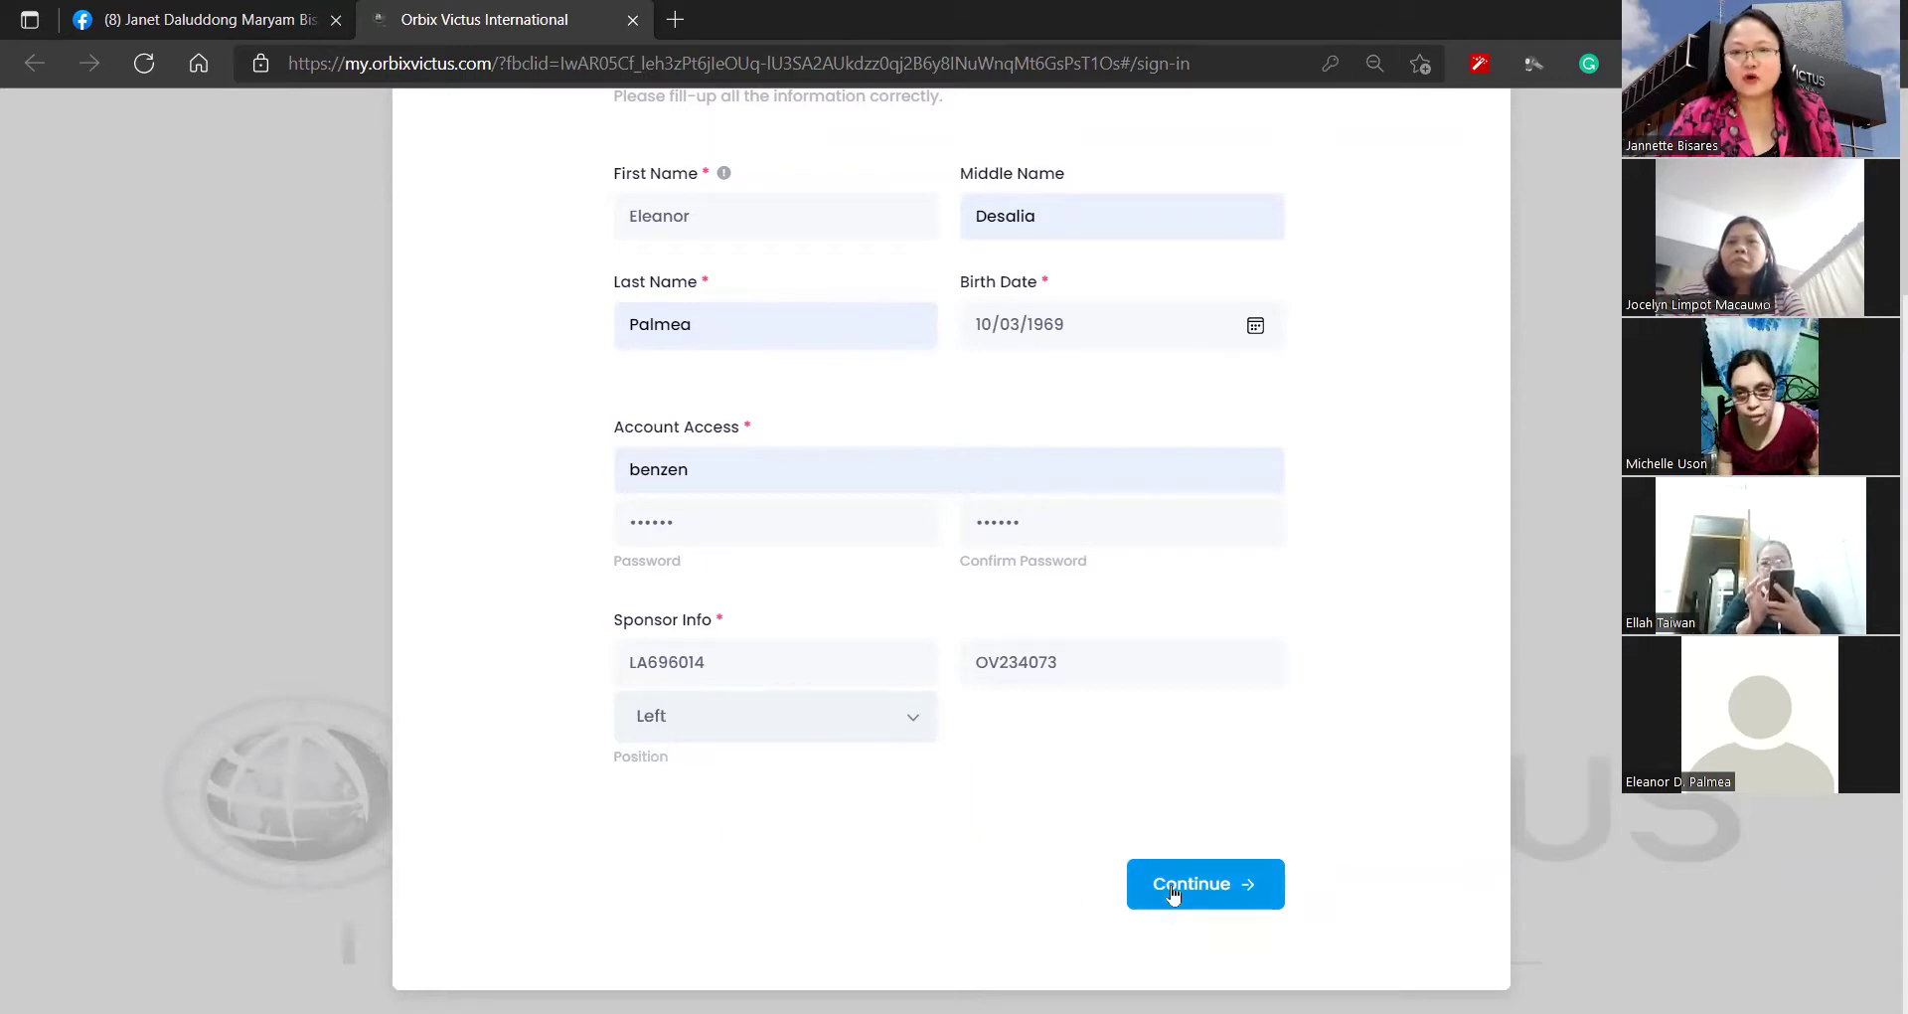
{"action": "left_click", "coordinate": [1174, 891]}
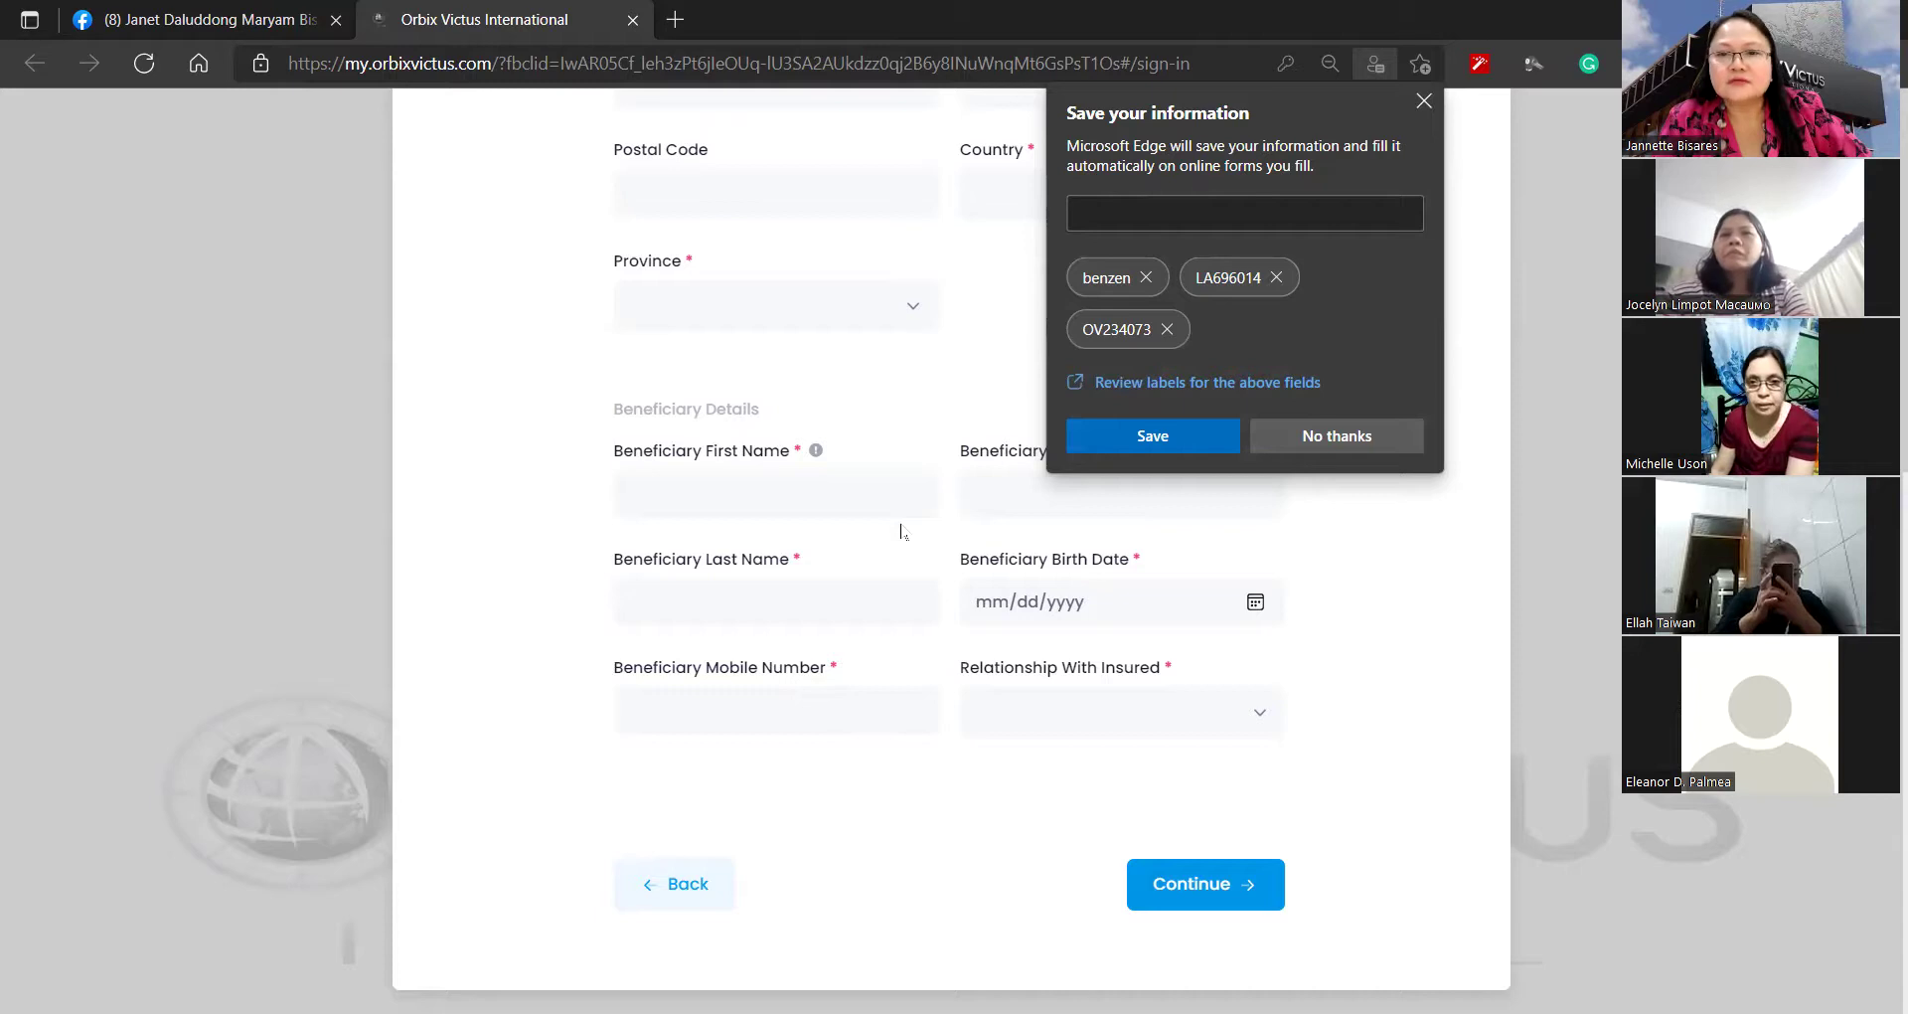
Accept the browser's save prompt and enter the insured's mobile number.
{"action": "left_click", "coordinate": [1153, 437]}
{"action": "scroll", "coordinate": [860, 583], "scroll_direction": "up", "scroll_amount": 6}
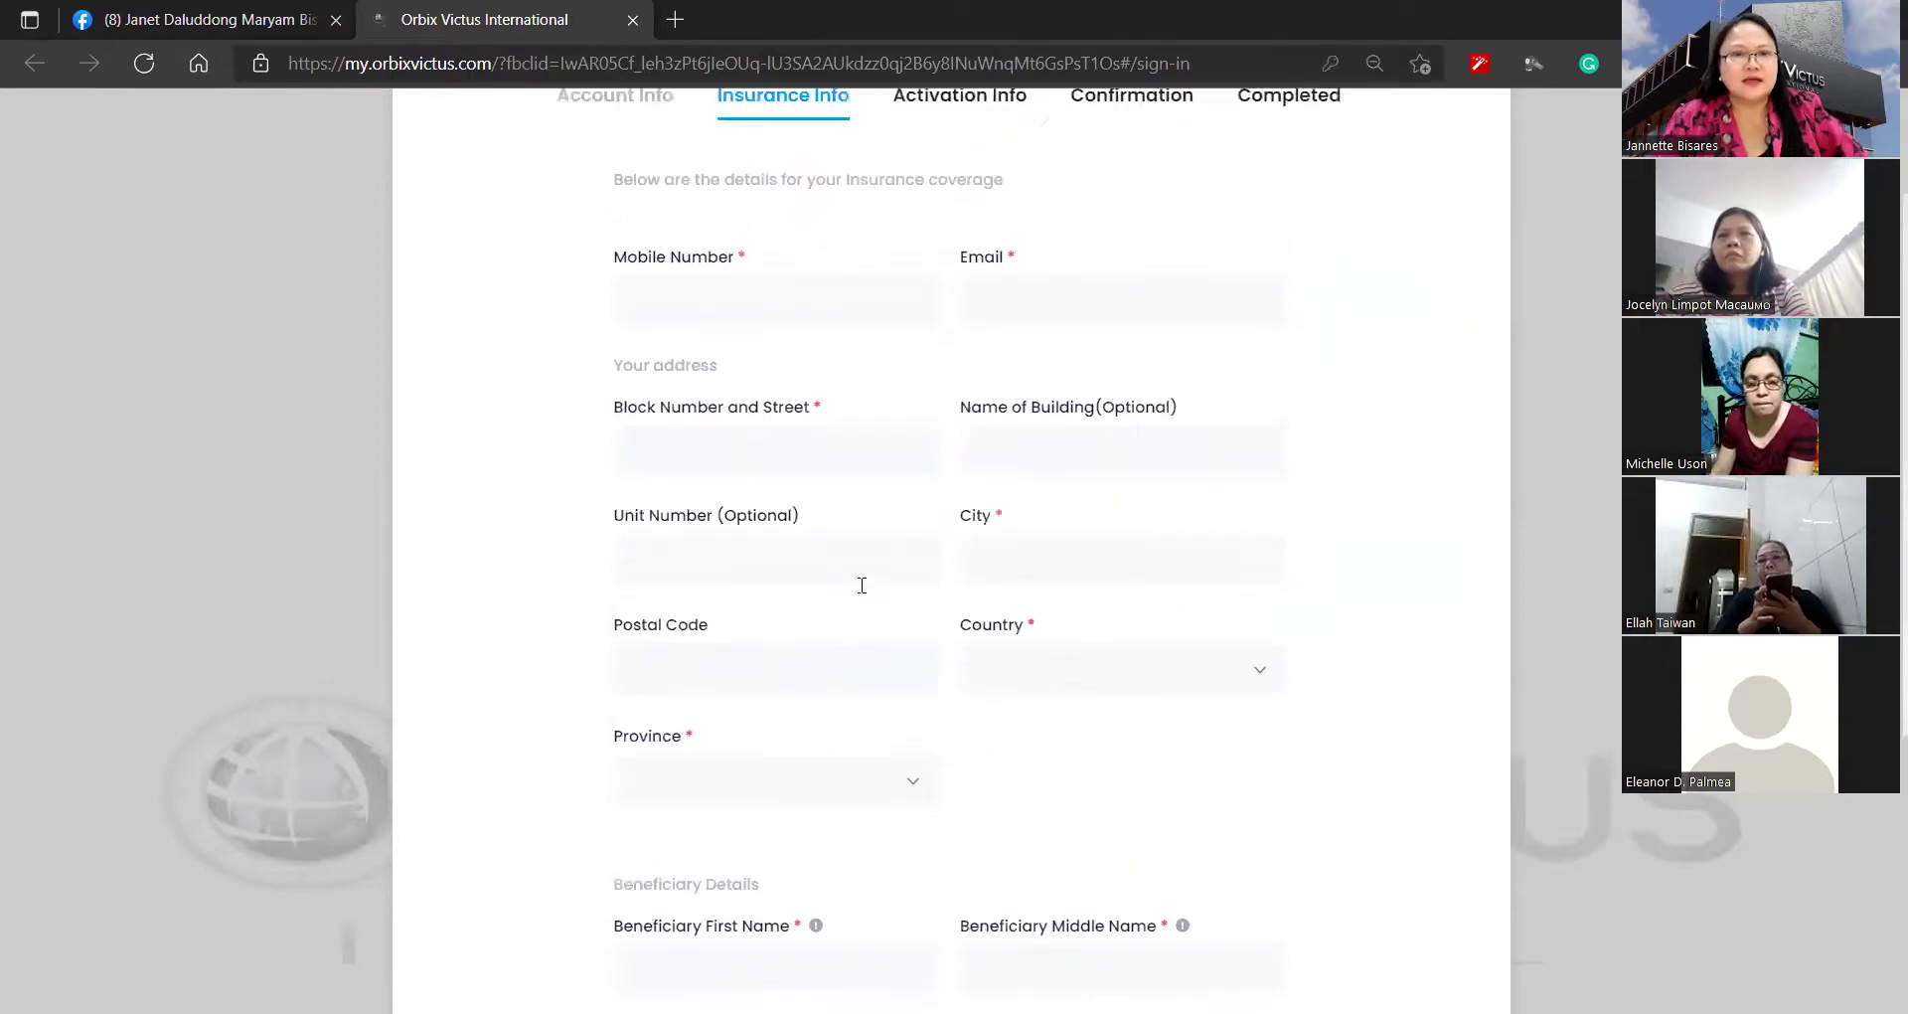
{"action": "left_click", "coordinate": [777, 491]}
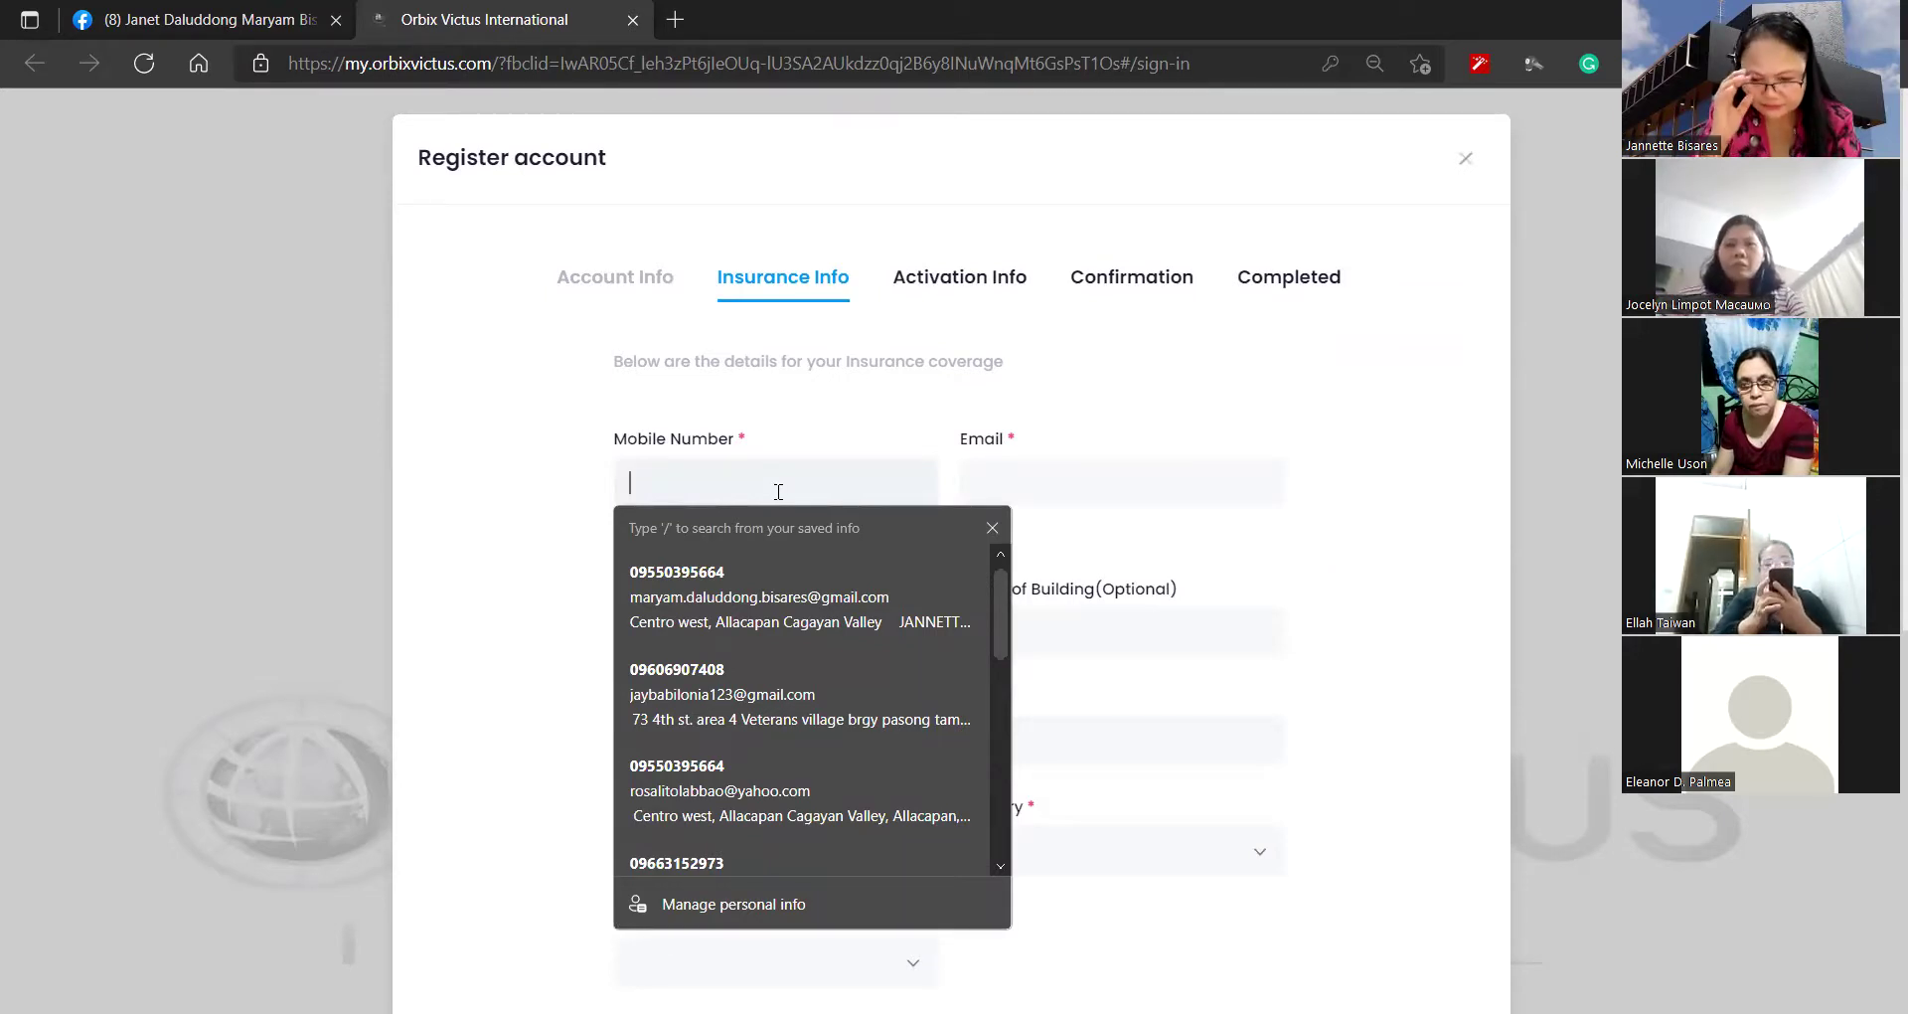
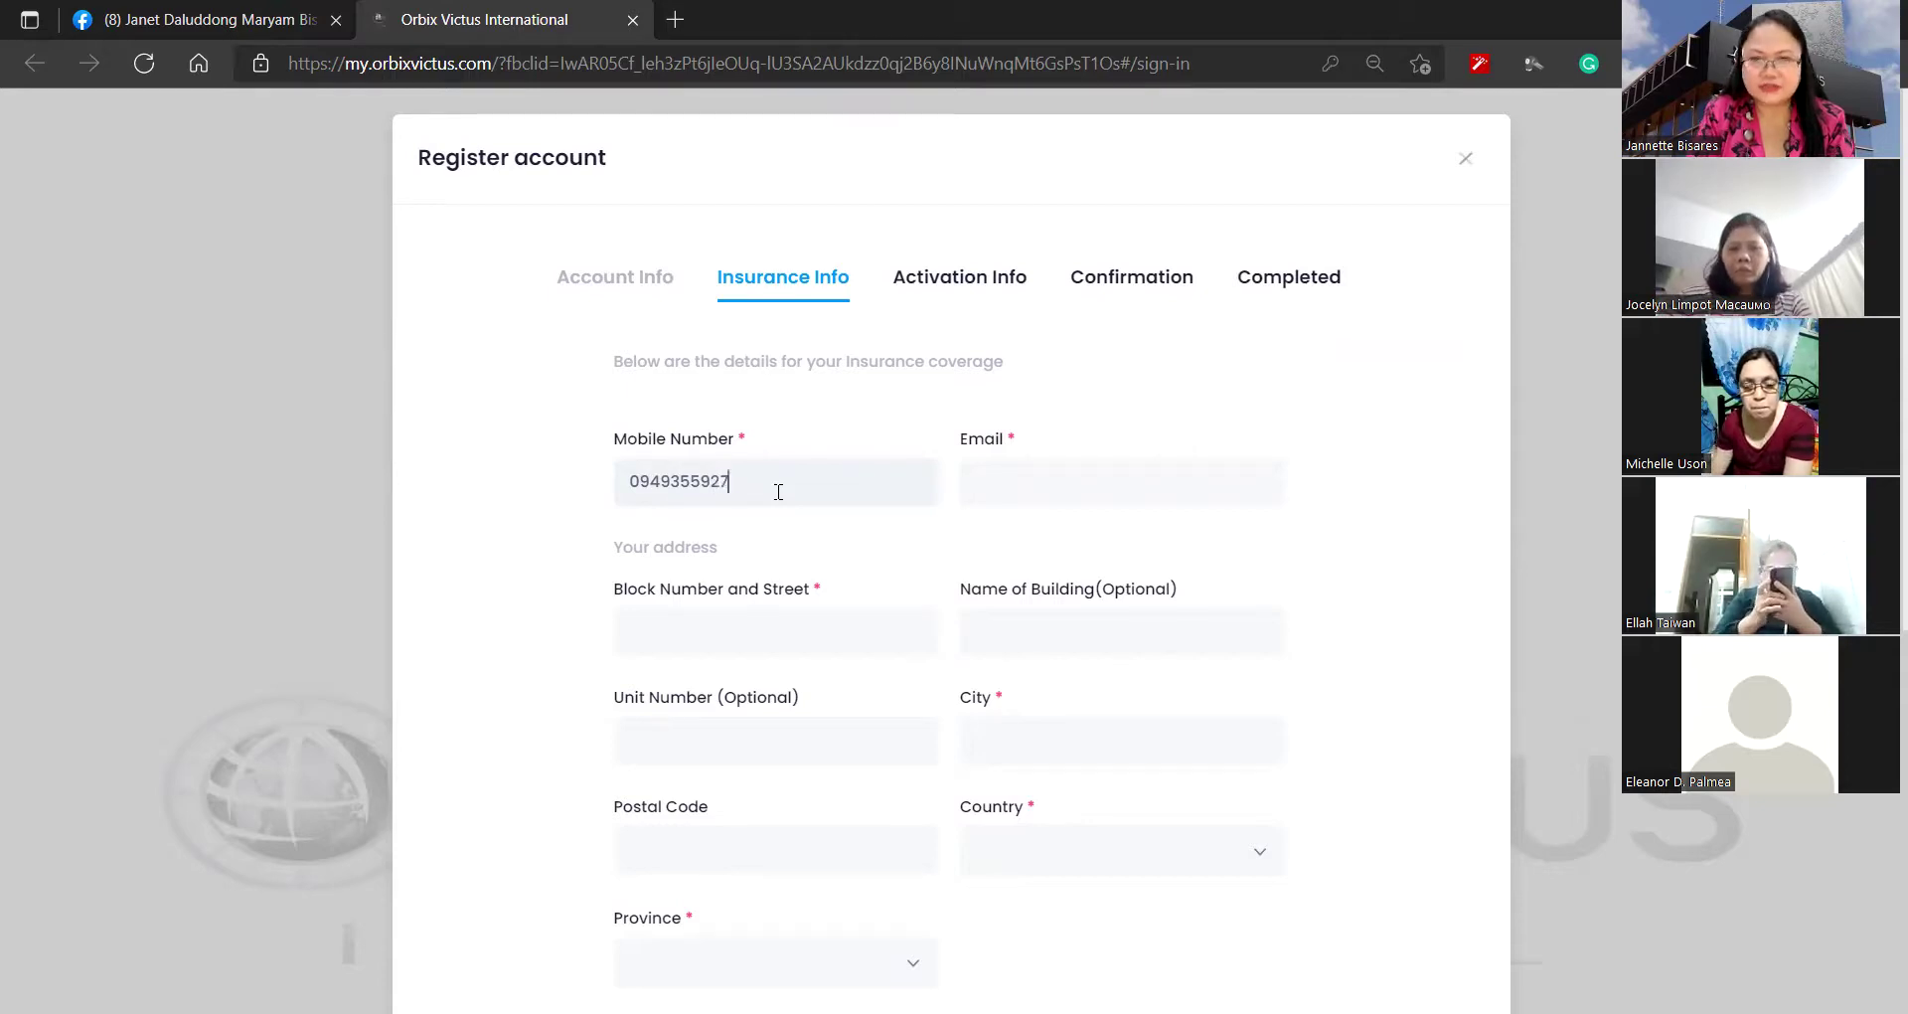
Enter the insured's e-mail address, correcting the 'gmial' typo to gmail.com.
{"action": "left_click", "coordinate": [1148, 491]}
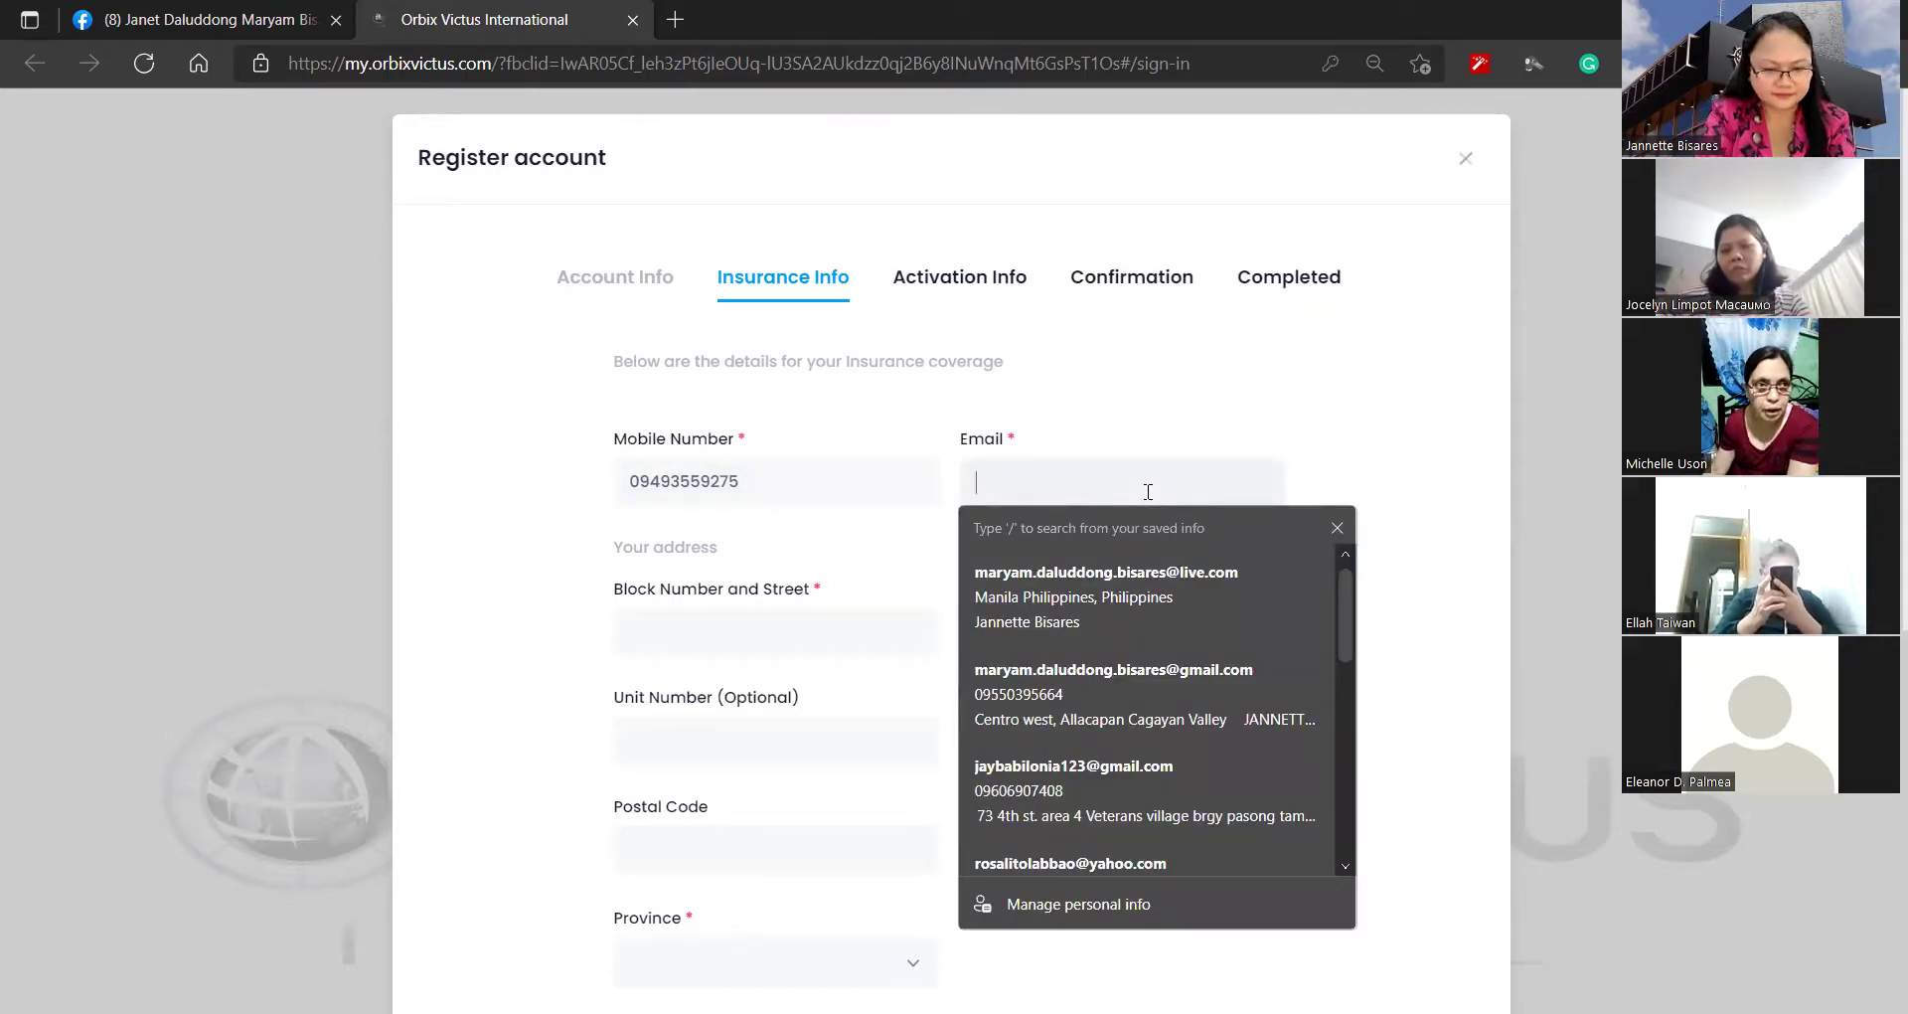
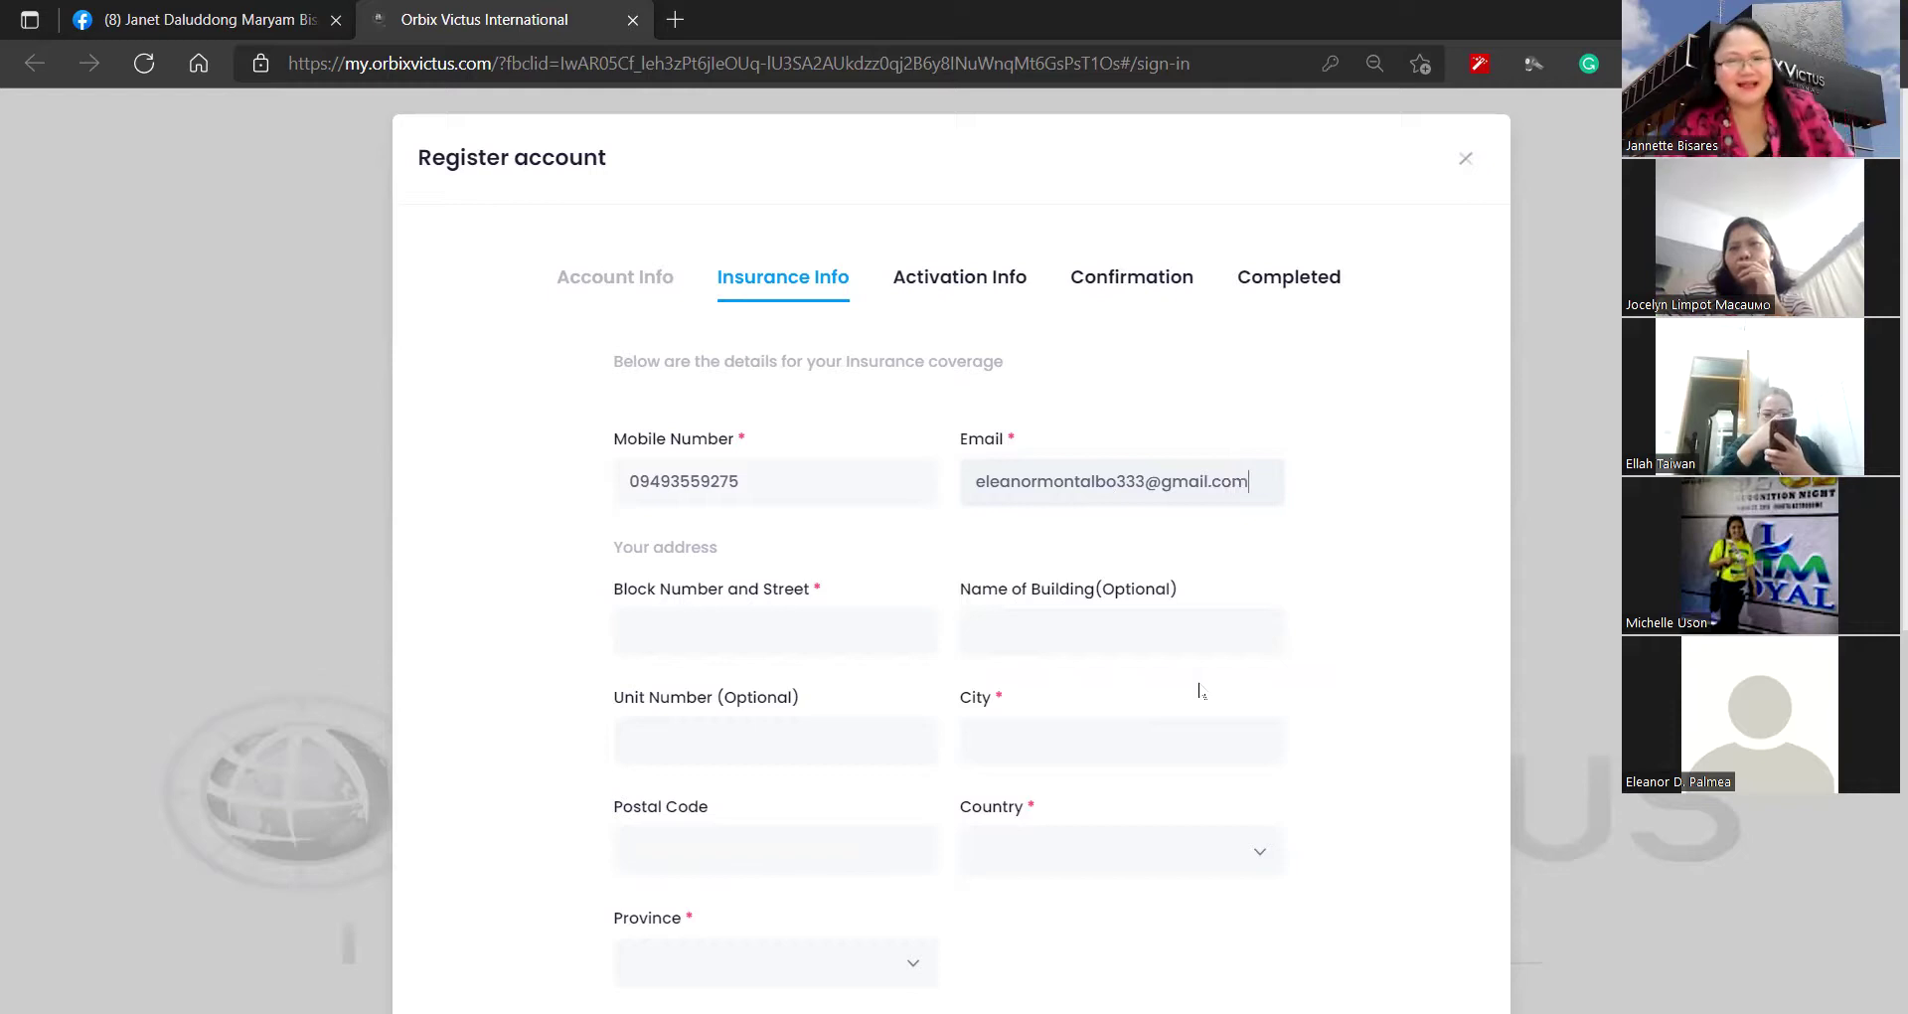
{"action": "left_click", "coordinate": [868, 644]}
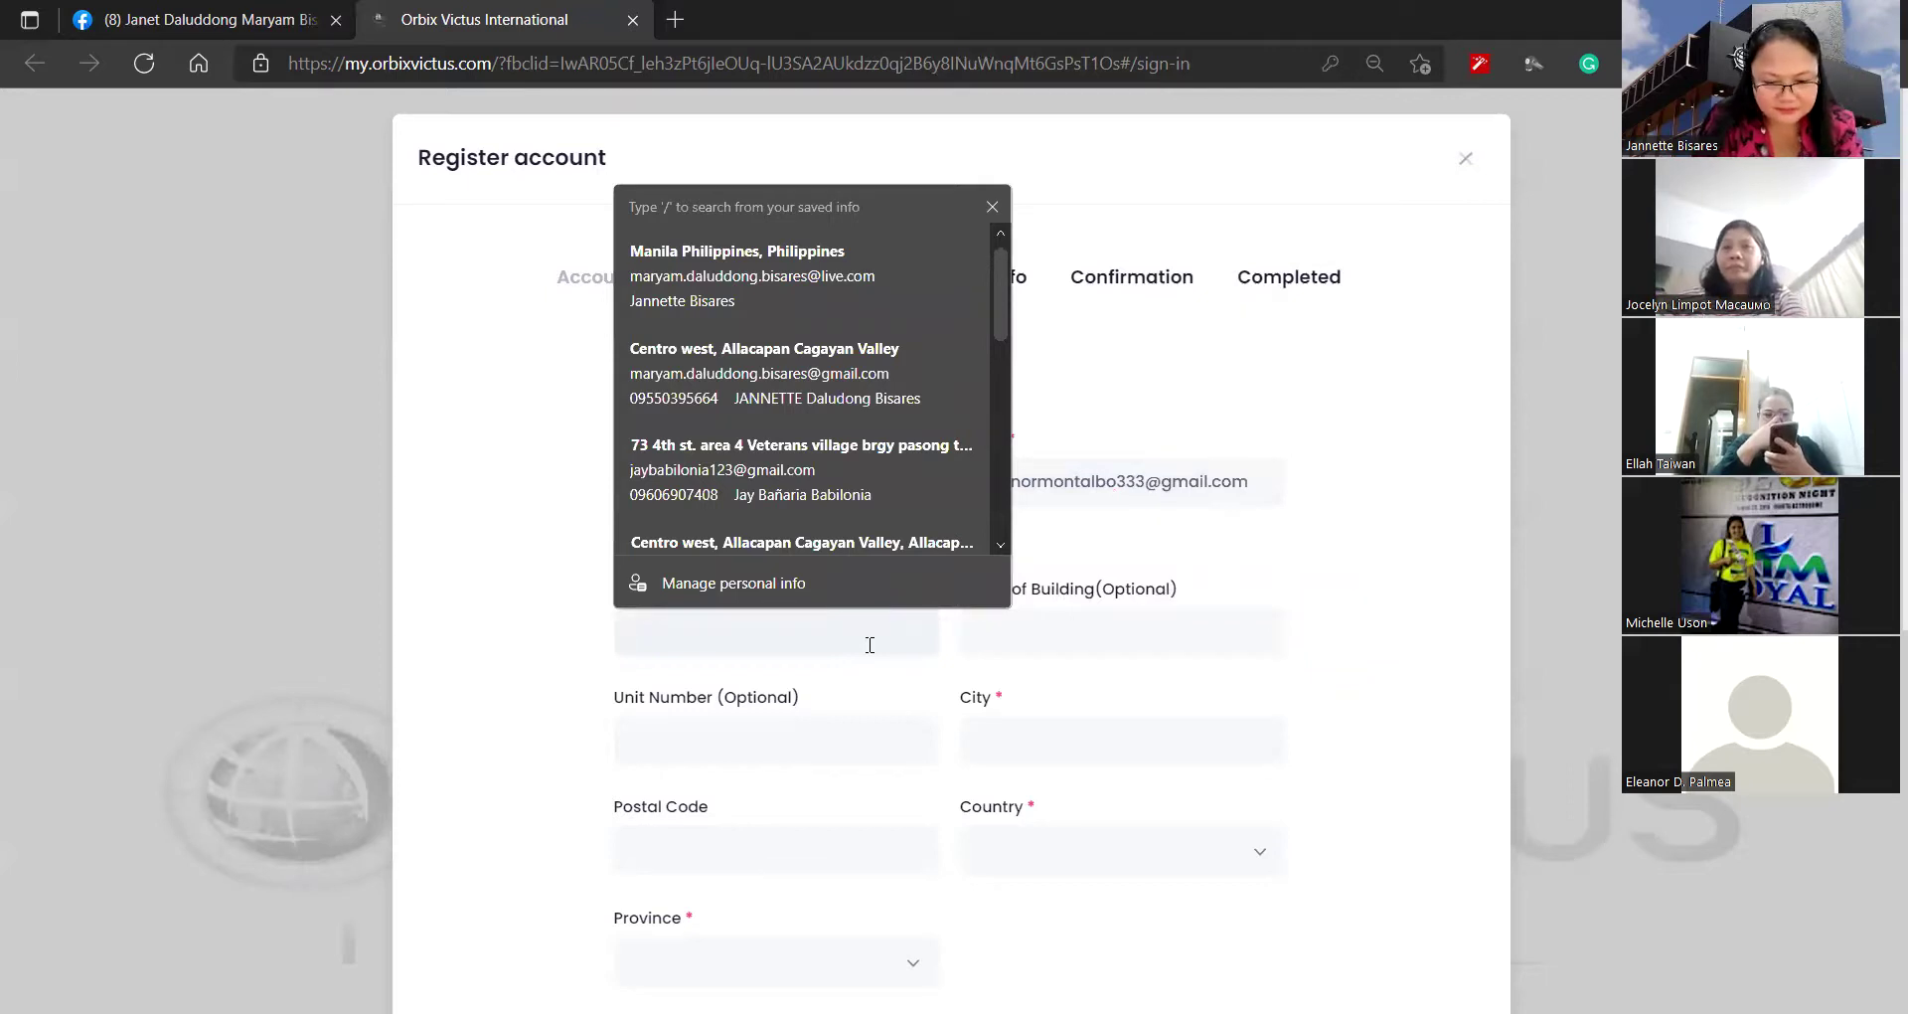
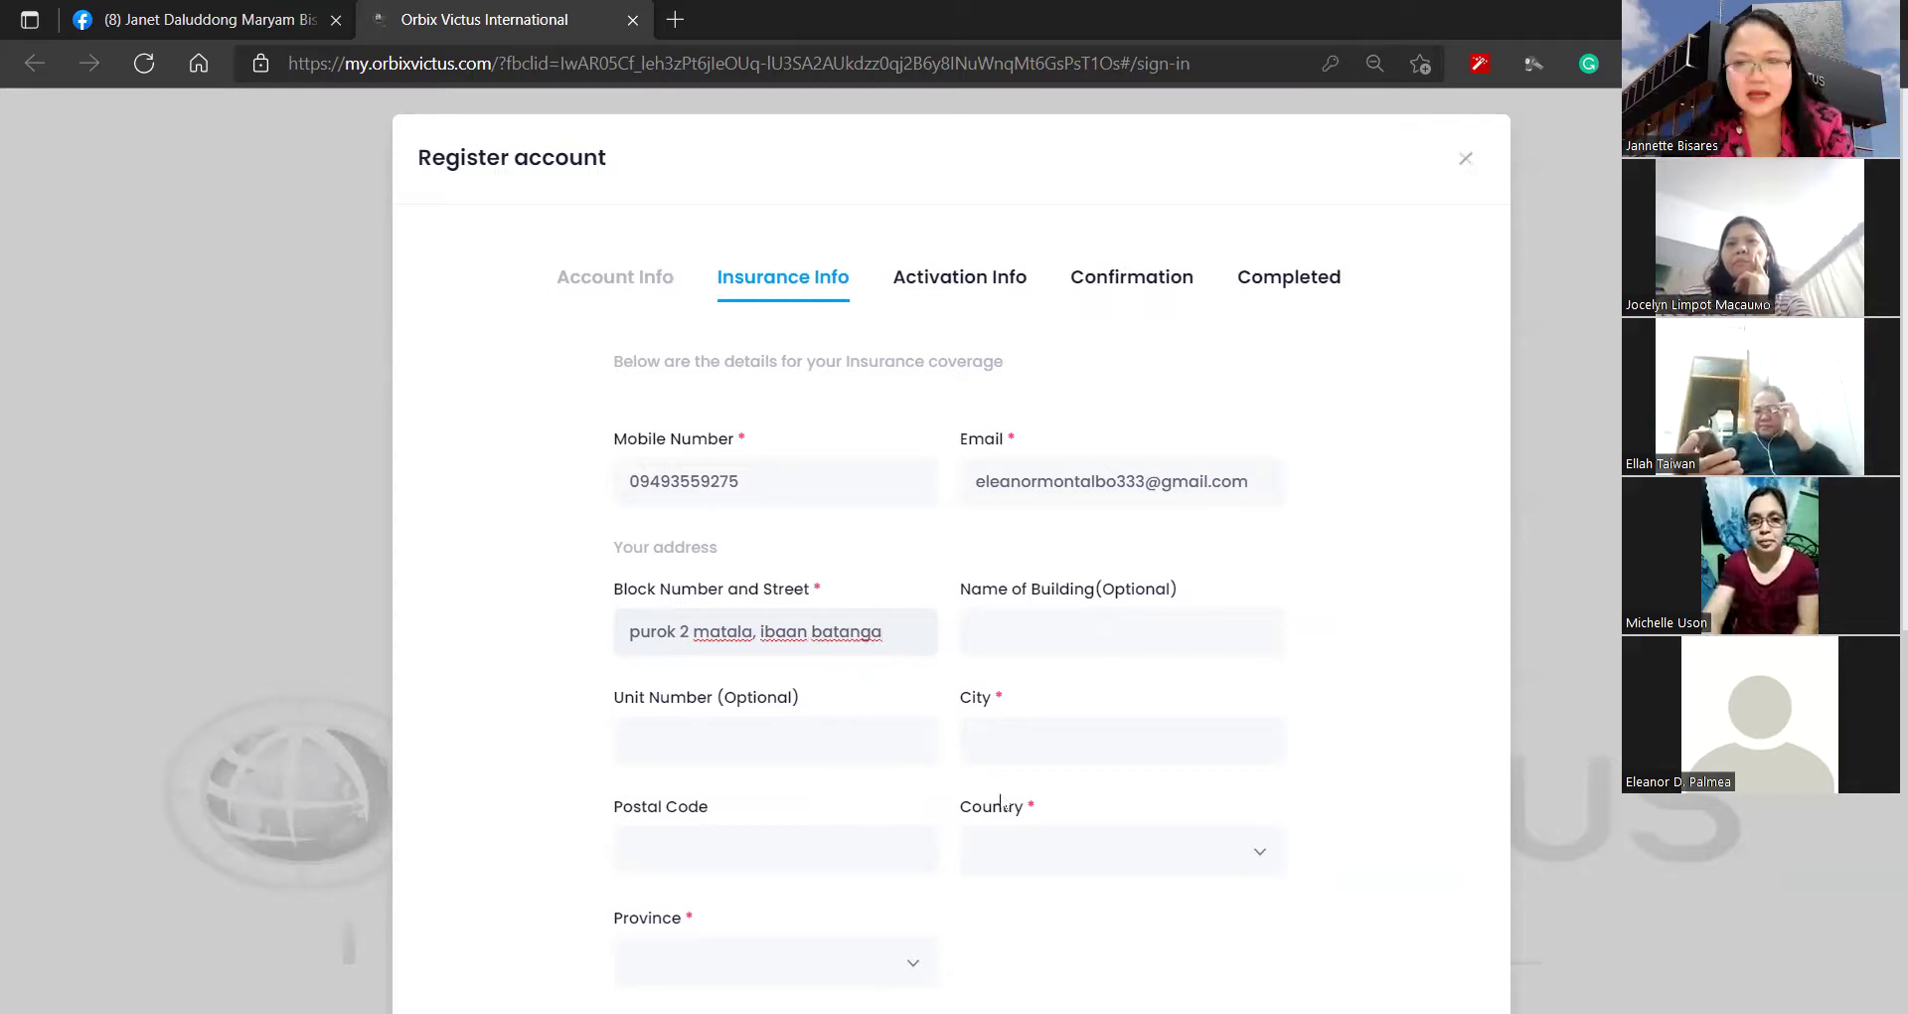
Enter the insured's street address, city and postal code, adding the street line's missing 's'.
{"action": "left_click", "coordinate": [1101, 745]}
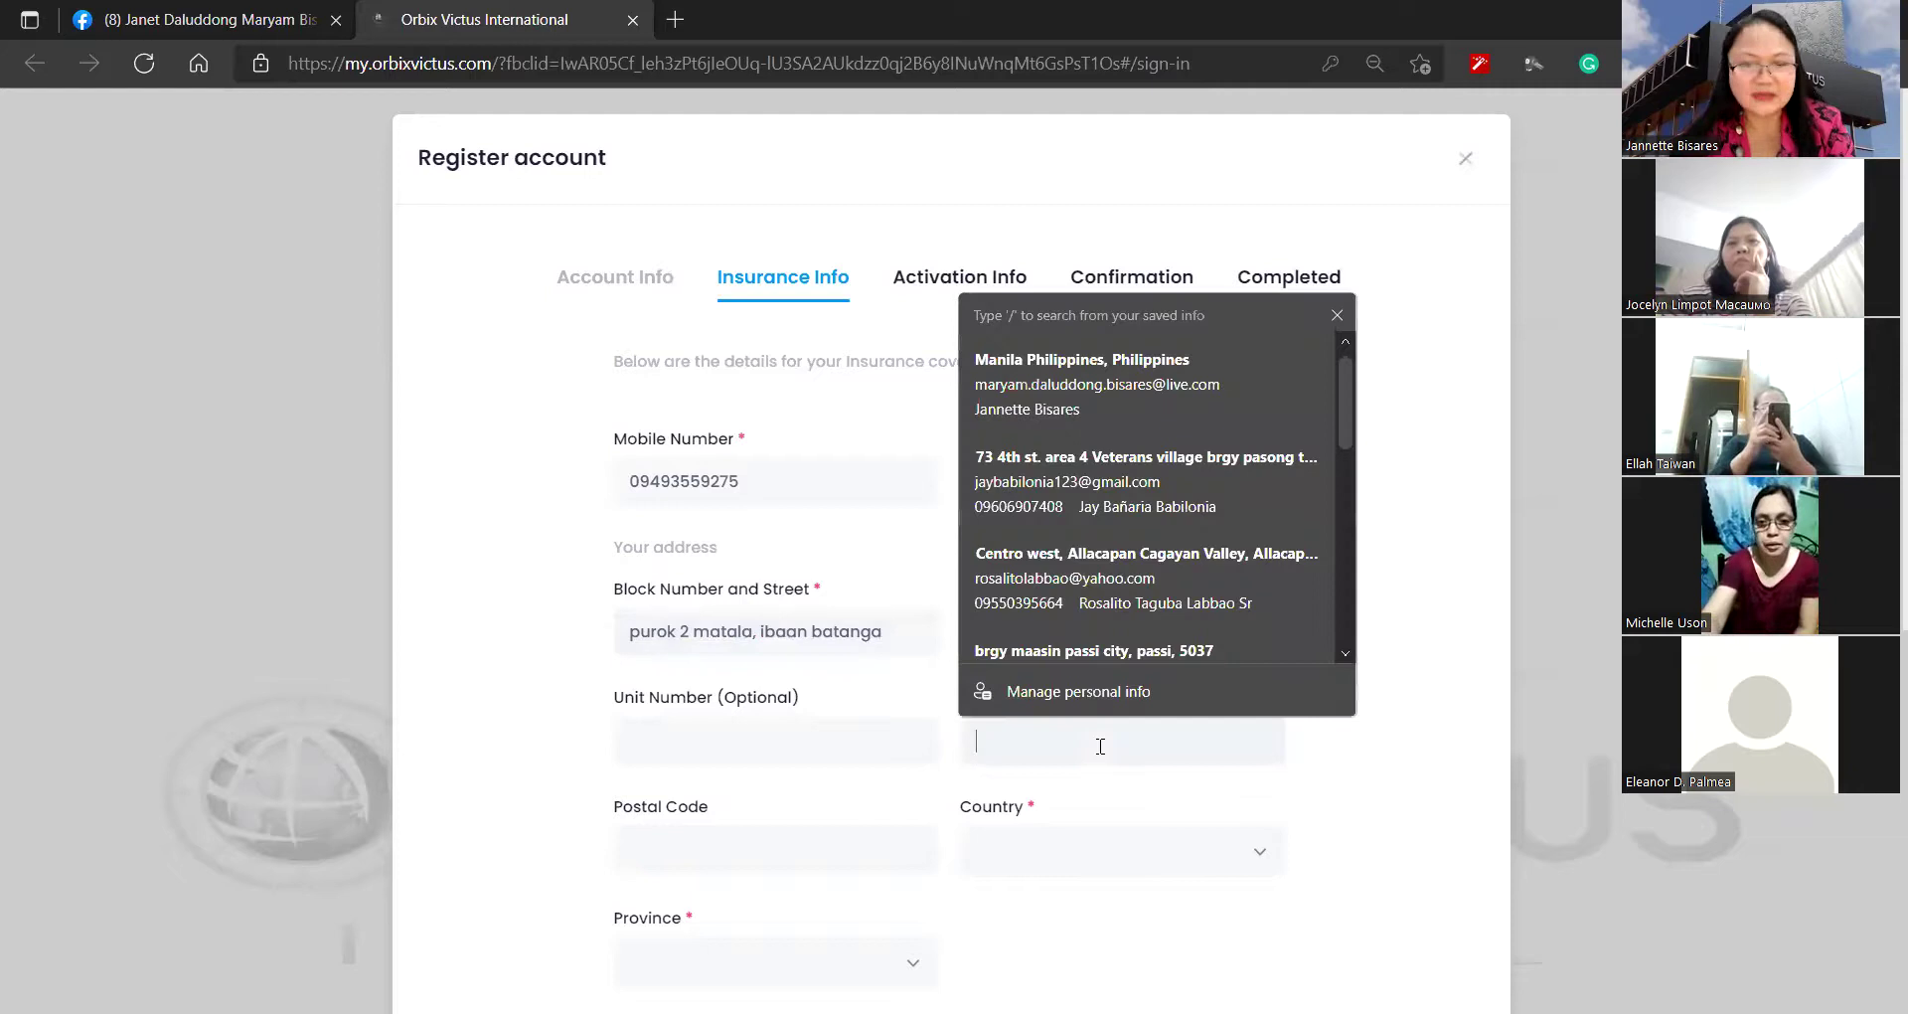
{"action": "type", "text": "Batan"}
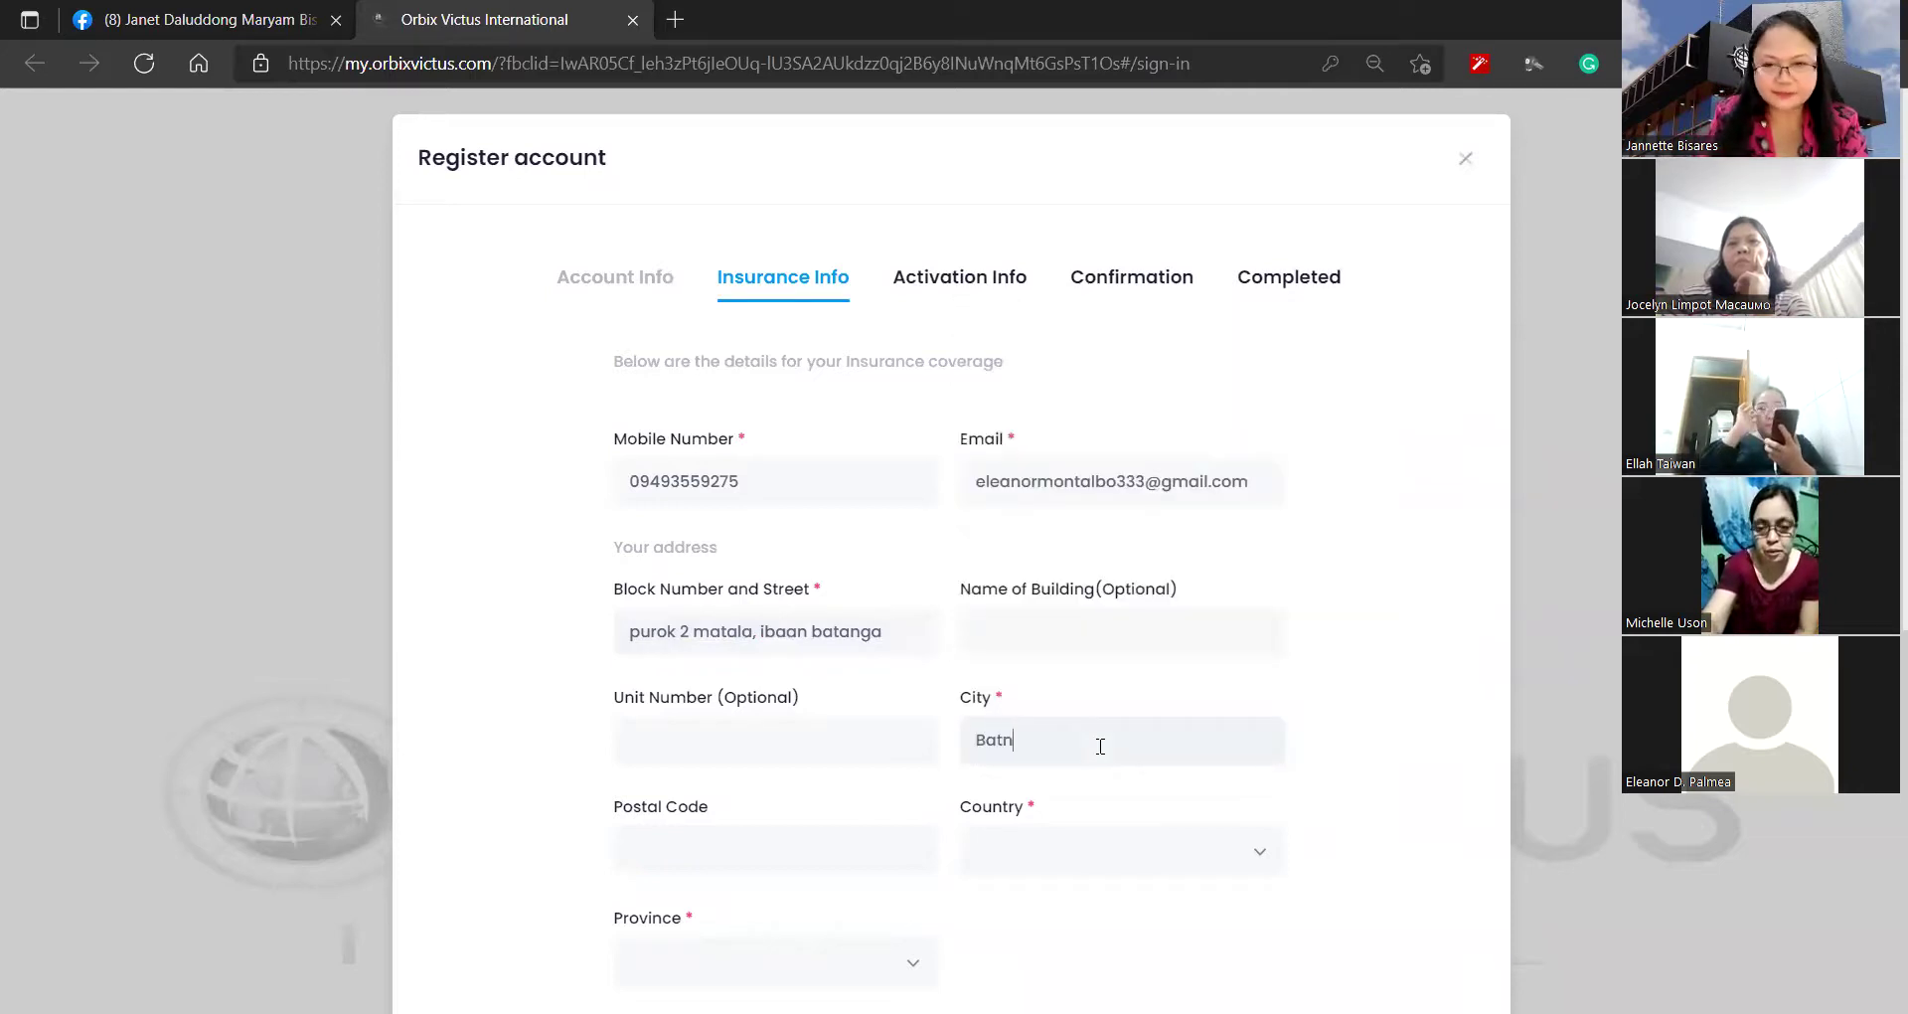
{"action": "key", "text": "BackSpace"}
{"action": "key", "text": "BackSpace"}
{"action": "type", "text": "anga"}
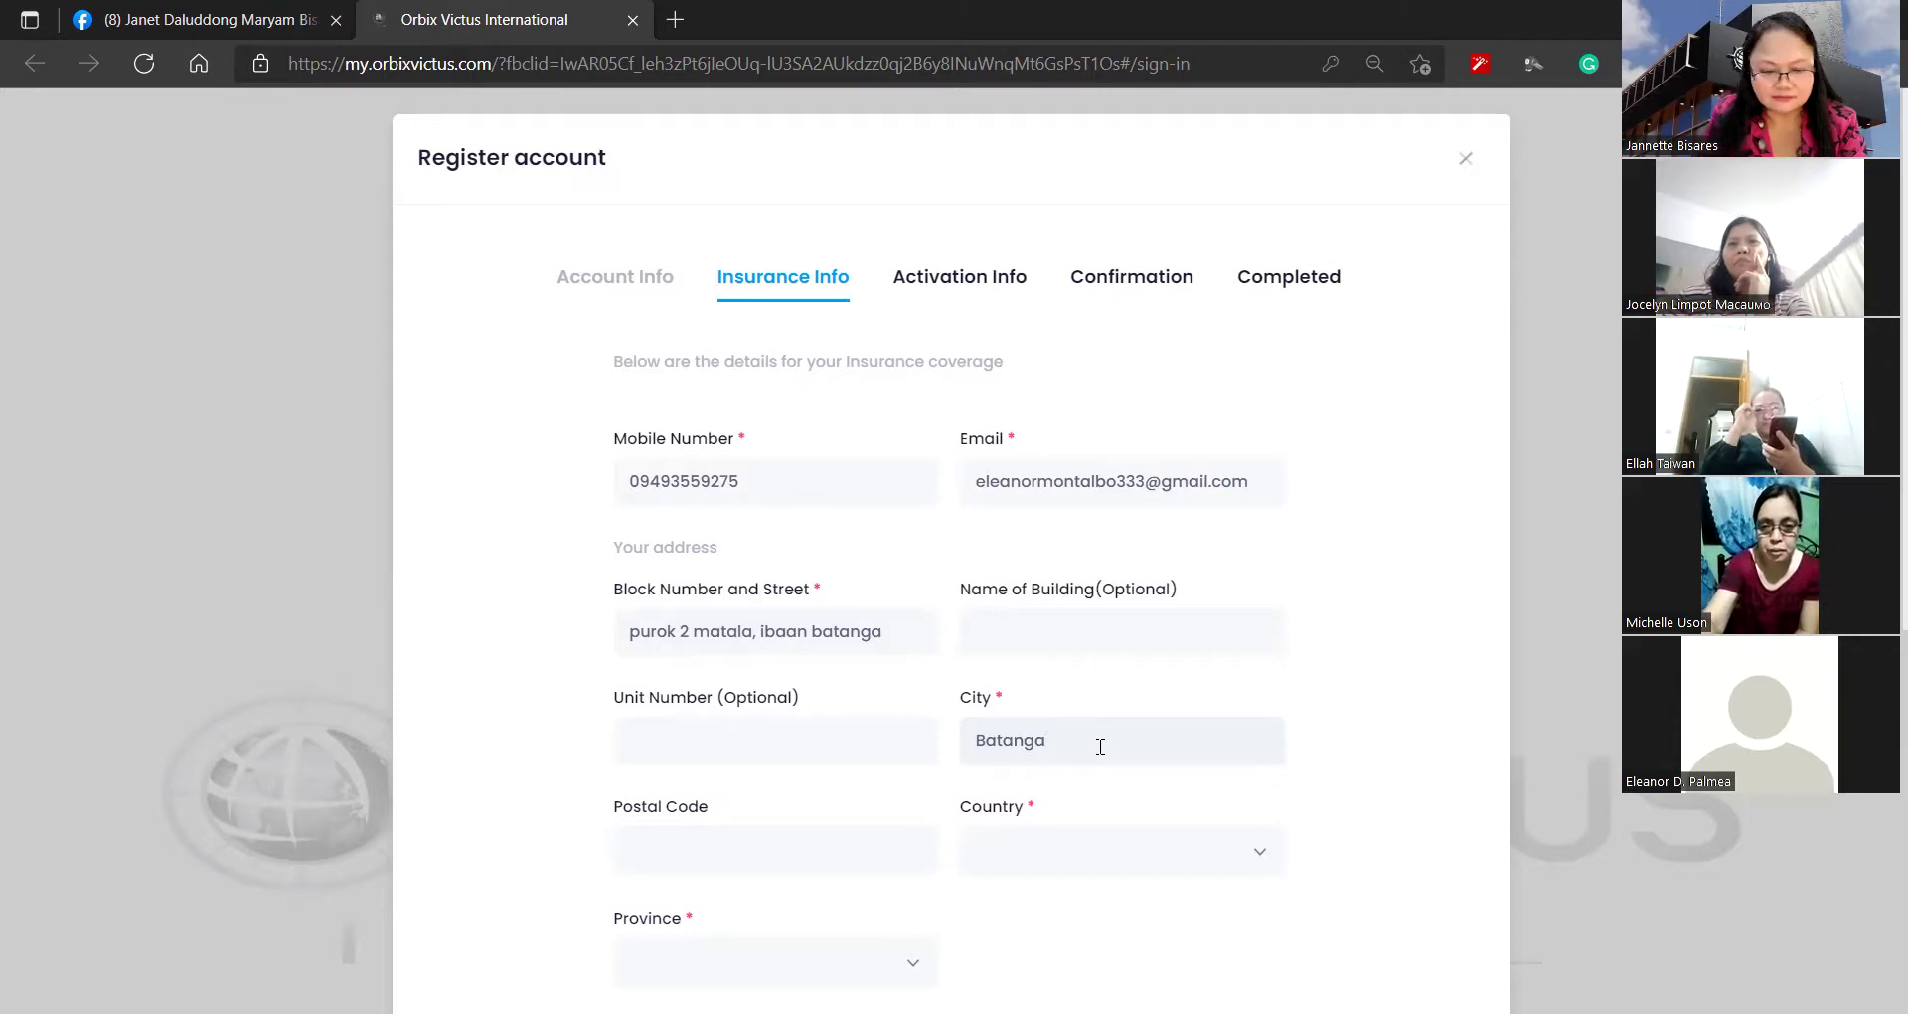
{"action": "type", "text": "s"}
{"action": "left_click", "coordinate": [903, 632]}
{"action": "type", "text": "s"}
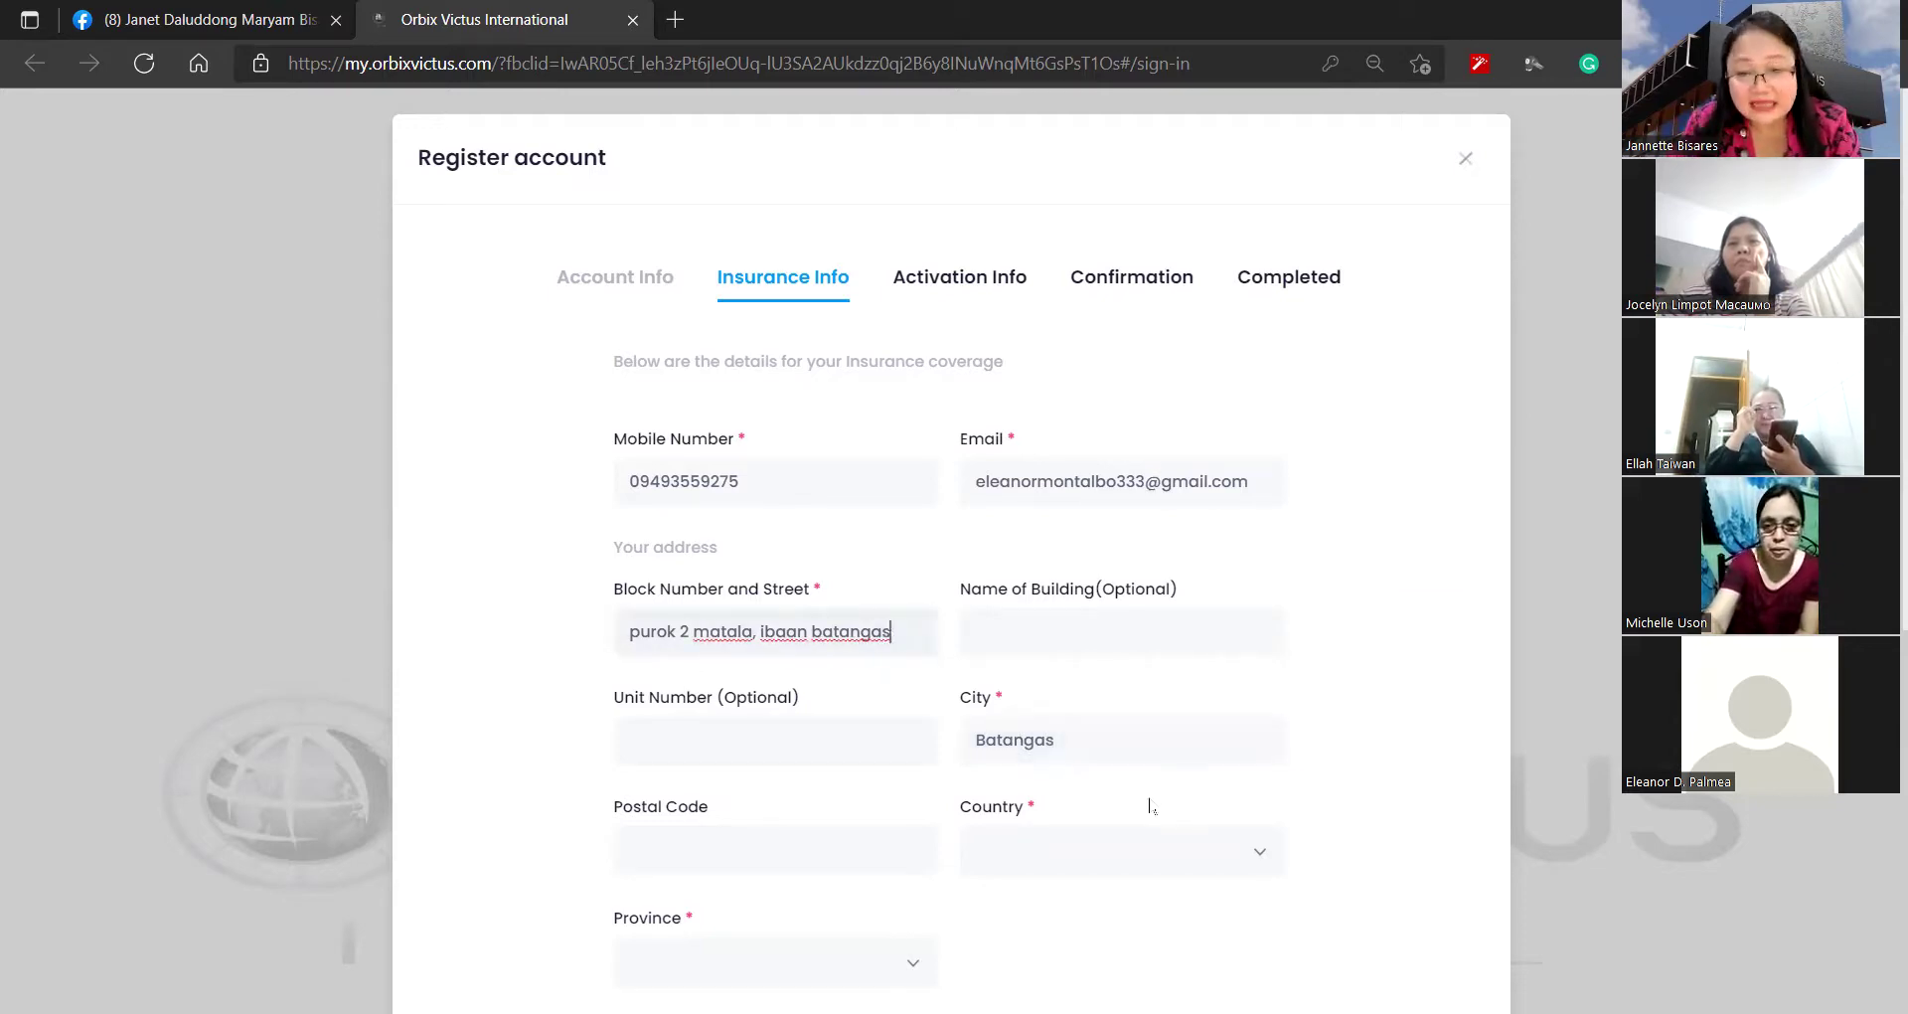
{"action": "left_click", "coordinate": [800, 852]}
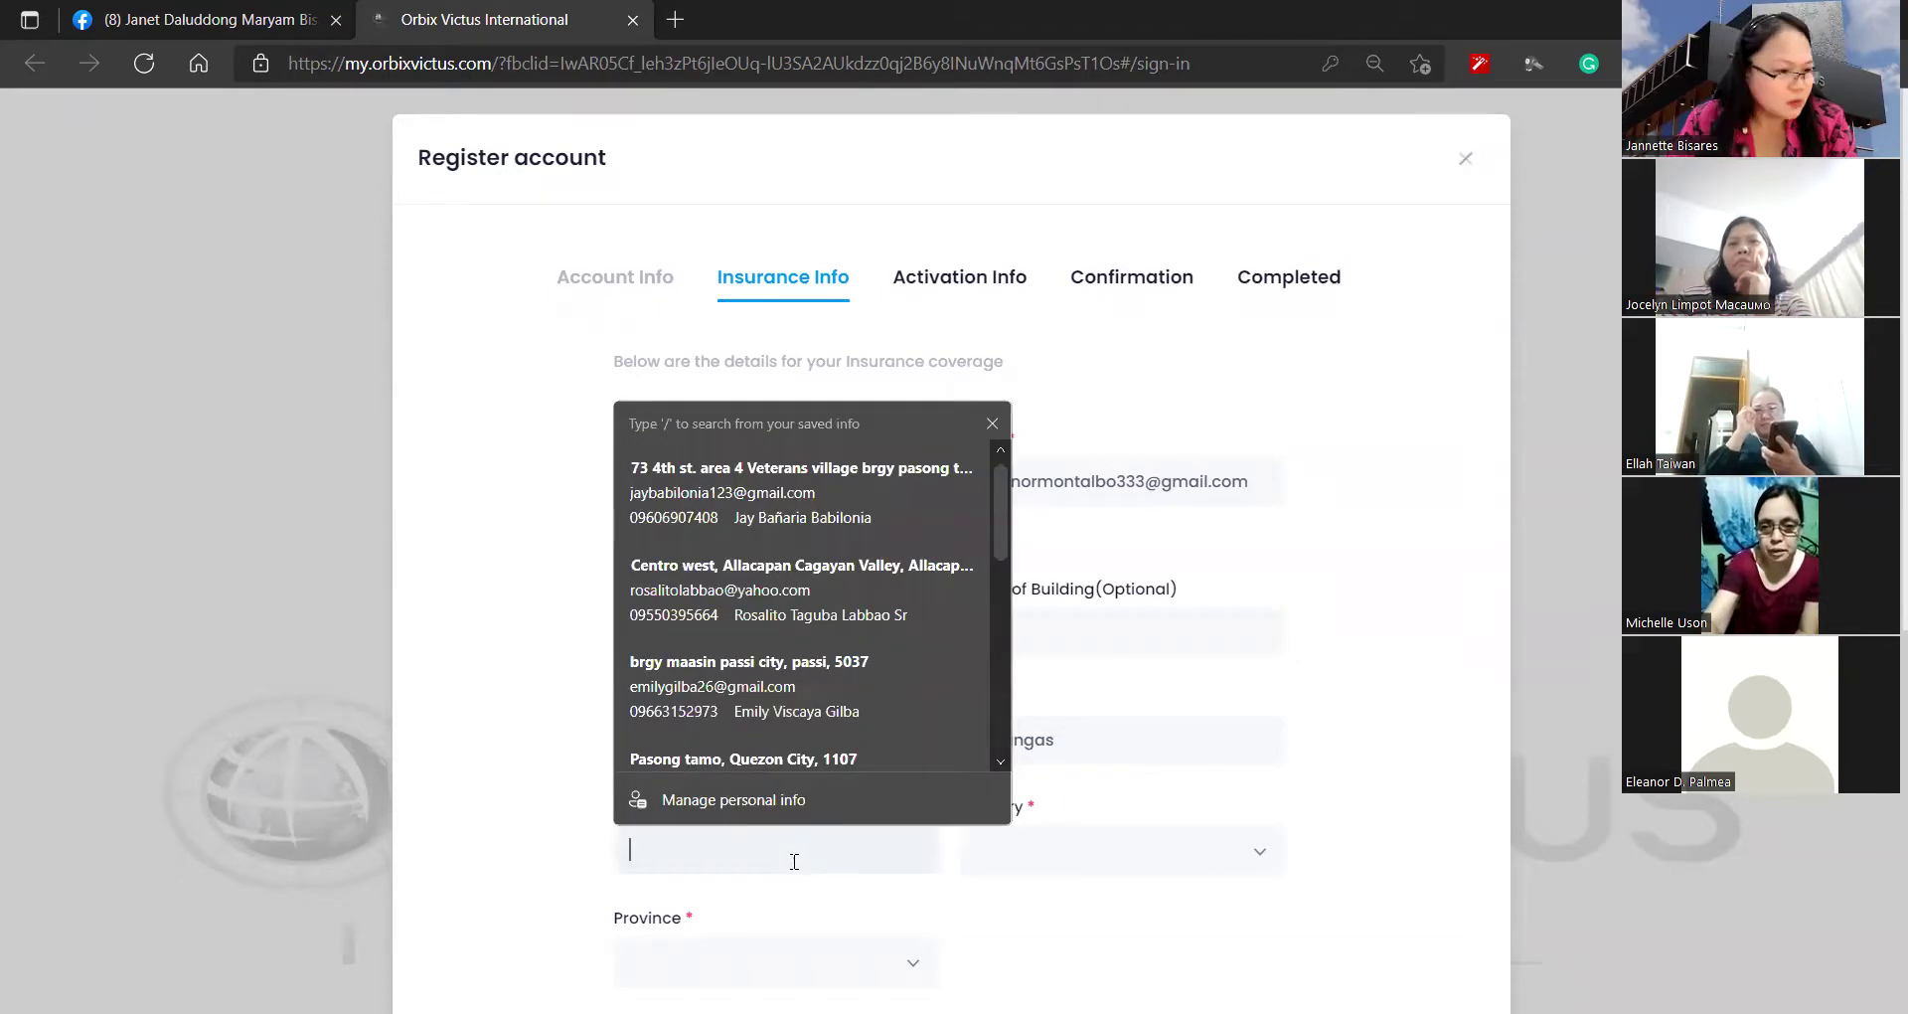
{"action": "type", "text": "4230"}
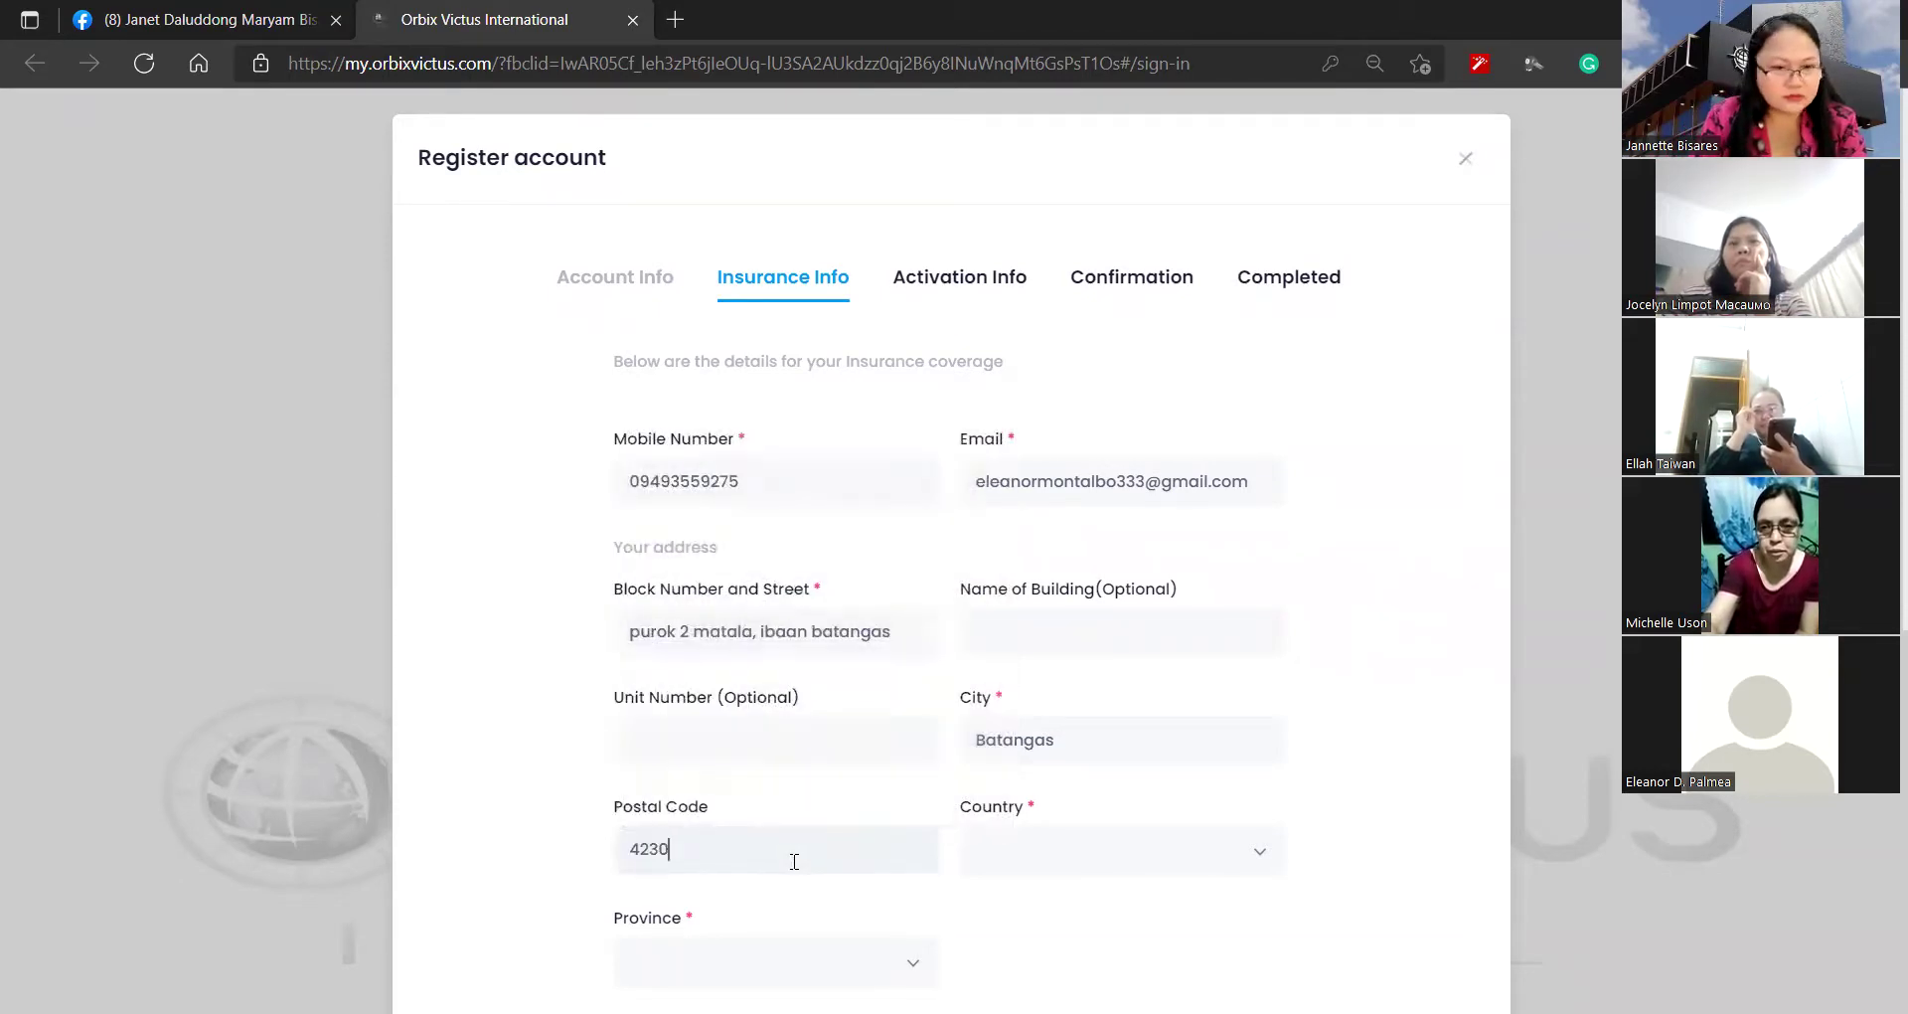
Select Philippines as the insured's country.
{"action": "left_click", "coordinate": [1259, 859]}
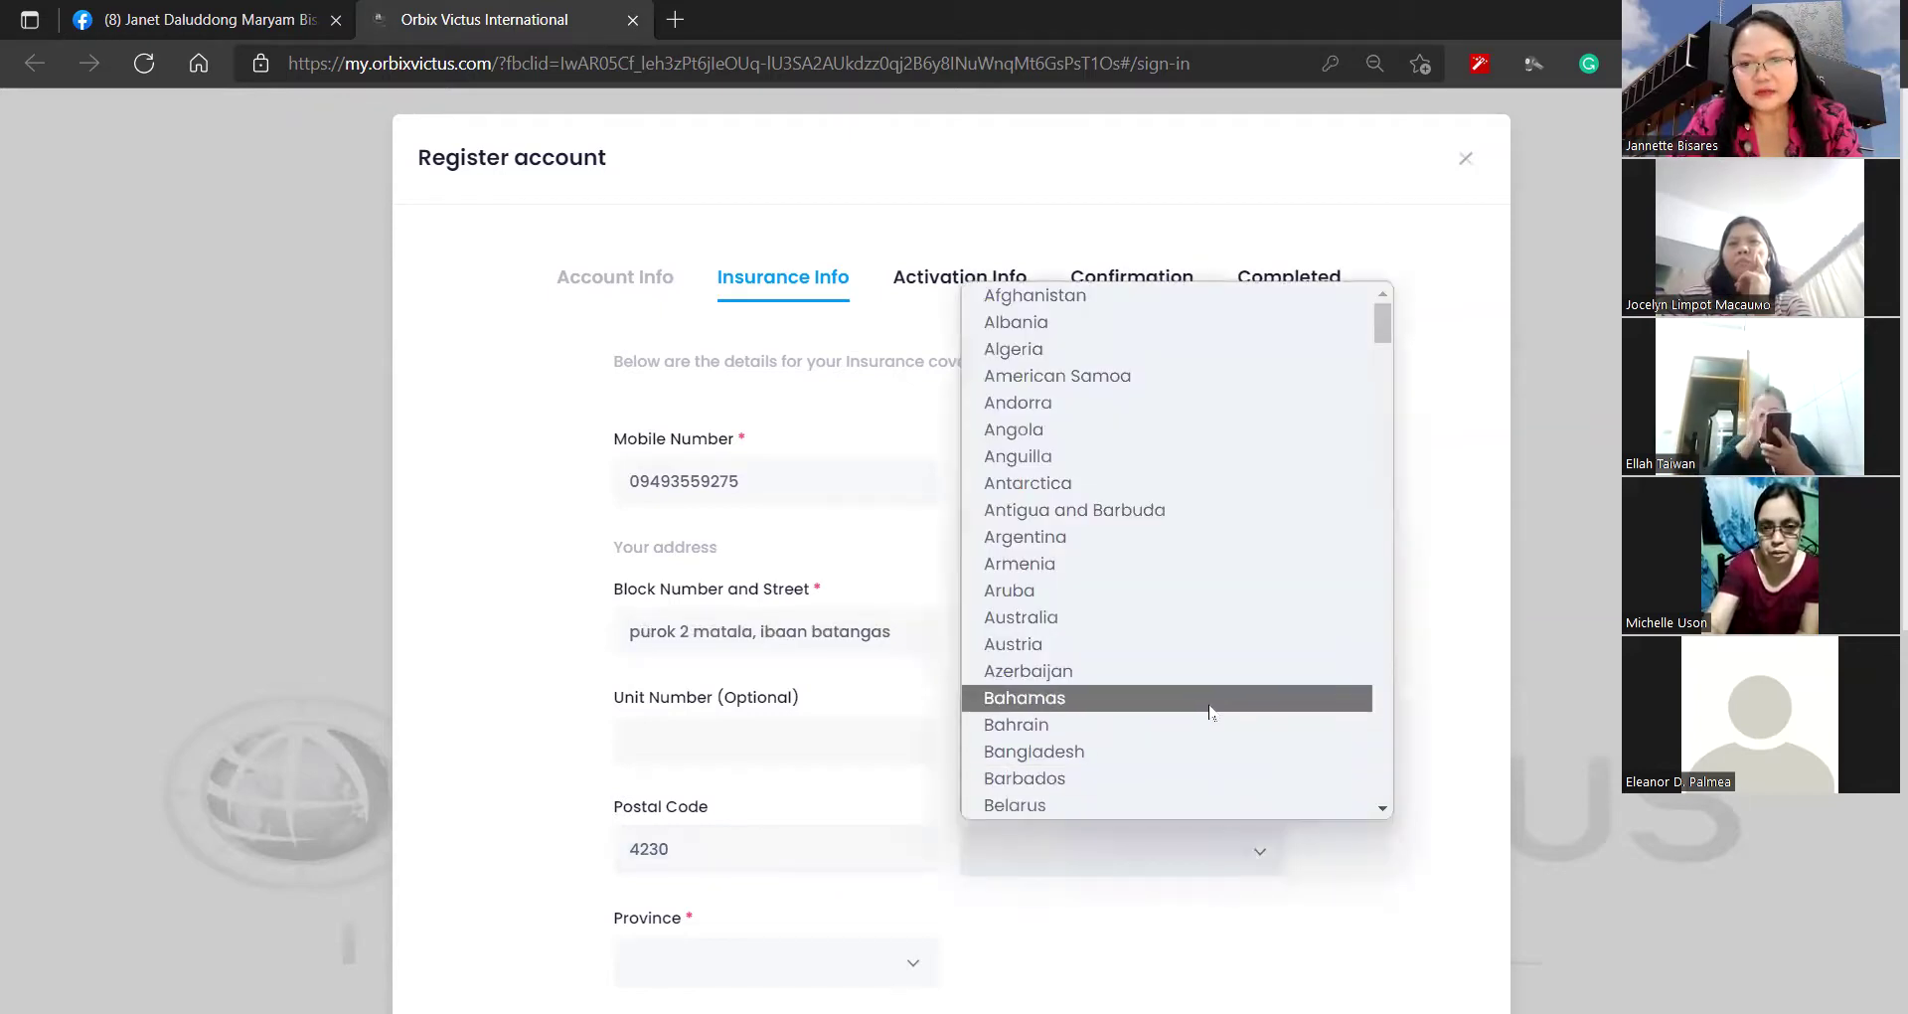
{"action": "scroll", "coordinate": [1206, 714], "scroll_direction": "down", "scroll_amount": 3}
{"action": "type", "text": "ph"}
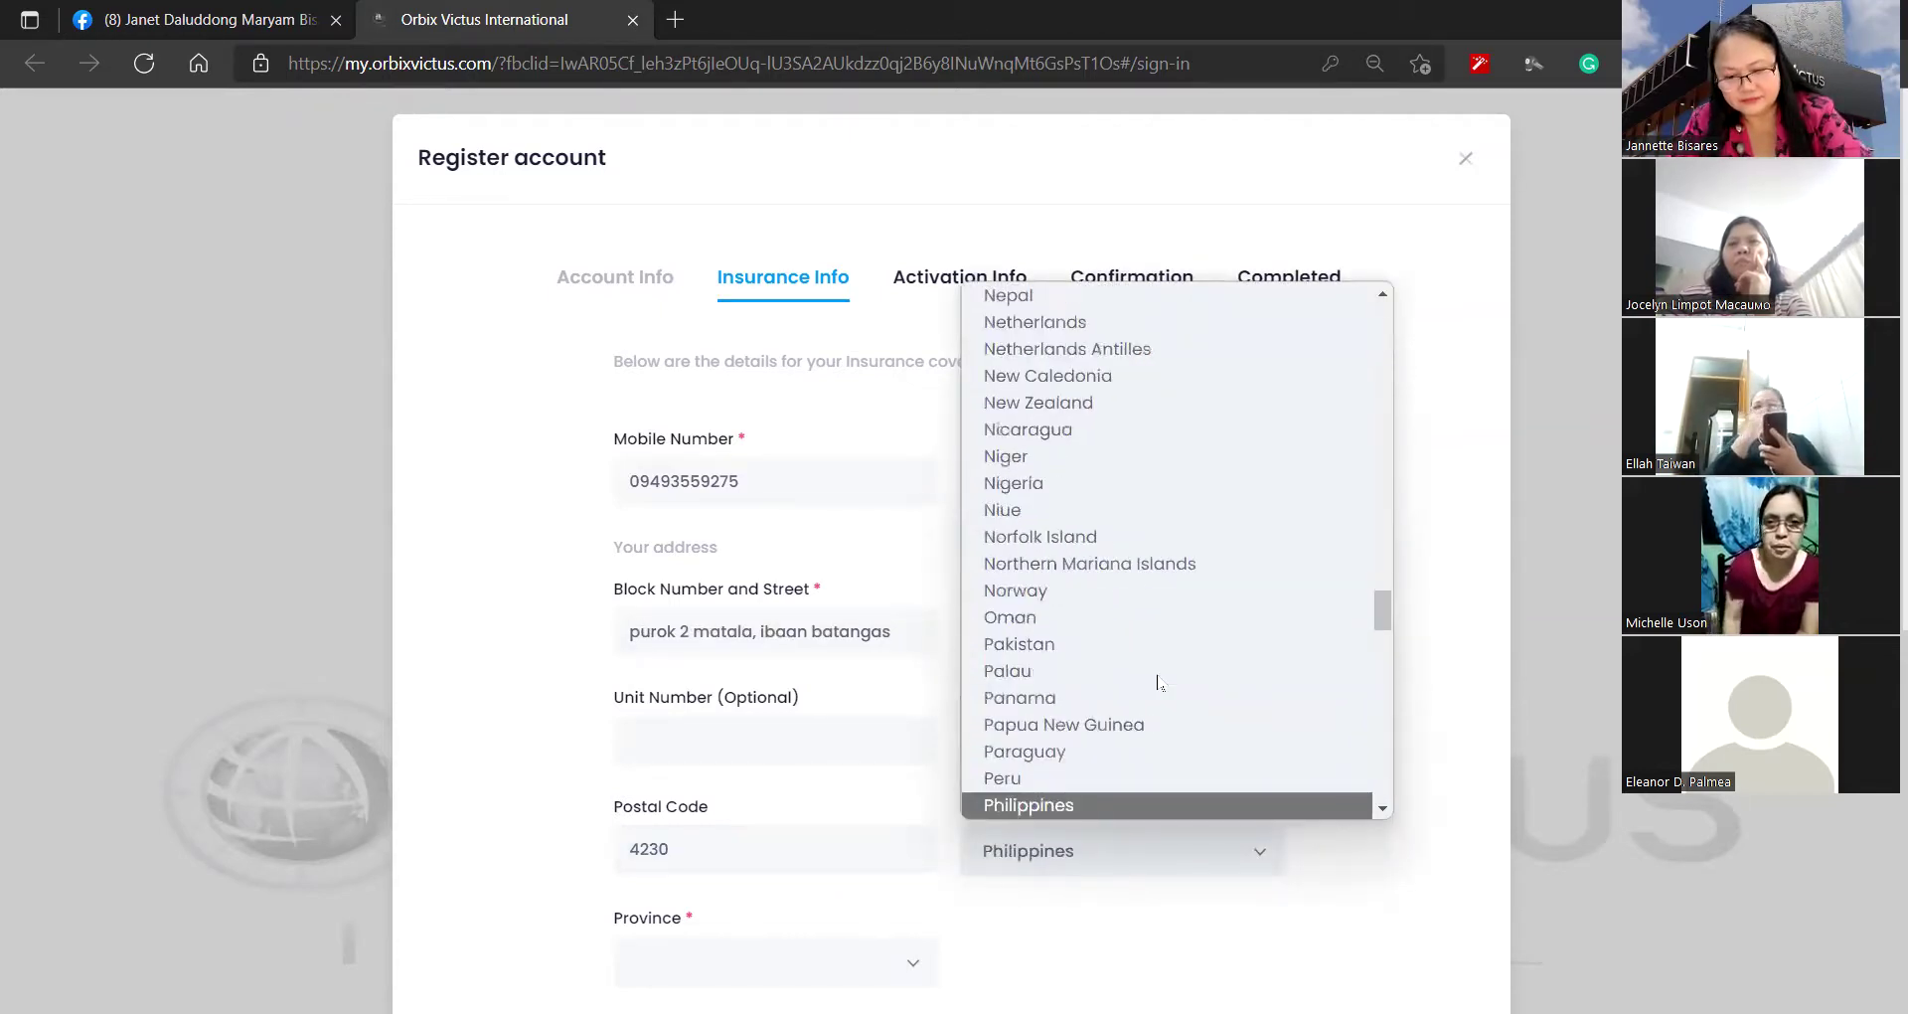
{"action": "left_click", "coordinate": [1028, 805]}
{"action": "scroll", "coordinate": [771, 796], "scroll_direction": "down", "scroll_amount": 3}
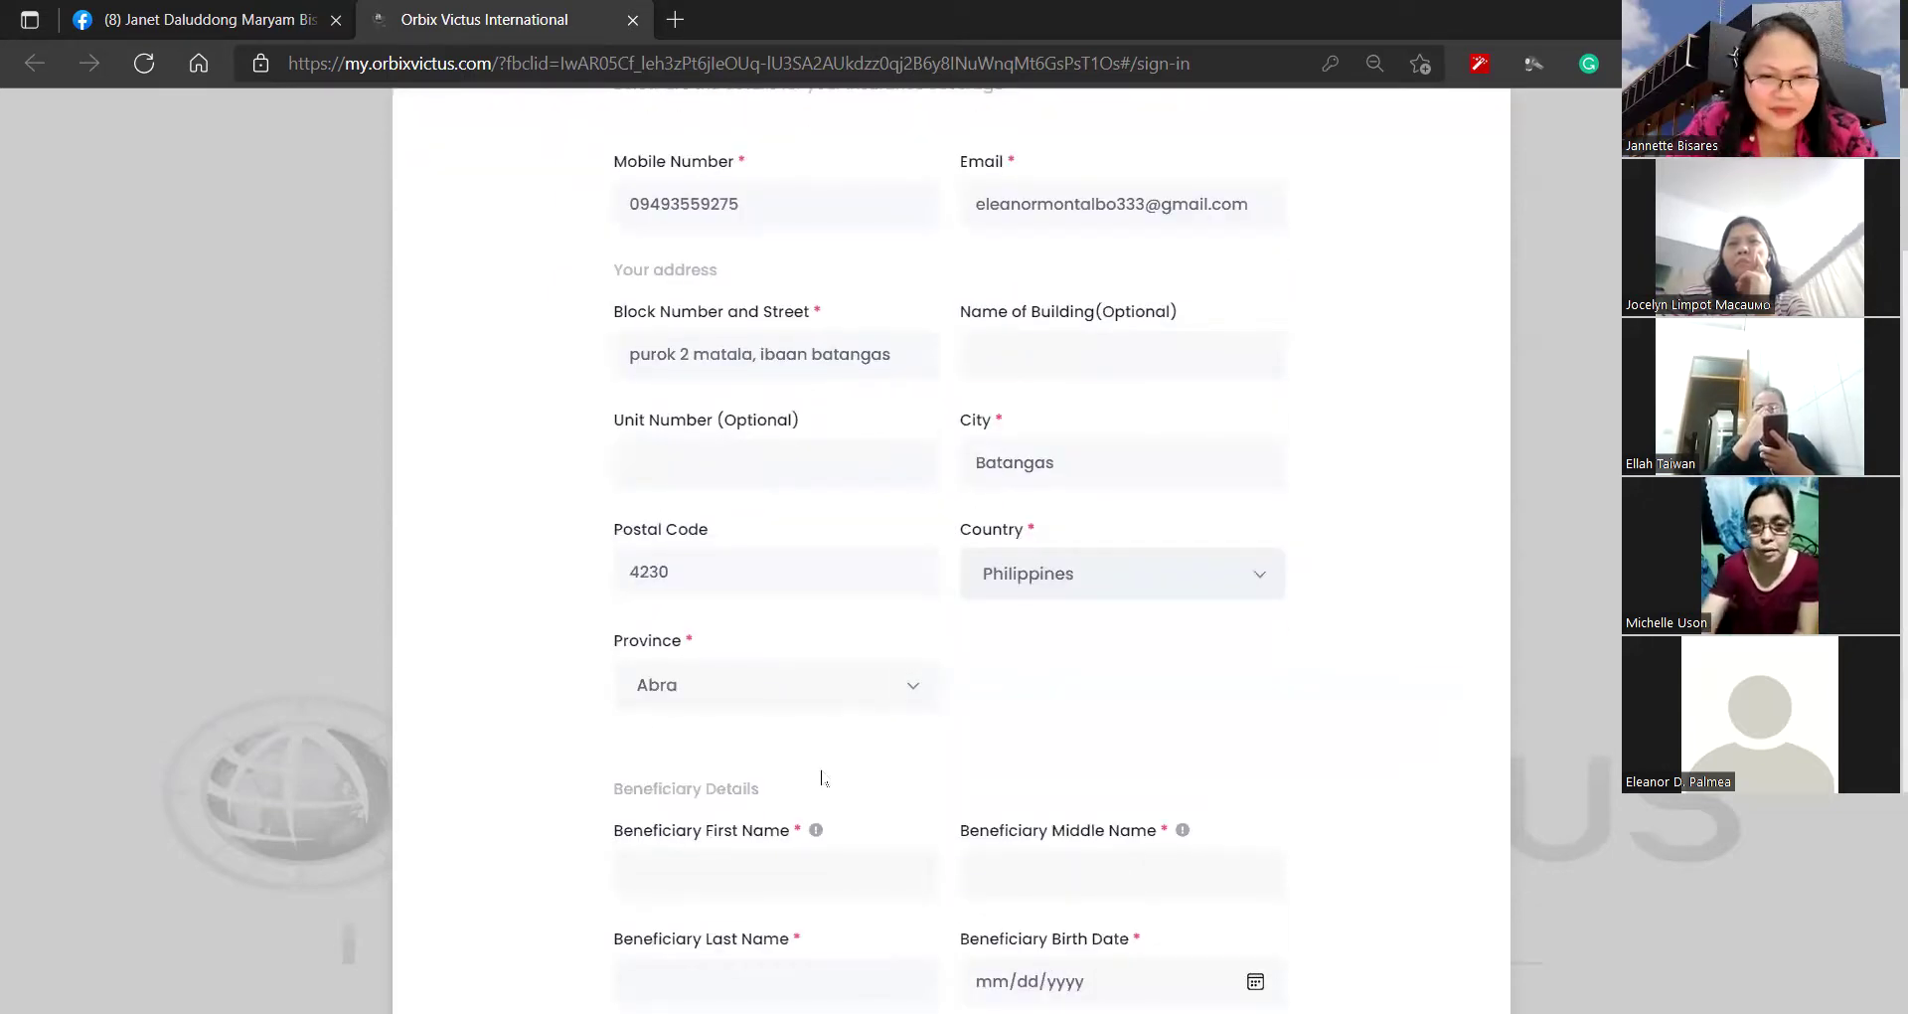
Choose Batangas as the province instead of the default Abra.
{"action": "left_click", "coordinate": [906, 693]}
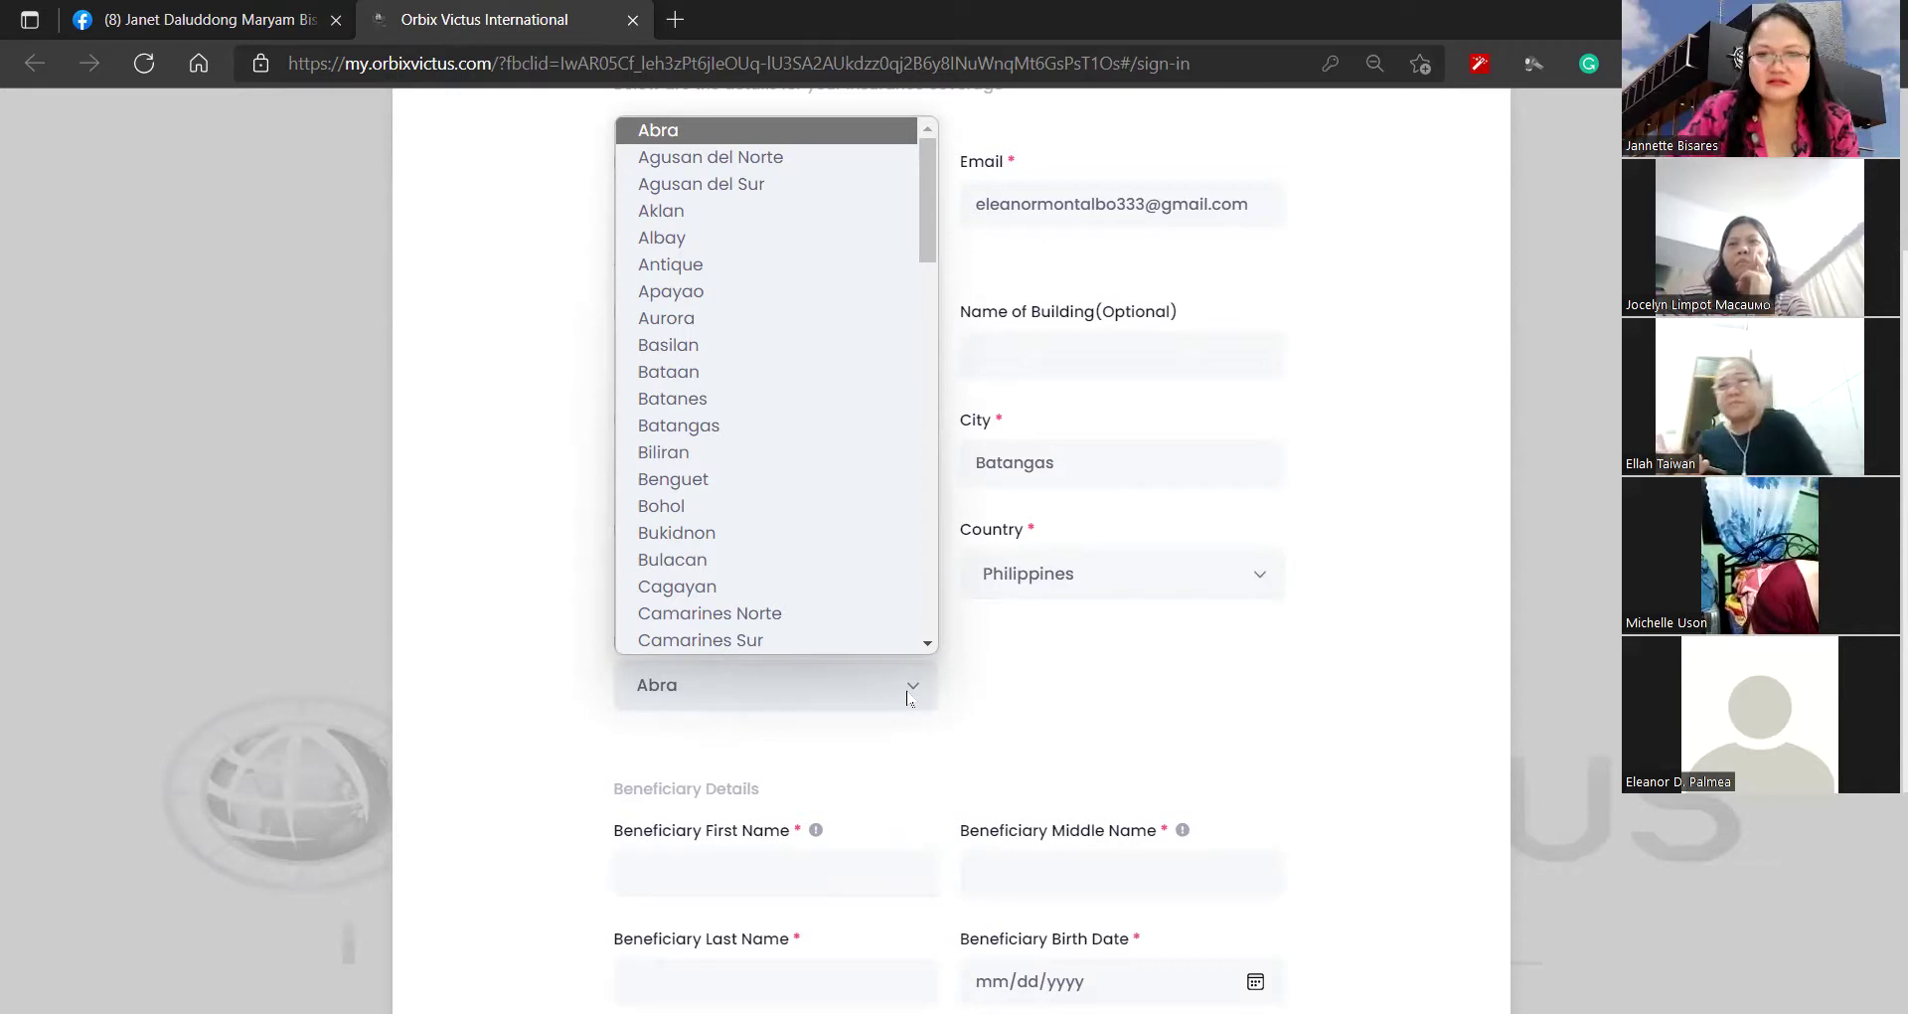
{"action": "type", "text": "cami"}
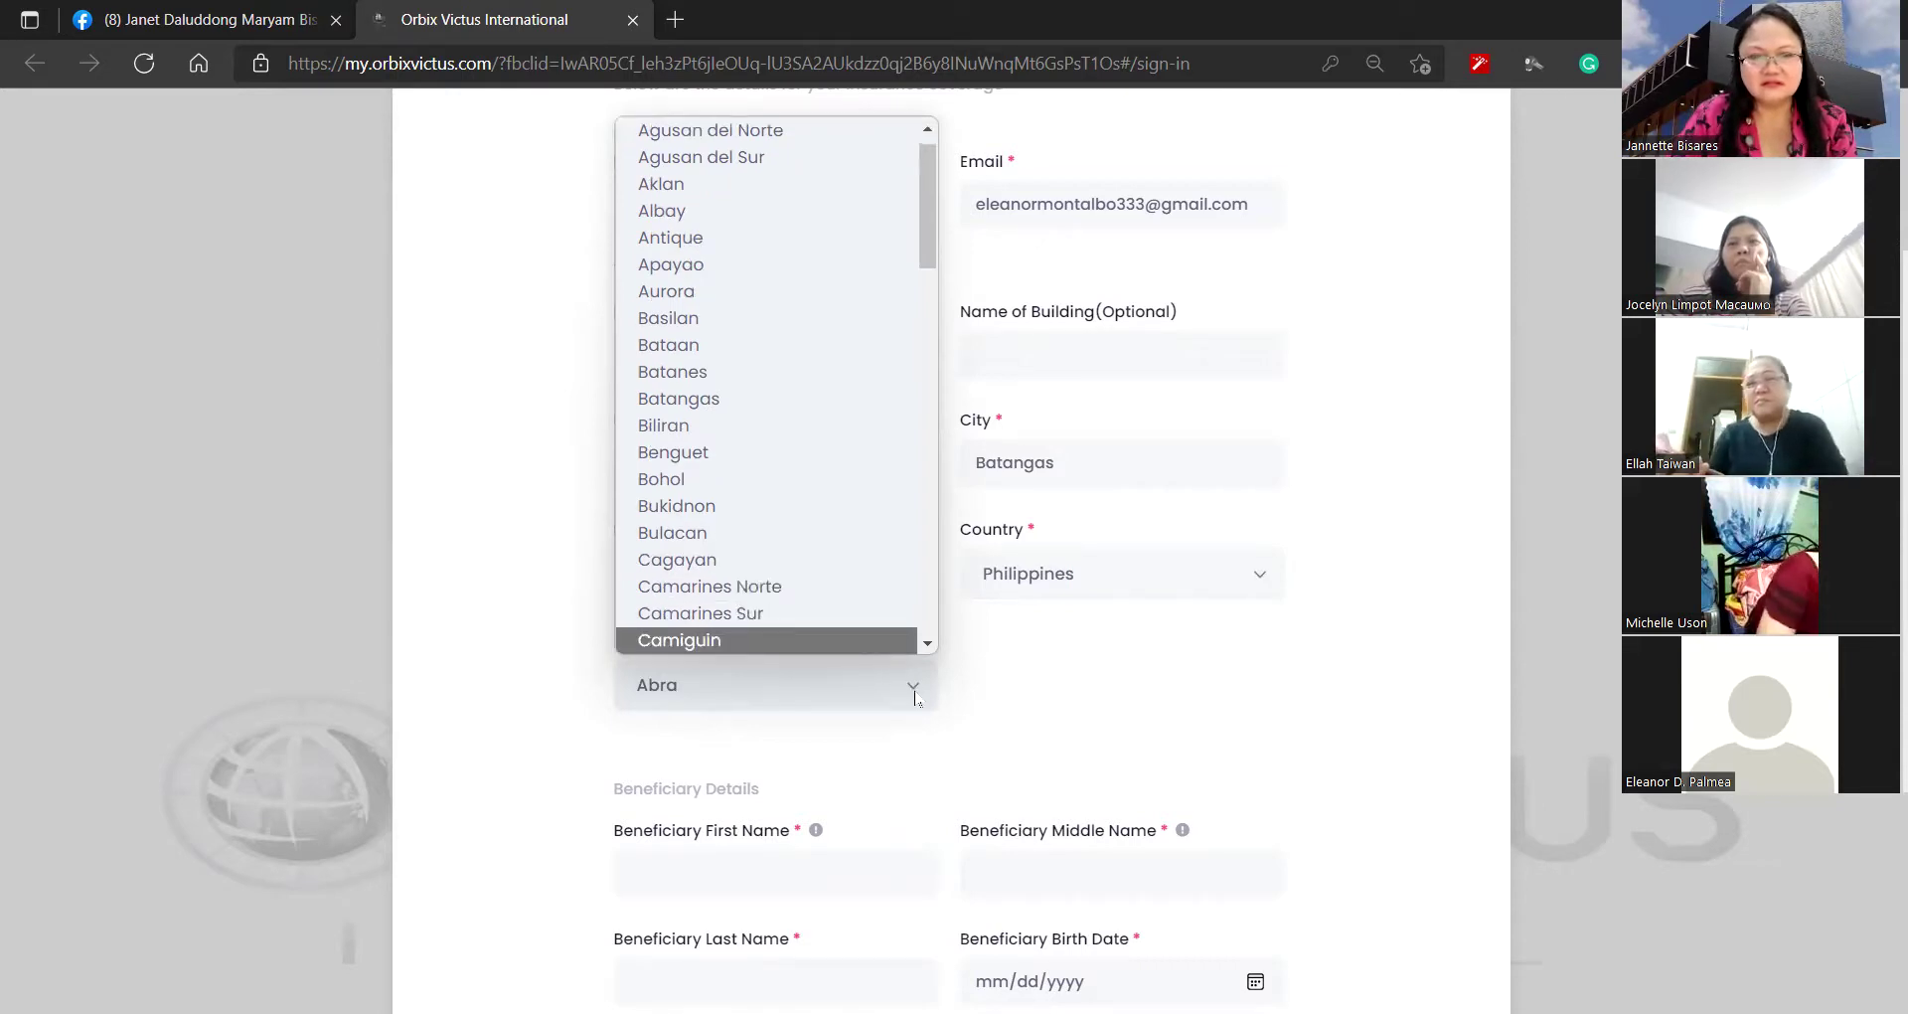
{"action": "left_click", "coordinate": [915, 699]}
{"action": "left_click", "coordinate": [915, 699]}
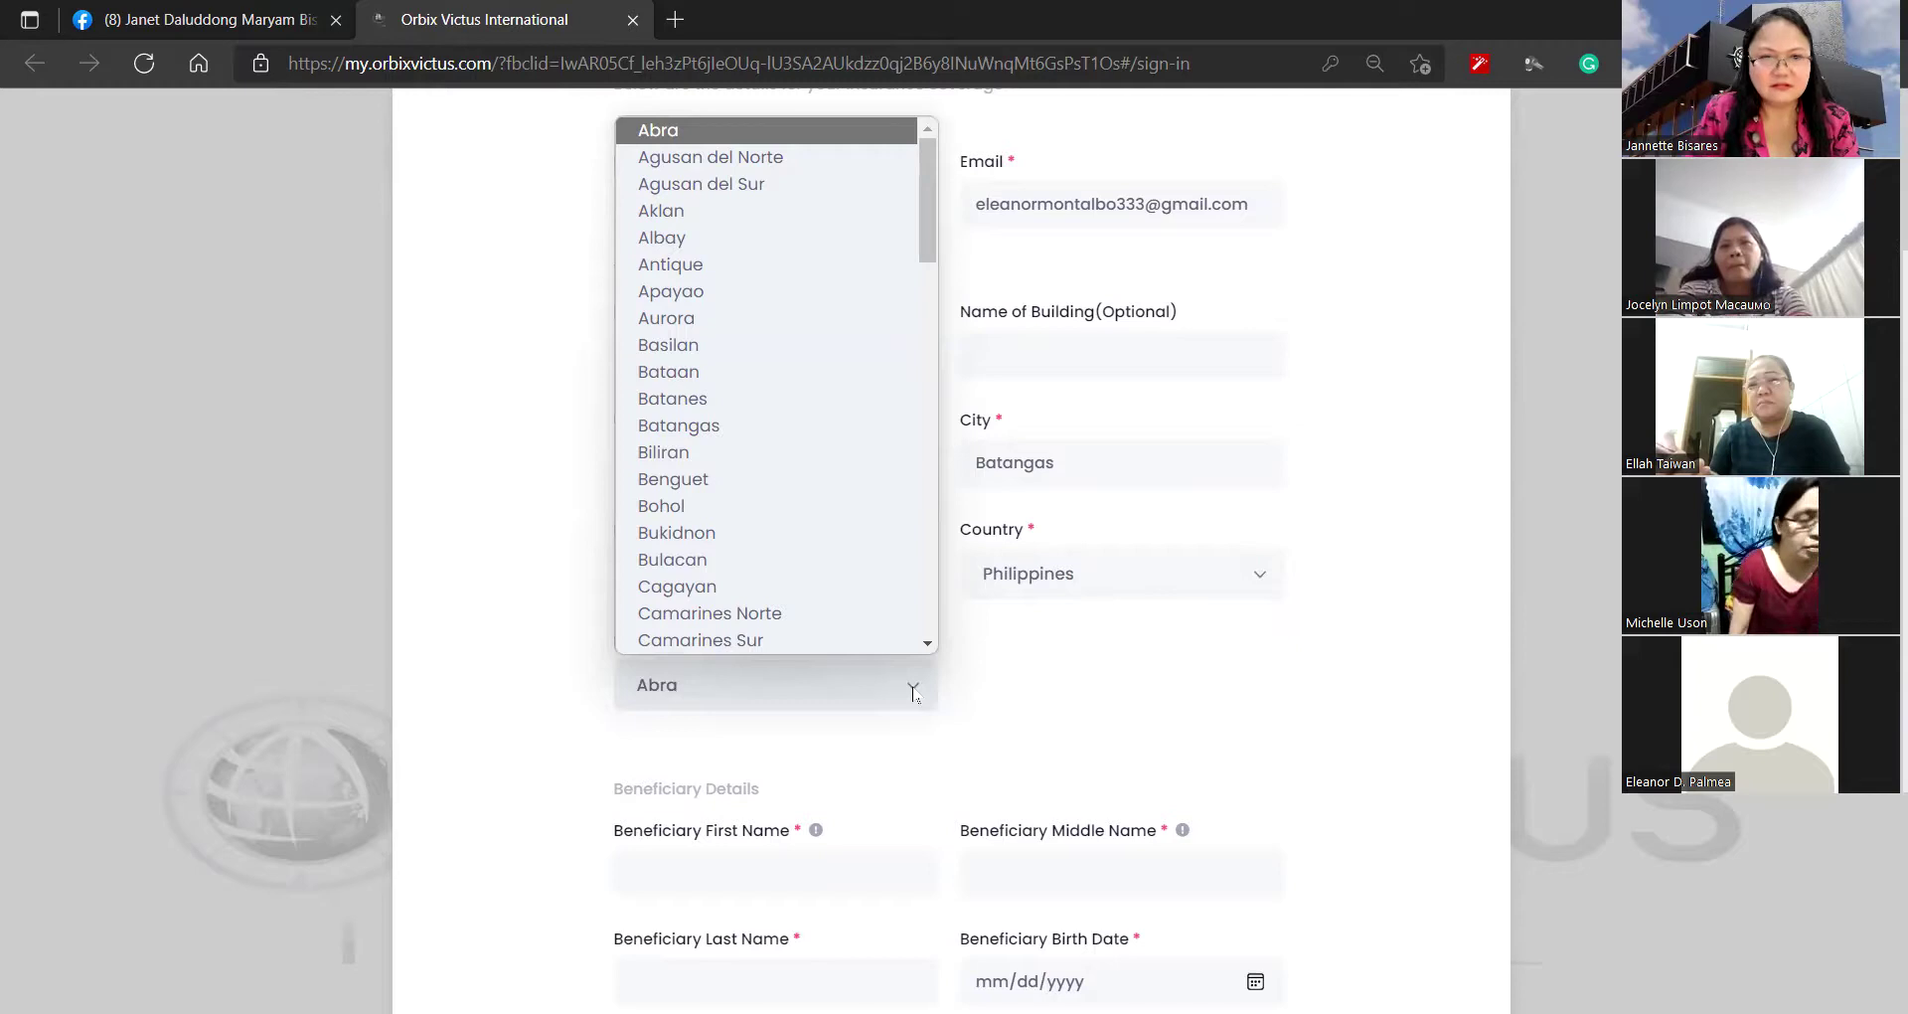
{"action": "scroll", "coordinate": [873, 617], "scroll_direction": "up", "scroll_amount": 1}
{"action": "scroll", "coordinate": [873, 617], "scroll_direction": "down", "scroll_amount": 5}
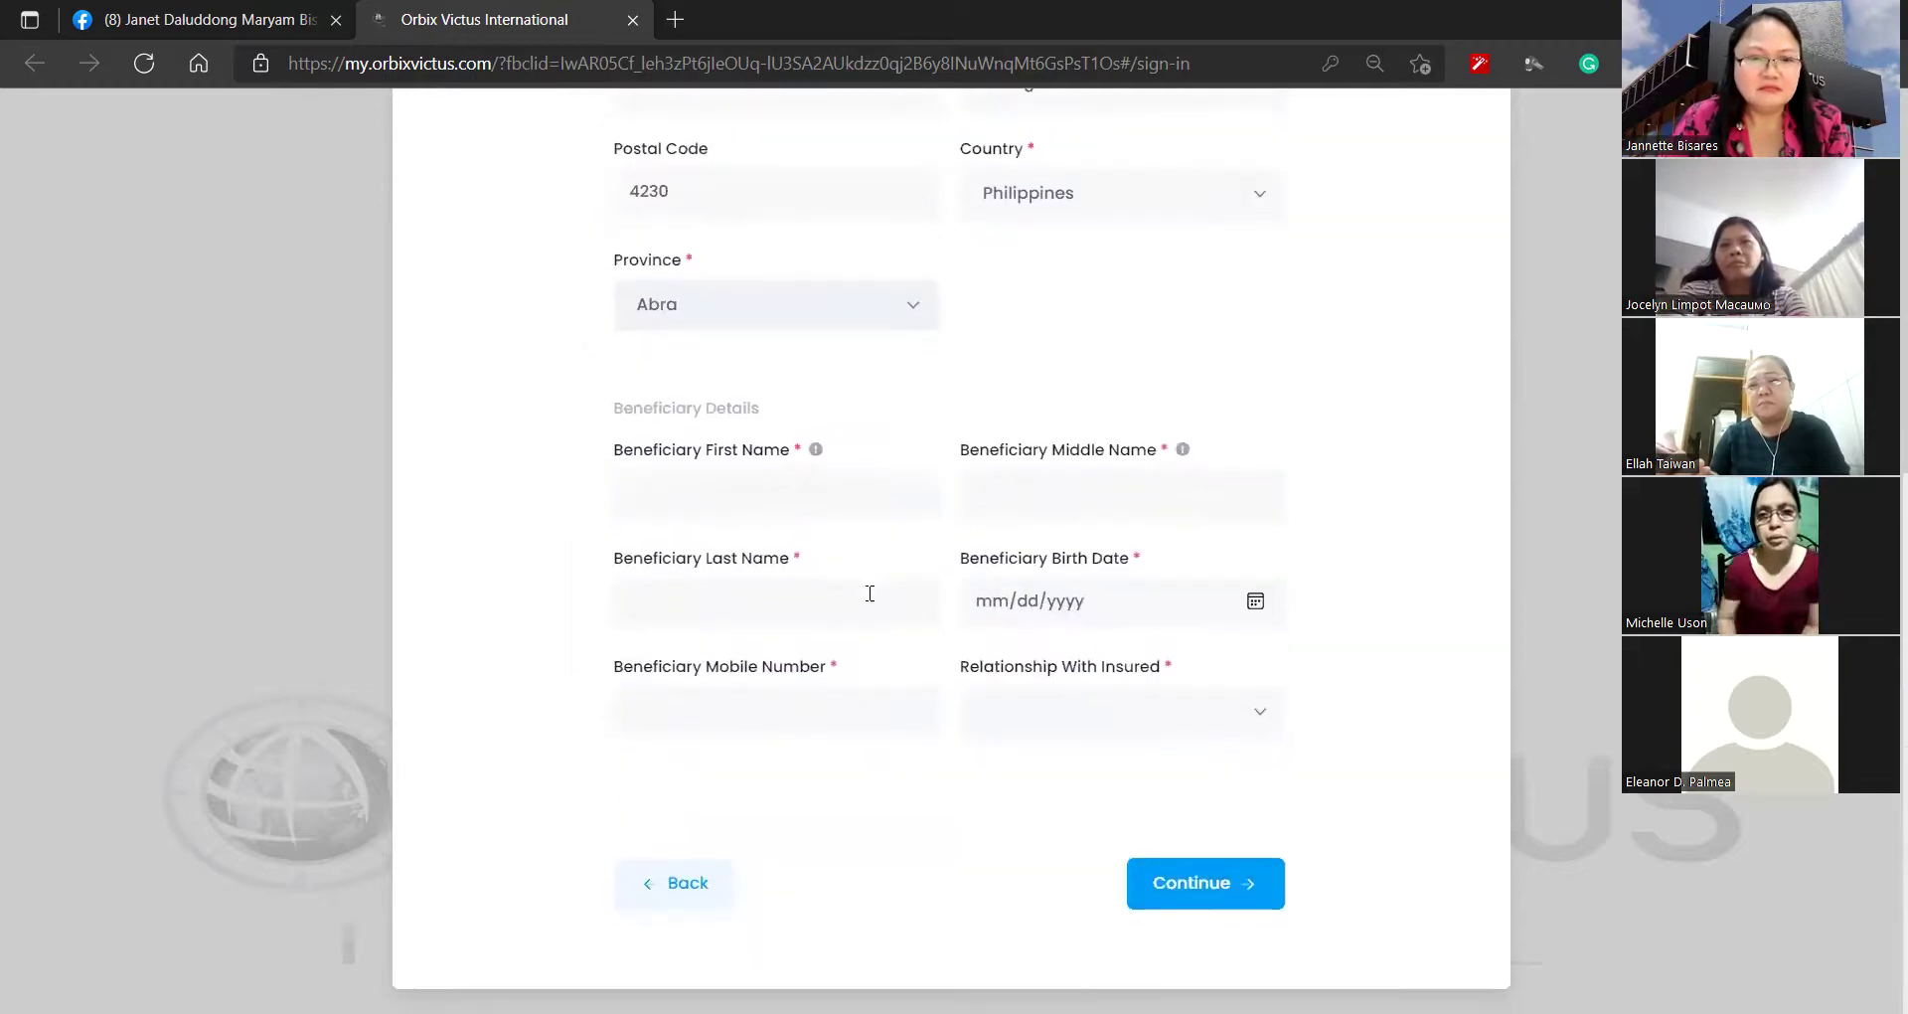
{"action": "scroll", "coordinate": [872, 589], "scroll_direction": "up", "scroll_amount": 4}
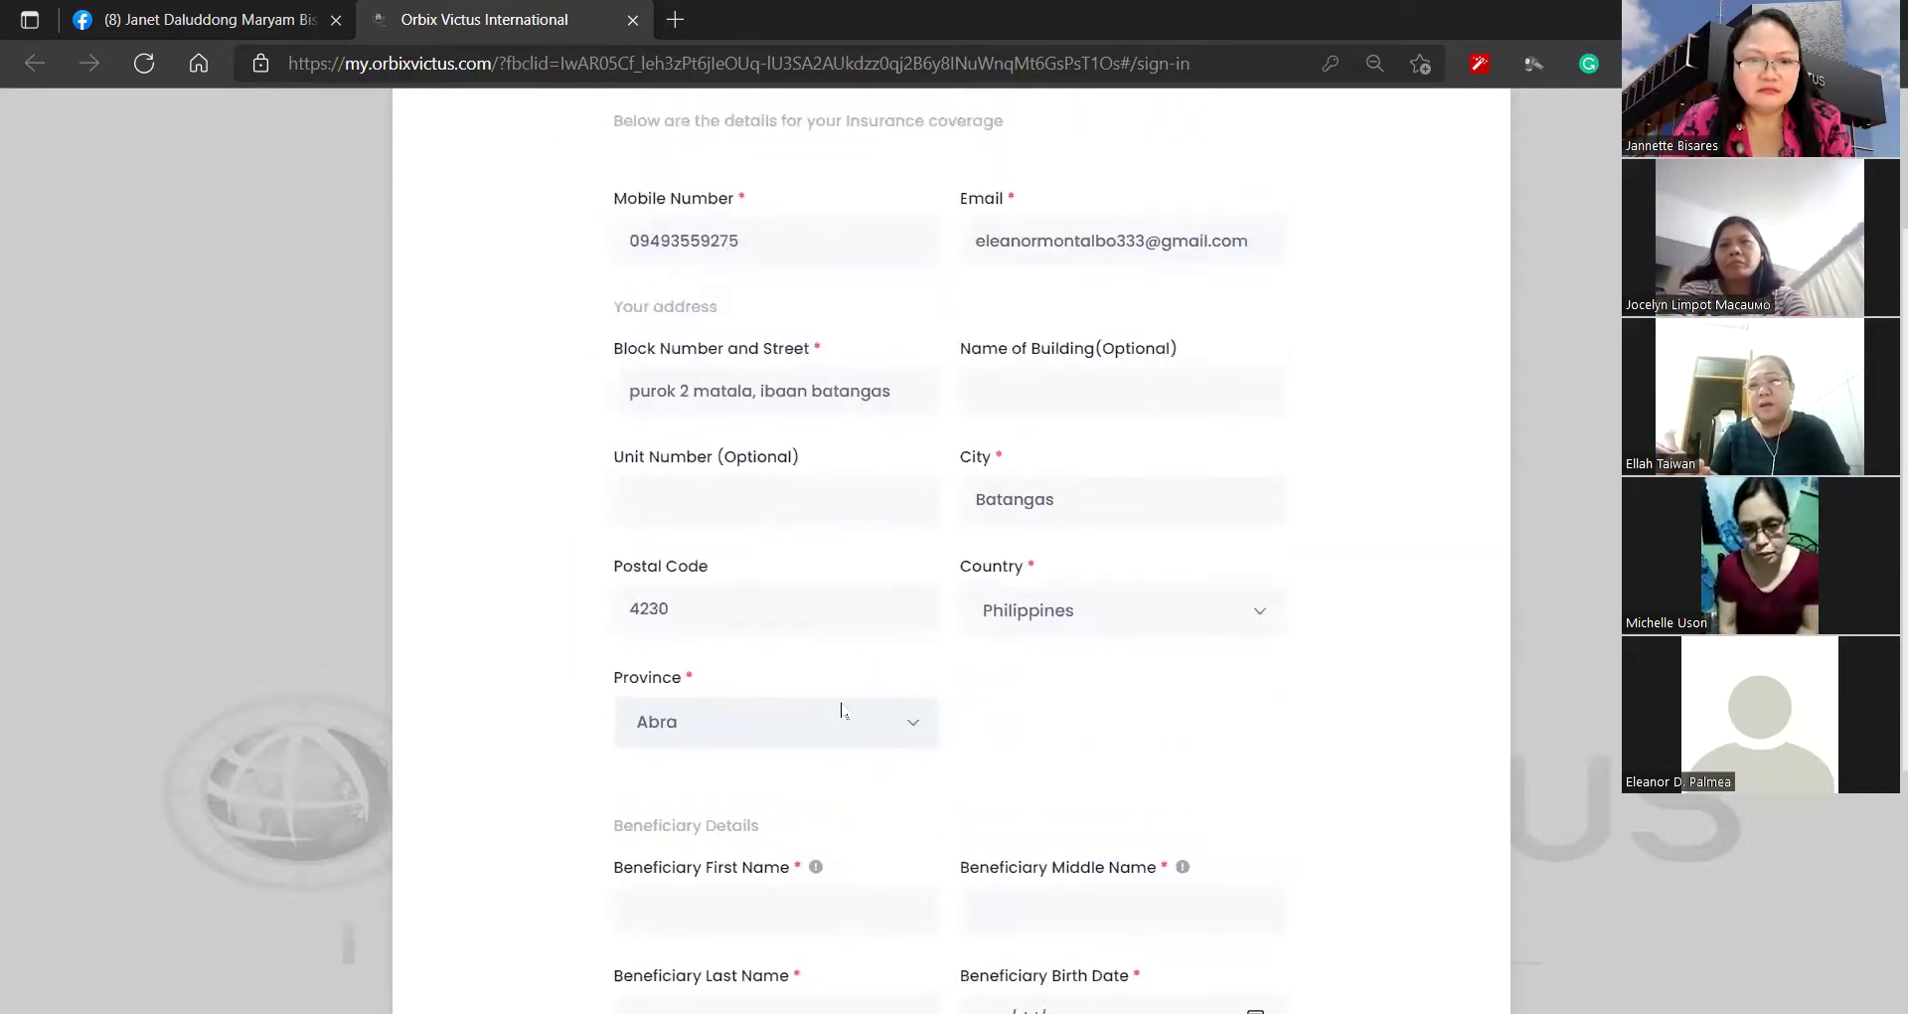
{"action": "left_click", "coordinate": [909, 732]}
{"action": "scroll", "coordinate": [874, 686], "scroll_direction": "down", "scroll_amount": 1}
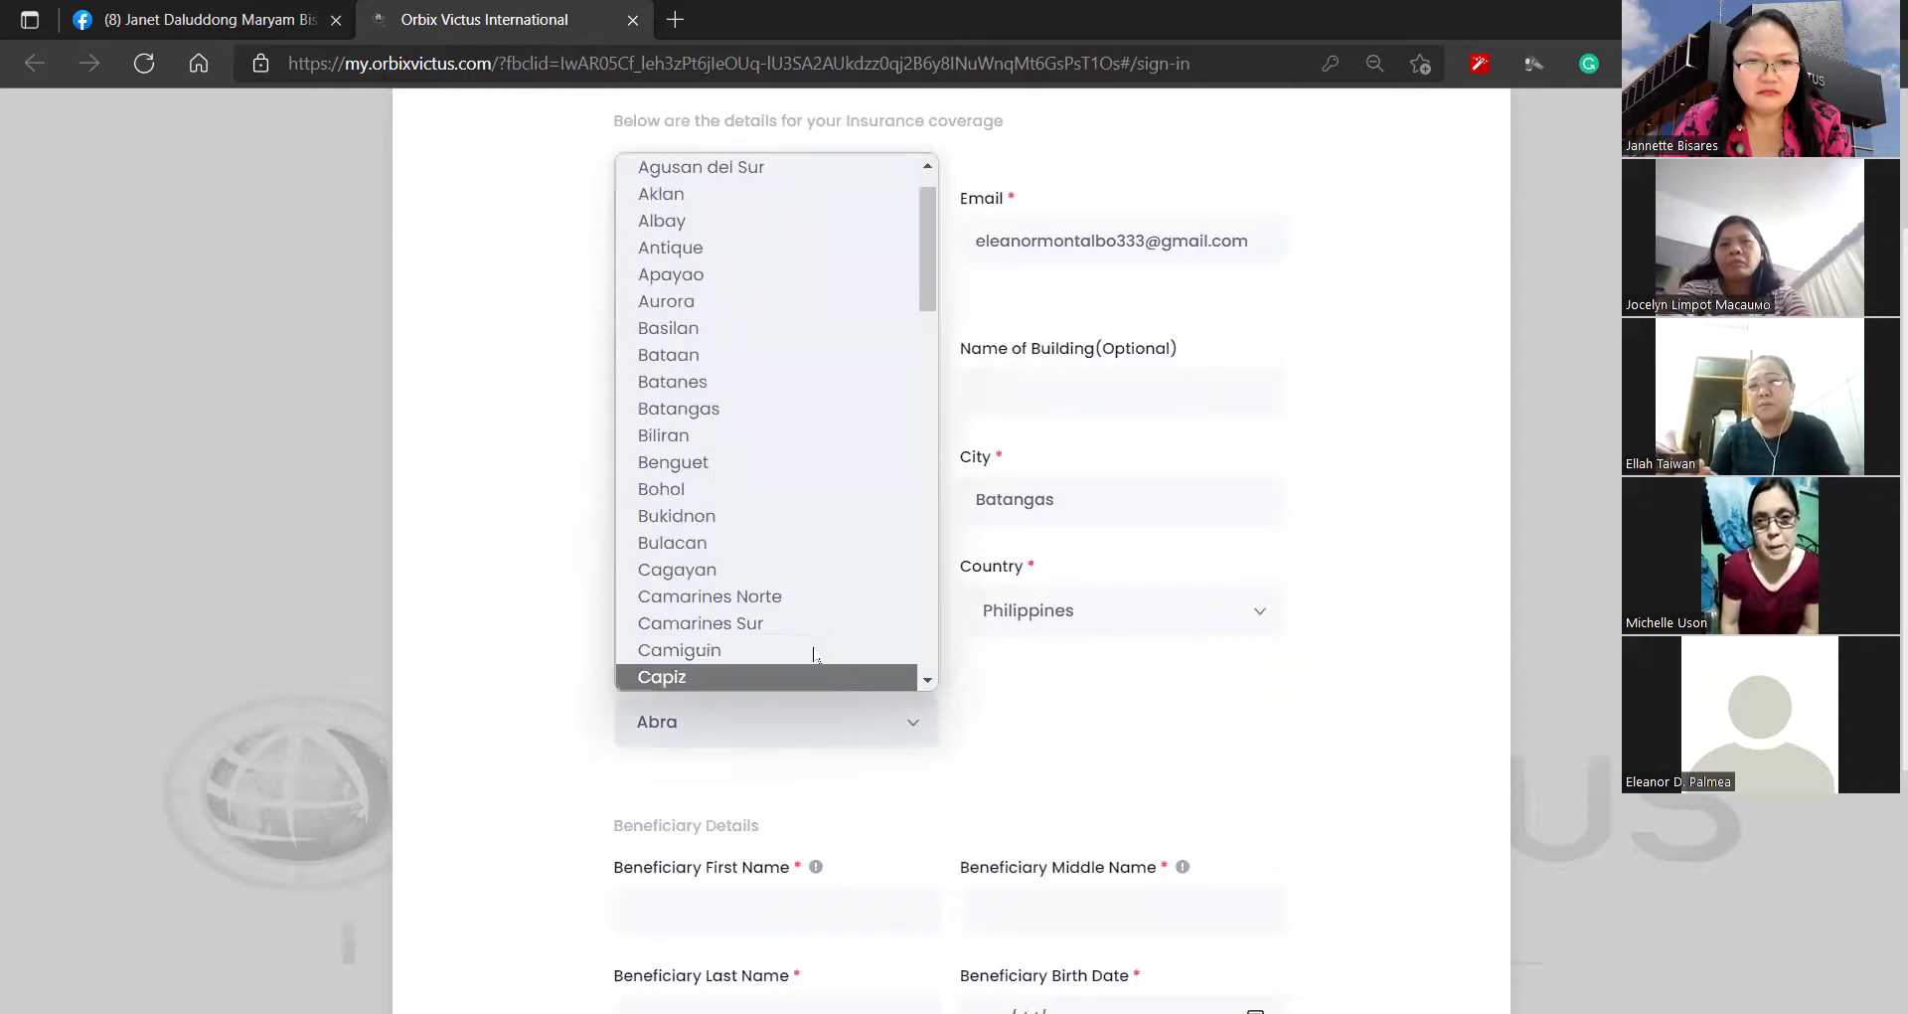
{"action": "left_click", "coordinate": [692, 408]}
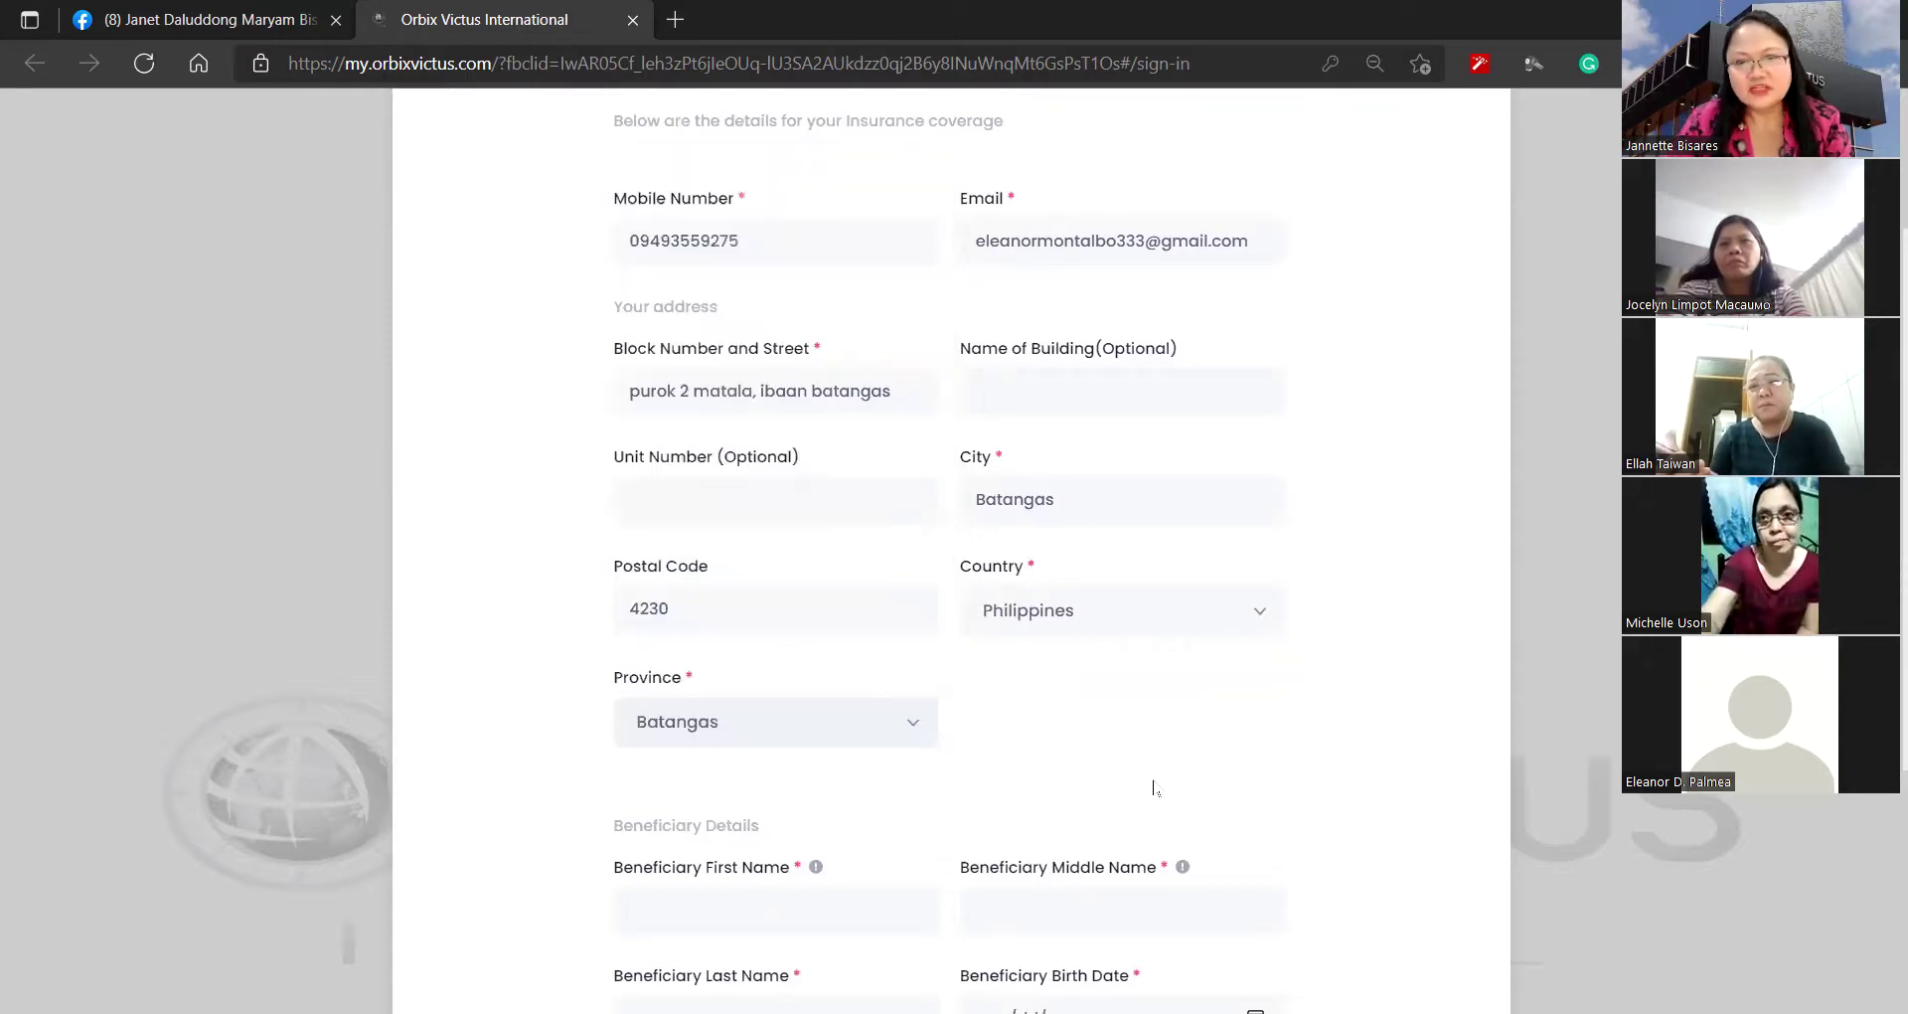
{"action": "scroll", "coordinate": [1153, 788], "scroll_direction": "down", "scroll_amount": 3}
{"action": "left_click", "coordinate": [749, 637]}
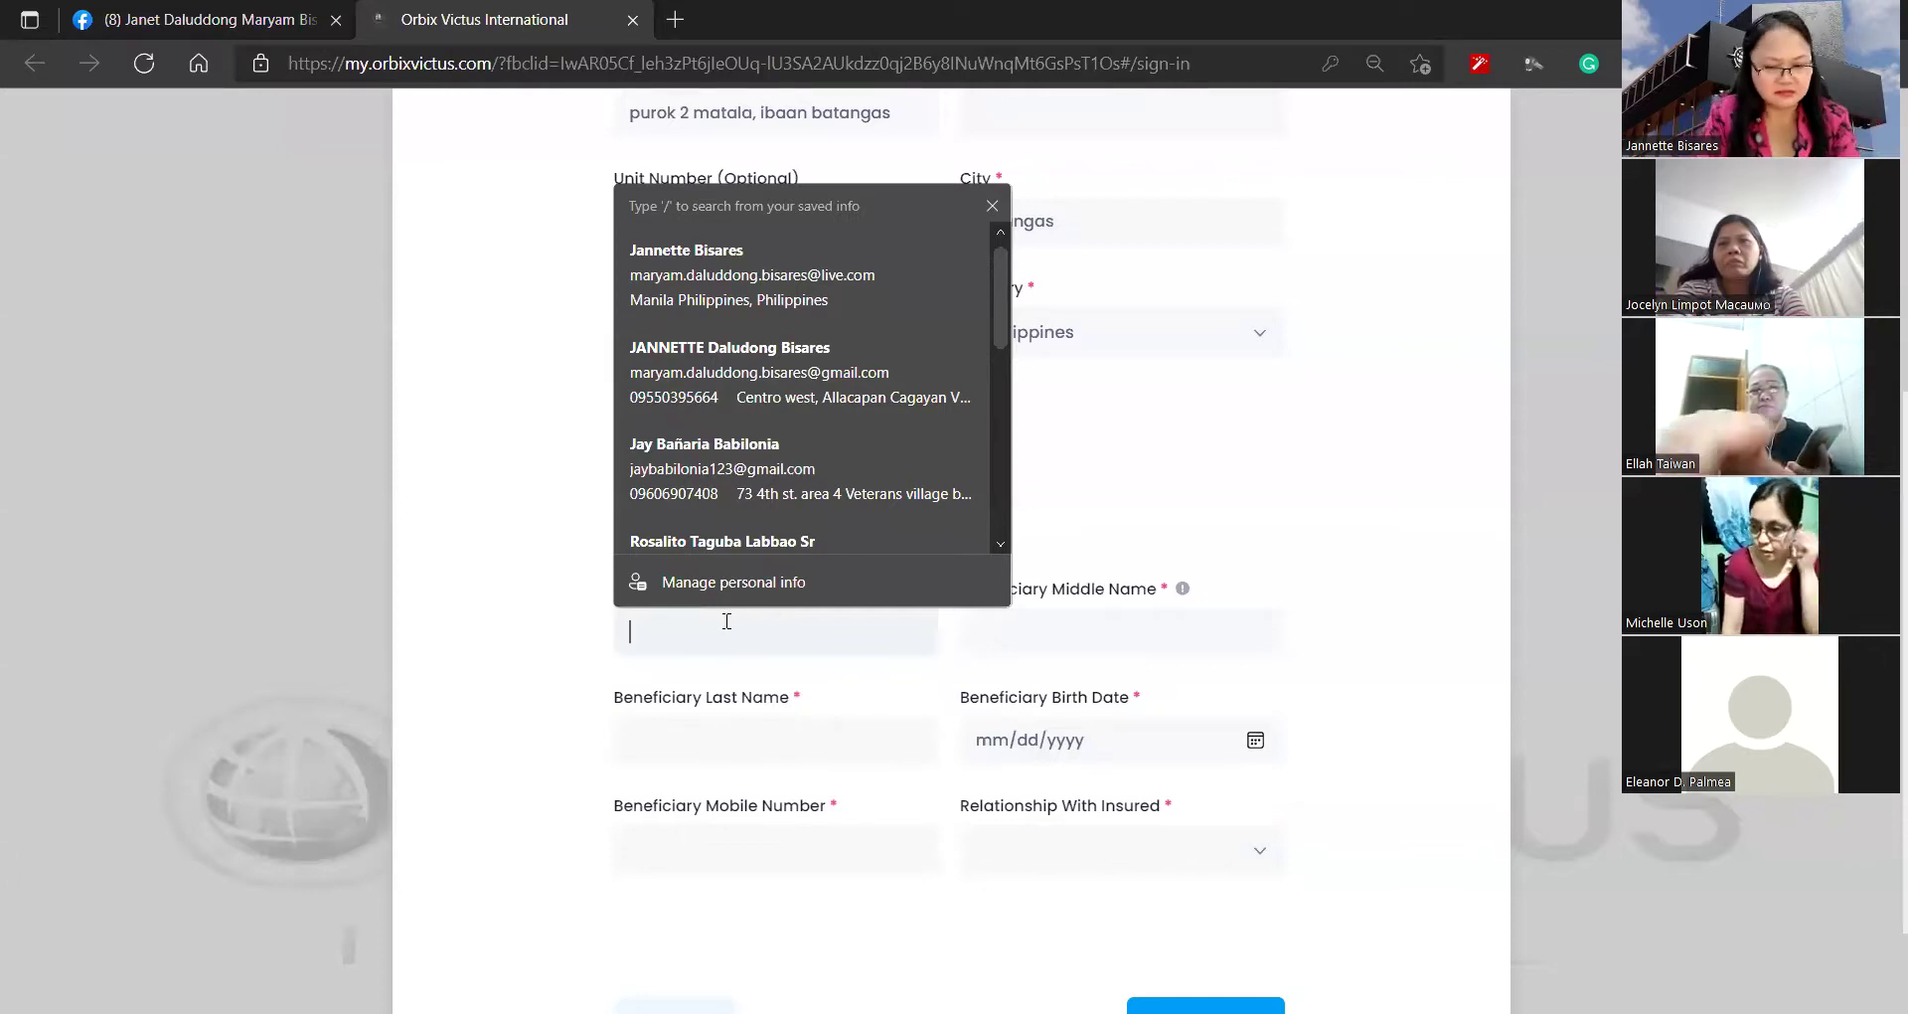
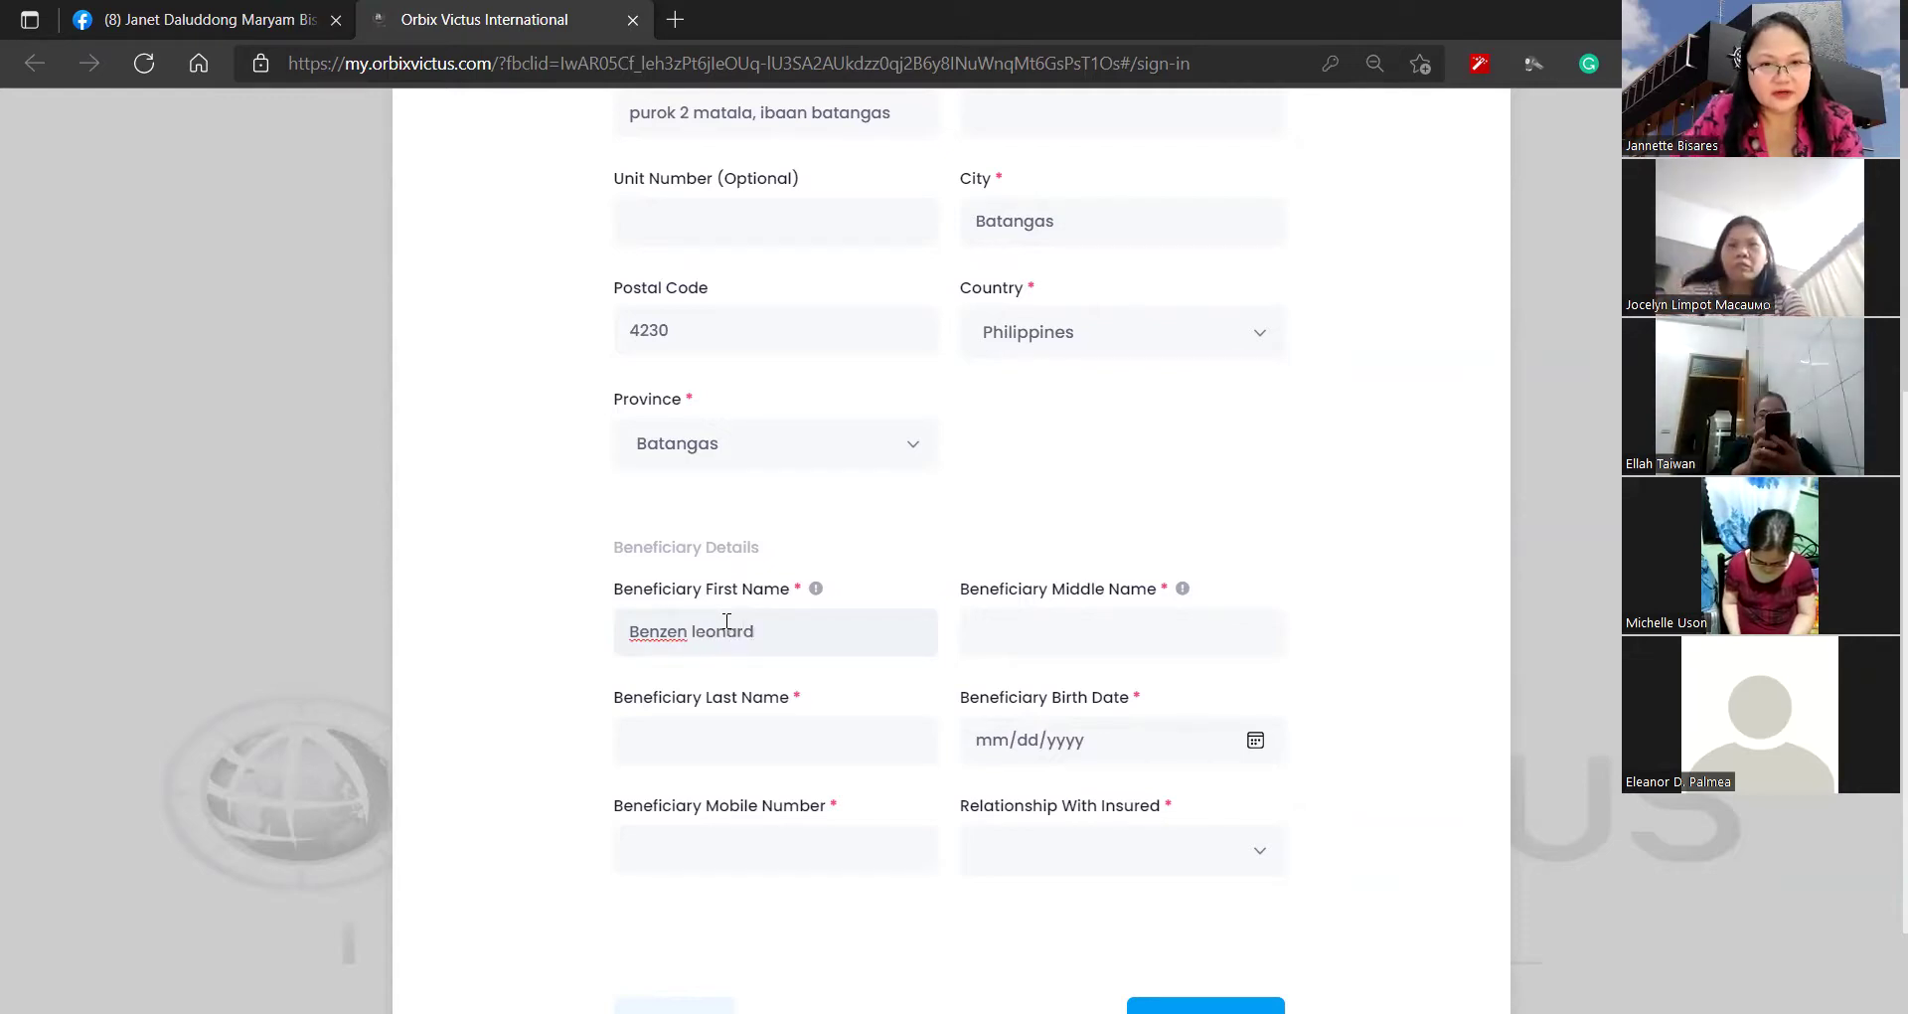
Enter the beneficiary's first, middle and last names, capitalising the second first name.
{"action": "key", "text": "Left"}
{"action": "key", "text": "Left"}
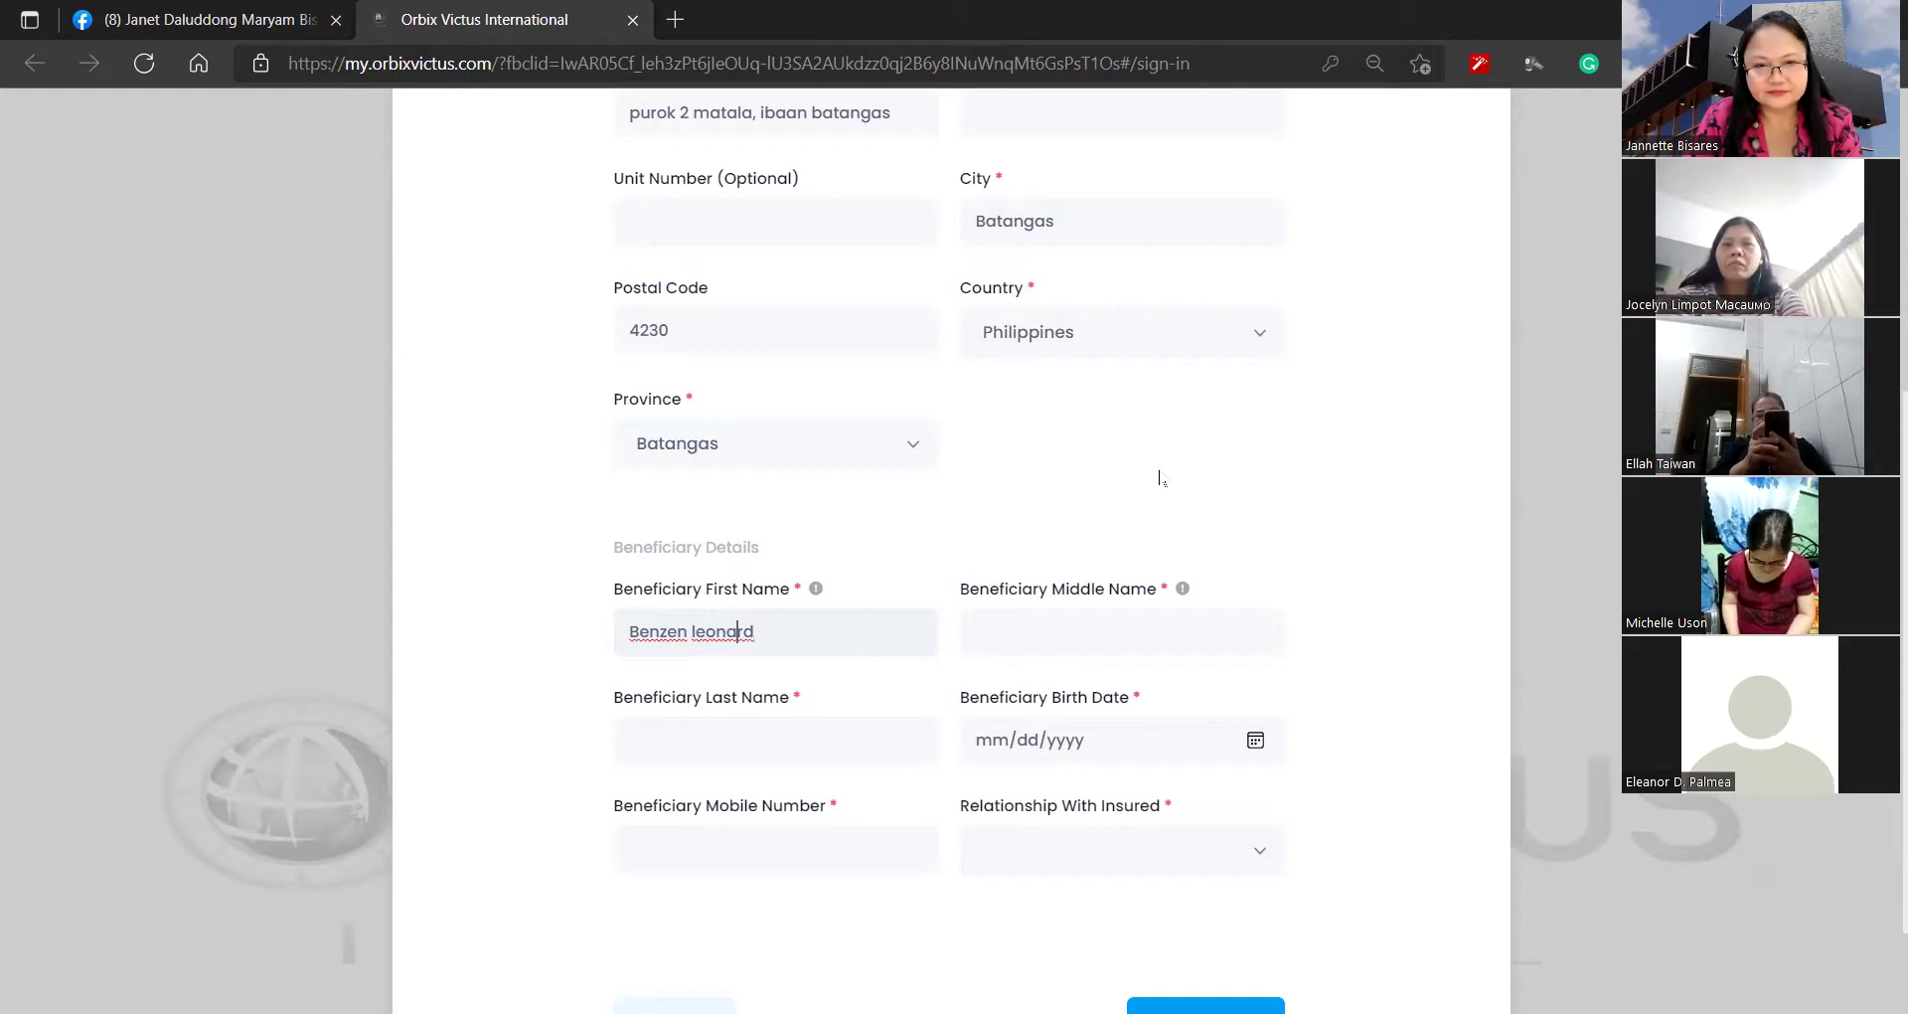
{"action": "key", "text": "Left"}
{"action": "key", "text": "BackSpace"}
{"action": "type", "text": "L"}
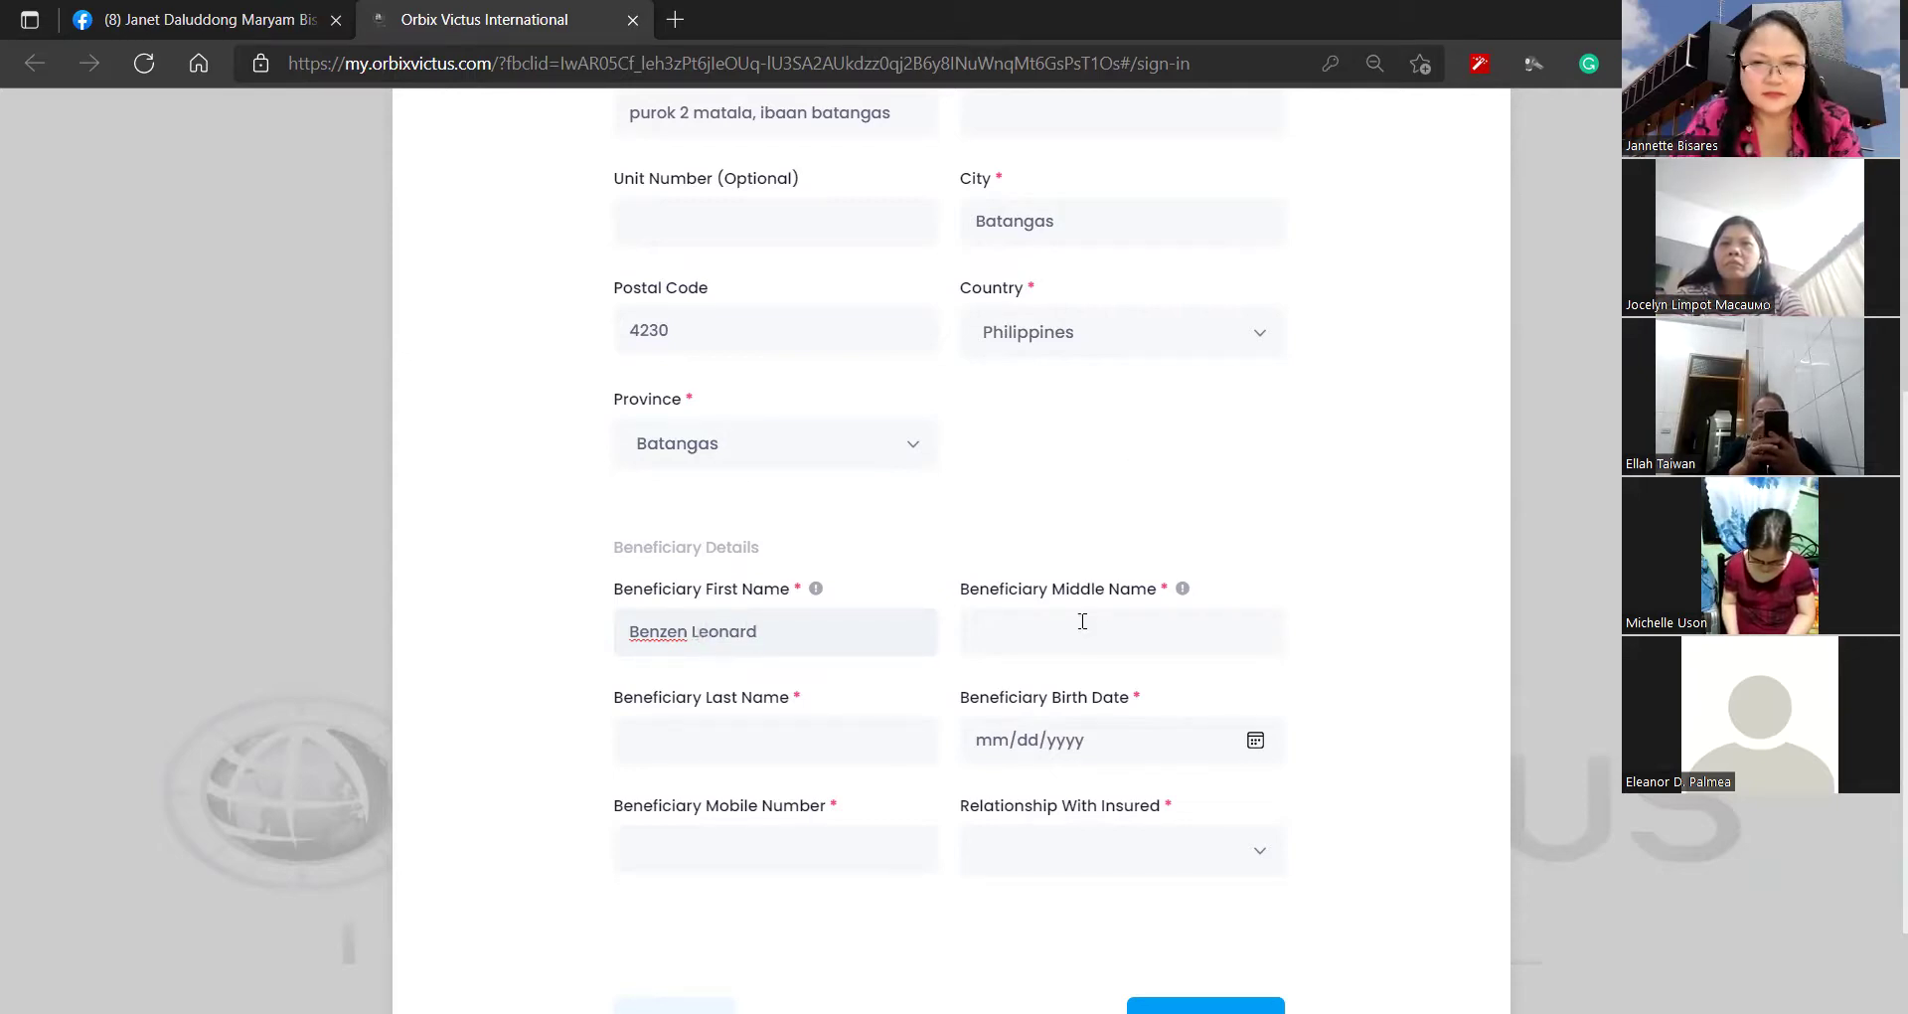
{"action": "left_click", "coordinate": [1073, 627]}
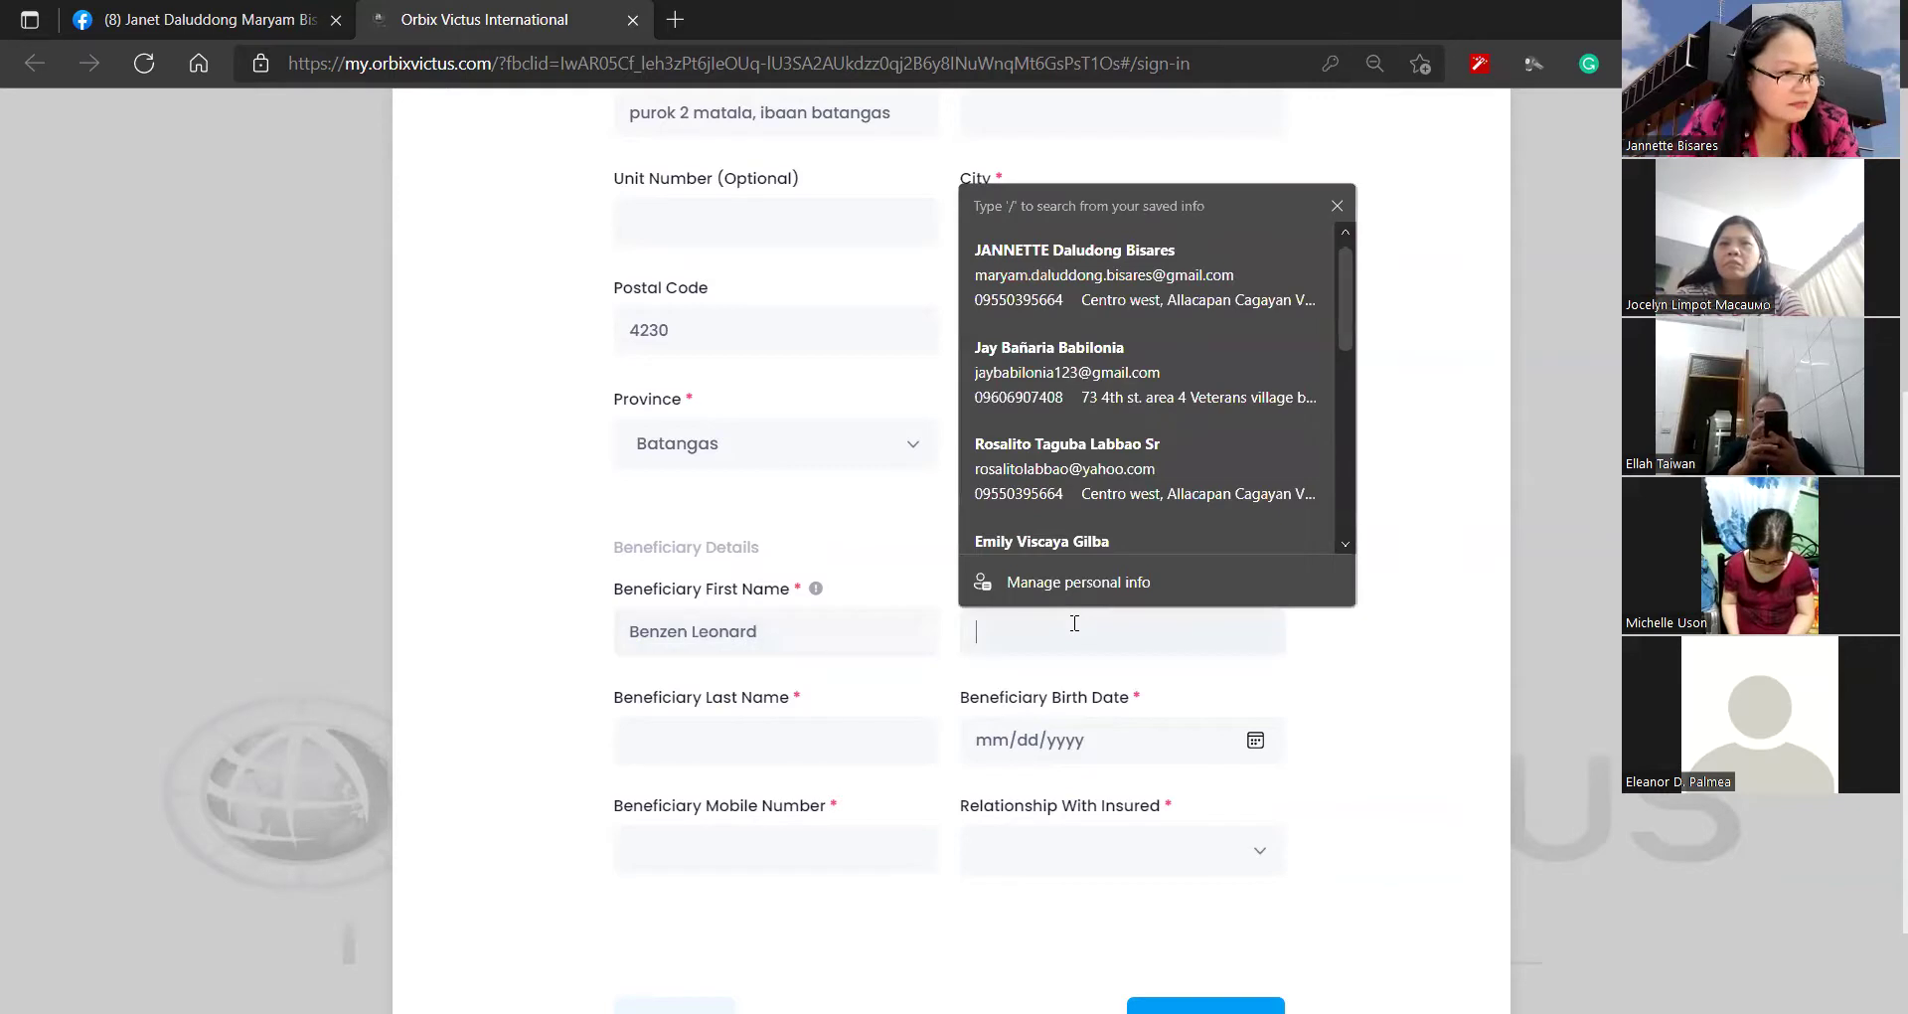
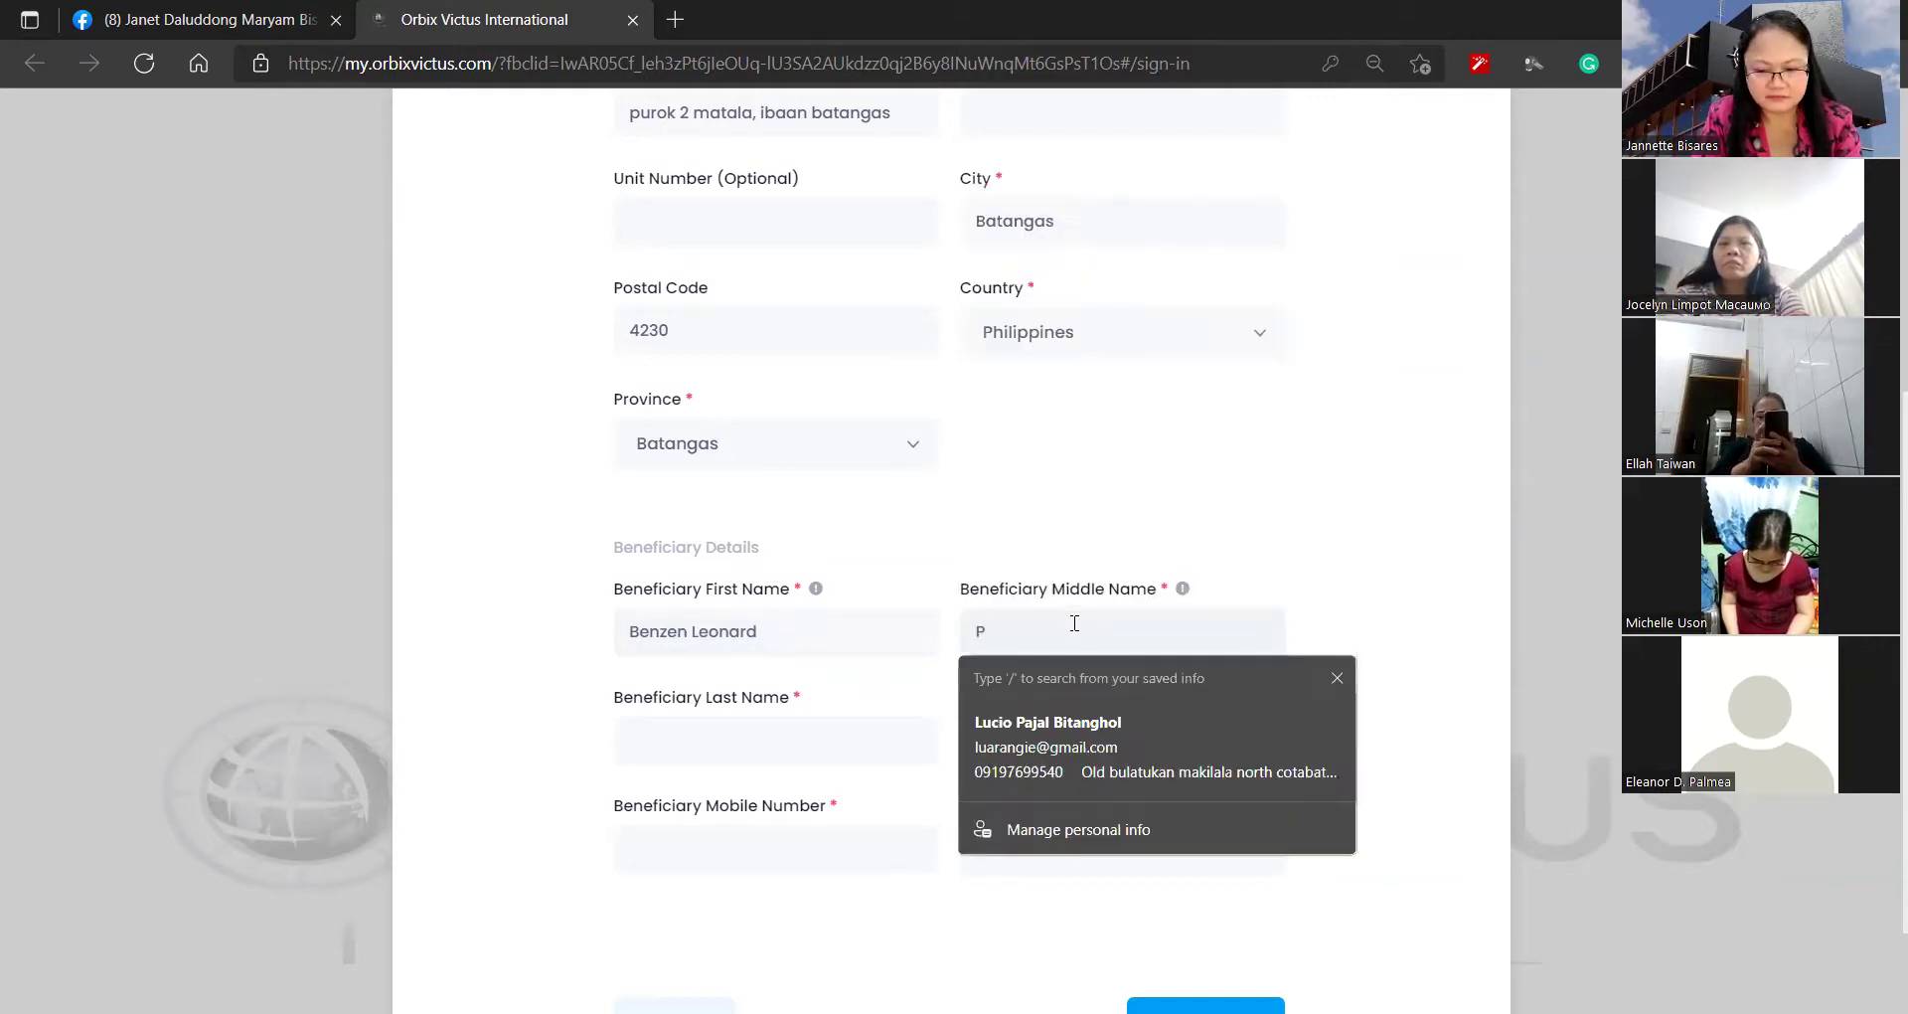
{"action": "left_click", "coordinate": [732, 757]}
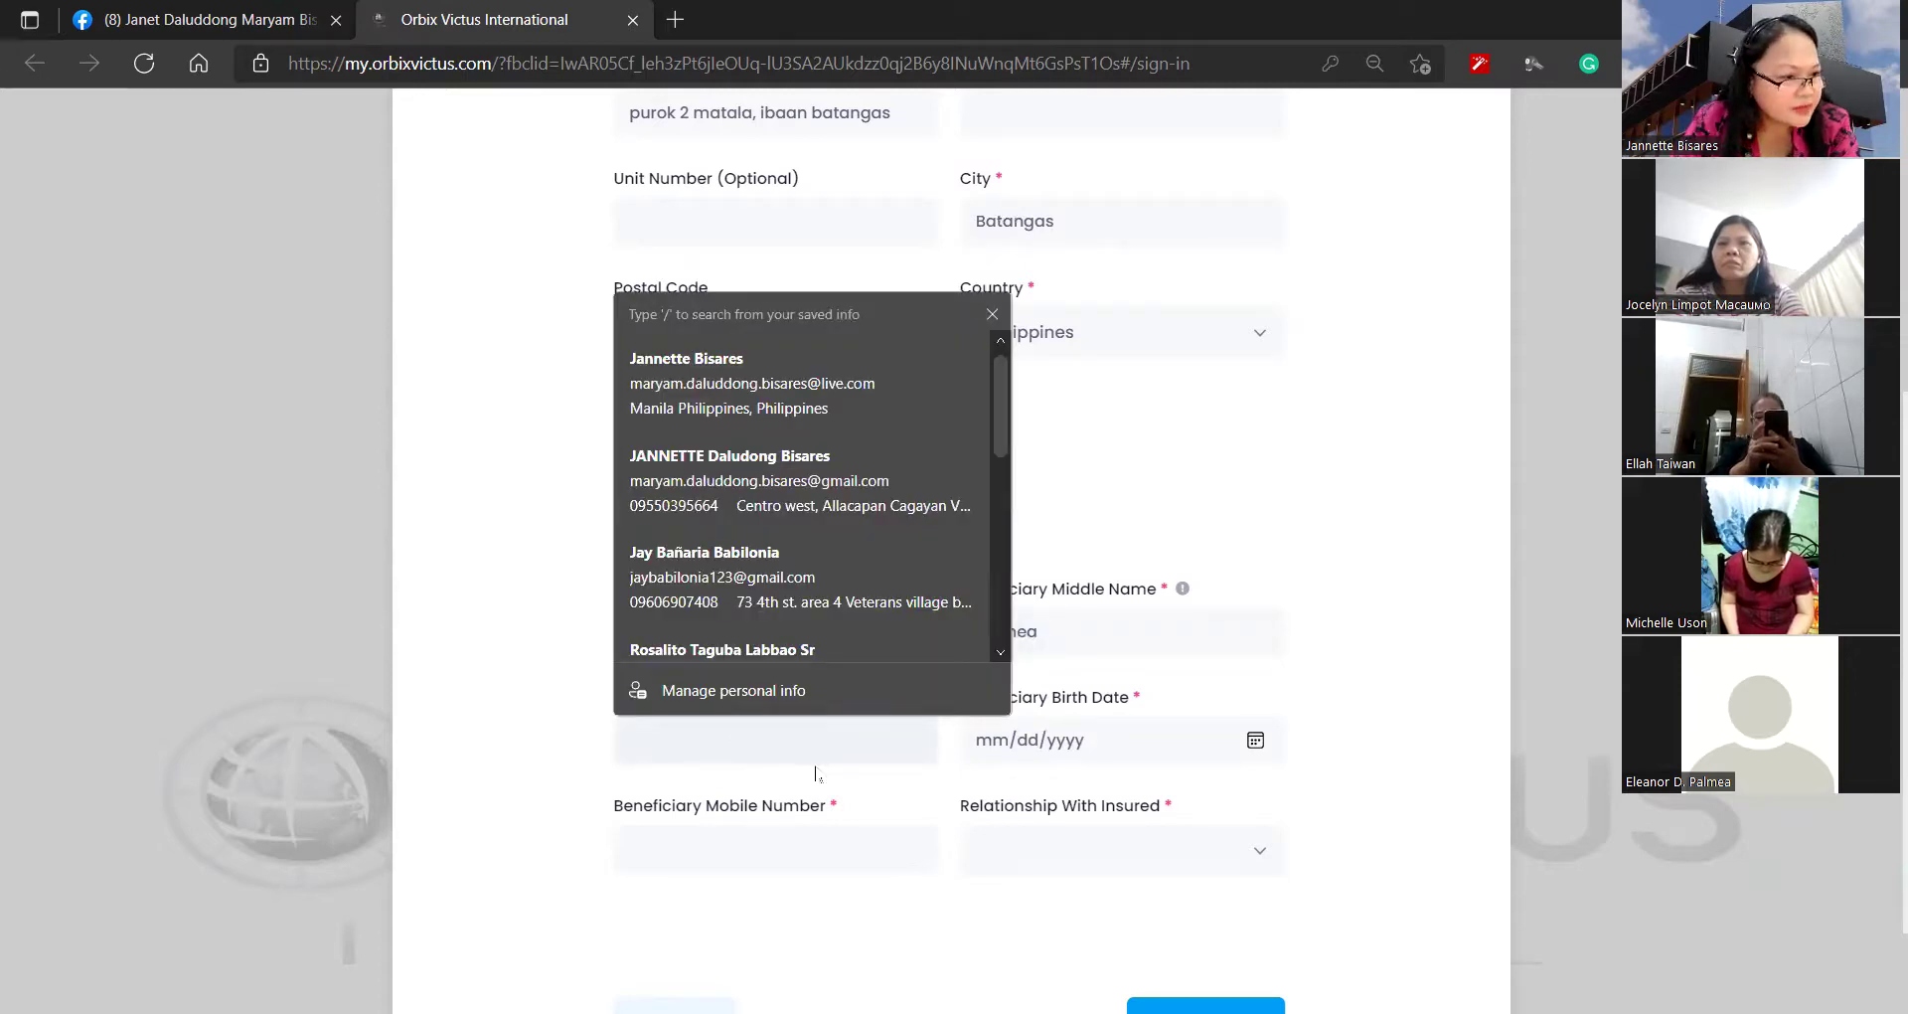
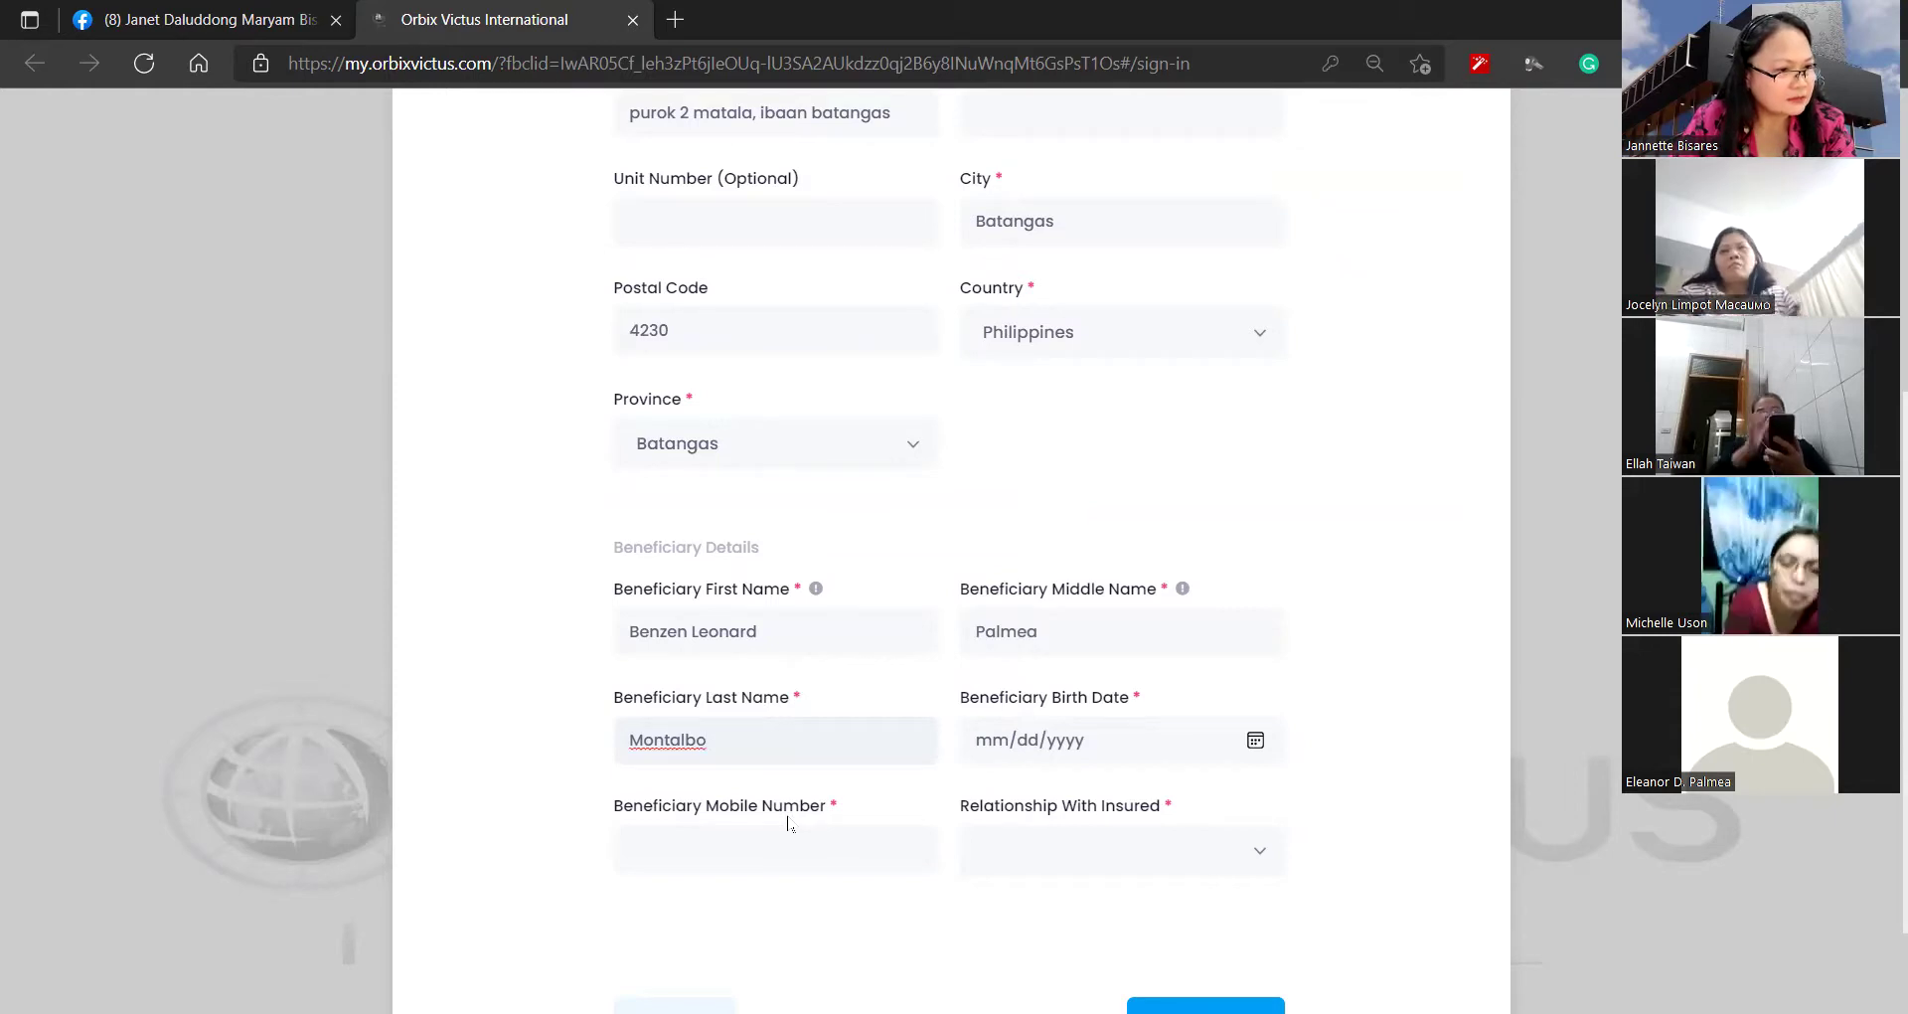
Add the beneficiary's birth date and mobile number, set relationship to Child, and continue.
{"action": "left_click", "coordinate": [998, 753]}
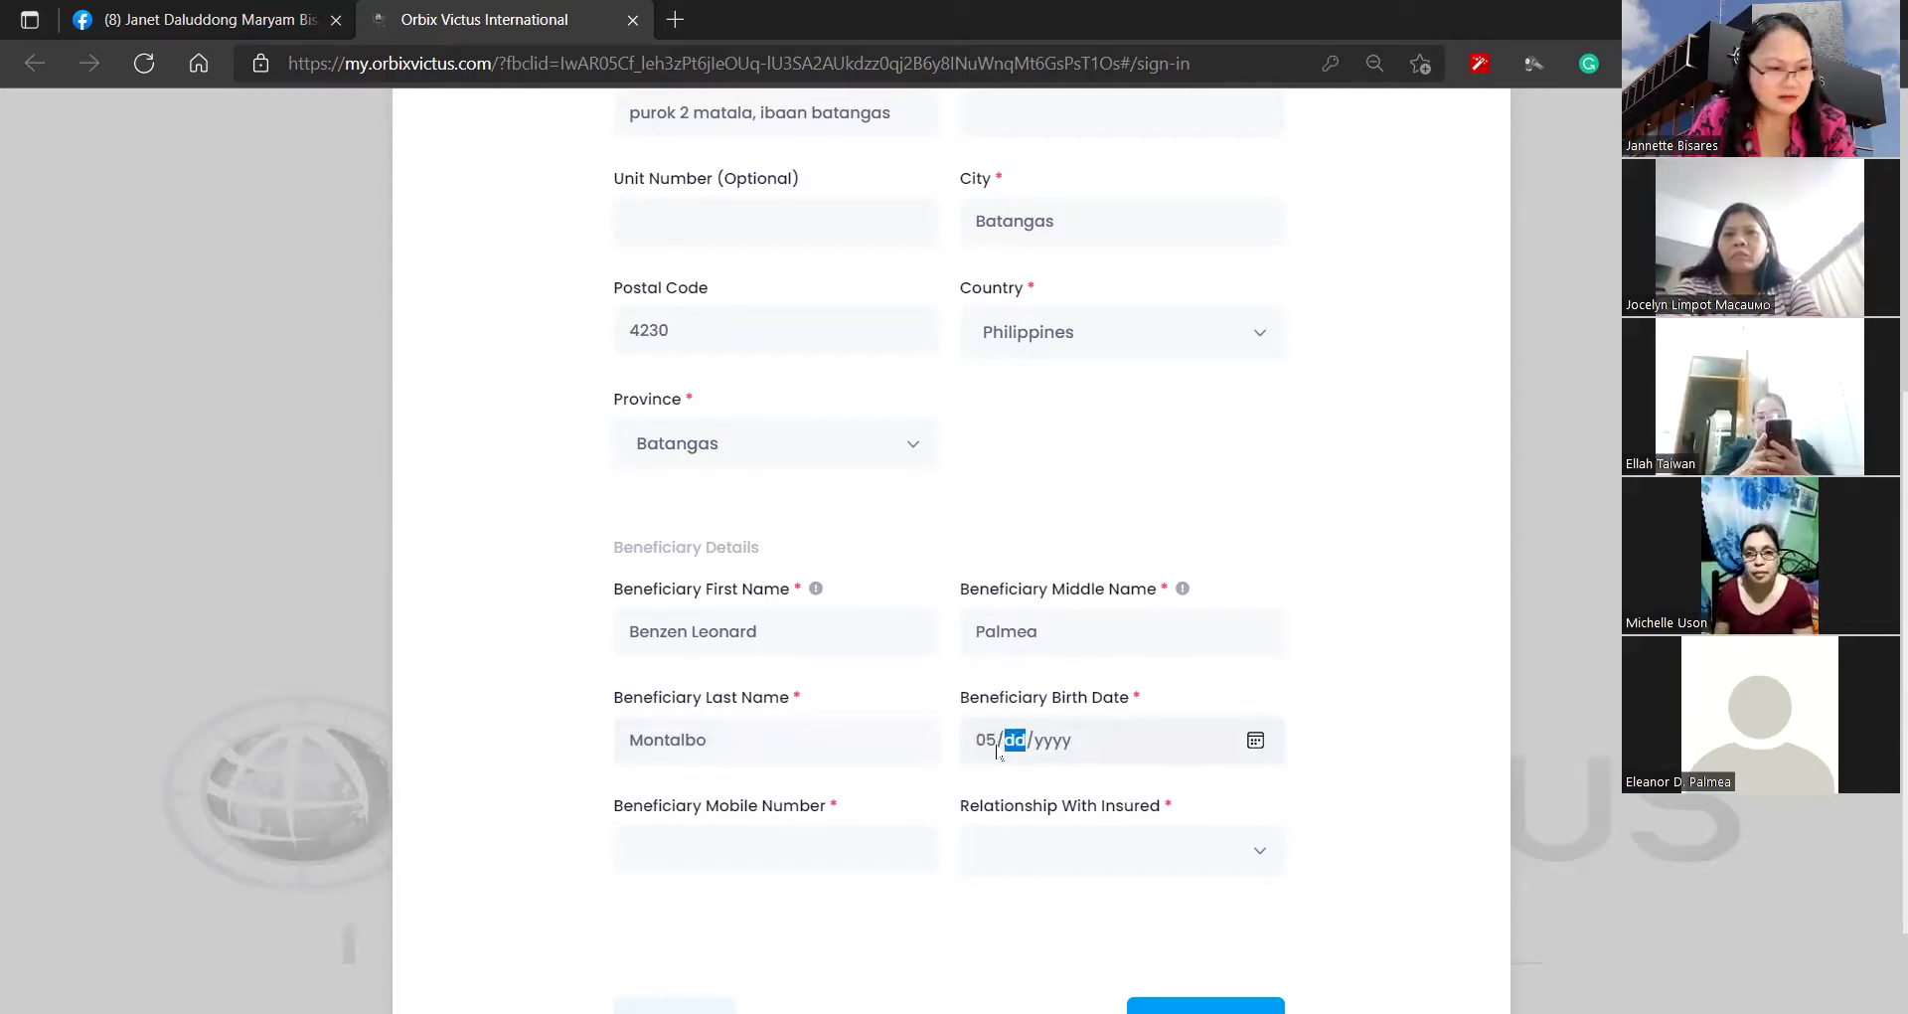
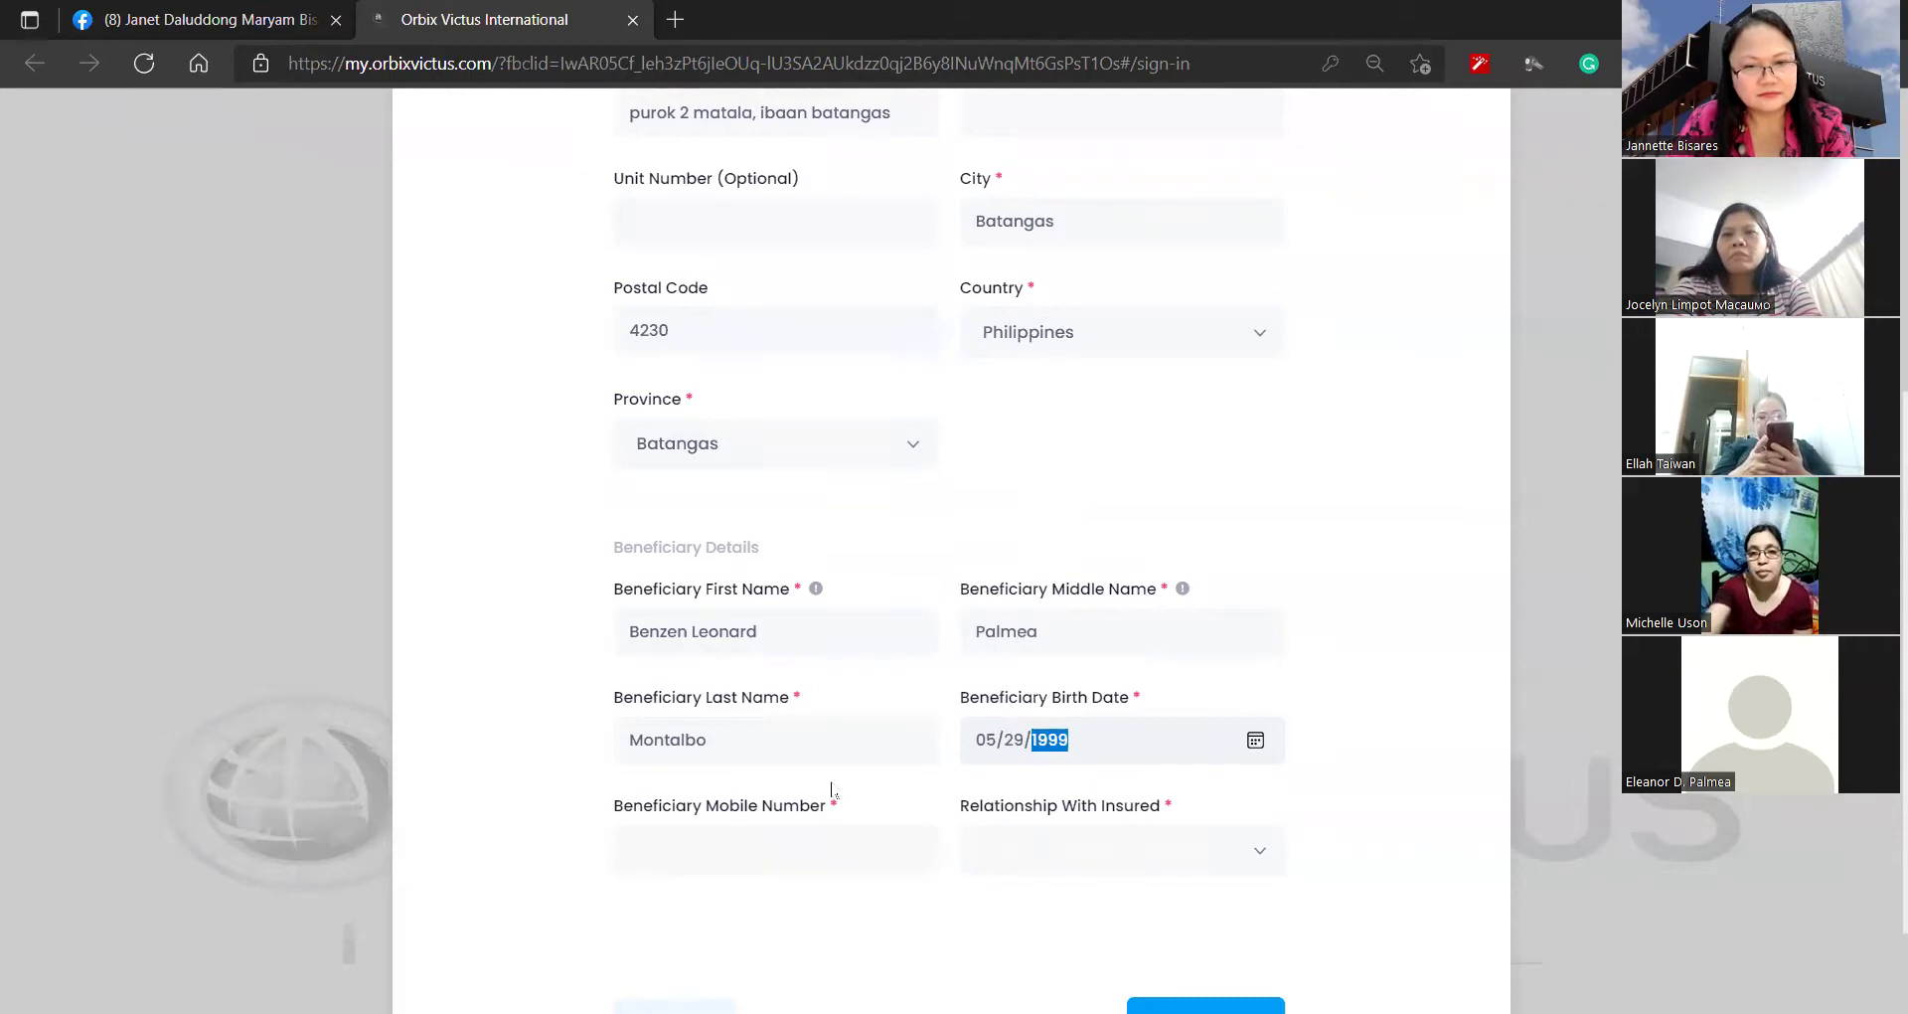
{"action": "left_click", "coordinate": [742, 855]}
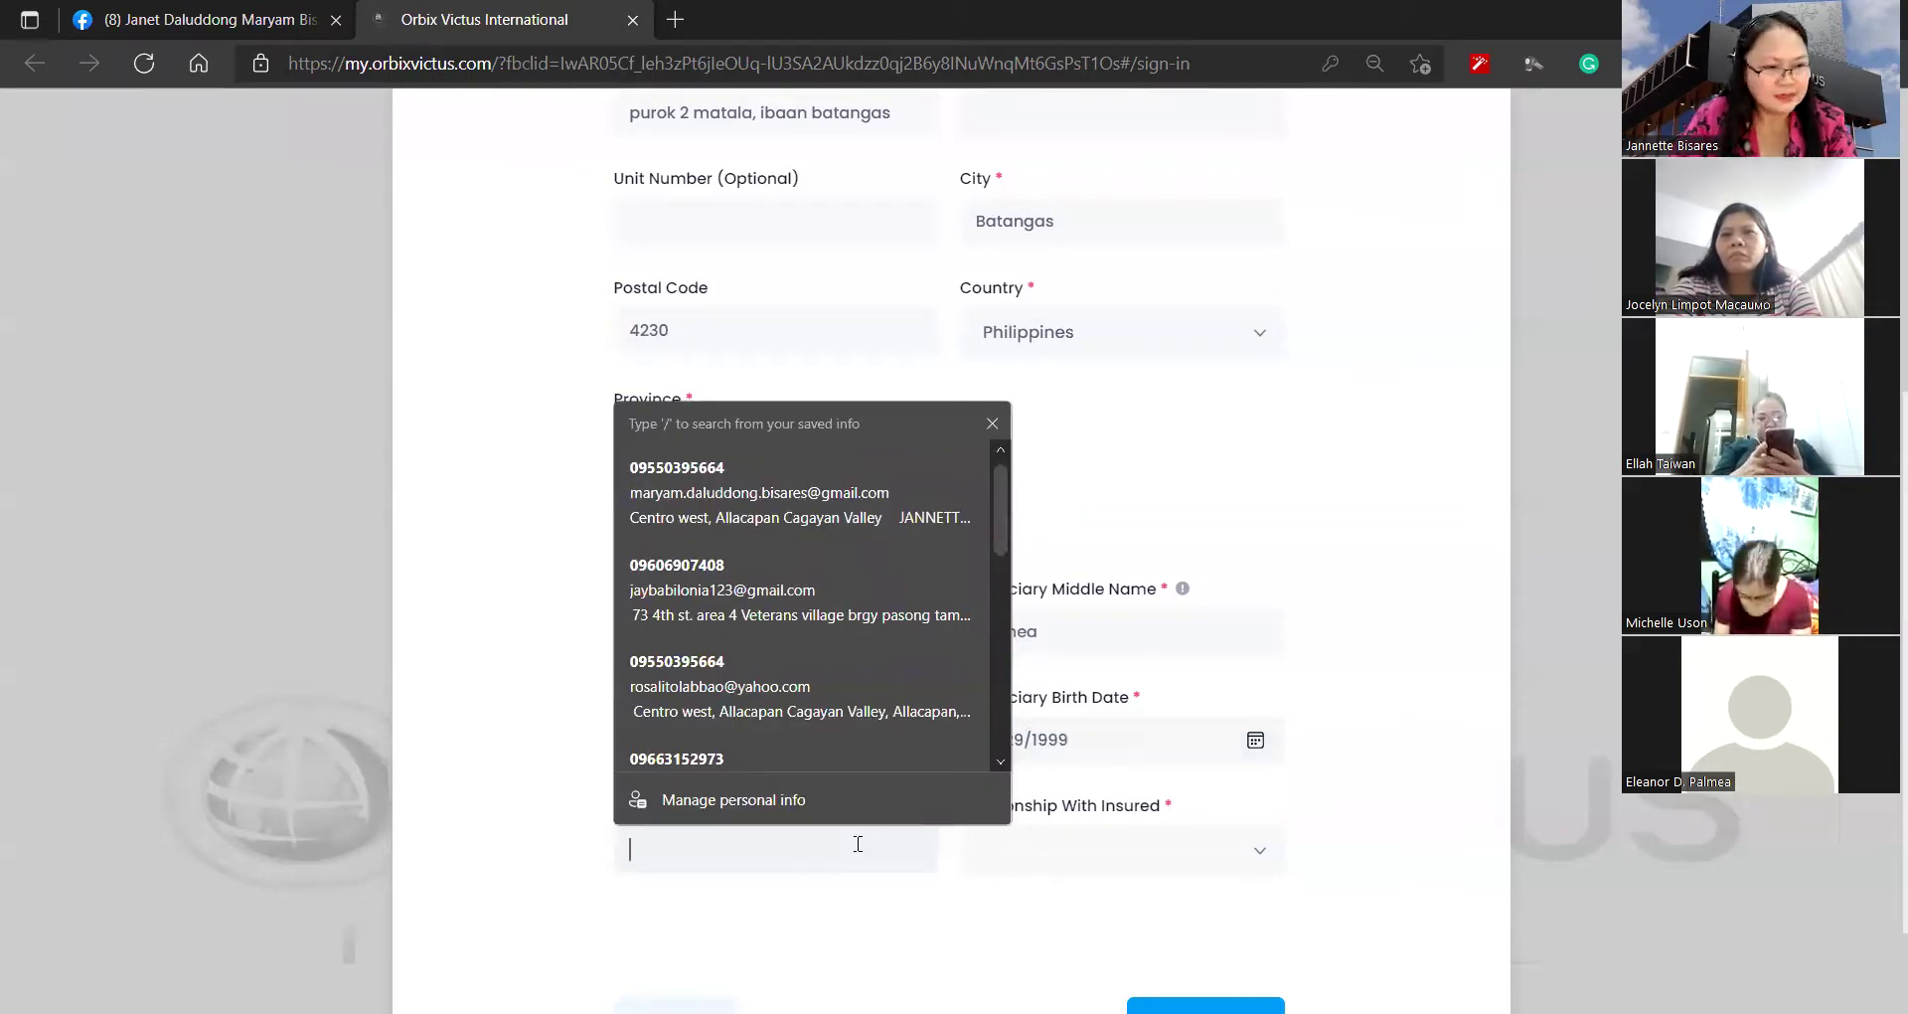
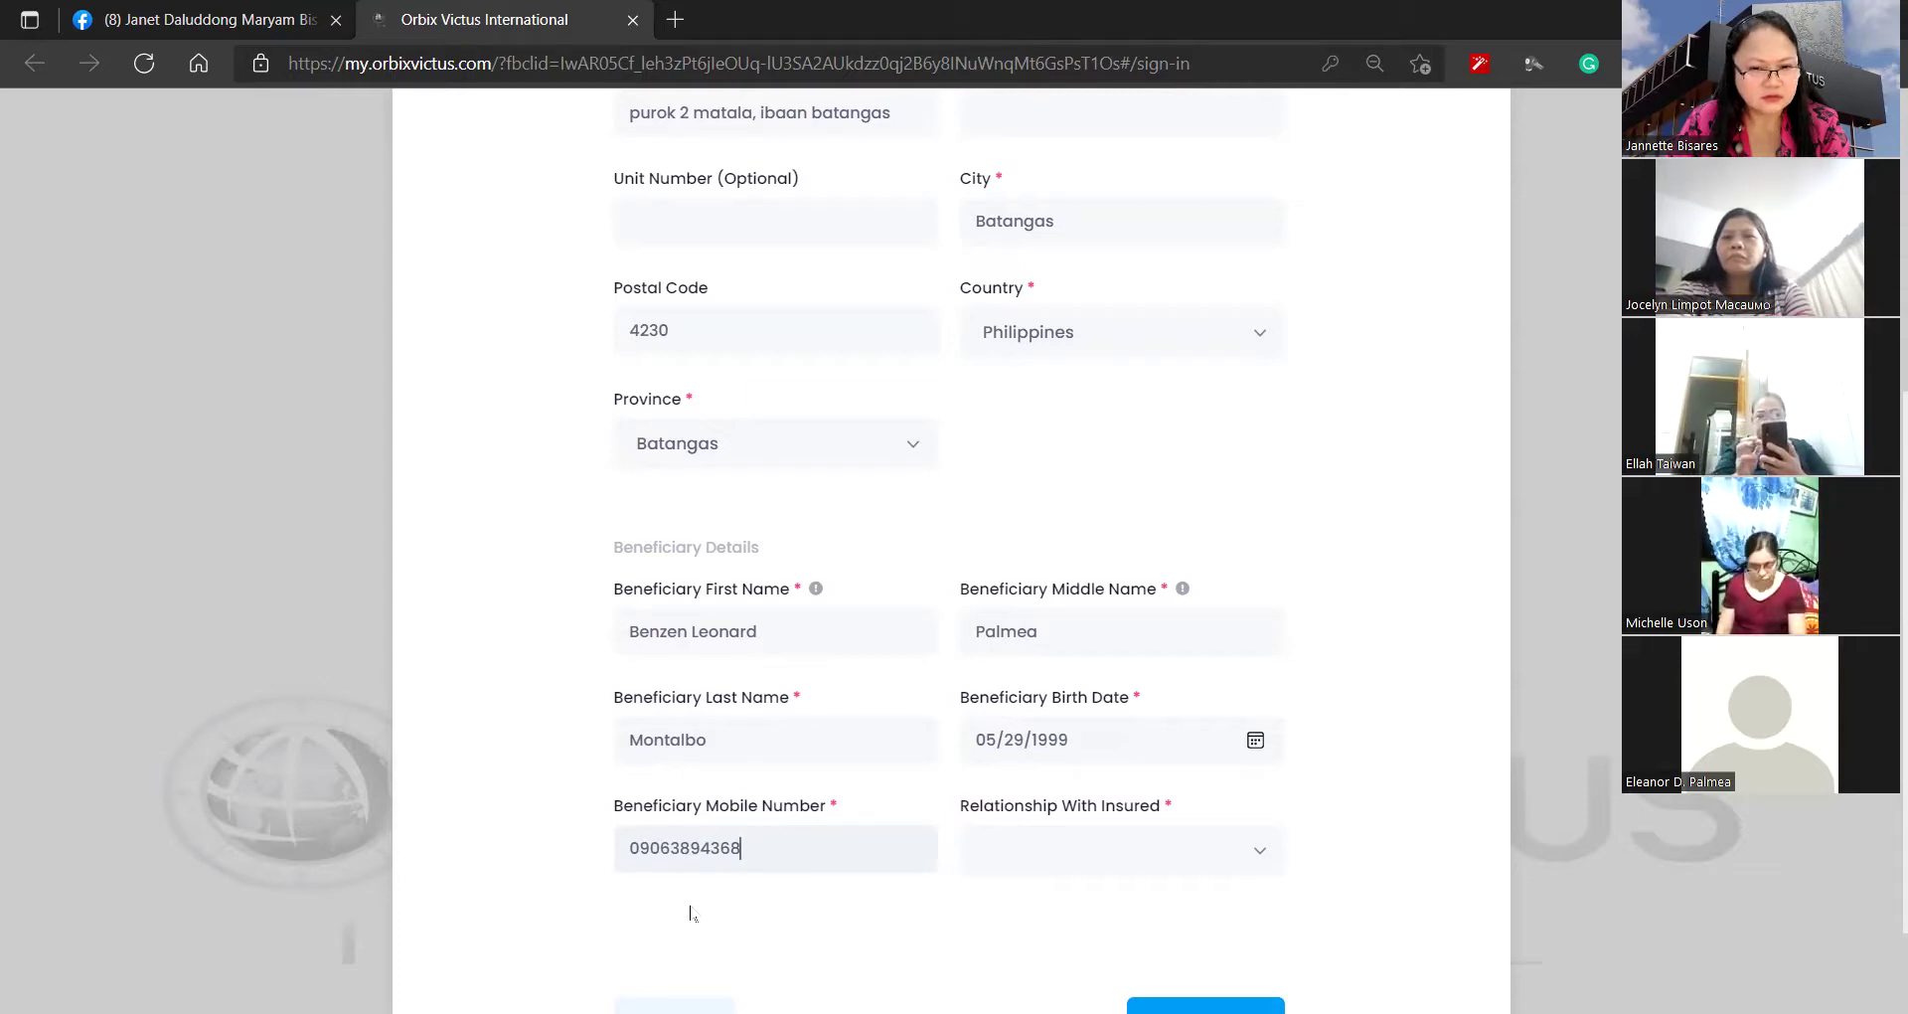
{"action": "left_click", "coordinate": [1252, 868]}
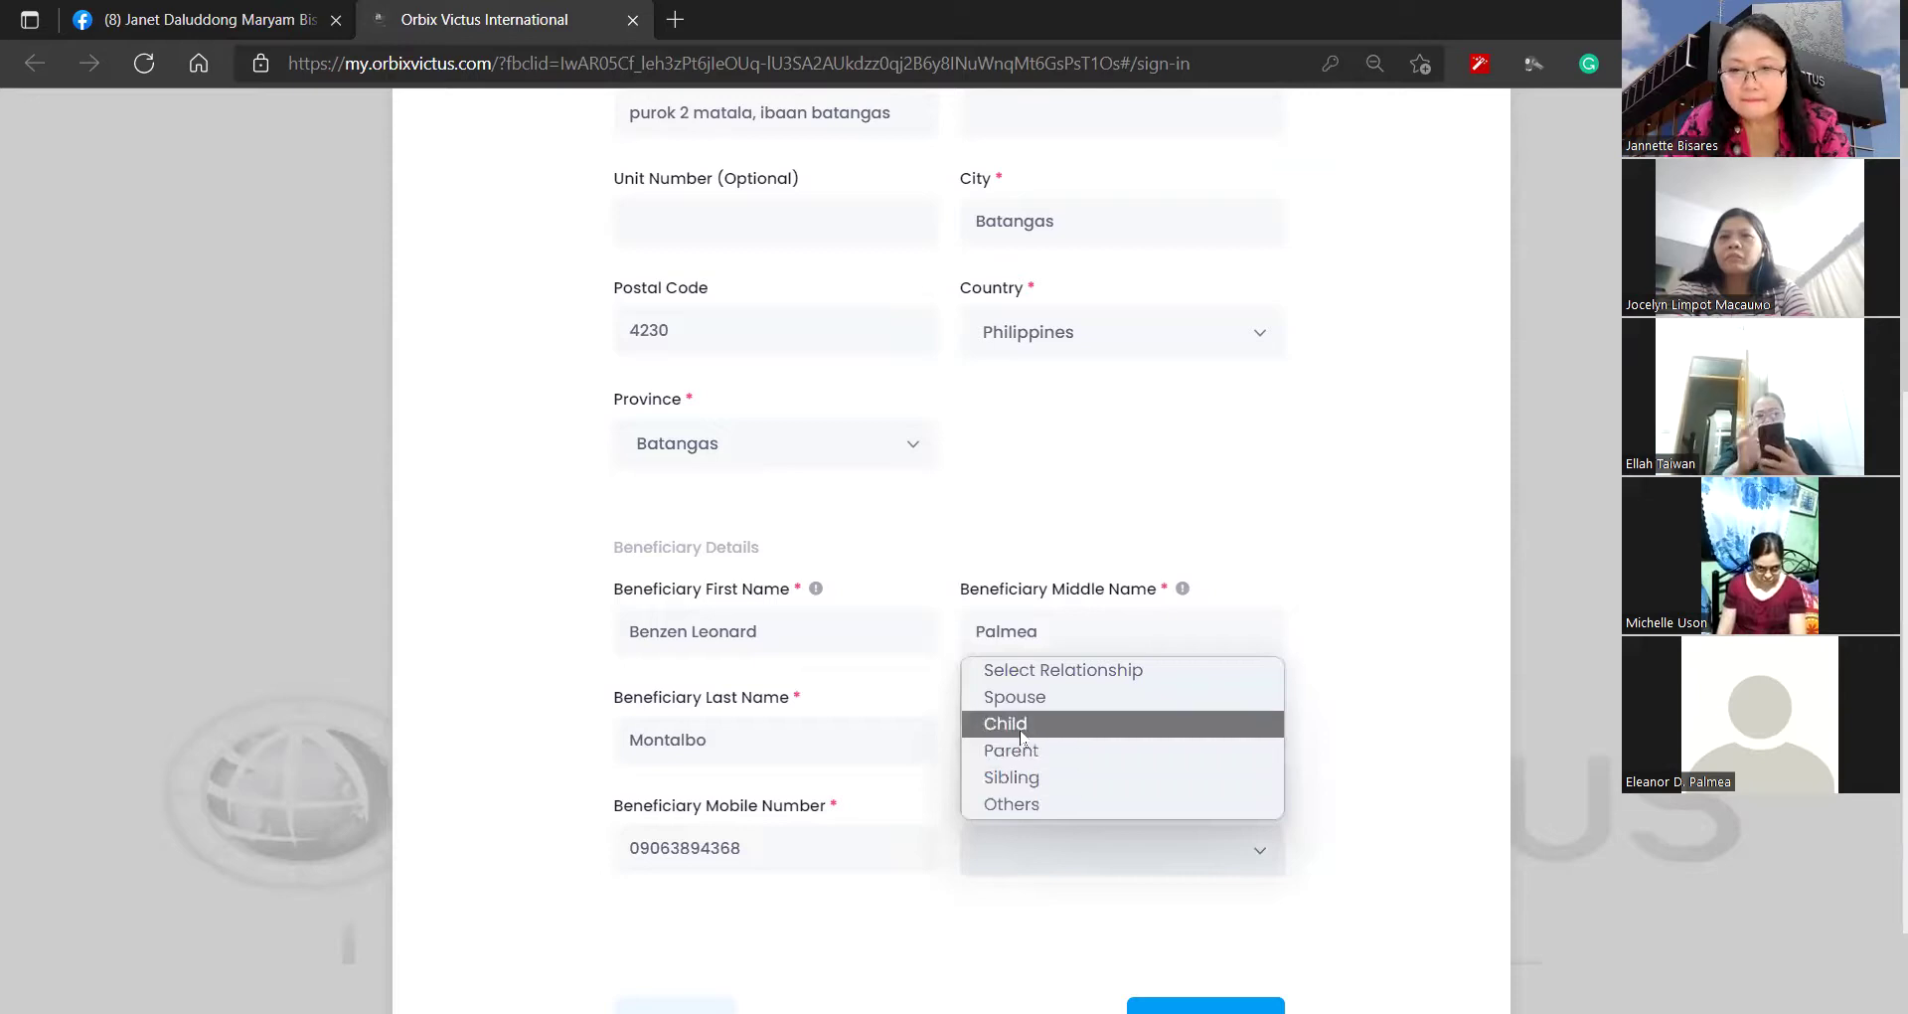
{"action": "left_click", "coordinate": [1020, 725]}
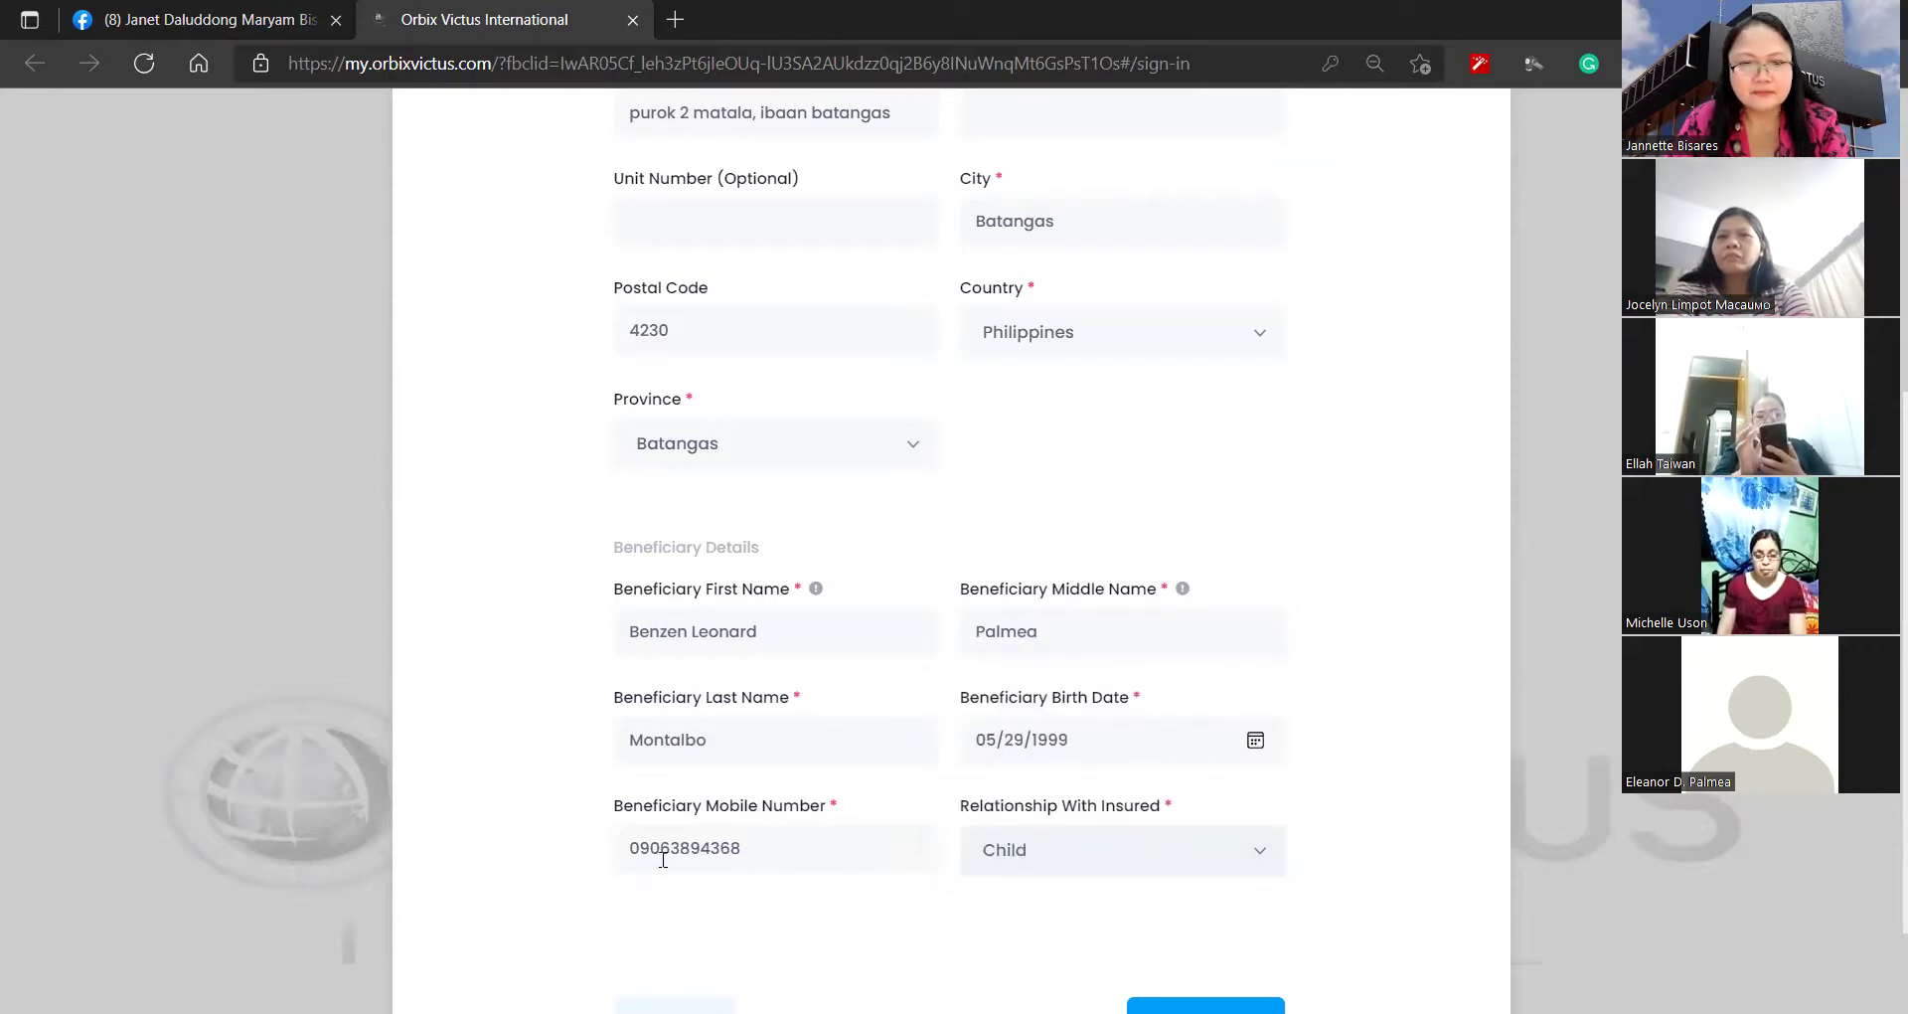
{"action": "scroll", "coordinate": [656, 868], "scroll_direction": "down", "scroll_amount": 2}
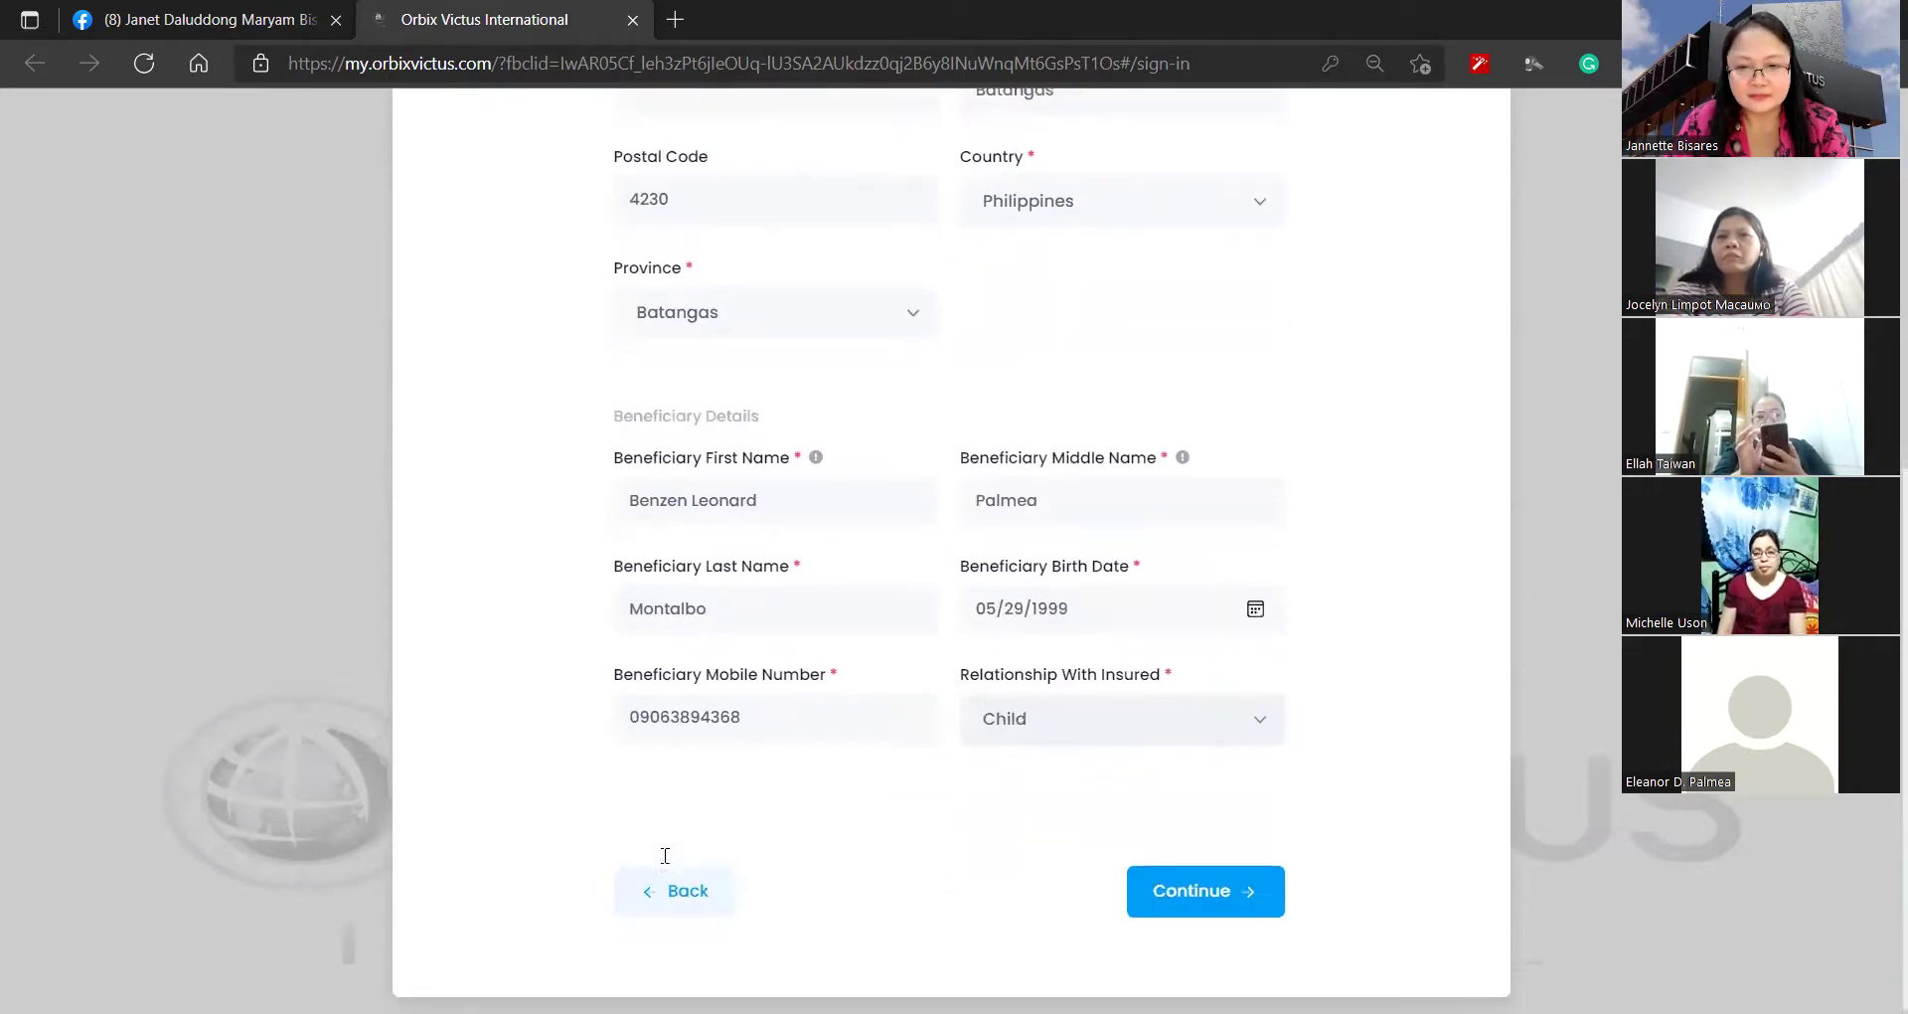
{"action": "left_click", "coordinate": [1200, 901]}
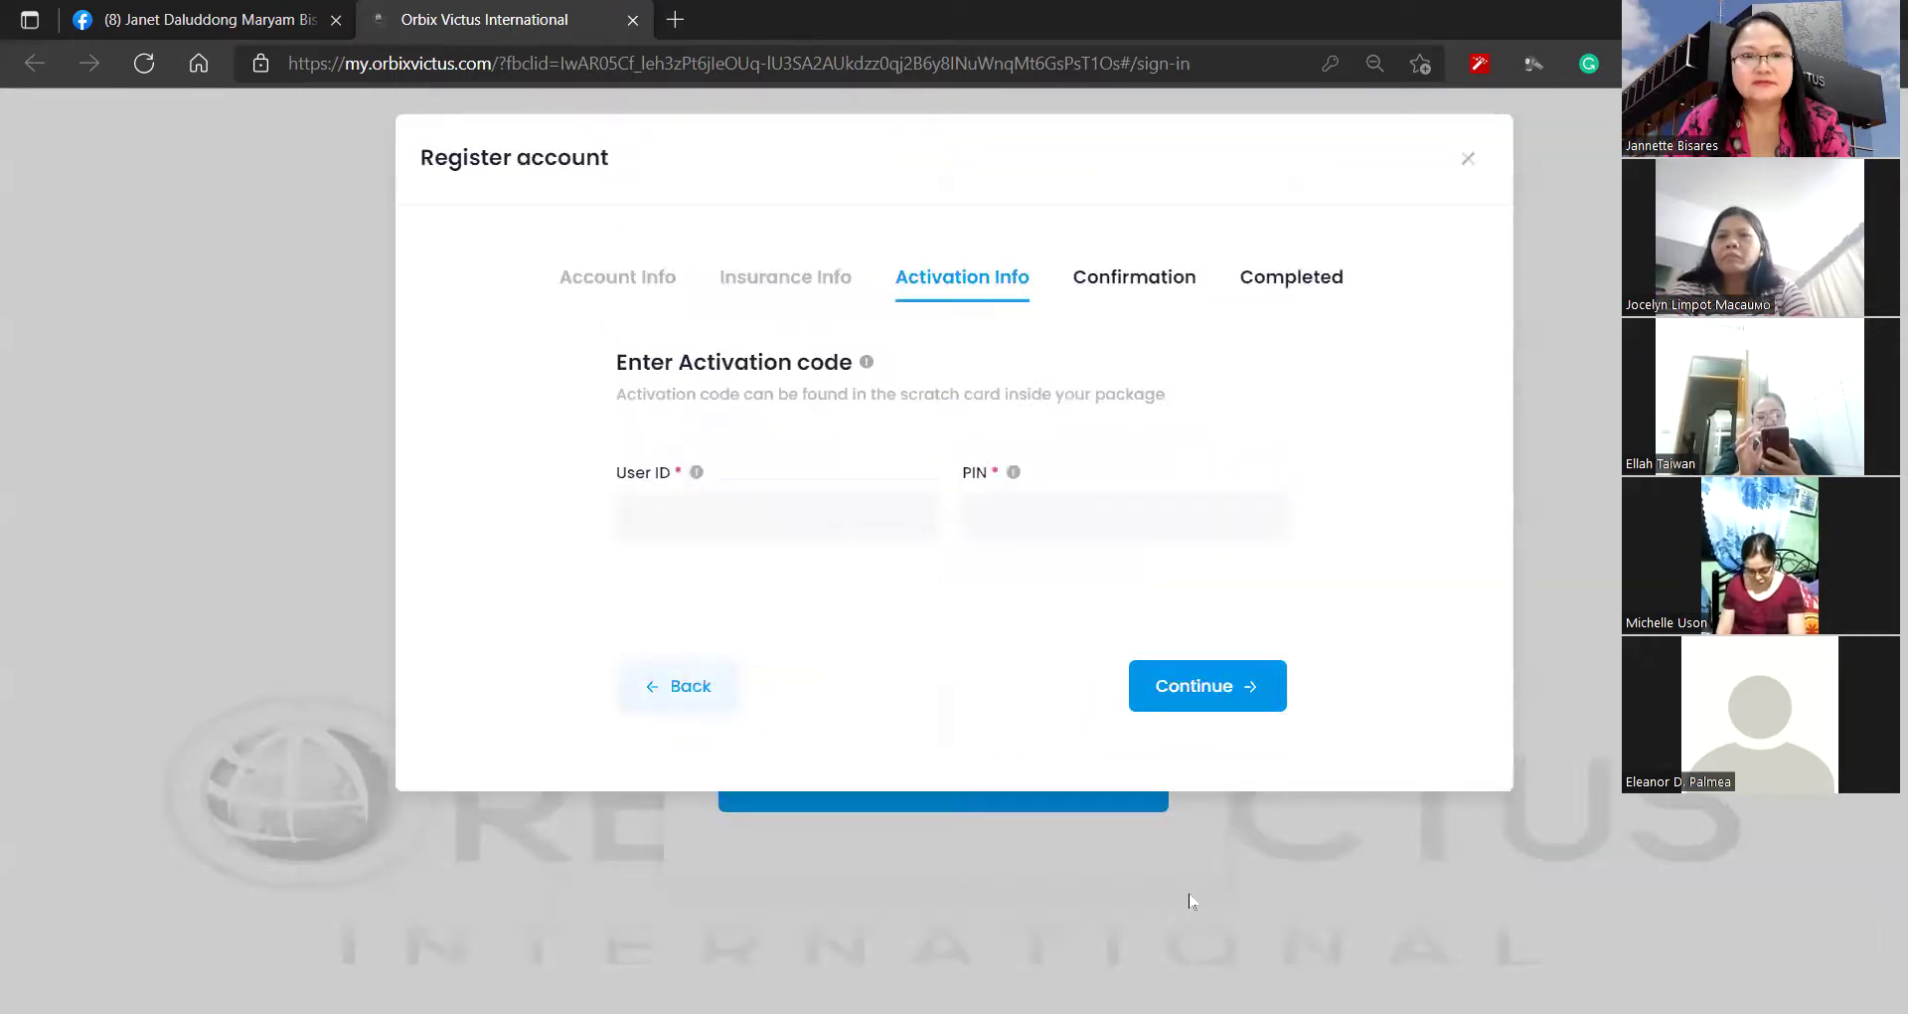
Enter the scratch-card activation User ID and PIN, then continue to Confirmation.
{"action": "left_click", "coordinate": [742, 504]}
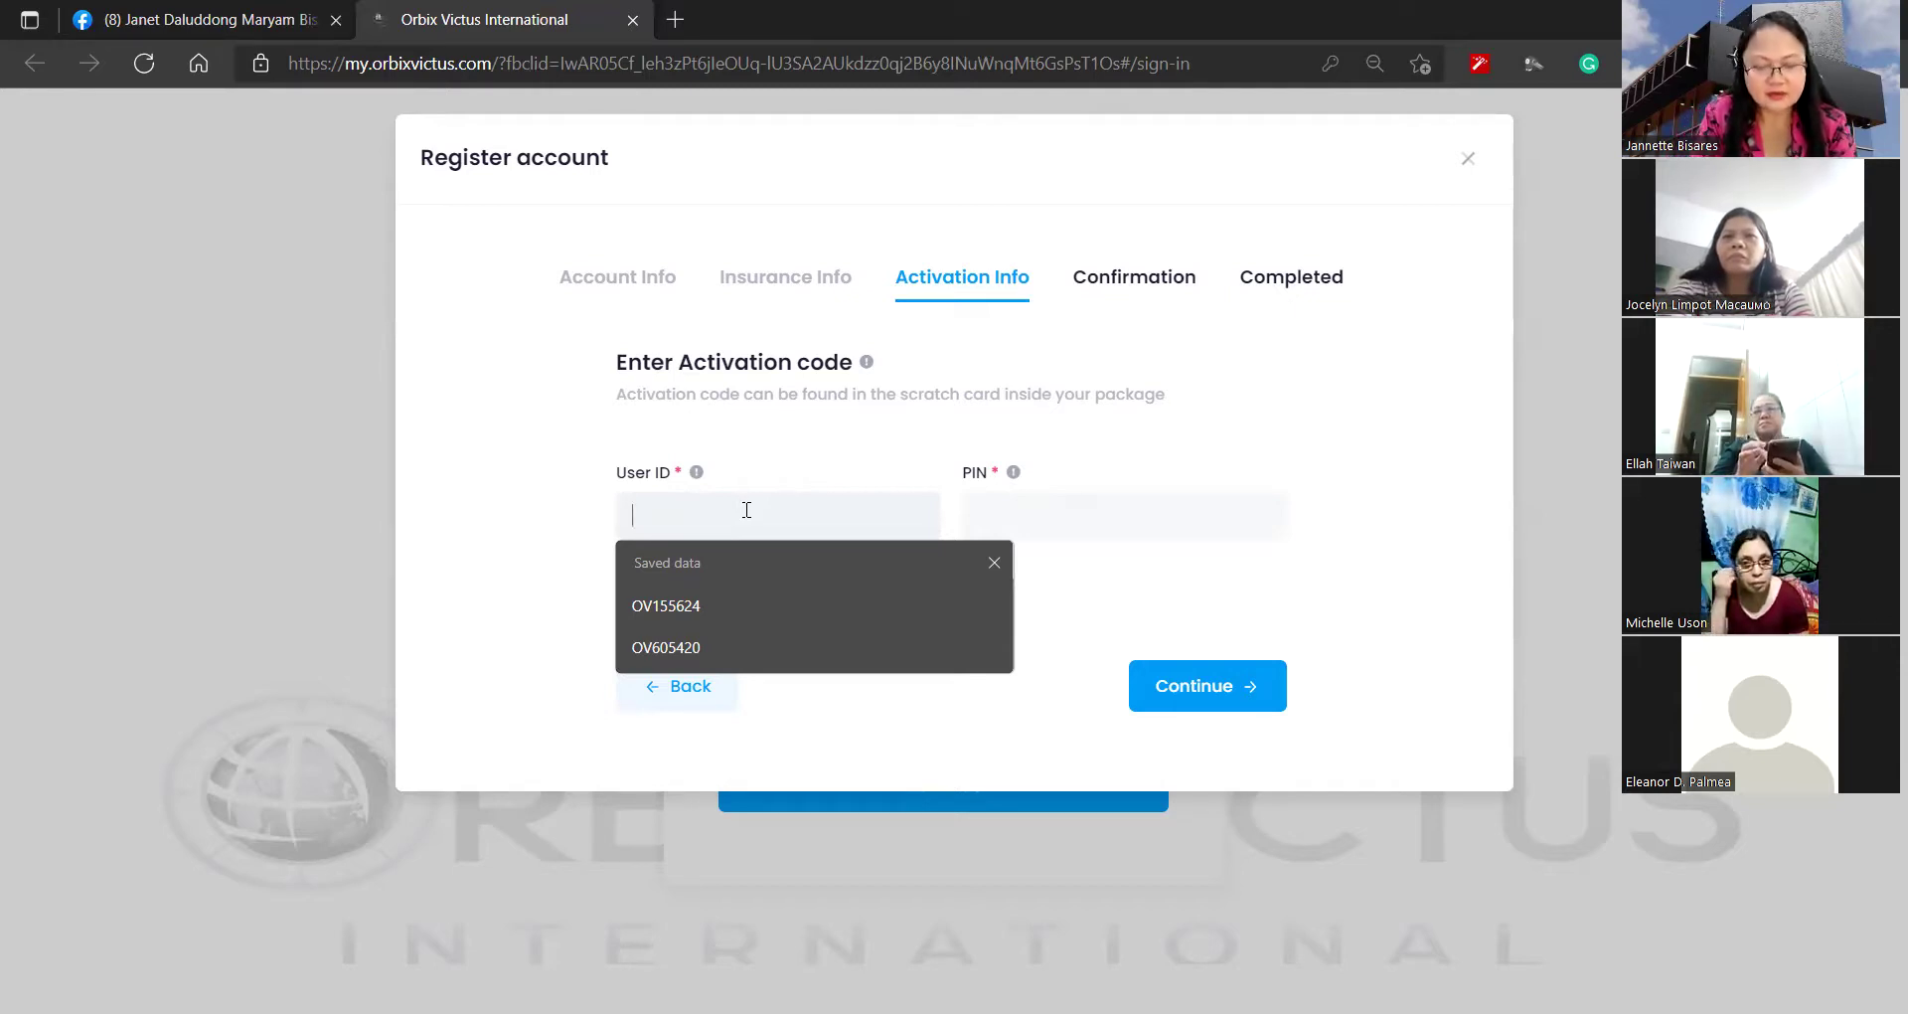
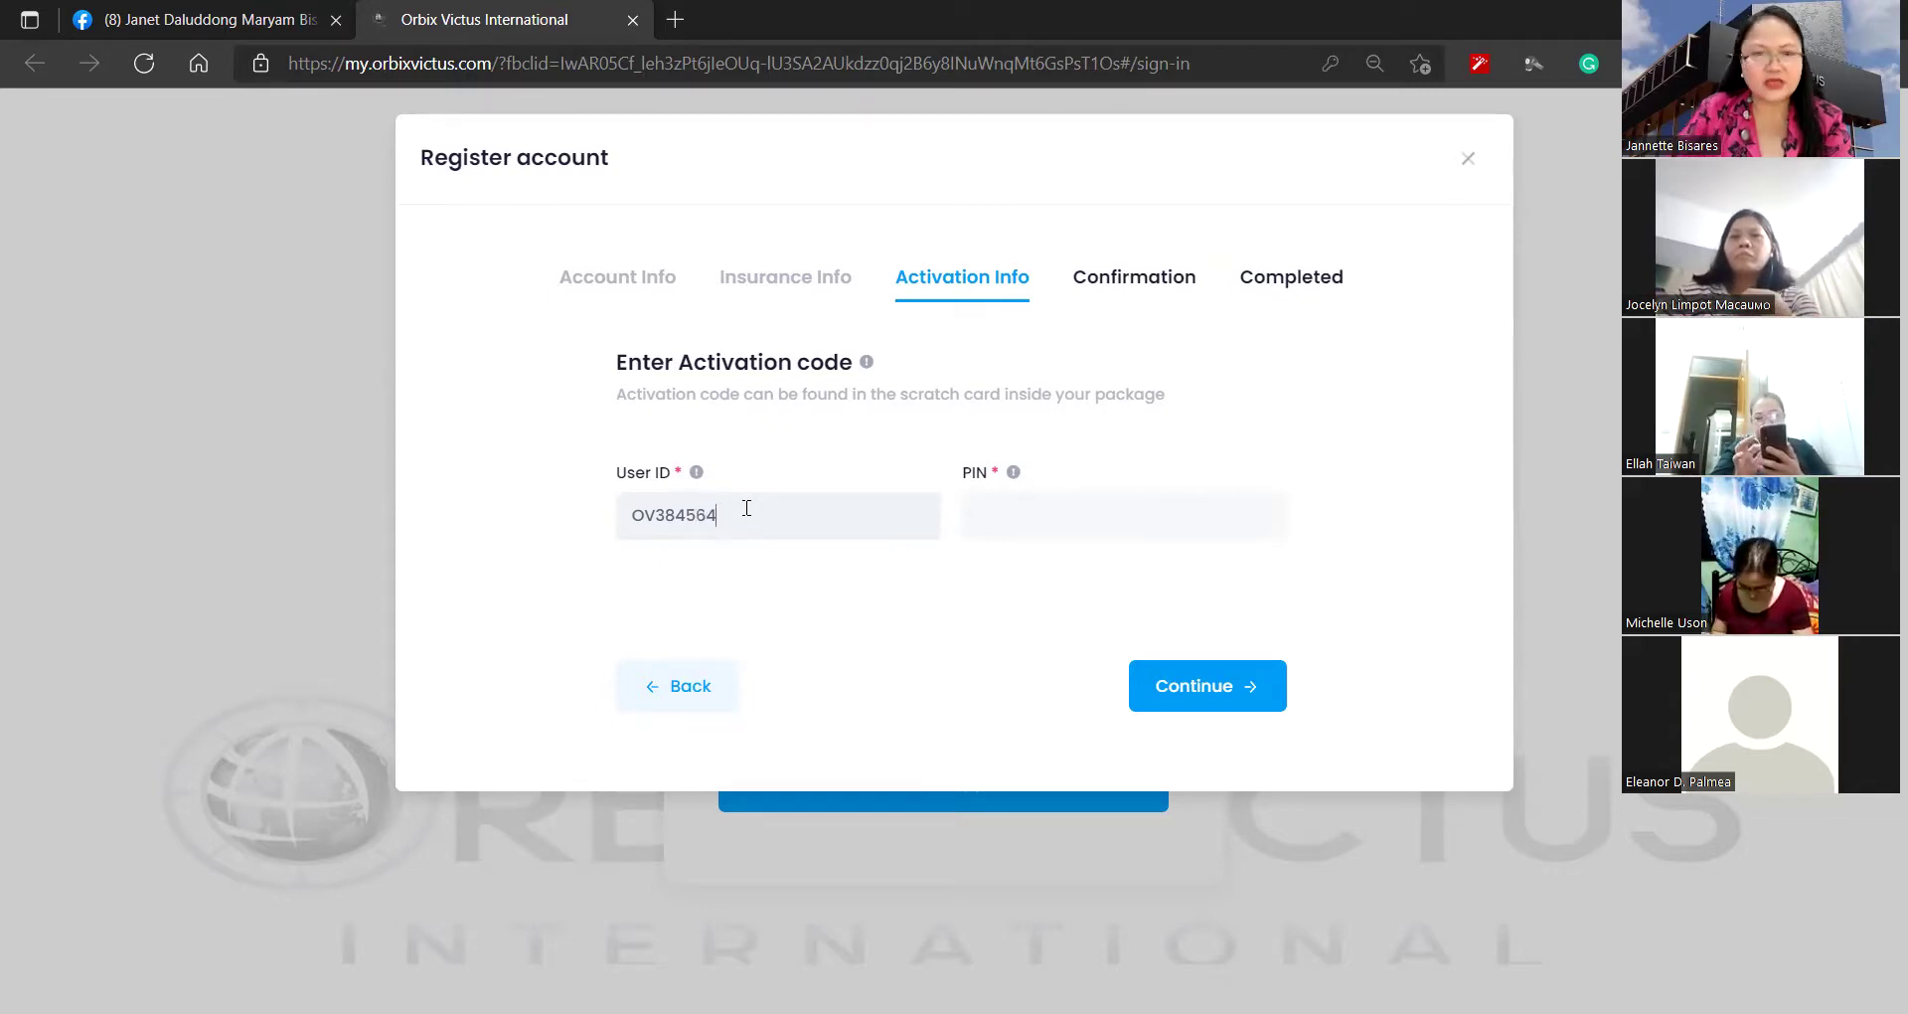
{"action": "left_click", "coordinate": [1100, 515]}
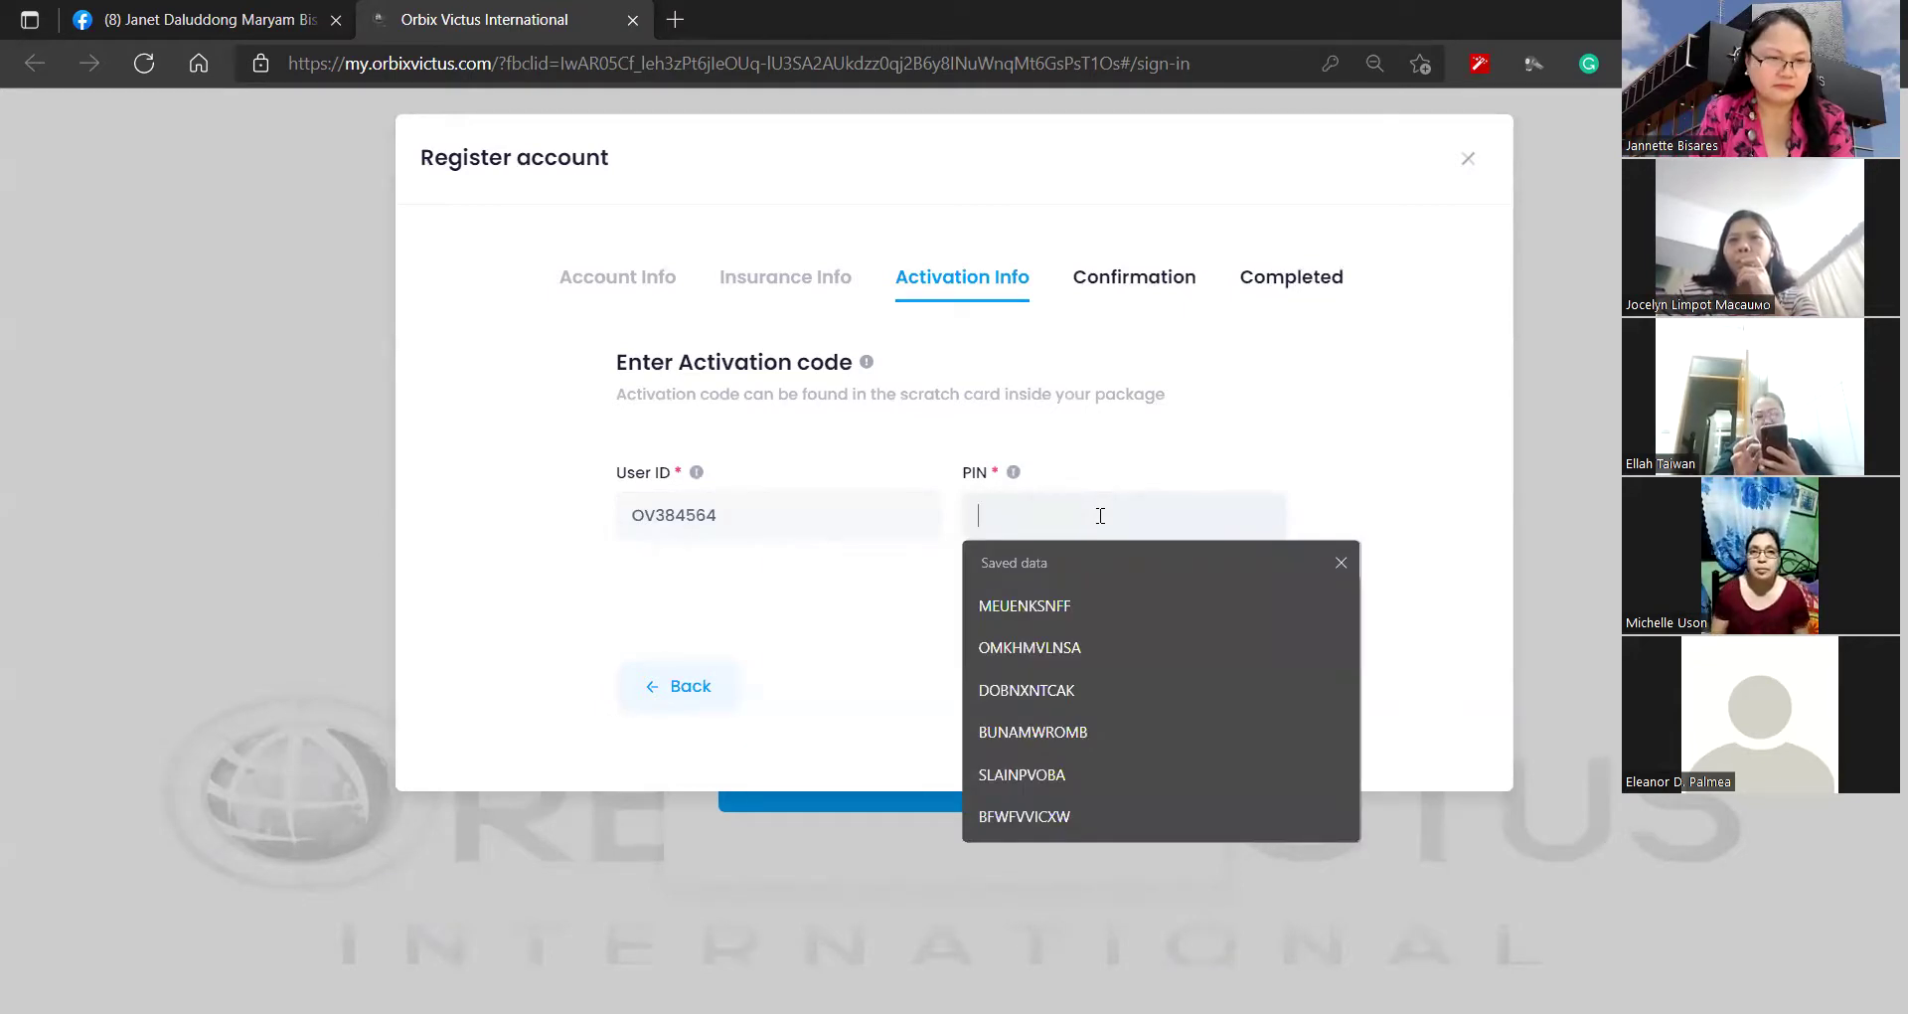
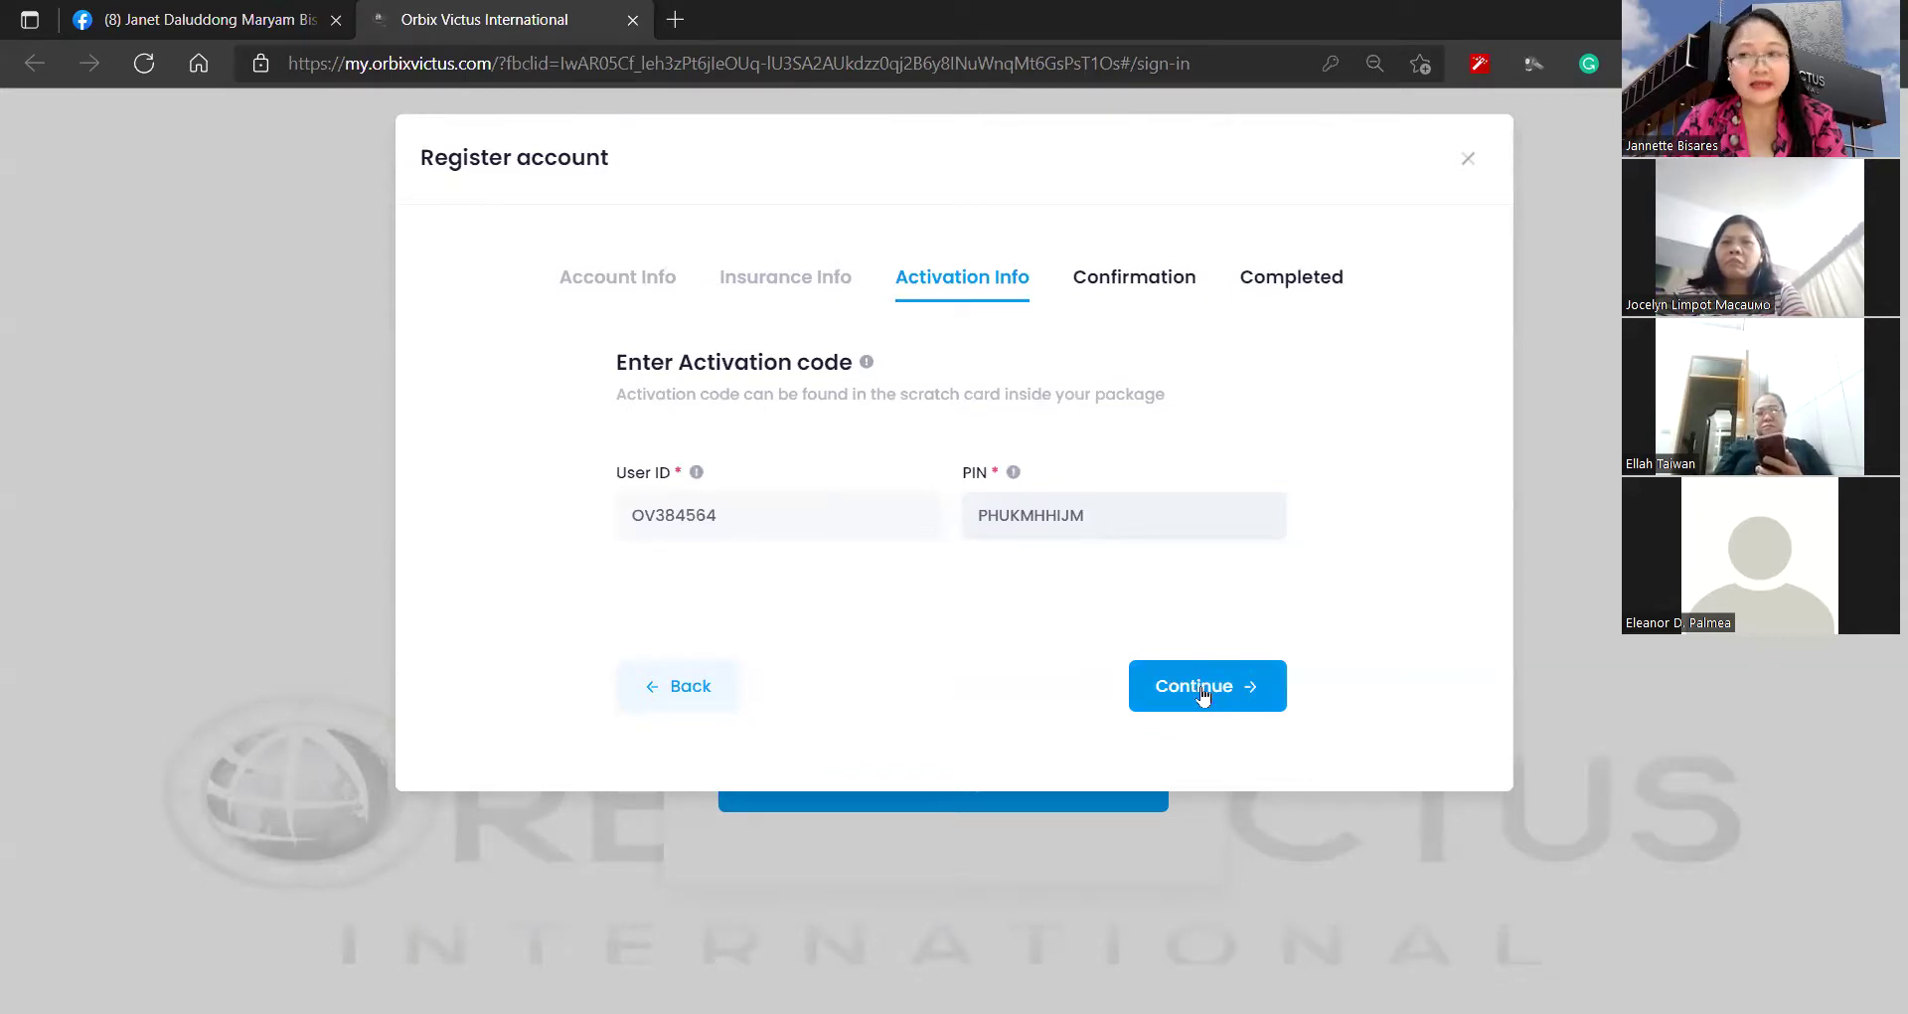
{"action": "left_click", "coordinate": [1202, 695]}
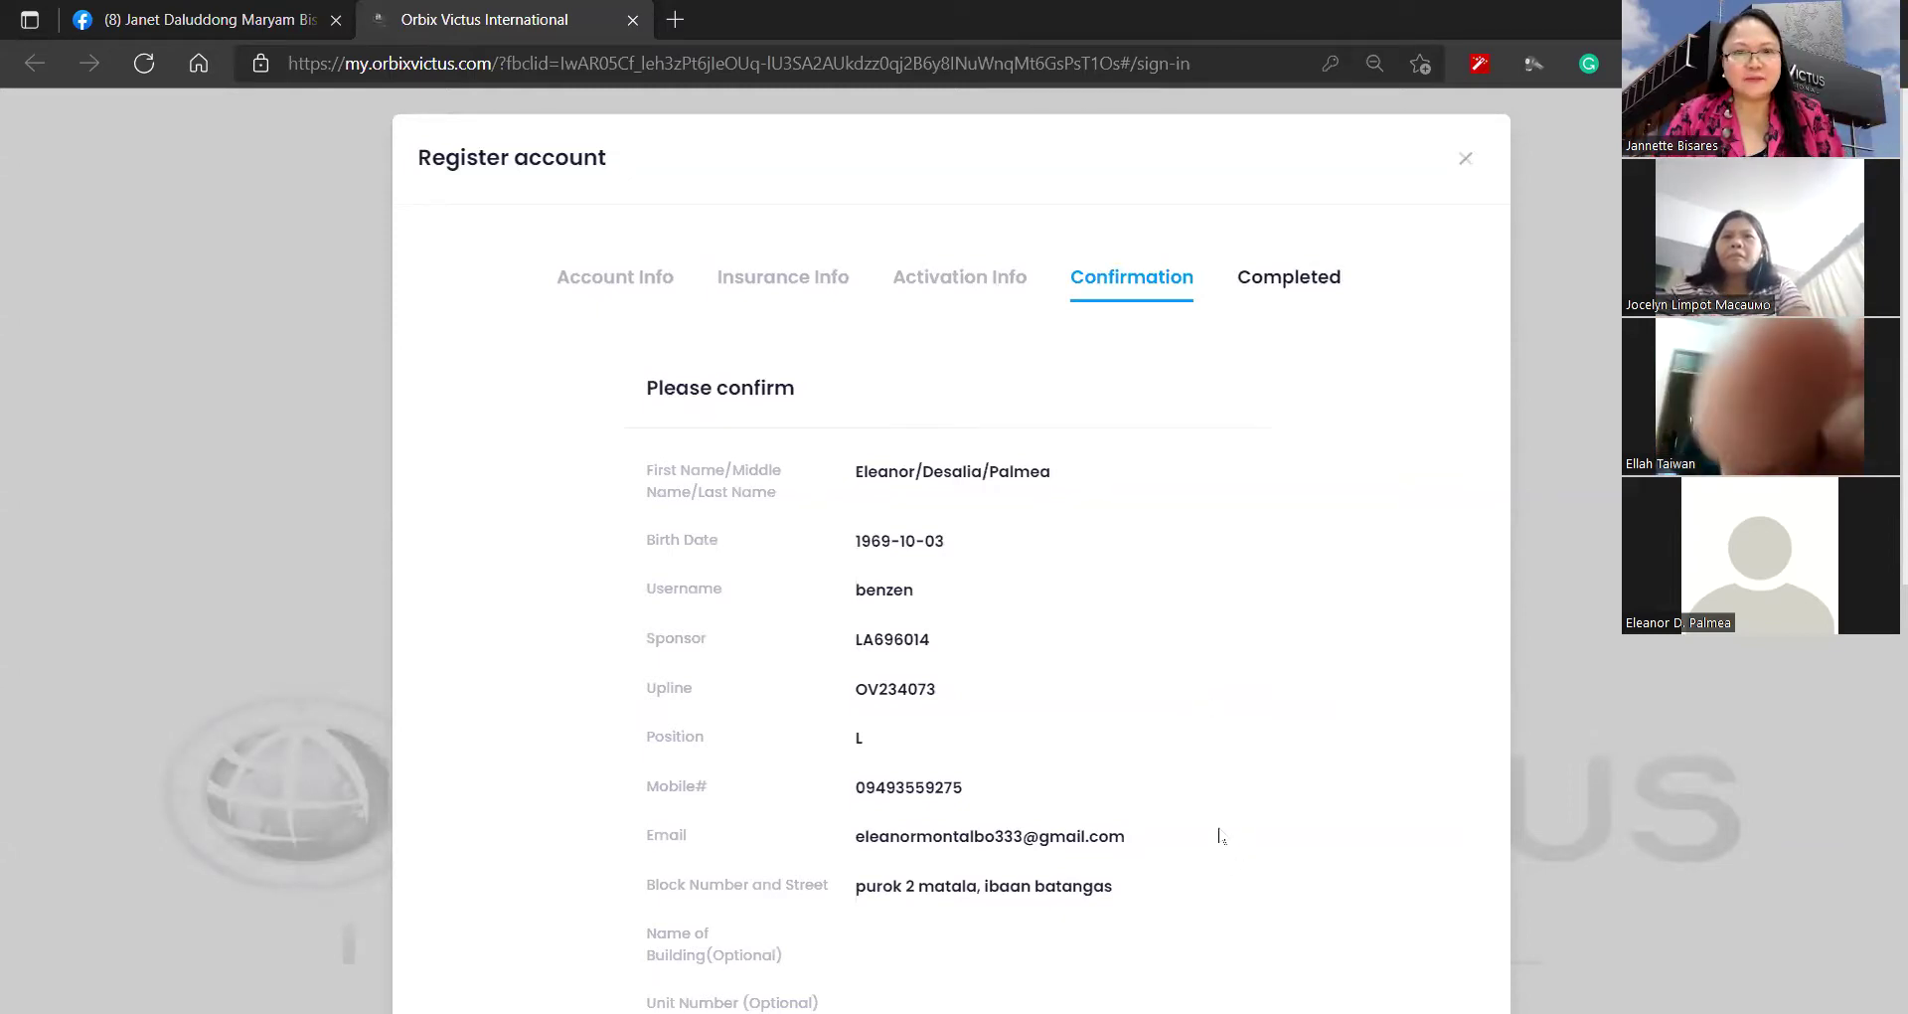
Scroll through the Confirmation summary and Network Setup box, then submit the registration.
{"action": "scroll", "coordinate": [1221, 835], "scroll_direction": "down", "scroll_amount": 2}
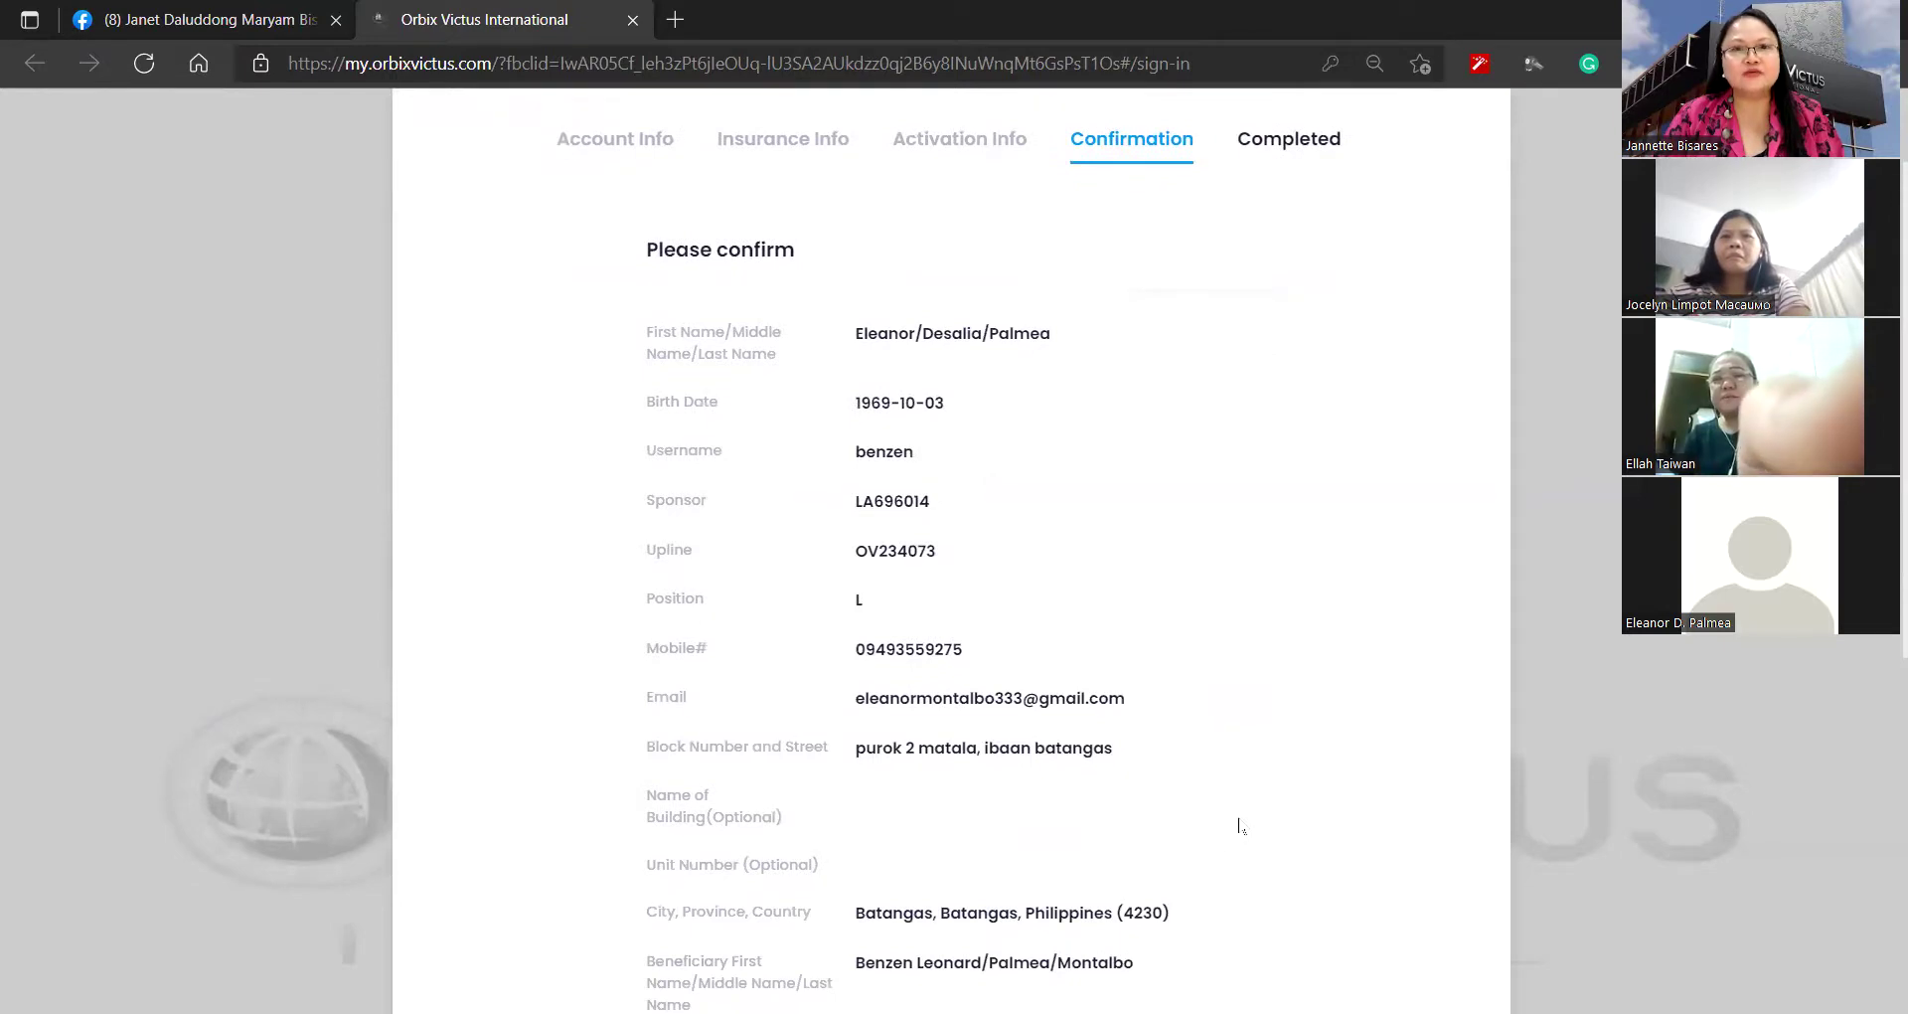
{"action": "scroll", "coordinate": [1244, 822], "scroll_direction": "up", "scroll_amount": 2}
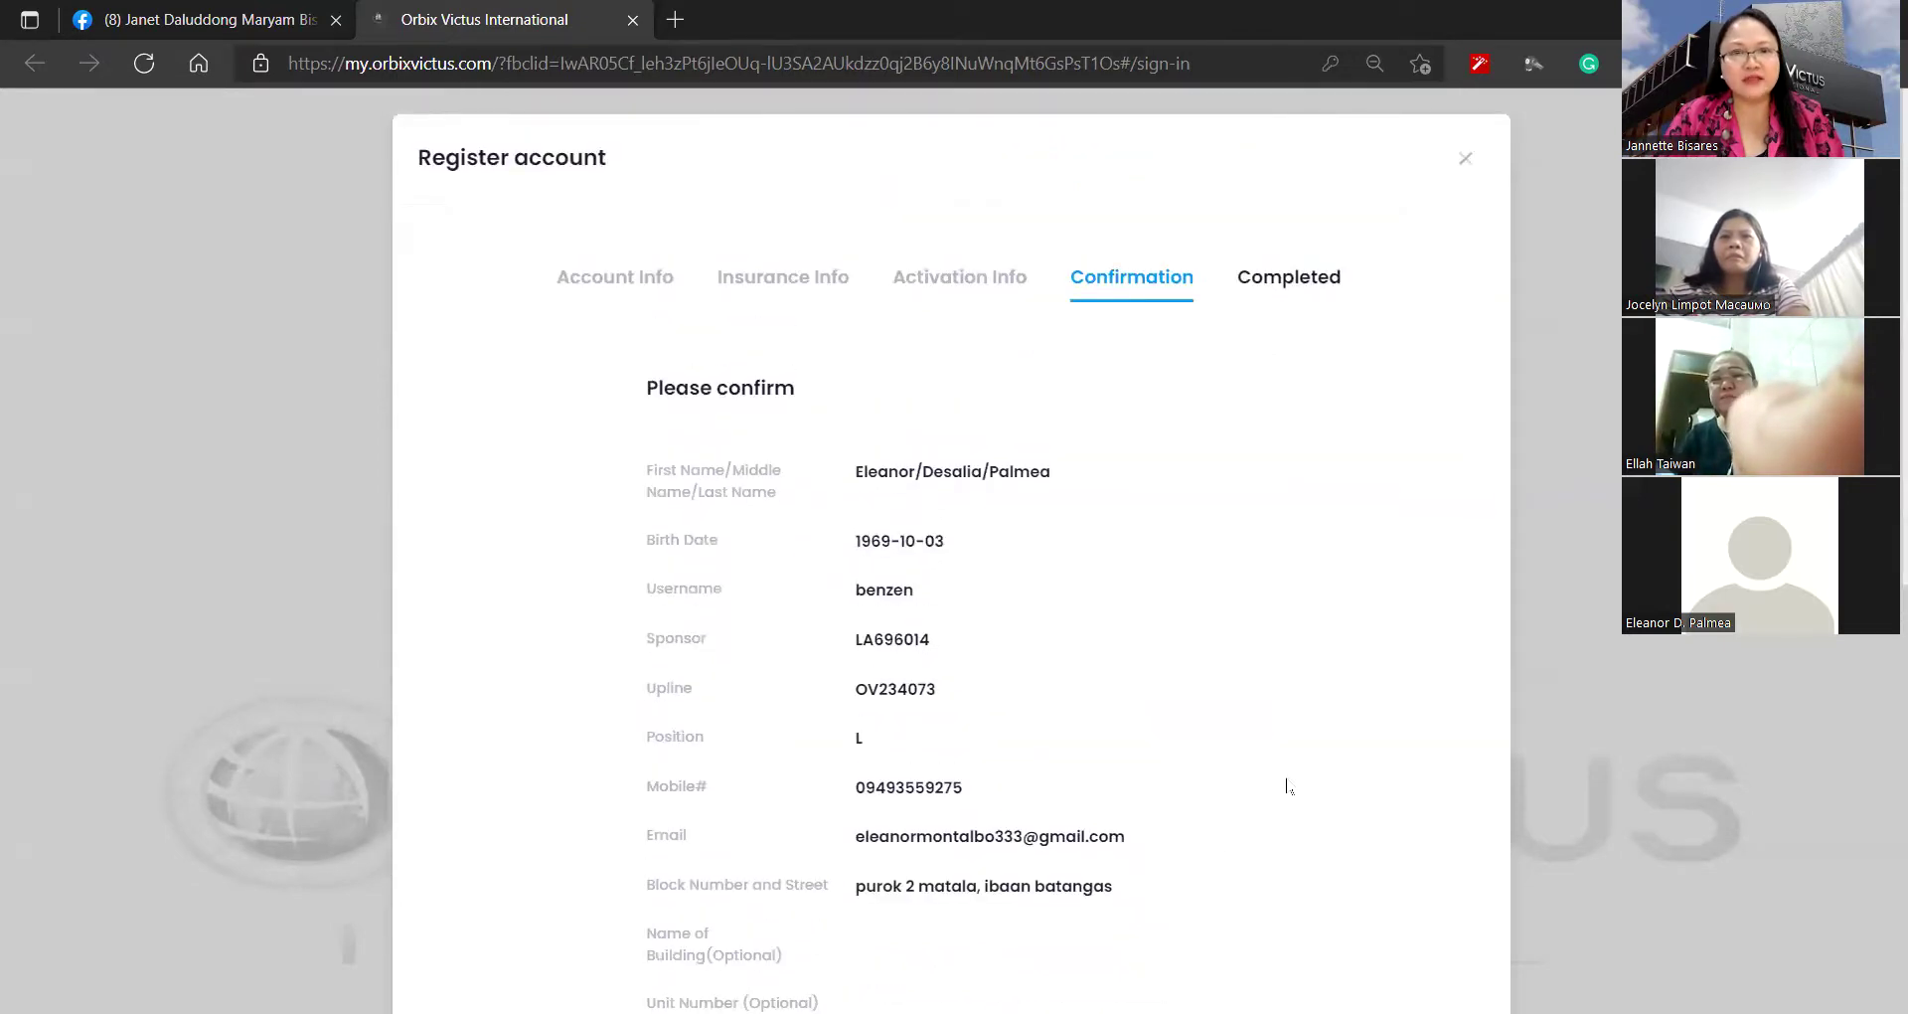
{"action": "scroll", "coordinate": [1289, 783], "scroll_direction": "down", "scroll_amount": 2}
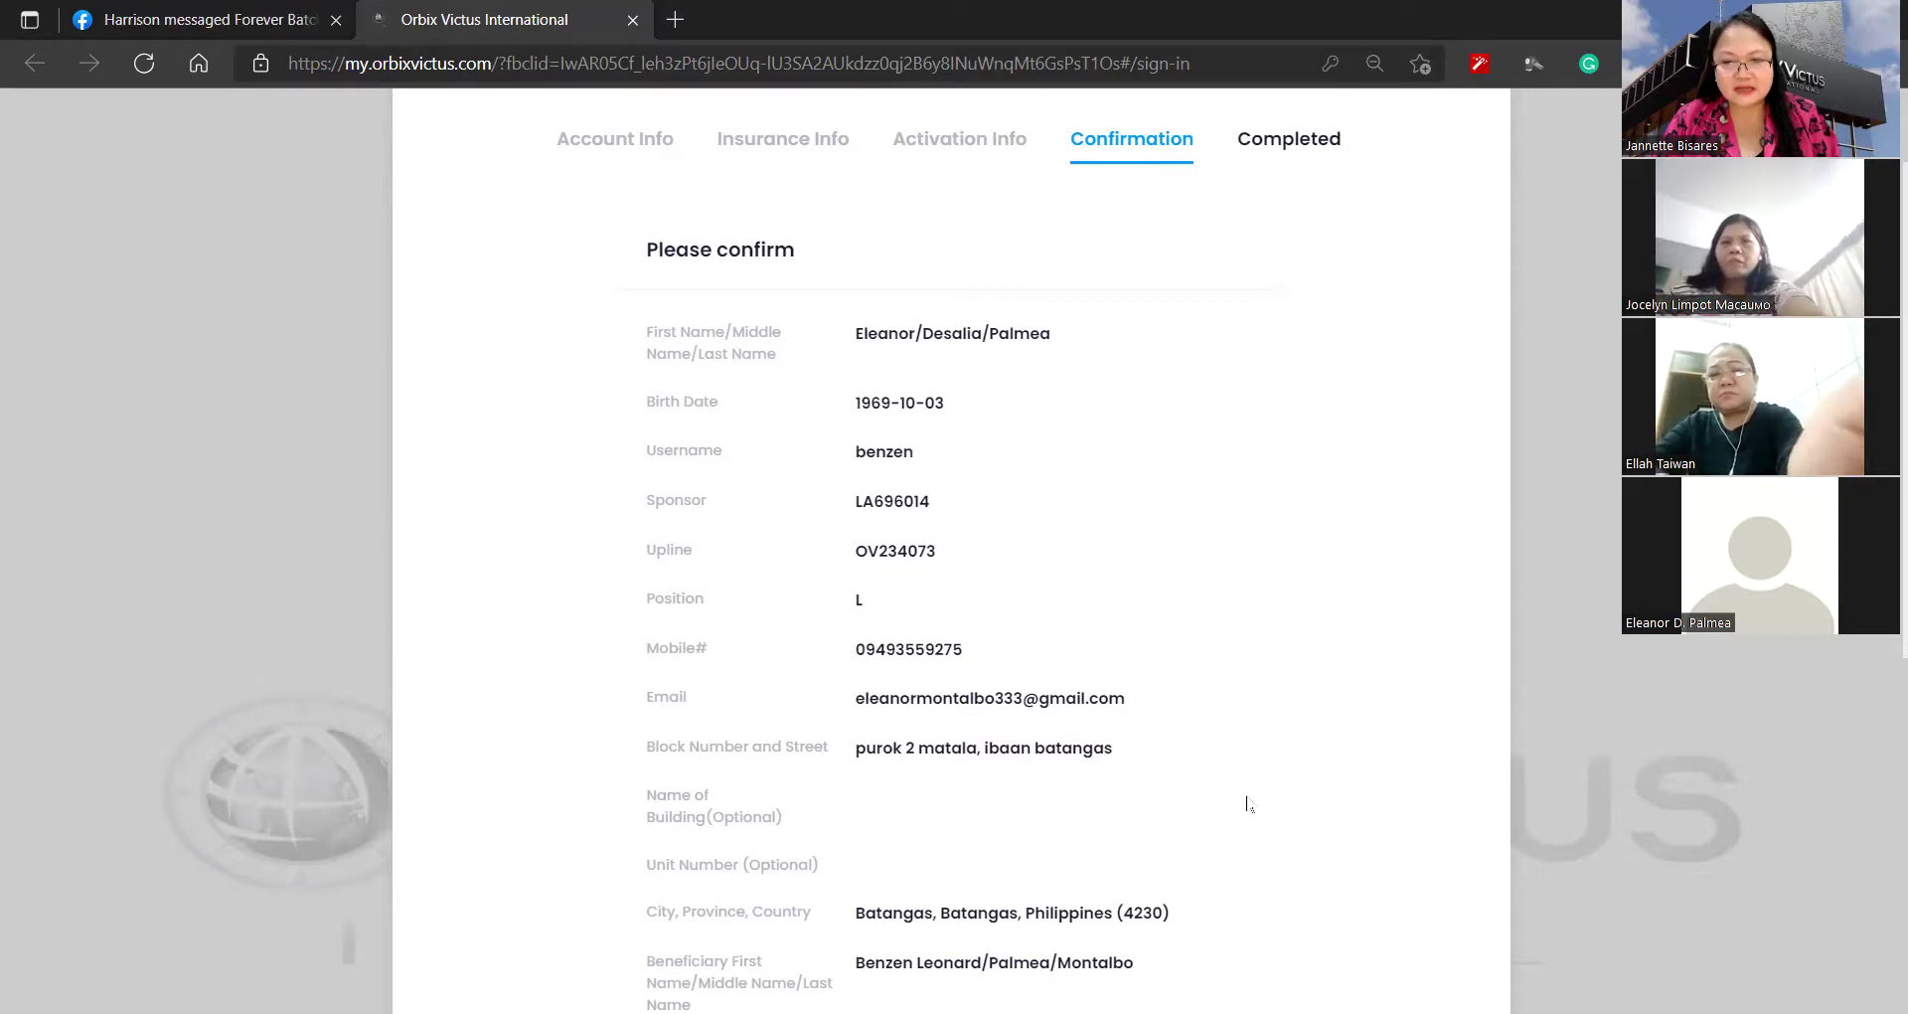
{"action": "scroll", "coordinate": [1249, 800], "scroll_direction": "down", "scroll_amount": 1}
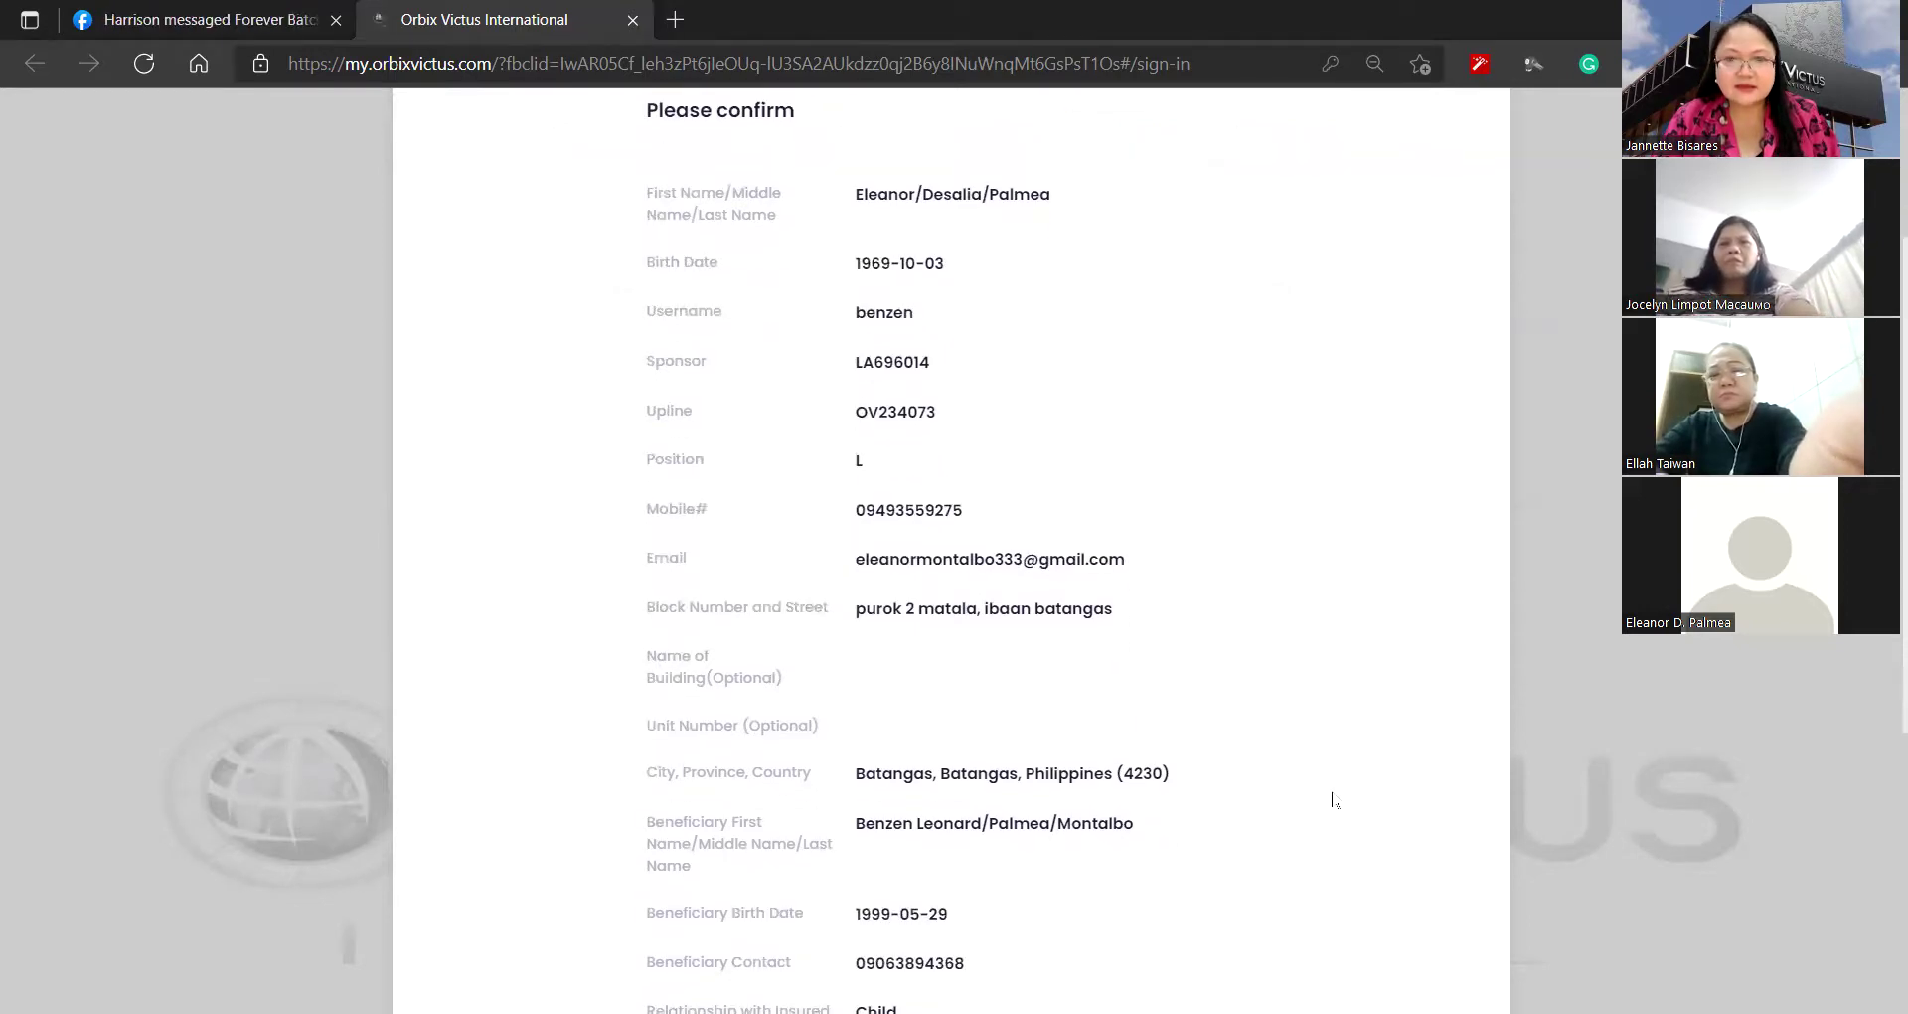
{"action": "scroll", "coordinate": [1330, 800], "scroll_direction": "up", "scroll_amount": 1}
{"action": "scroll", "coordinate": [1334, 800], "scroll_direction": "down", "scroll_amount": 1}
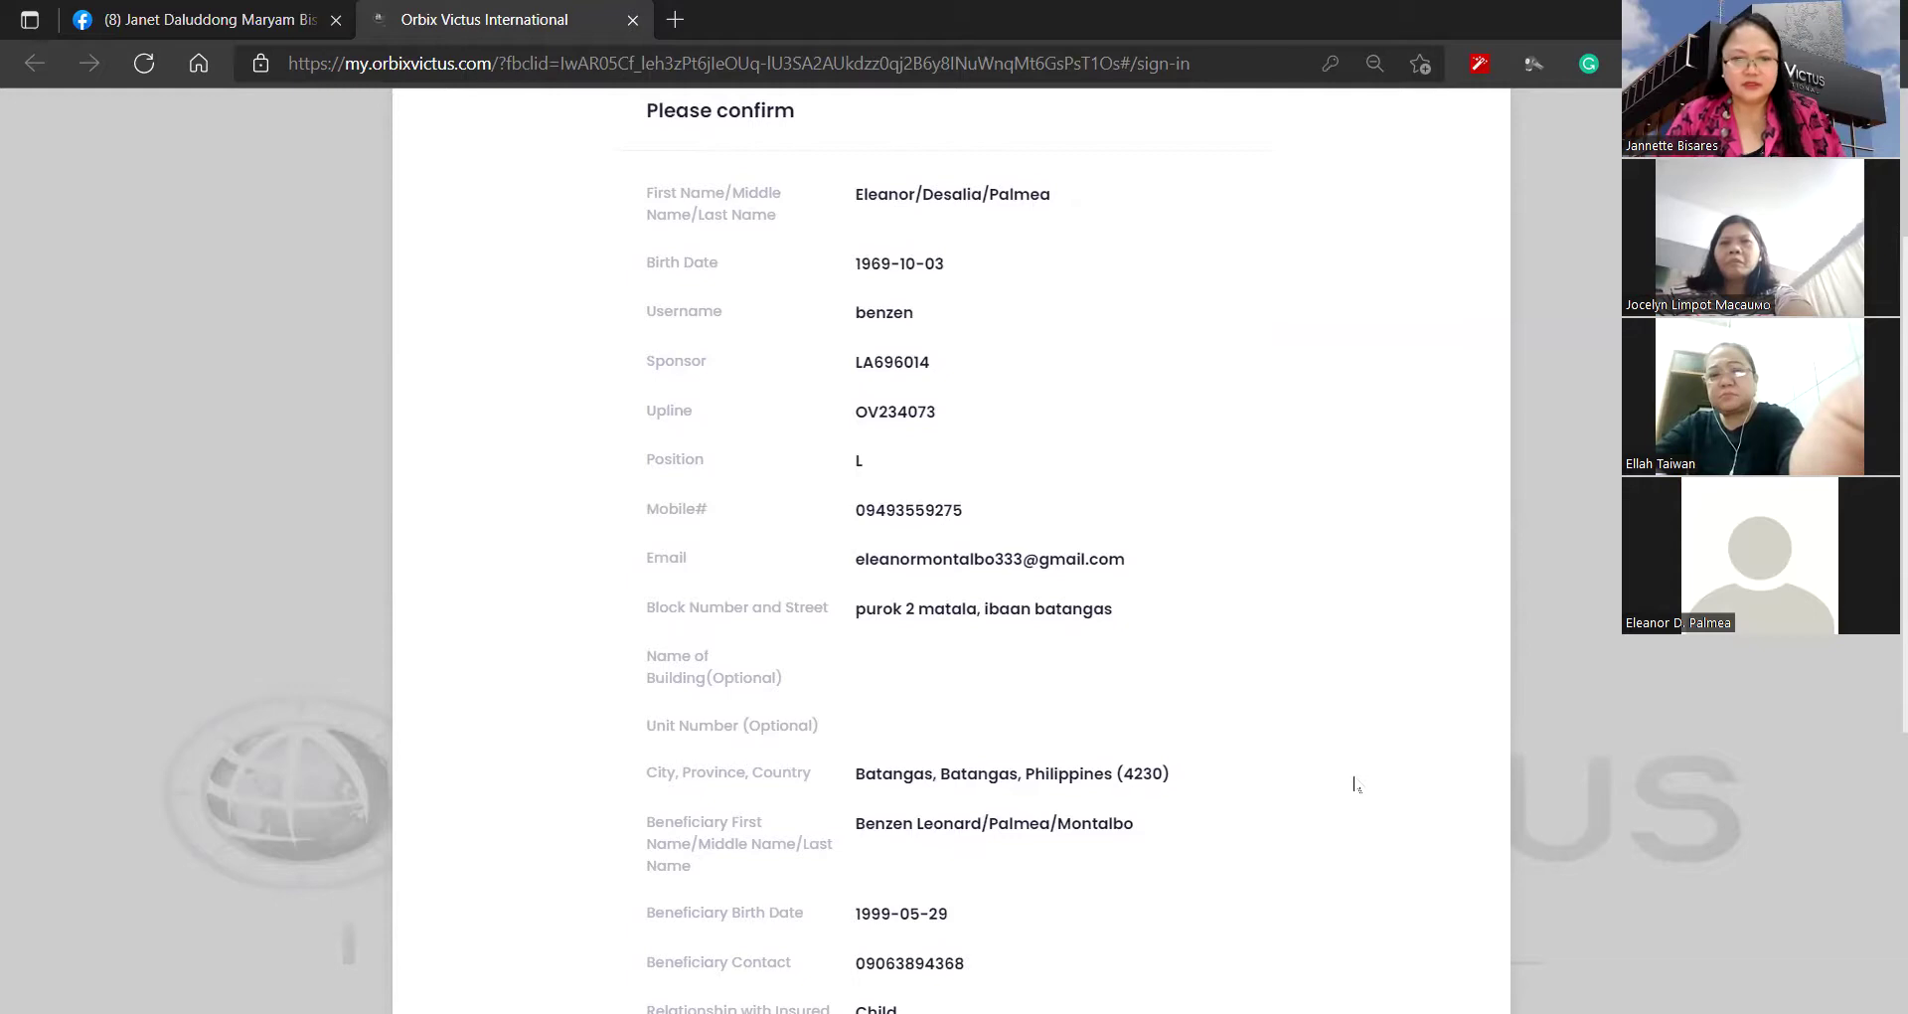
{"action": "scroll", "coordinate": [1355, 781], "scroll_direction": "down", "scroll_amount": 4}
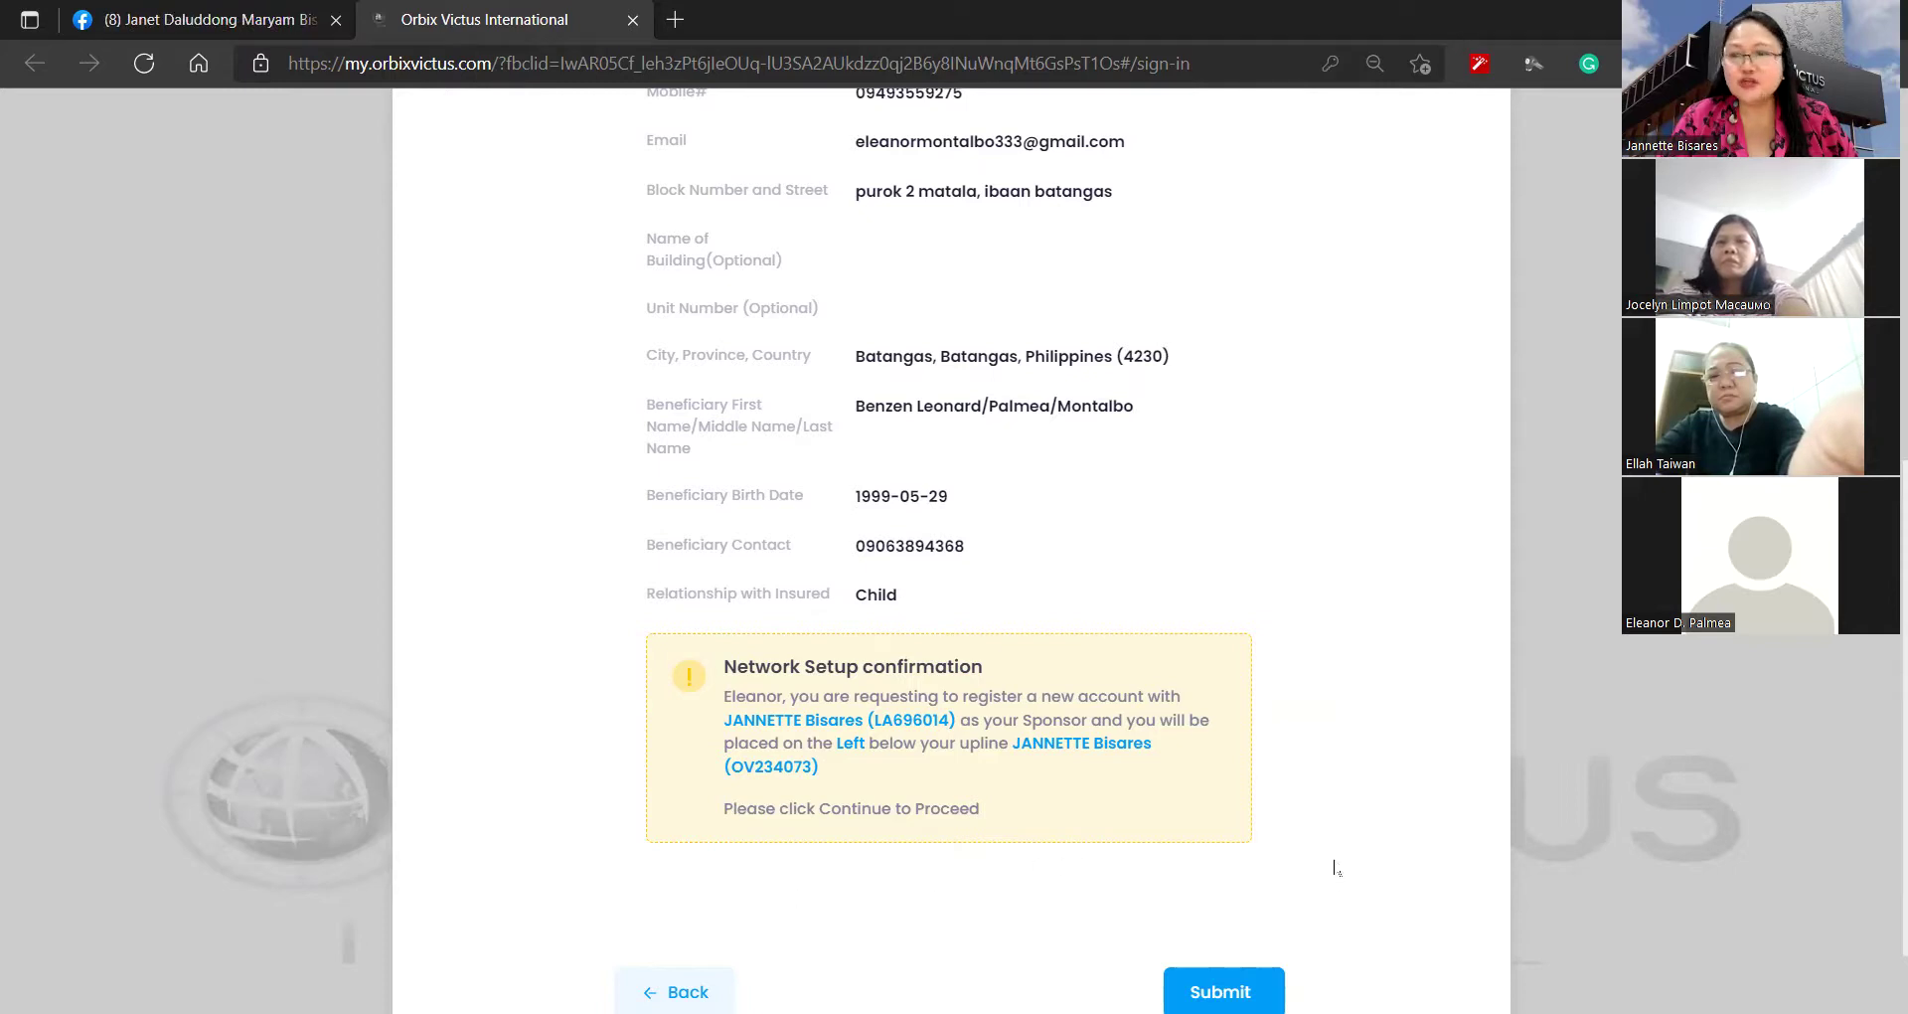
{"action": "scroll", "coordinate": [1372, 736], "scroll_direction": "down", "scroll_amount": 2}
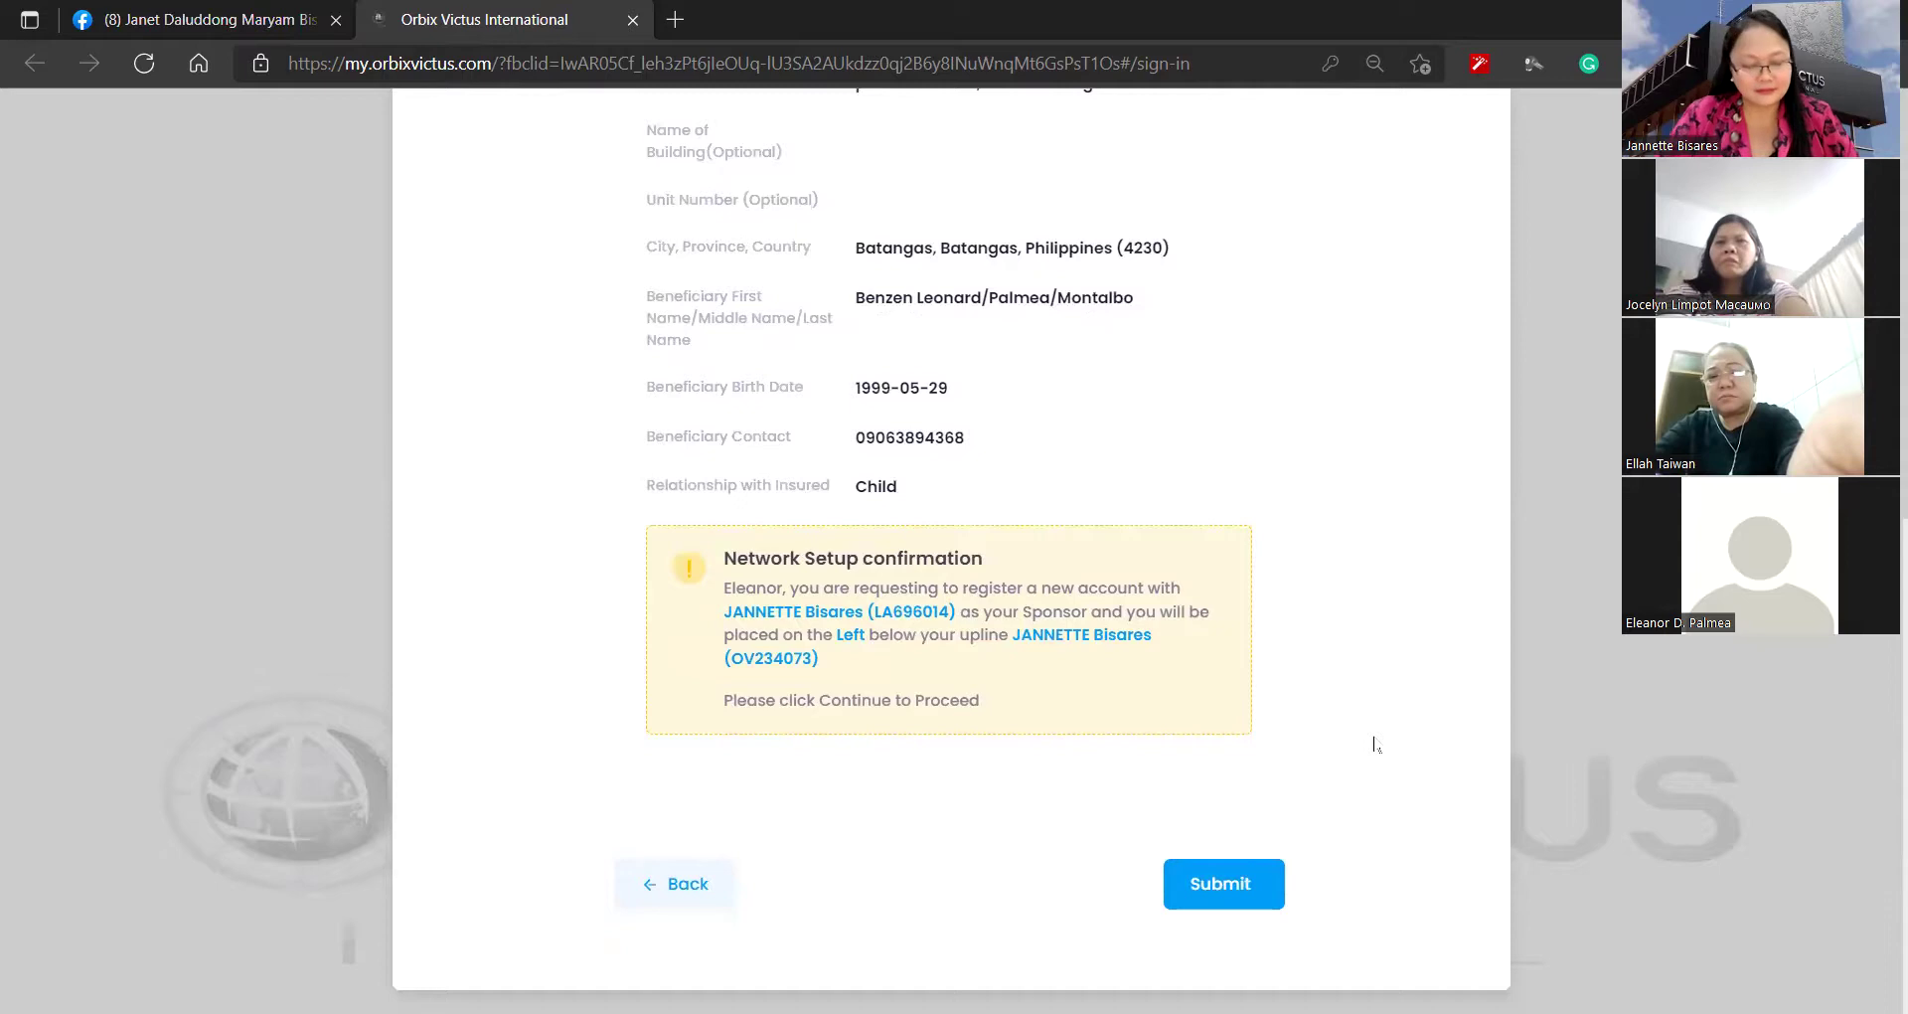
{"action": "left_click", "coordinate": [1222, 897]}
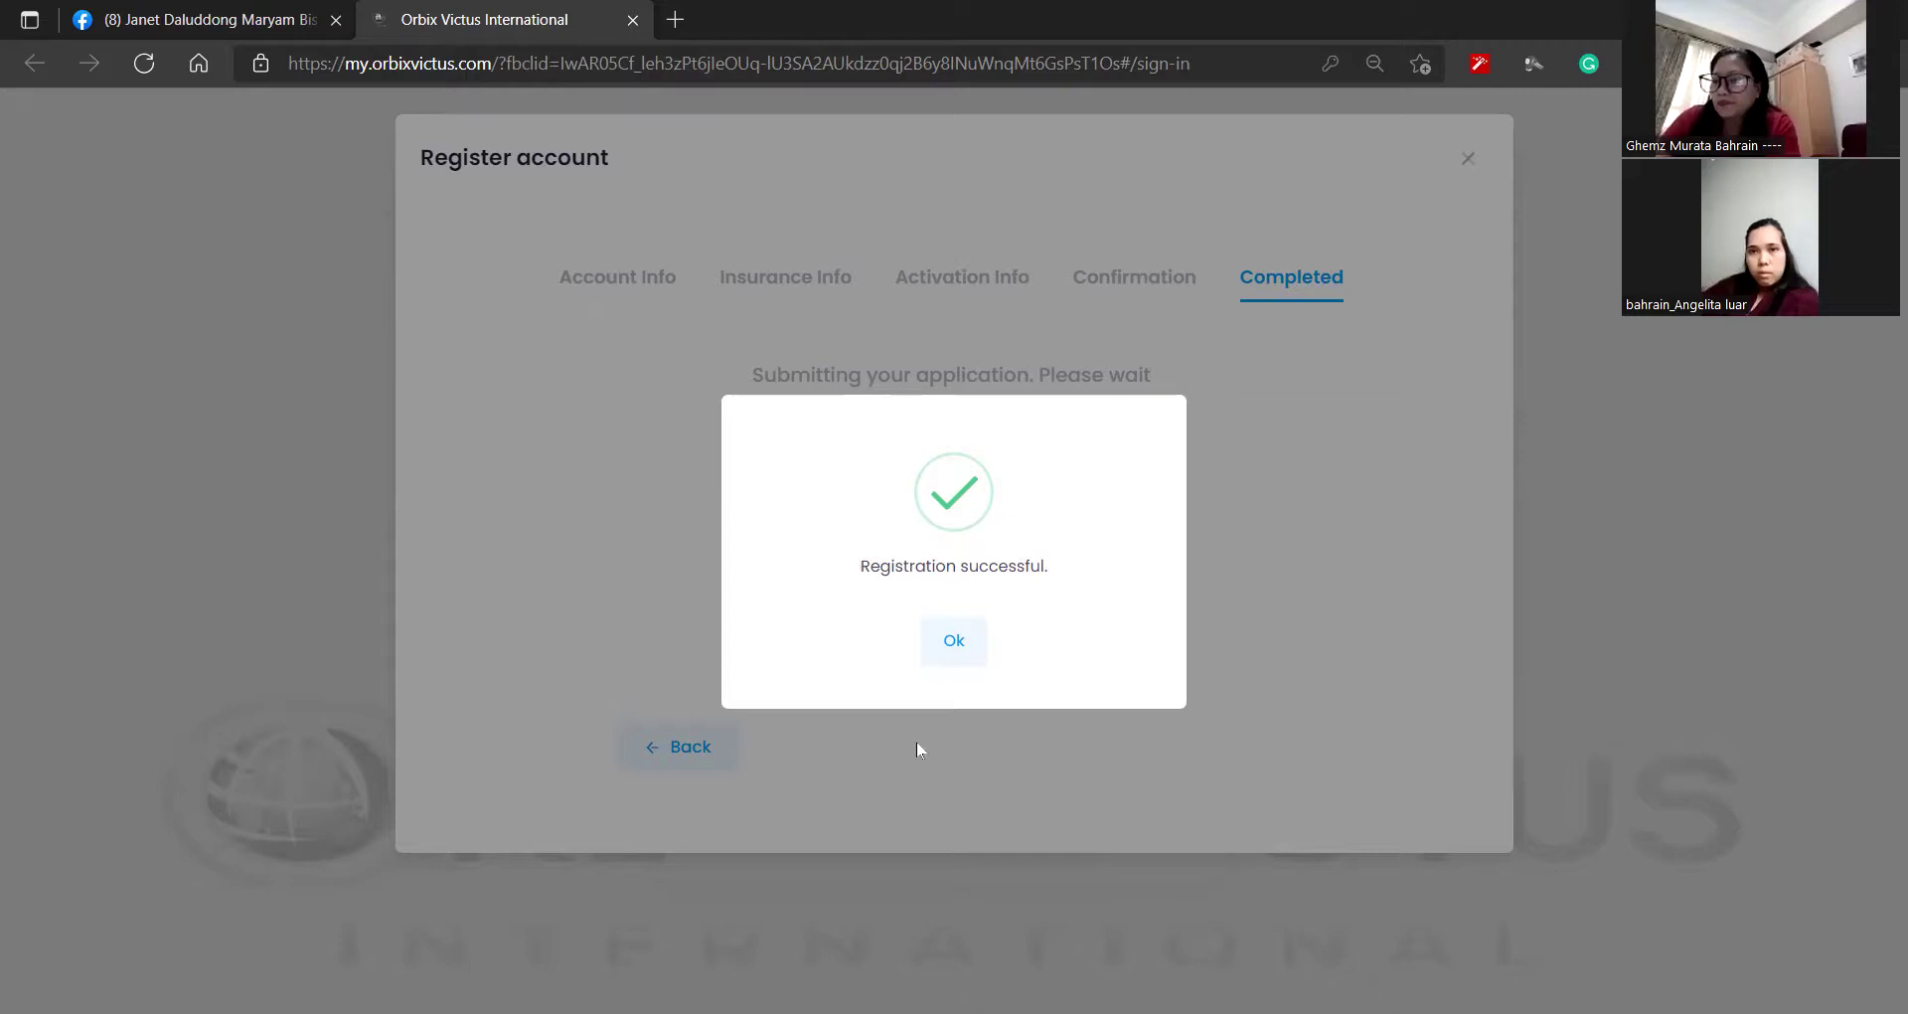
Confirm the 'Registration successful' message to return to the Sign In page.
{"action": "left_click", "coordinate": [954, 641]}
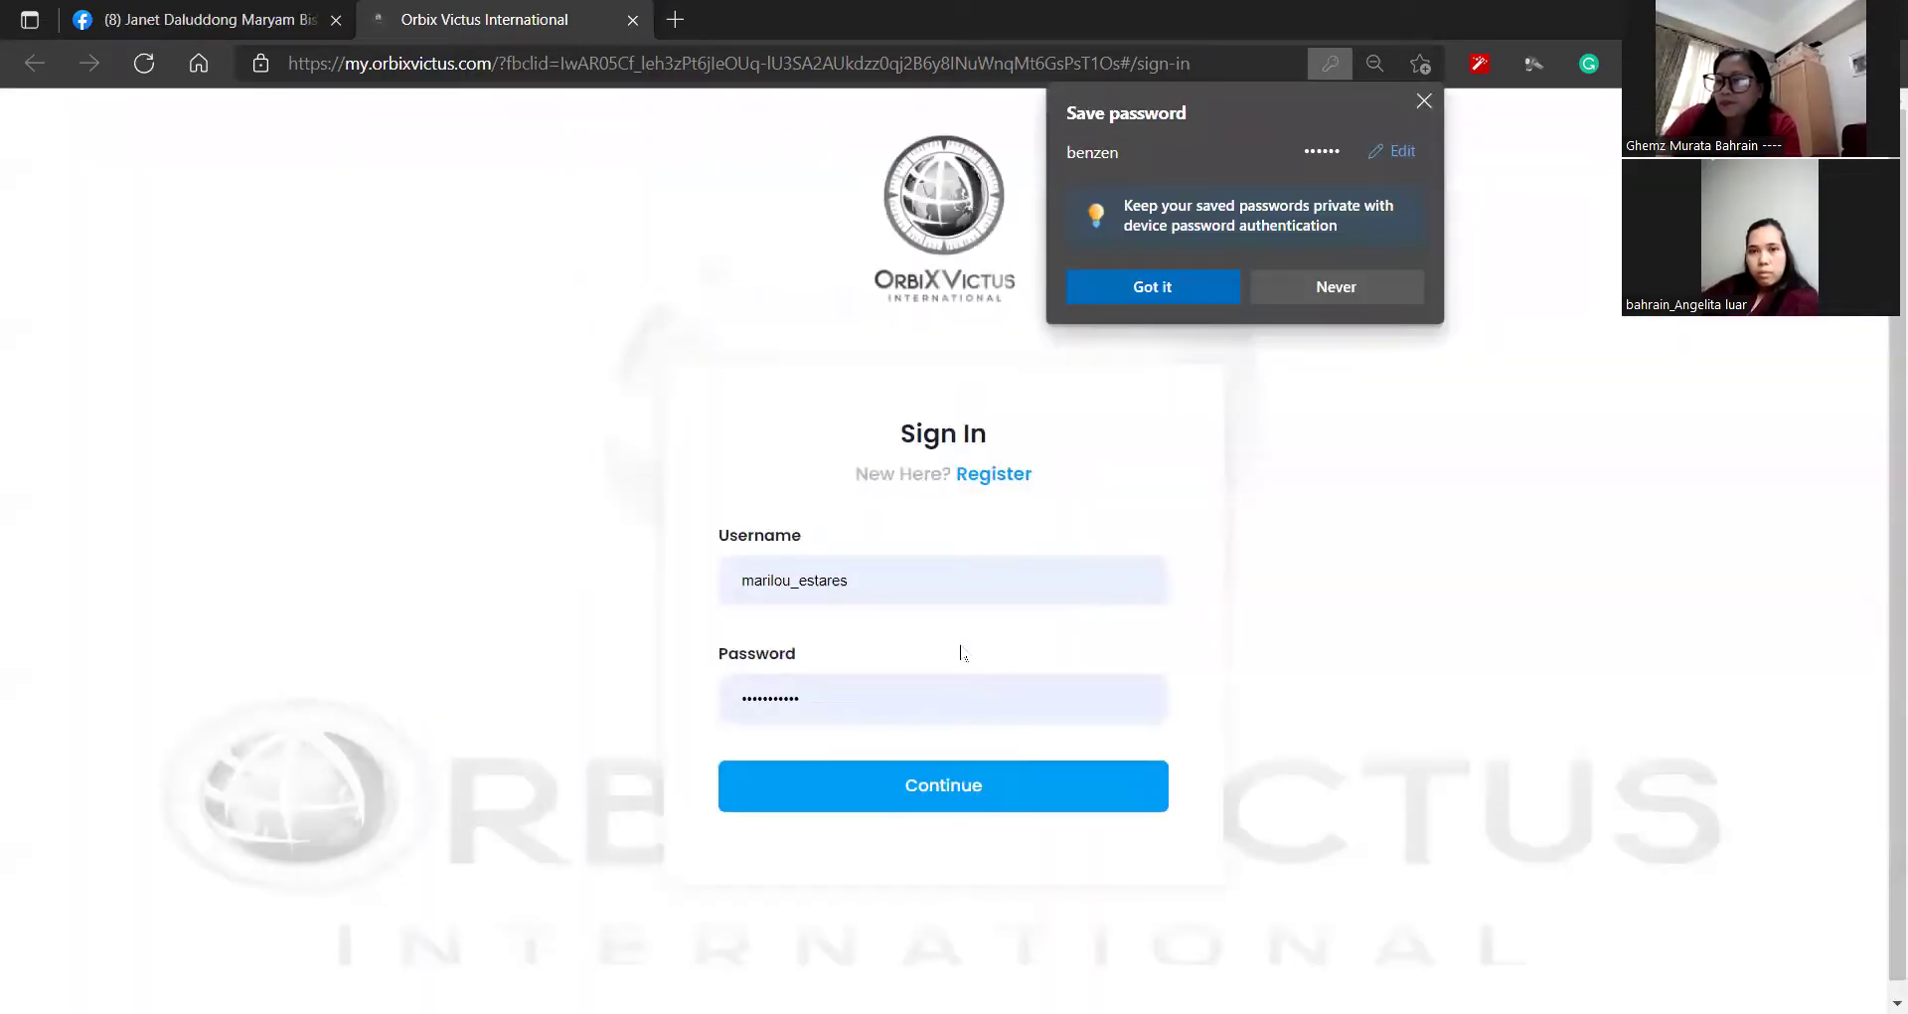
Save the new password in the browser and sign in to the newly registered account.
{"action": "left_click", "coordinate": [1145, 294]}
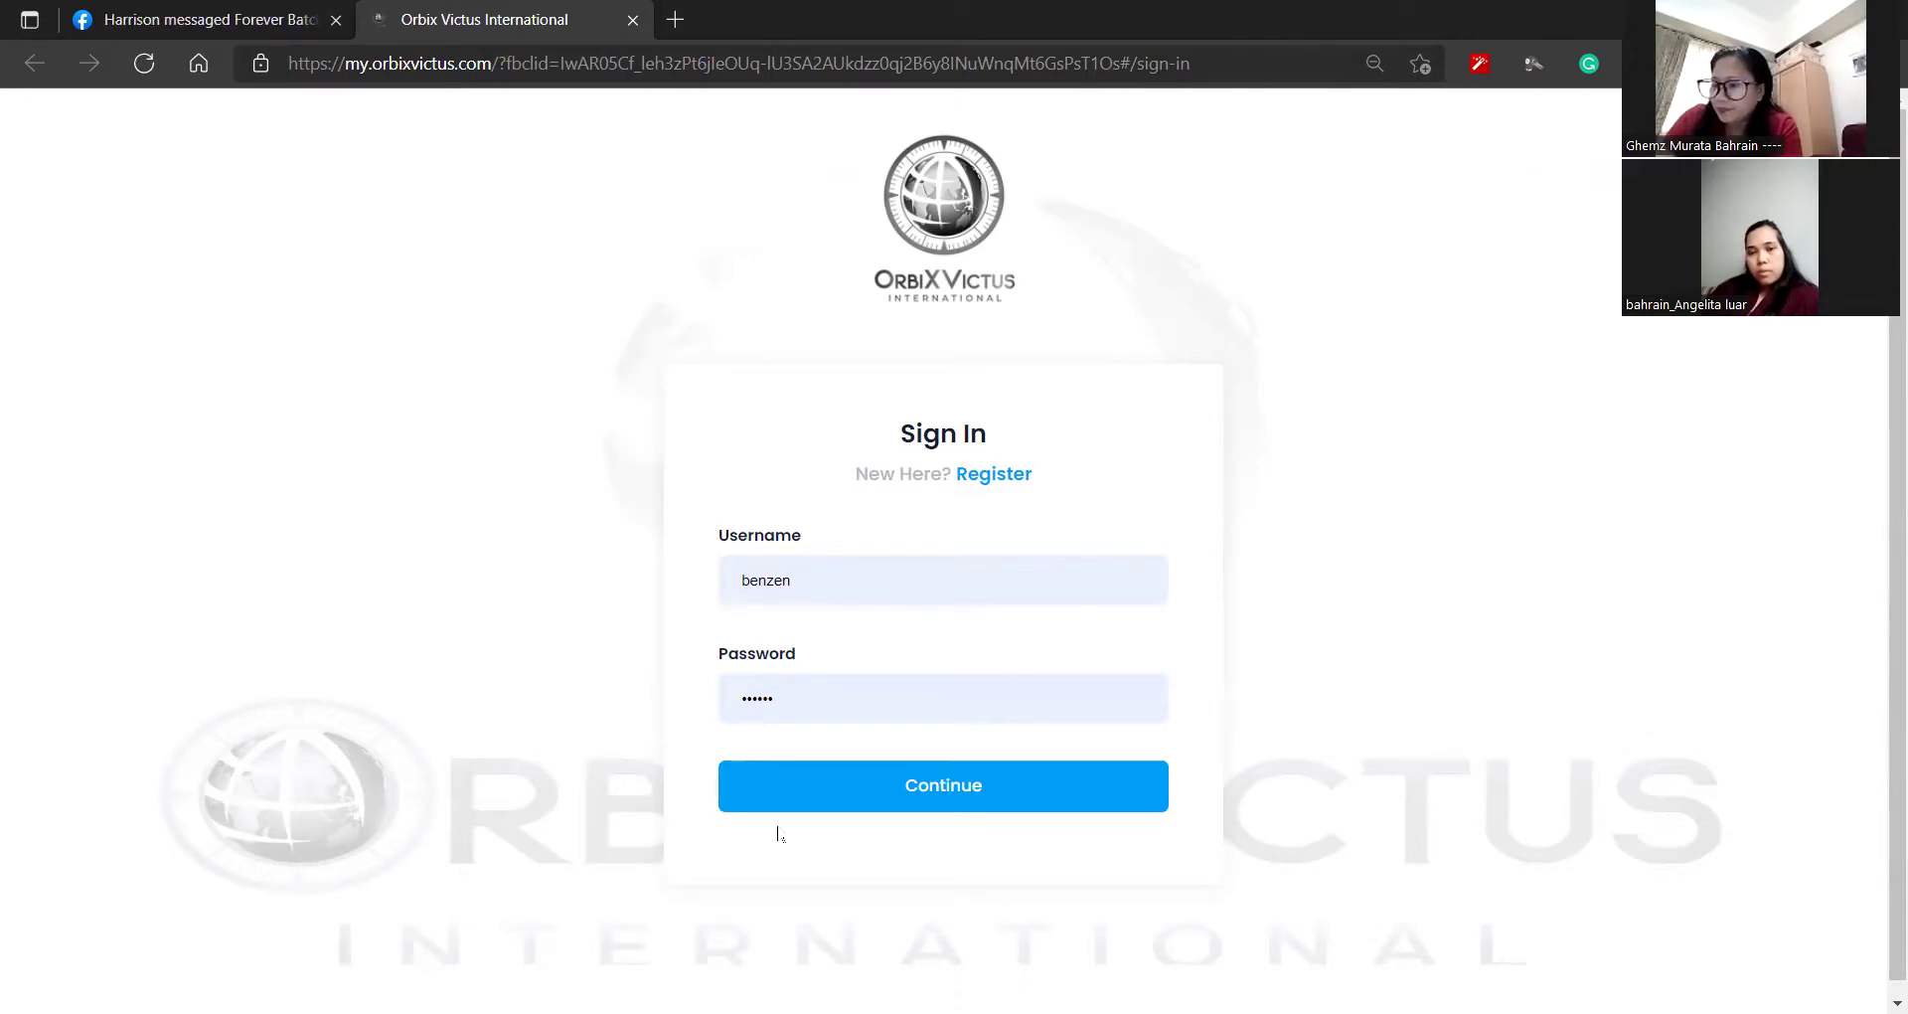
{"action": "left_click", "coordinate": [960, 795]}
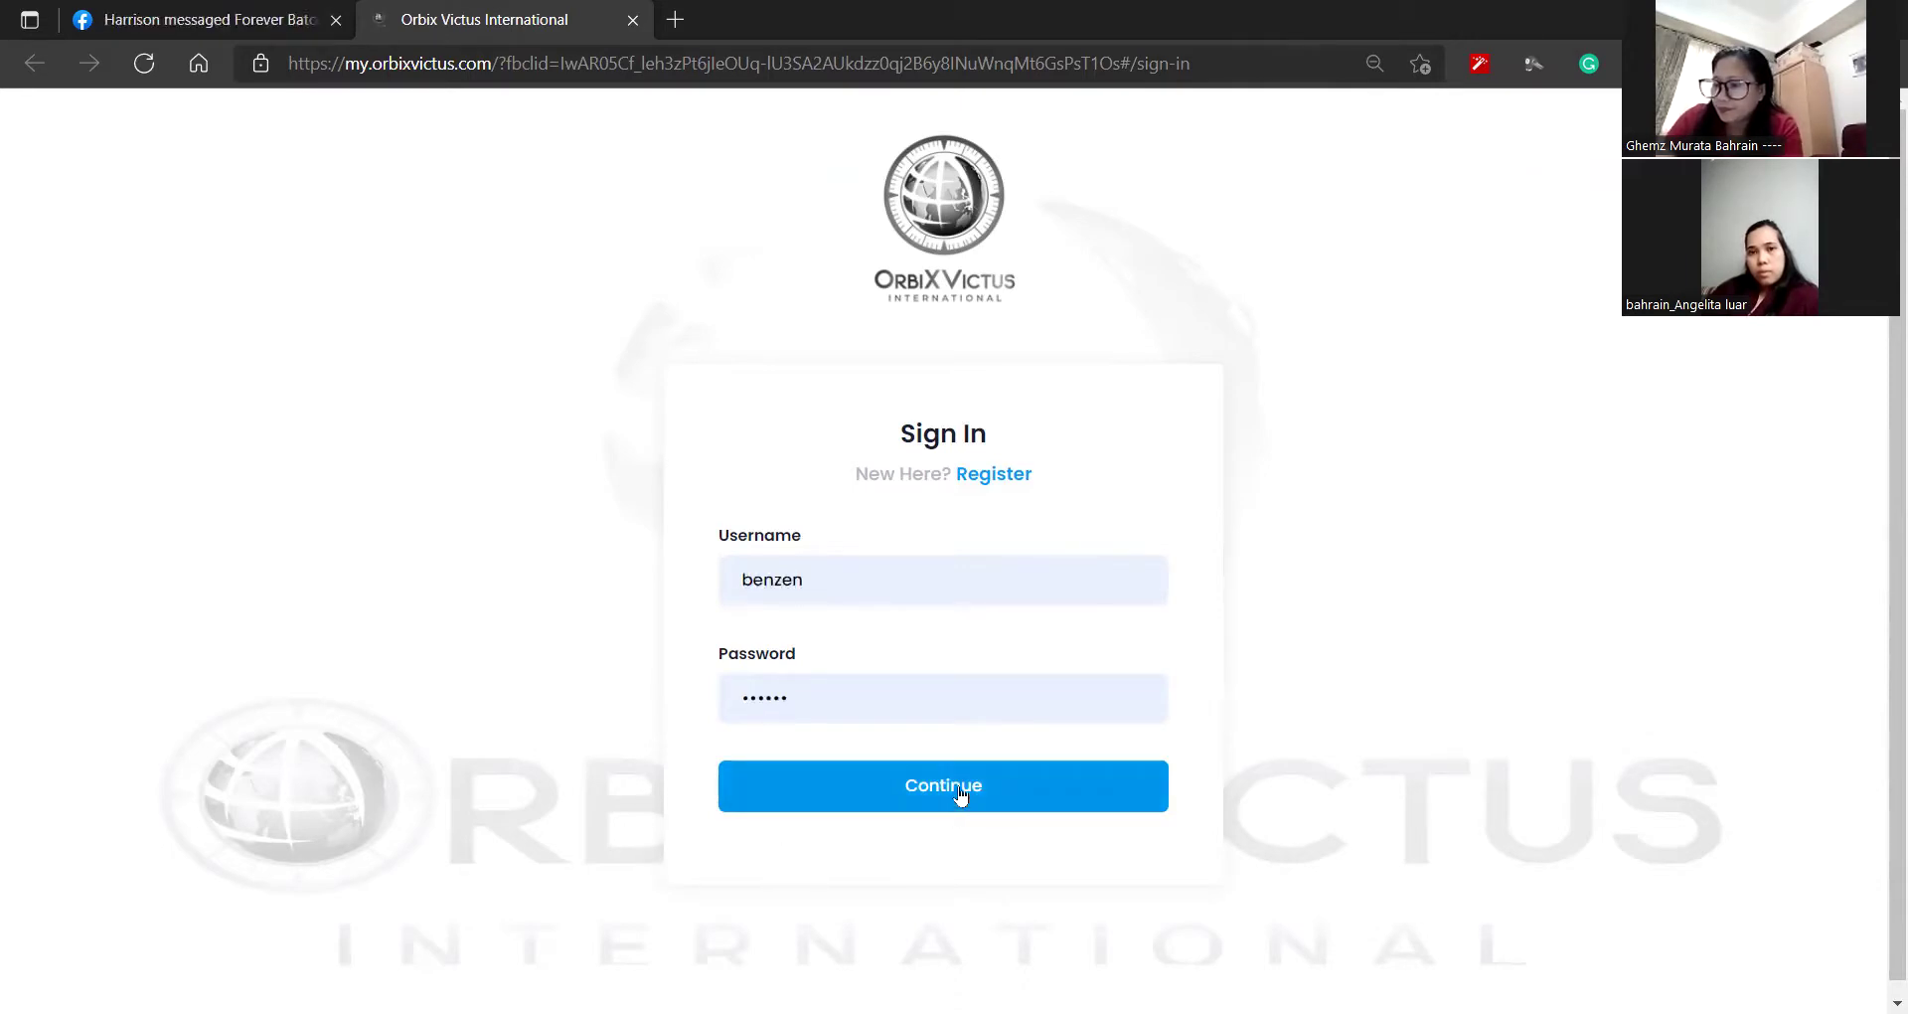
{"action": "left_click", "coordinate": [960, 795]}
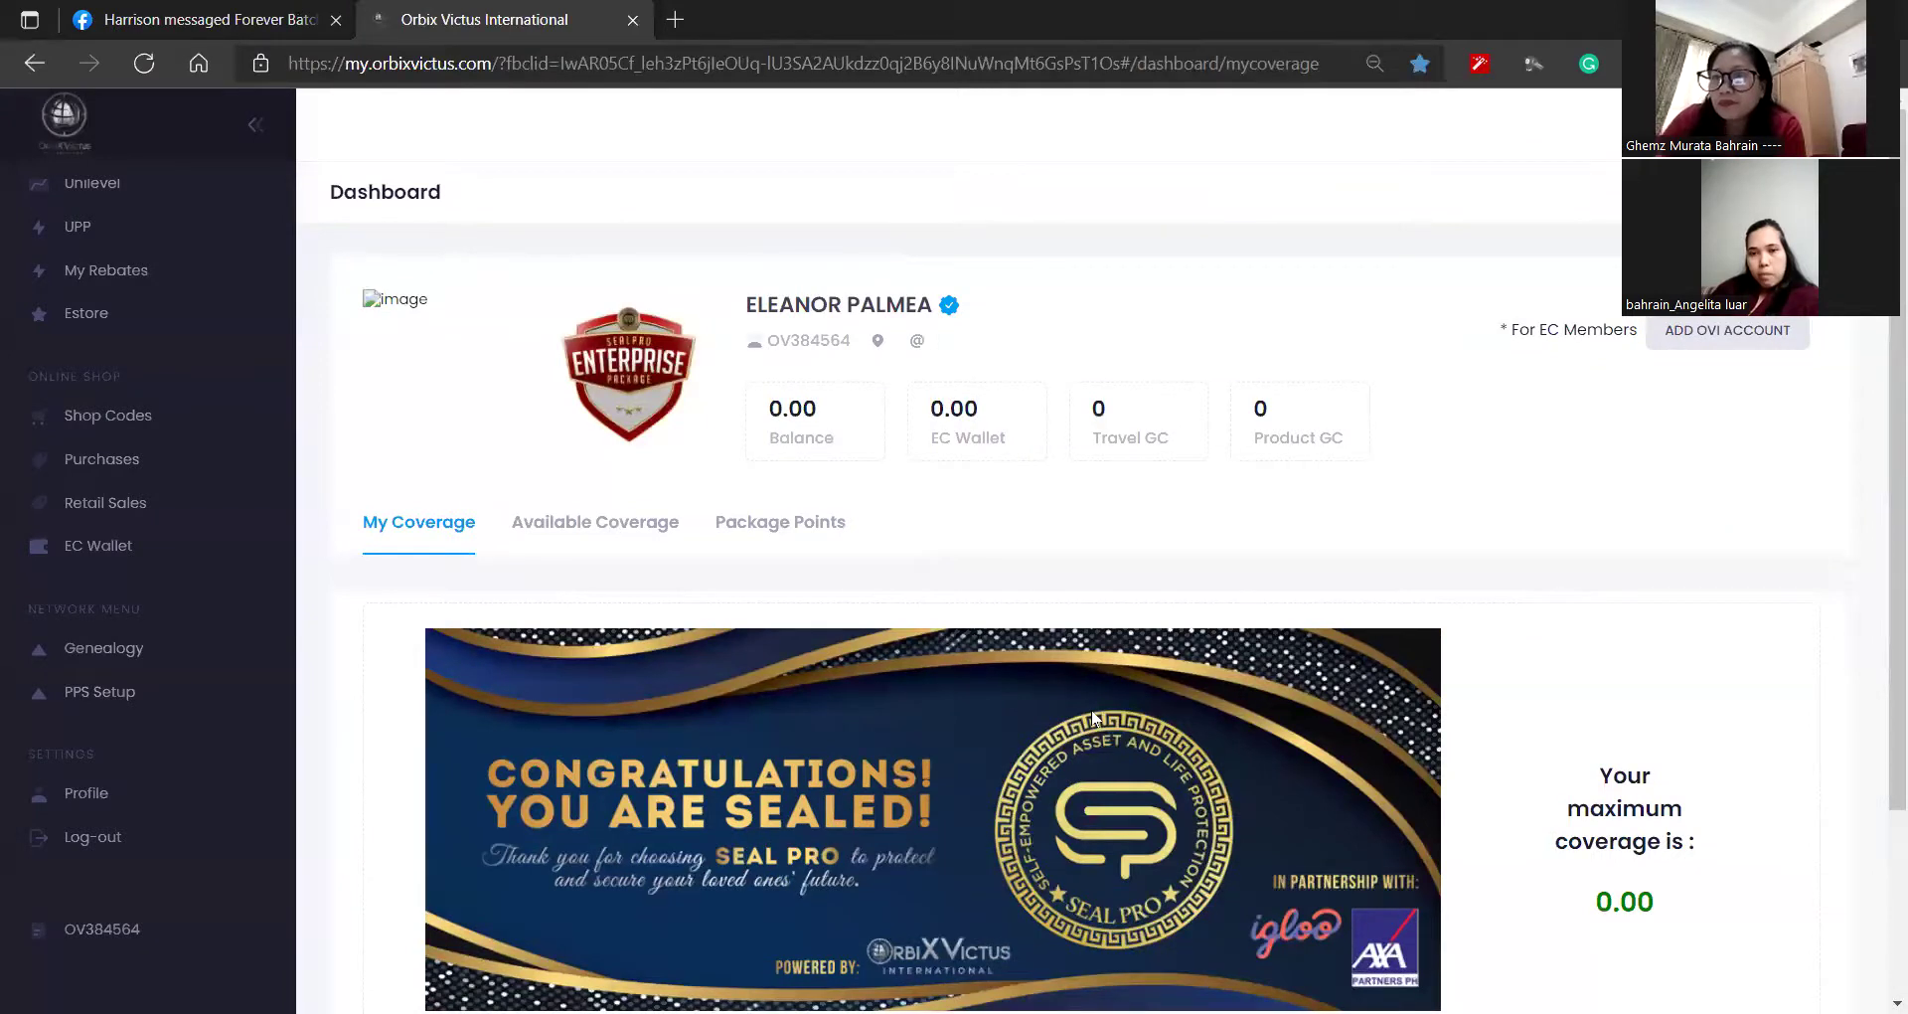
{"action": "scroll", "coordinate": [720, 632], "scroll_direction": "down", "scroll_amount": 3}
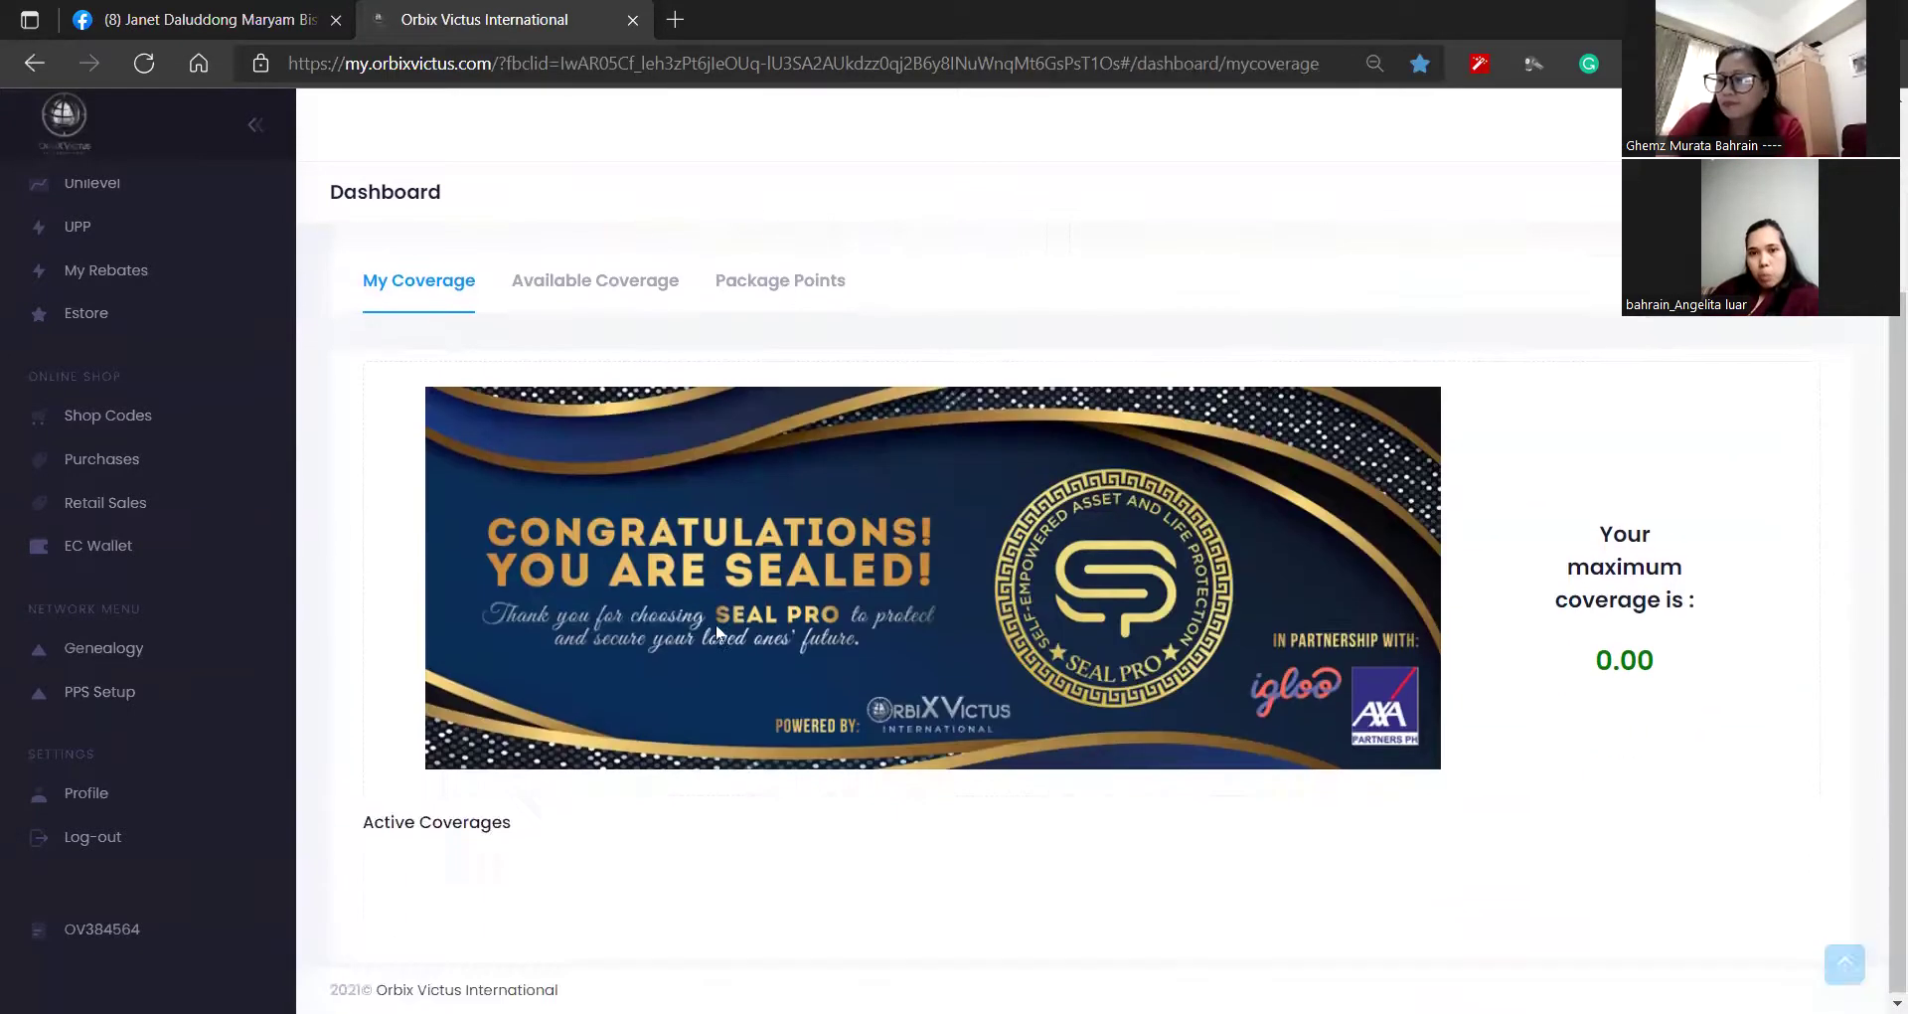
{"action": "scroll", "coordinate": [715, 635], "scroll_direction": "up", "scroll_amount": 3}
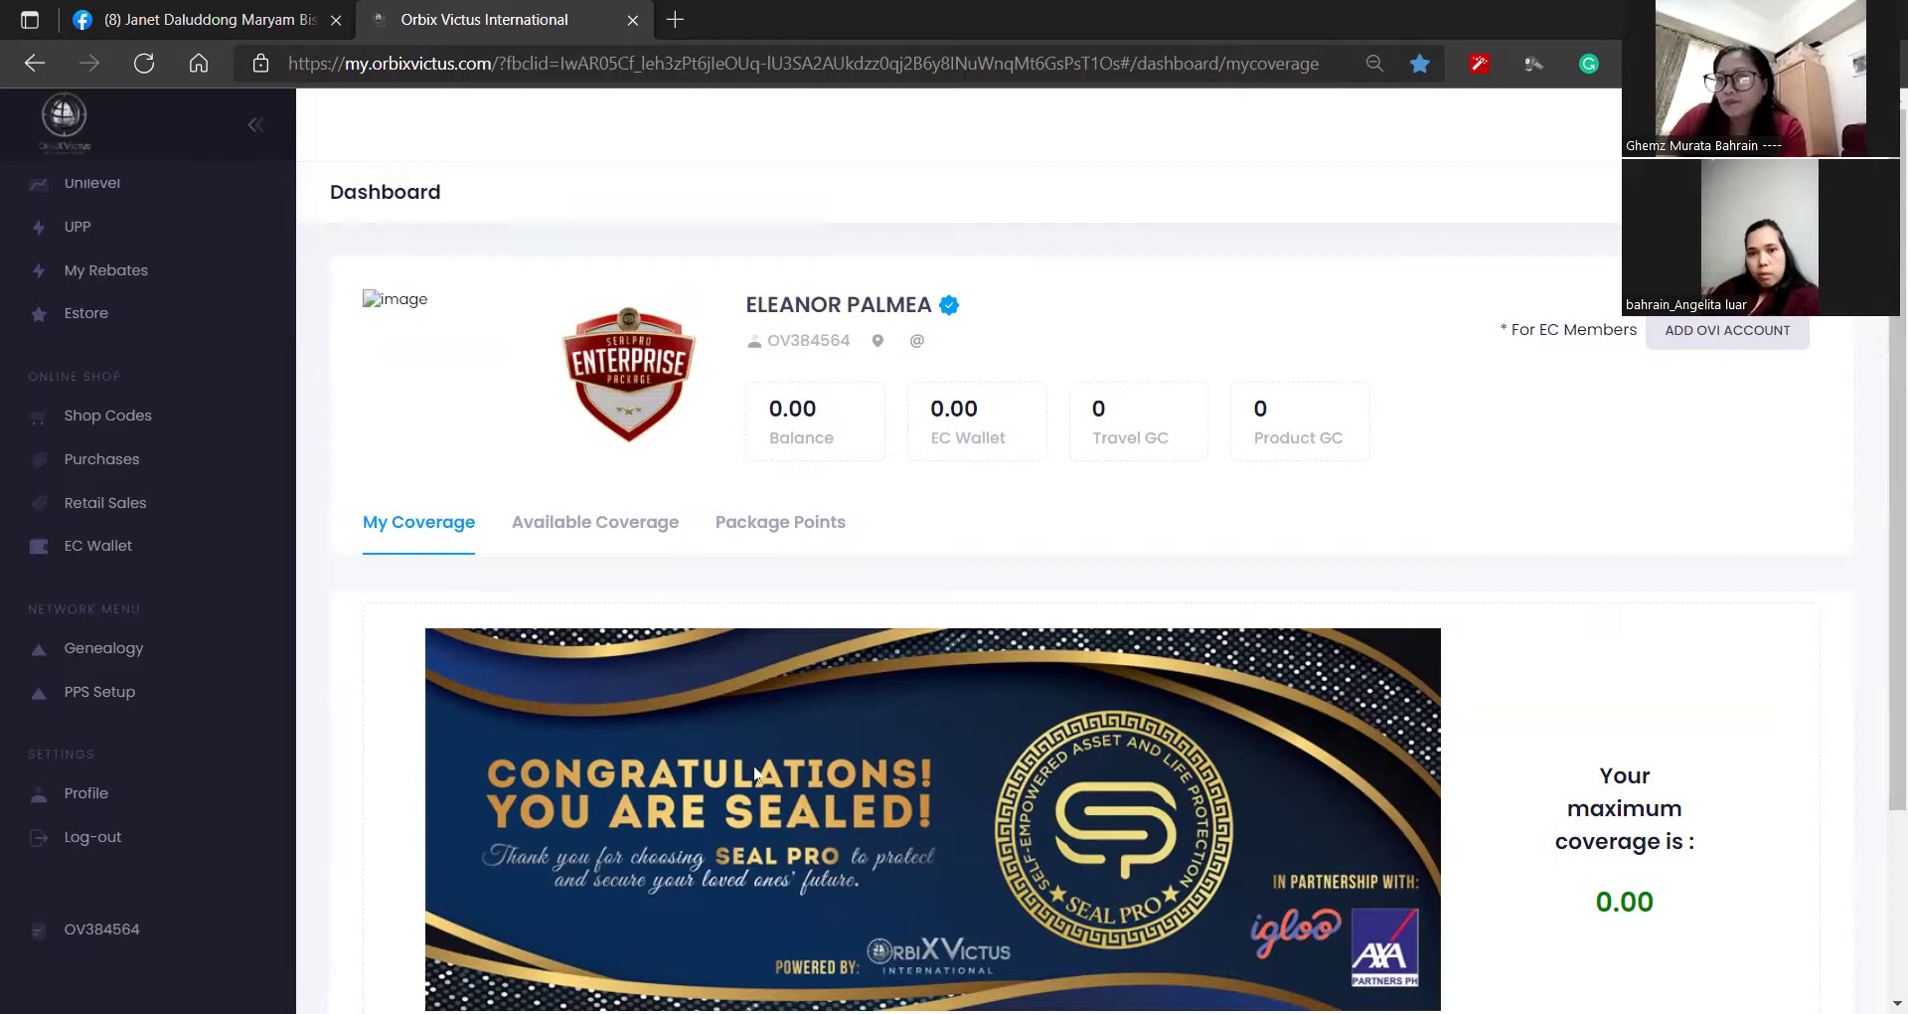
{"action": "scroll", "coordinate": [754, 763], "scroll_direction": "down", "scroll_amount": 1}
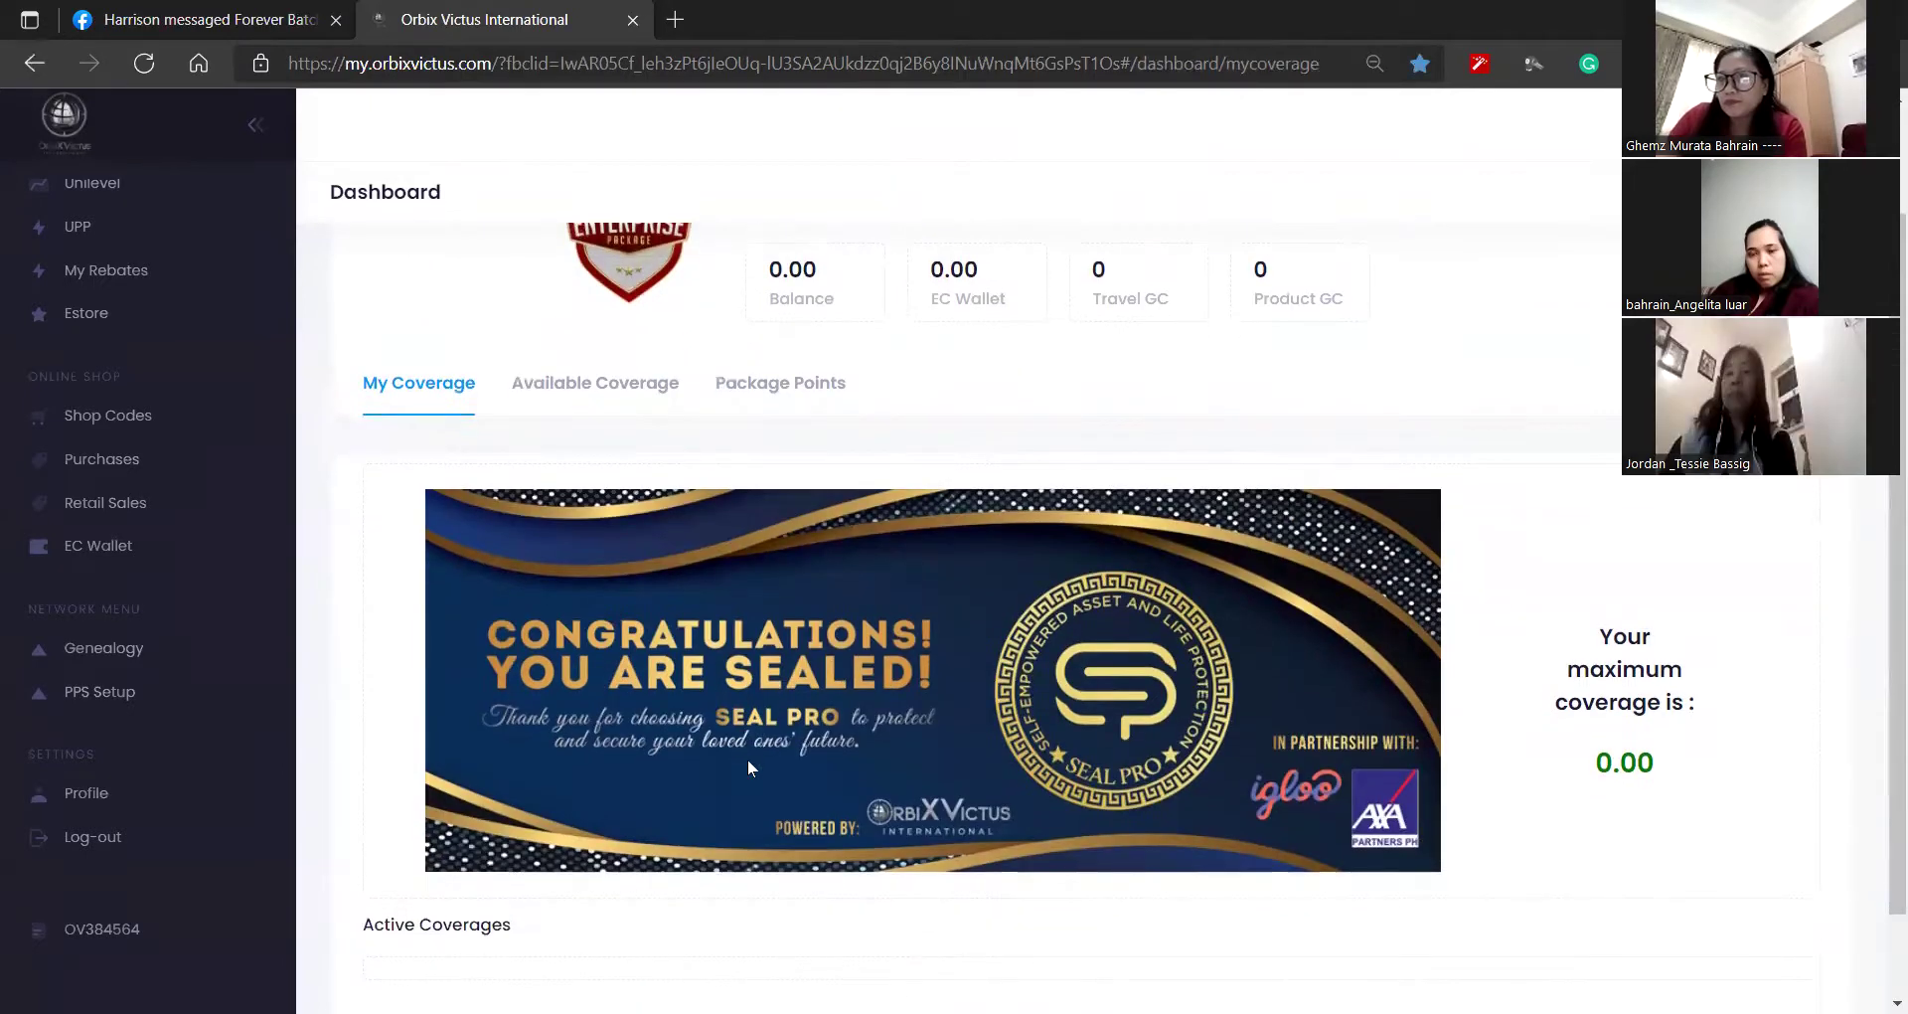
{"action": "scroll", "coordinate": [747, 760], "scroll_direction": "up", "scroll_amount": 1}
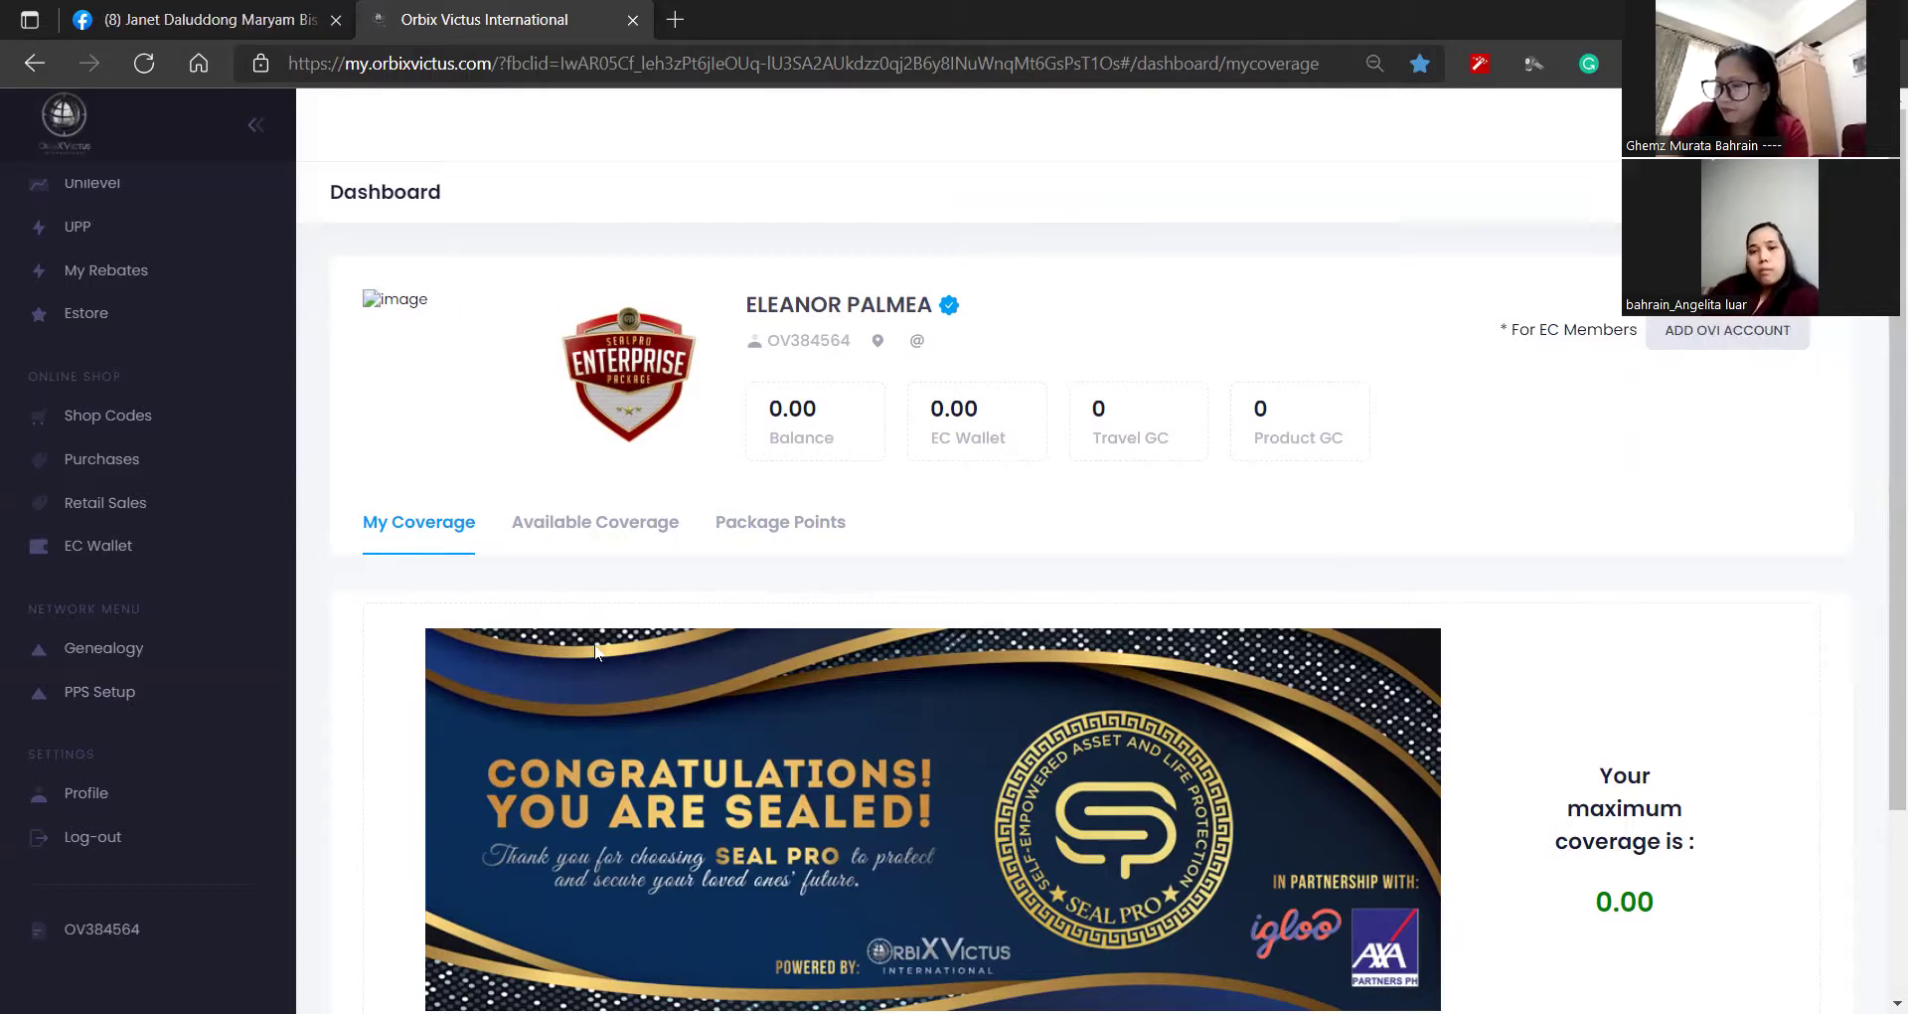
{"action": "scroll", "coordinate": [616, 686], "scroll_direction": "down", "scroll_amount": 3}
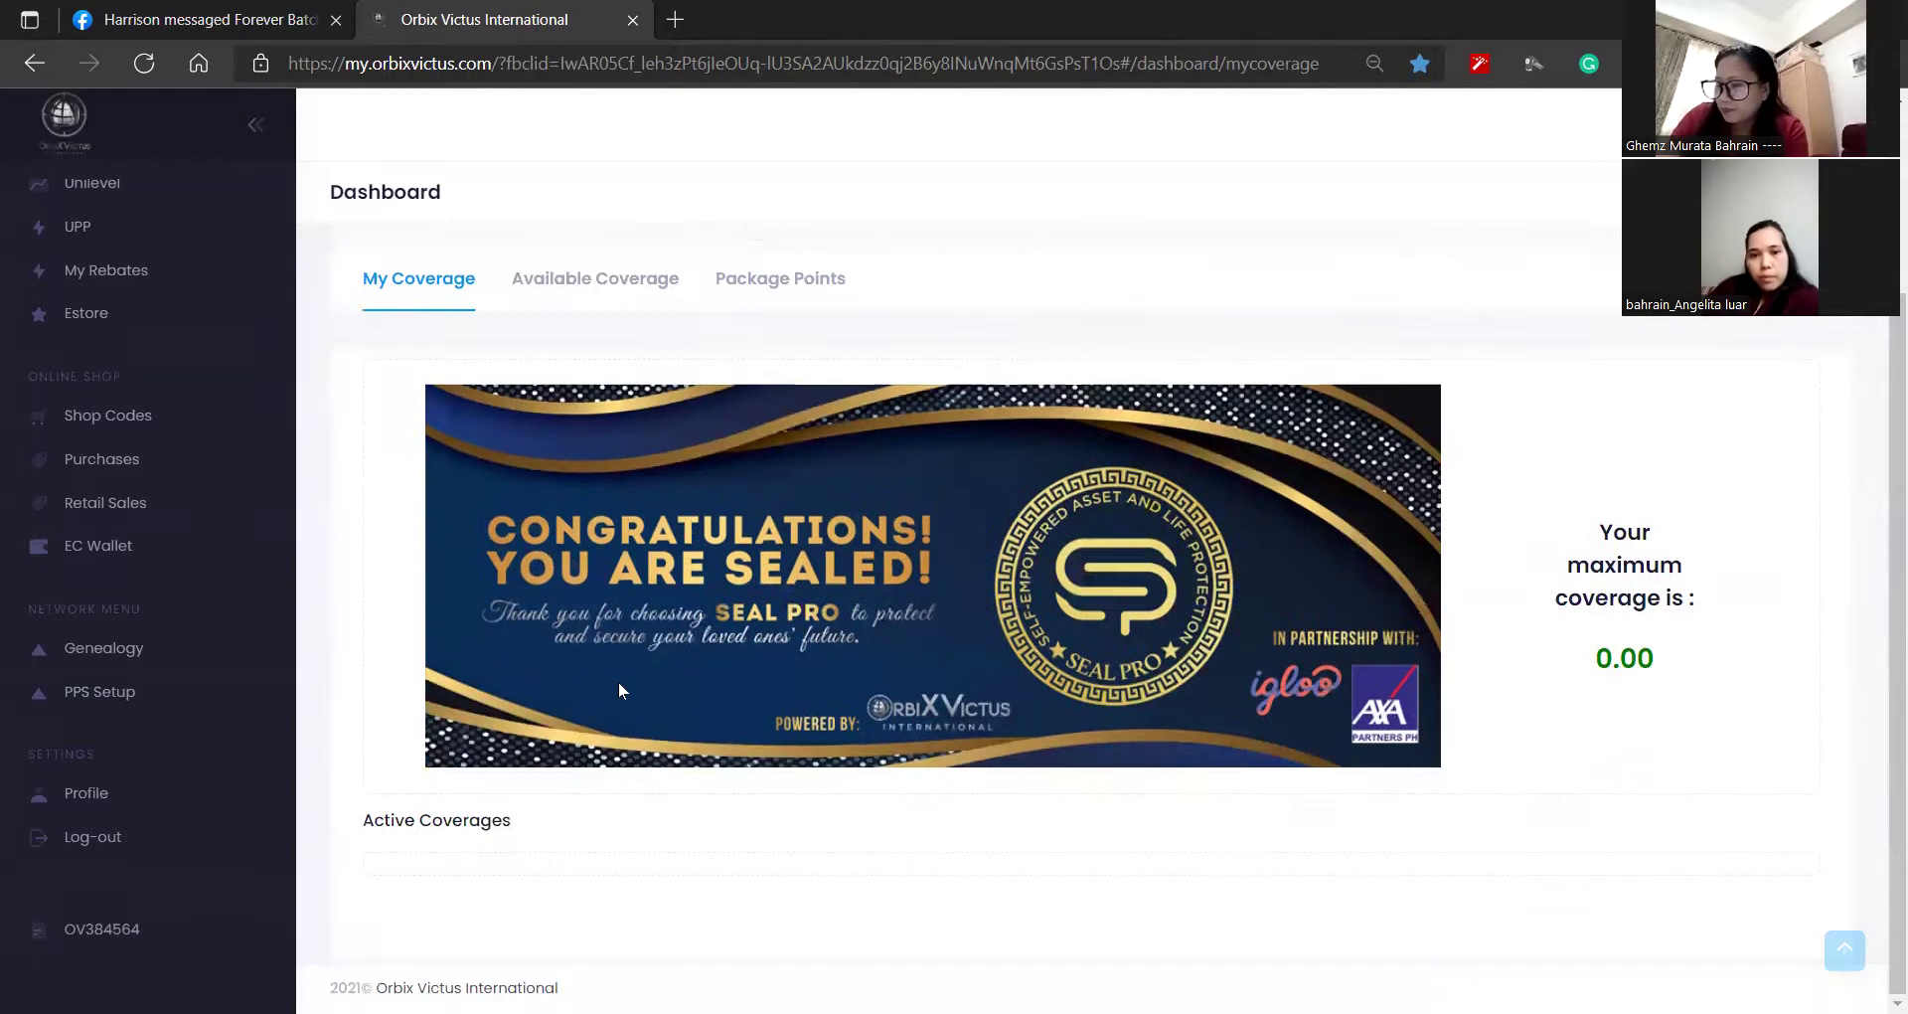
{"action": "scroll", "coordinate": [617, 681], "scroll_direction": "up", "scroll_amount": 3}
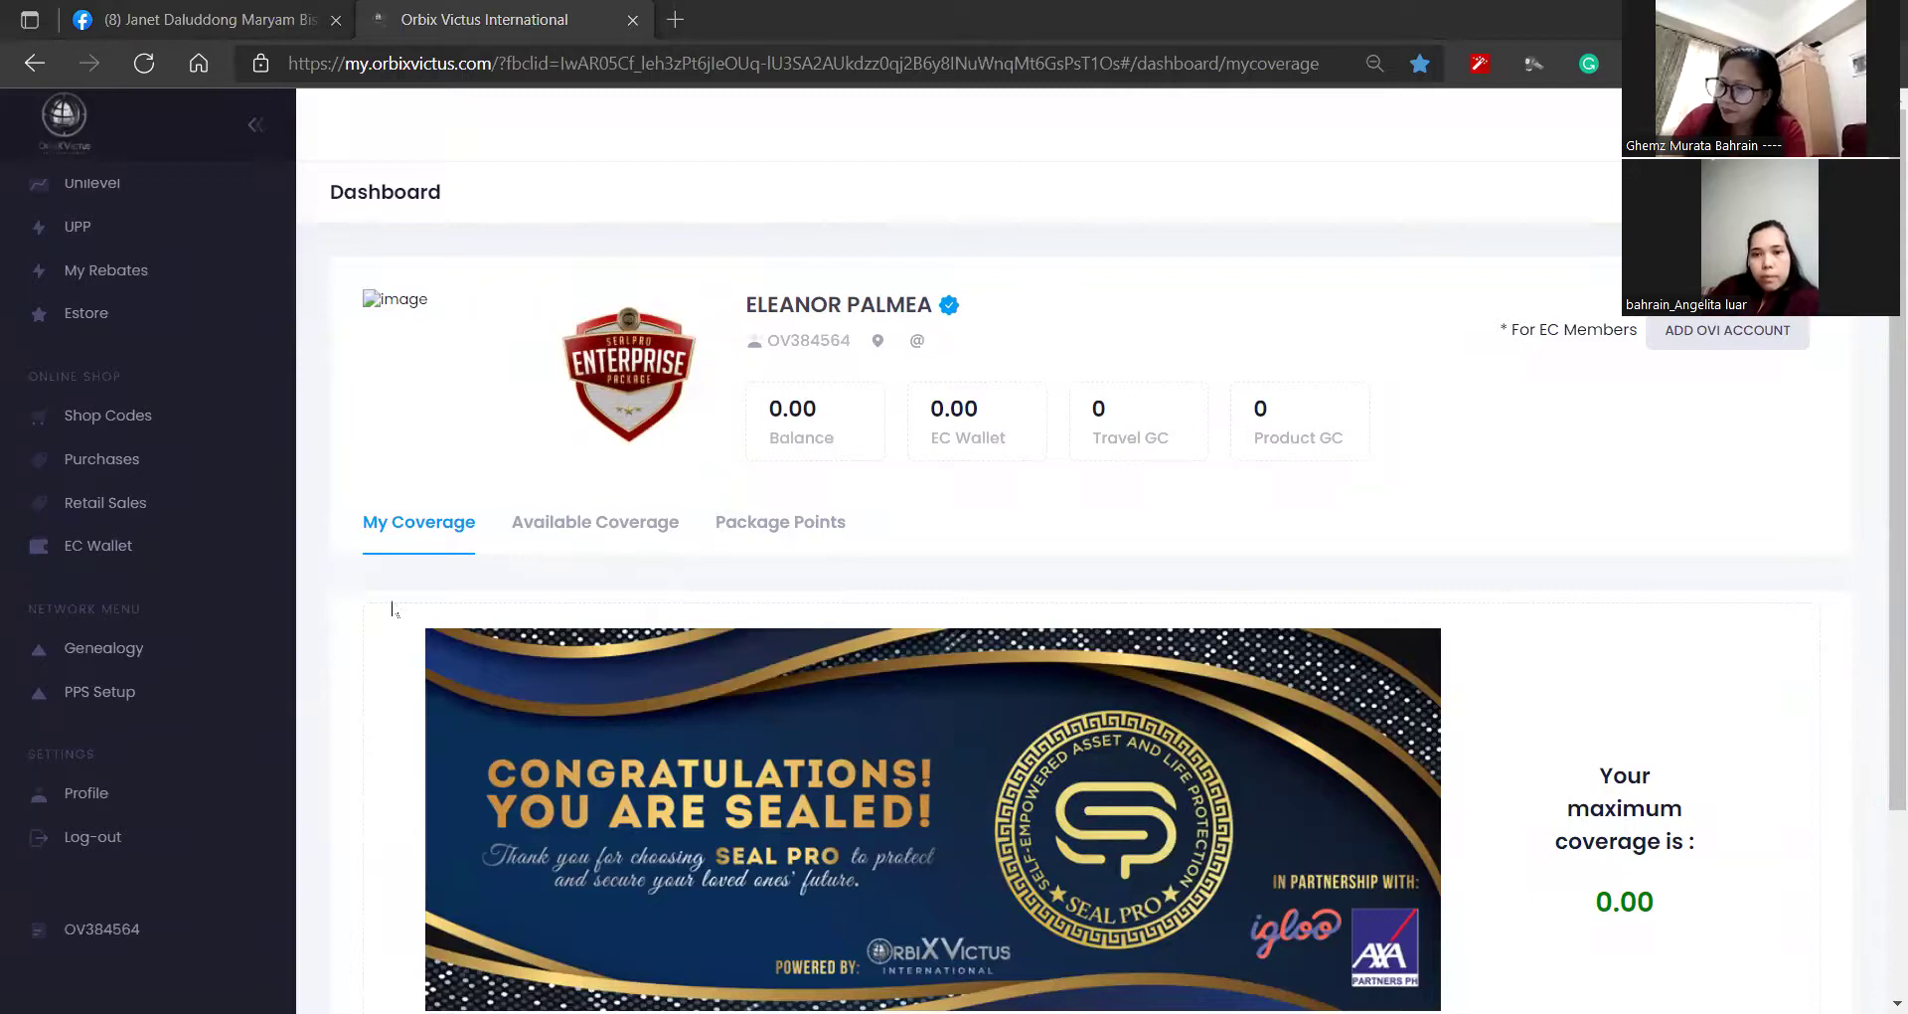
Review the Available Coverage packages (Bronze ₱3,000, Platinum ₱4,500, RepatCare ₱5,500) and the coverage table.
{"action": "left_click", "coordinate": [588, 536]}
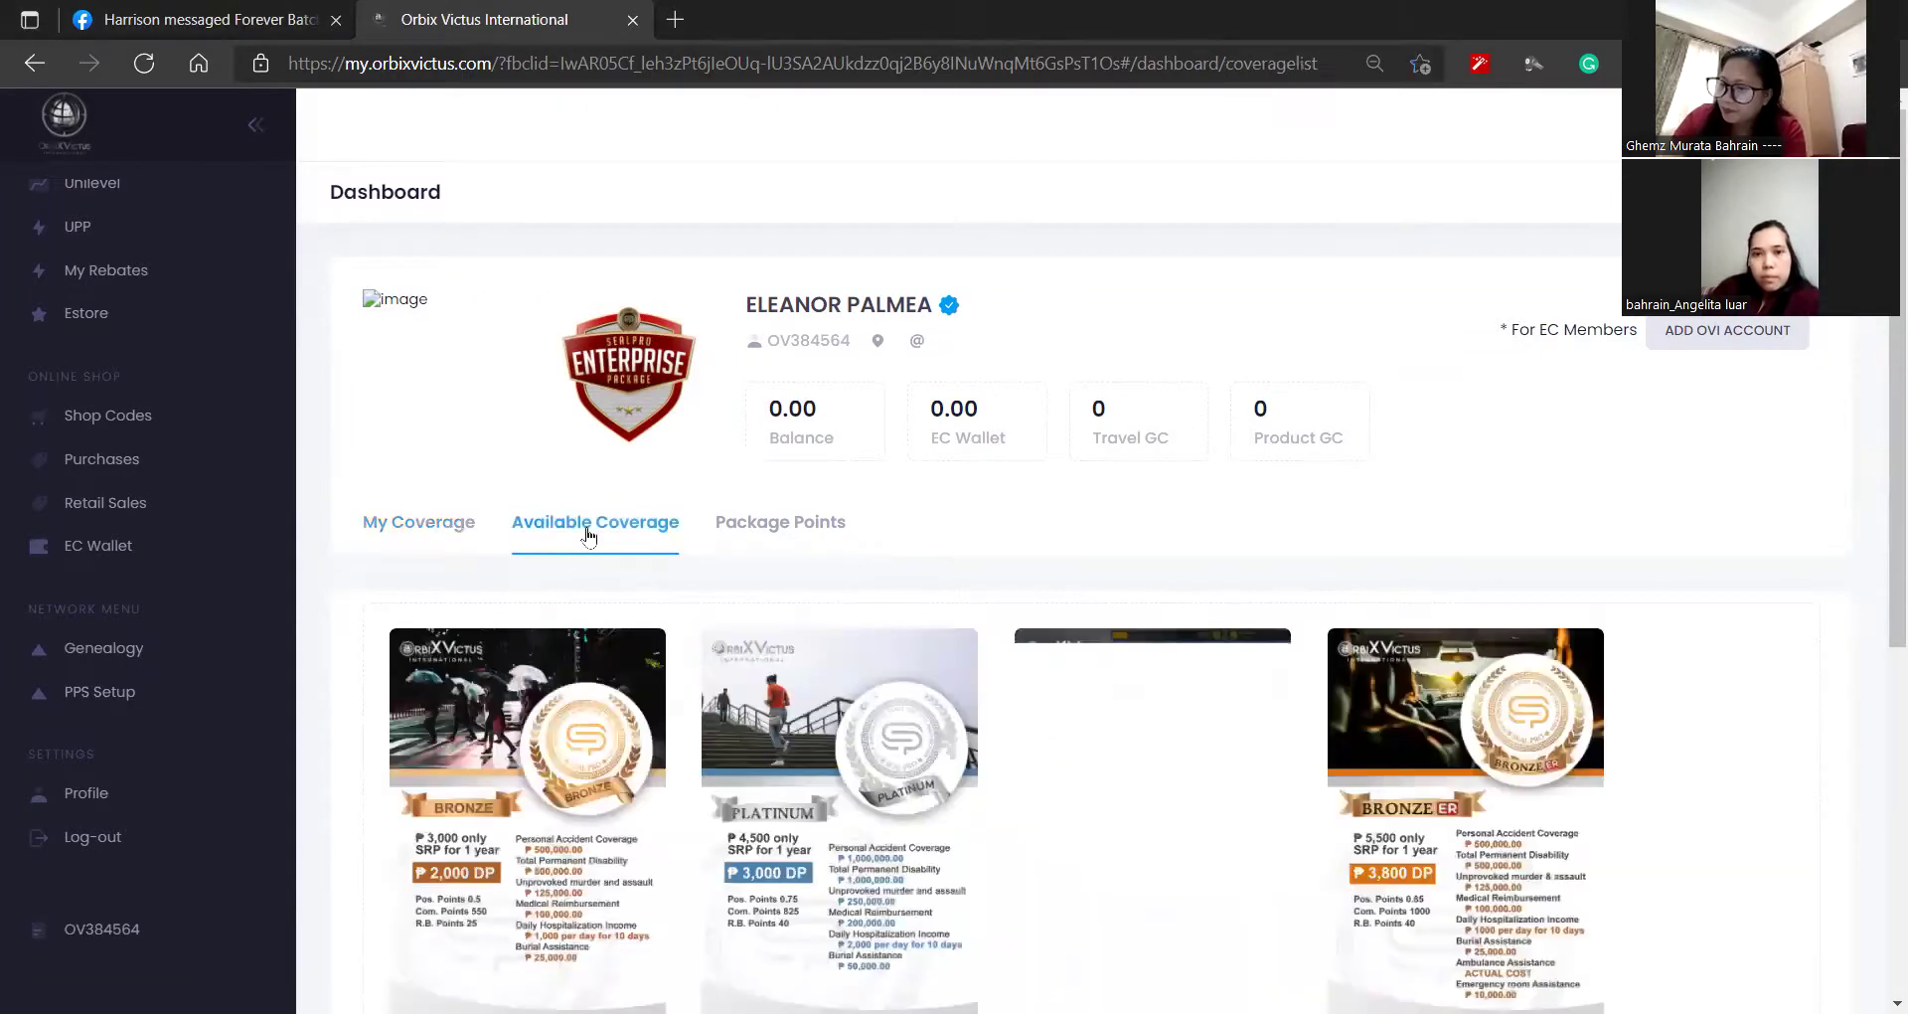
{"action": "scroll", "coordinate": [591, 536], "scroll_direction": "down", "scroll_amount": 4}
{"action": "scroll", "coordinate": [589, 541], "scroll_direction": "down", "scroll_amount": 4}
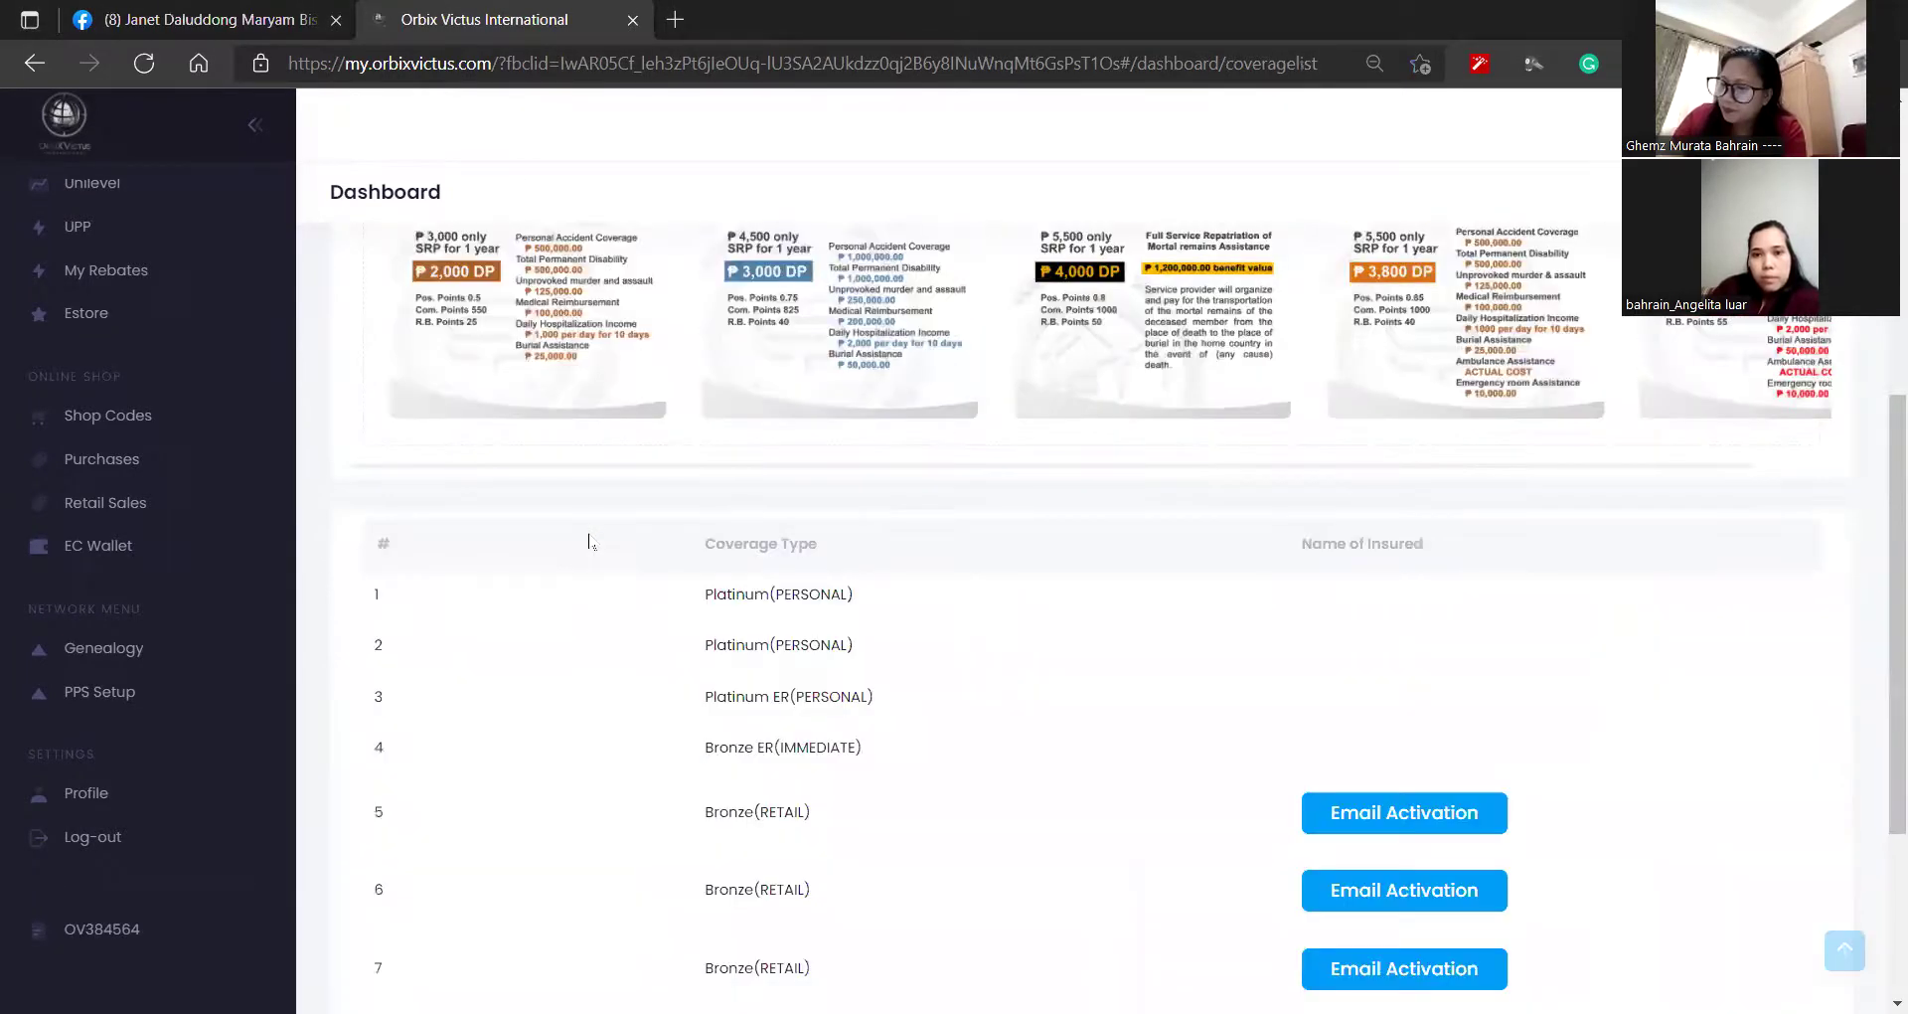
{"action": "scroll", "coordinate": [592, 546], "scroll_direction": "up", "scroll_amount": 1}
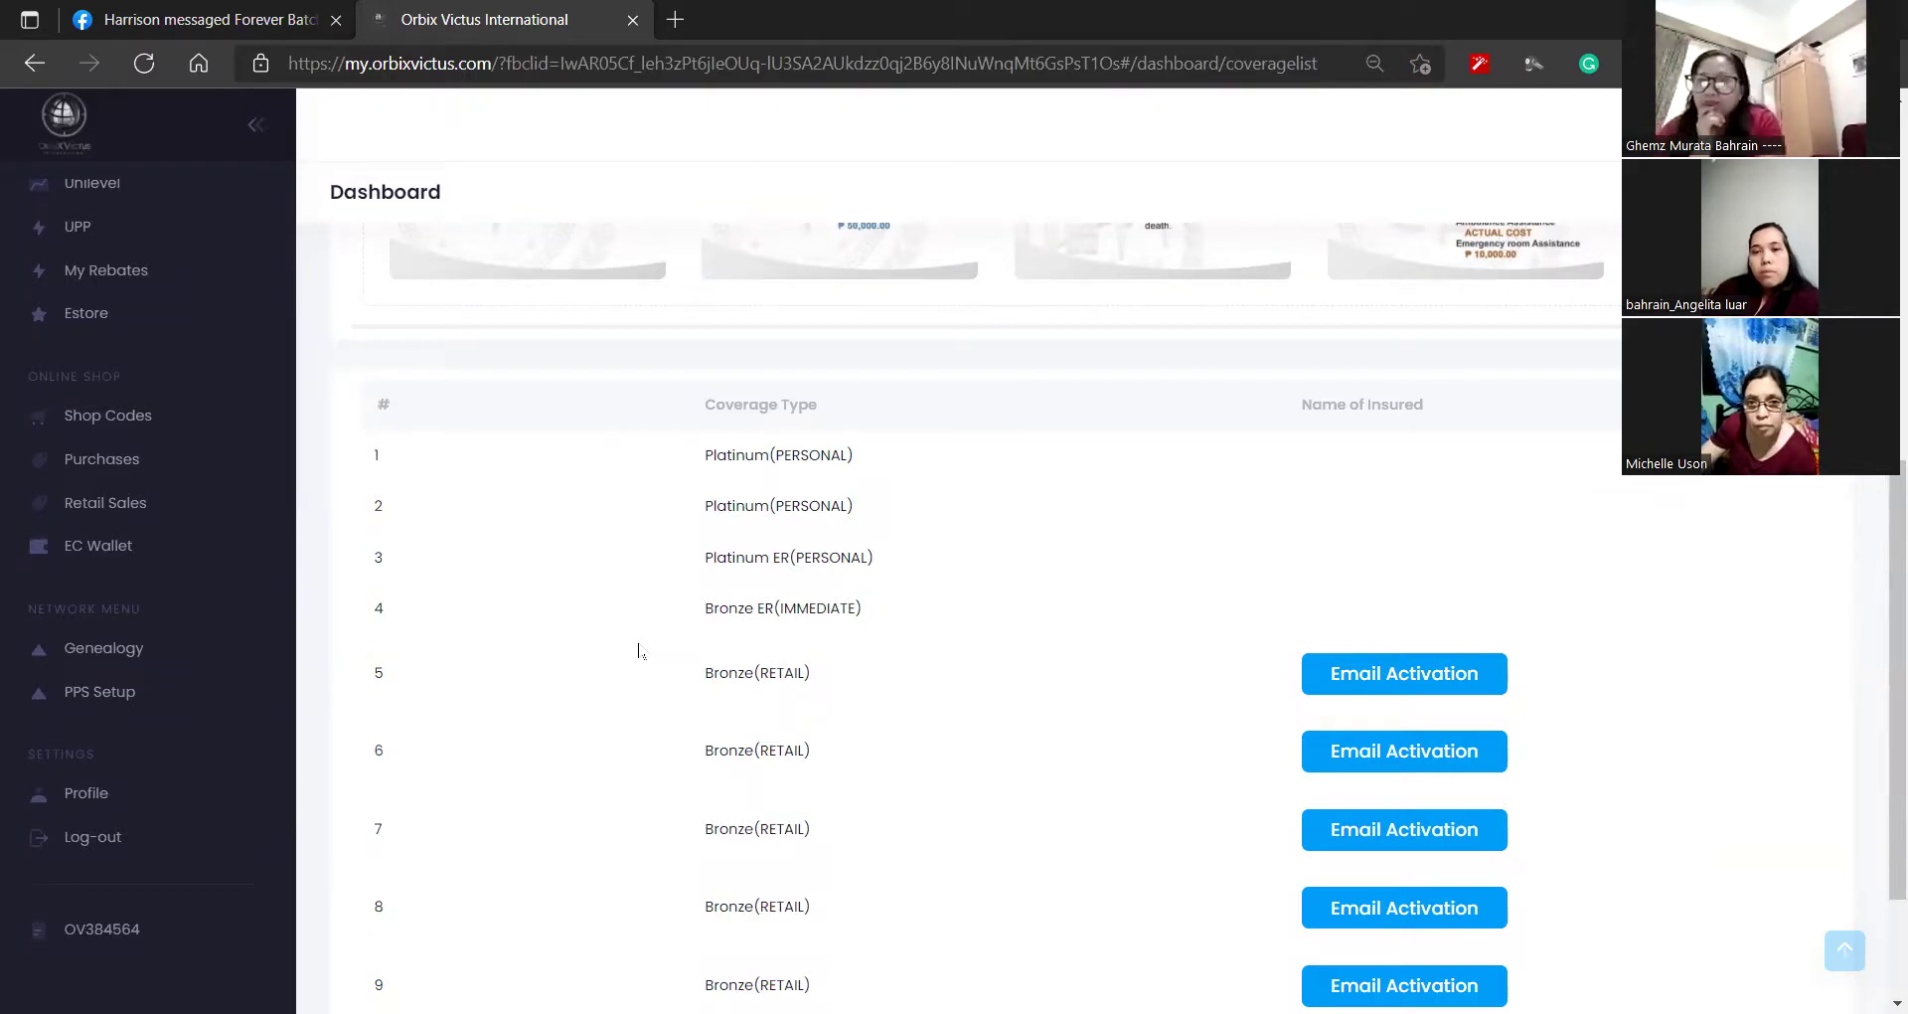
{"action": "scroll", "coordinate": [847, 751], "scroll_direction": "down", "scroll_amount": 2}
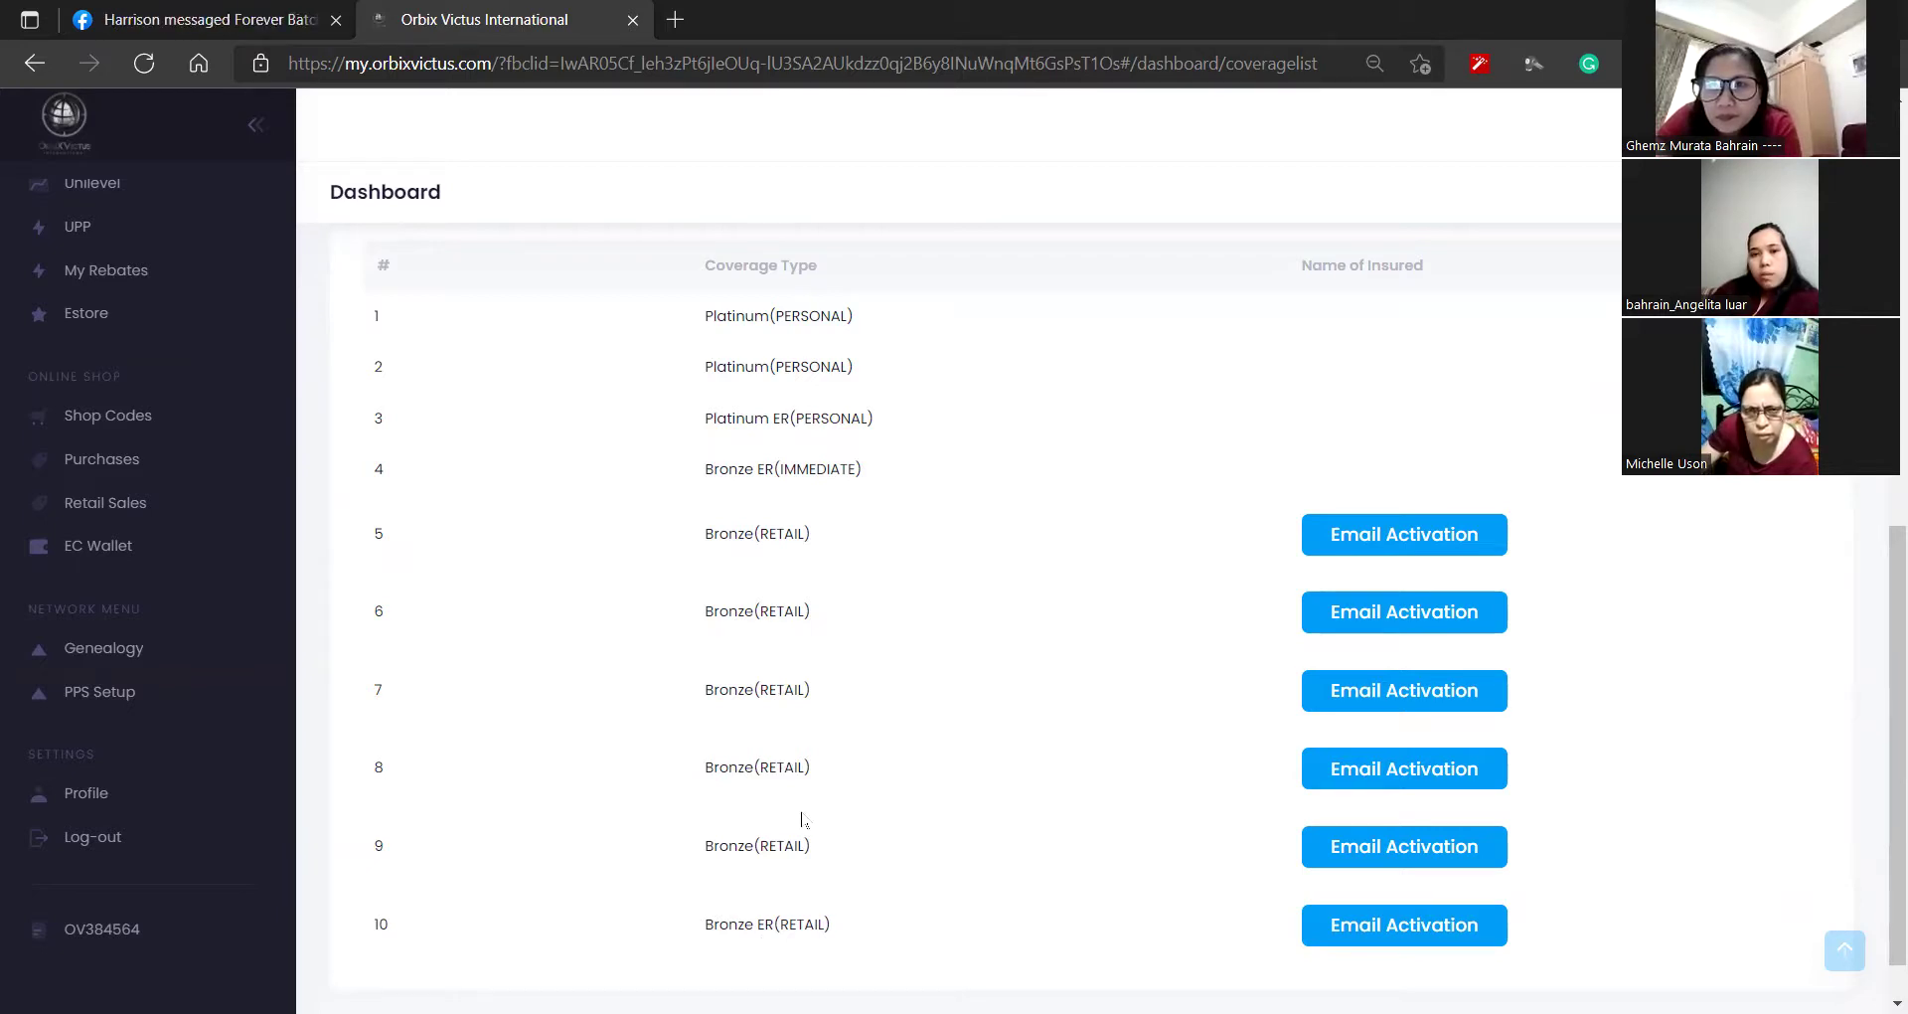
{"action": "scroll", "coordinate": [885, 844], "scroll_direction": "up", "scroll_amount": 8}
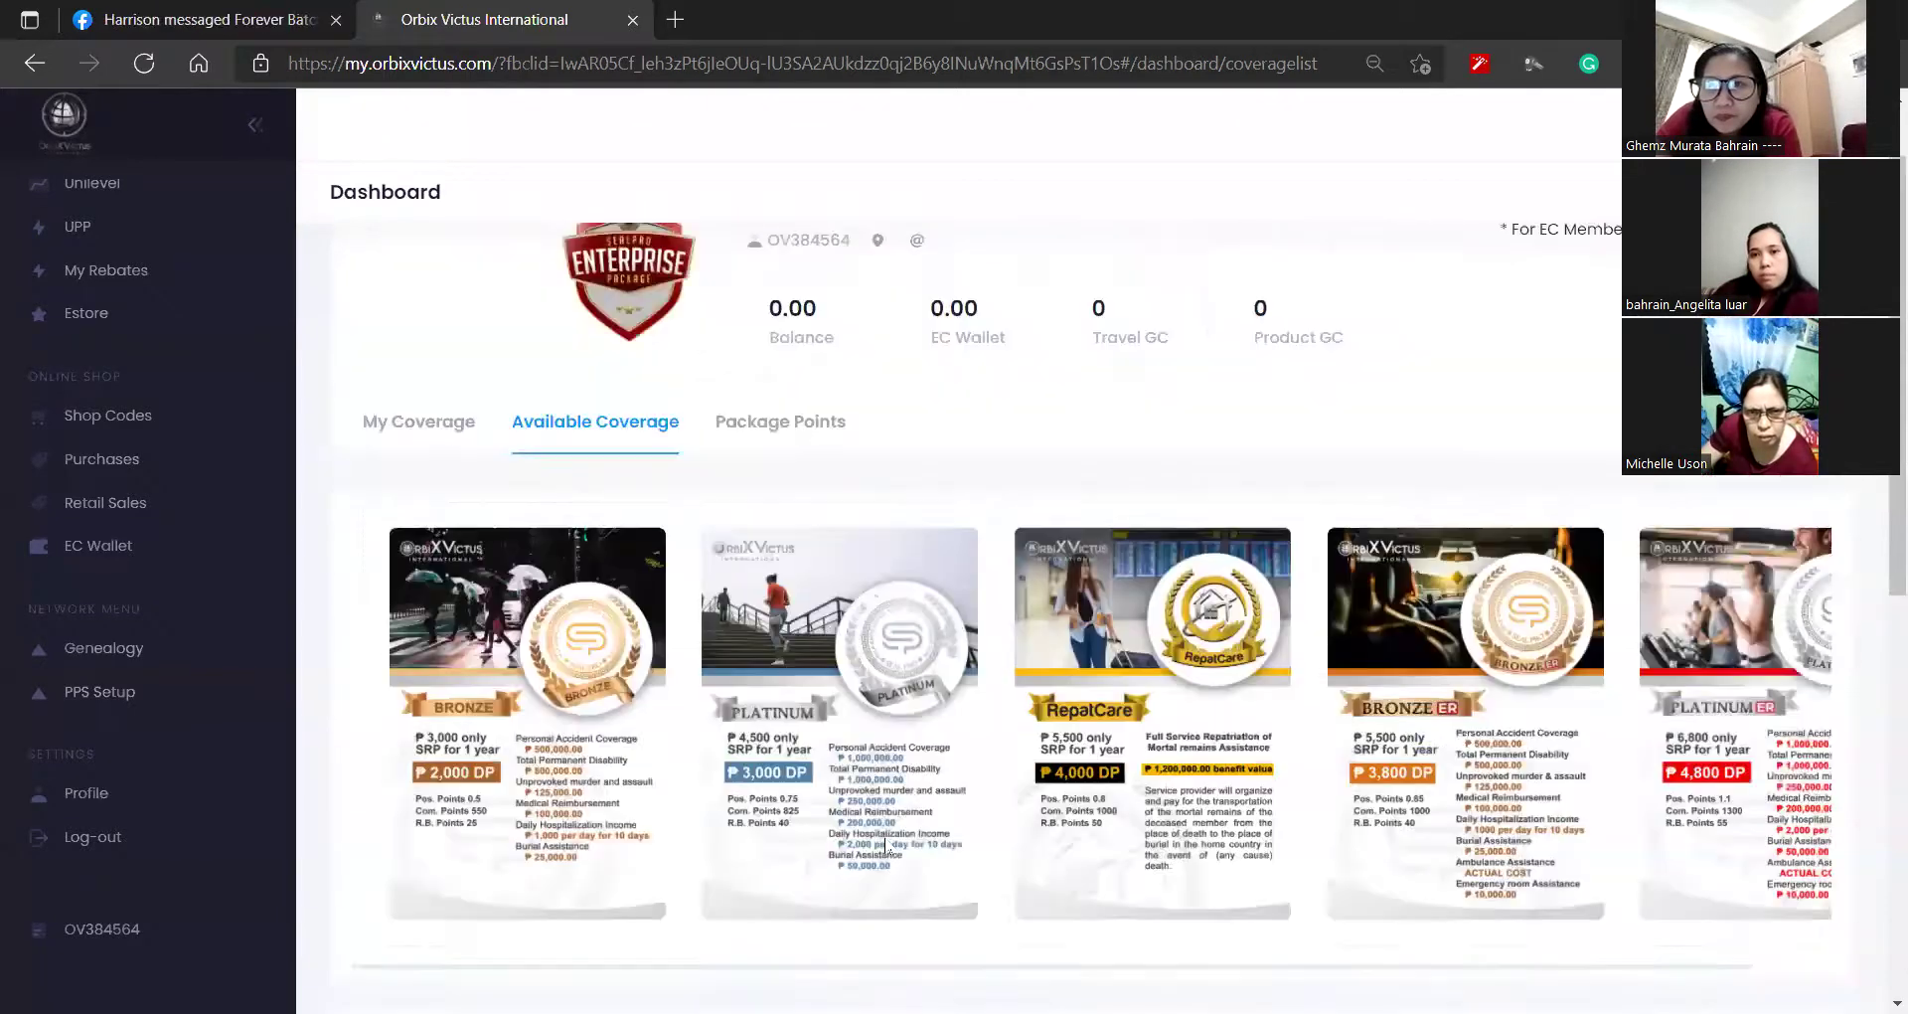
{"action": "scroll", "coordinate": [886, 844], "scroll_direction": "up", "scroll_amount": 1}
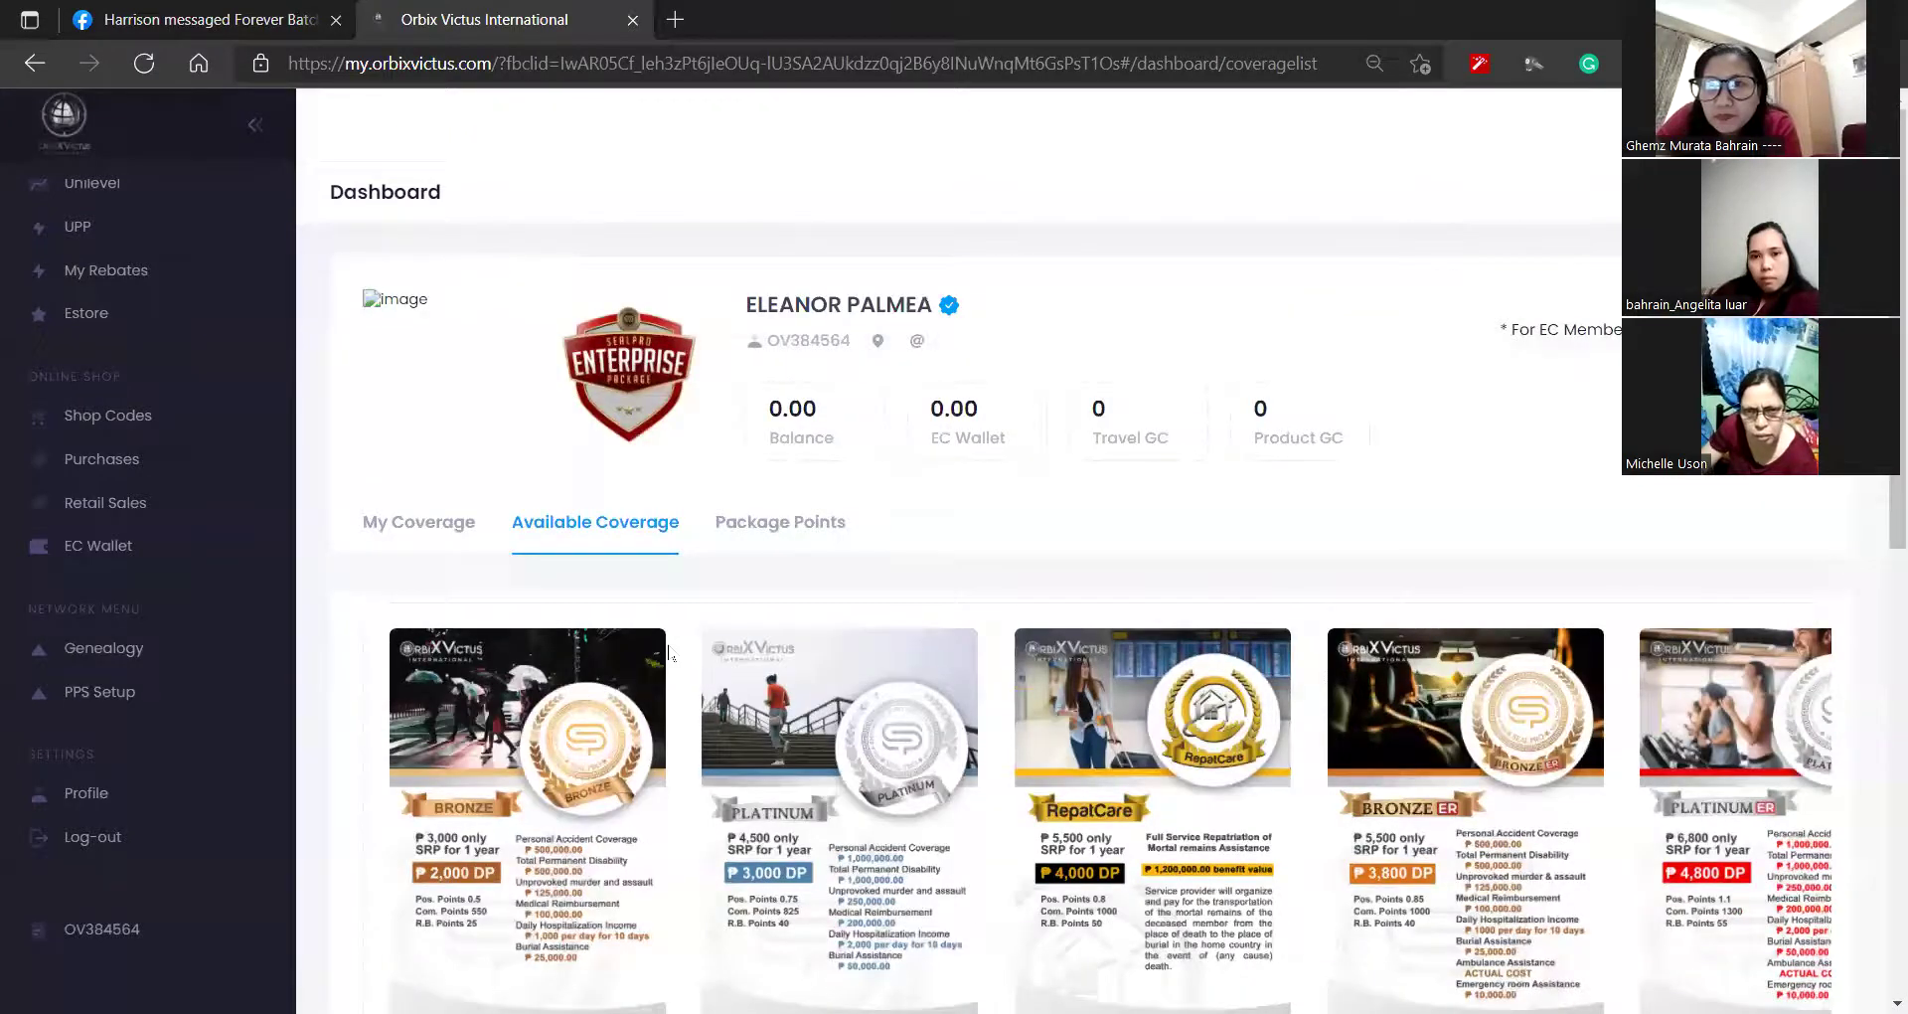
{"action": "scroll", "coordinate": [669, 653], "scroll_direction": "down", "scroll_amount": 7}
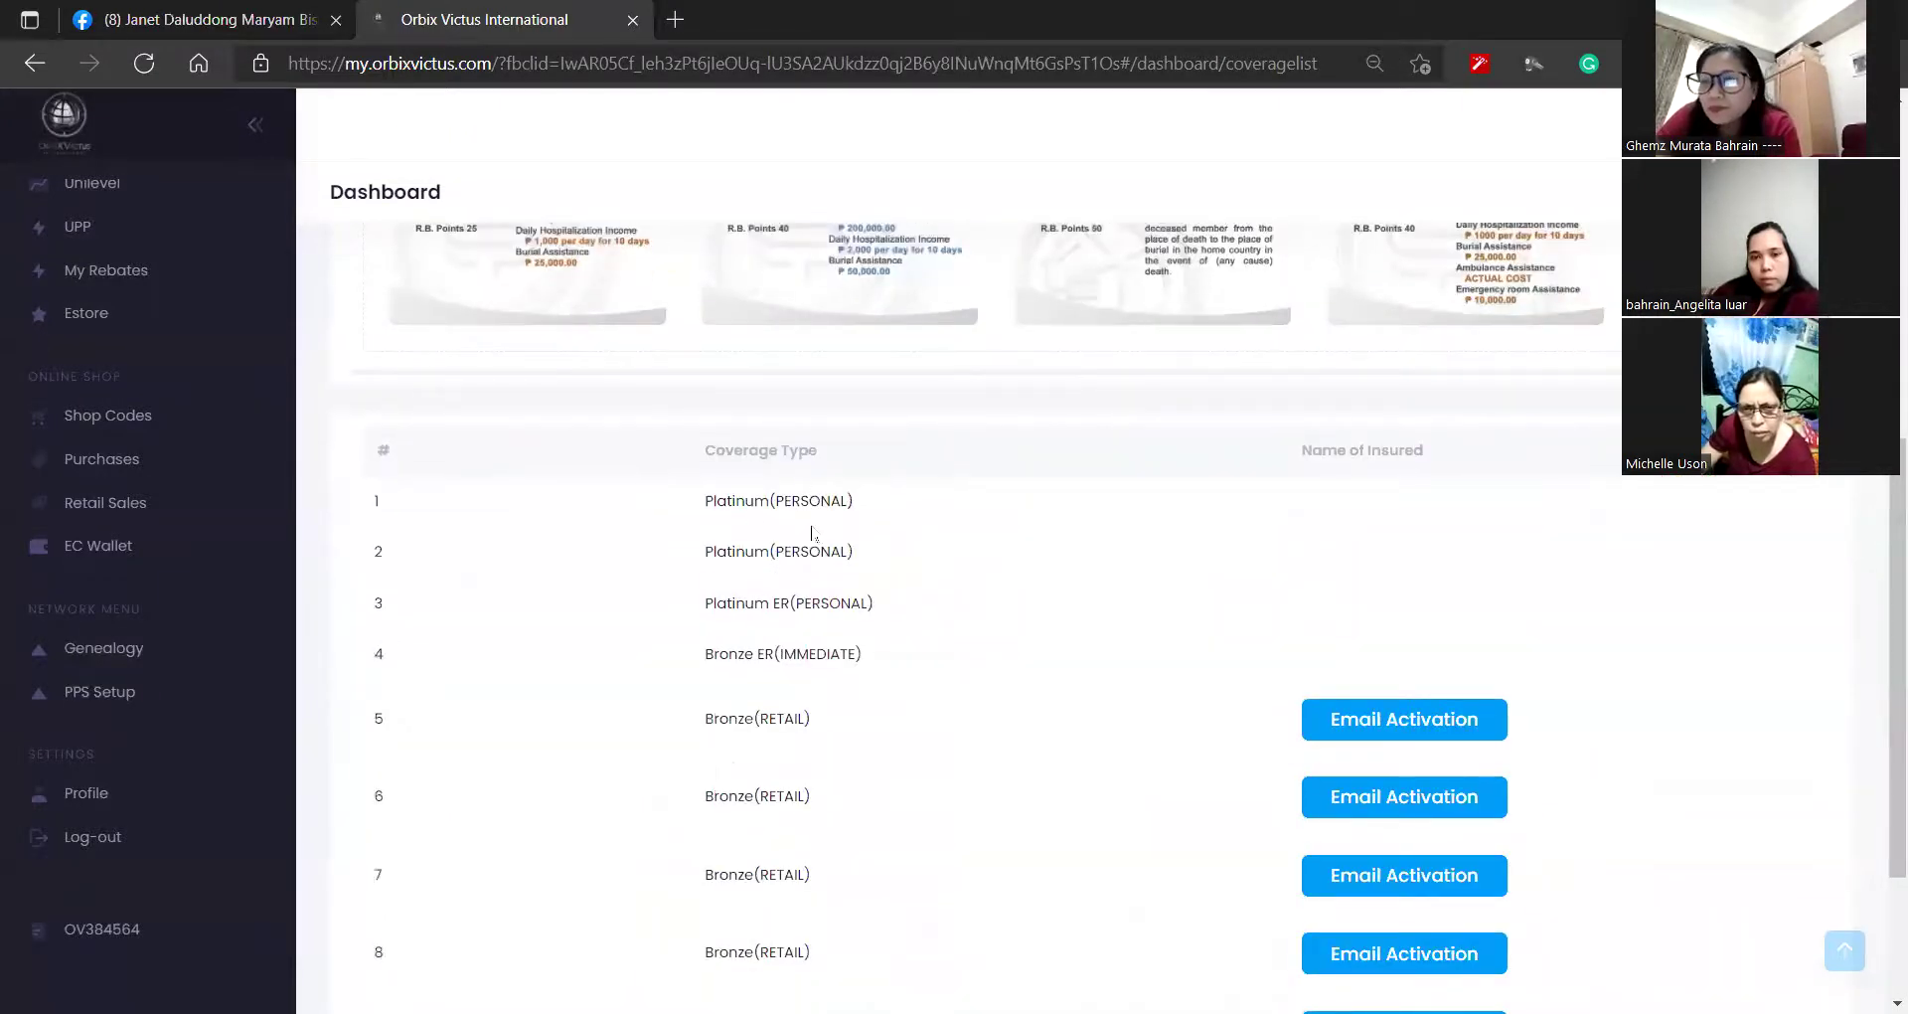
{"action": "scroll", "coordinate": [833, 610], "scroll_direction": "up", "scroll_amount": 1}
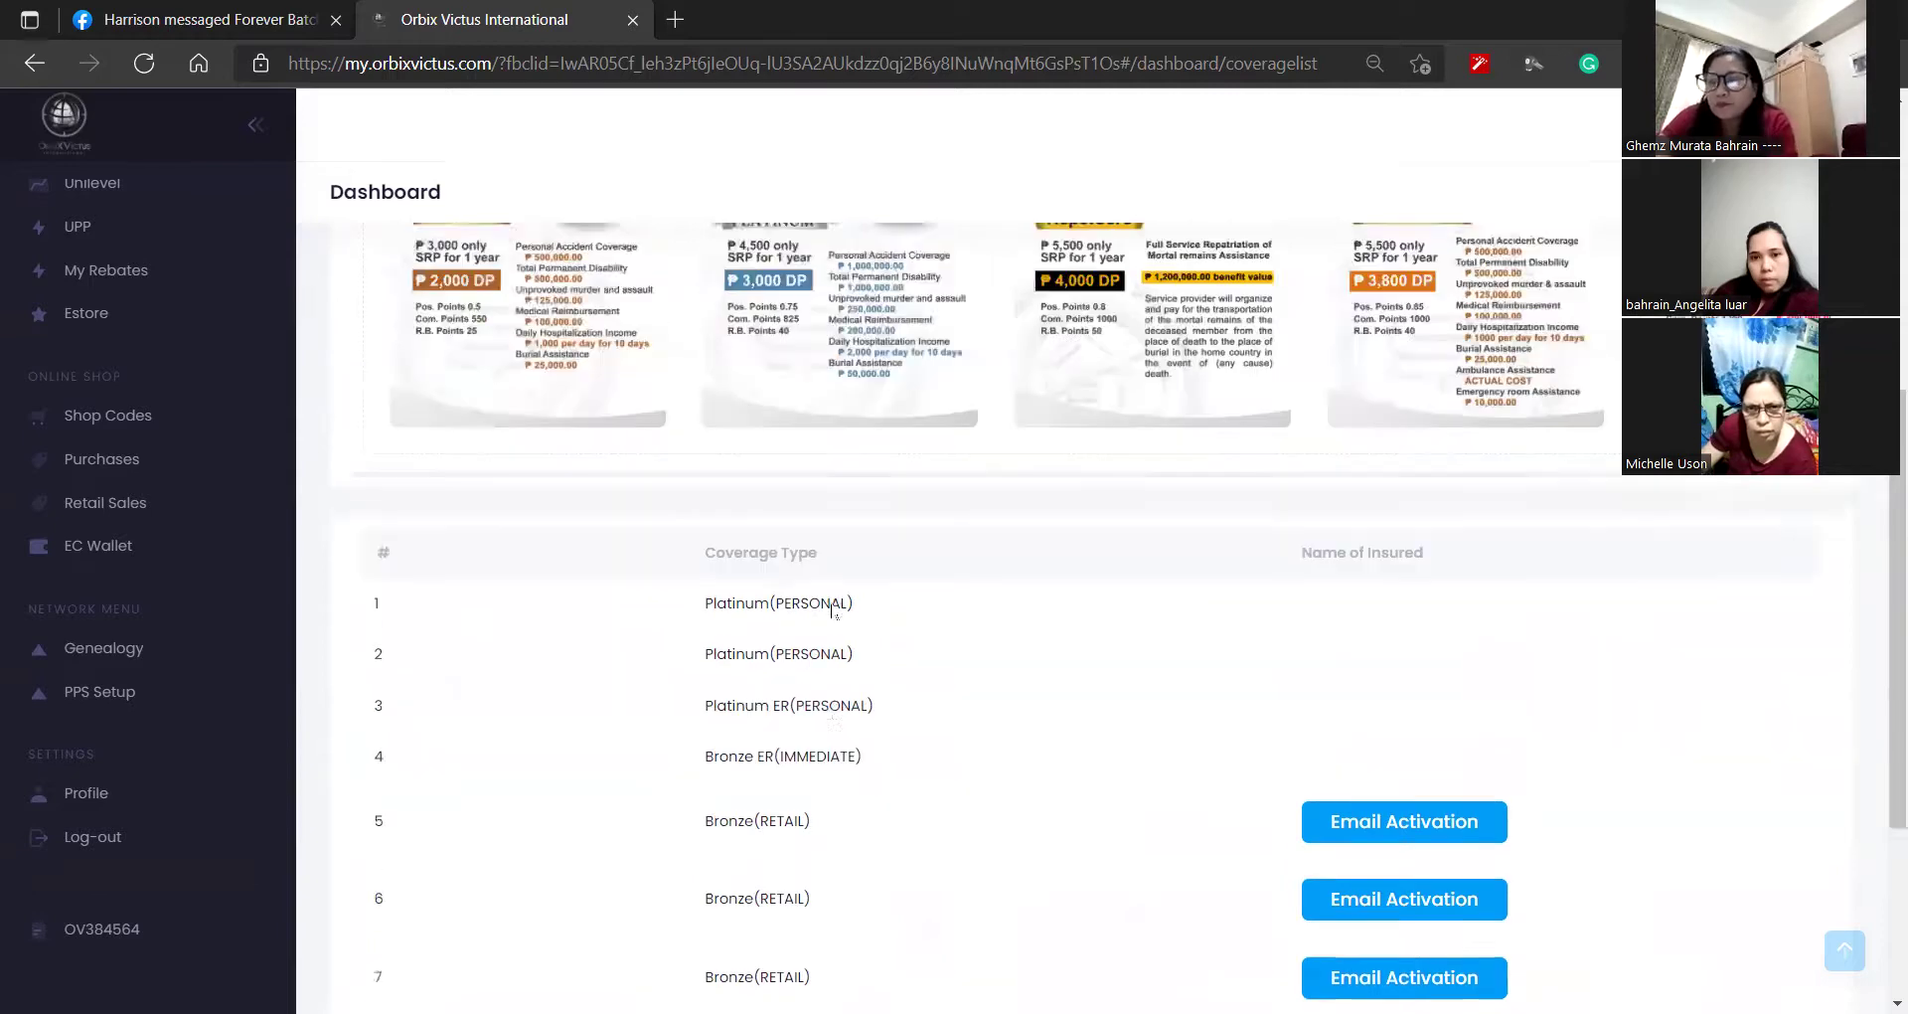
{"action": "scroll", "coordinate": [832, 610], "scroll_direction": "up", "scroll_amount": 3}
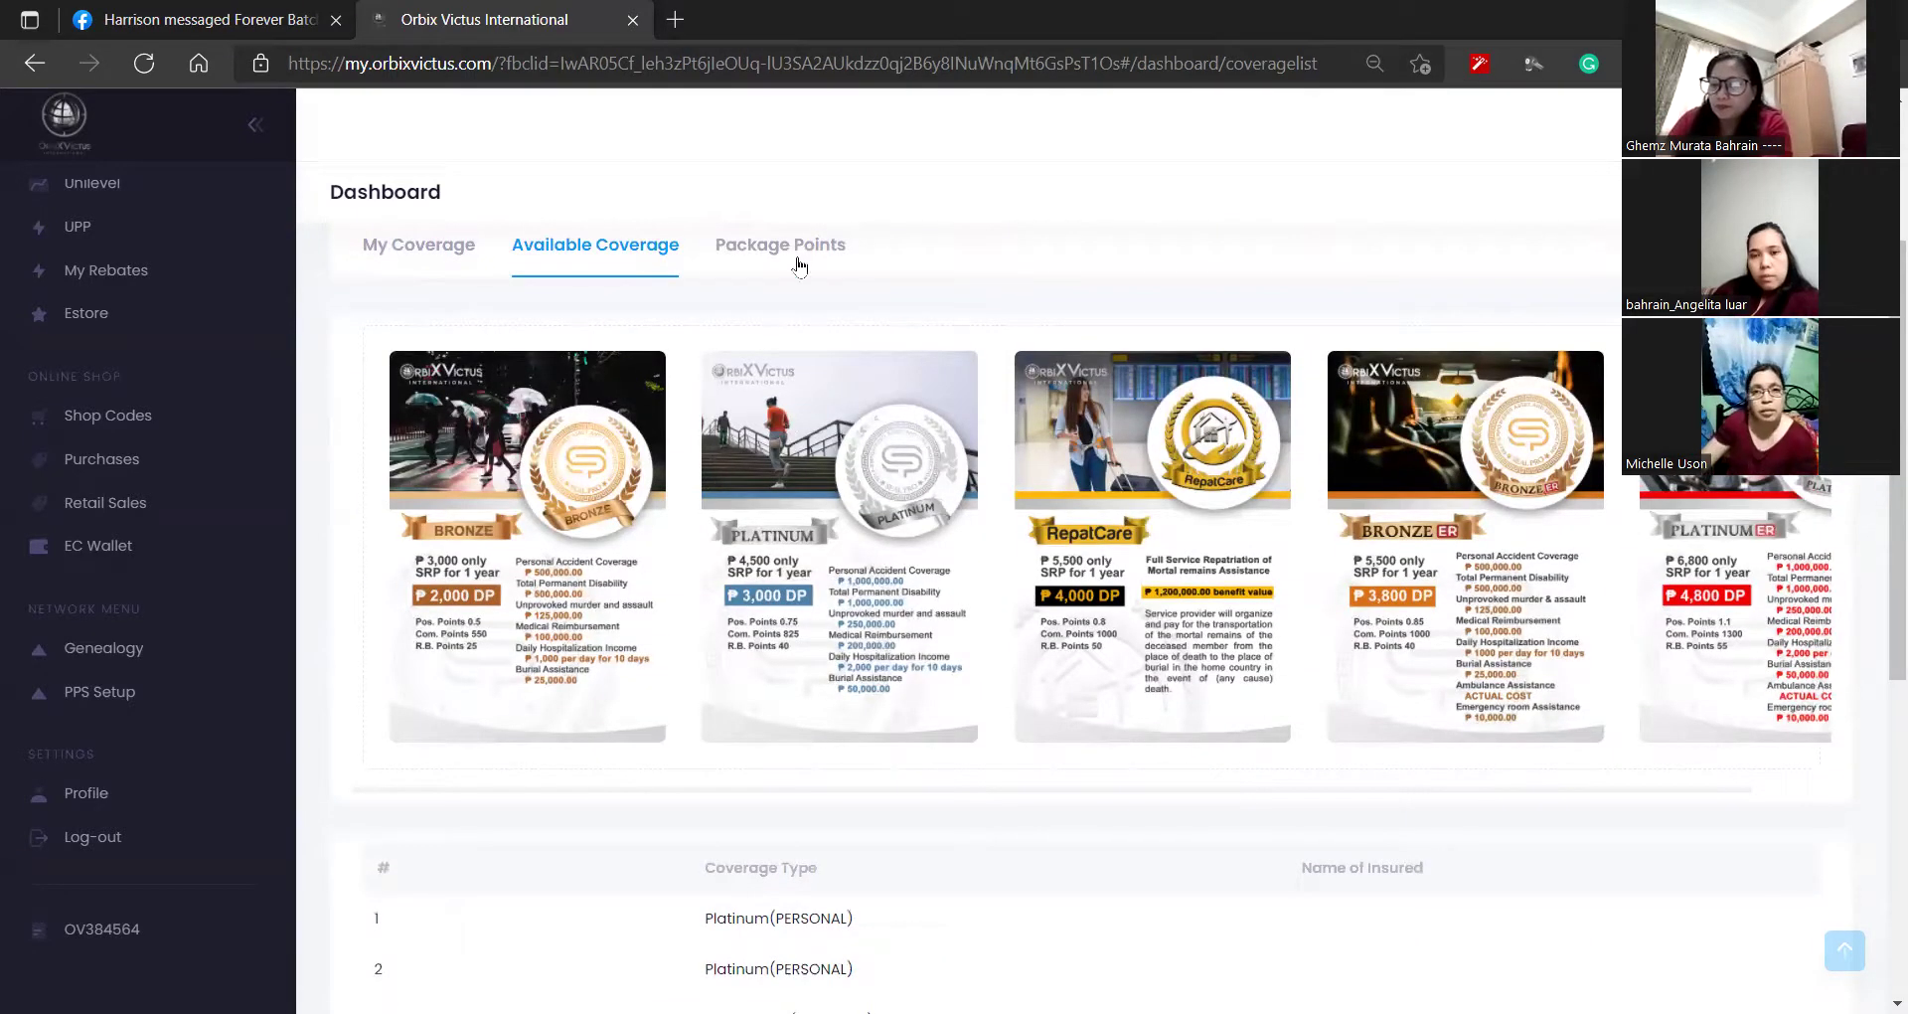
{"action": "scroll", "coordinate": [709, 449], "scroll_direction": "up", "scroll_amount": 3}
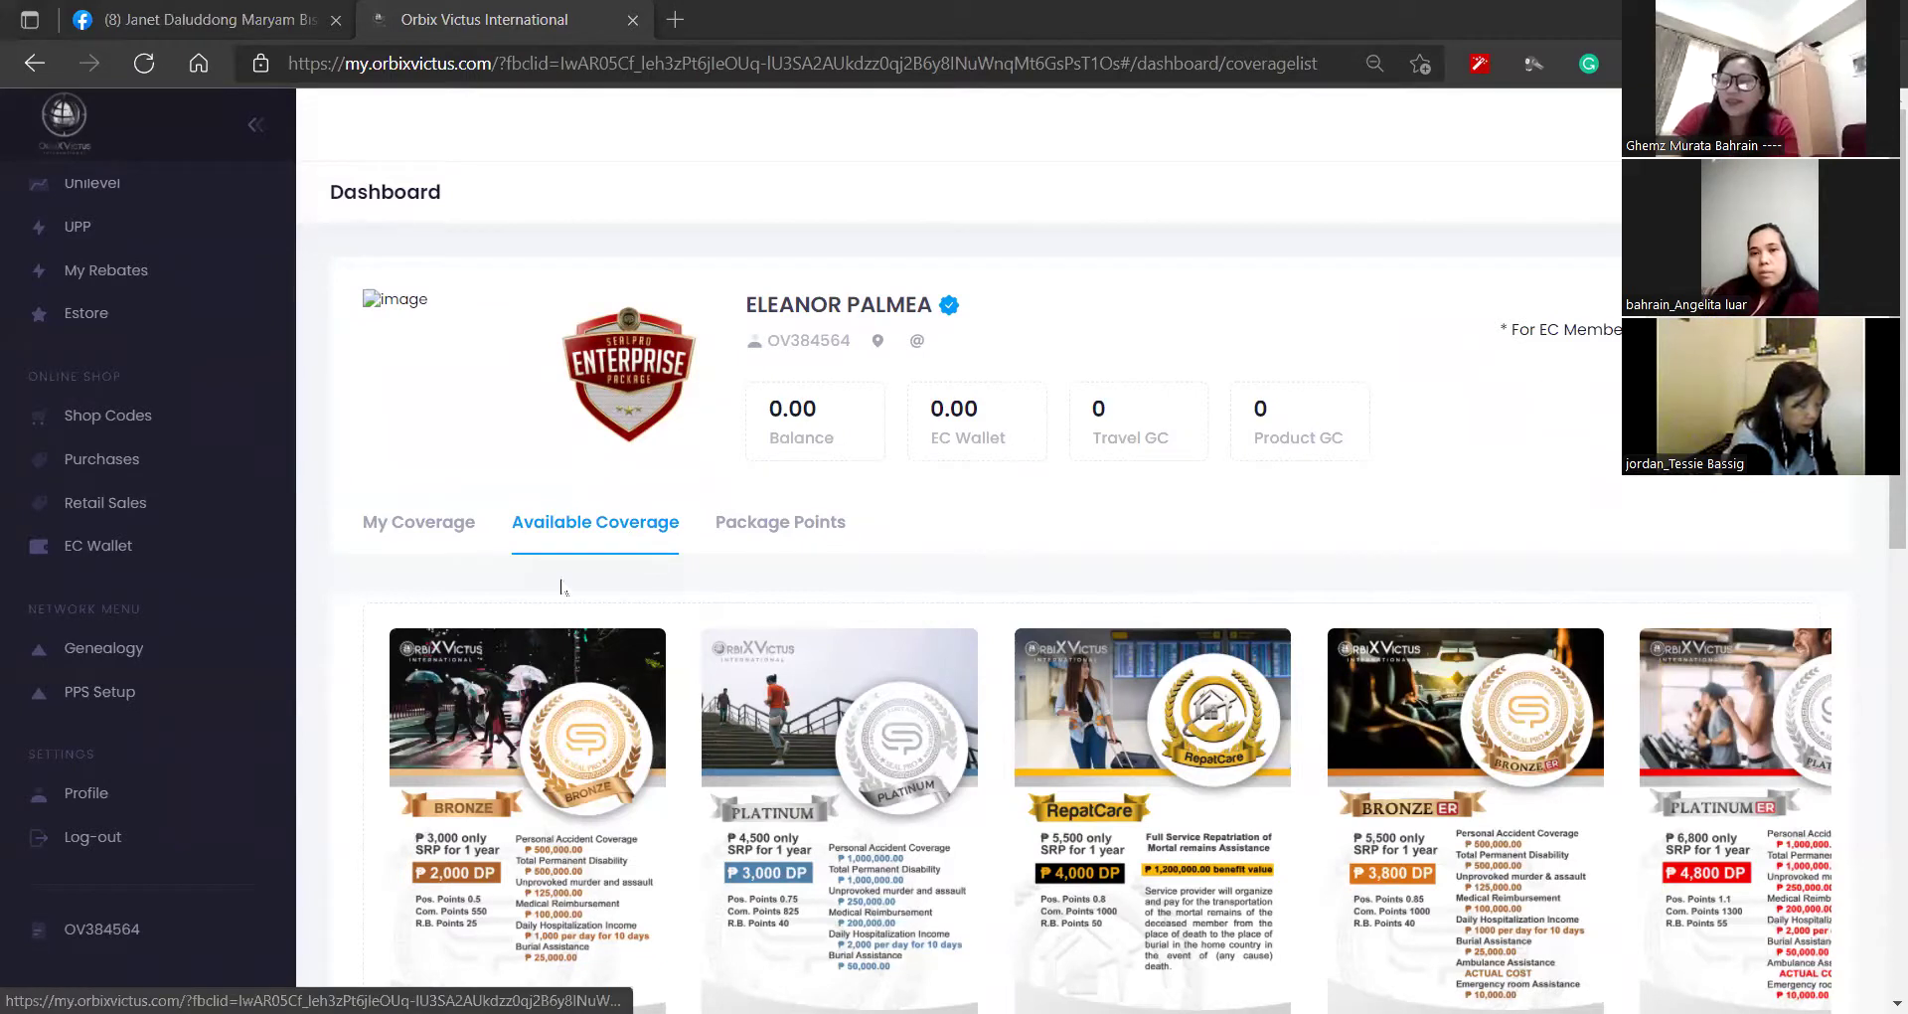
{"action": "scroll", "coordinate": [512, 496], "scroll_direction": "down", "scroll_amount": 8}
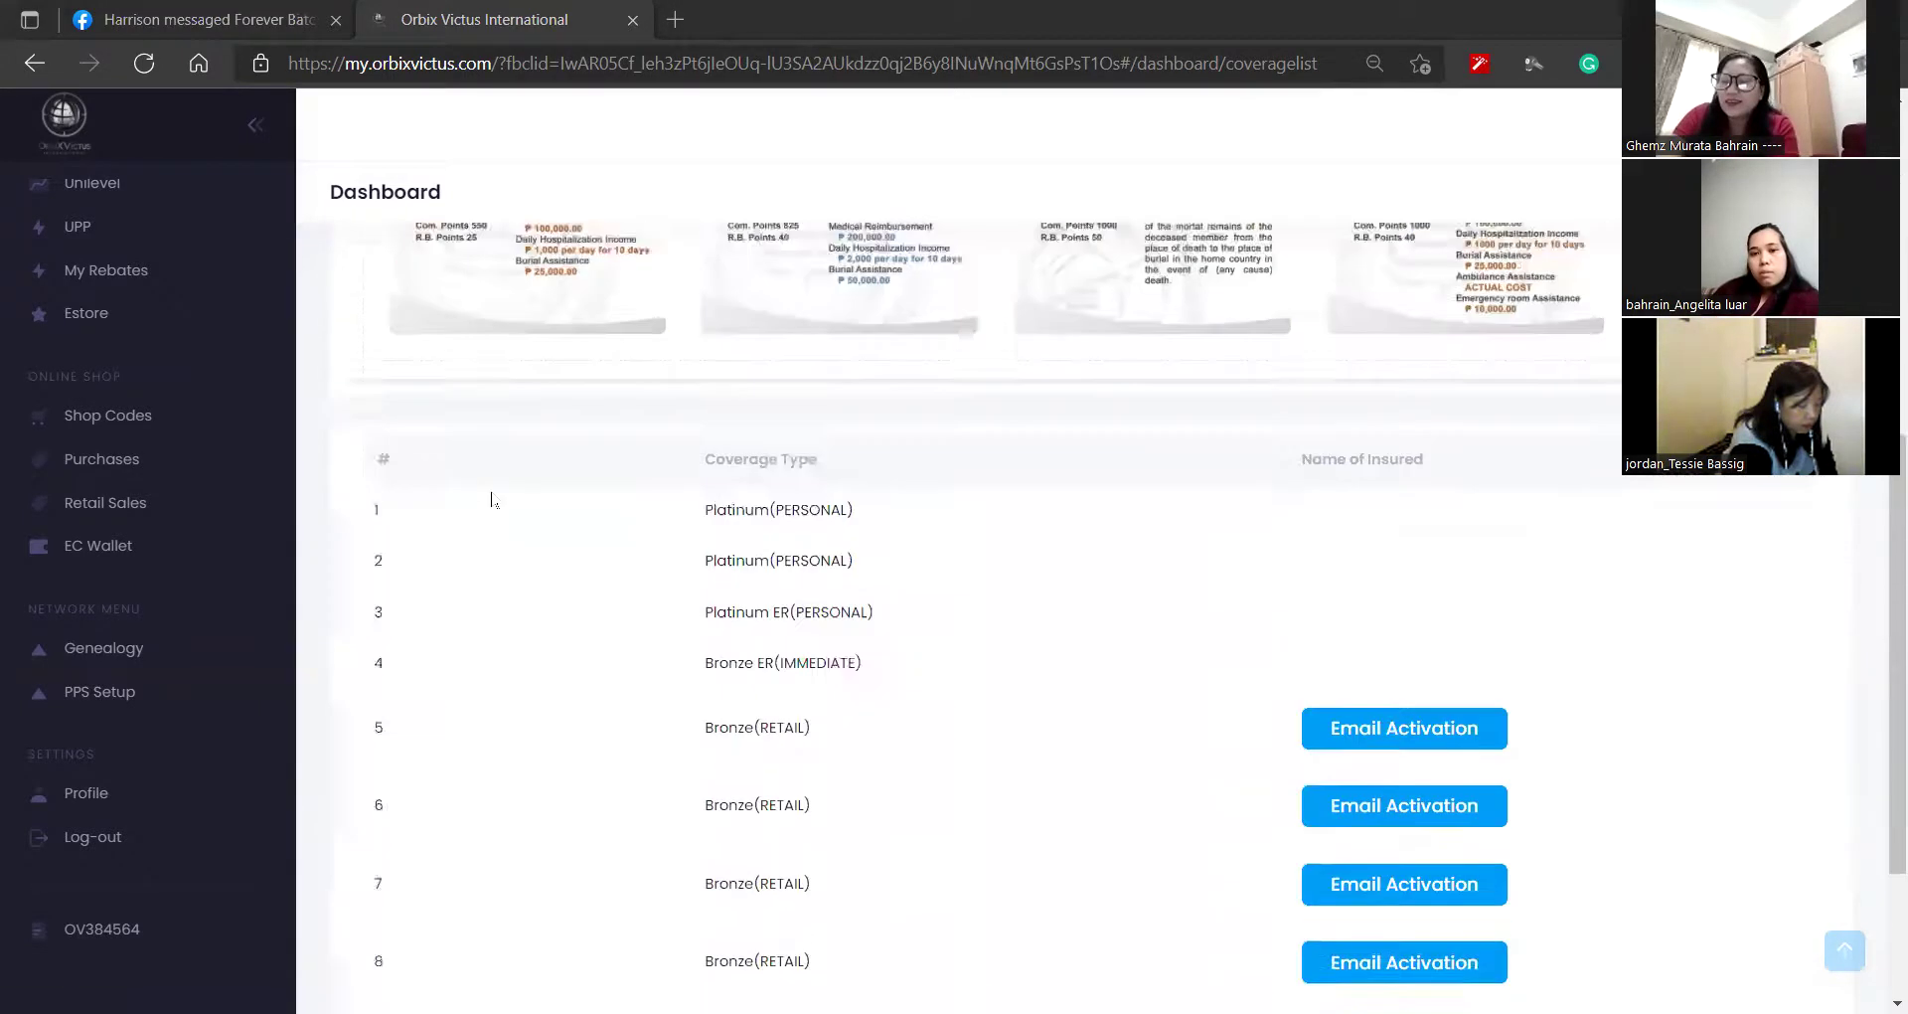
{"action": "scroll", "coordinate": [497, 502], "scroll_direction": "up", "scroll_amount": 5}
{"action": "scroll", "coordinate": [497, 502], "scroll_direction": "down", "scroll_amount": 5}
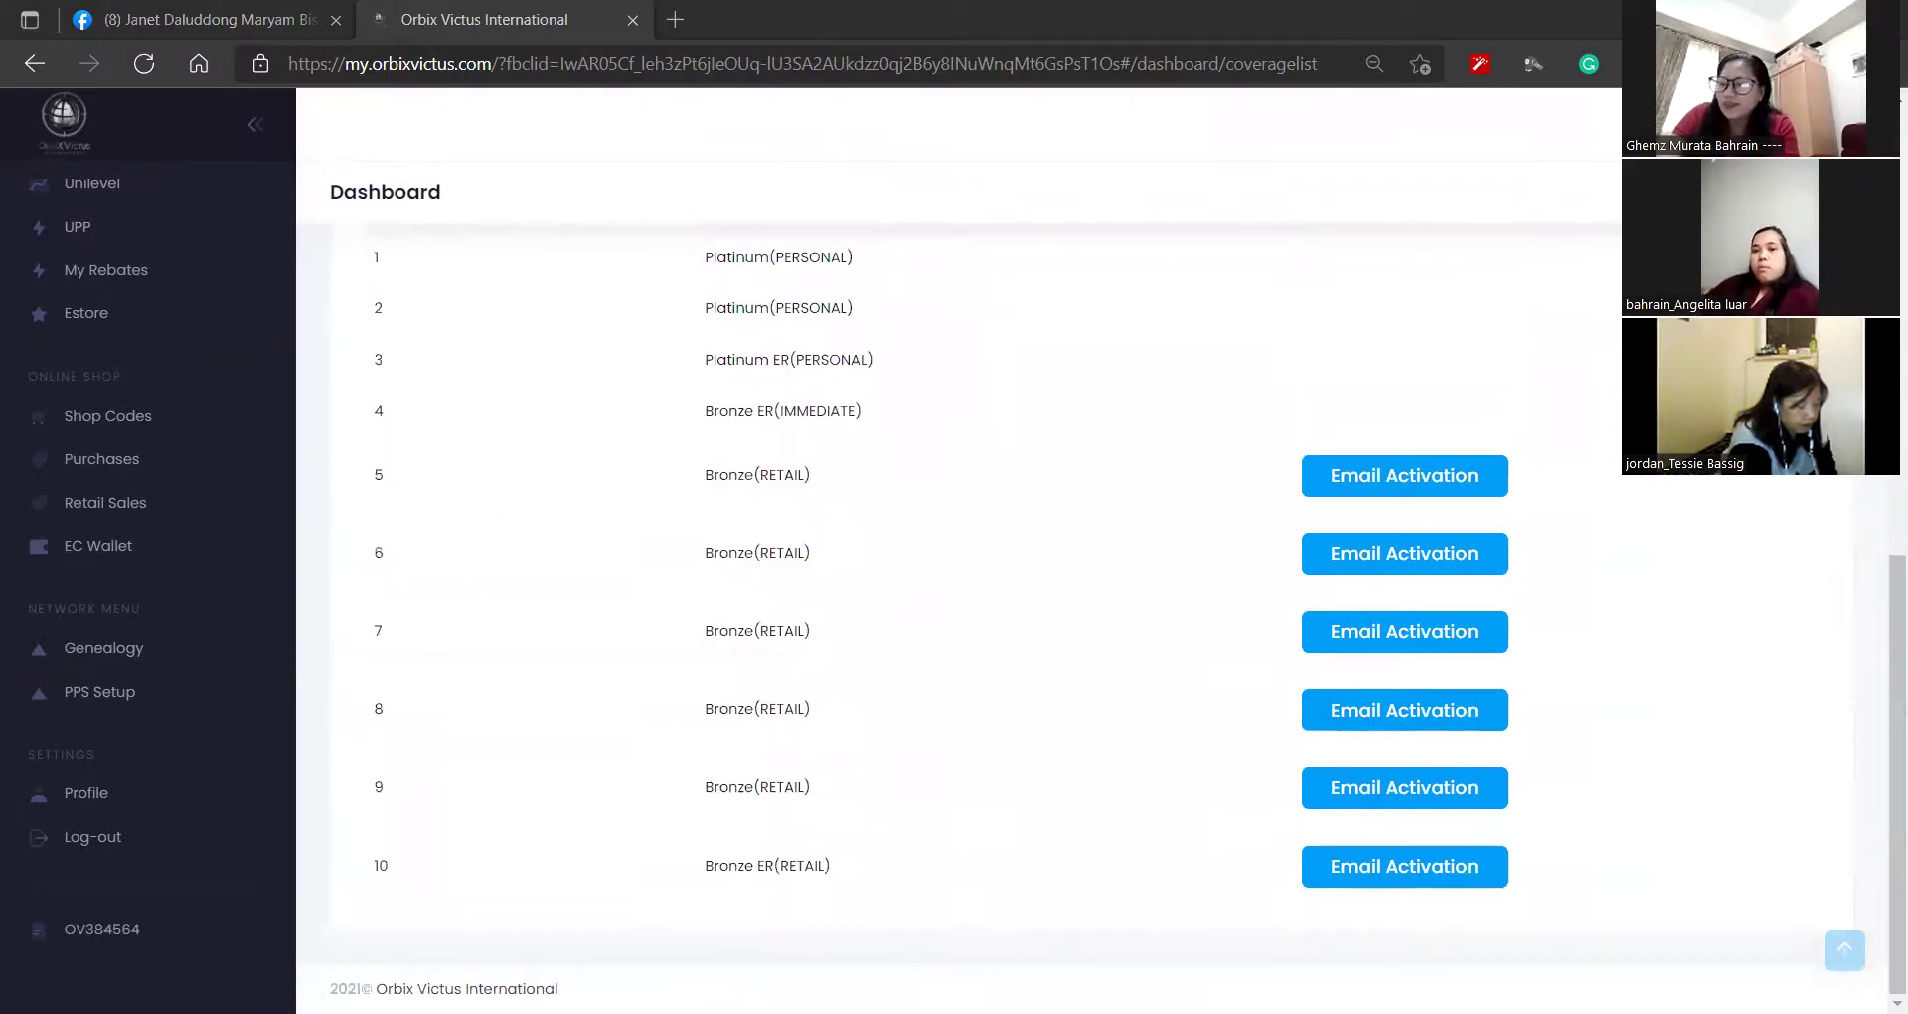
{"action": "scroll", "coordinate": [571, 447], "scroll_direction": "up", "scroll_amount": 8}
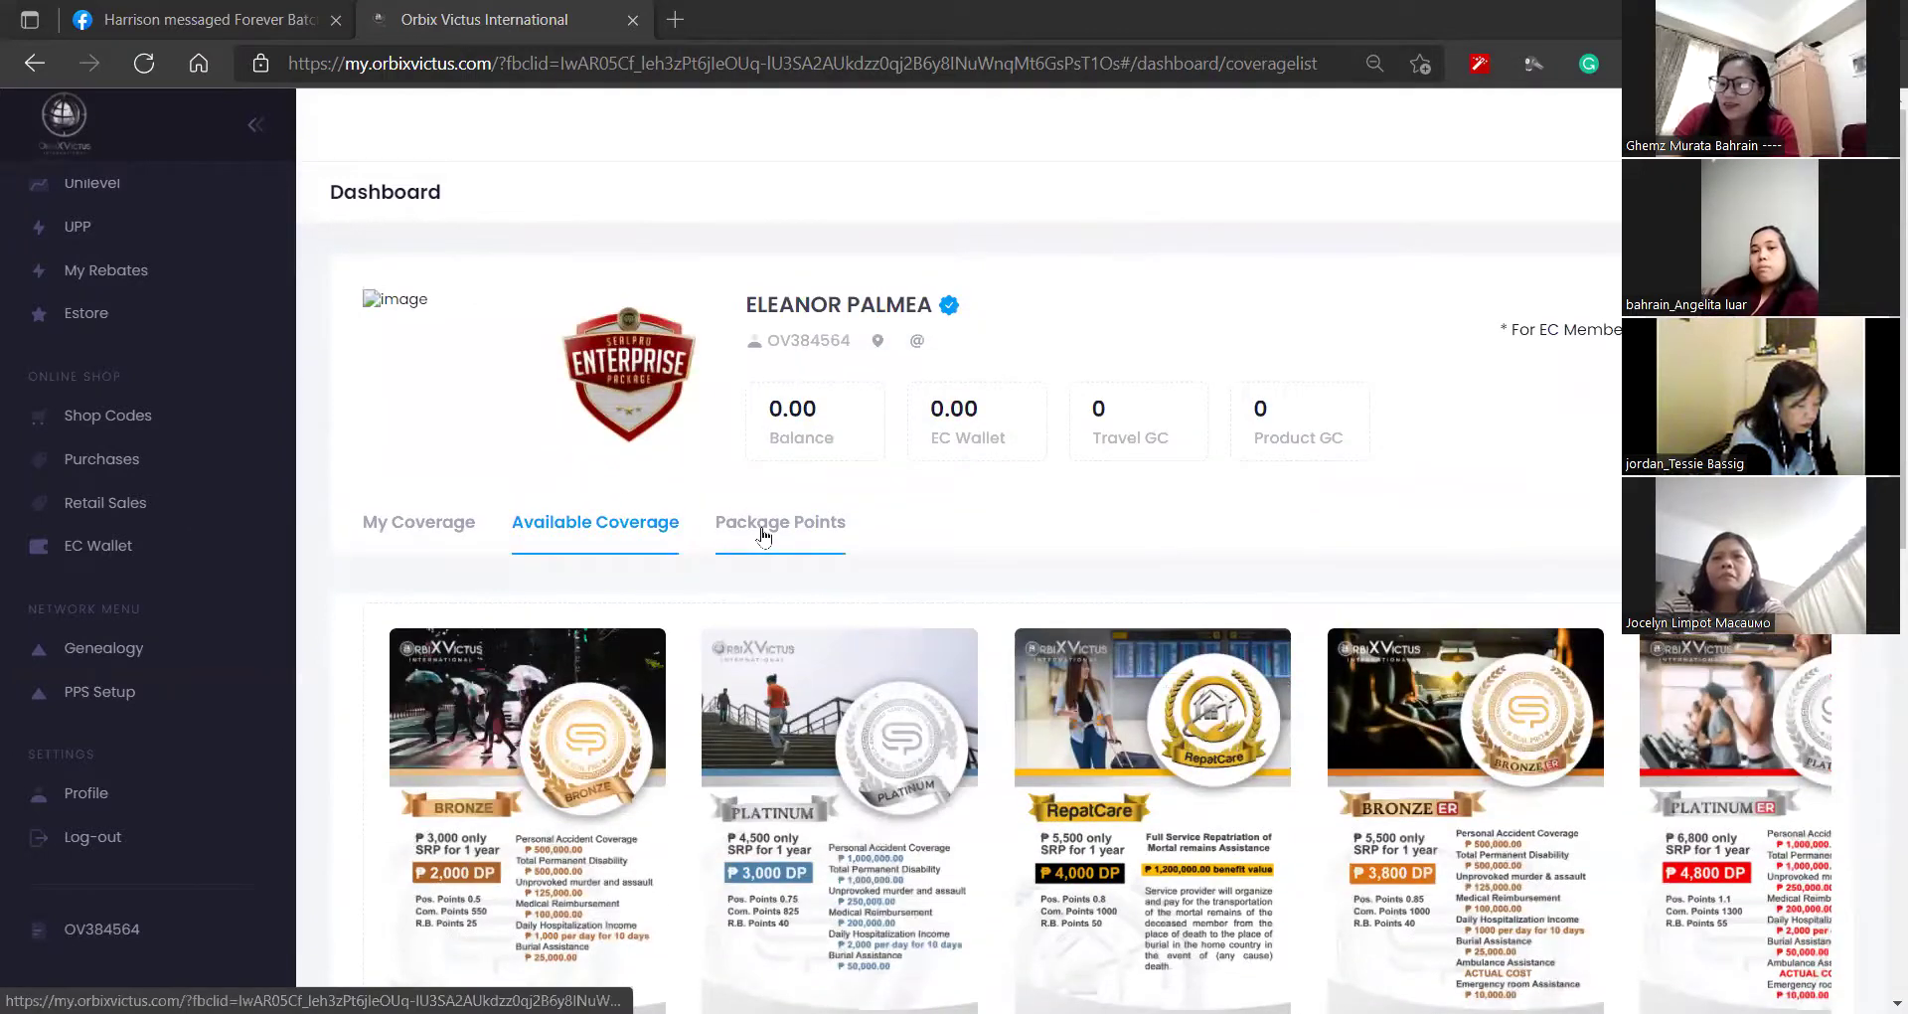
Show the Package Points records, which are still empty.
{"action": "left_click", "coordinate": [755, 530]}
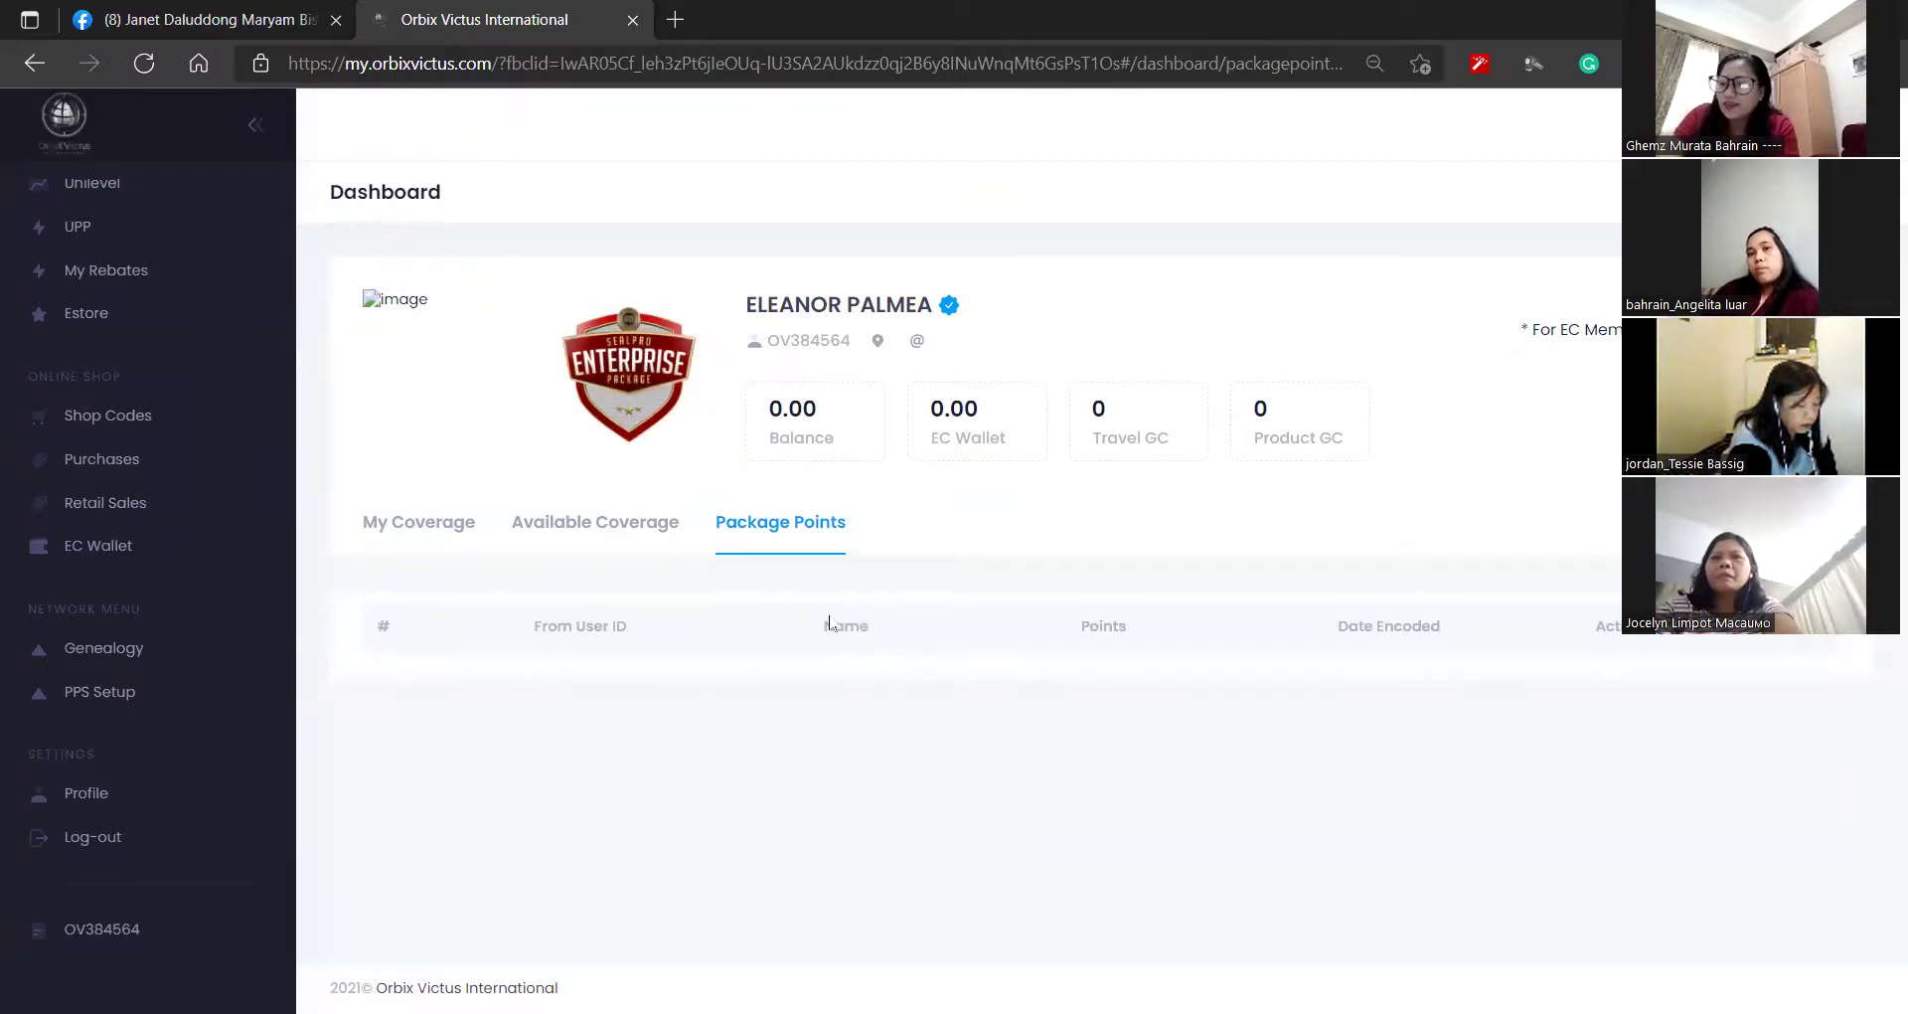
Review My Coverage, showing the 3,000,000.00 maximum and three active Platinum coverages.
{"action": "left_click", "coordinate": [410, 535]}
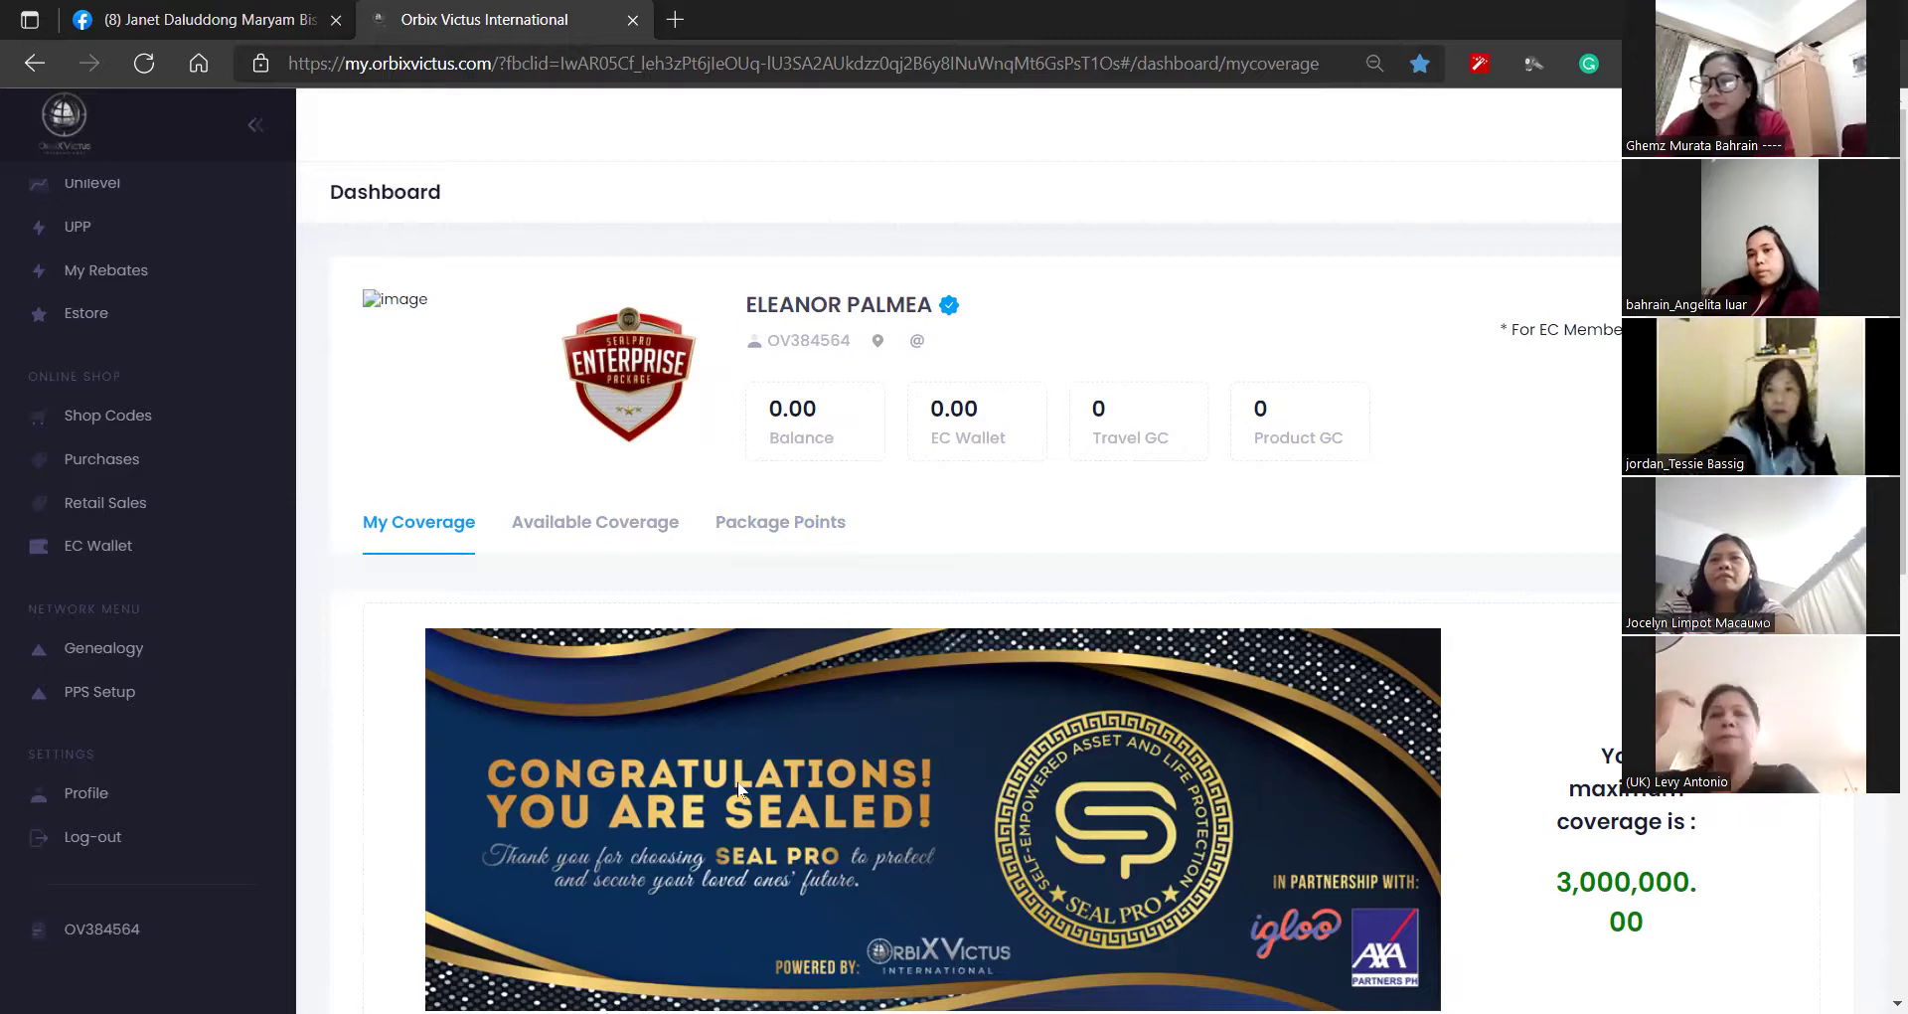
{"action": "scroll", "coordinate": [1257, 735], "scroll_direction": "down", "scroll_amount": 5}
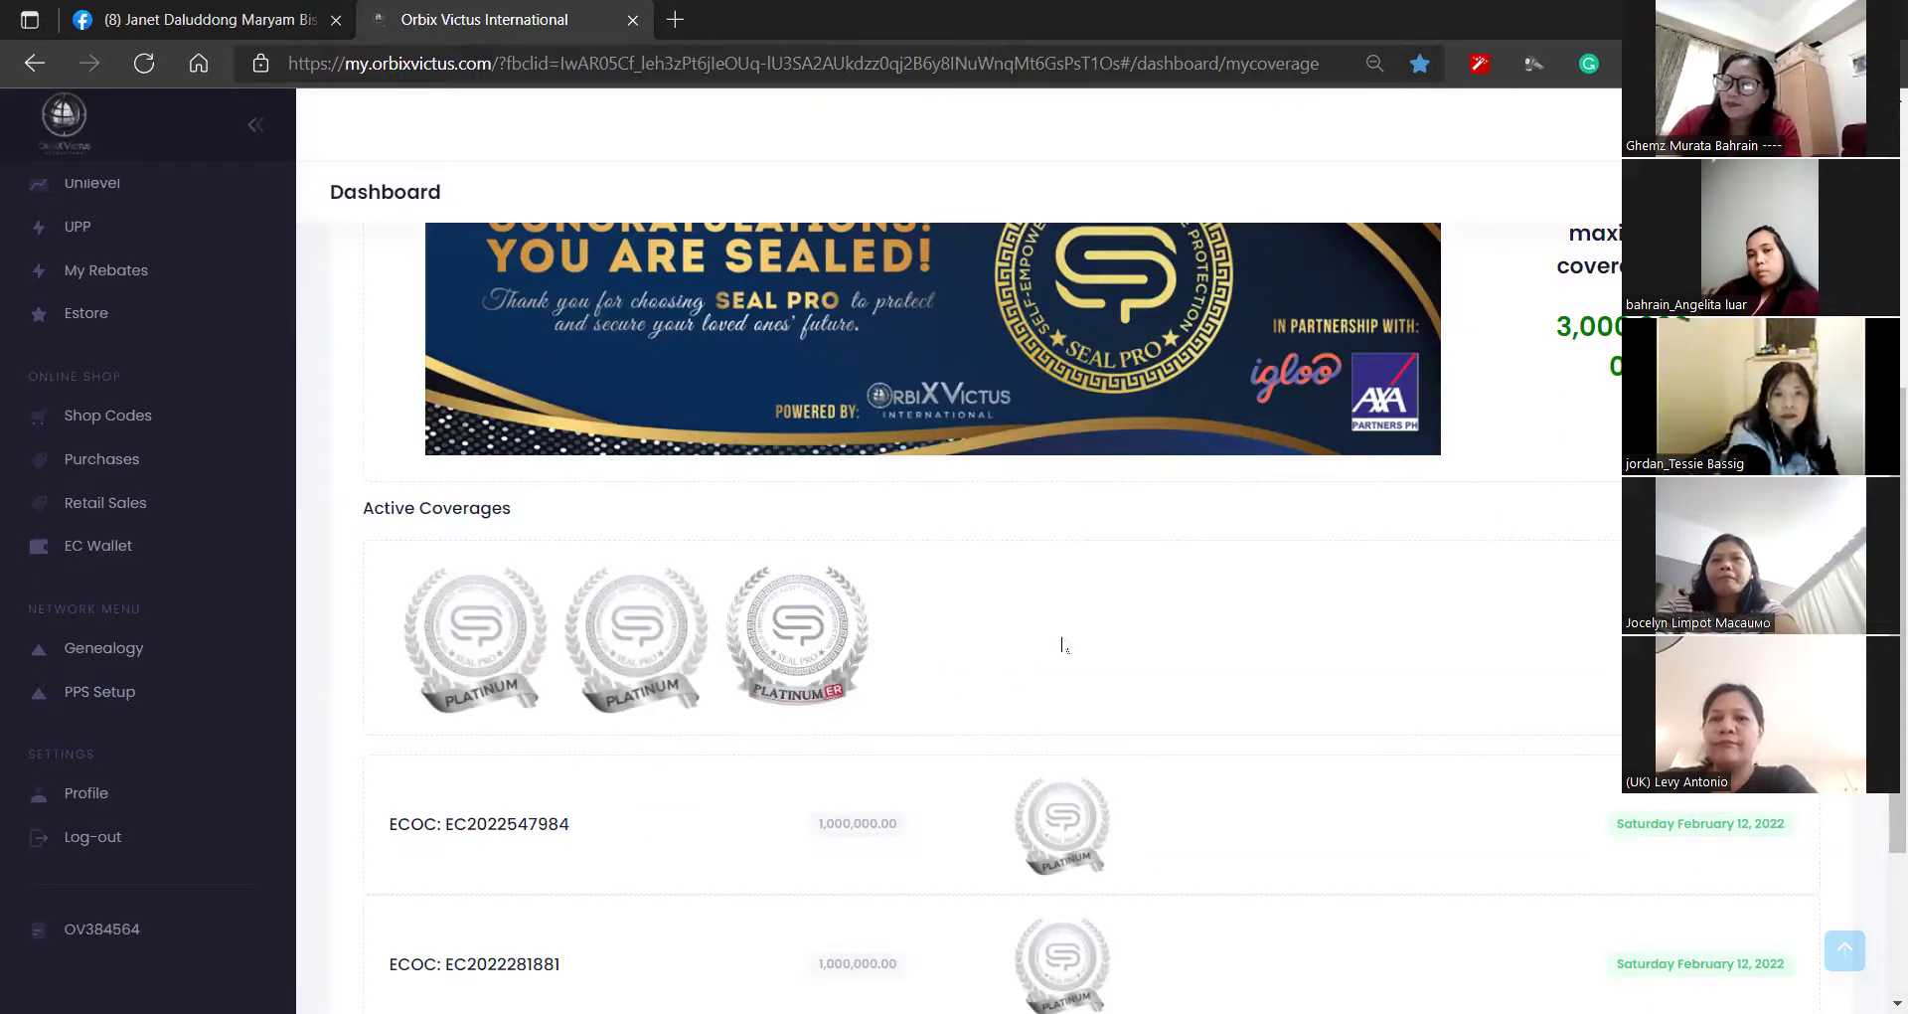
{"action": "scroll", "coordinate": [1094, 672], "scroll_direction": "down", "scroll_amount": 2}
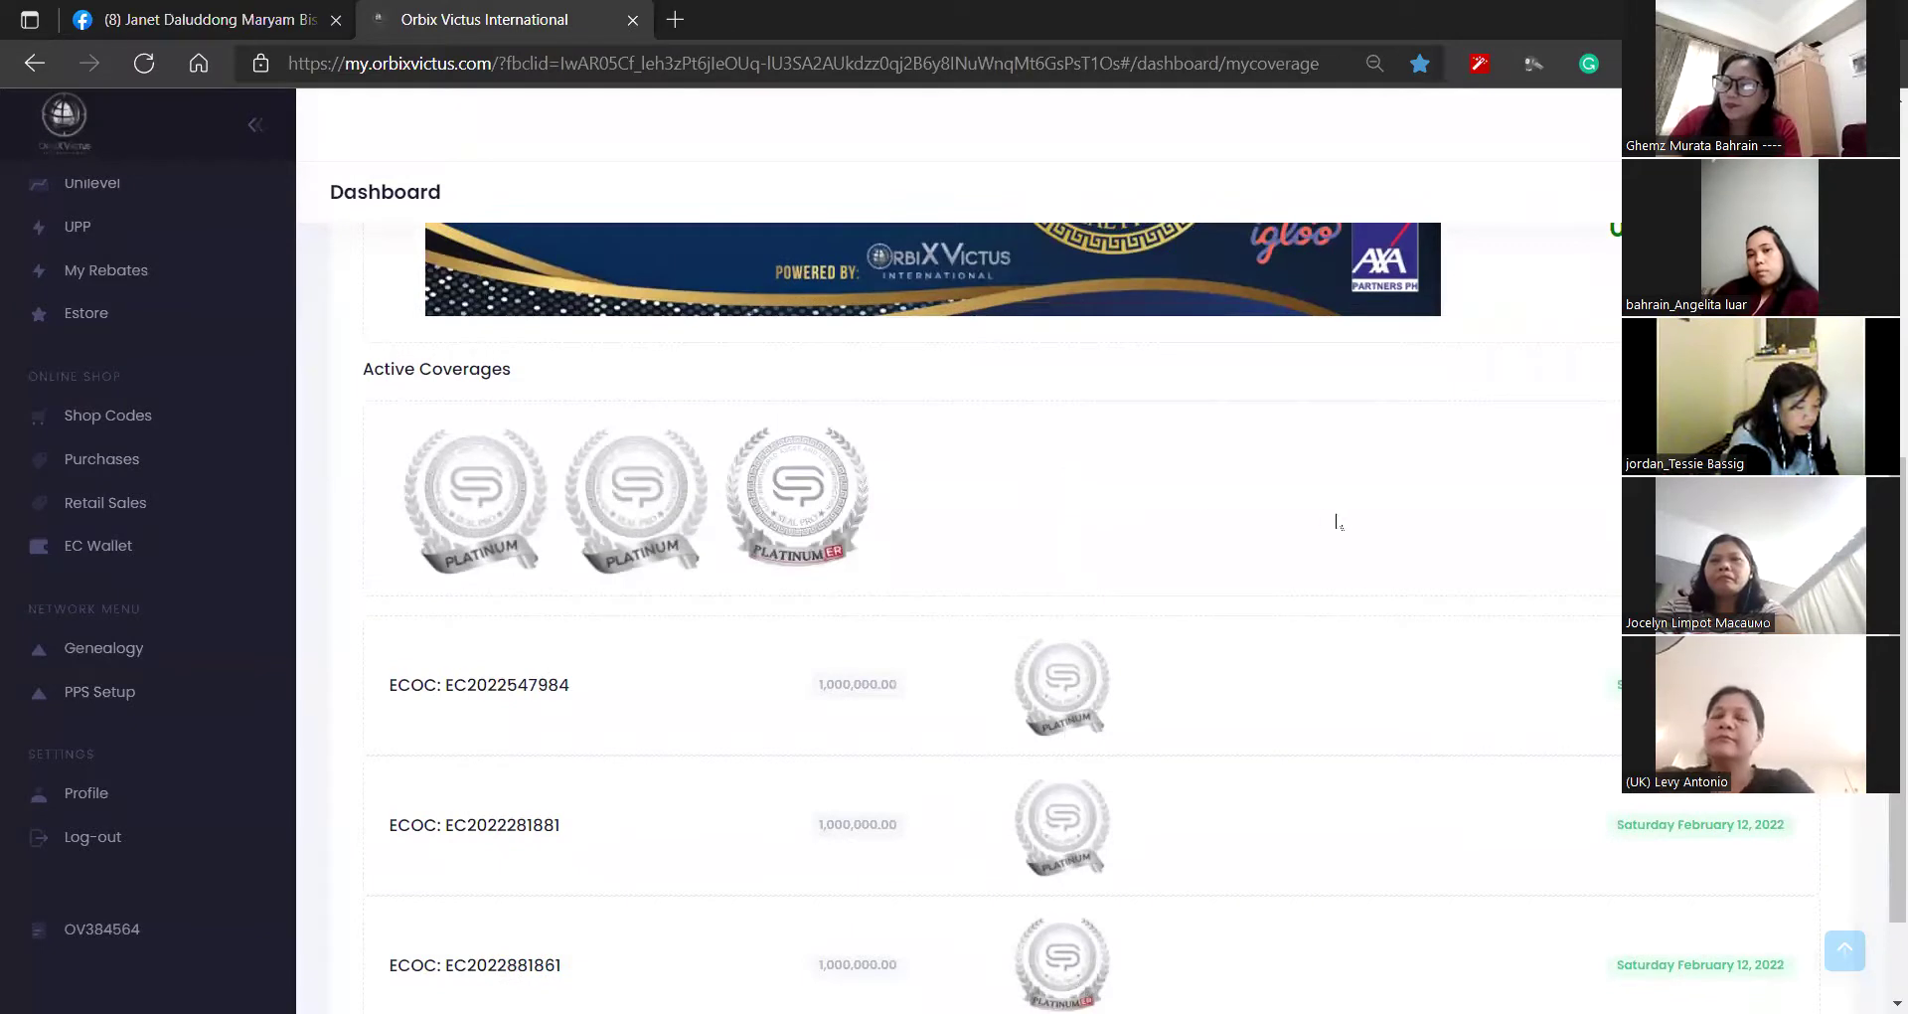
{"action": "scroll", "coordinate": [1335, 522], "scroll_direction": "down", "scroll_amount": 2}
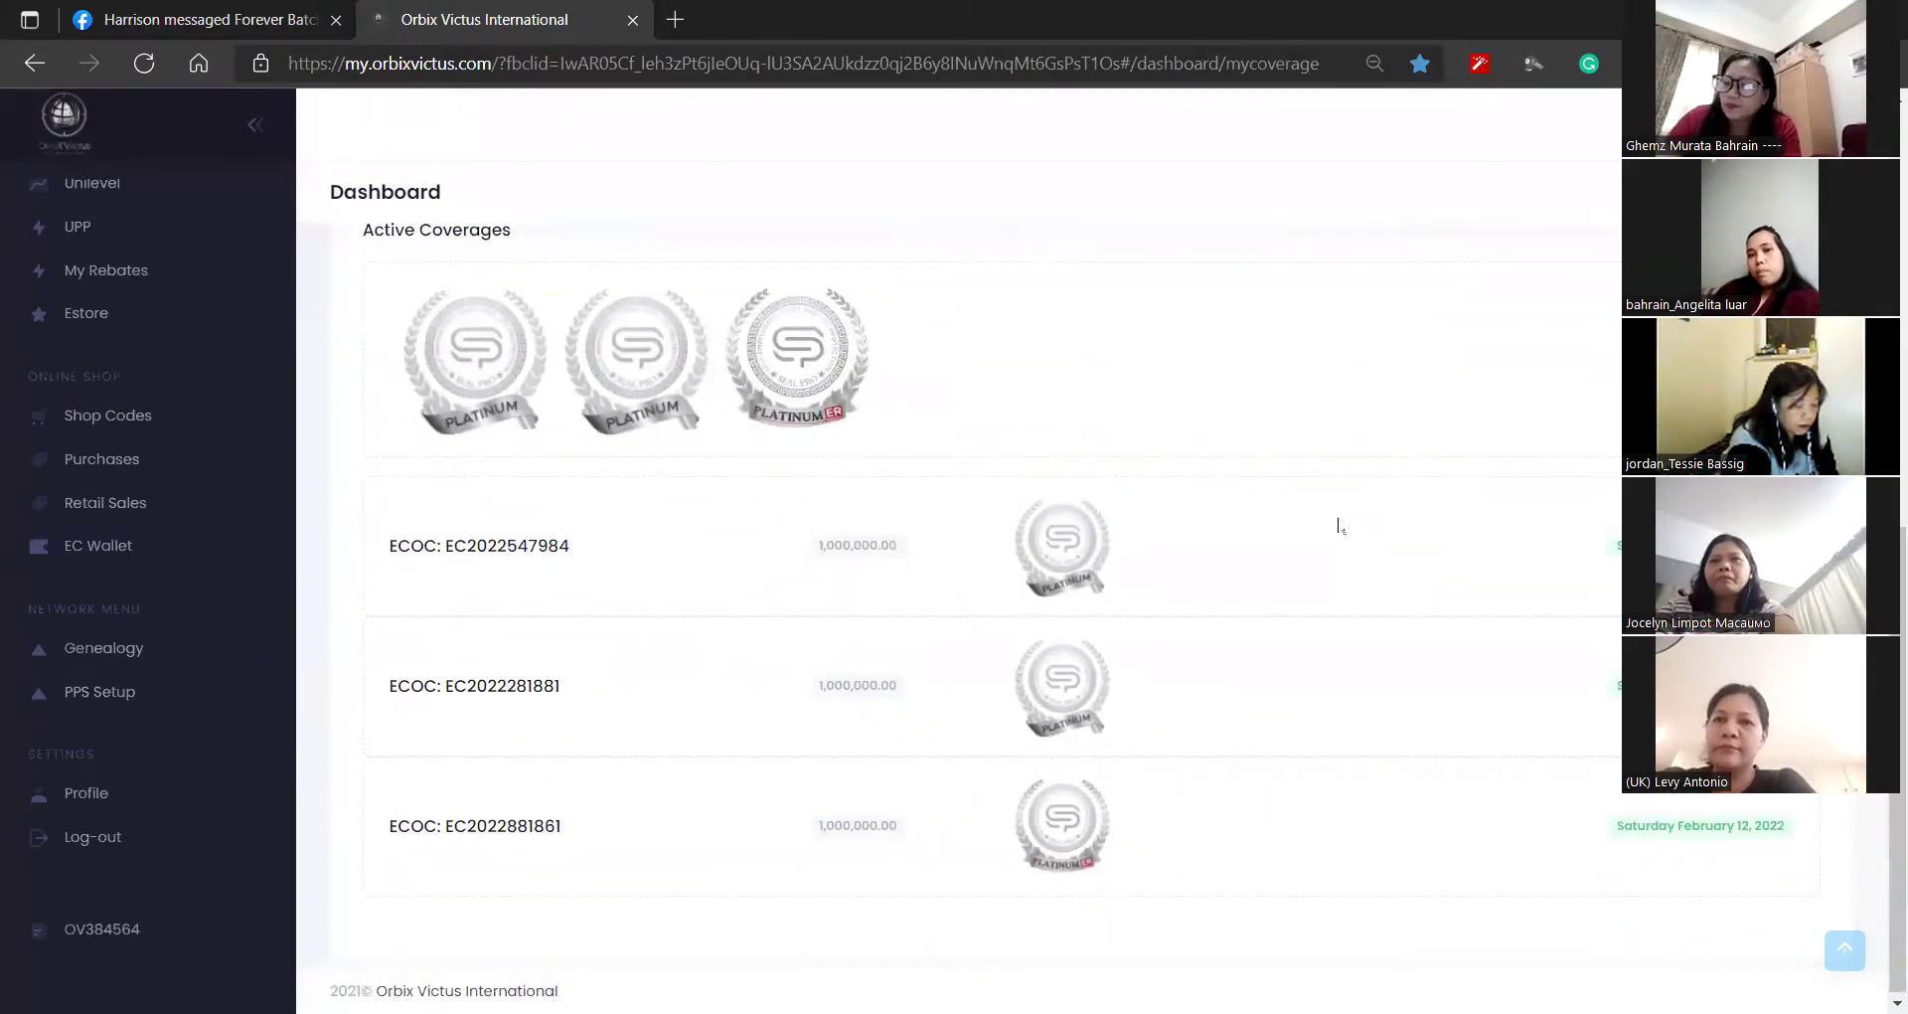
{"action": "scroll", "coordinate": [1331, 530], "scroll_direction": "down", "scroll_amount": 1}
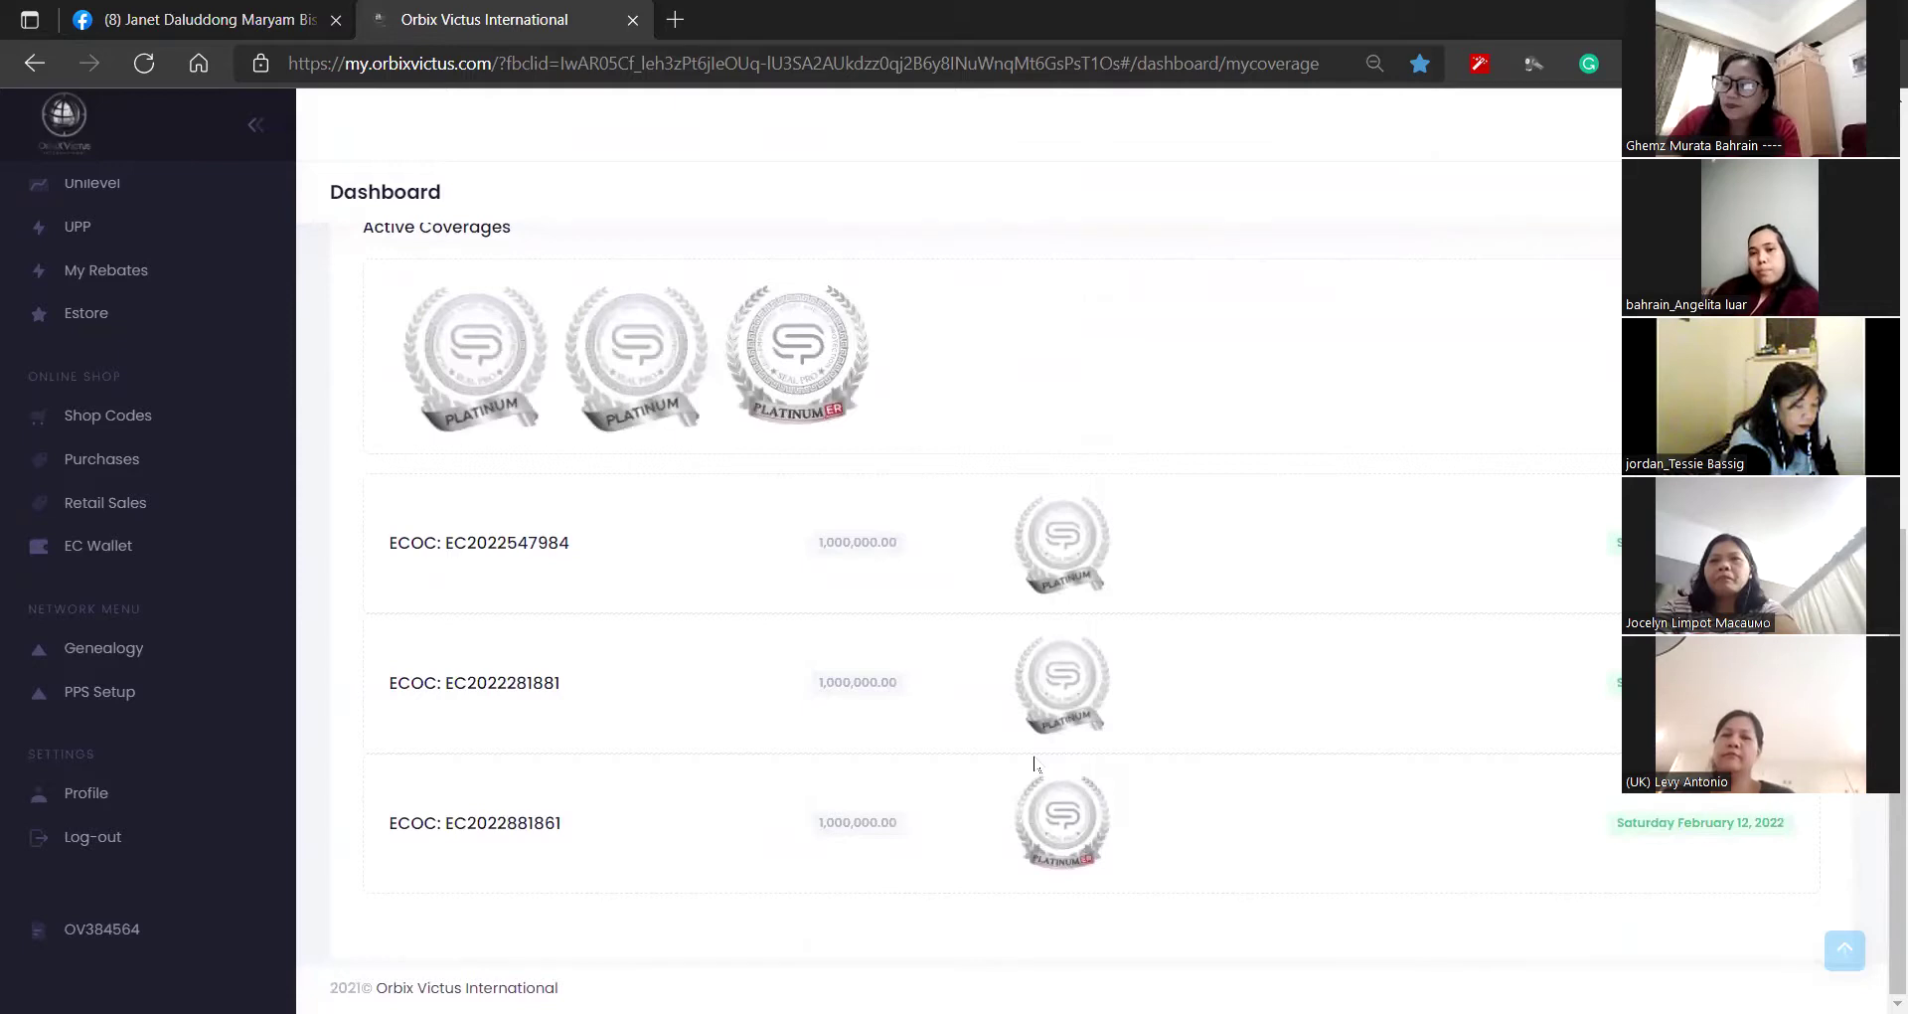
{"action": "scroll", "coordinate": [1093, 695], "scroll_direction": "up", "scroll_amount": 10}
{"action": "left_click", "coordinate": [555, 537]}
Check the Name of Insured column for the three Platinum rows and the unassigned Bronze rows.
{"action": "scroll", "coordinate": [1004, 755], "scroll_direction": "down", "scroll_amount": 10}
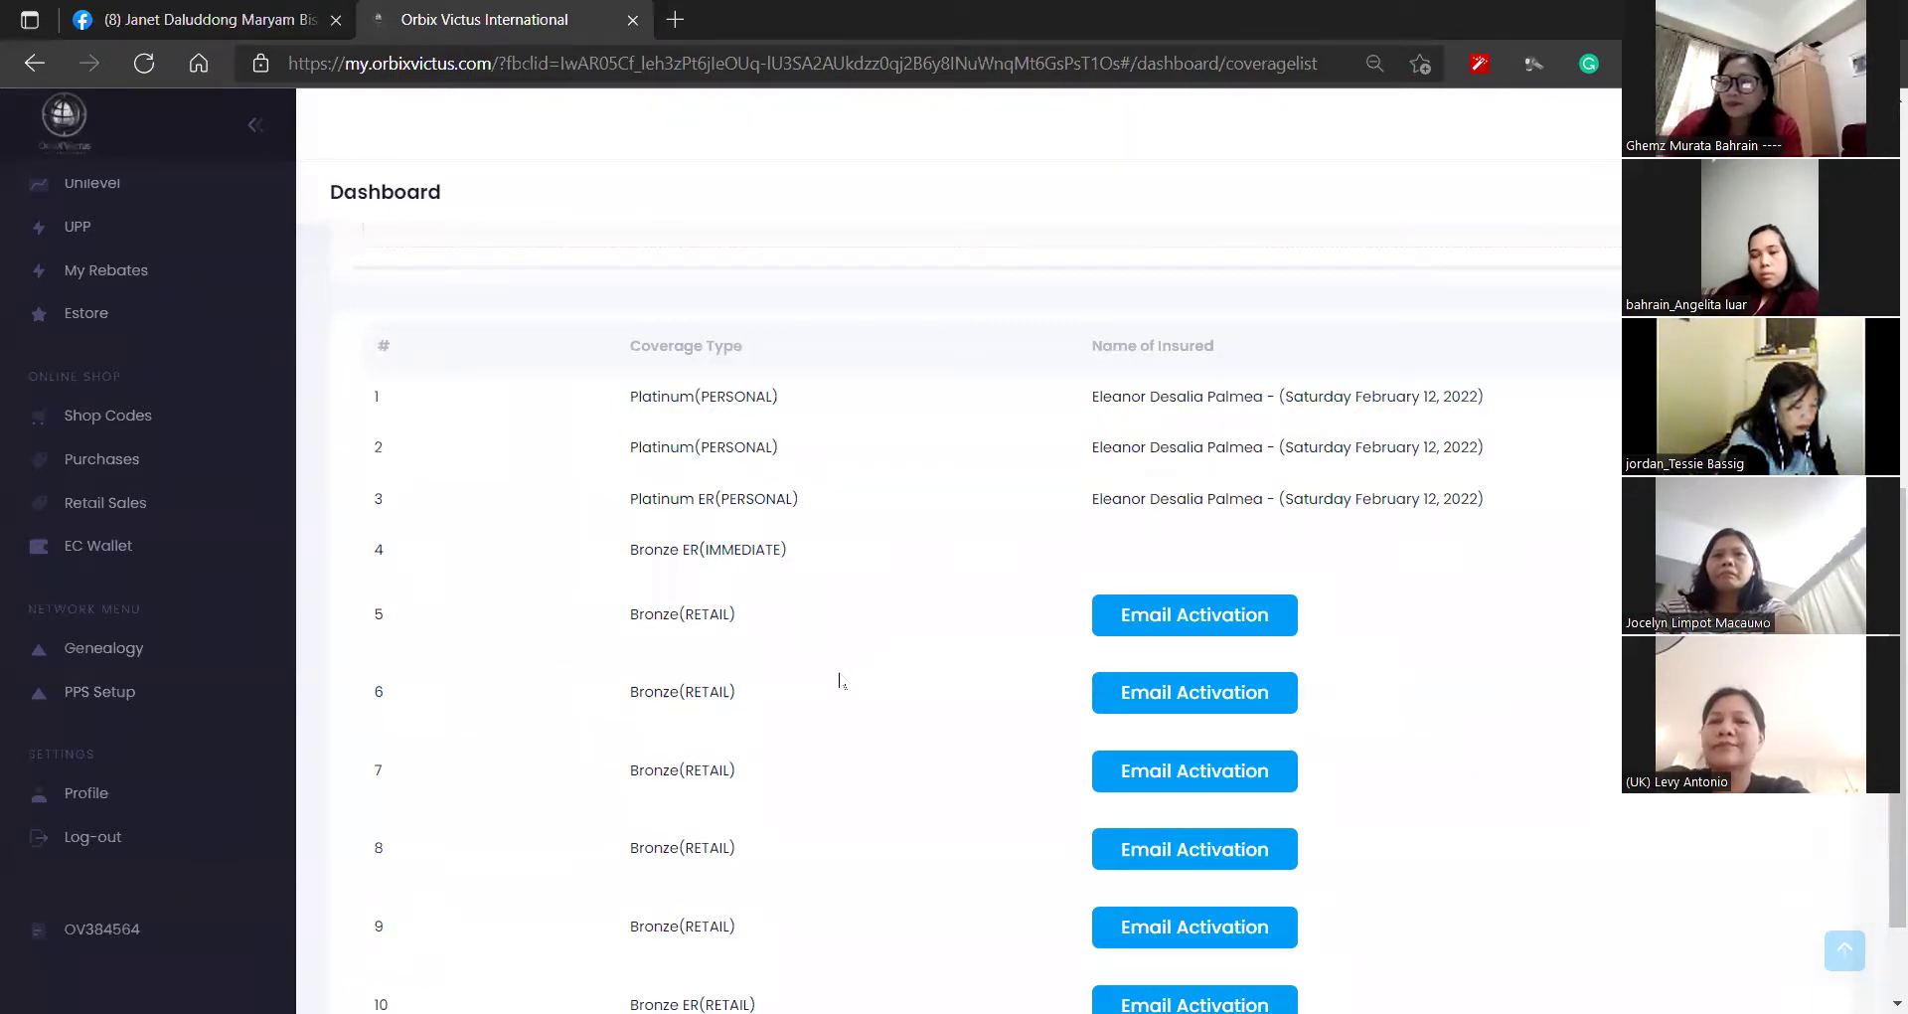
{"action": "scroll", "coordinate": [903, 683], "scroll_direction": "down", "scroll_amount": 2}
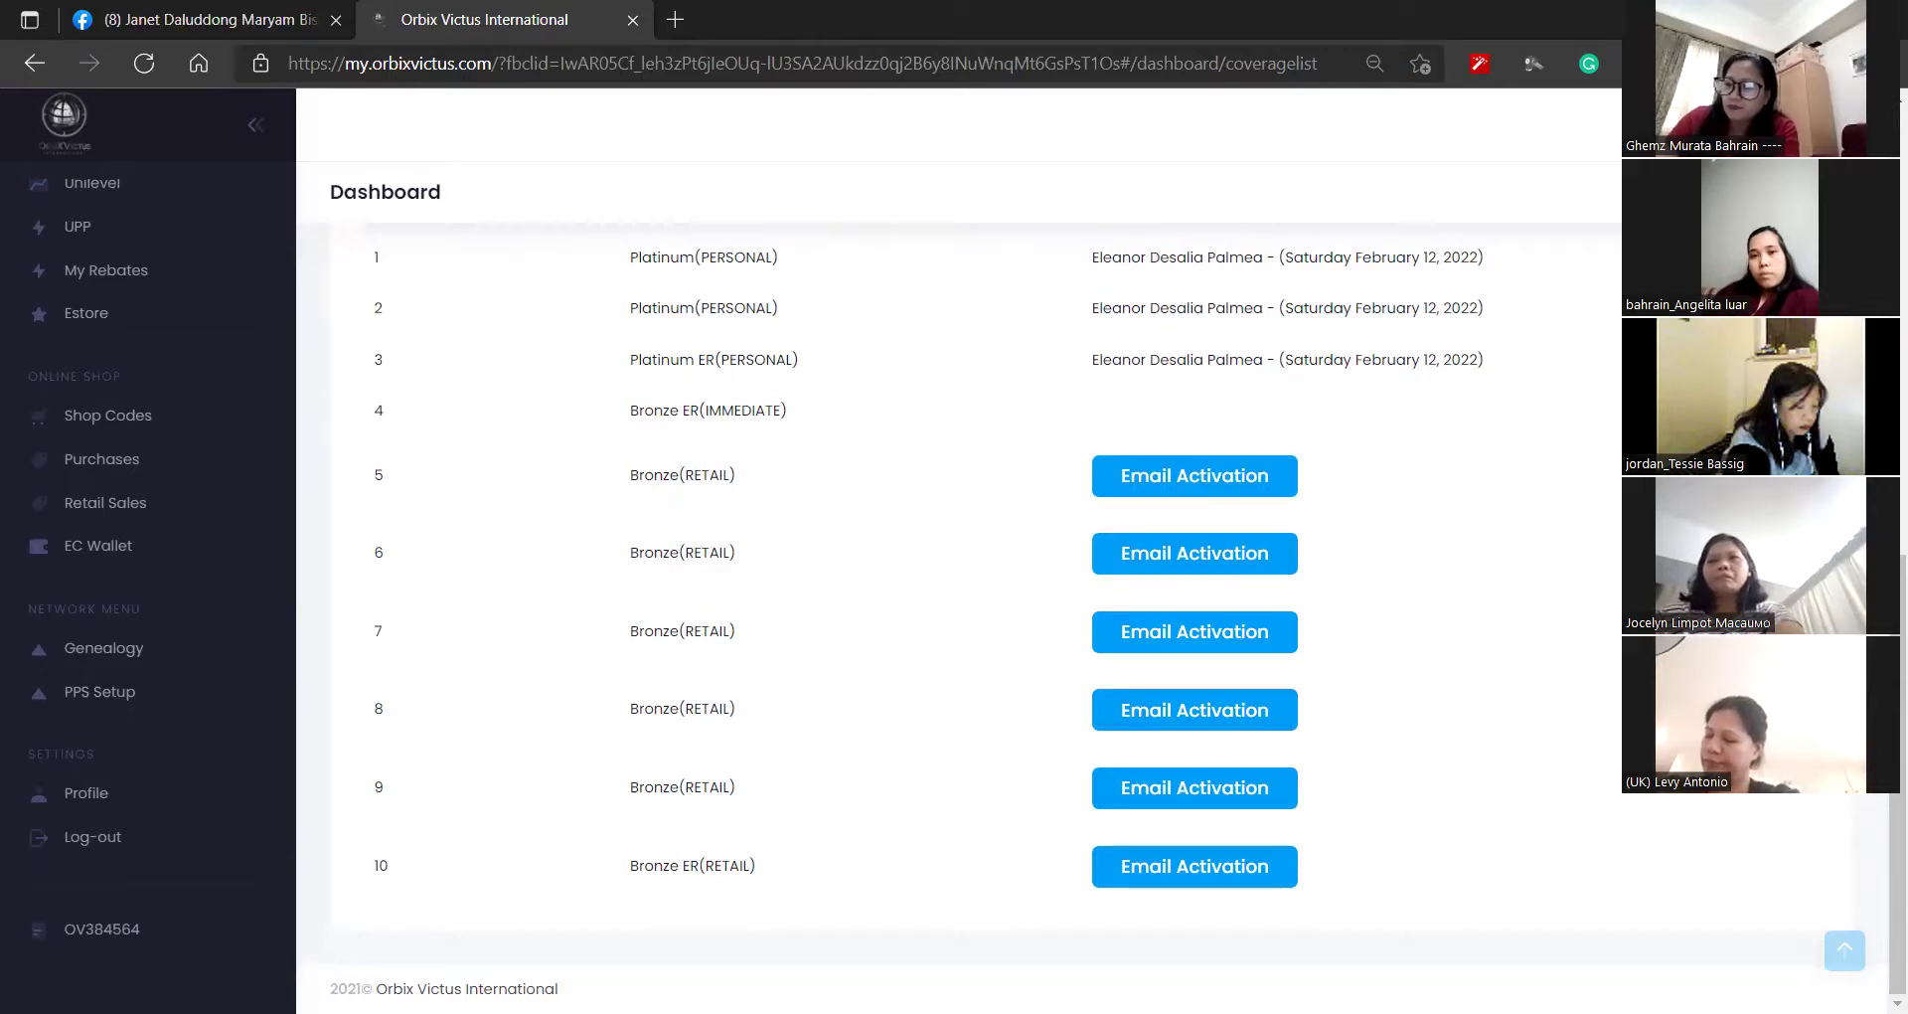
Browse the entries in the portal's sidebar menu.
{"action": "left_click", "coordinate": [144, 504]}
{"action": "left_click", "coordinate": [144, 647]}
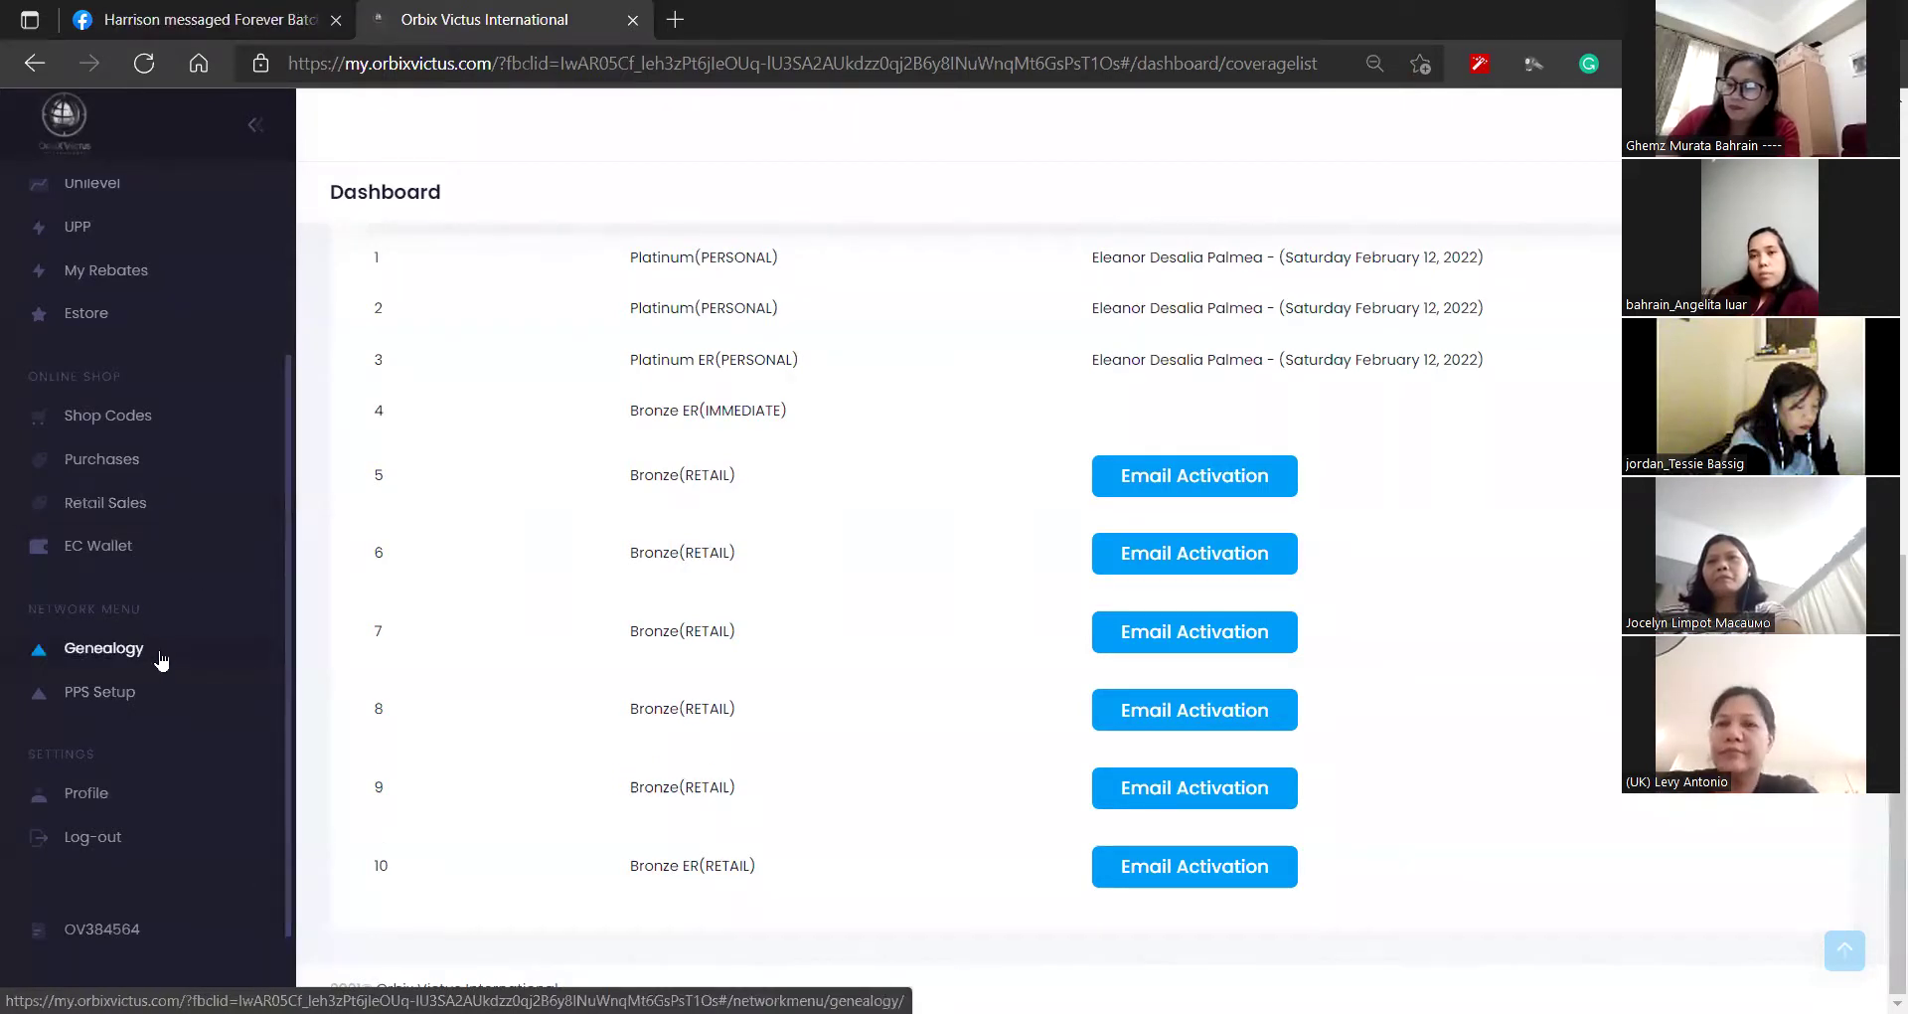
{"action": "scroll", "coordinate": [151, 648], "scroll_direction": "up", "scroll_amount": 2}
{"action": "left_click", "coordinate": [151, 648]}
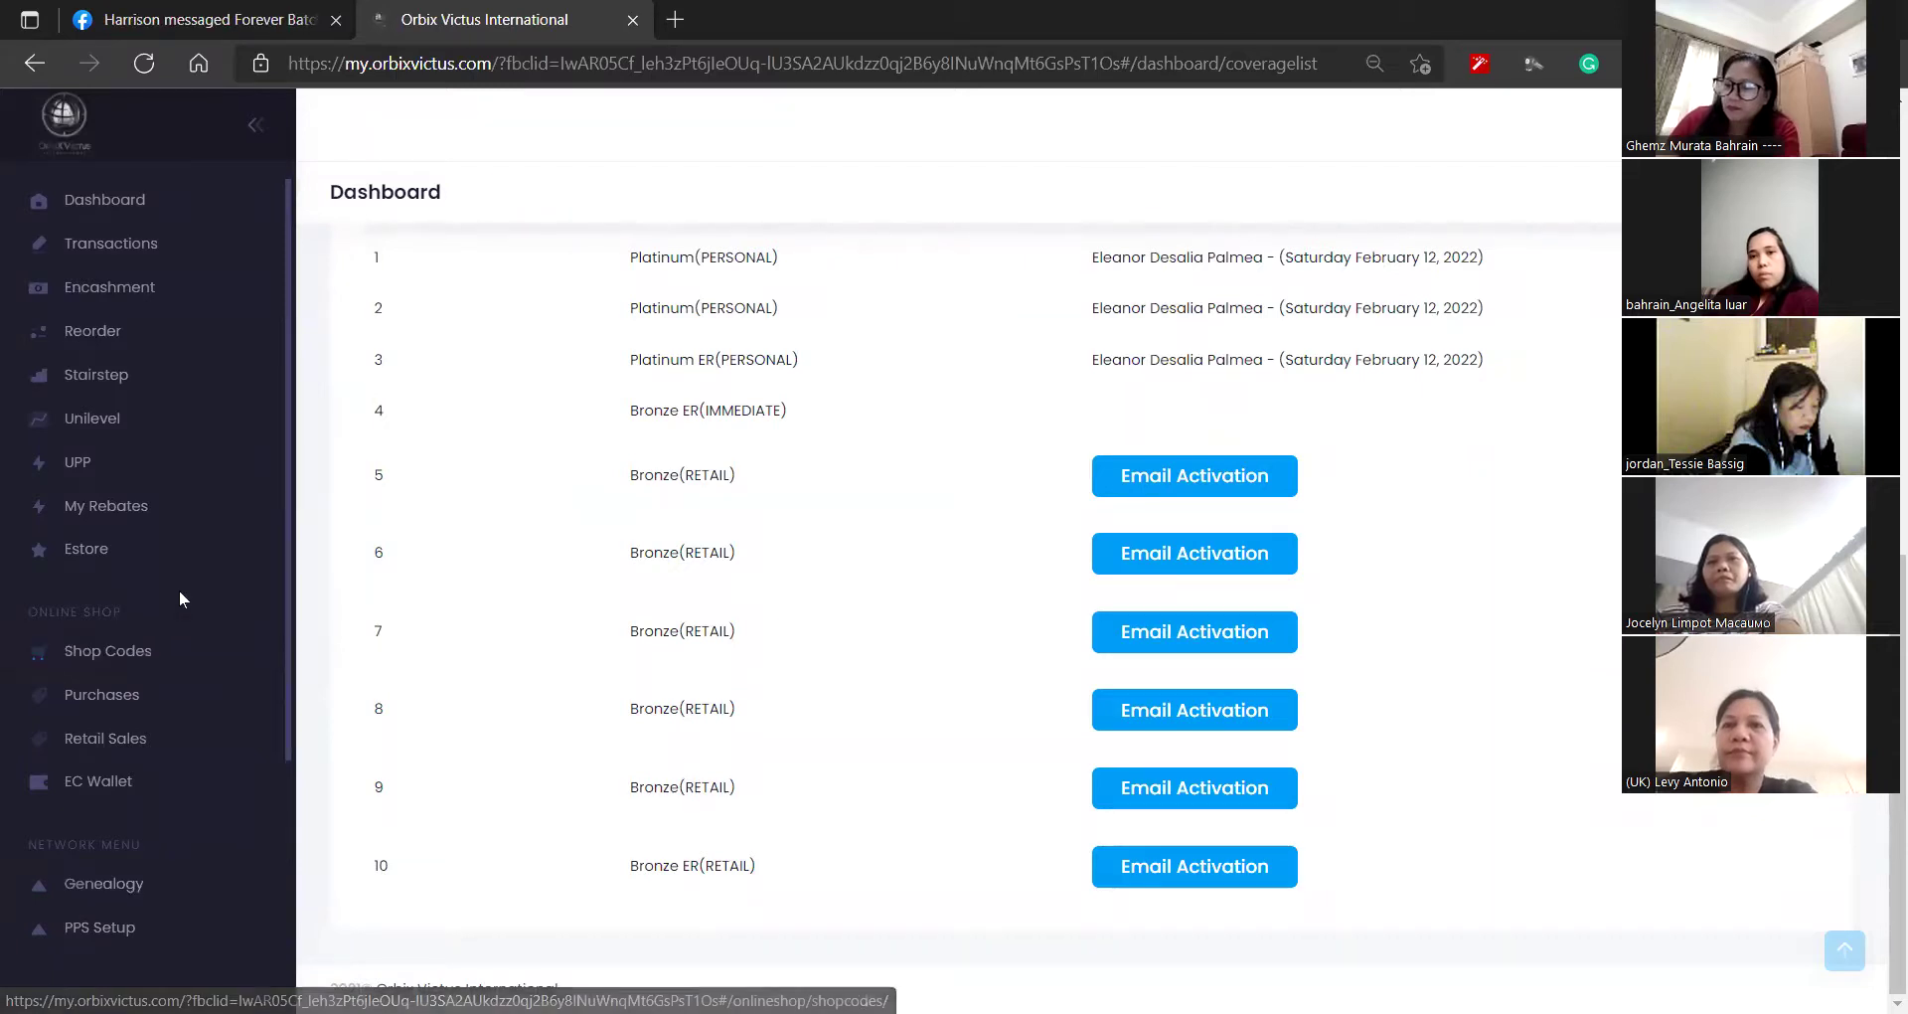
{"action": "scroll", "coordinate": [401, 563], "scroll_direction": "up", "scroll_amount": 10}
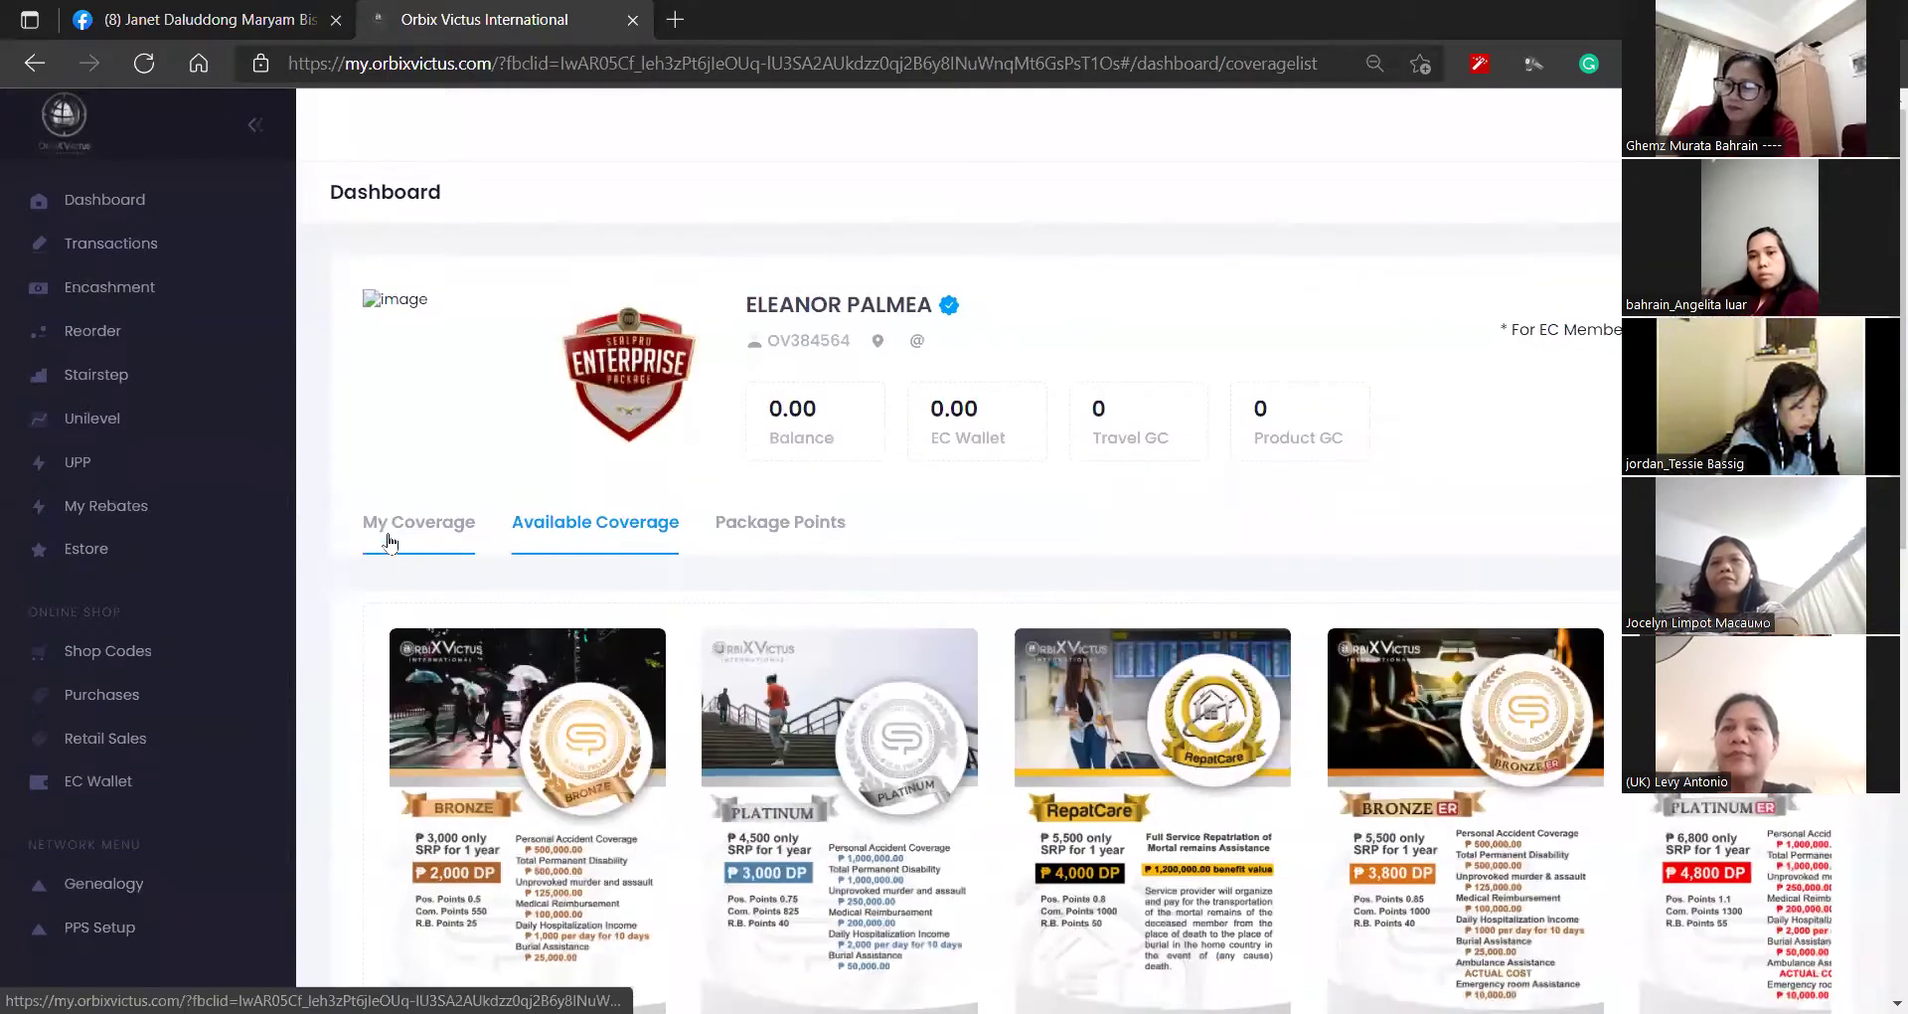
Return to My Coverage and look through the member's coverage summary.
{"action": "left_click", "coordinate": [384, 529]}
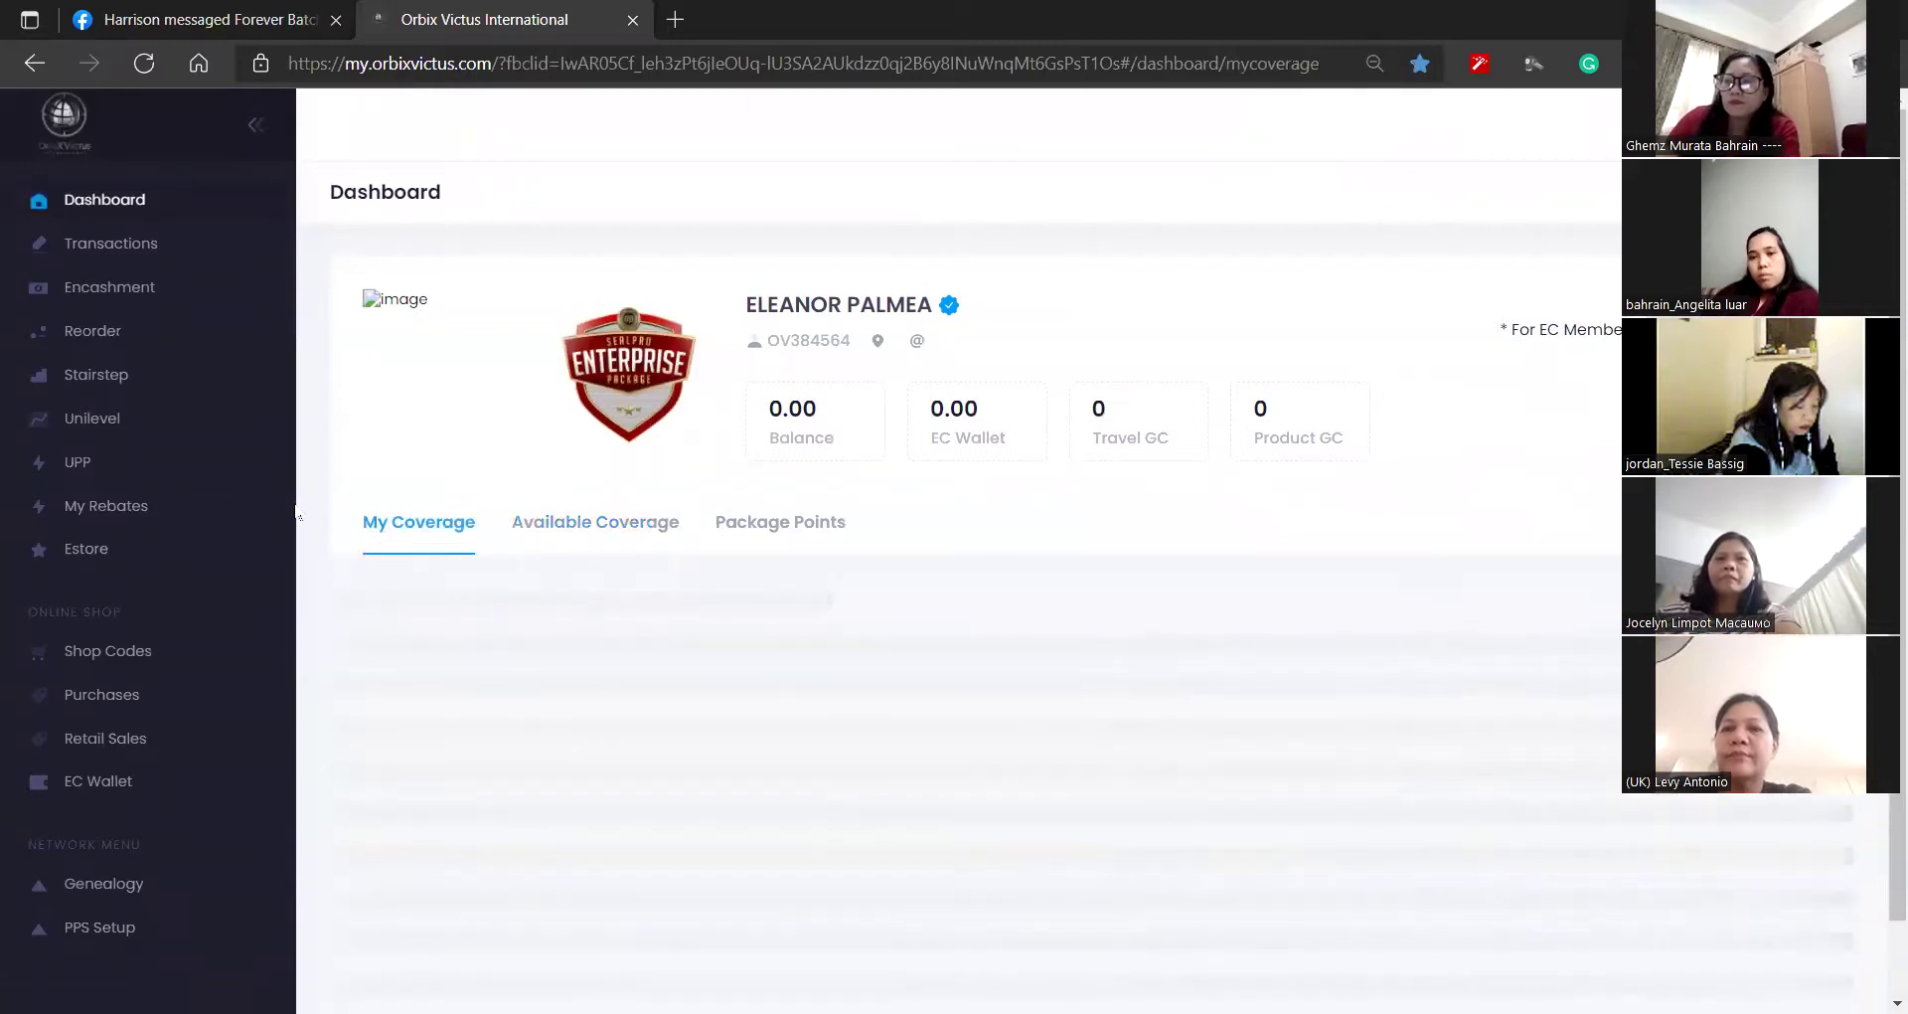
{"action": "scroll", "coordinate": [528, 502], "scroll_direction": "down", "scroll_amount": 8}
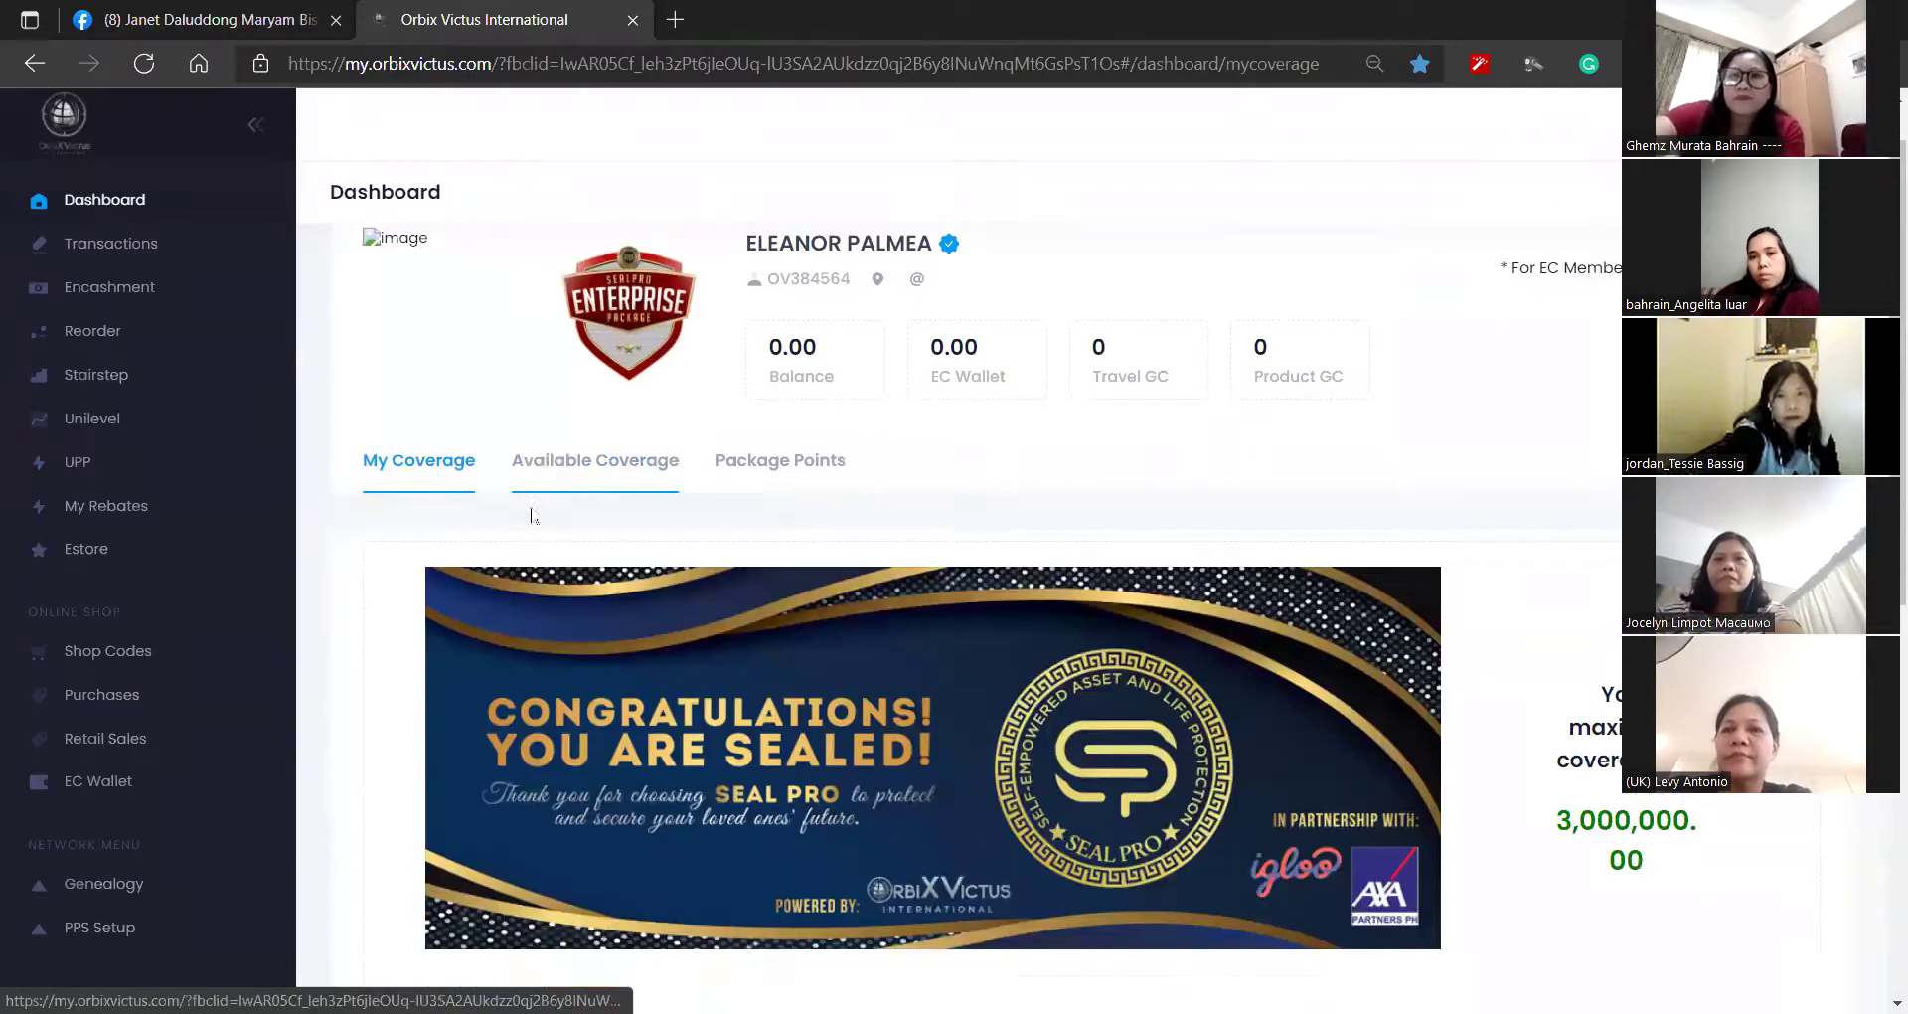
{"action": "scroll", "coordinate": [527, 502], "scroll_direction": "up", "scroll_amount": 2}
{"action": "scroll", "coordinate": [525, 491], "scroll_direction": "up", "scroll_amount": 5}
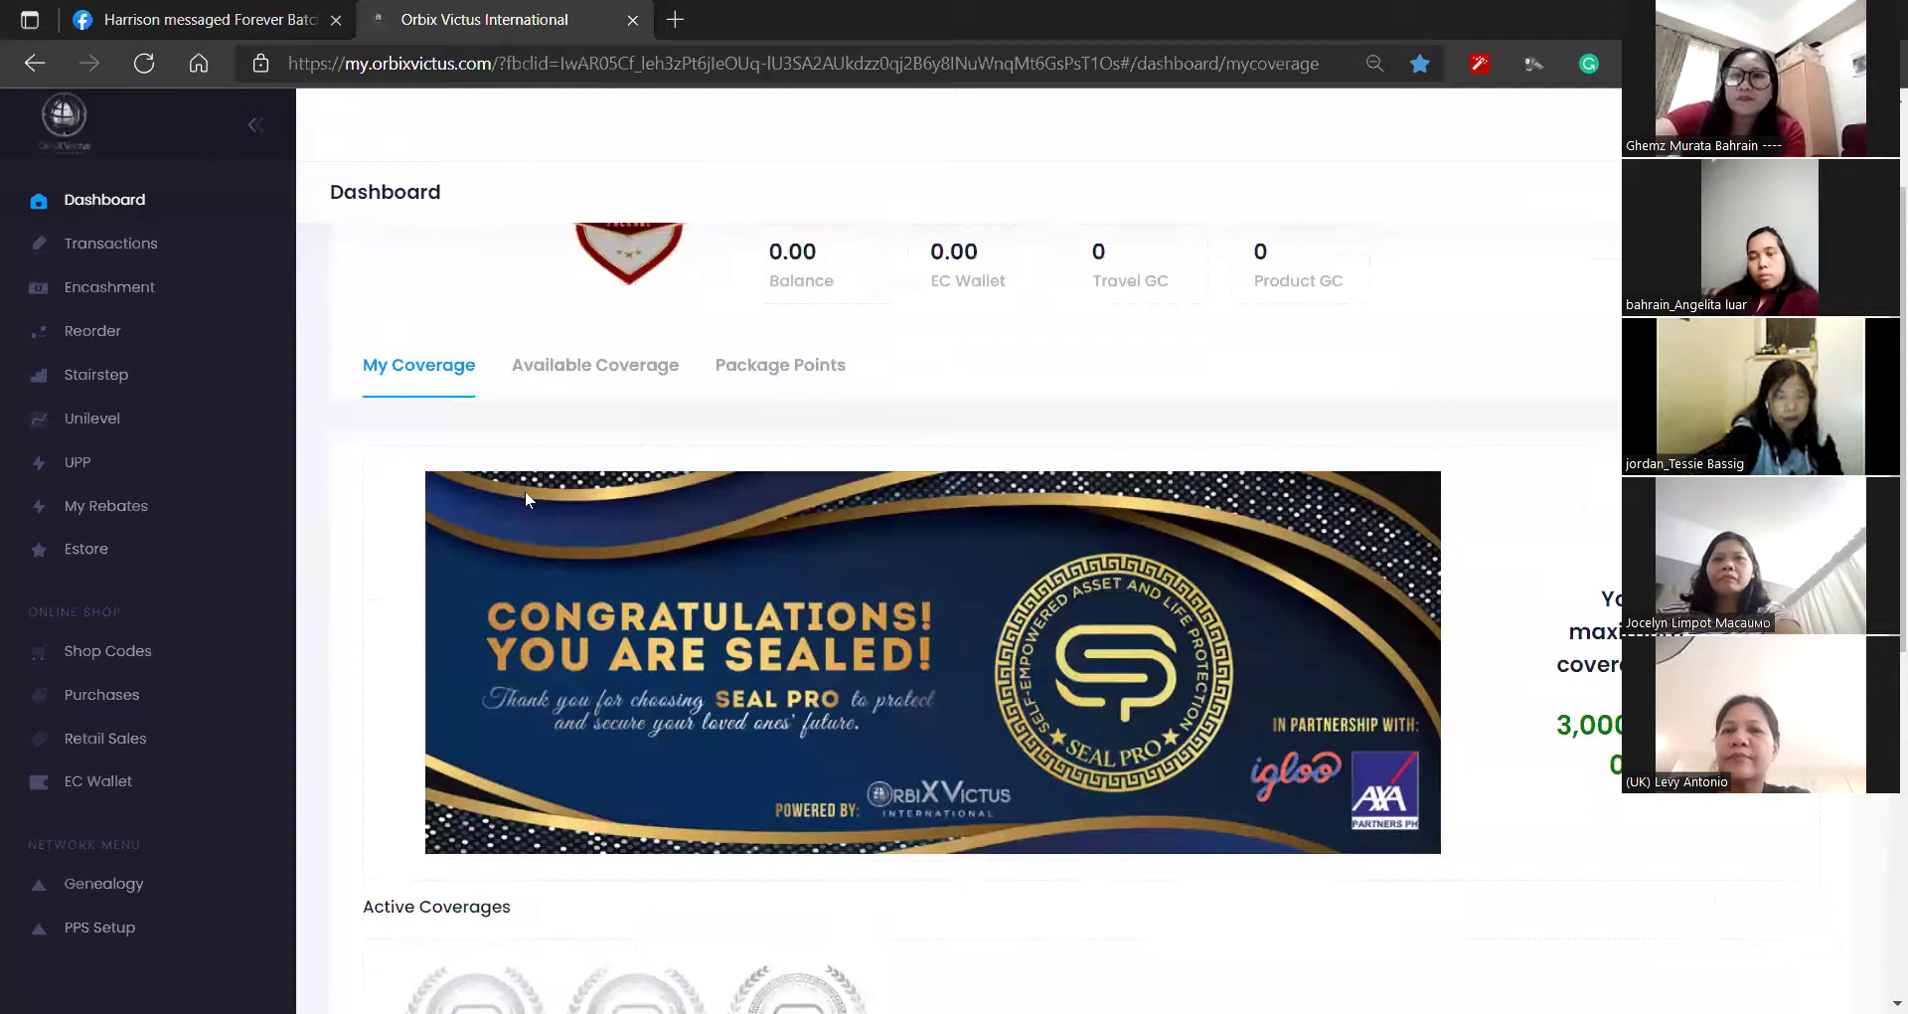
{"action": "scroll", "coordinate": [137, 490], "scroll_direction": "down", "scroll_amount": 3}
{"action": "scroll", "coordinate": [139, 492], "scroll_direction": "down", "scroll_amount": 3}
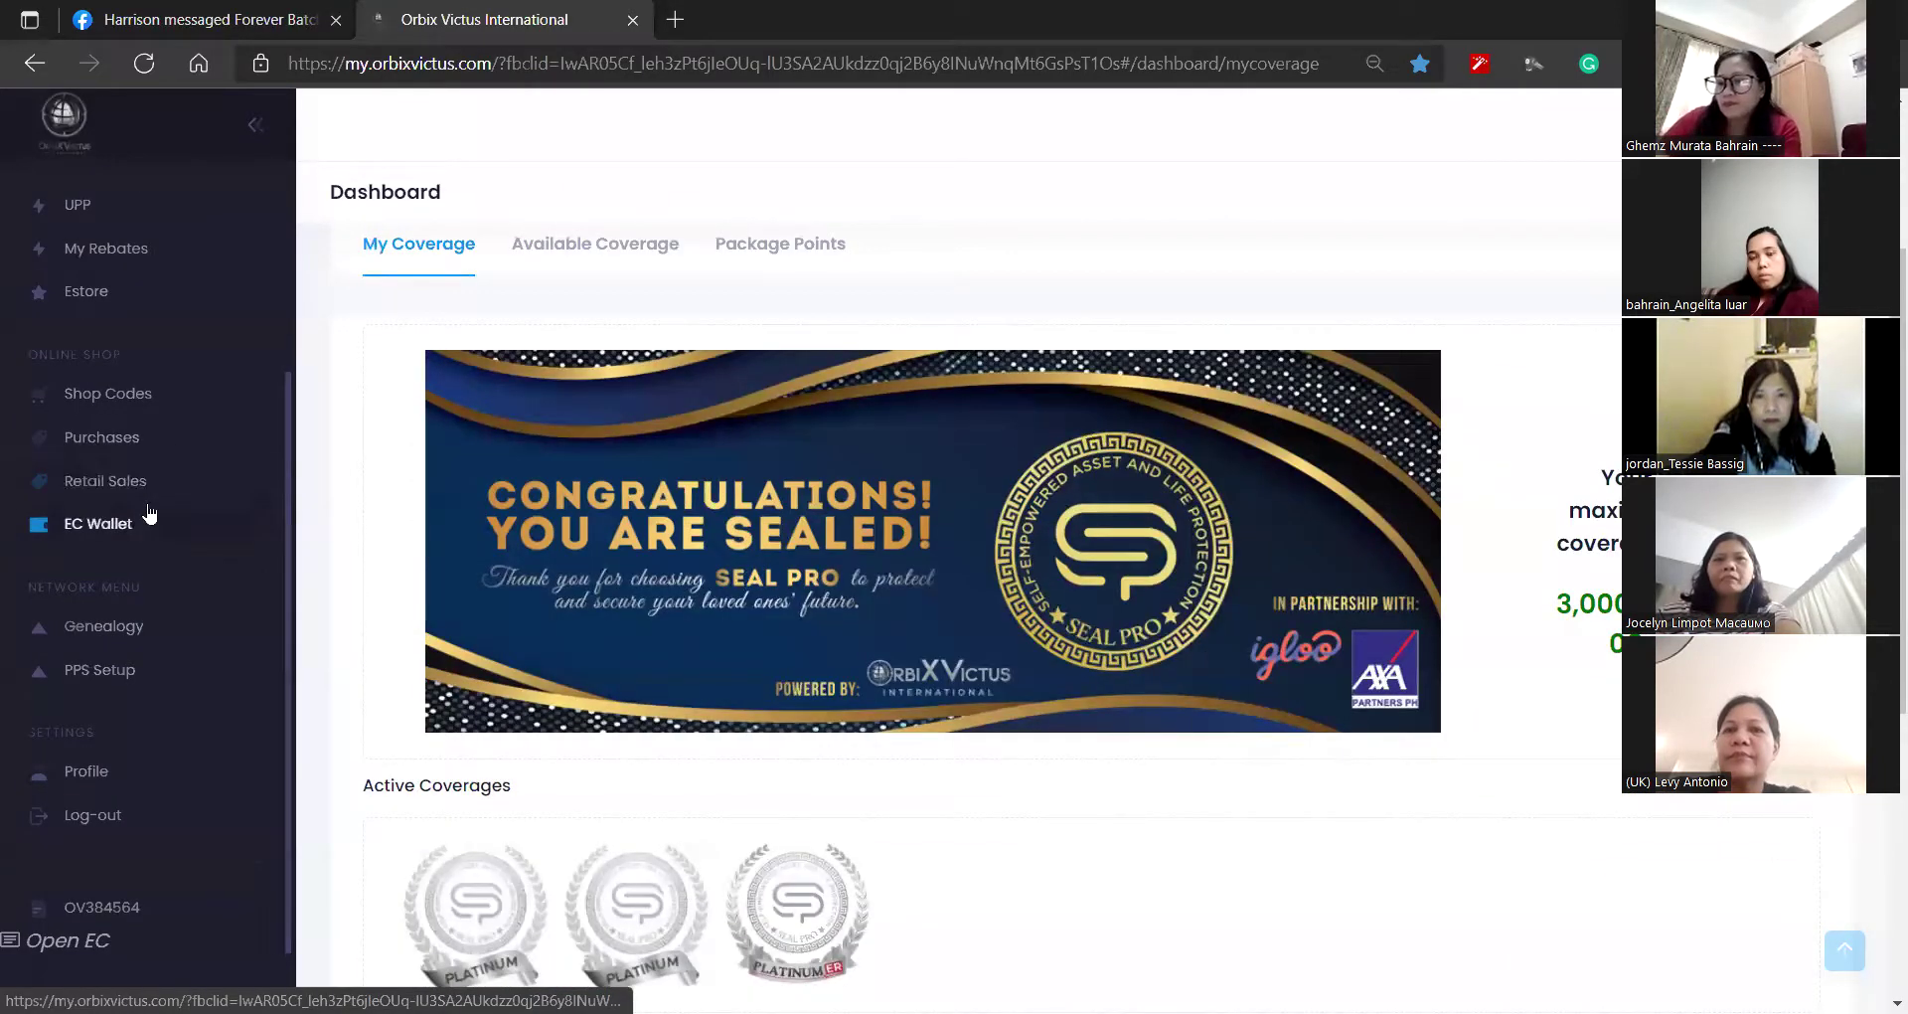
{"action": "scroll", "coordinate": [159, 525], "scroll_direction": "up", "scroll_amount": 3}
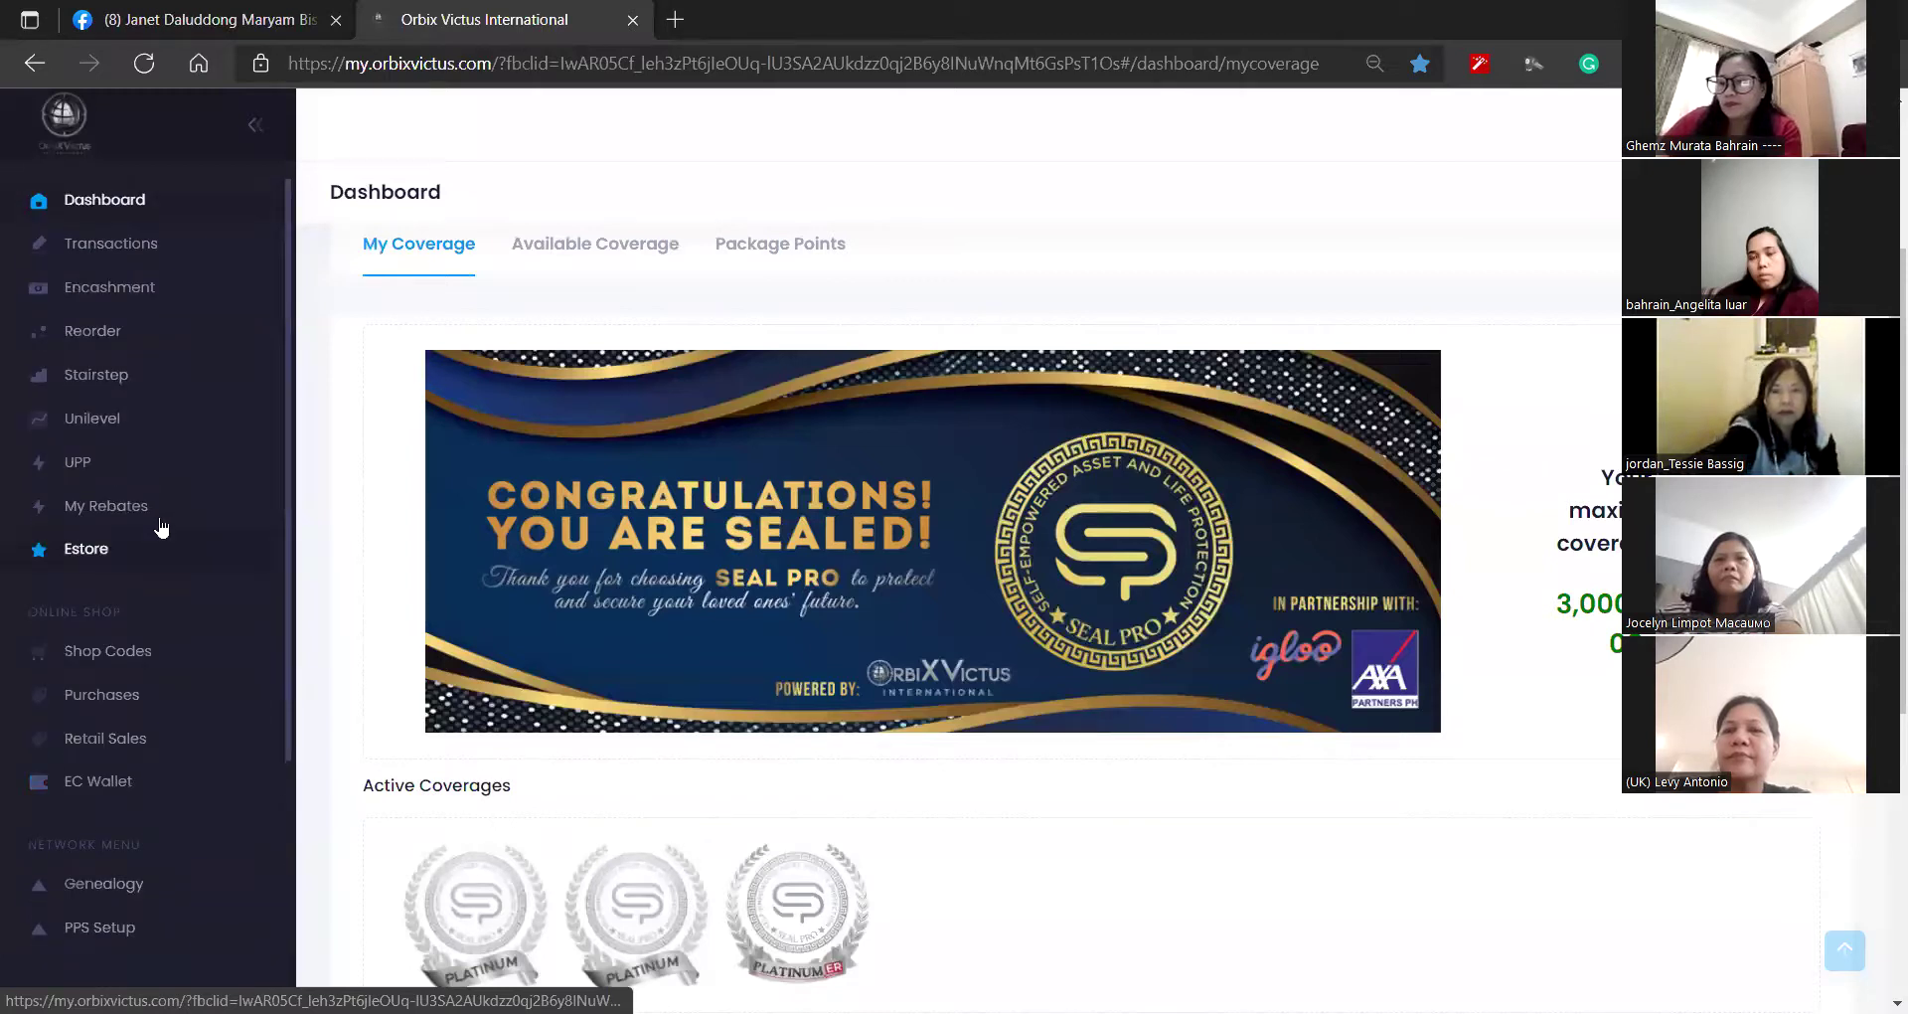
{"action": "scroll", "coordinate": [323, 527], "scroll_direction": "down", "scroll_amount": 5}
{"action": "scroll", "coordinate": [429, 515], "scroll_direction": "up", "scroll_amount": 2}
{"action": "scroll", "coordinate": [429, 515], "scroll_direction": "up", "scroll_amount": 3}
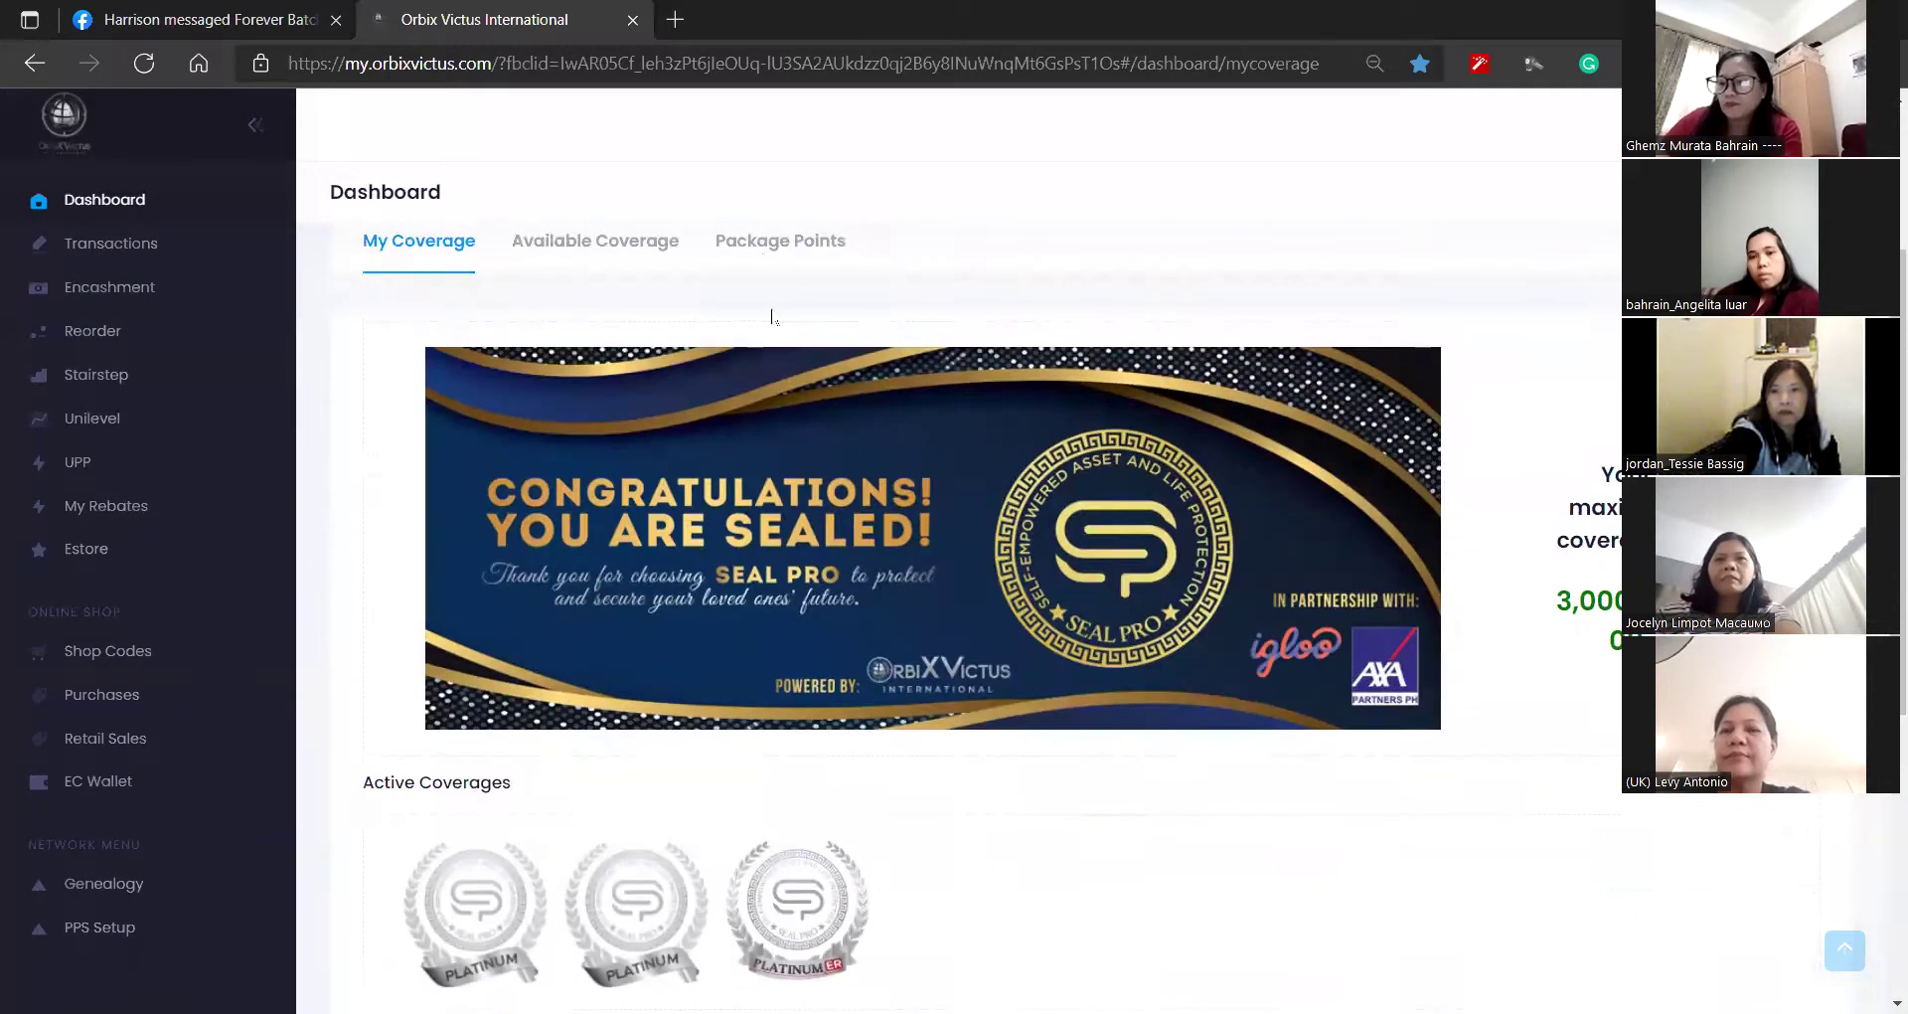
Check Package Points, then open Profile settings and launch the avatar file picker.
{"action": "left_click", "coordinate": [757, 243]}
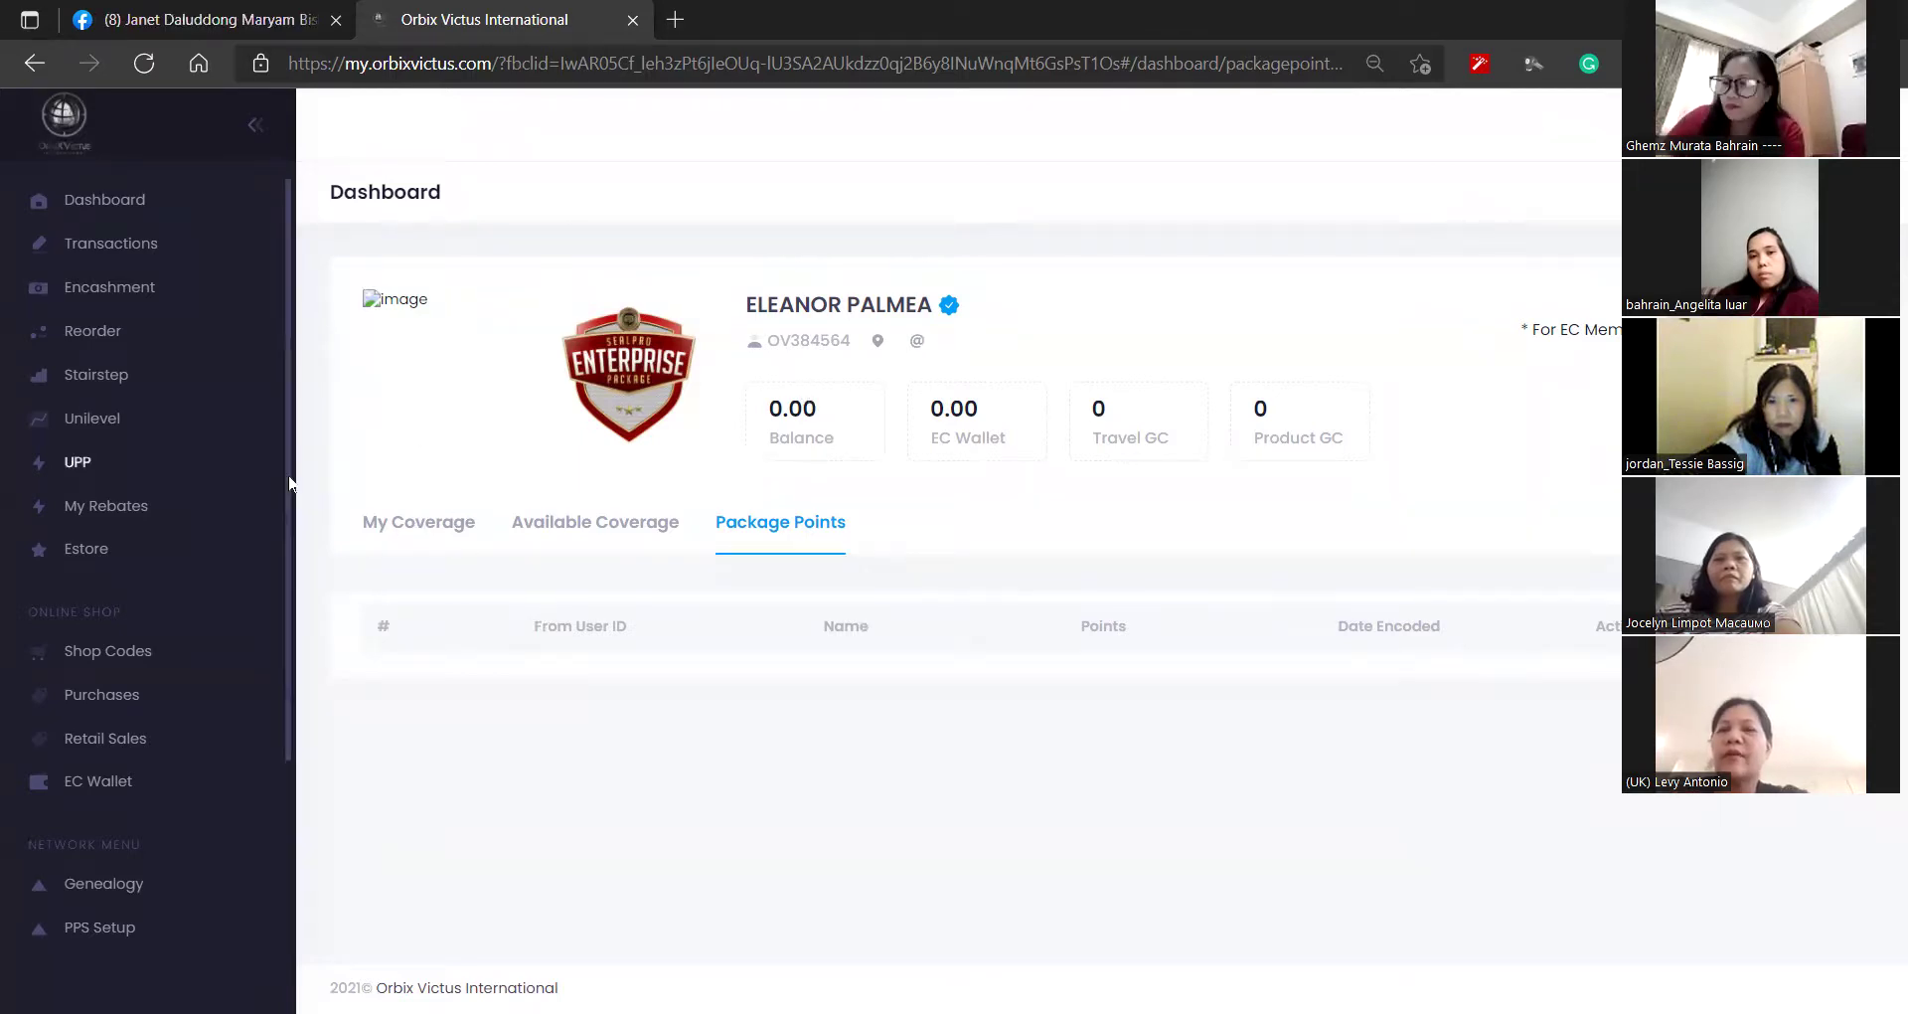
{"action": "scroll", "coordinate": [171, 754], "scroll_direction": "down", "scroll_amount": 3}
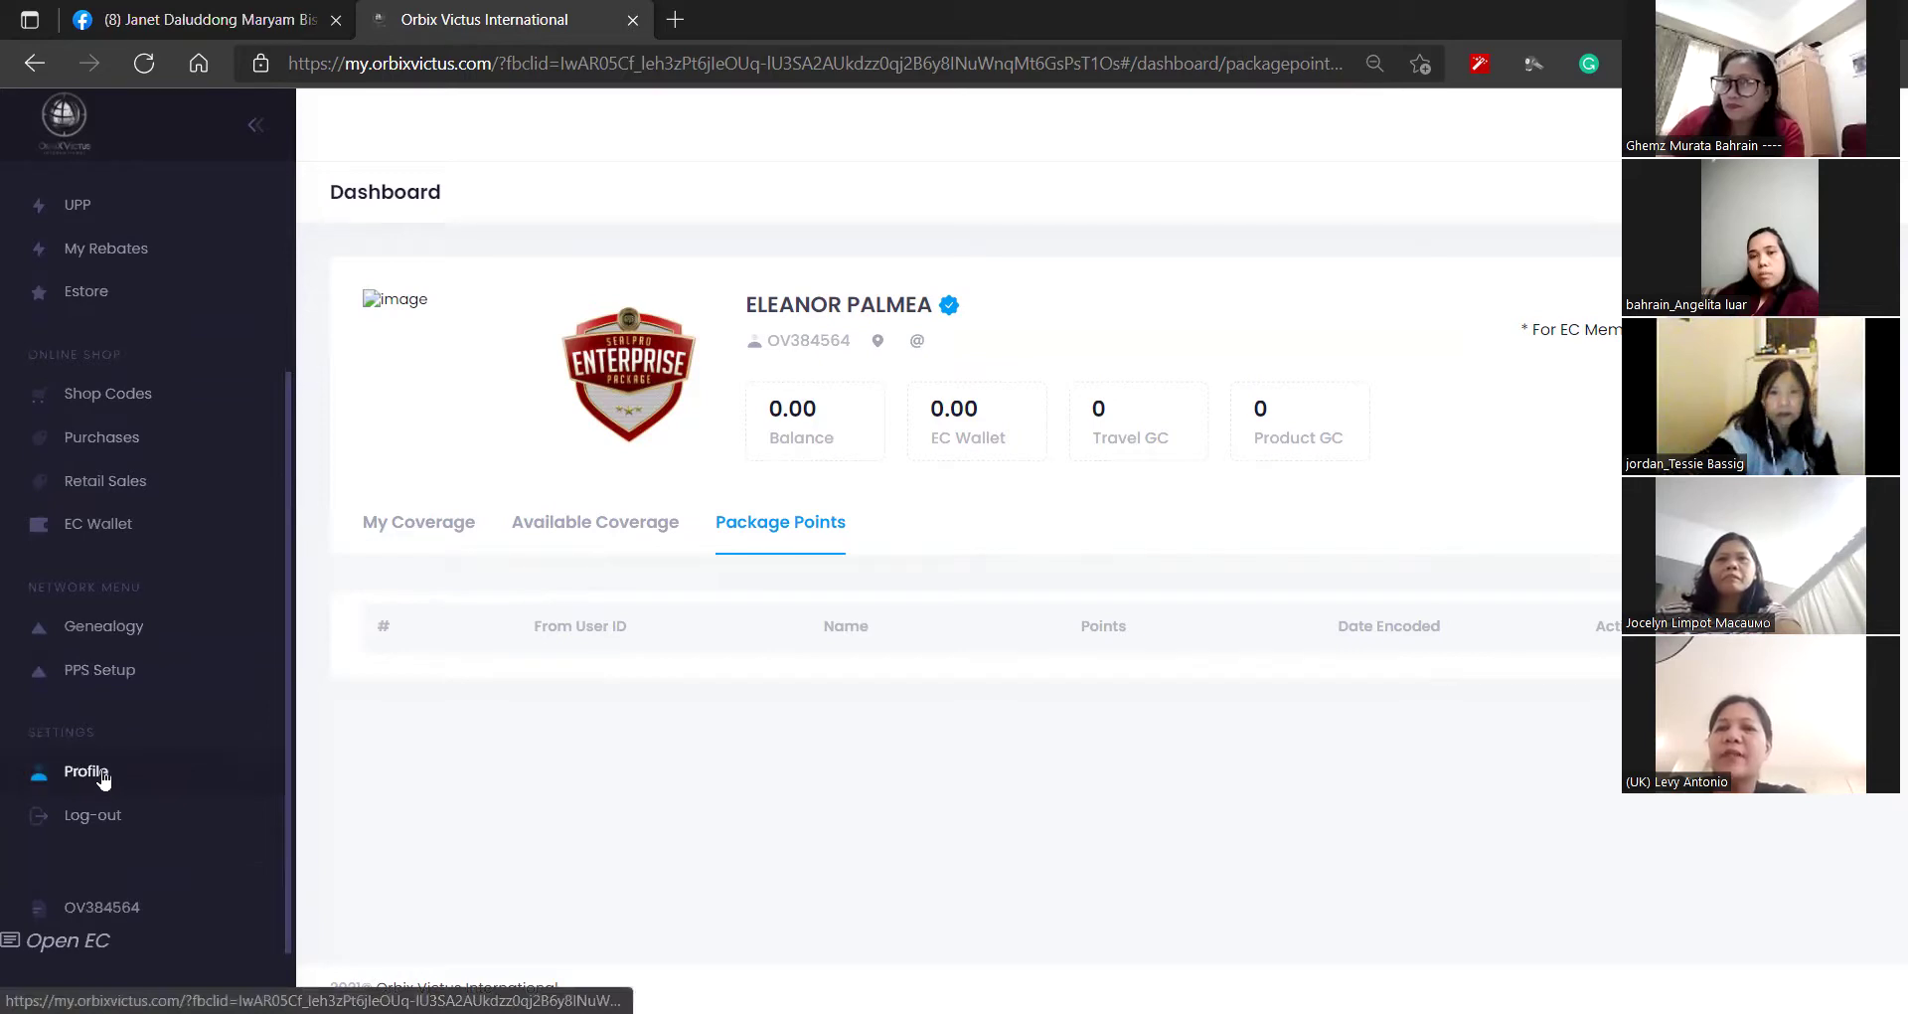
{"action": "left_click", "coordinate": [105, 780]}
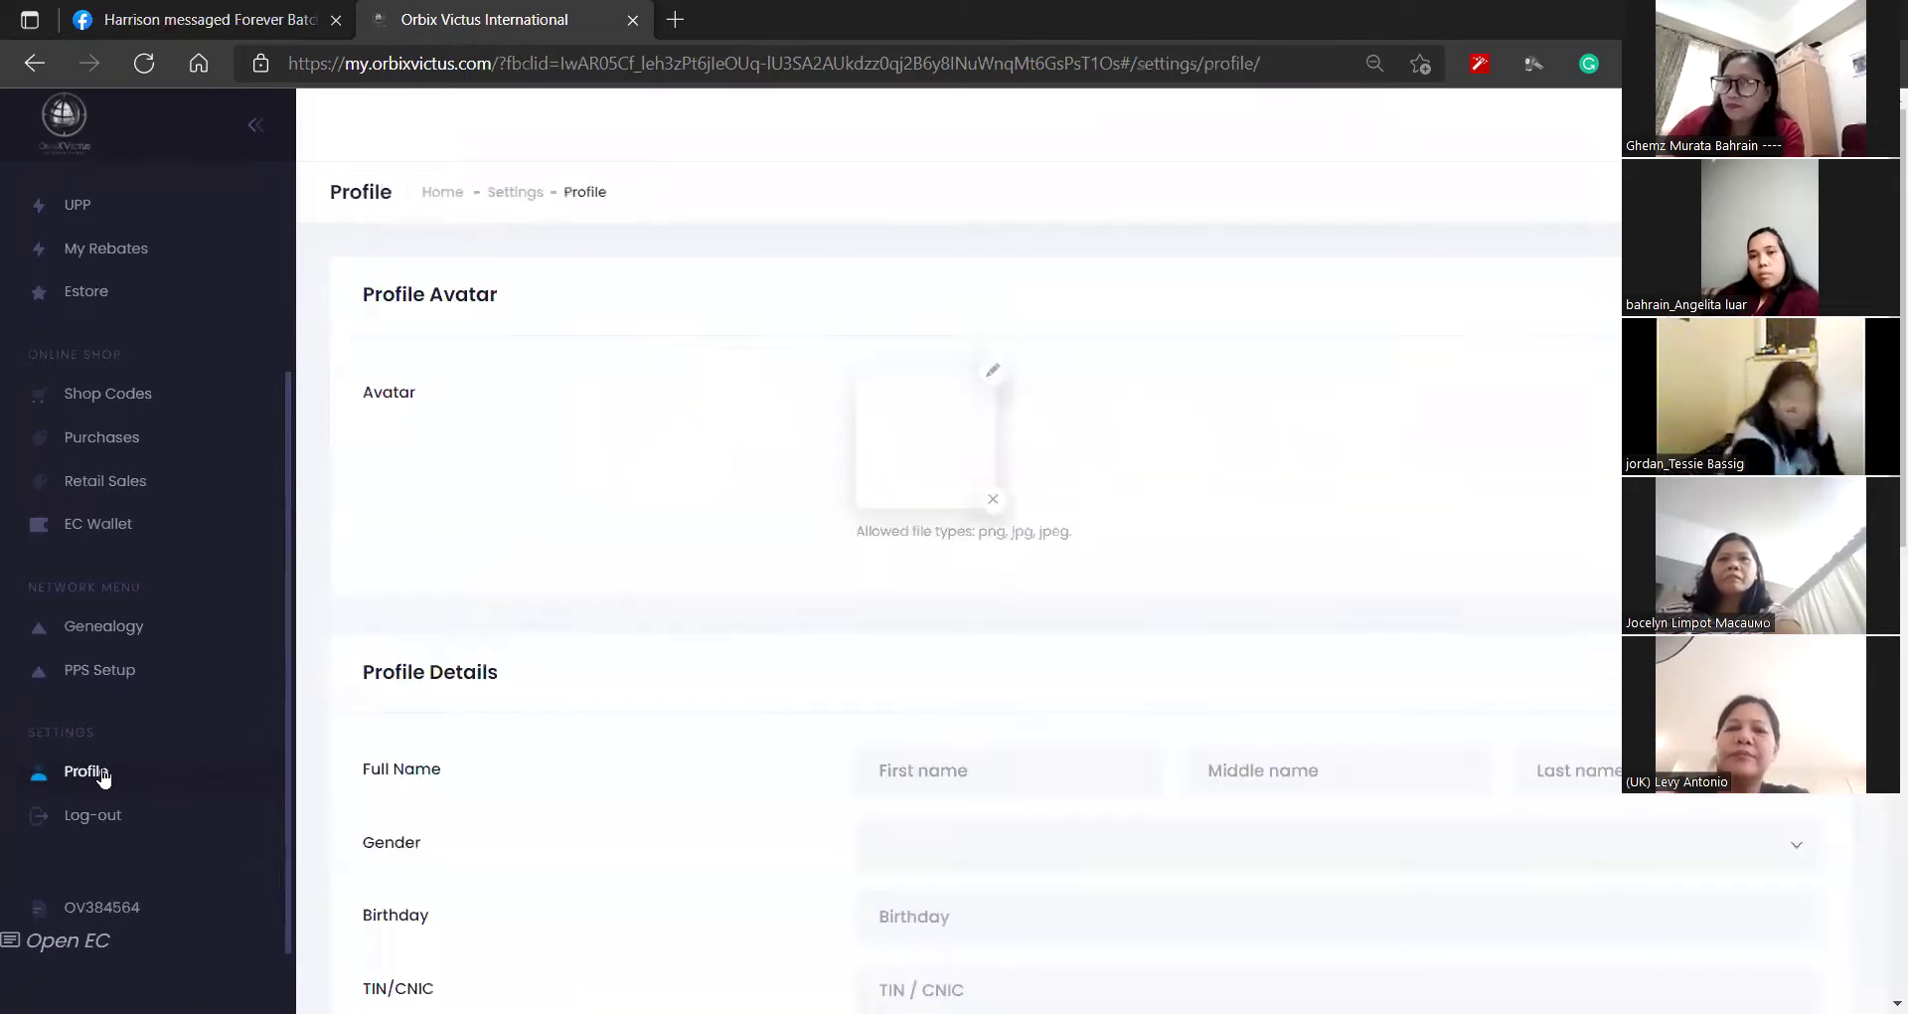
{"action": "left_click", "coordinate": [992, 371]}
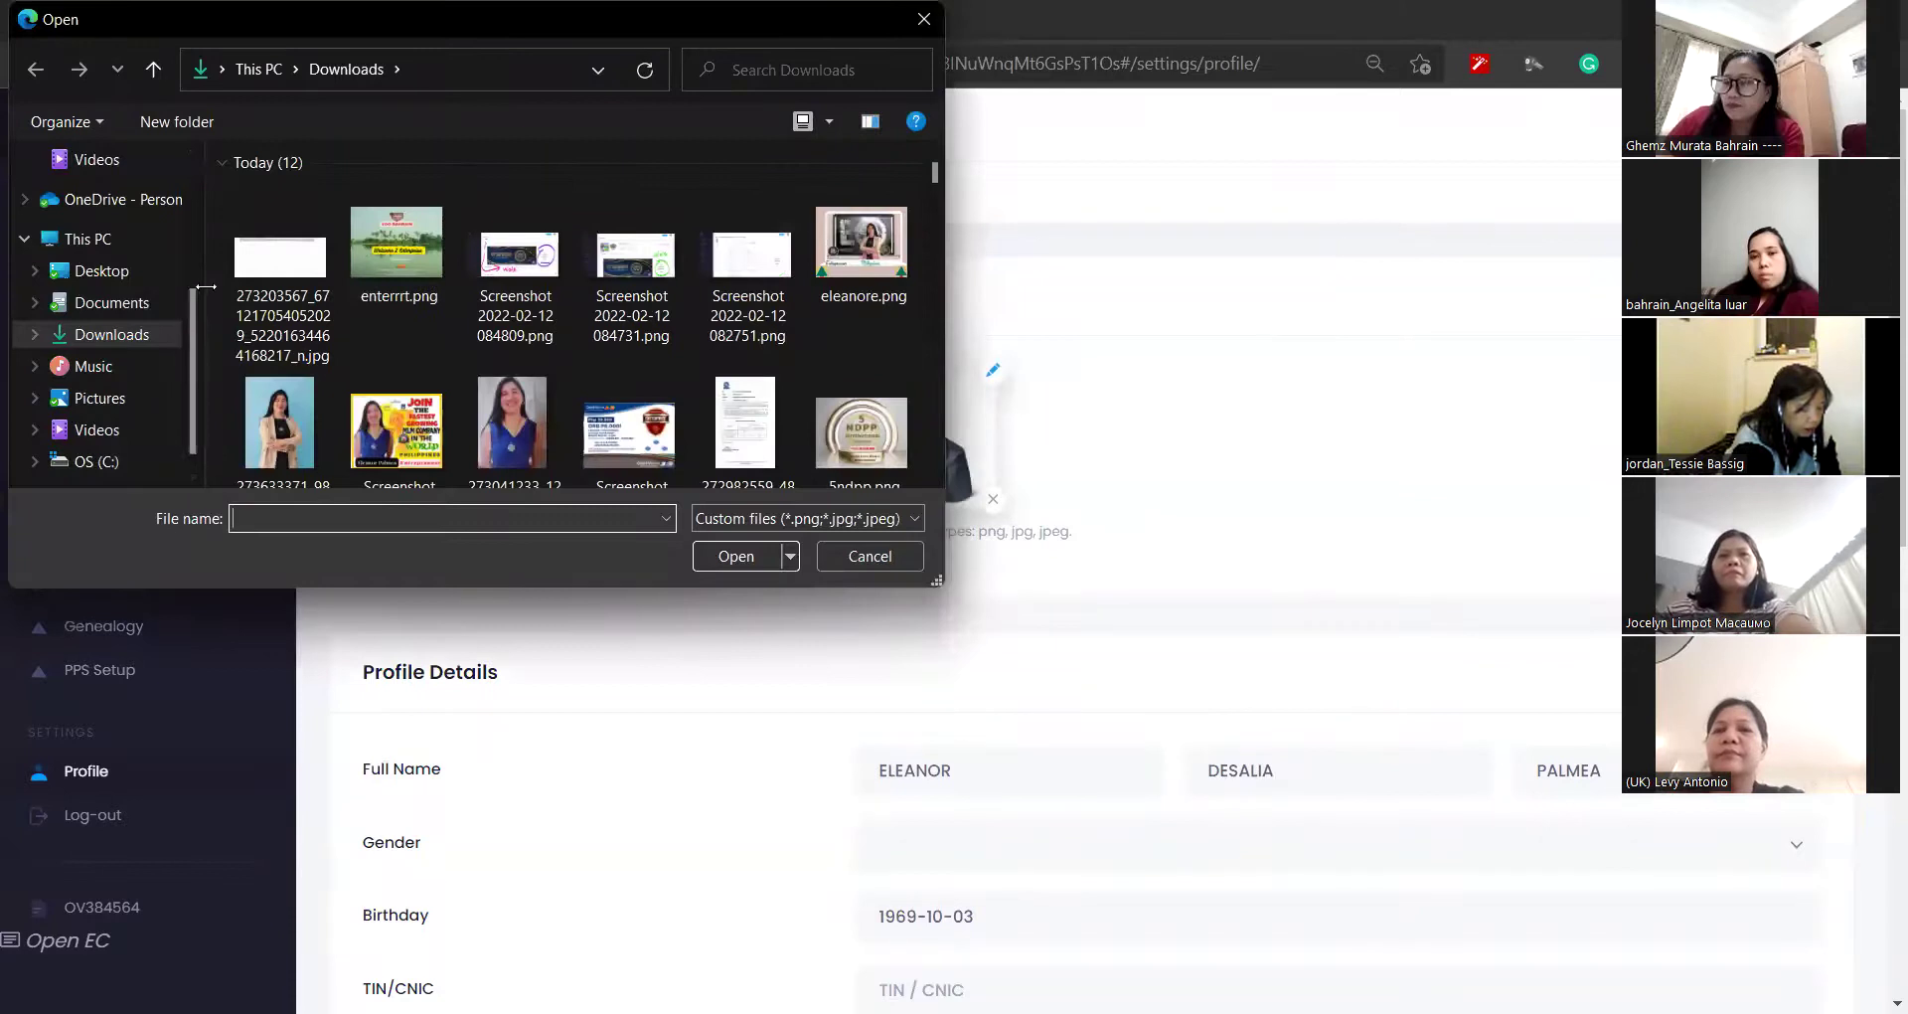
Upload the PNG photo from Downloads as the new profile avatar.
{"action": "double_click", "coordinate": [866, 259]}
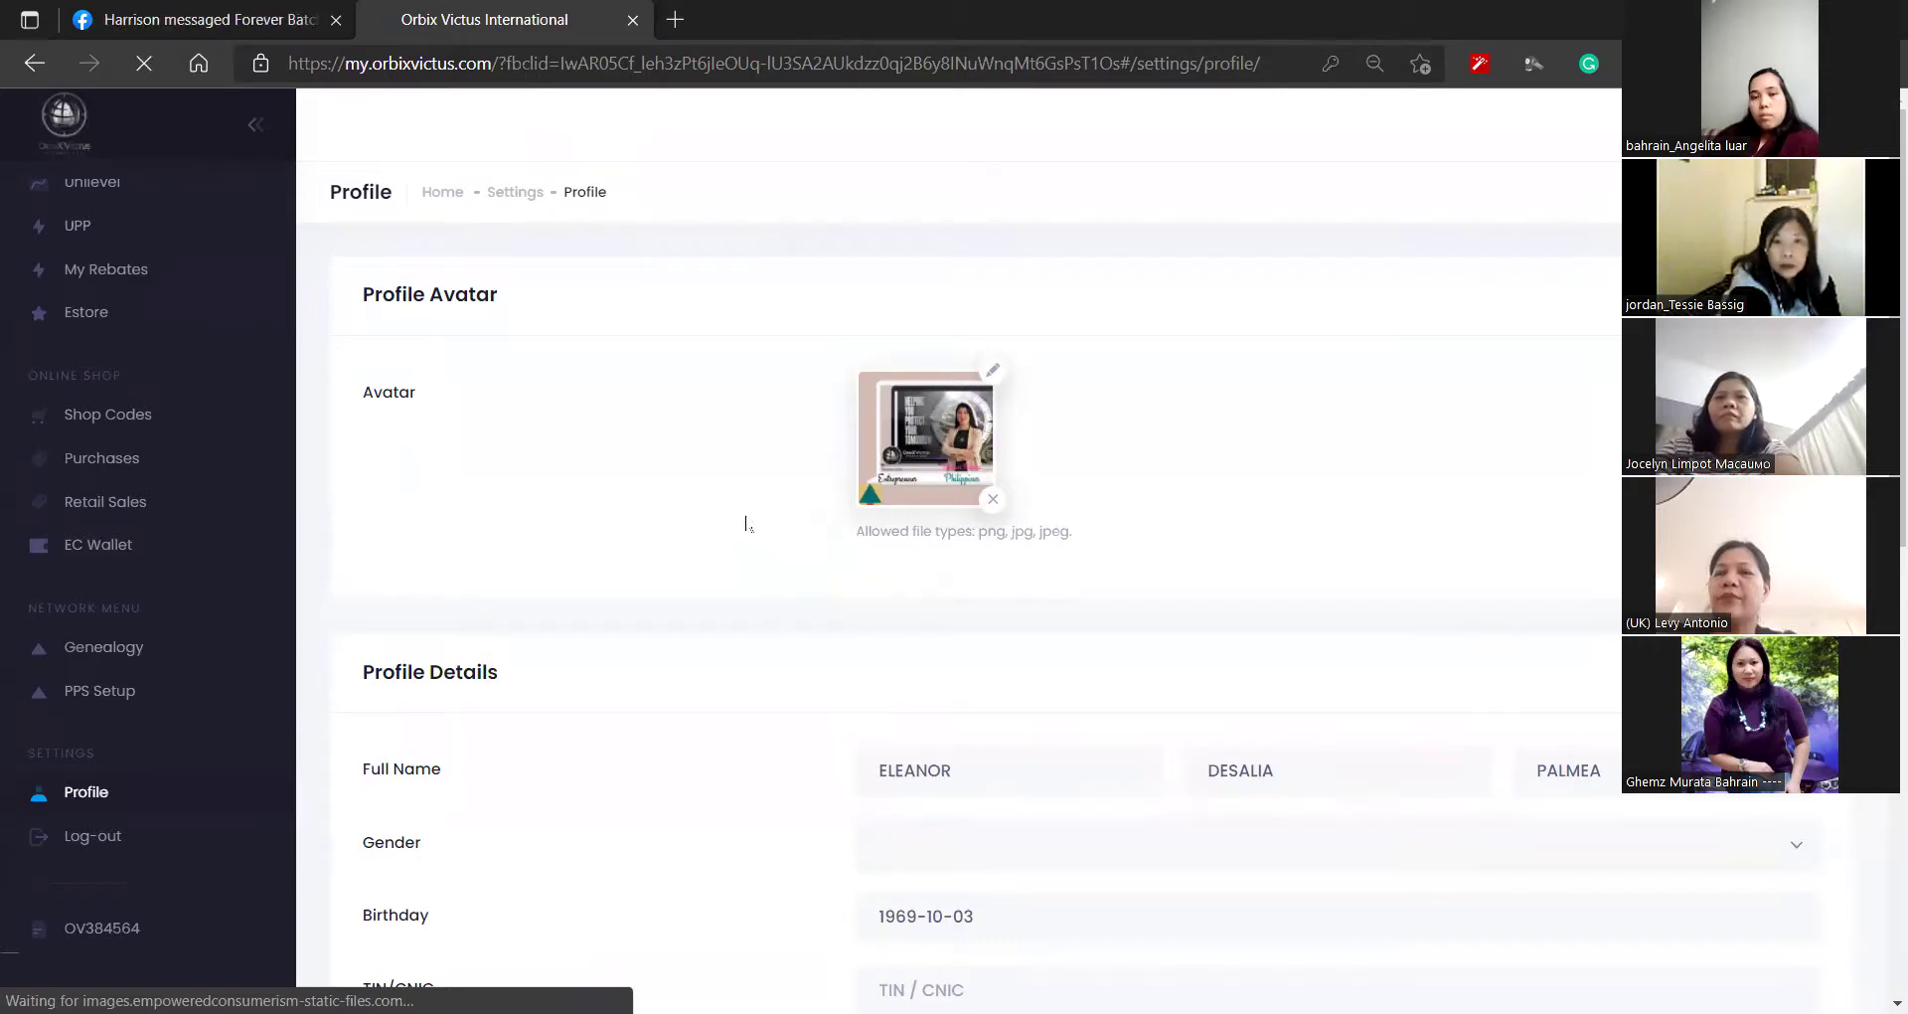
{"action": "scroll", "coordinate": [121, 360], "scroll_direction": "up", "scroll_amount": 3}
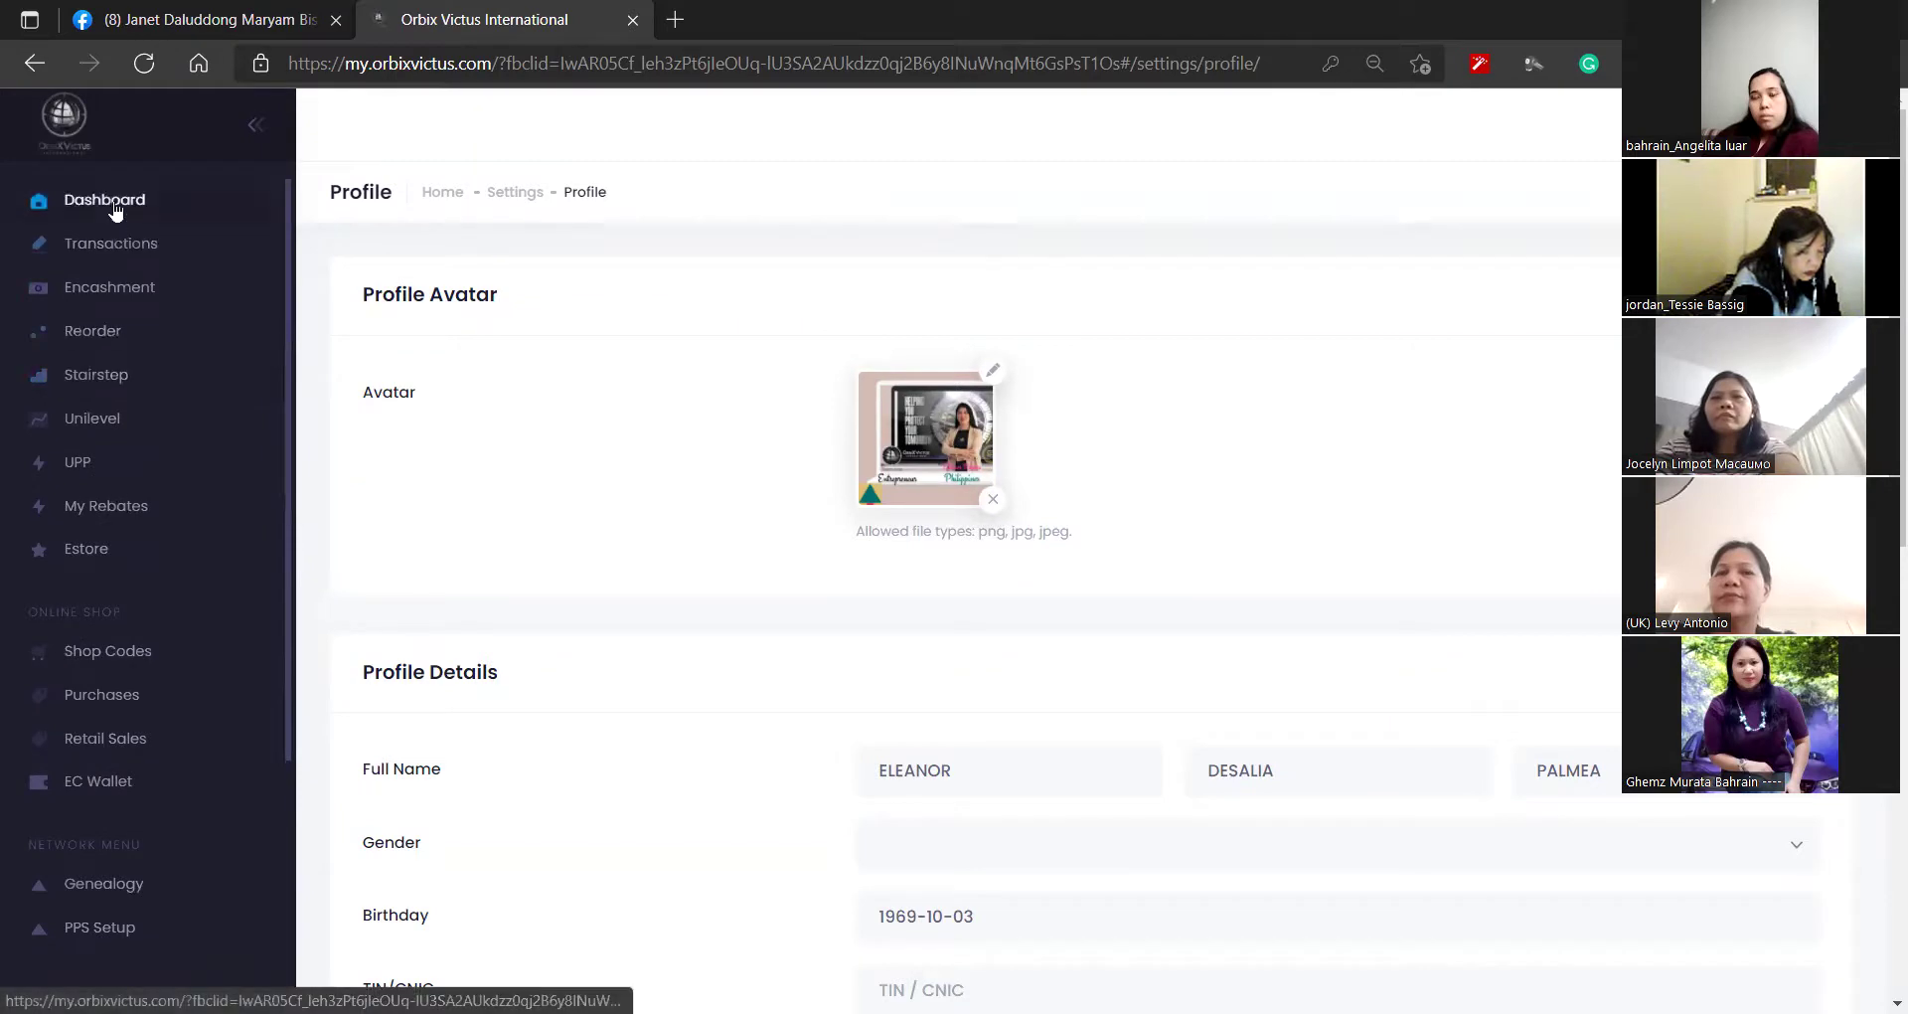
Go back to the Dashboard and look over the blank Insurance Info fields of Encode SealPro Coverage.
{"action": "left_click", "coordinate": [104, 202]}
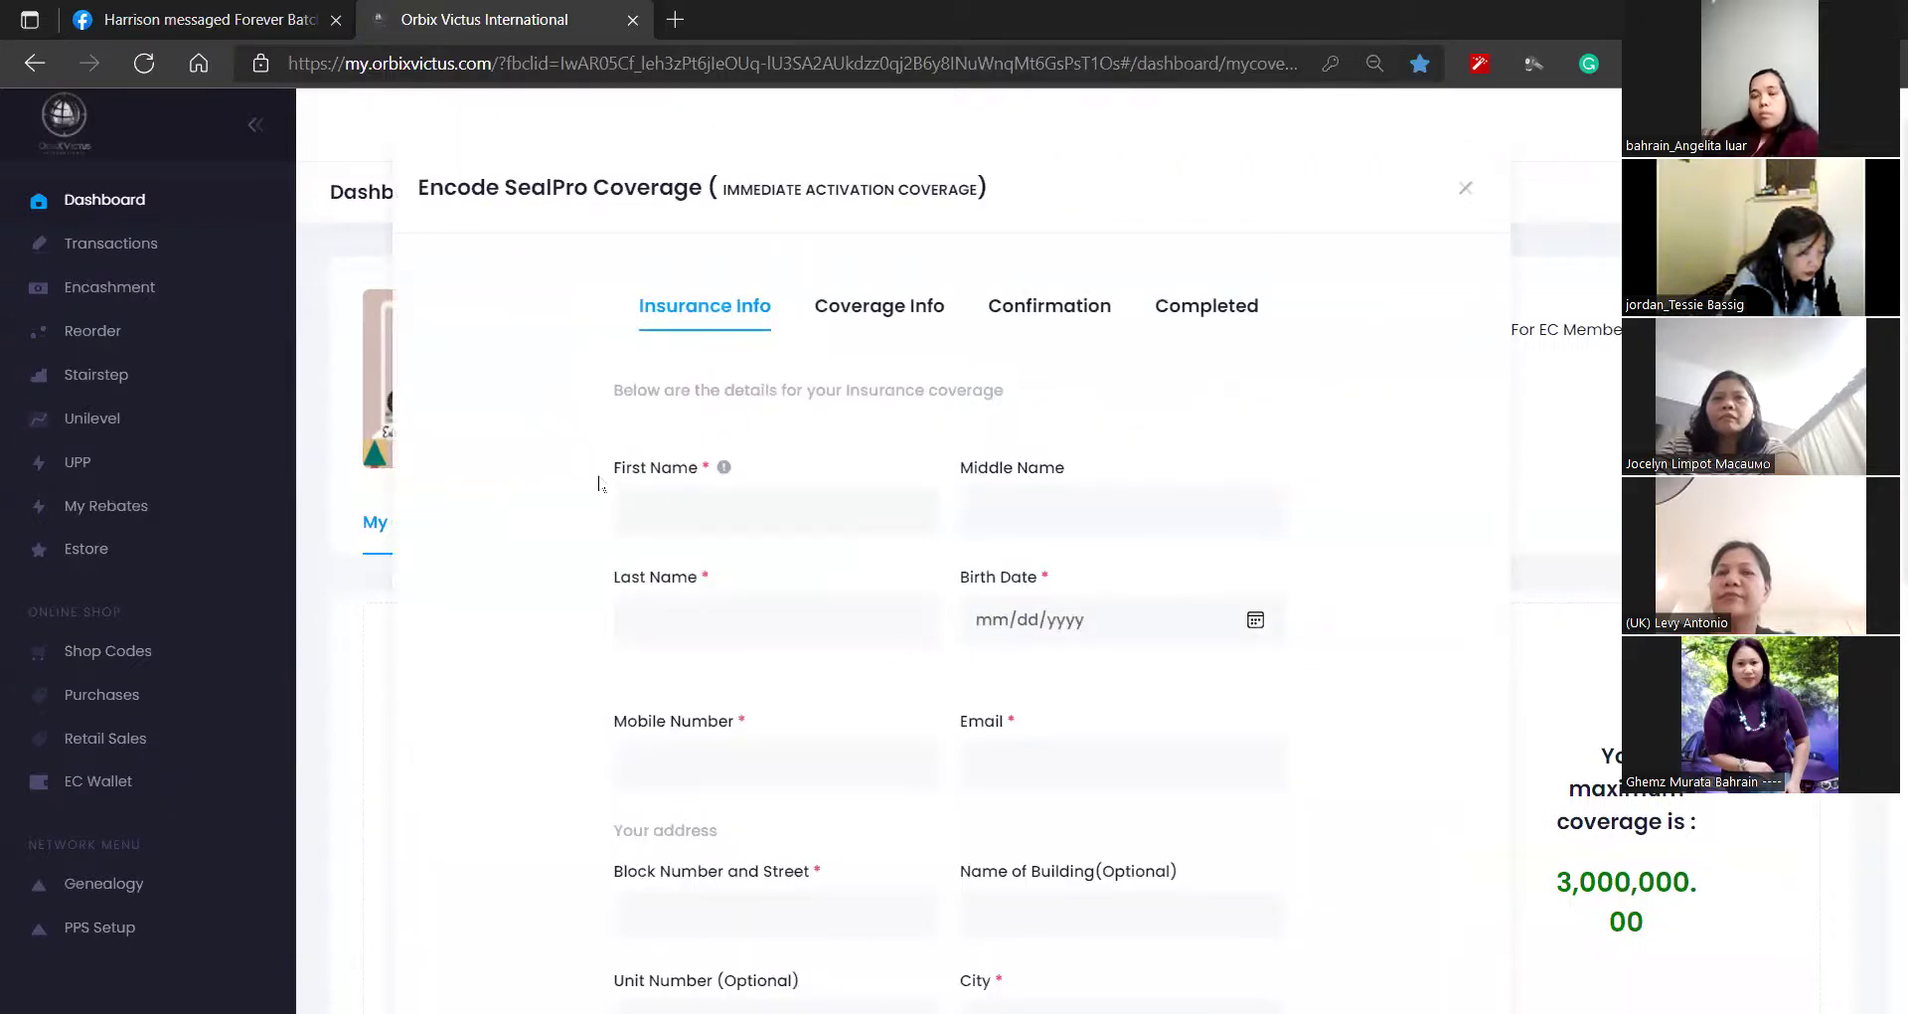
{"action": "scroll", "coordinate": [831, 298], "scroll_direction": "down", "scroll_amount": 4}
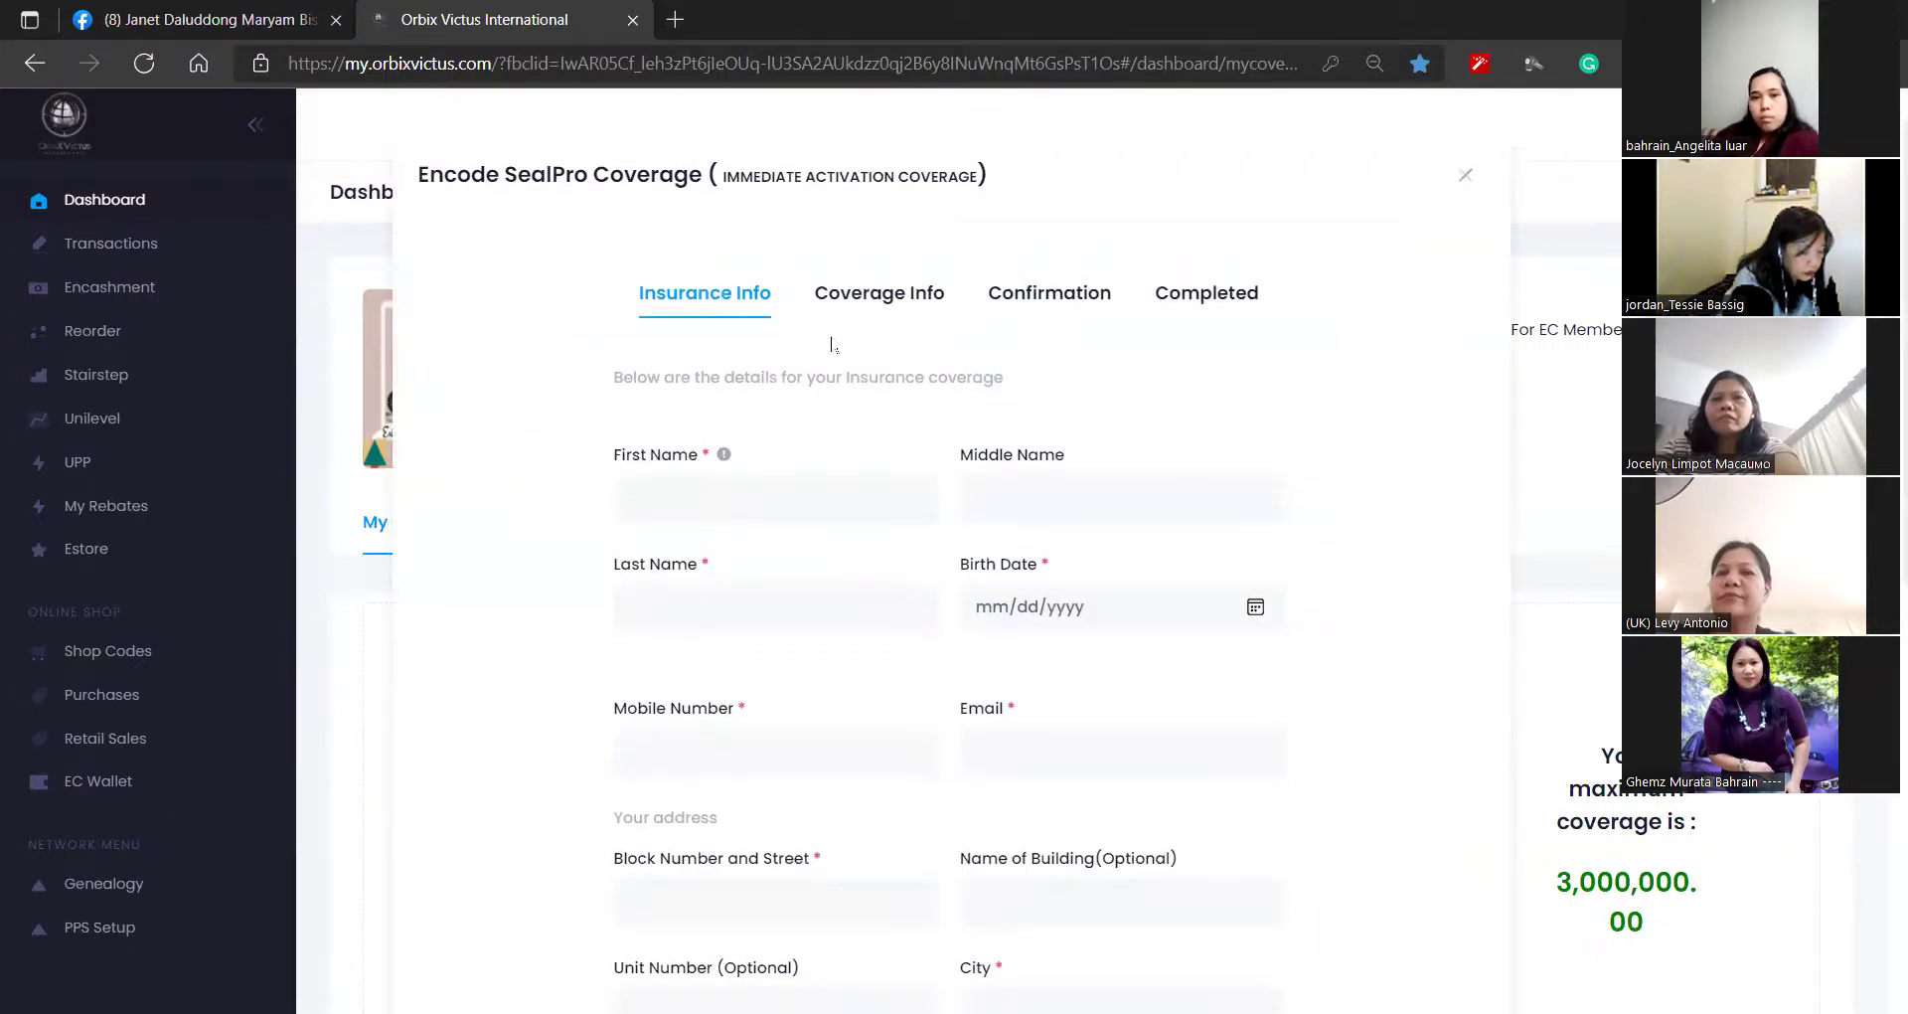
{"action": "scroll", "coordinate": [825, 354], "scroll_direction": "up", "scroll_amount": 4}
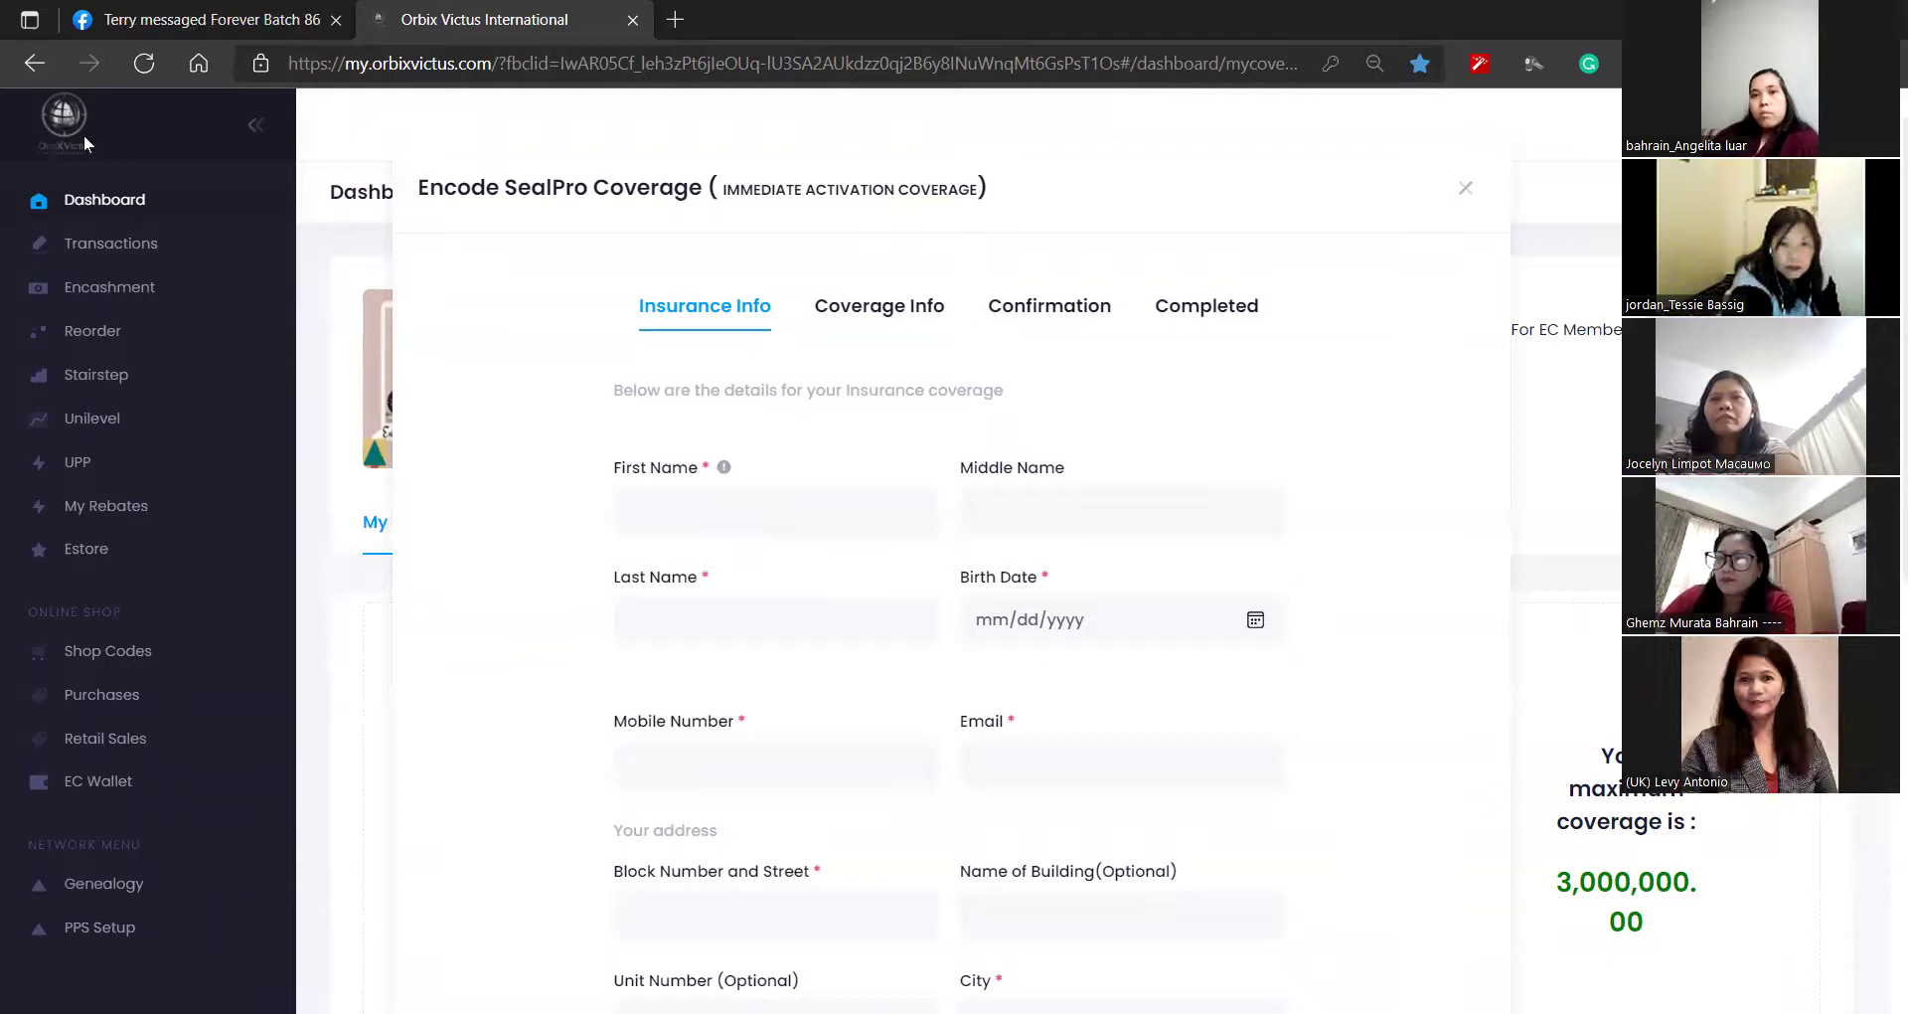
{"action": "scroll", "coordinate": [860, 429], "scroll_direction": "down", "scroll_amount": 5}
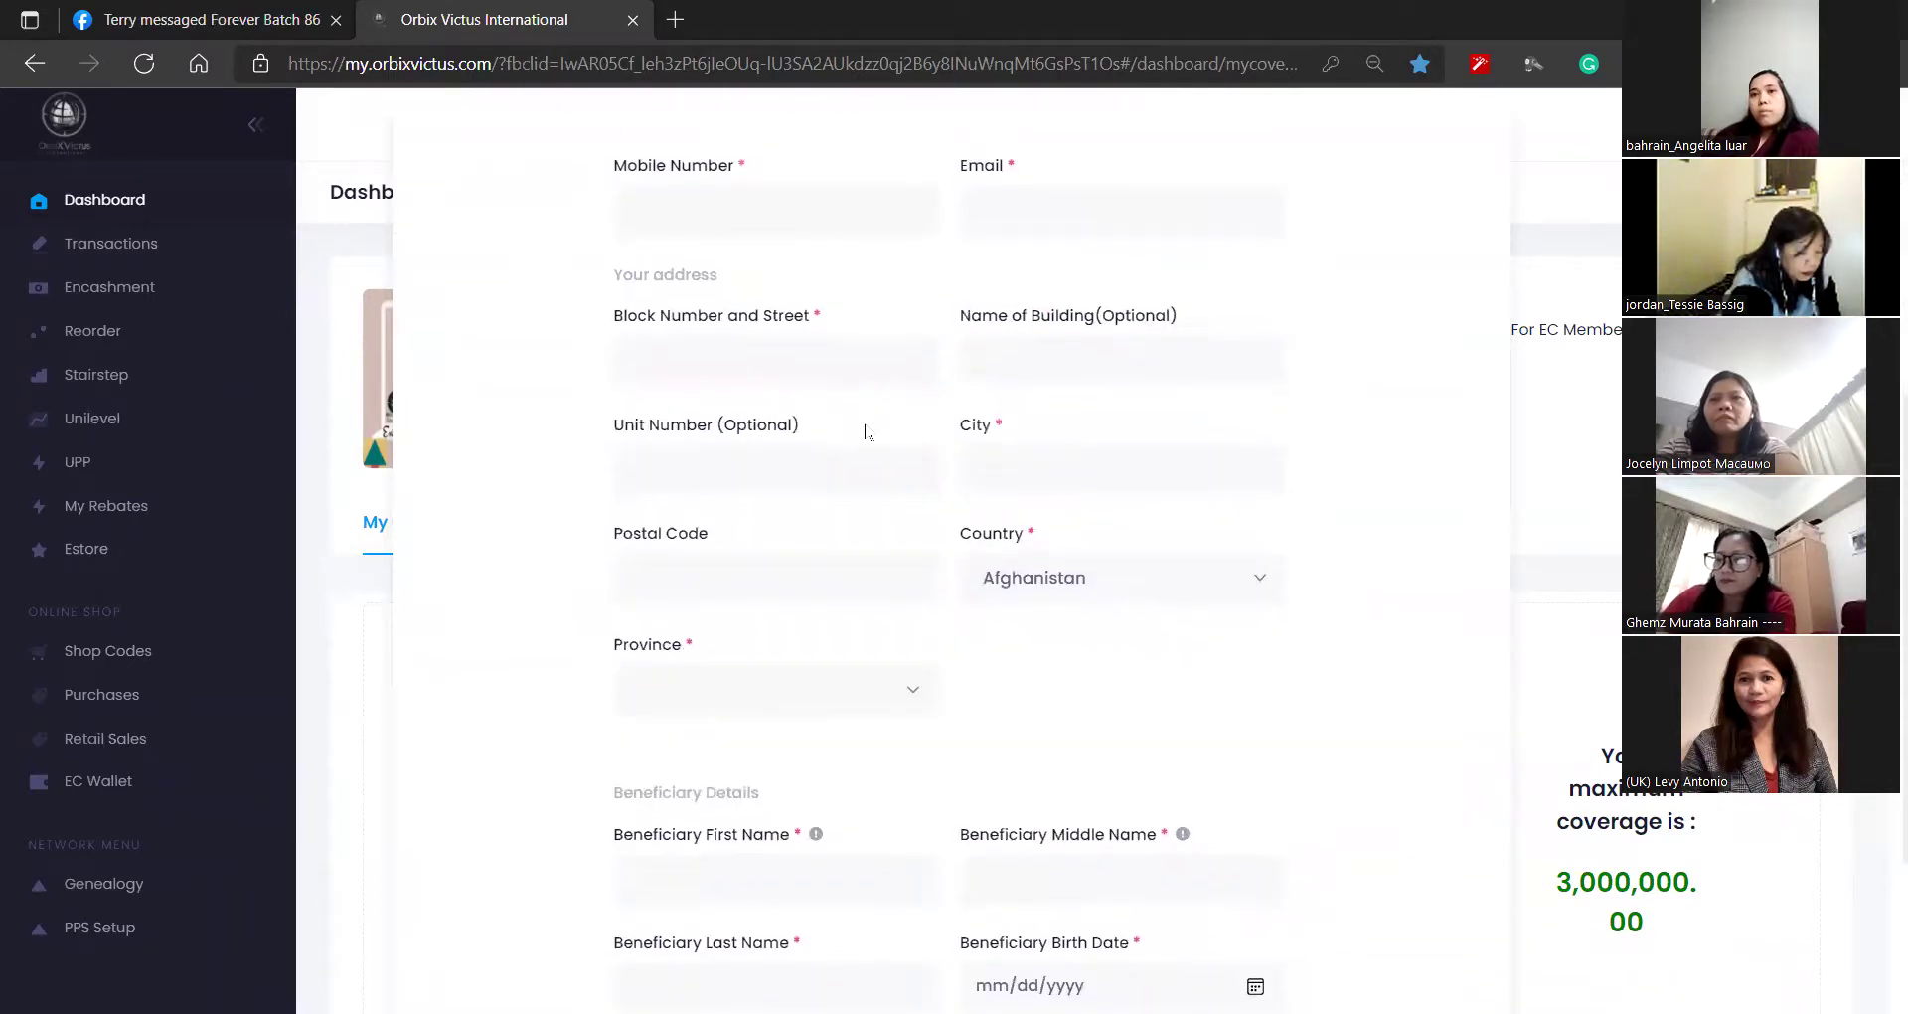
{"action": "scroll", "coordinate": [1269, 299], "scroll_direction": "up", "scroll_amount": 5}
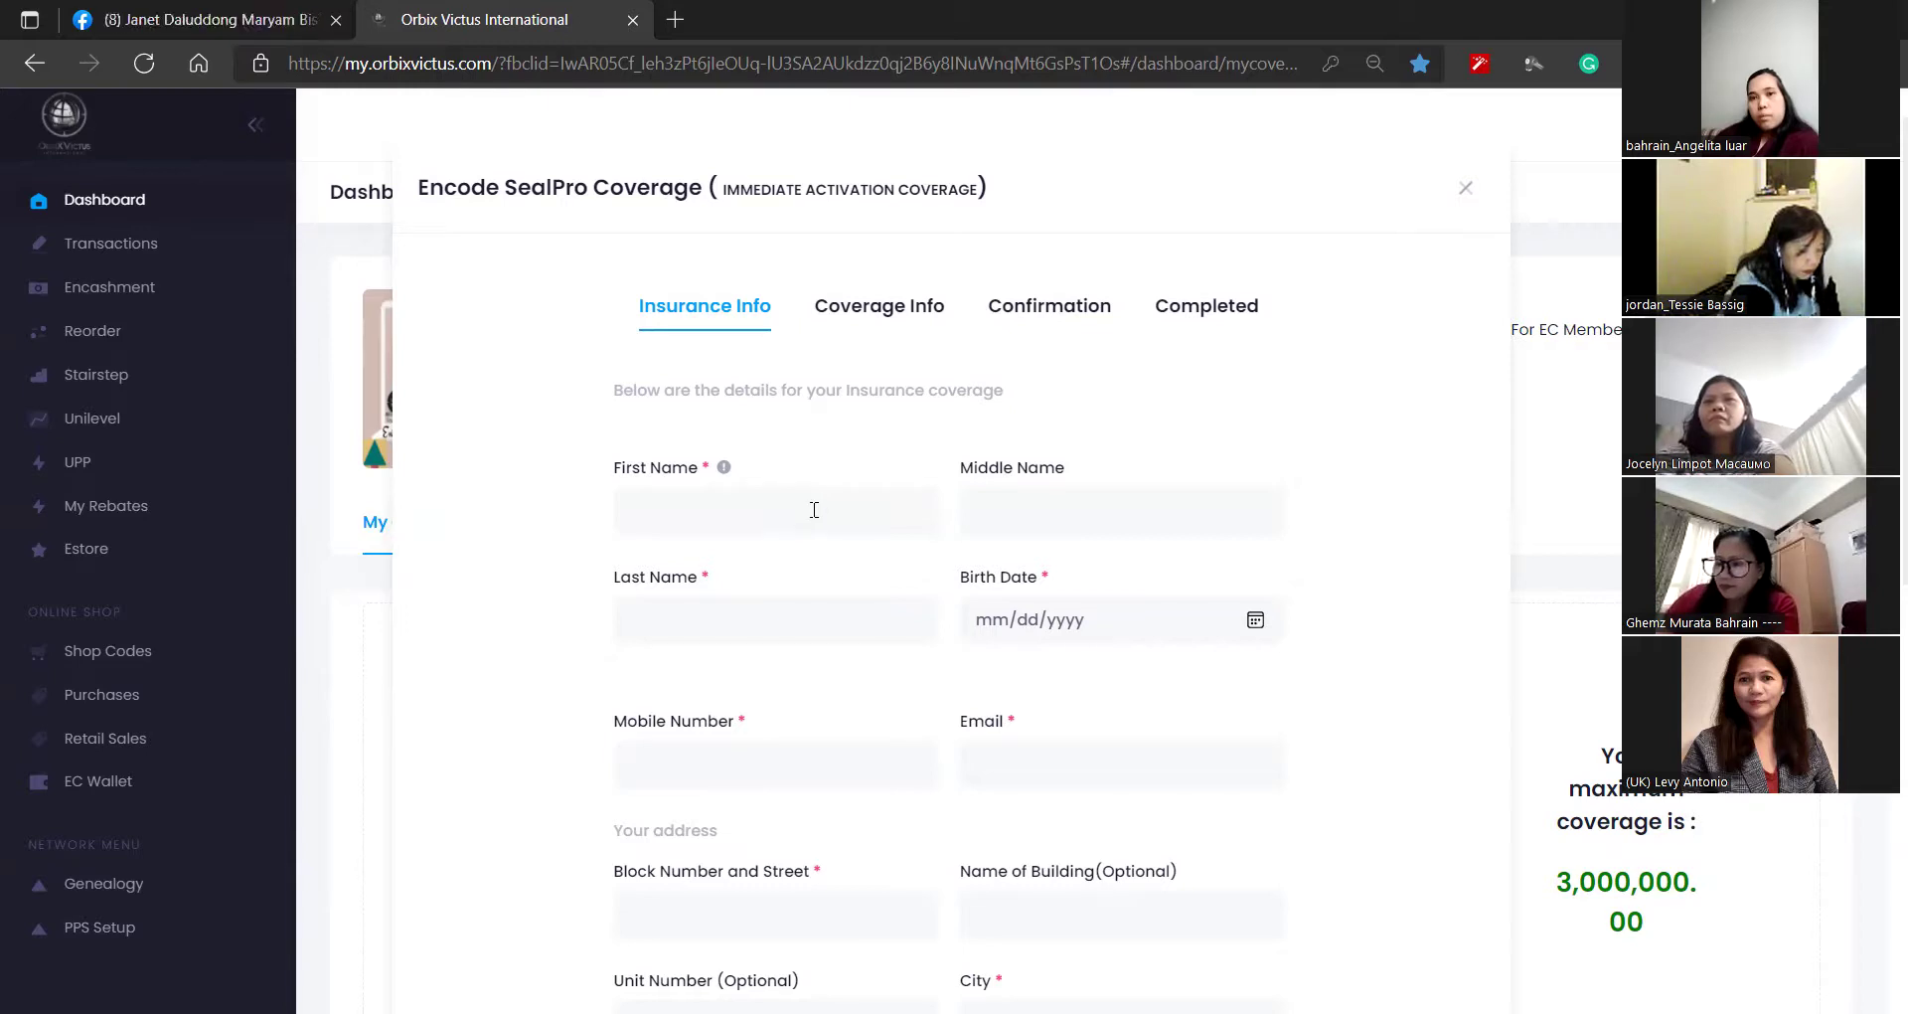
{"action": "left_click", "coordinate": [814, 509]}
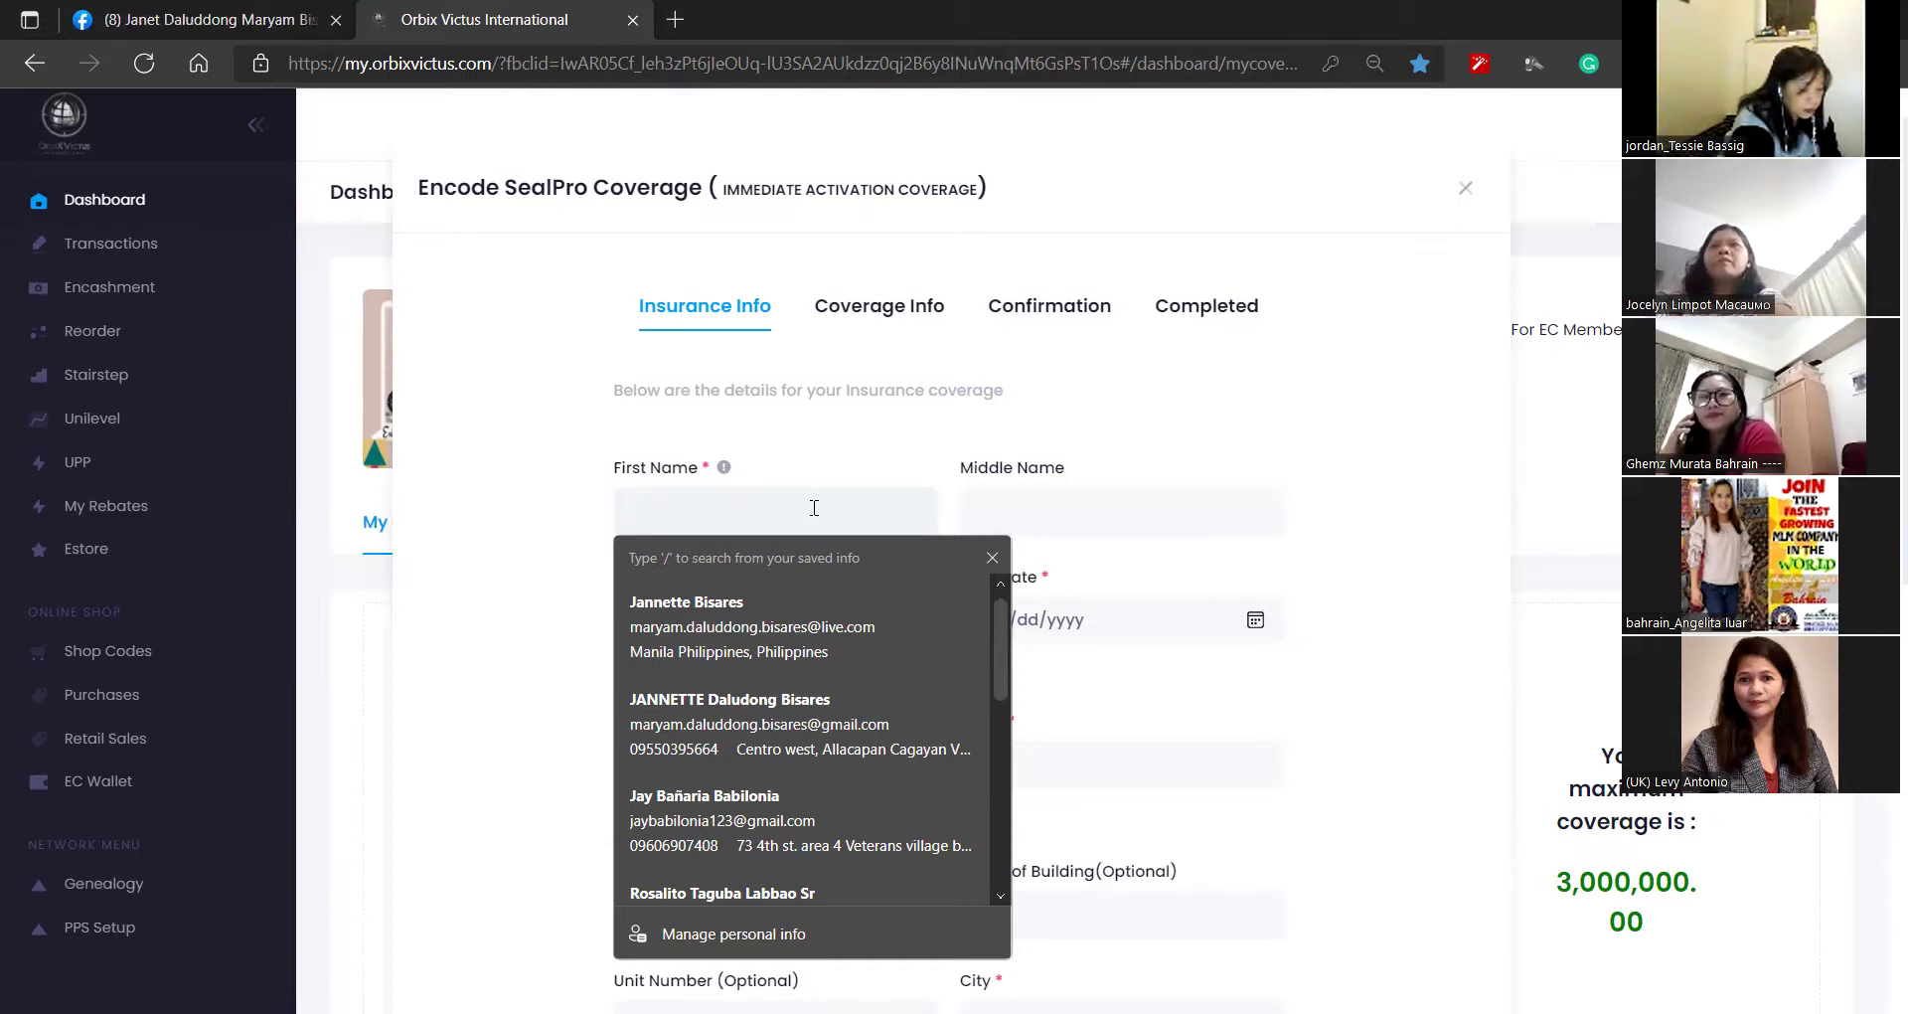
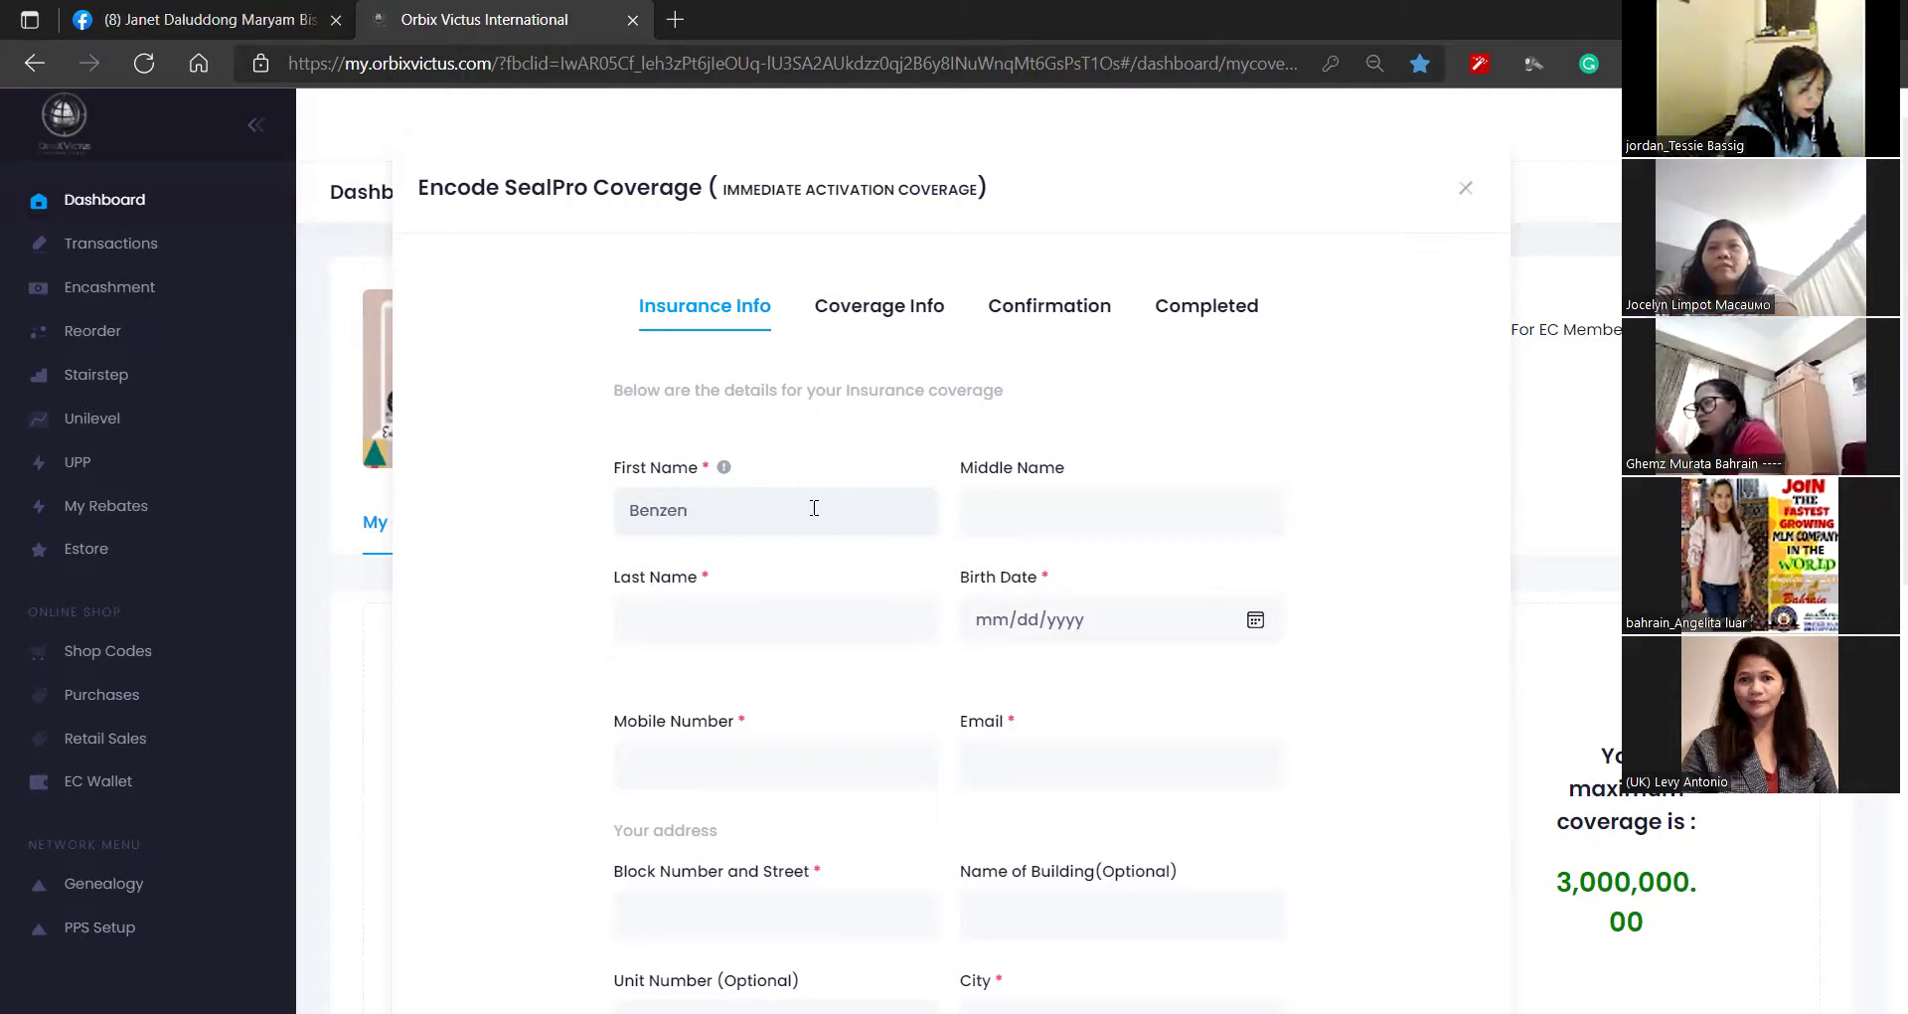
Enter the insured's first name in First Name, fixing the stray letters.
{"action": "key", "text": "Tab"}
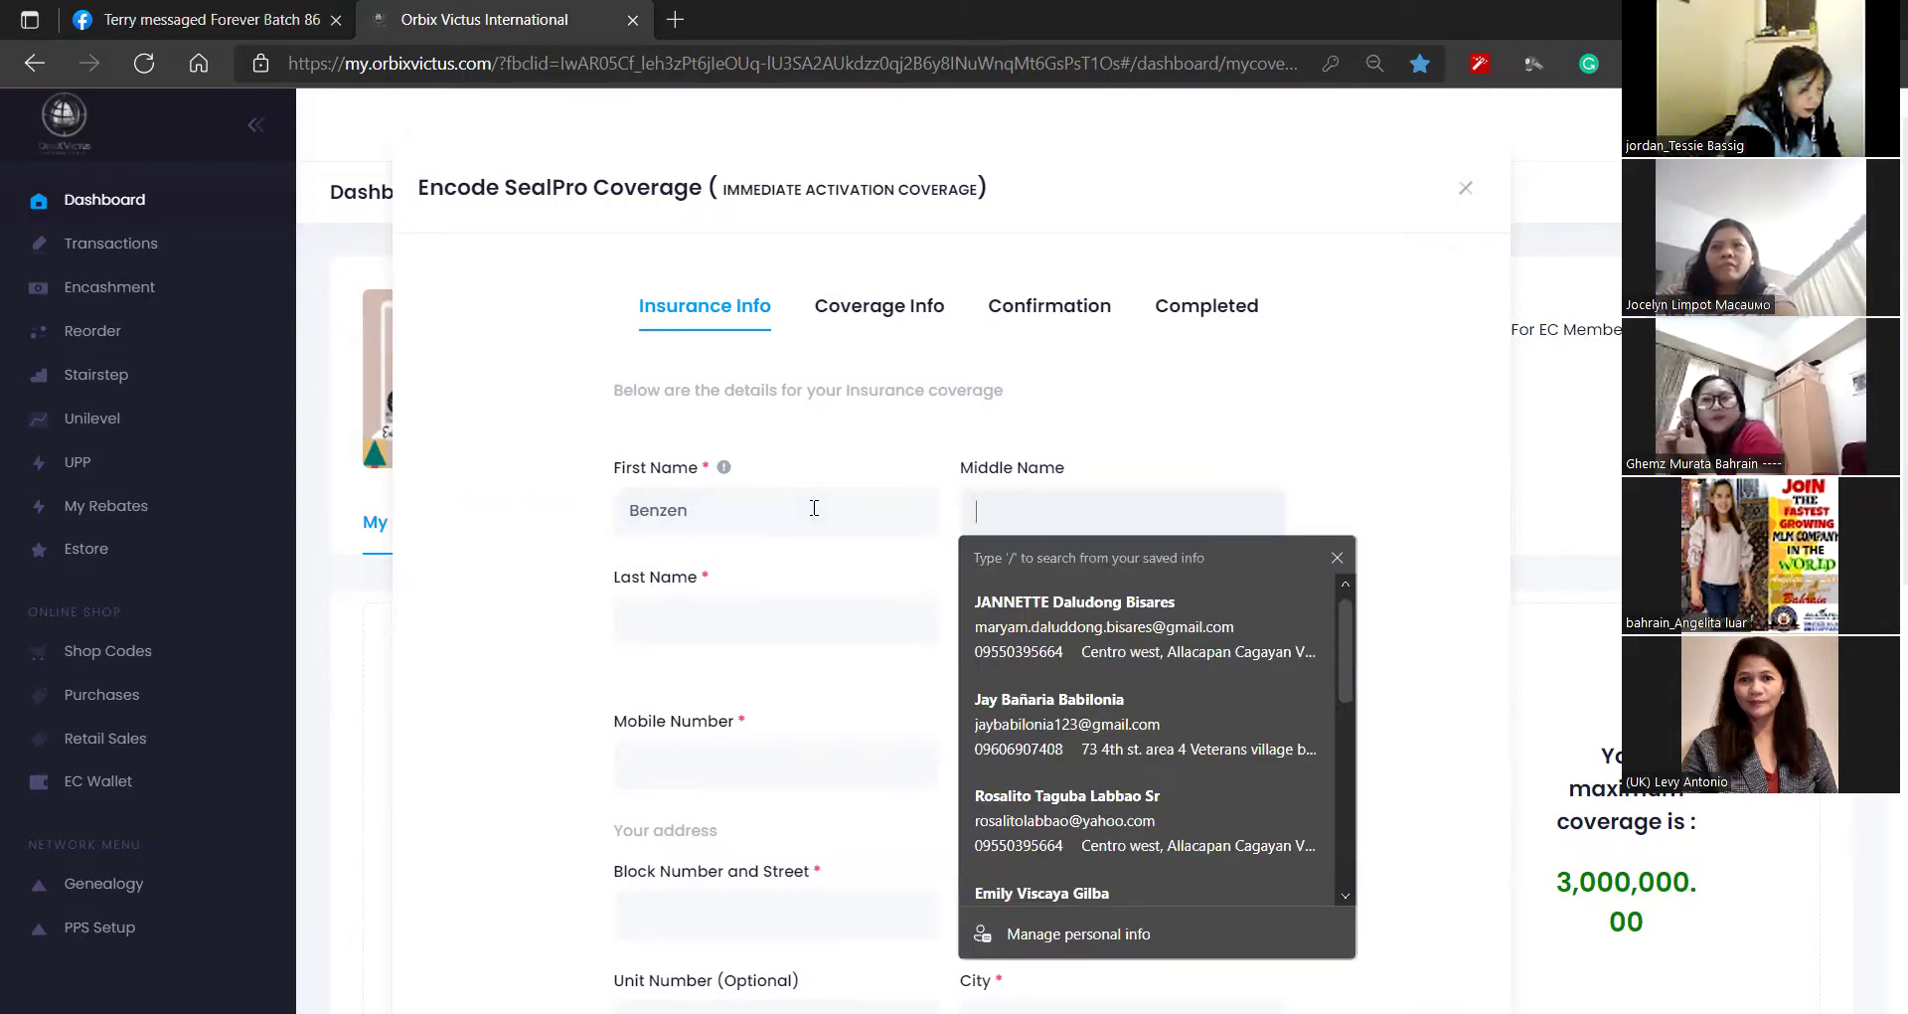
{"action": "left_click", "coordinate": [815, 510]}
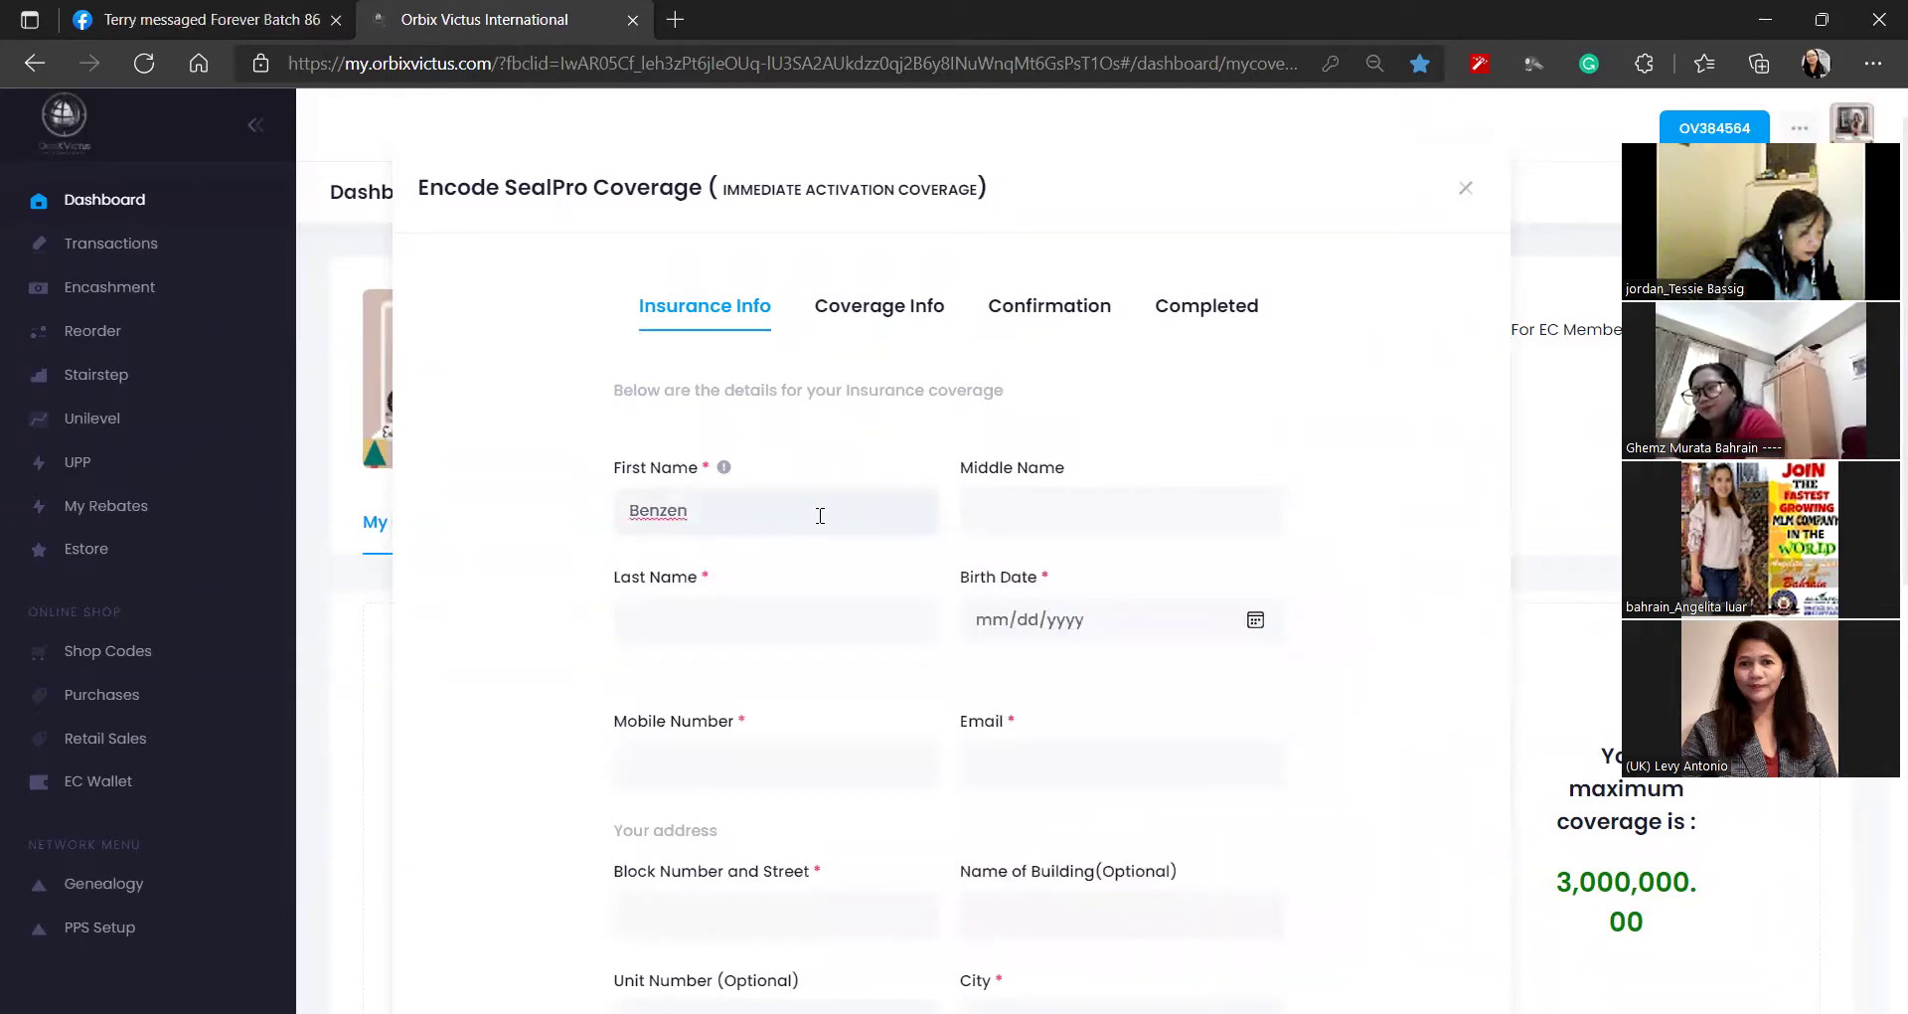
{"action": "key", "text": "BackSpace"}
{"action": "key", "text": "BackSpace"}
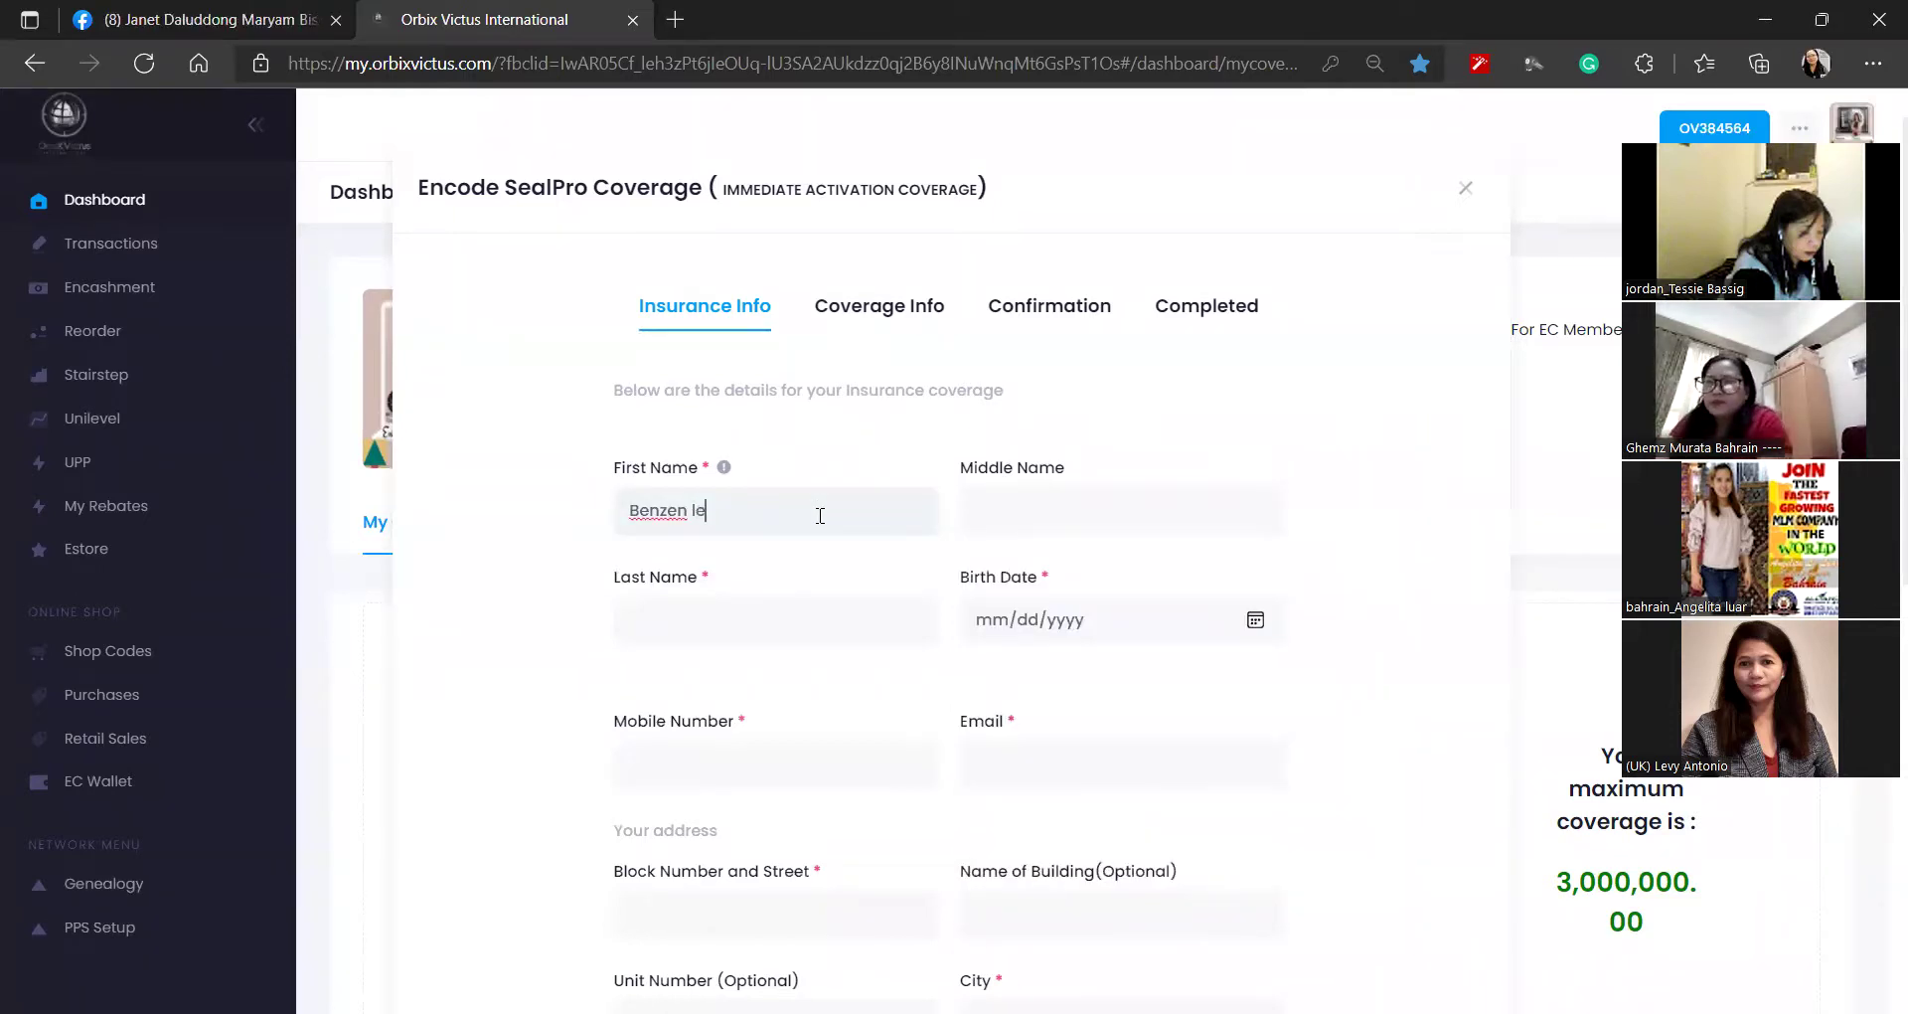
{"action": "type", "text": "leonard"}
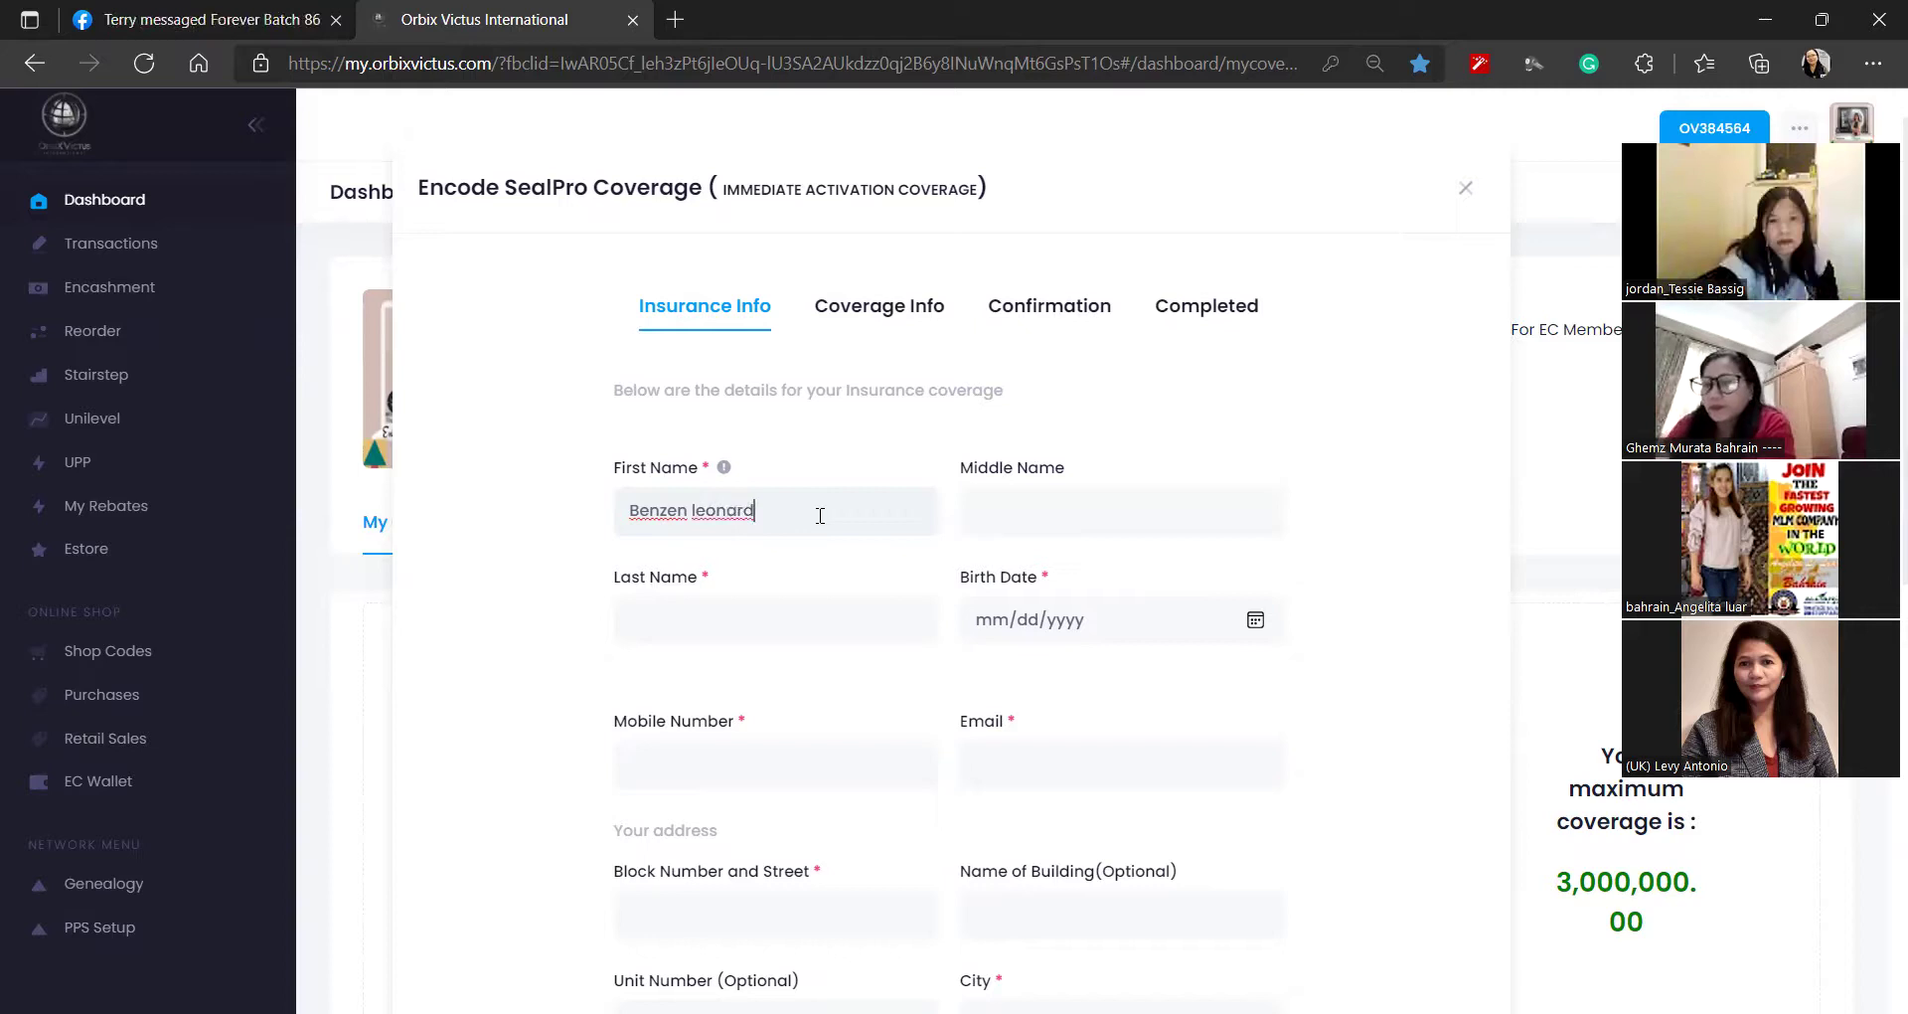
{"action": "left_click", "coordinate": [1030, 512]}
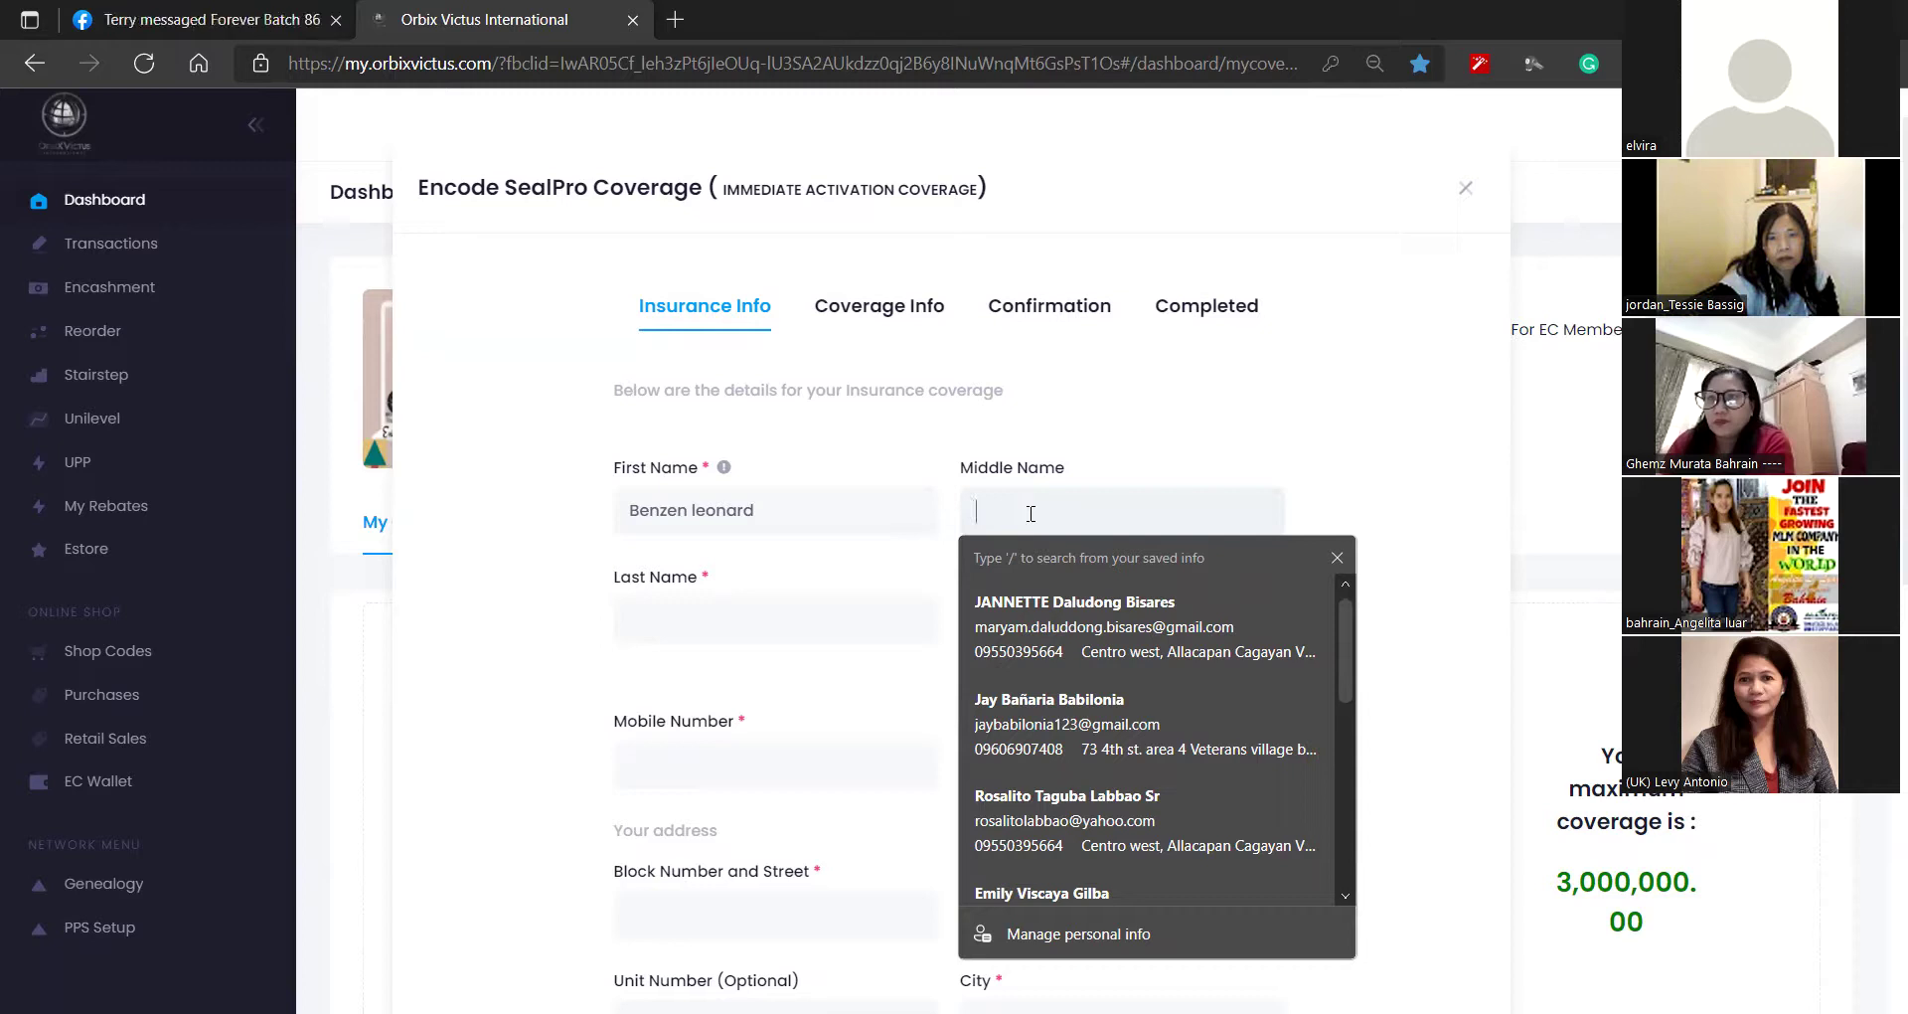
Dismiss the autofill suggestions and enter the insured's middle name, correcting the misspelling.
{"action": "left_click", "coordinate": [1029, 194]}
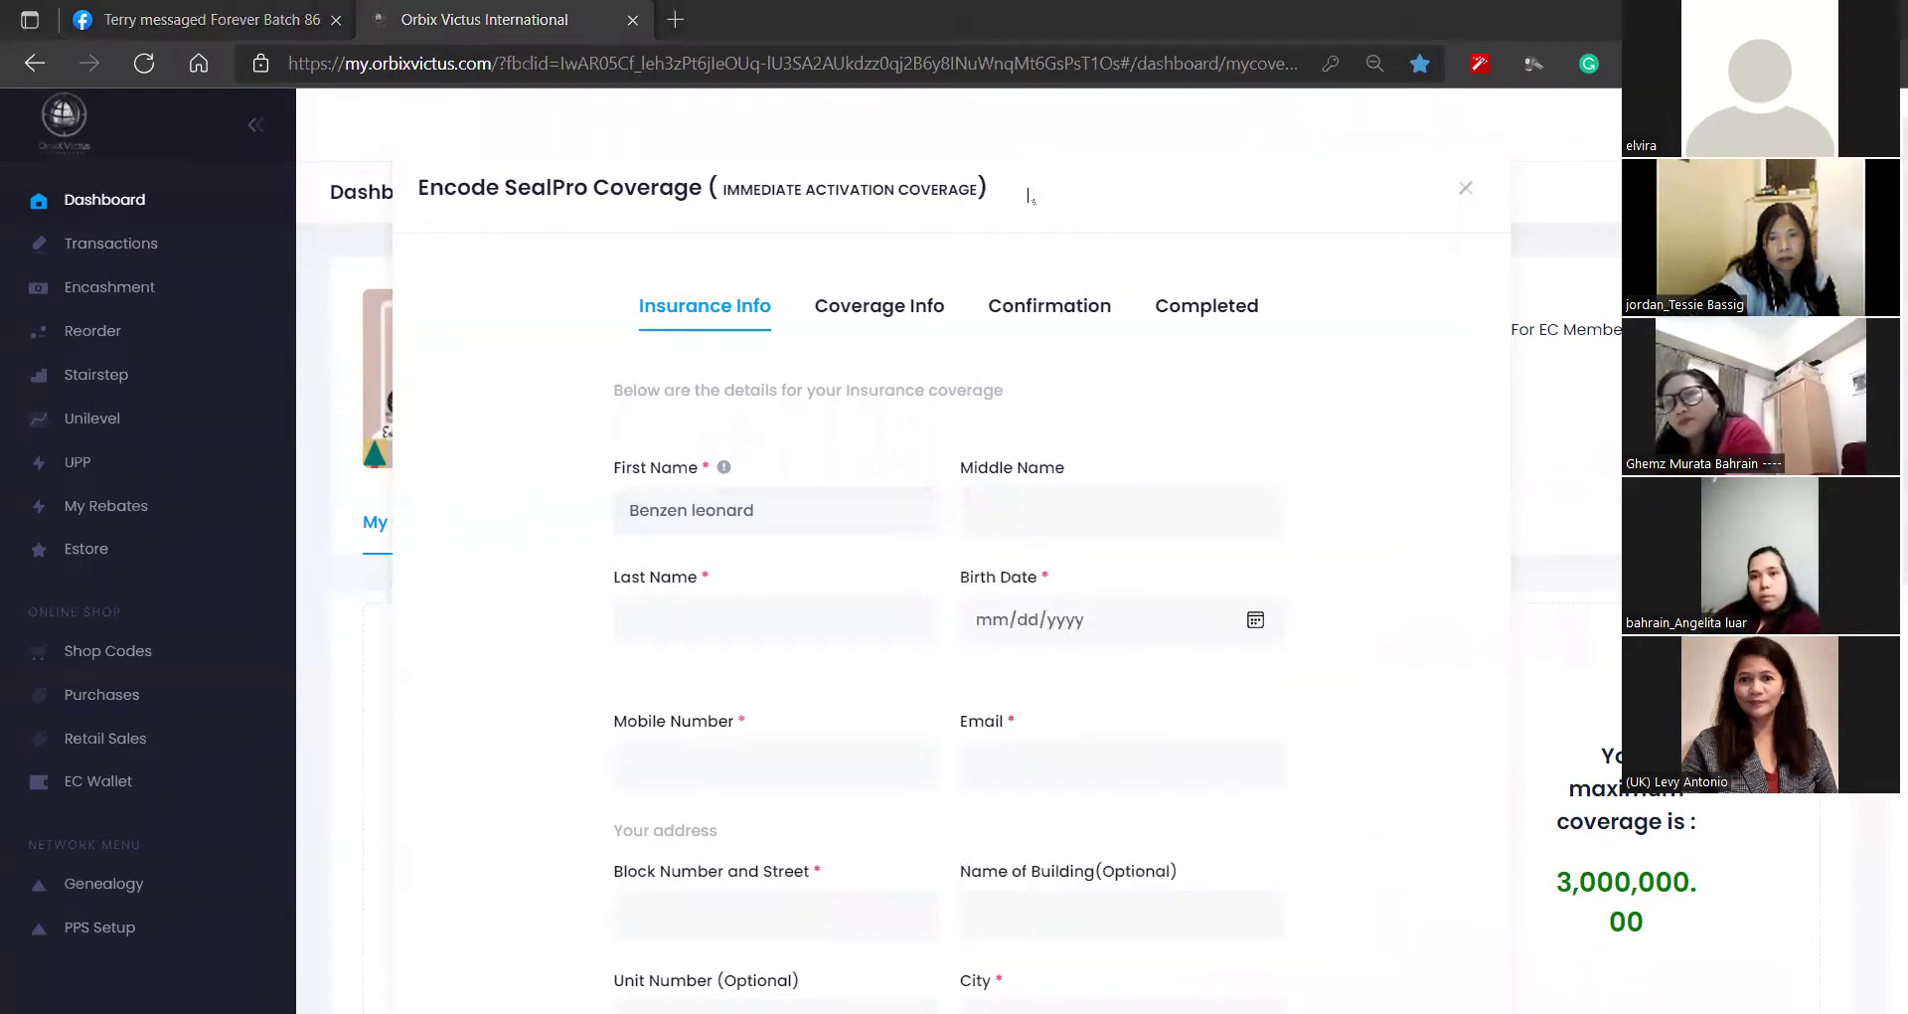
{"action": "left_click", "coordinate": [1066, 511]}
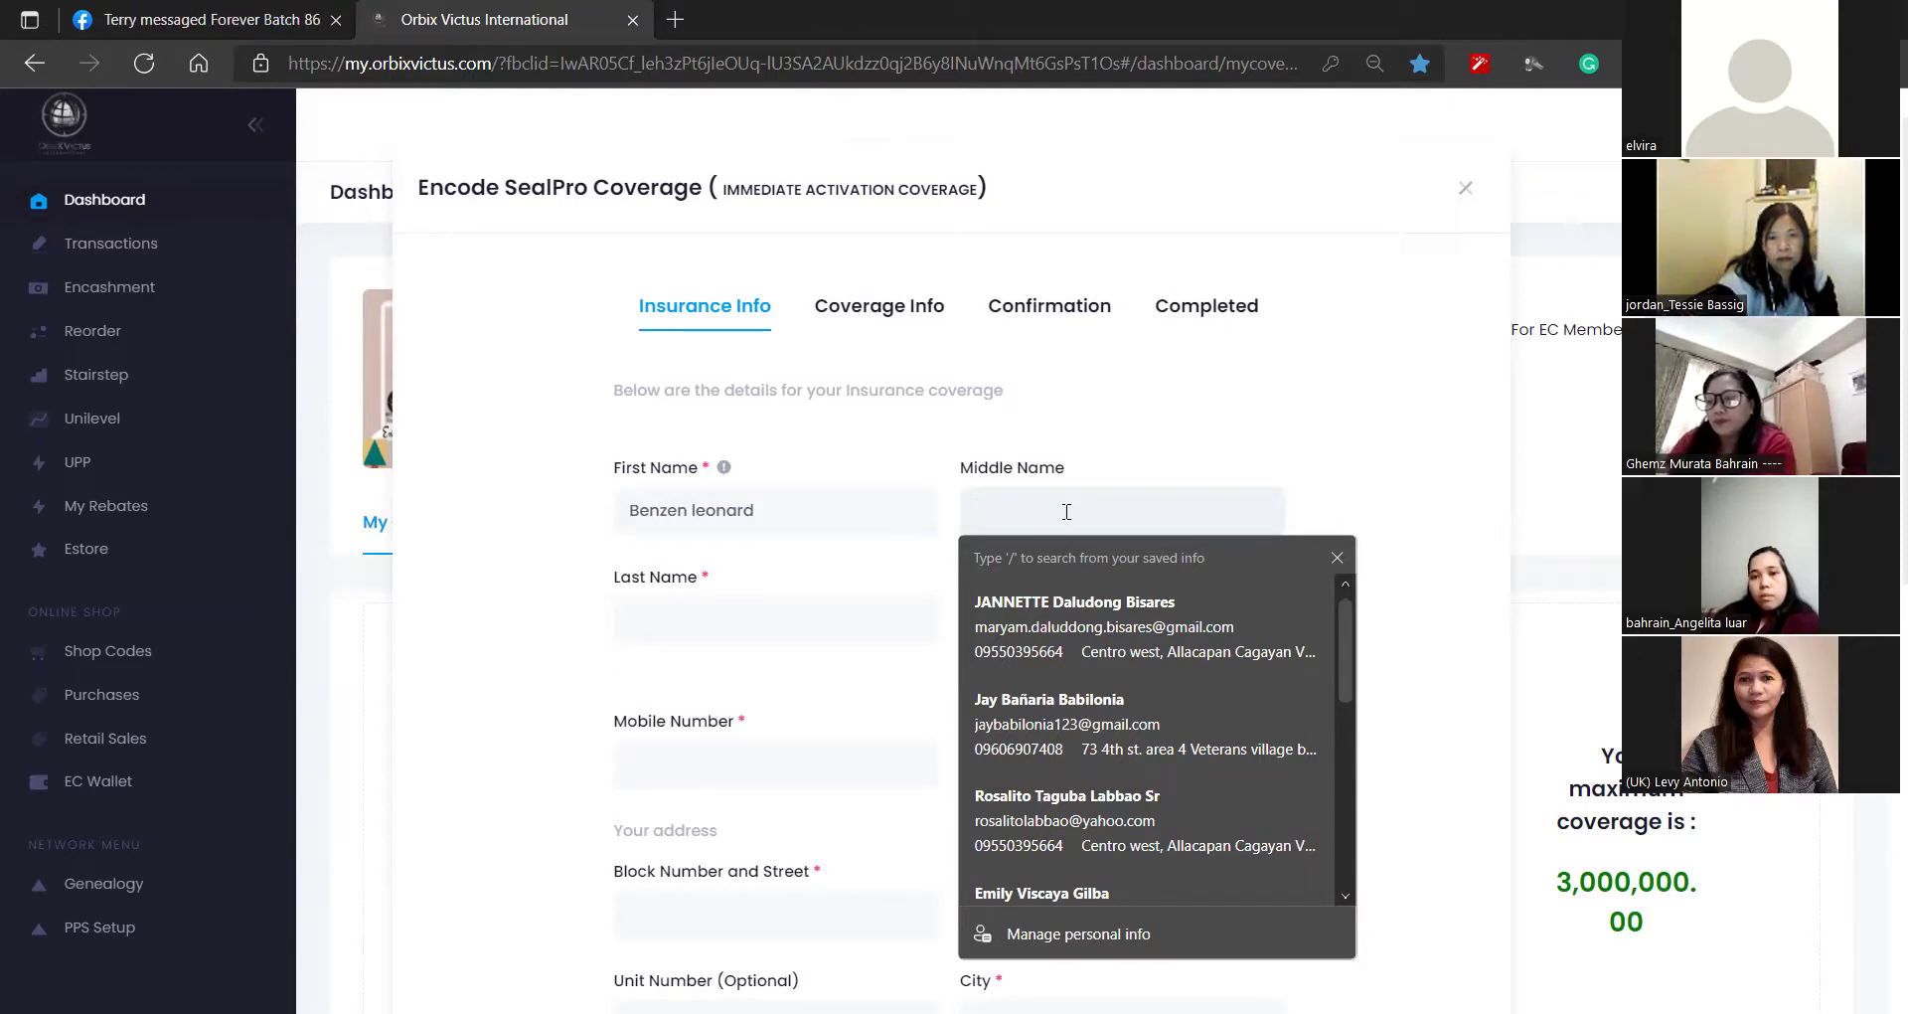
{"action": "type", "text": "Plamea"}
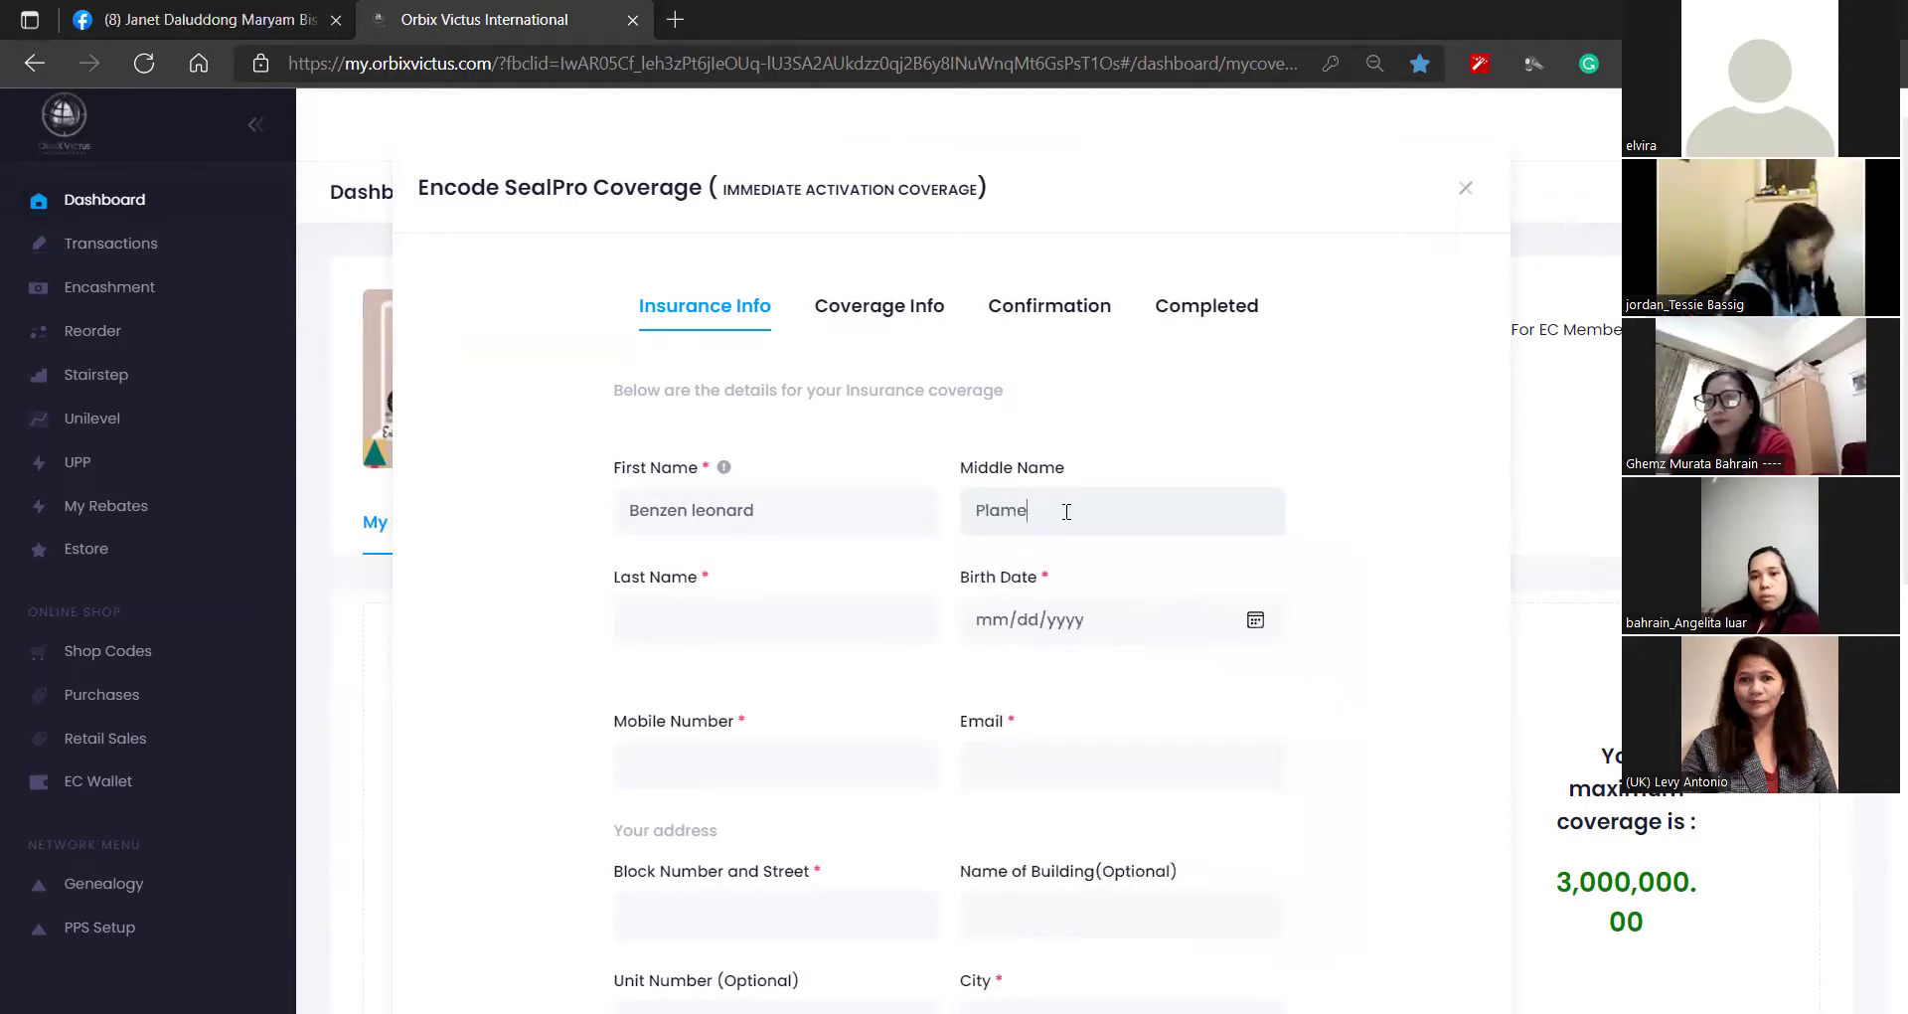
{"action": "key", "text": "BackSpace"}
{"action": "key", "text": "BackSpace"}
{"action": "key", "text": "BackSpace"}
{"action": "key", "text": "BackSpace"}
{"action": "key", "text": "BackSpace"}
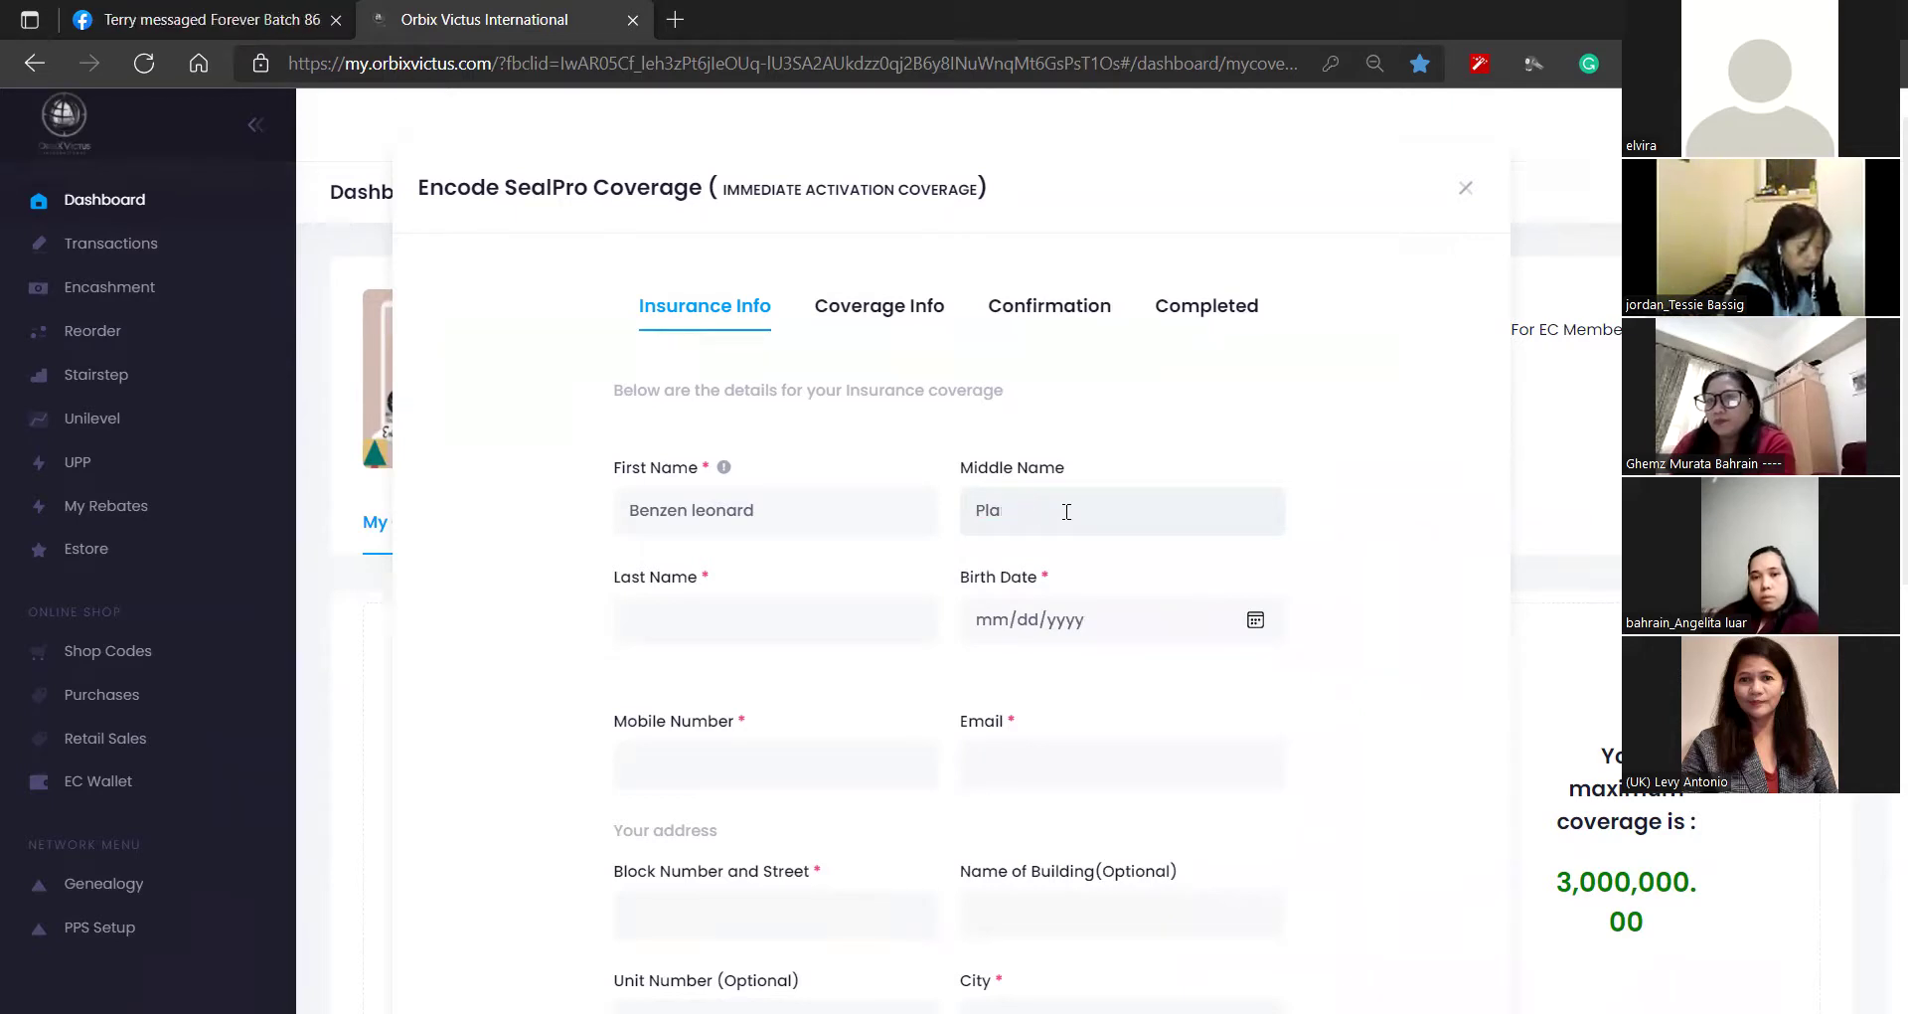
{"action": "type", "text": "almea"}
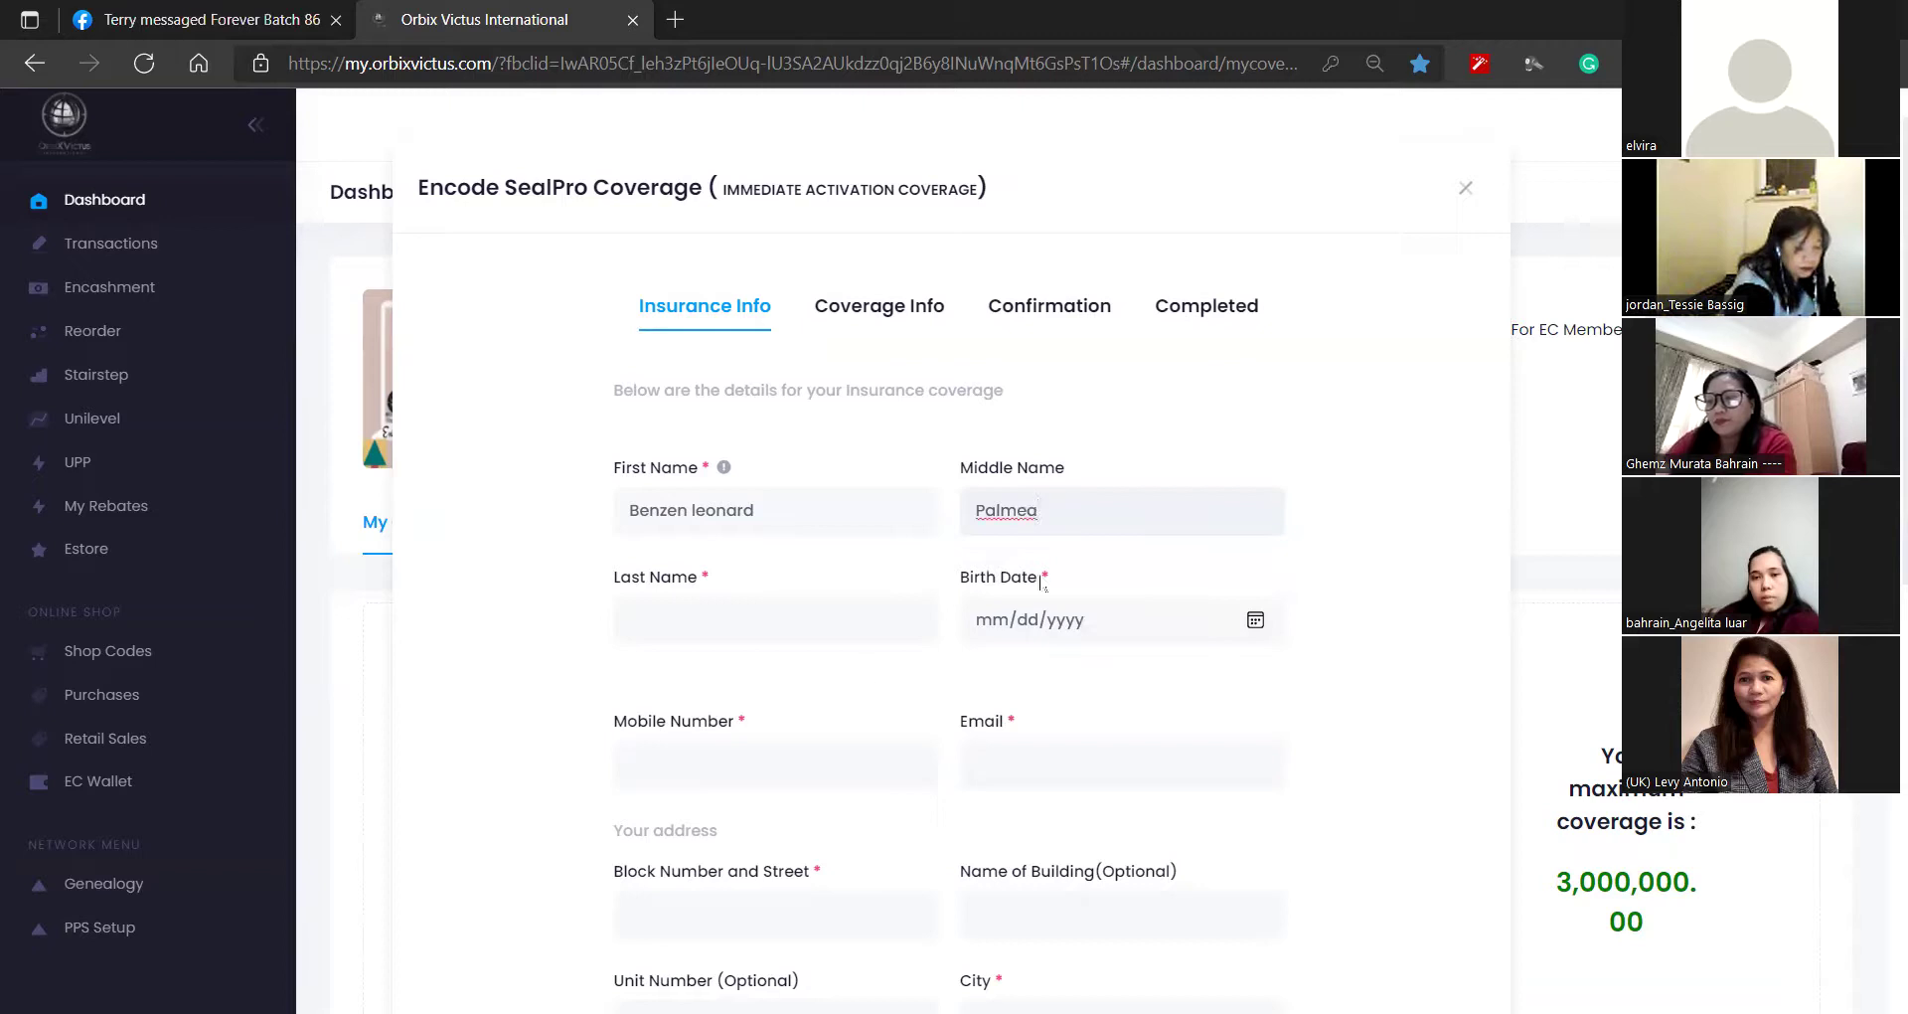
{"action": "left_click", "coordinate": [788, 626]}
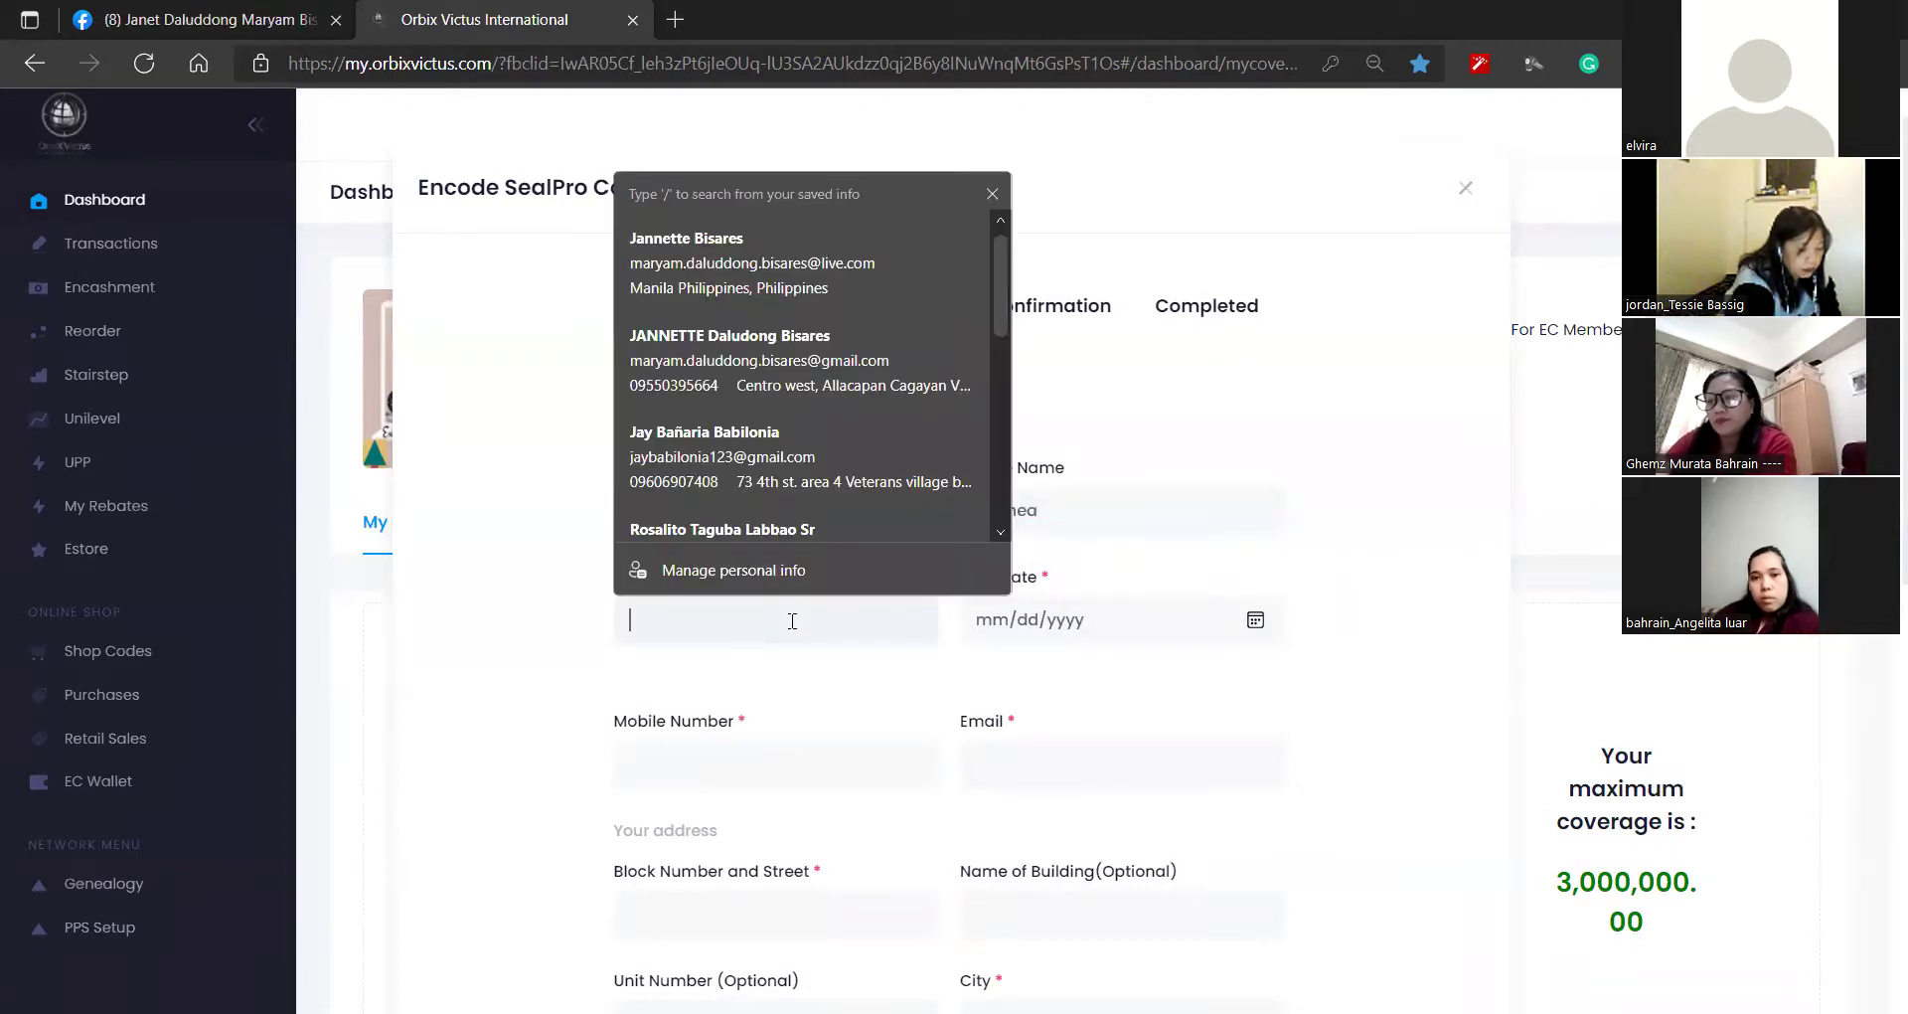
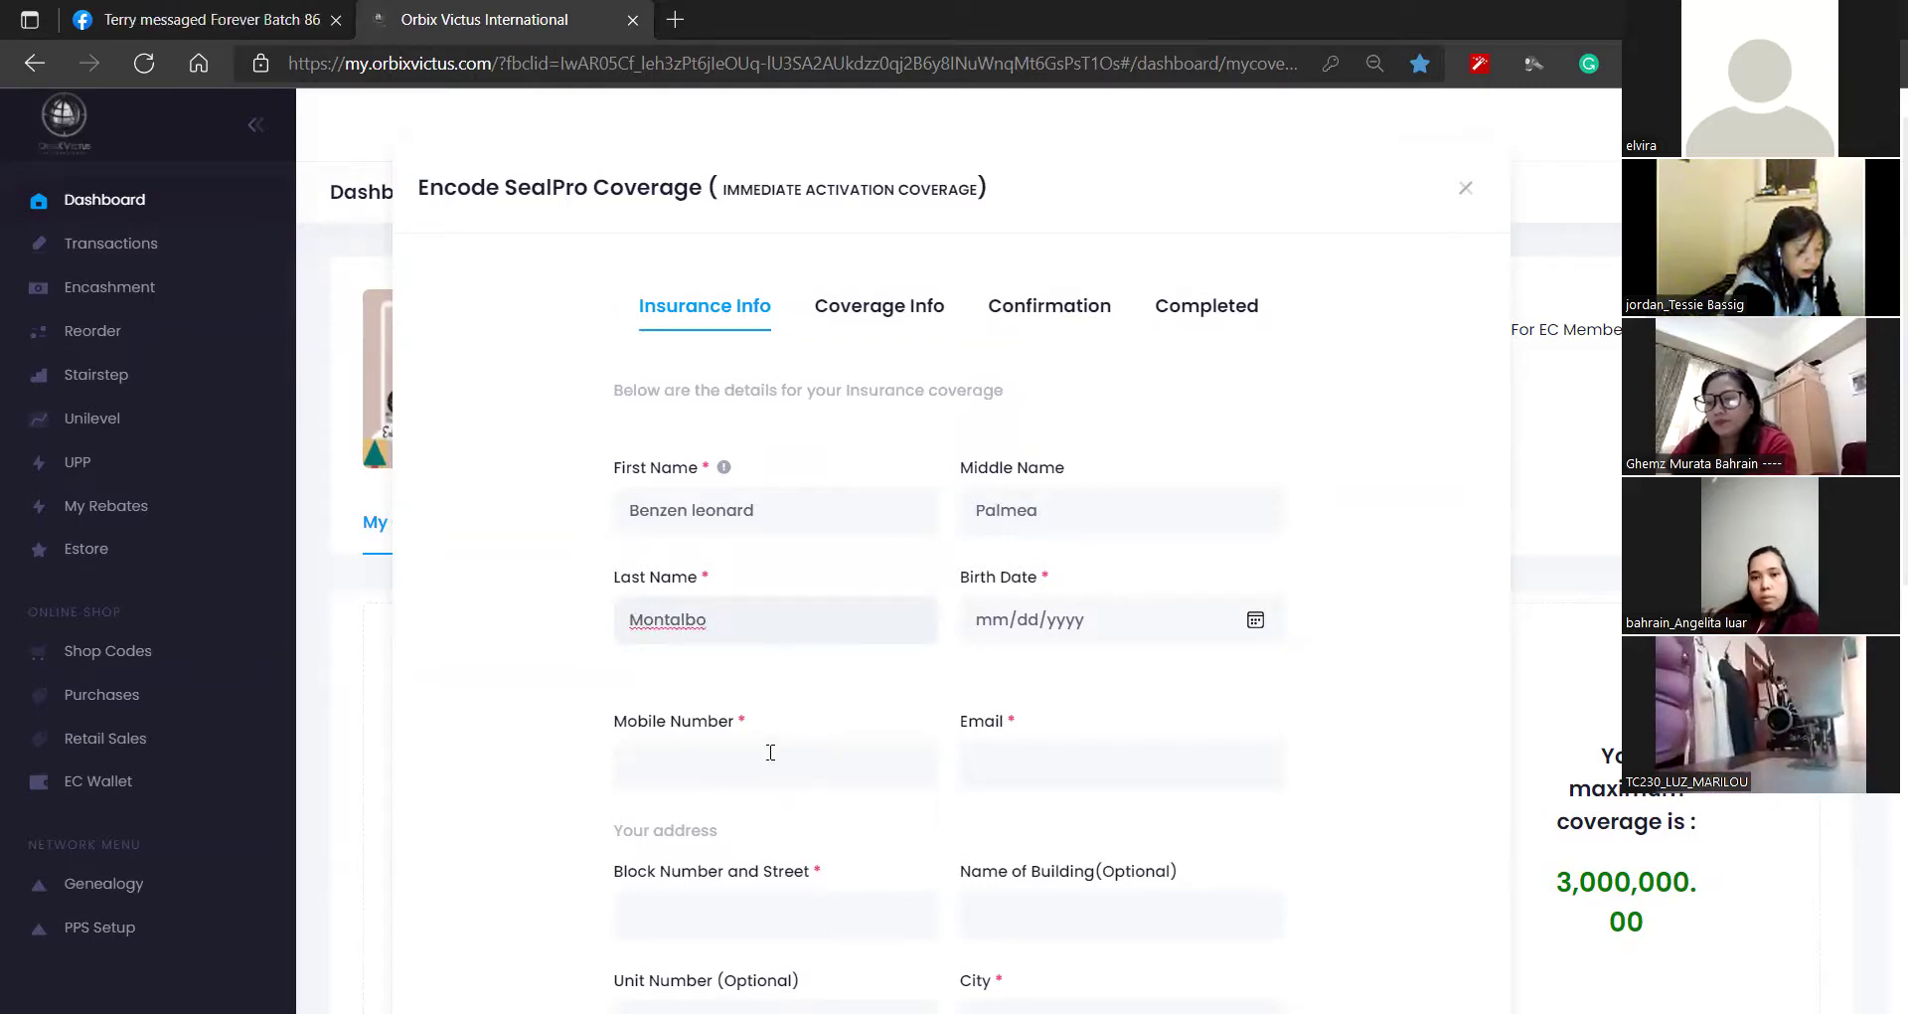
{"action": "left_click", "coordinate": [998, 632]}
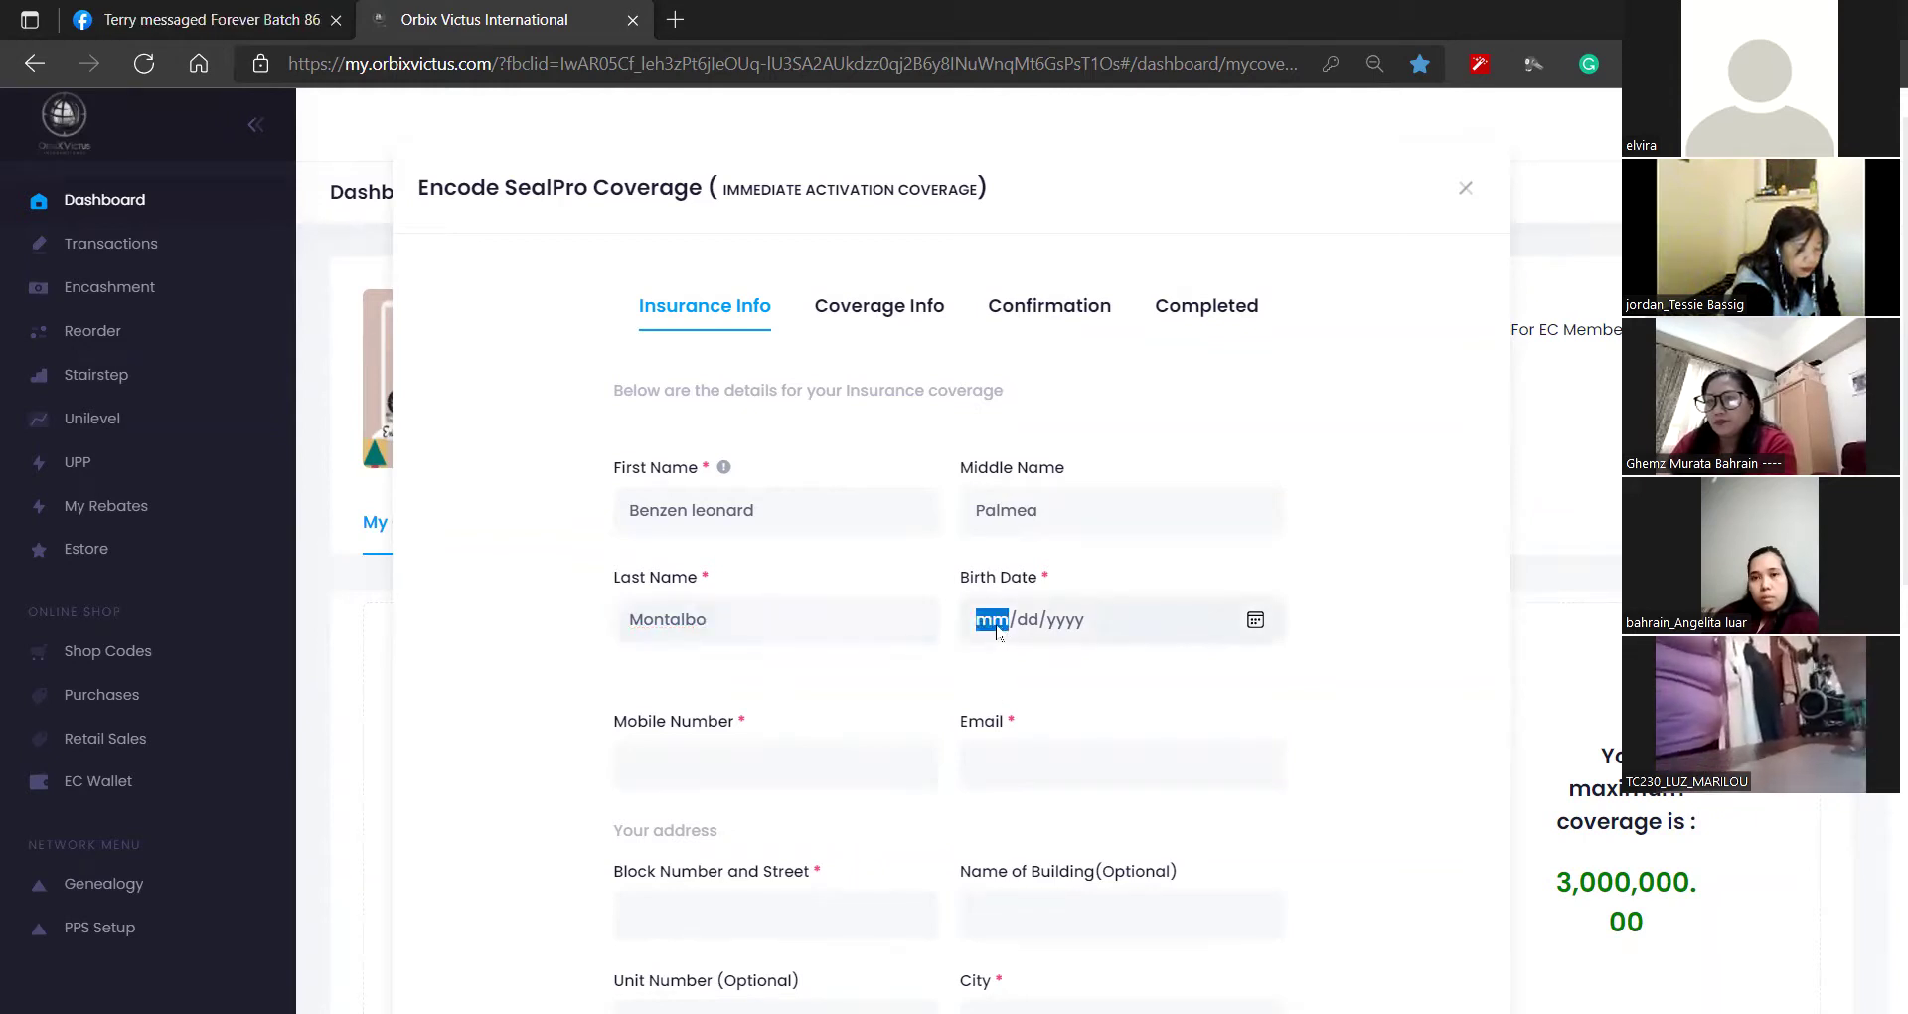
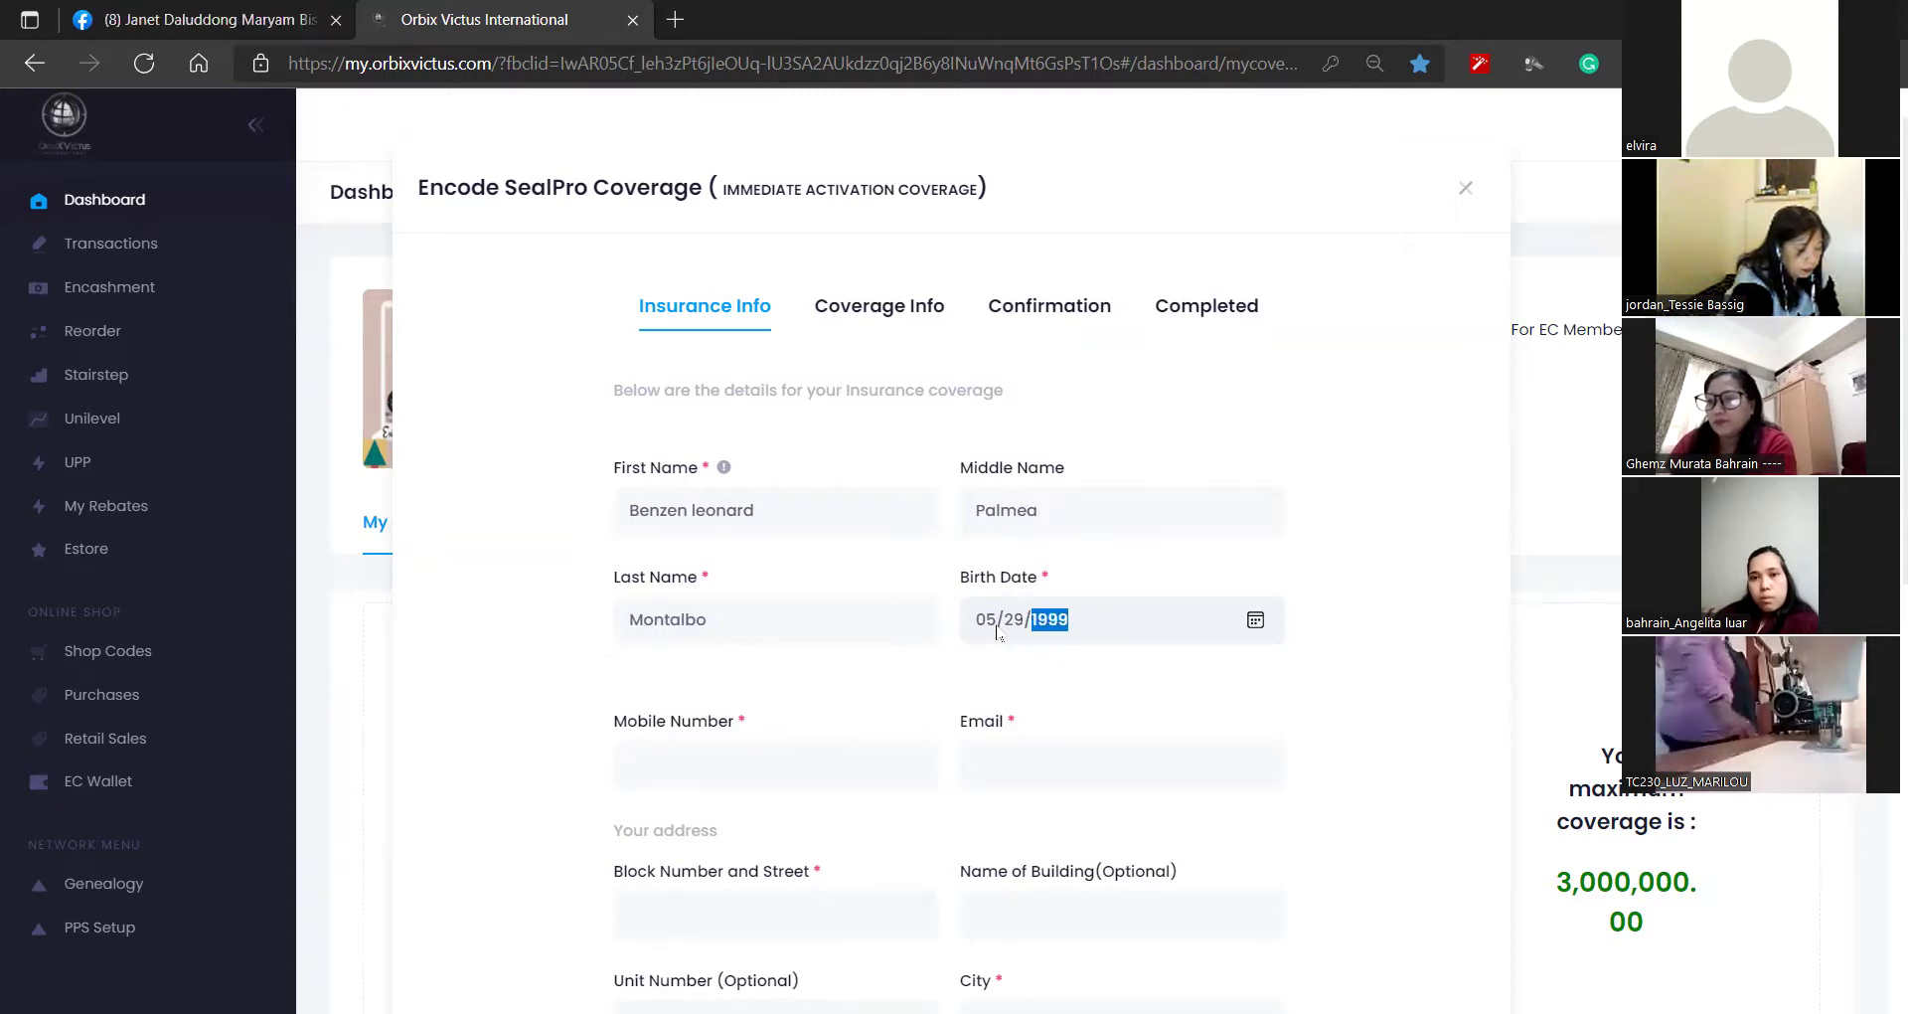
Enter the insured's mobile number.
{"action": "left_click", "coordinate": [1019, 766]}
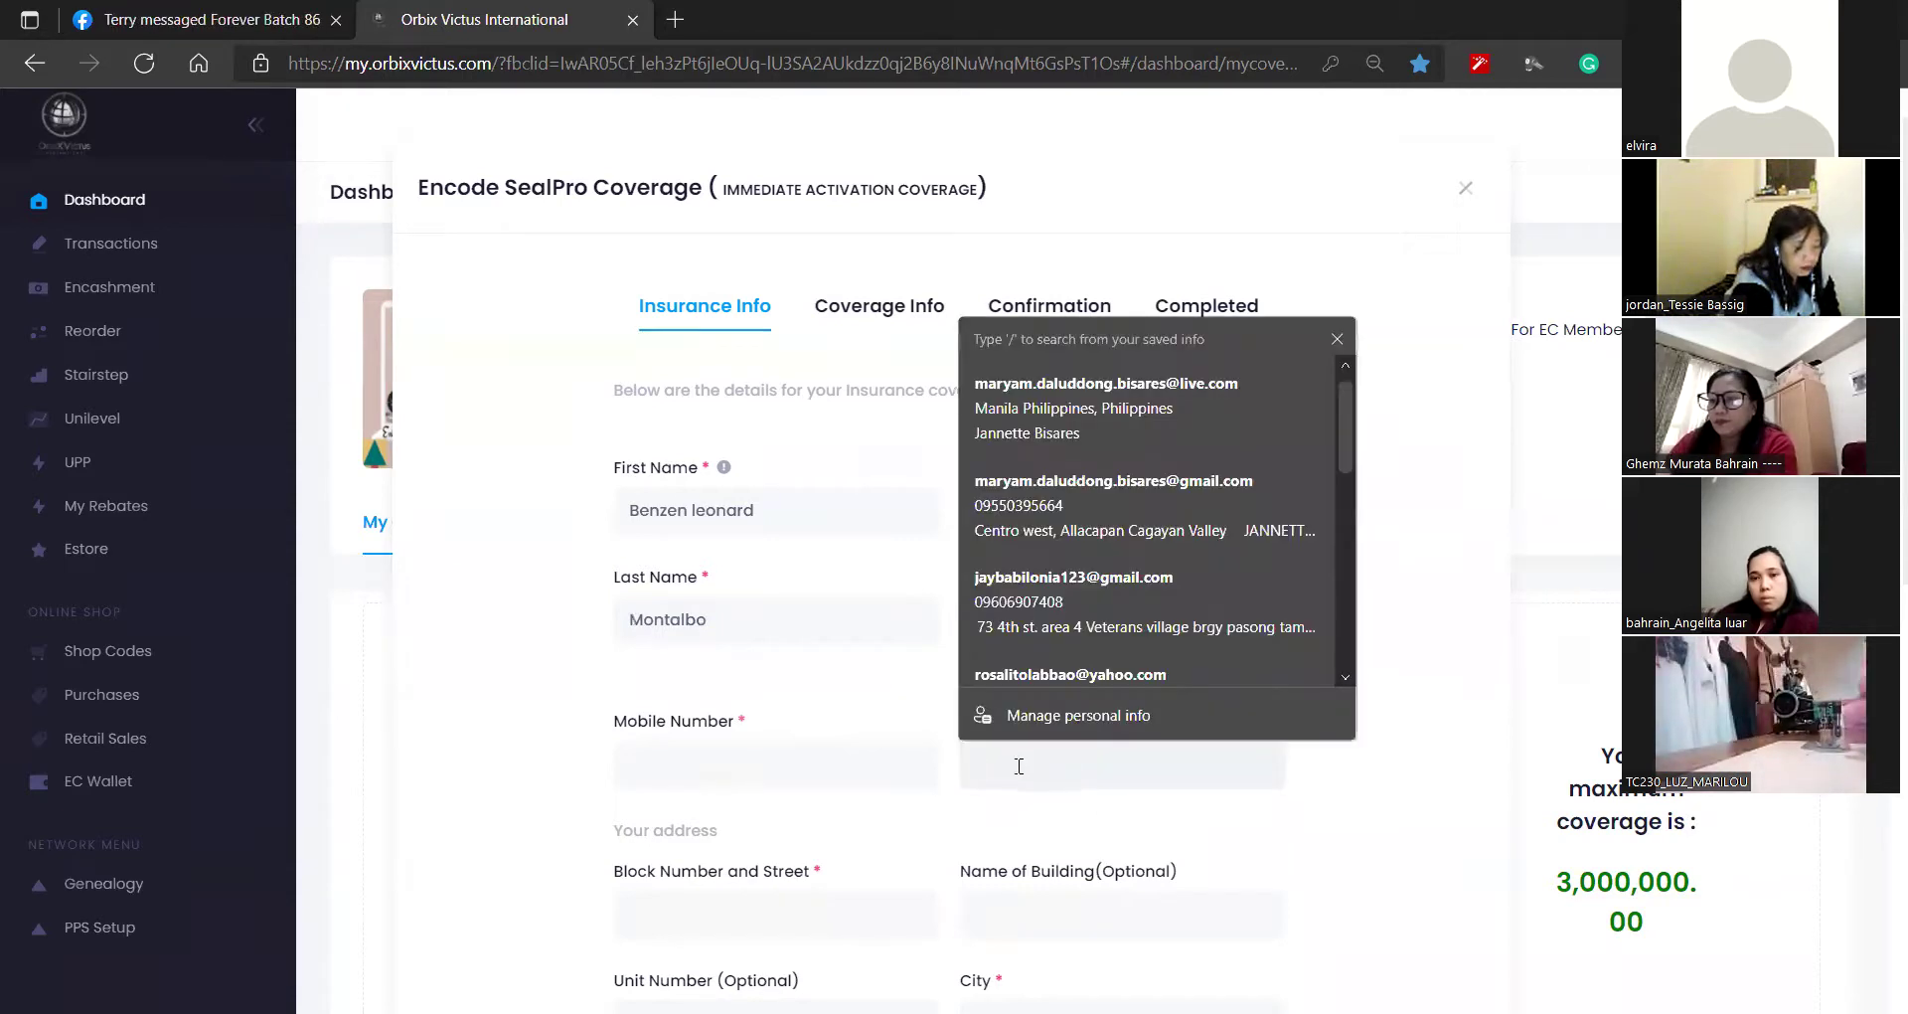
{"action": "left_click", "coordinate": [766, 767]}
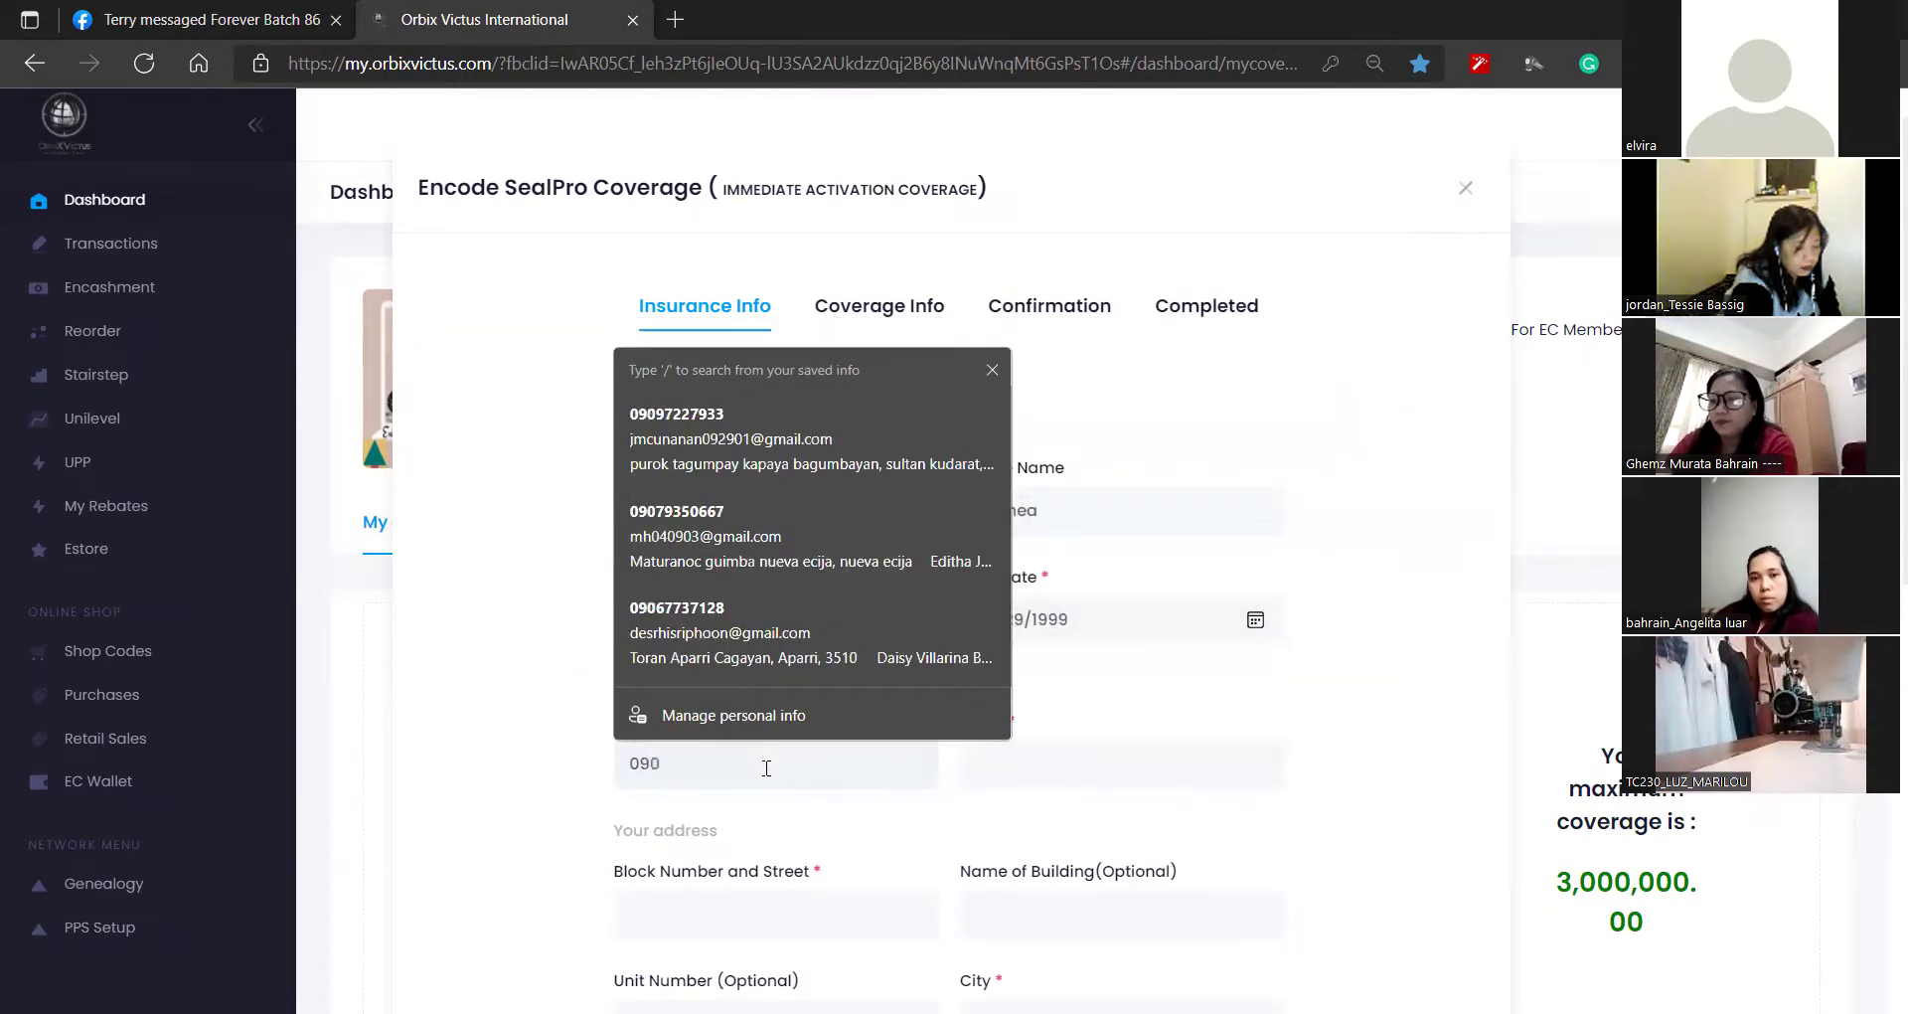
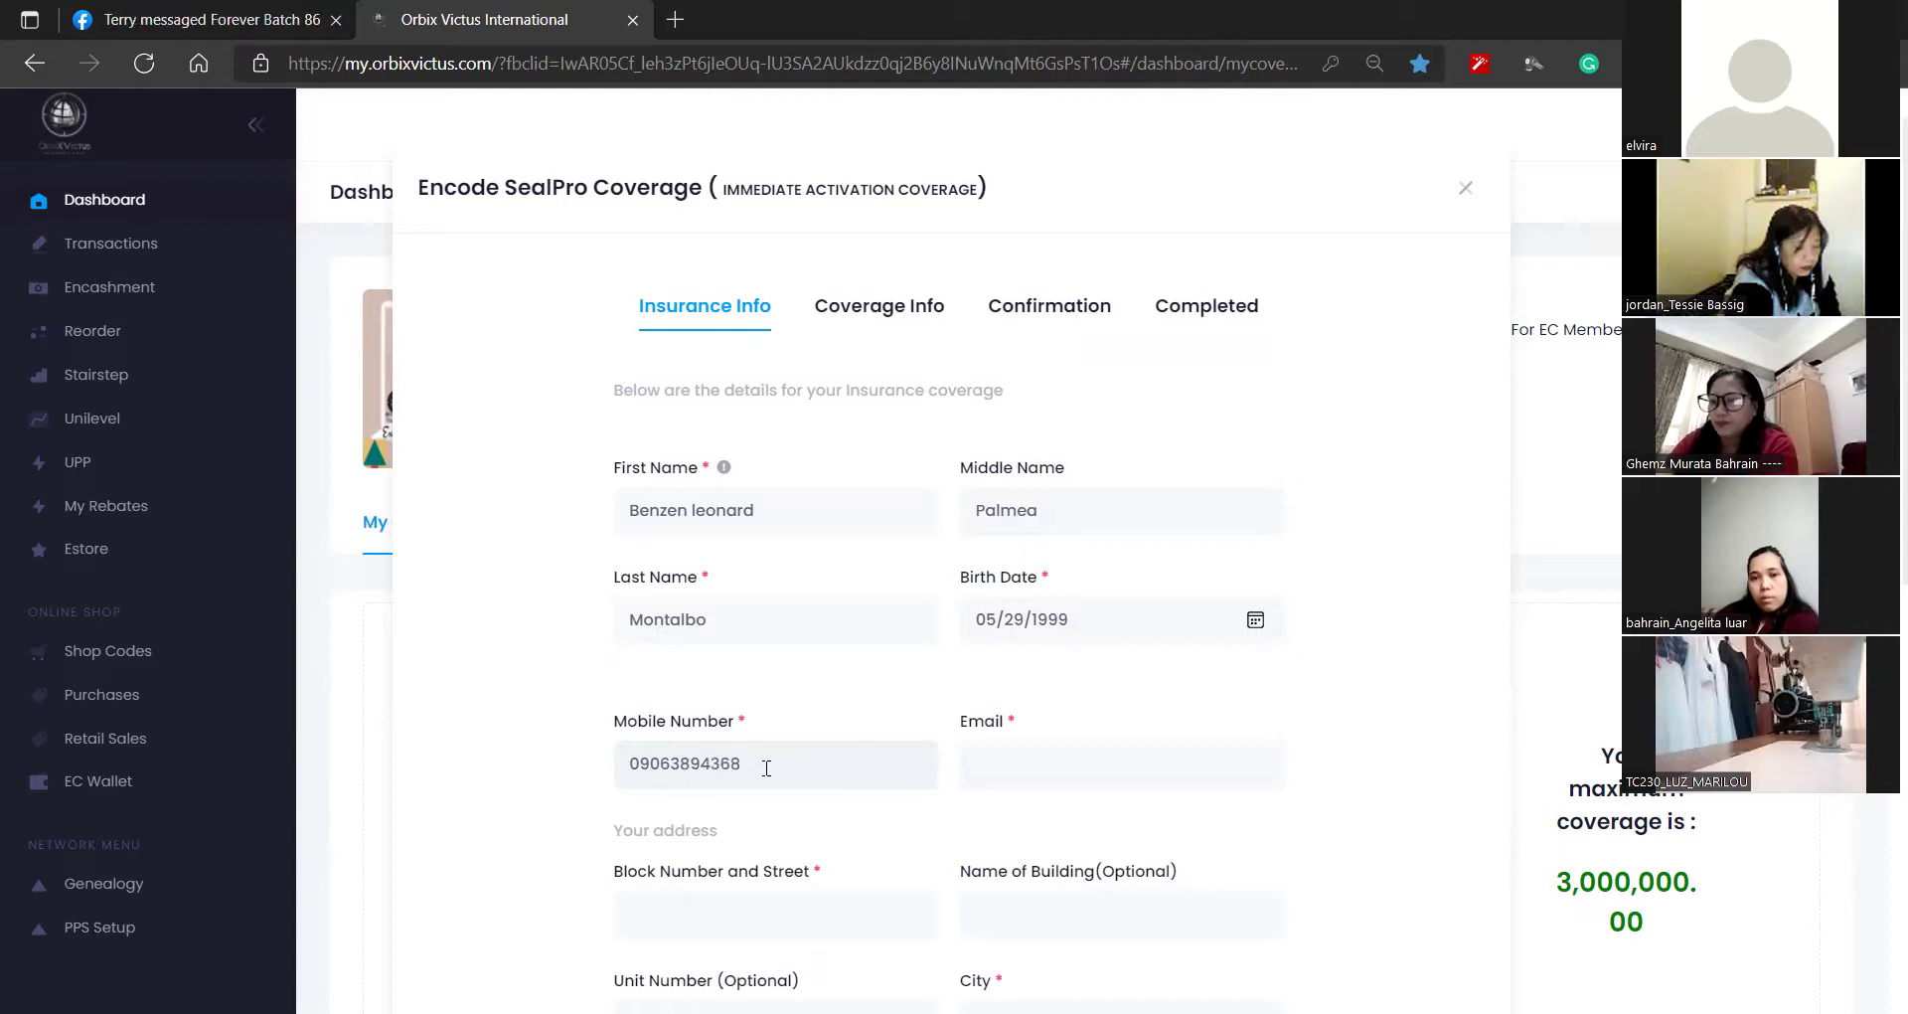
Enter the insured's Gmail e-mail address in the Email field.
{"action": "left_click", "coordinate": [1089, 757]}
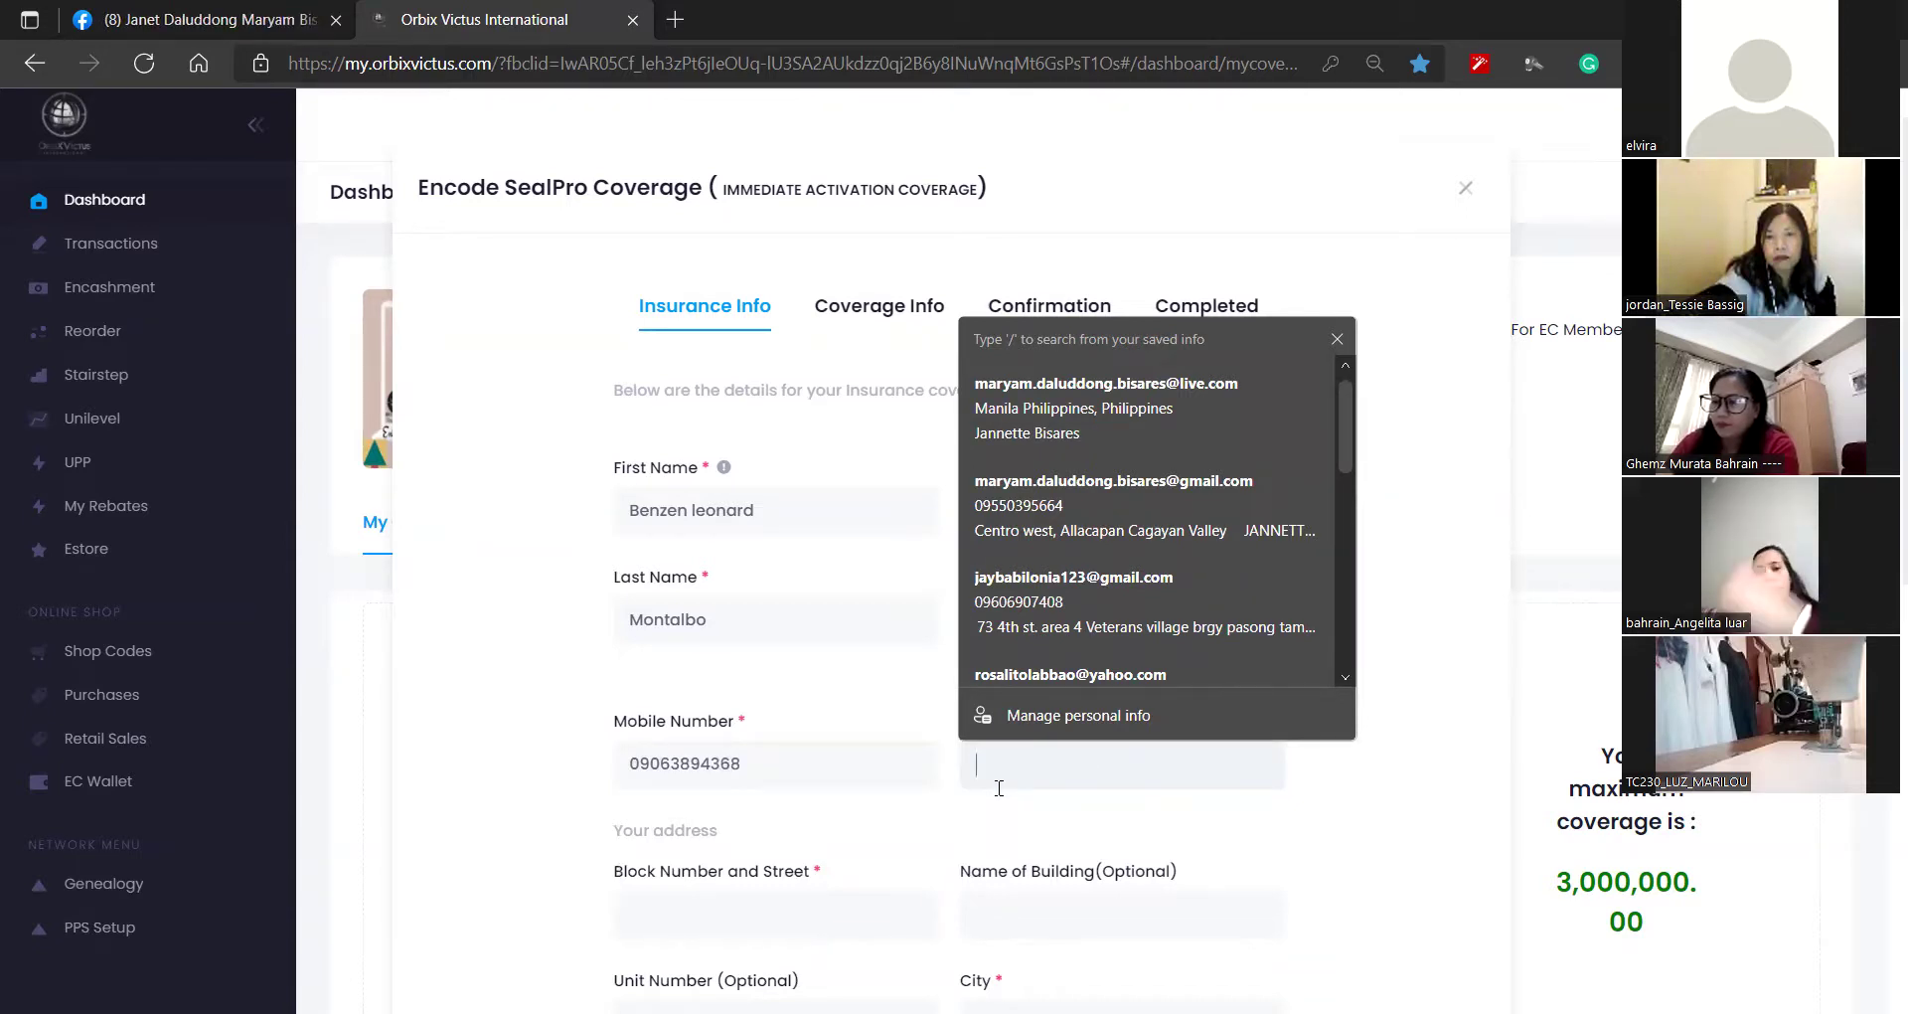
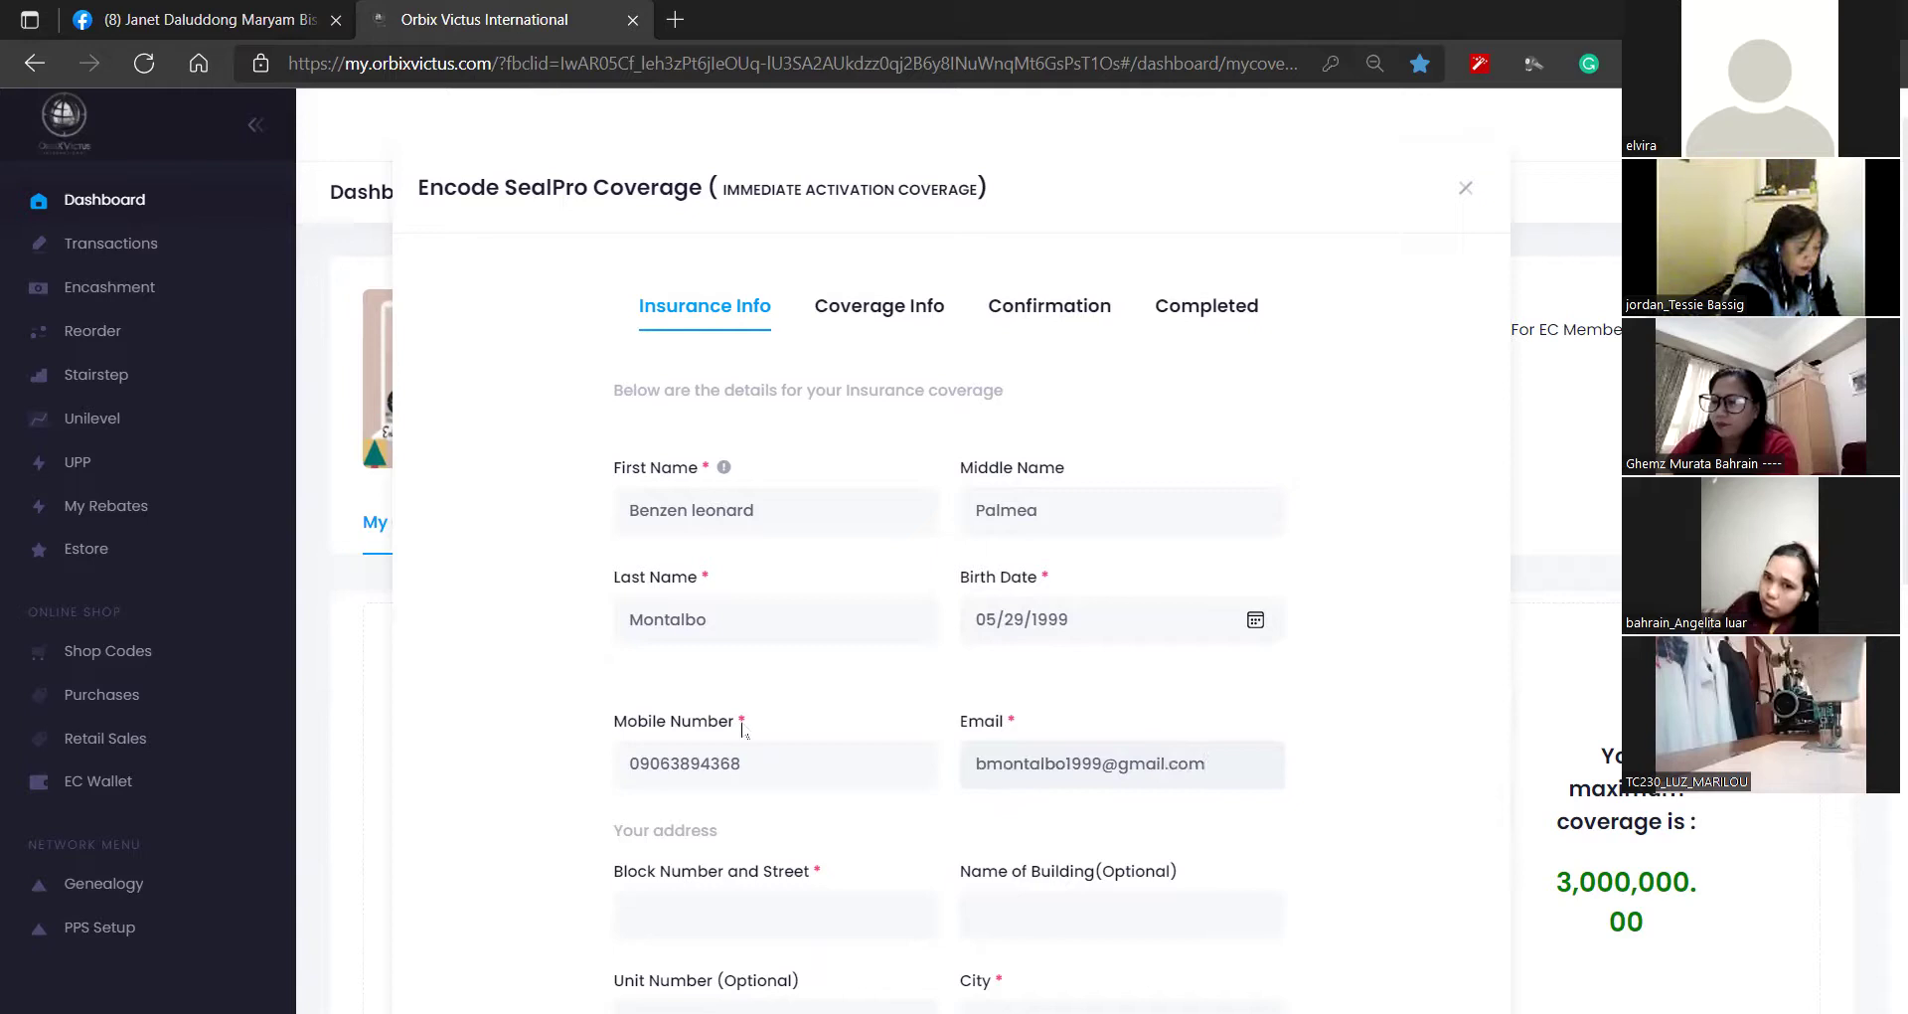
{"action": "scroll", "coordinate": [754, 766], "scroll_direction": "down", "scroll_amount": 2}
Enter the insured's street address, city and postal code.
{"action": "left_click", "coordinate": [756, 767]}
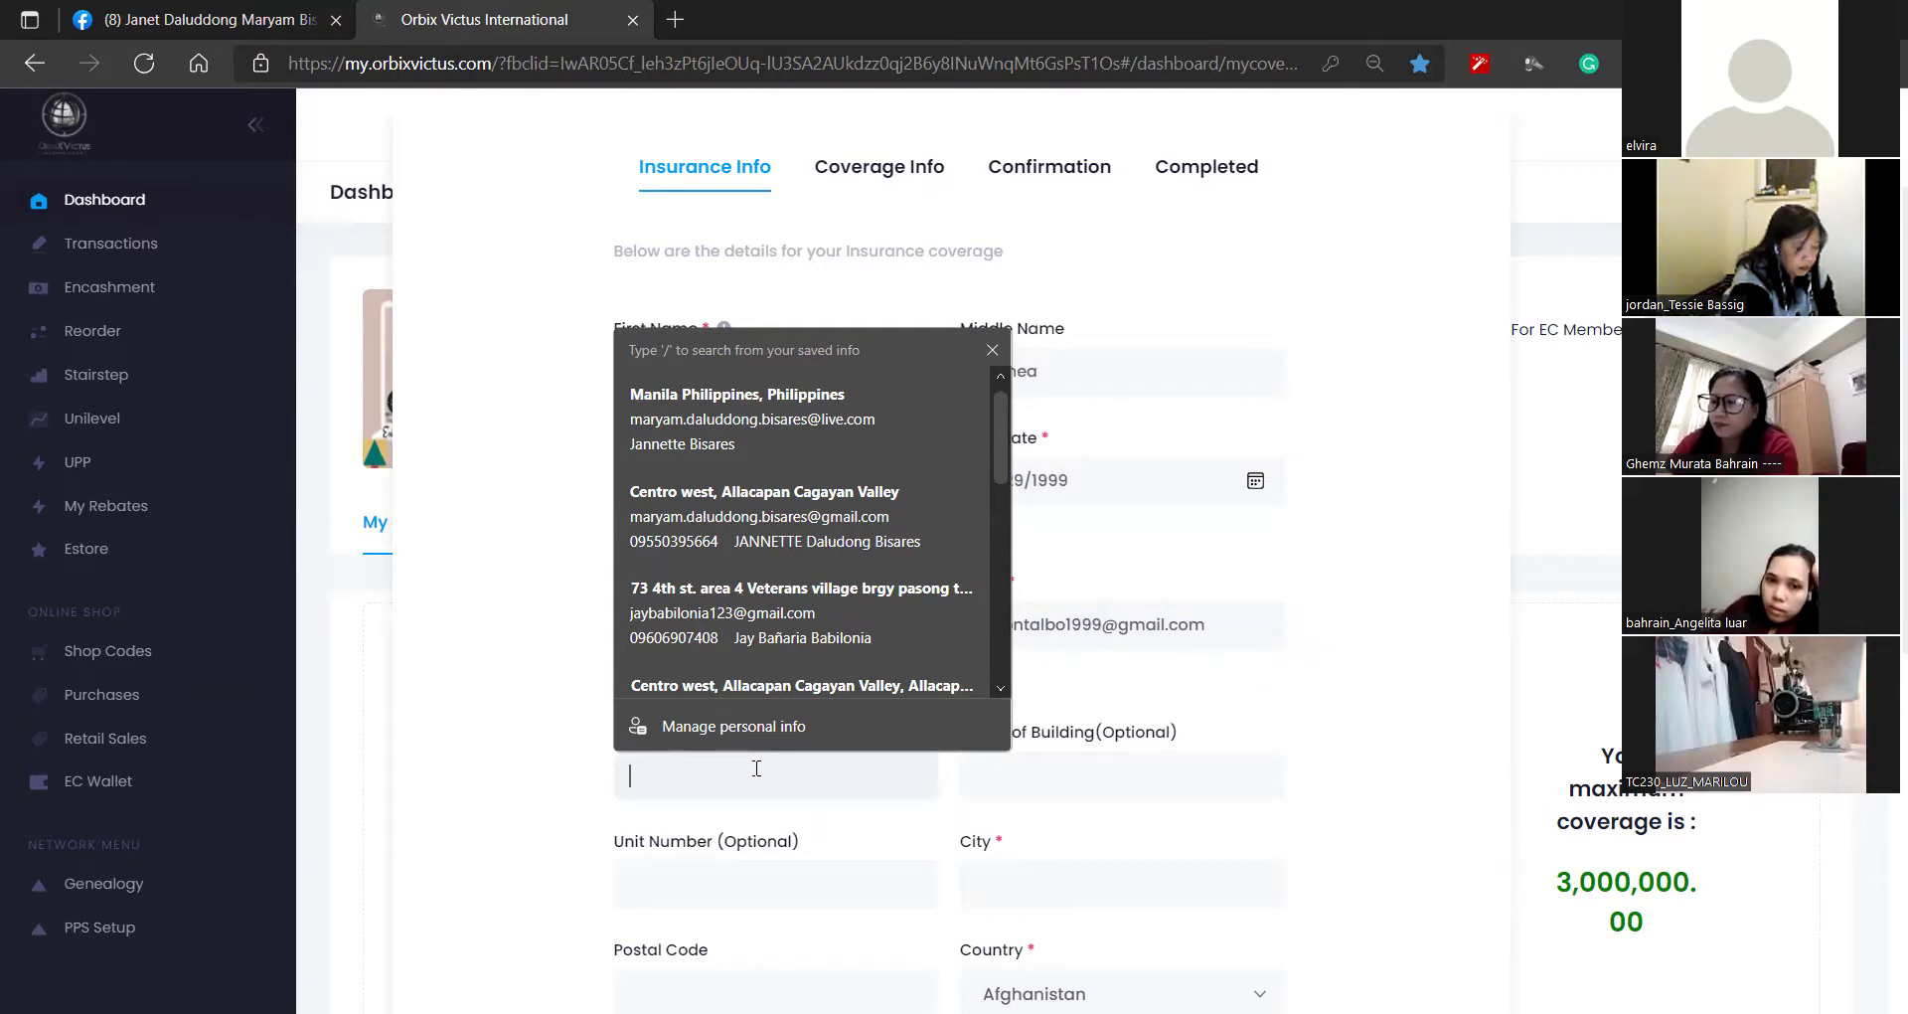
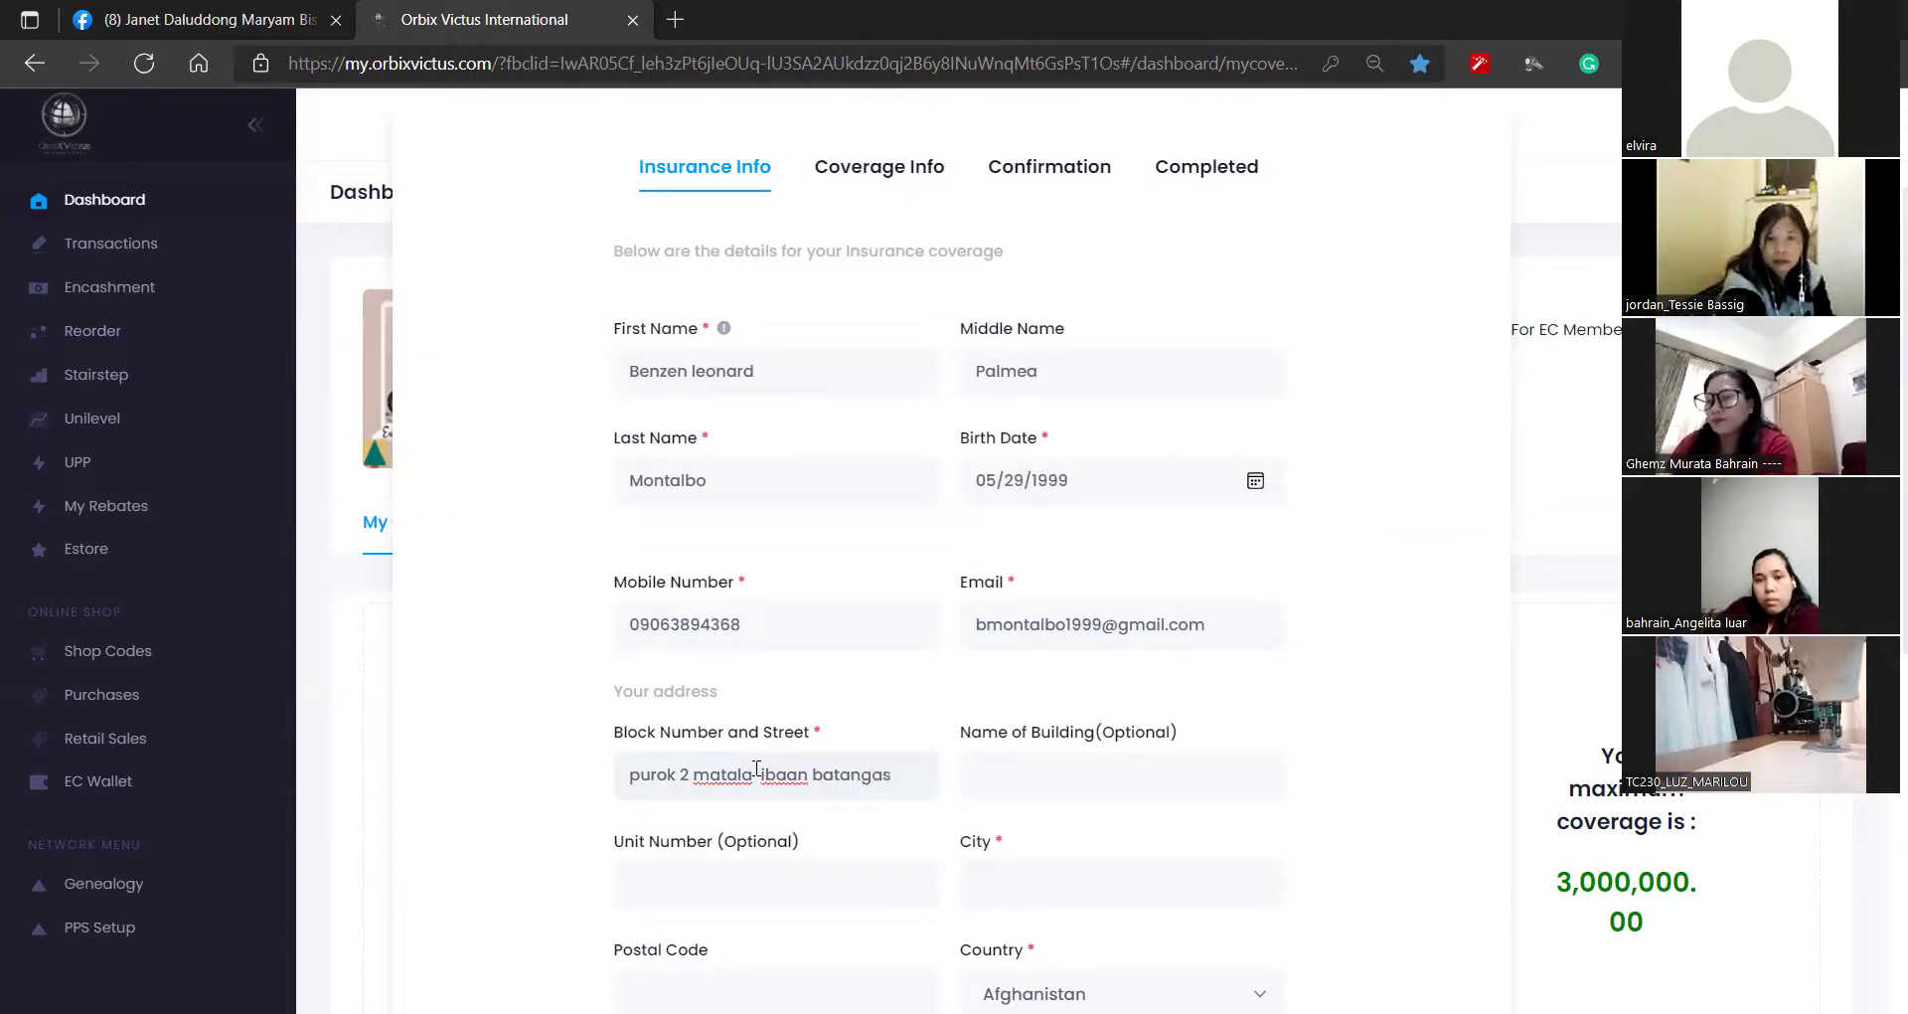
{"action": "scroll", "coordinate": [1054, 815], "scroll_direction": "down", "scroll_amount": 2}
{"action": "left_click", "coordinate": [1070, 749]}
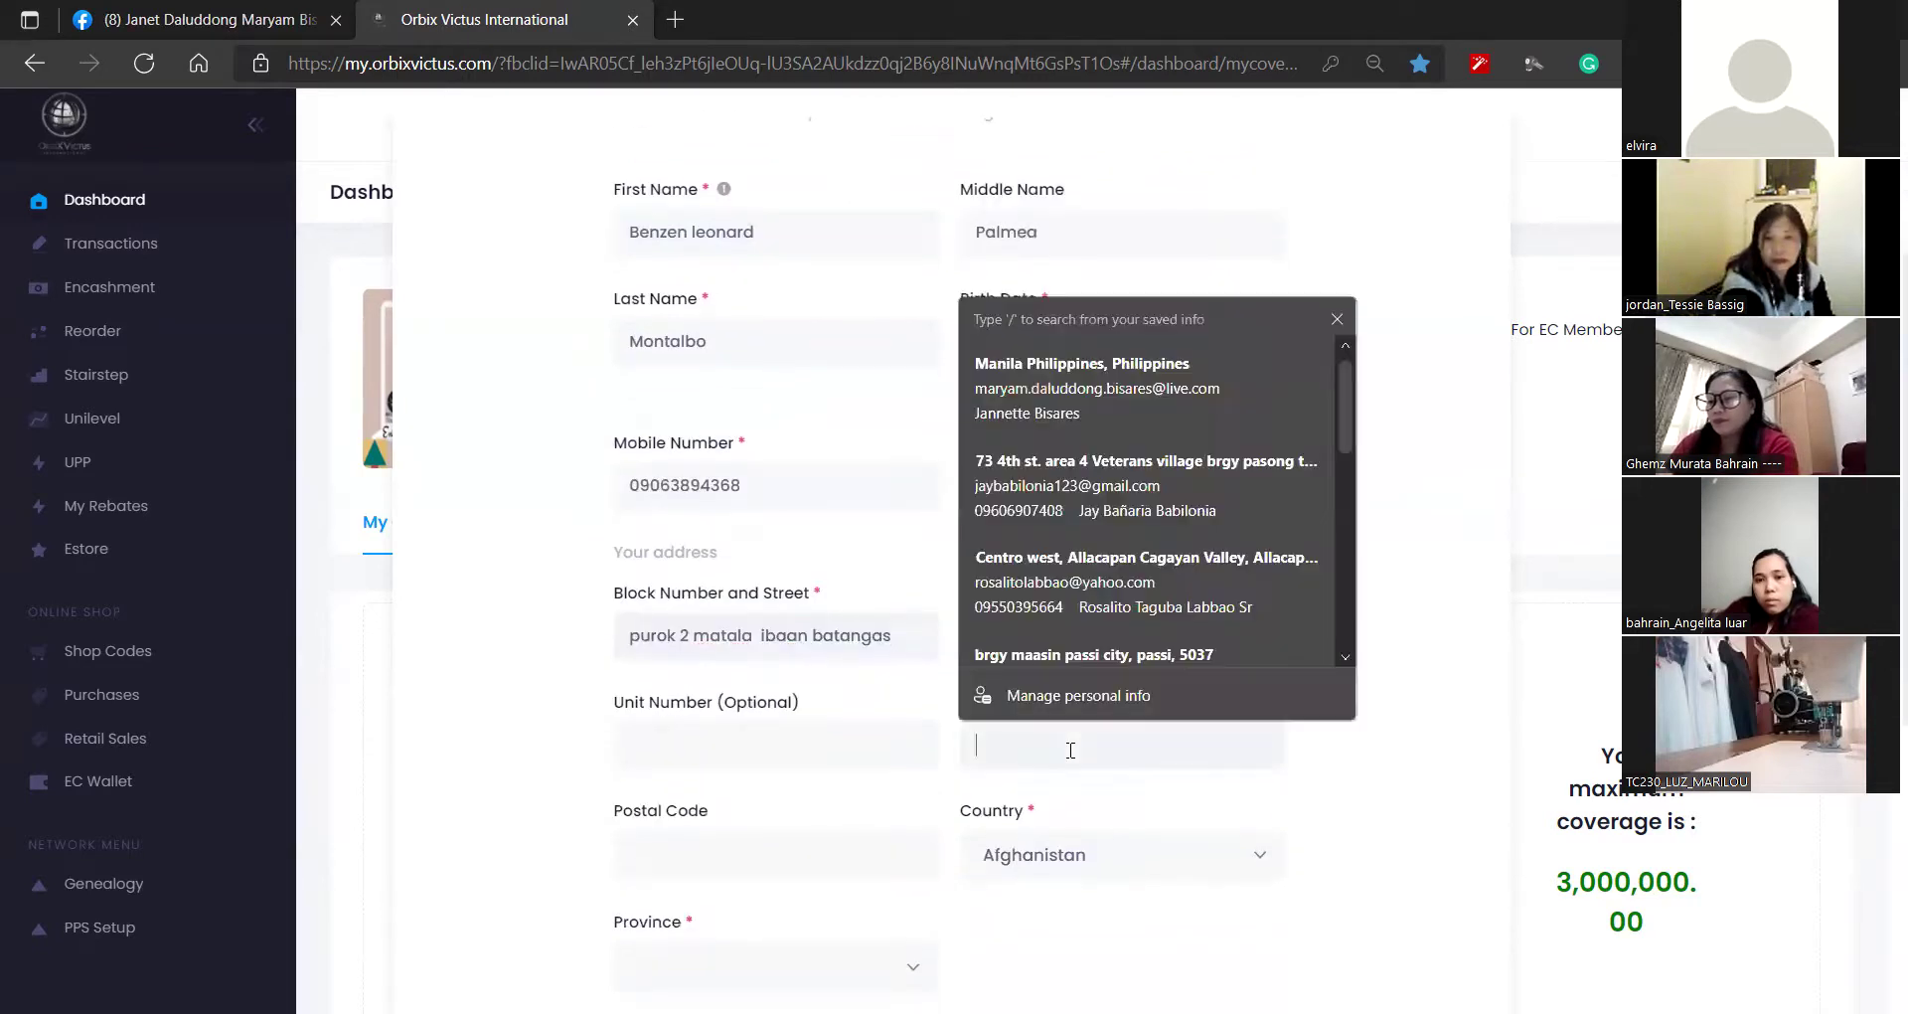
{"action": "type", "text": "Batnga"}
{"action": "key", "text": "BackSpace"}
{"action": "type", "text": "anga"}
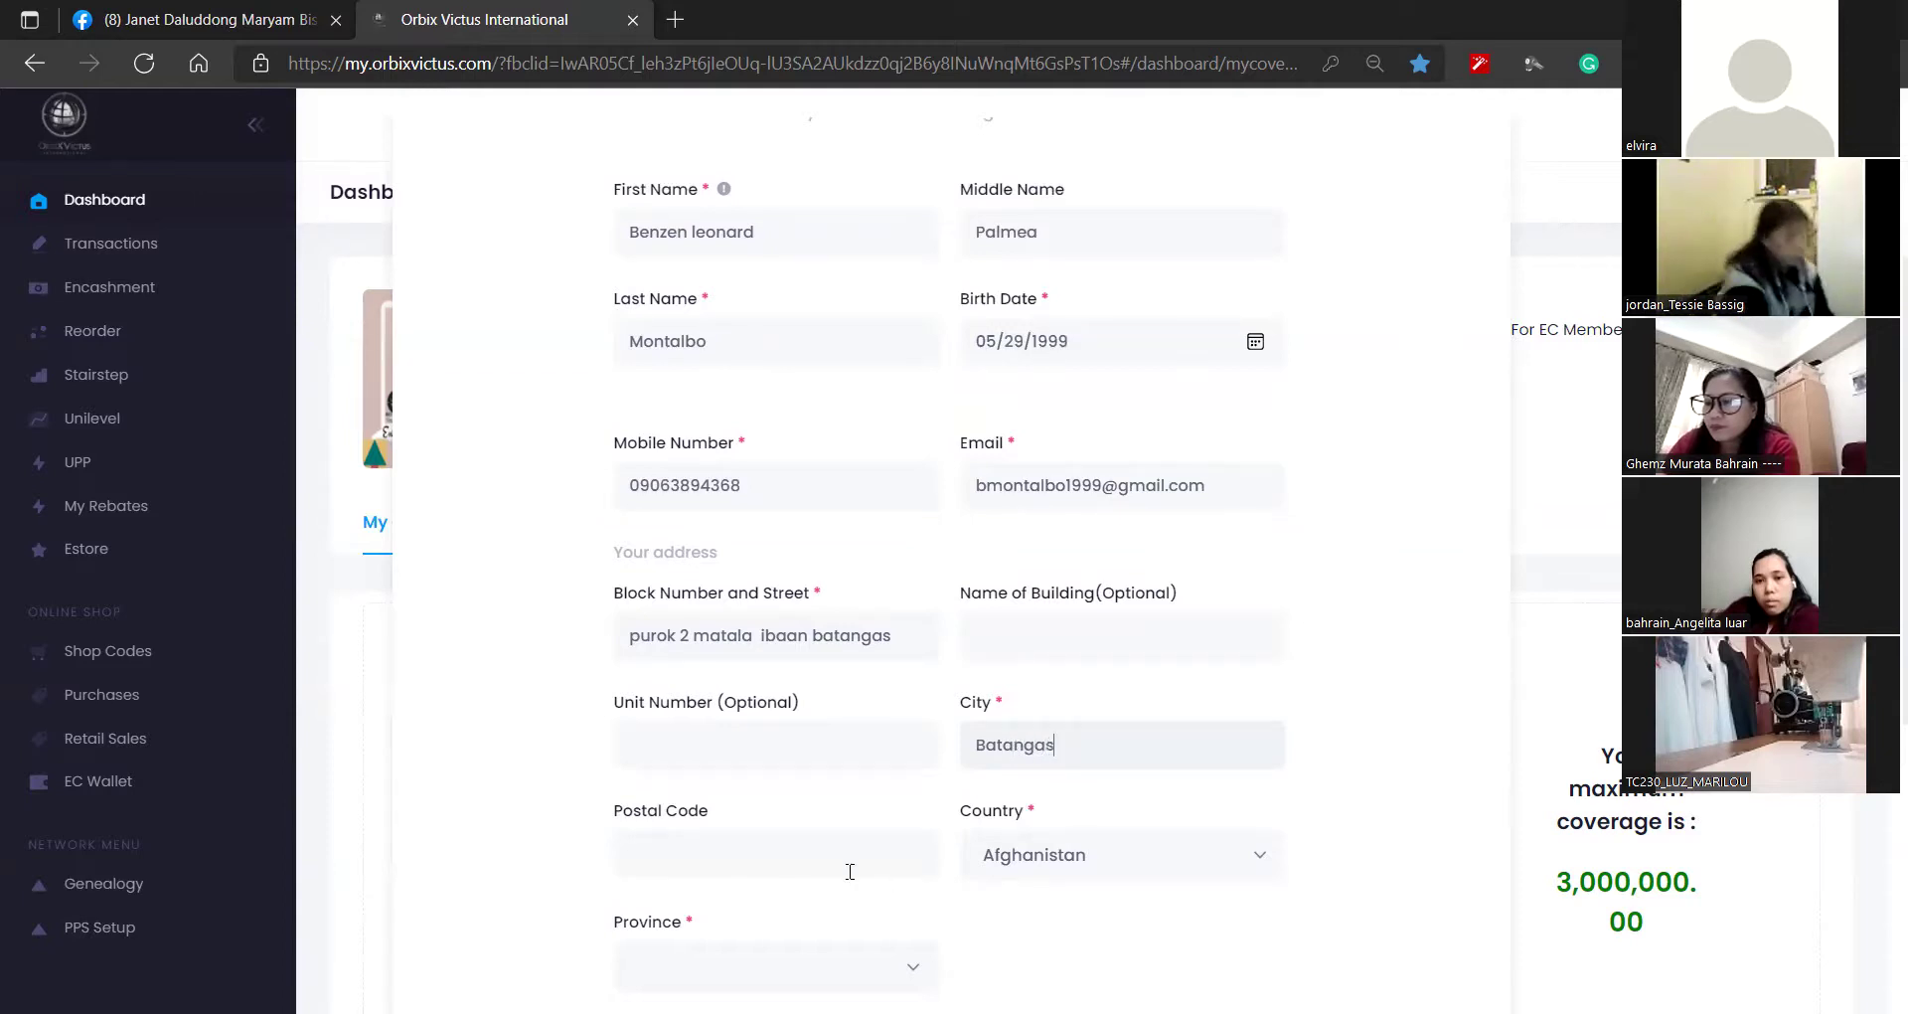
{"action": "left_click", "coordinate": [770, 841]}
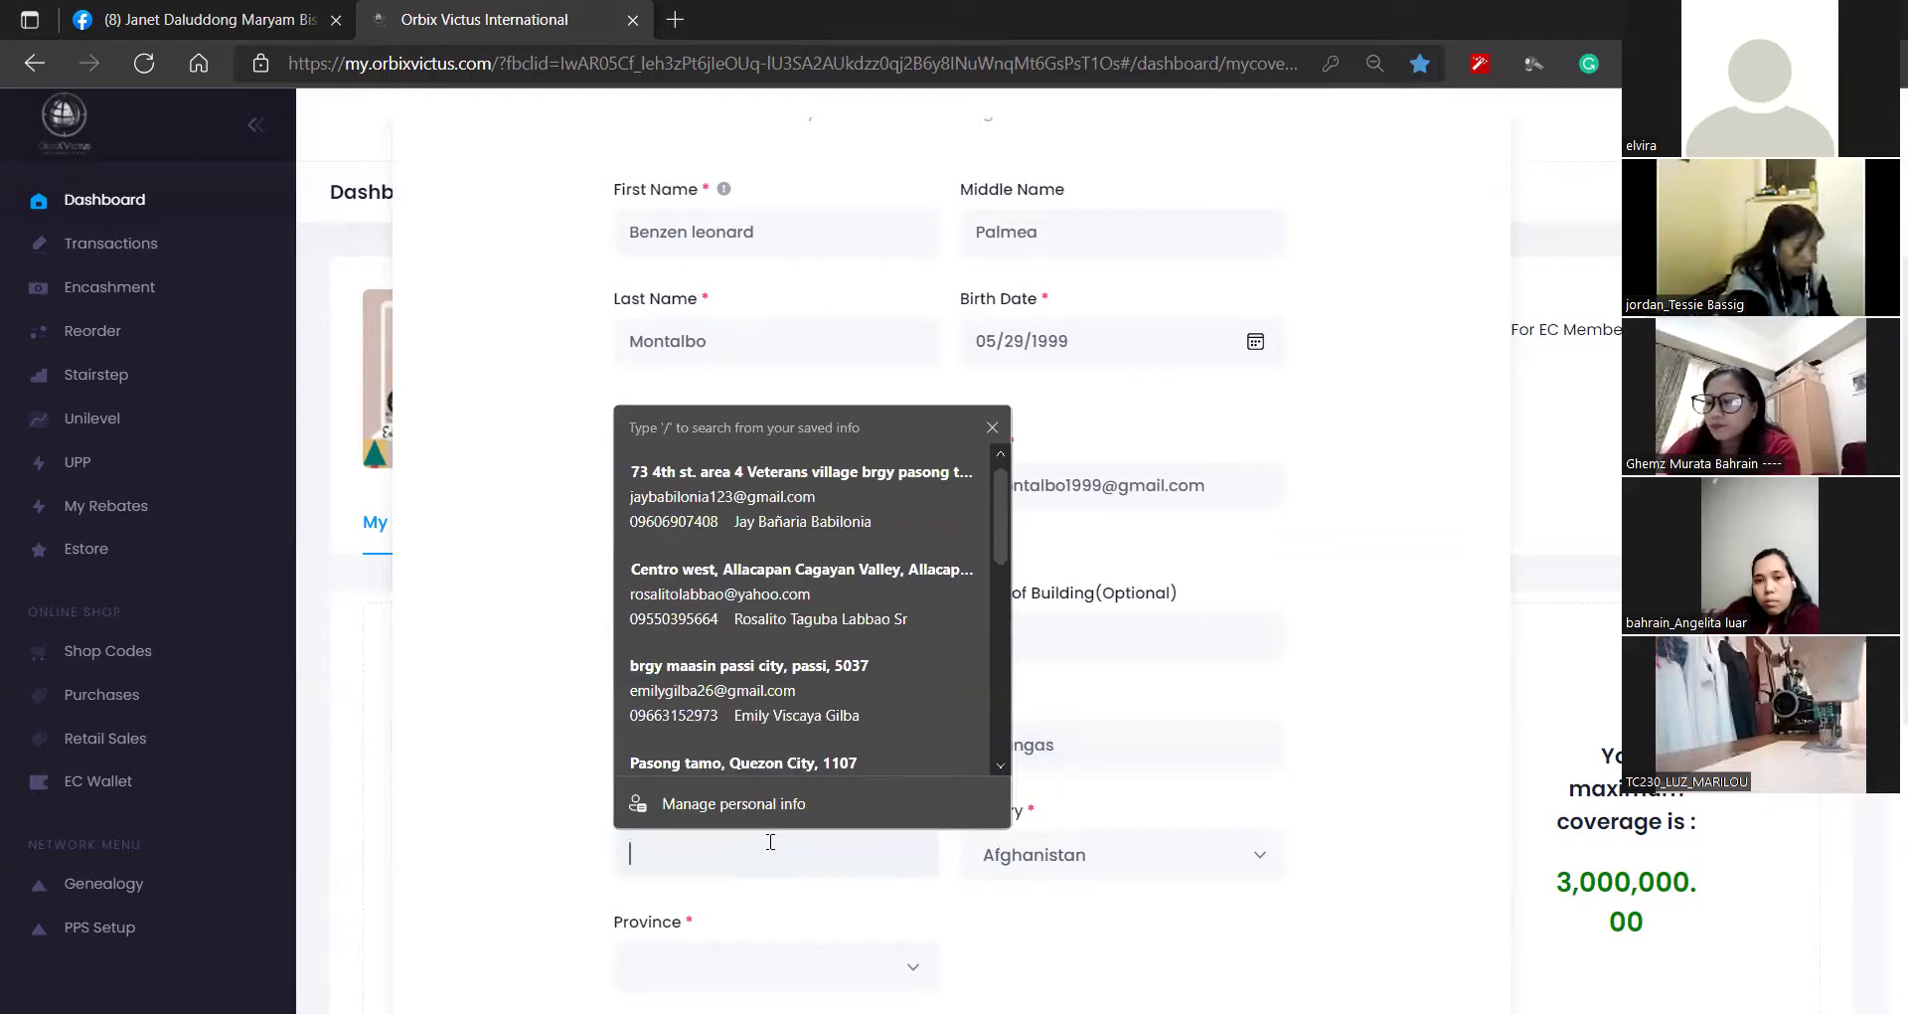
{"action": "type", "text": "4230"}
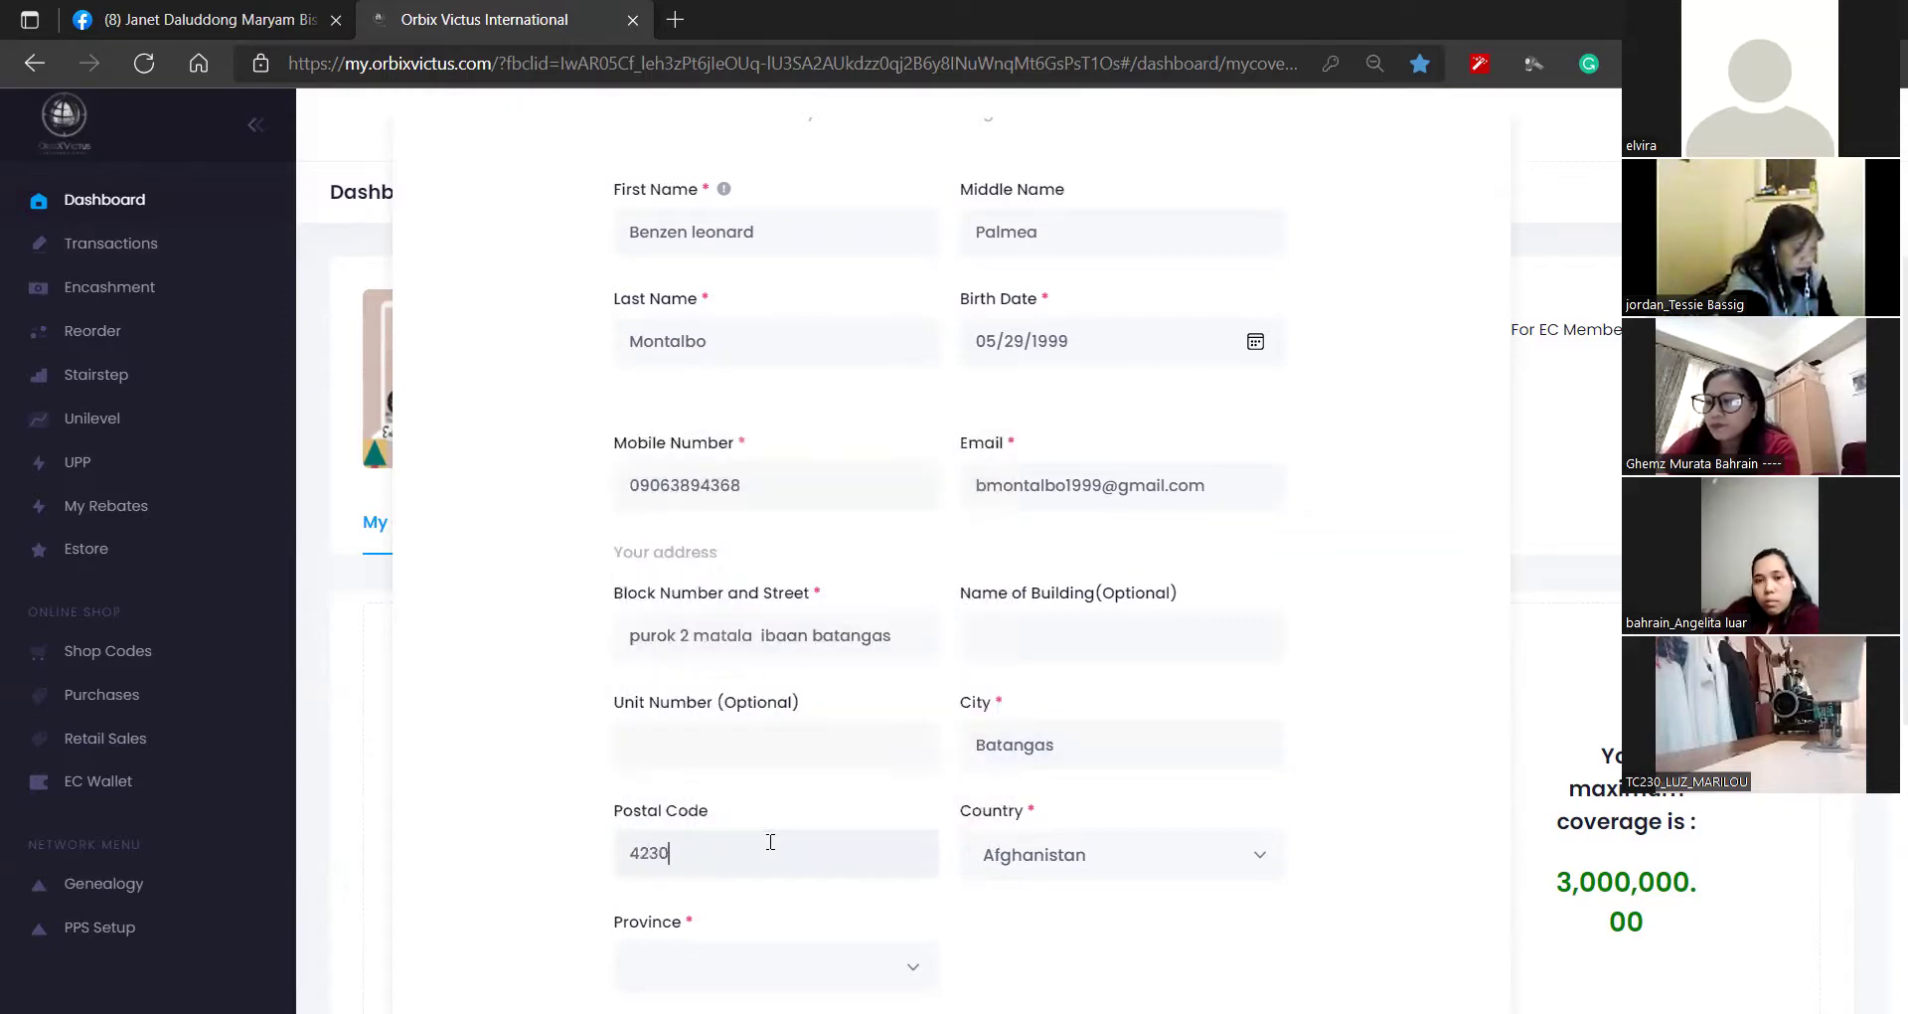
Set the country to Philippines and the province to Batangas.
{"action": "left_click", "coordinate": [1263, 871]}
{"action": "type", "text": "ph"}
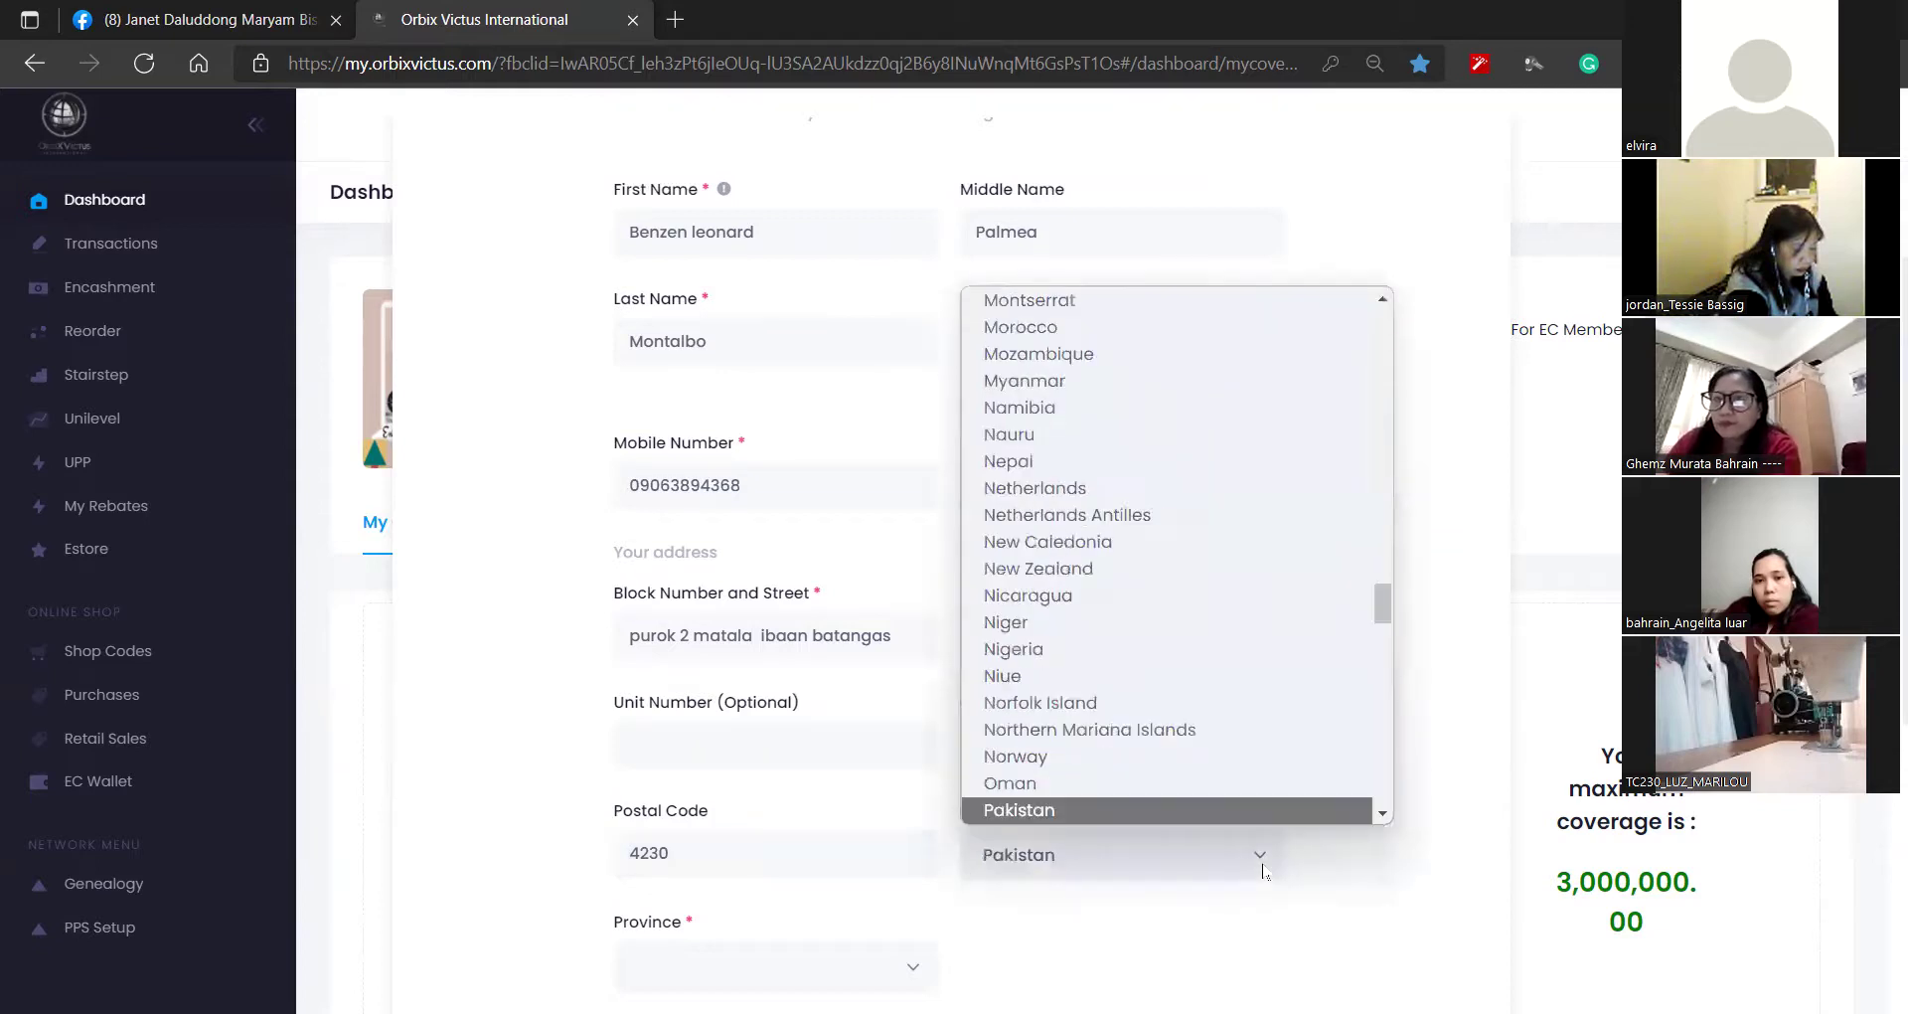
{"action": "scroll", "coordinate": [1089, 800], "scroll_direction": "down", "scroll_amount": 3}
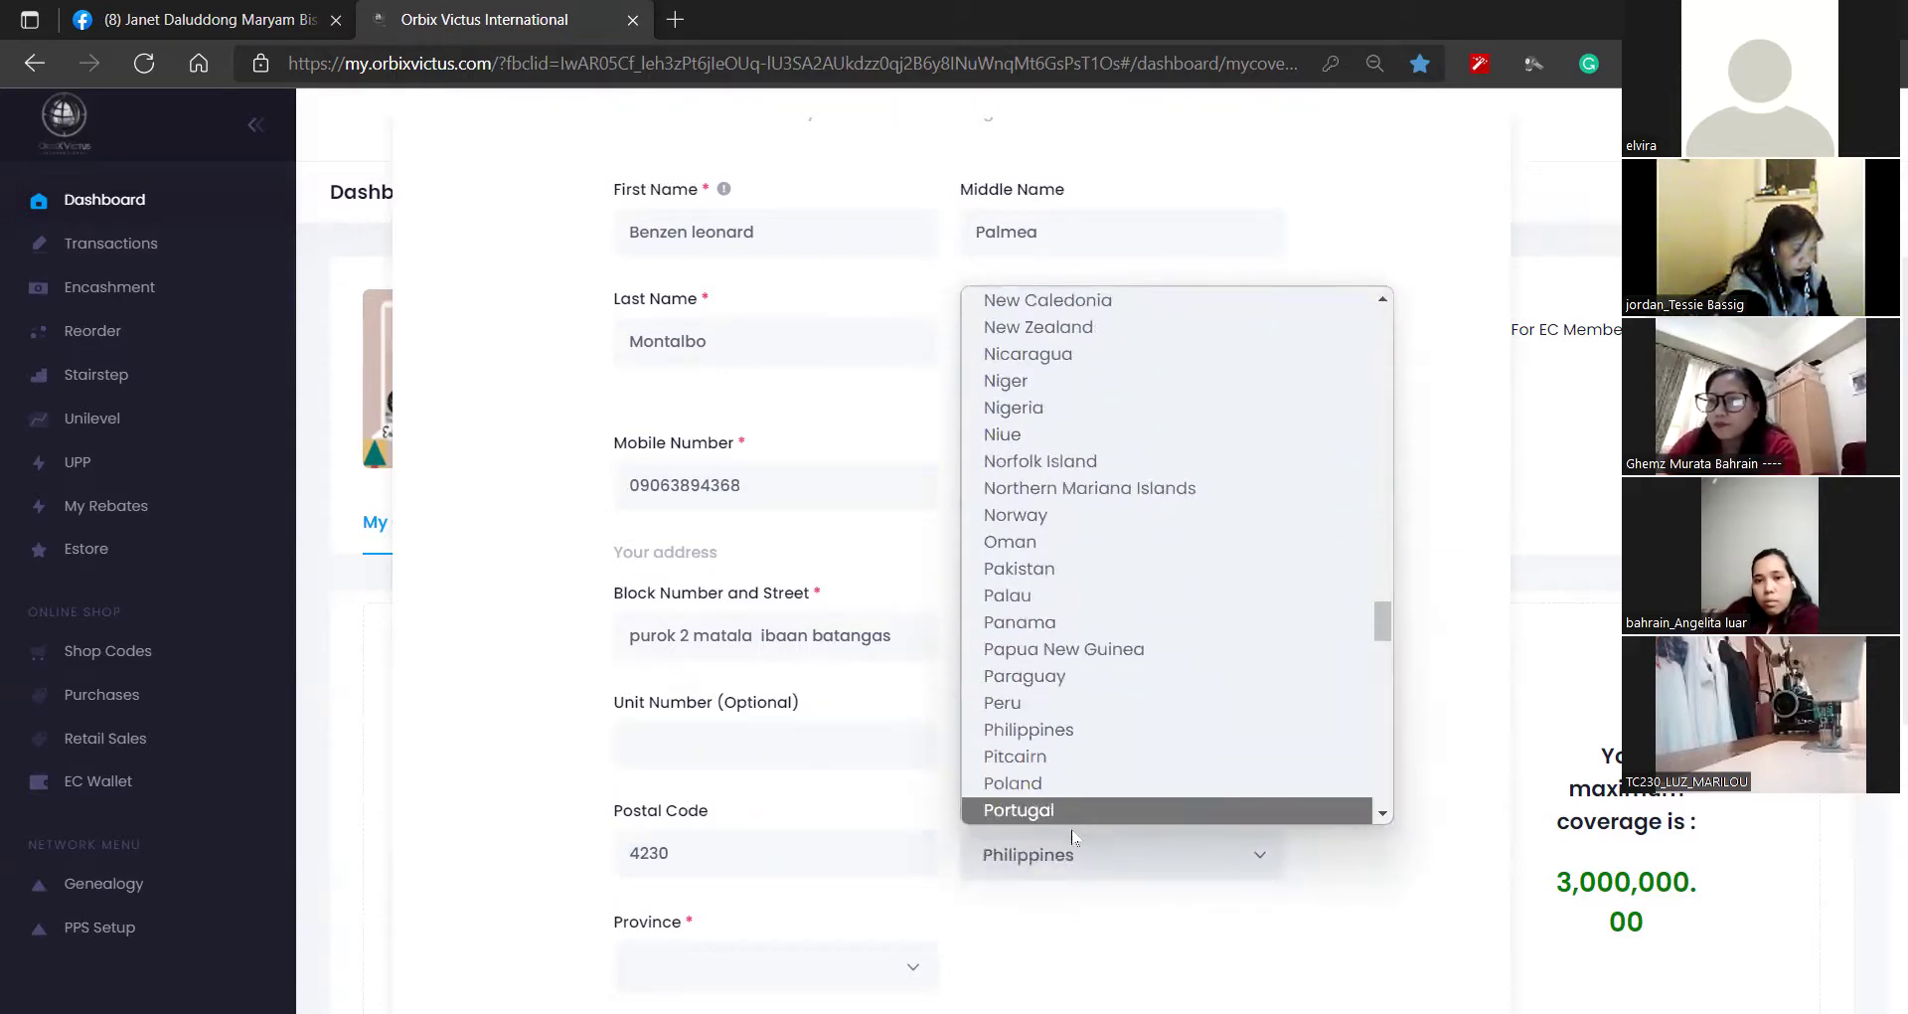
{"action": "scroll", "coordinate": [1087, 864], "scroll_direction": "down", "scroll_amount": 4}
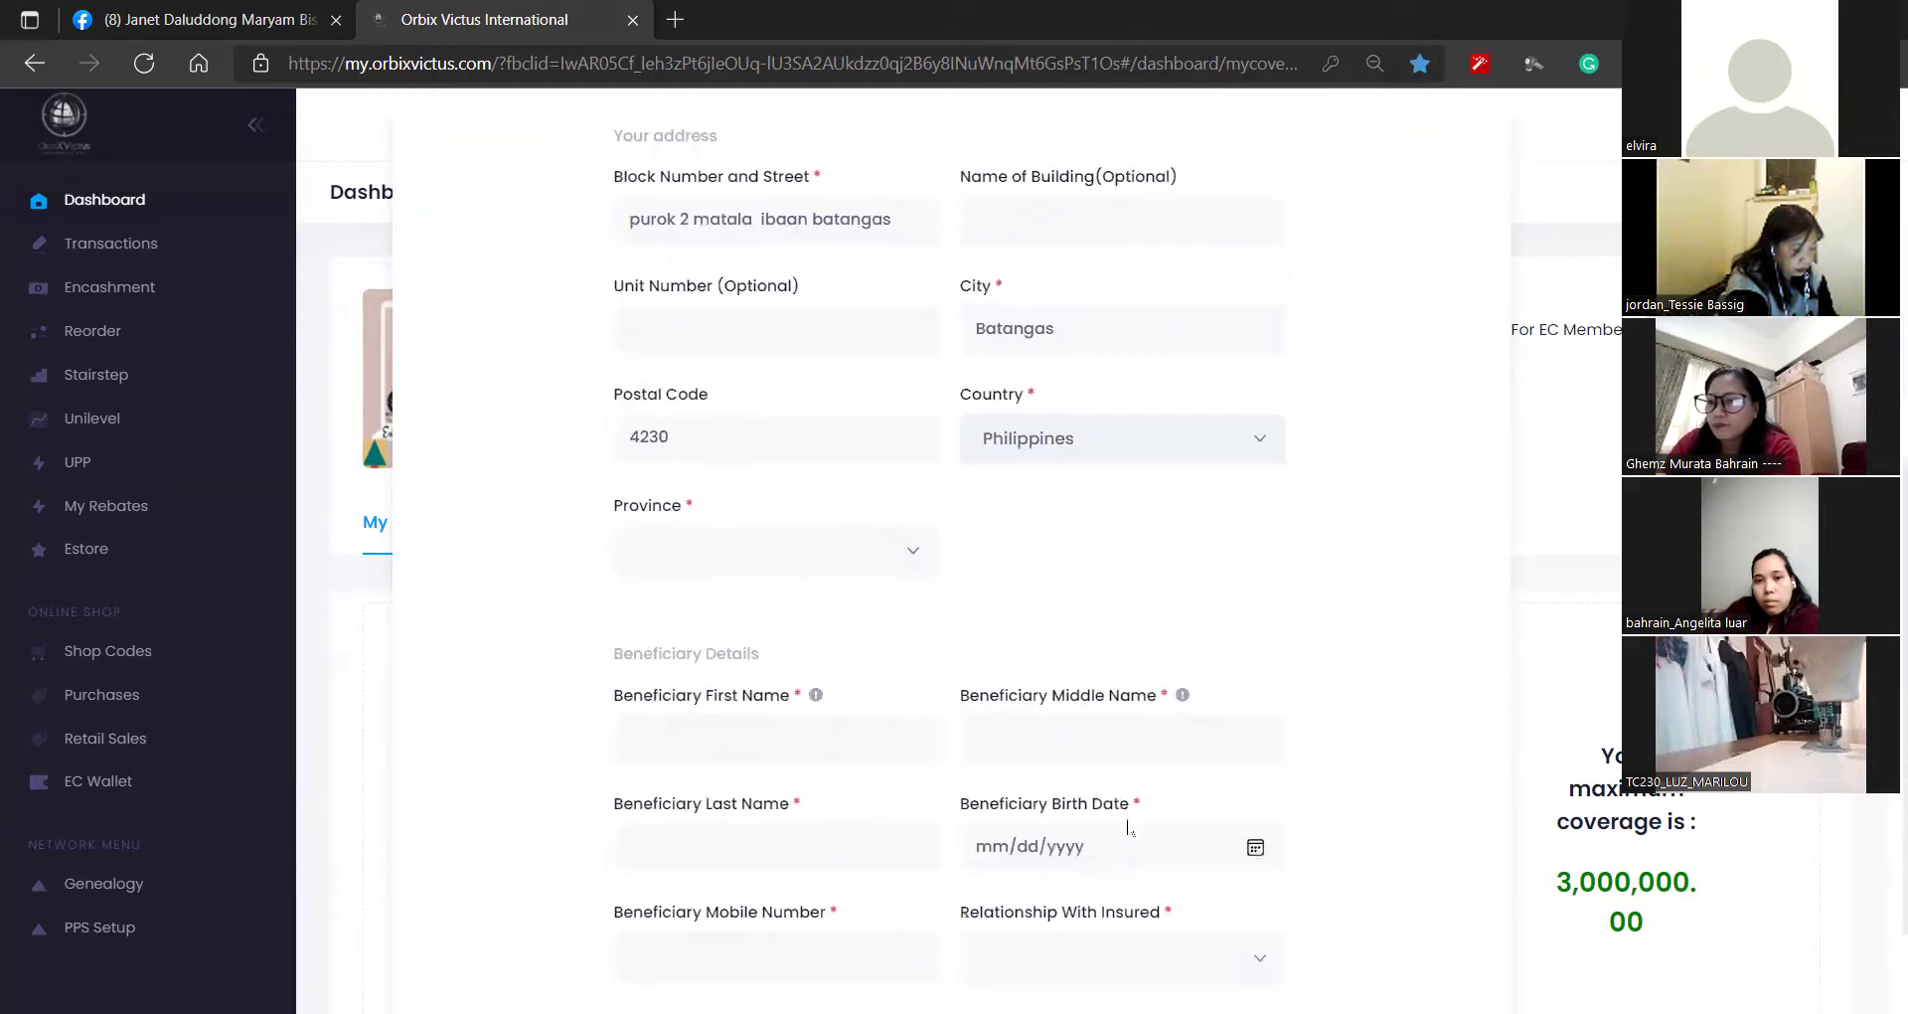
{"action": "left_click", "coordinate": [744, 554]}
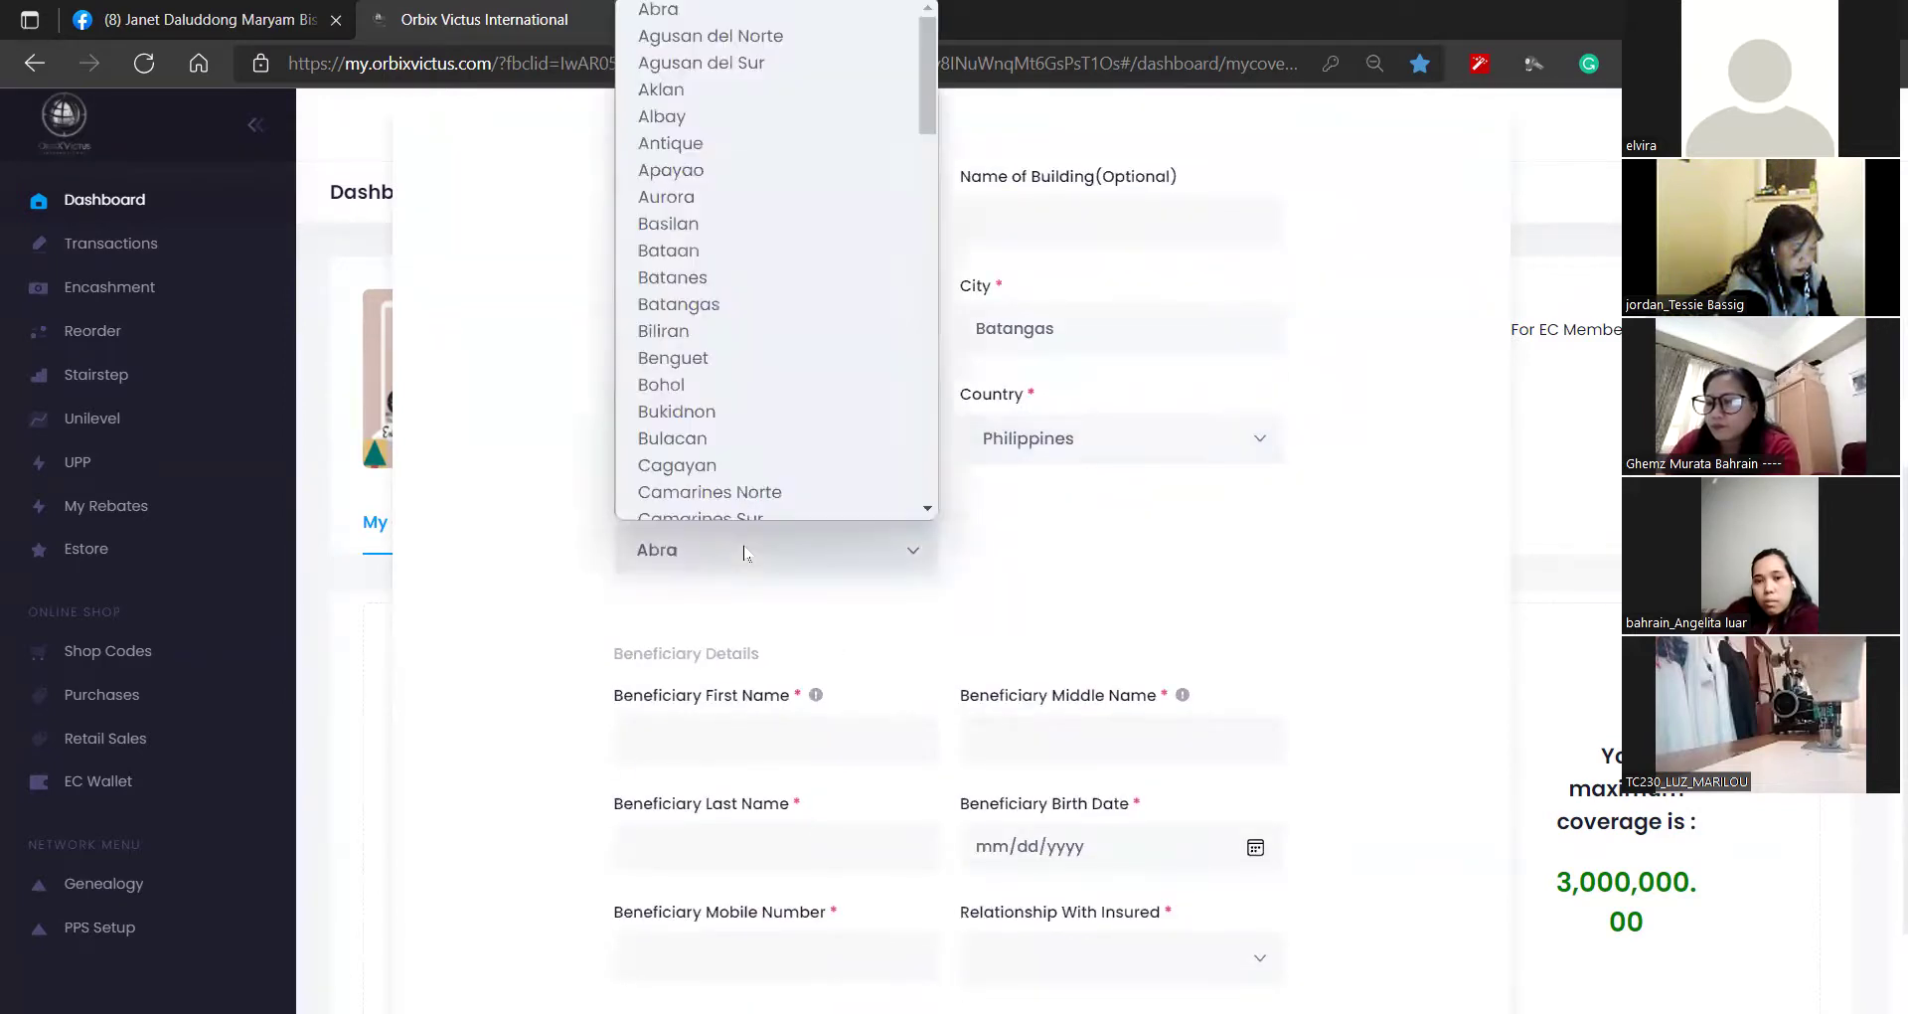
{"action": "left_click", "coordinate": [679, 298]}
{"action": "scroll", "coordinate": [765, 596], "scroll_direction": "down", "scroll_amount": 2}
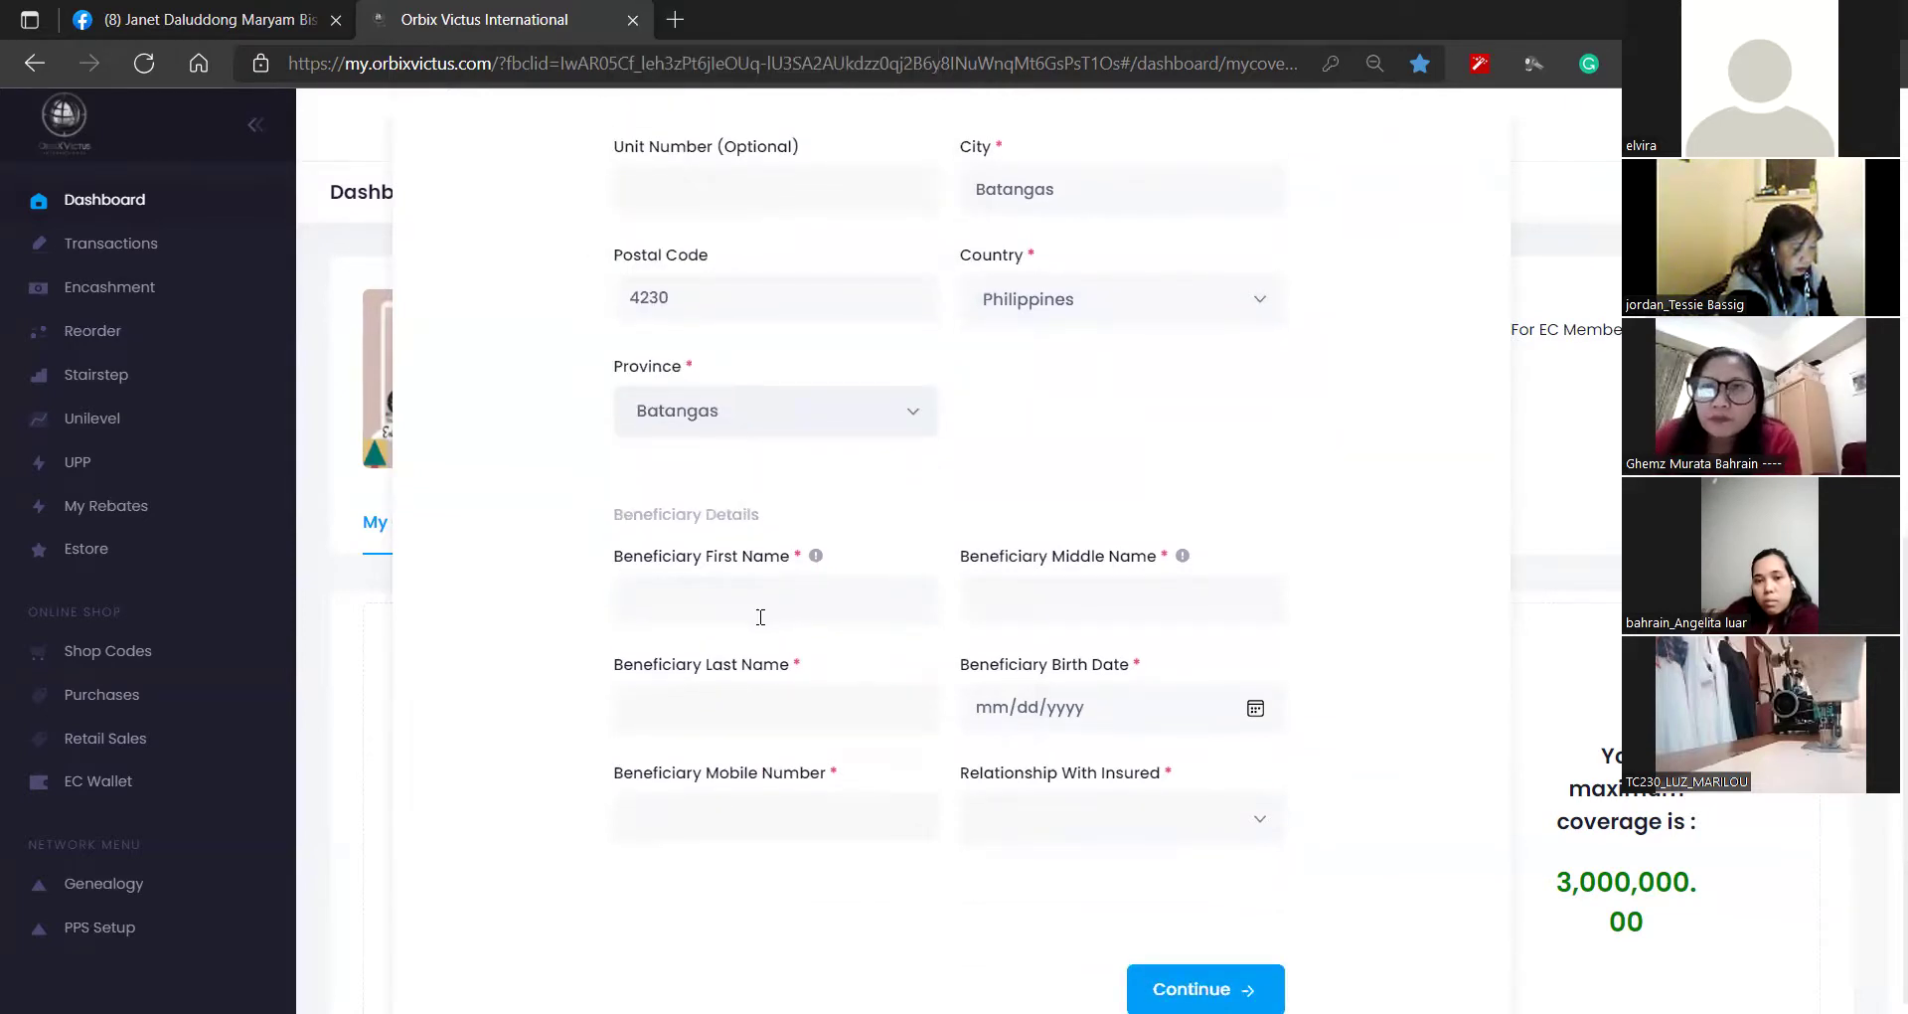
Enter the beneficiary's first, middle and last names.
{"action": "left_click", "coordinate": [748, 601]}
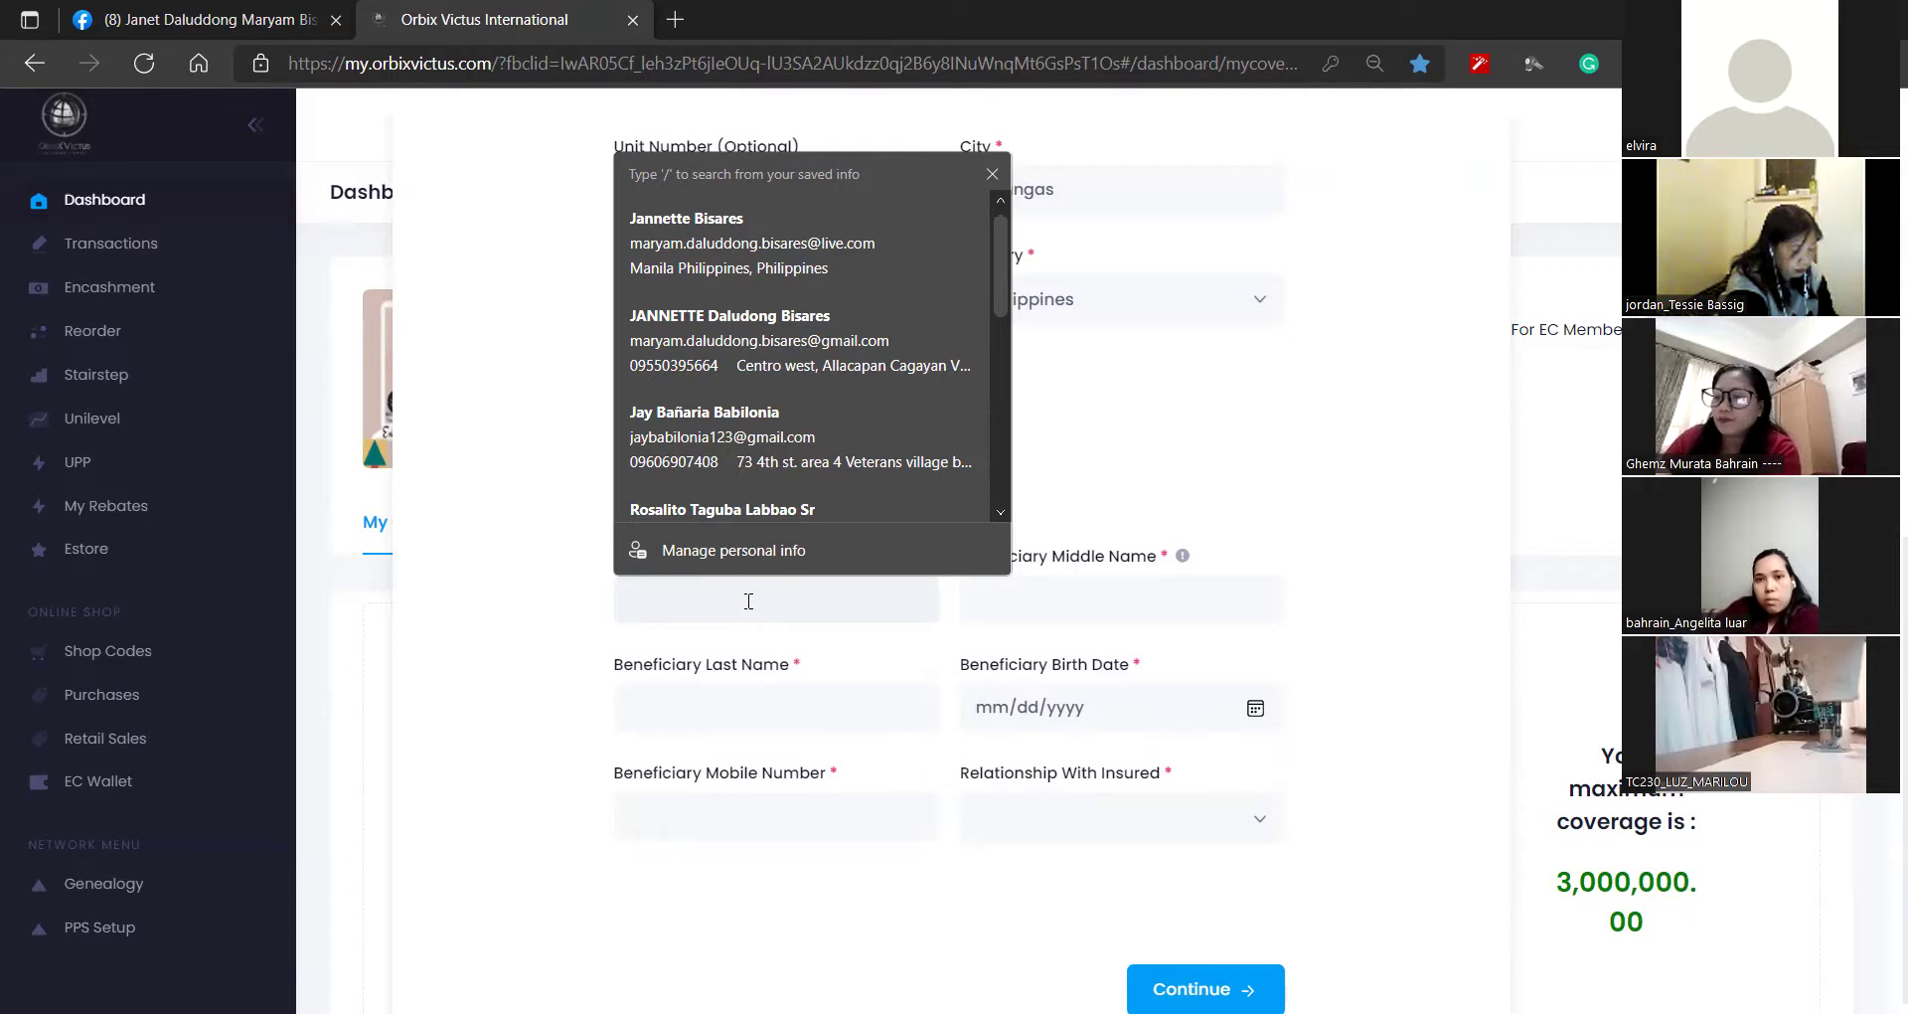
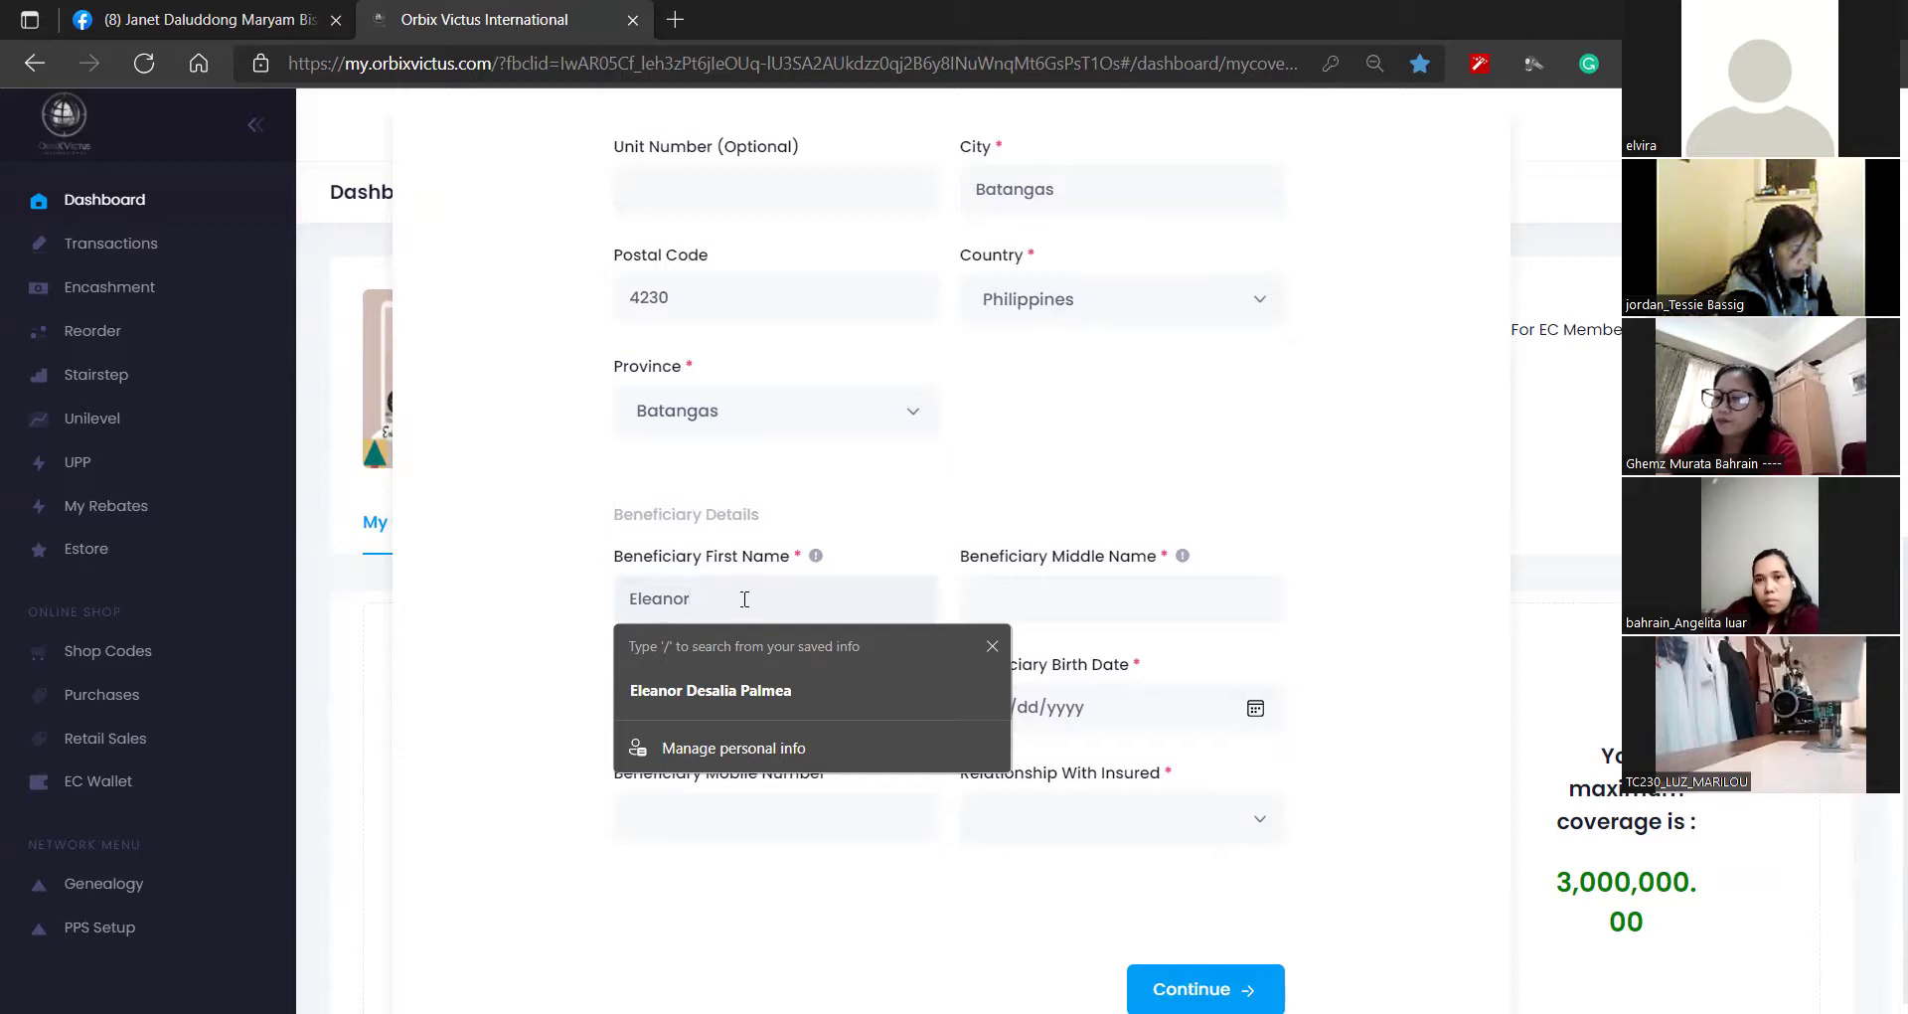
{"action": "left_click", "coordinate": [1094, 600]}
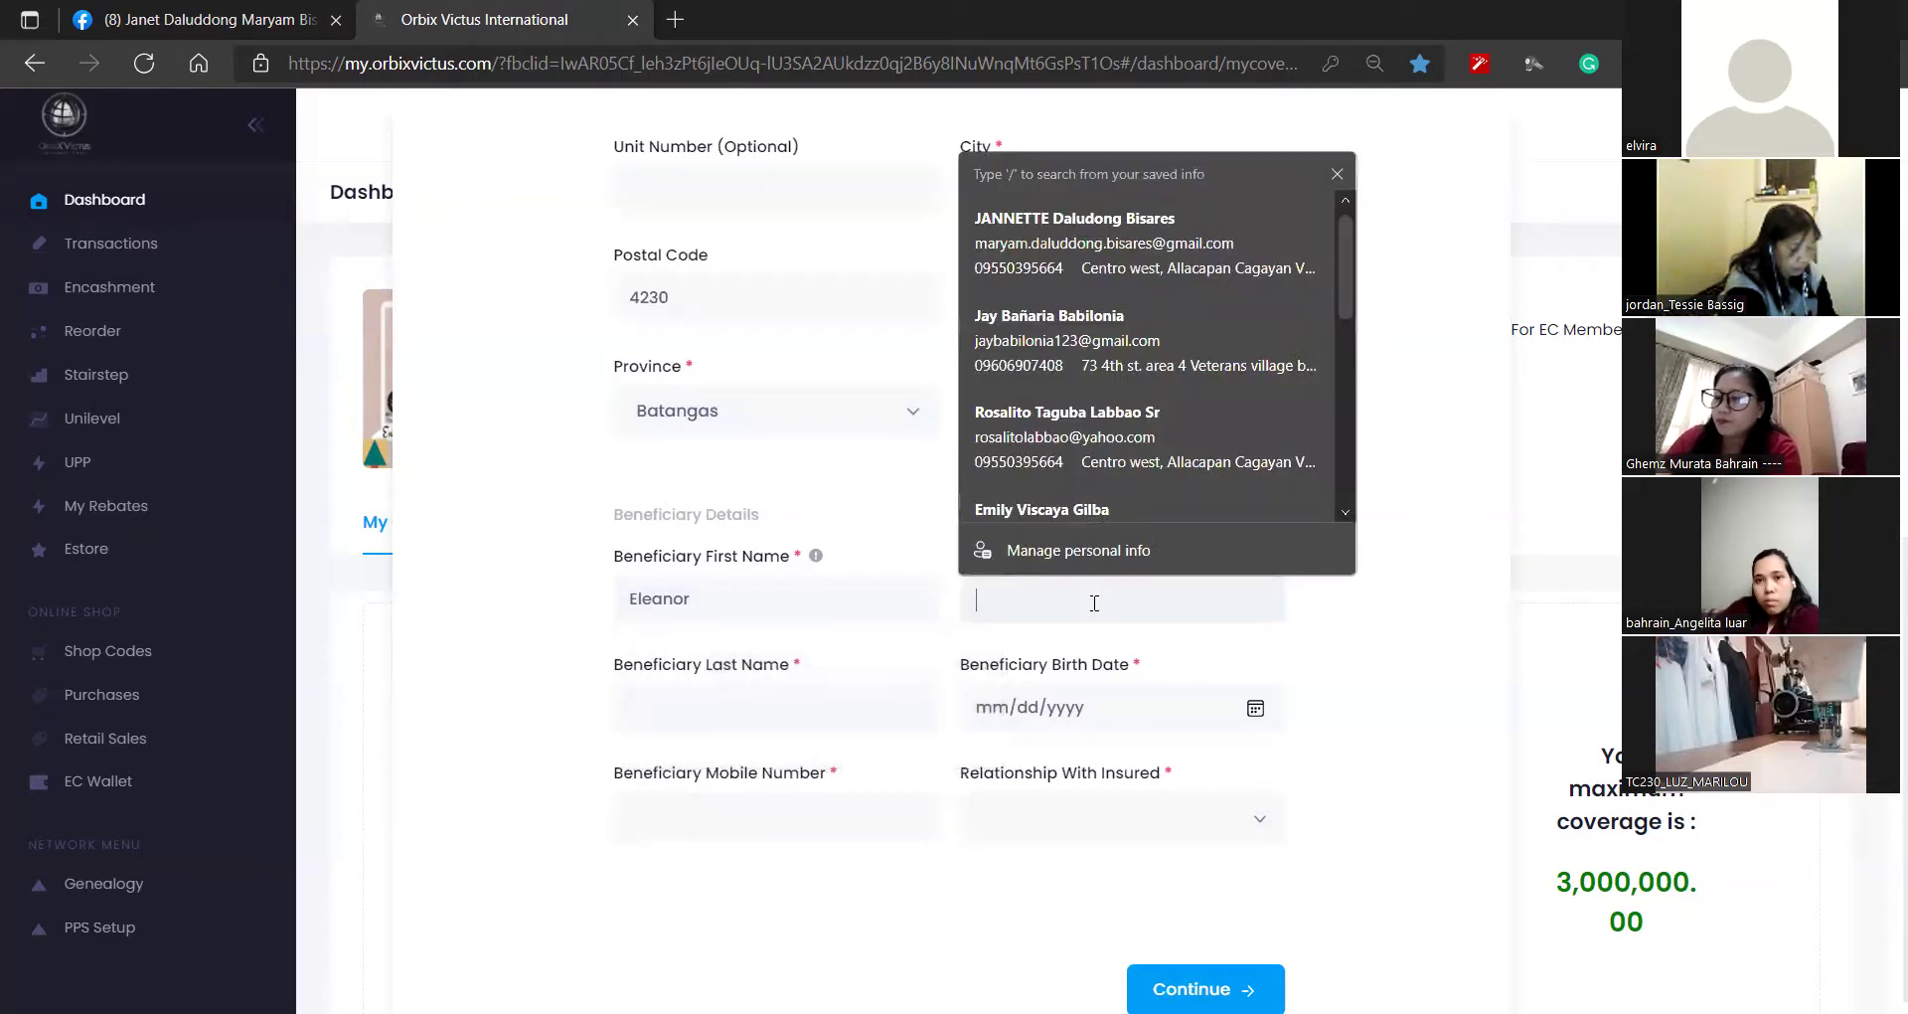
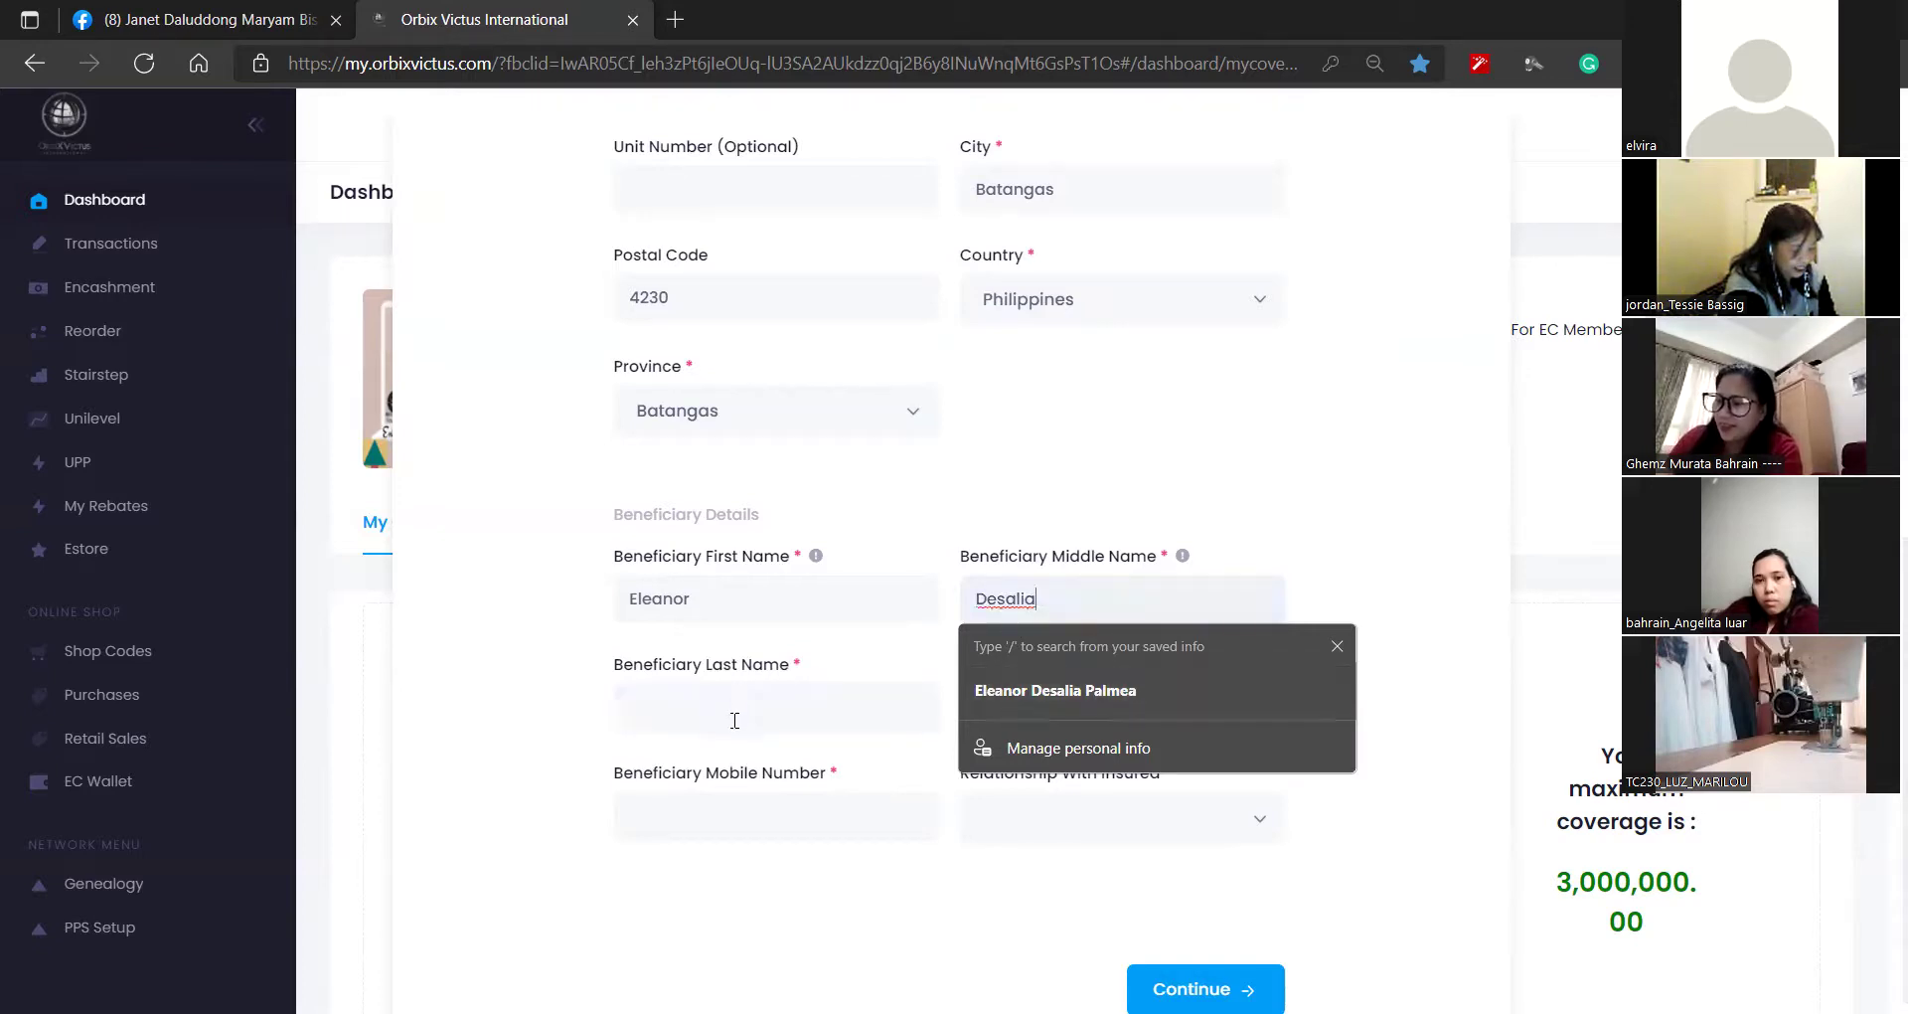
{"action": "left_click", "coordinate": [1054, 693]}
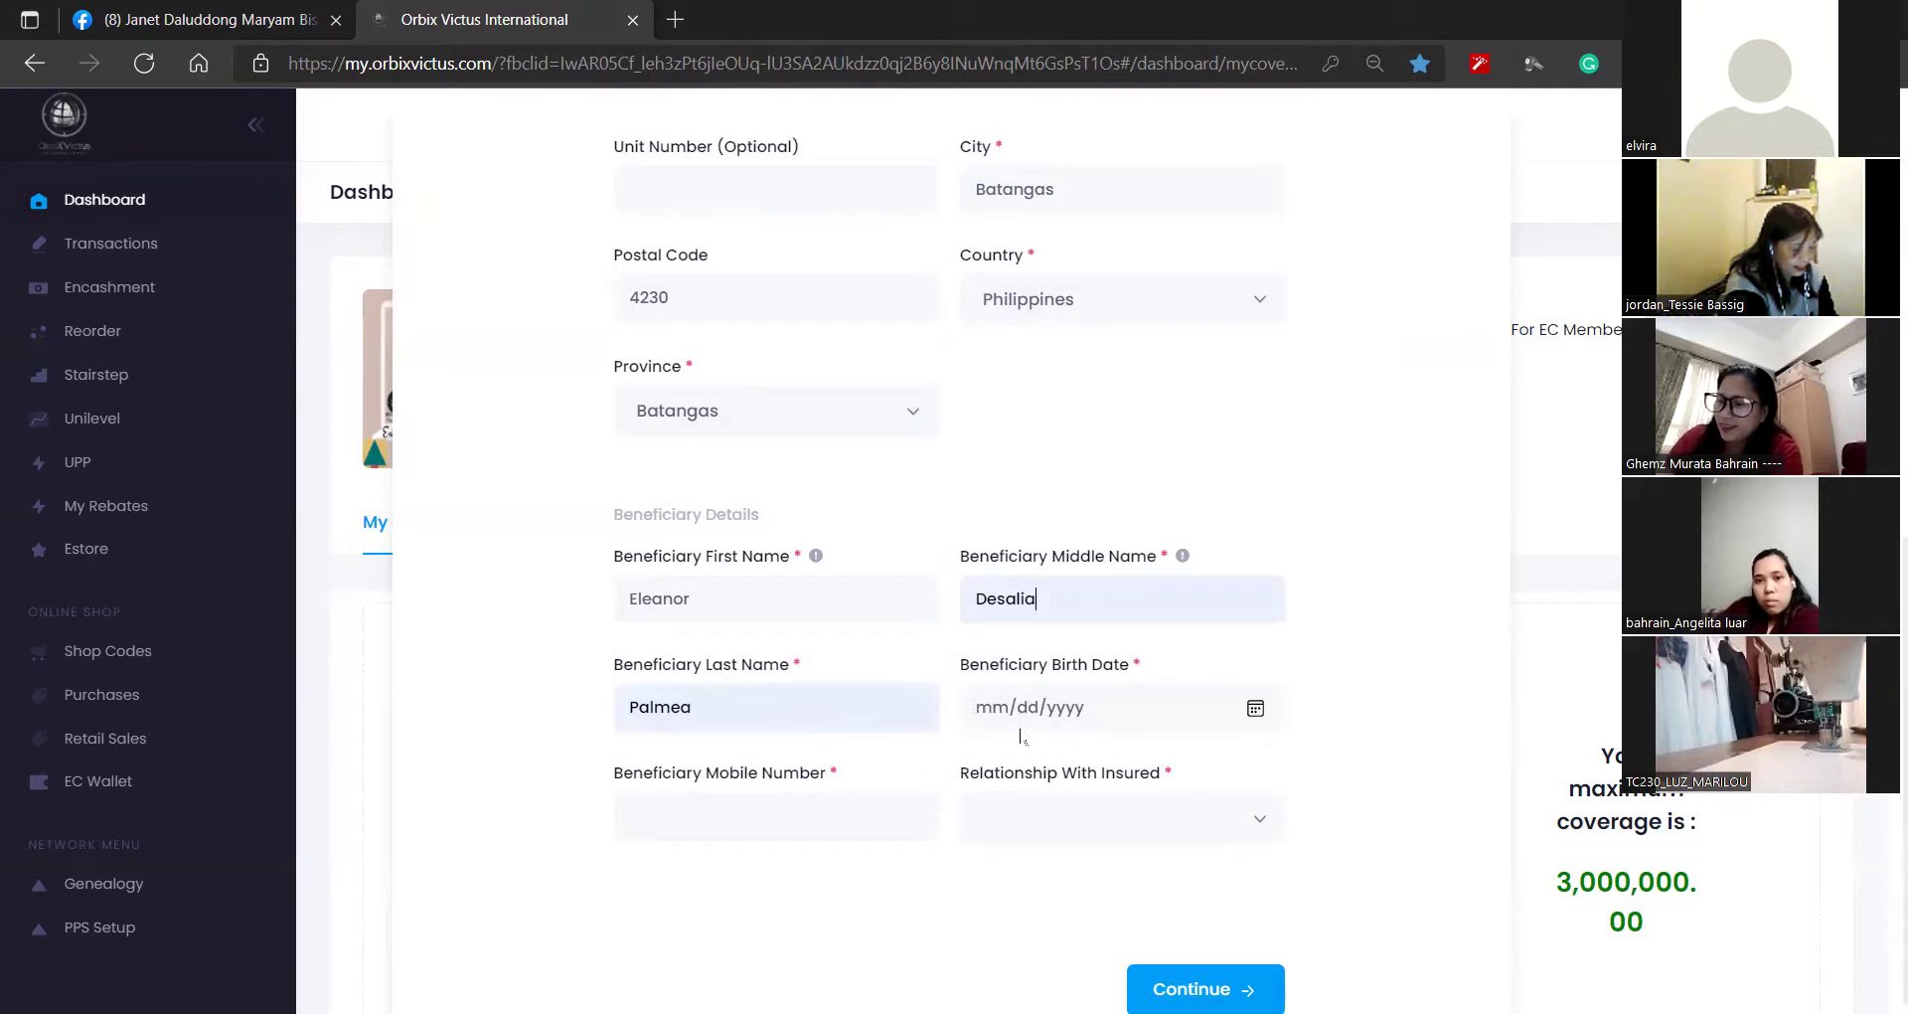
{"action": "left_click", "coordinate": [995, 718]}
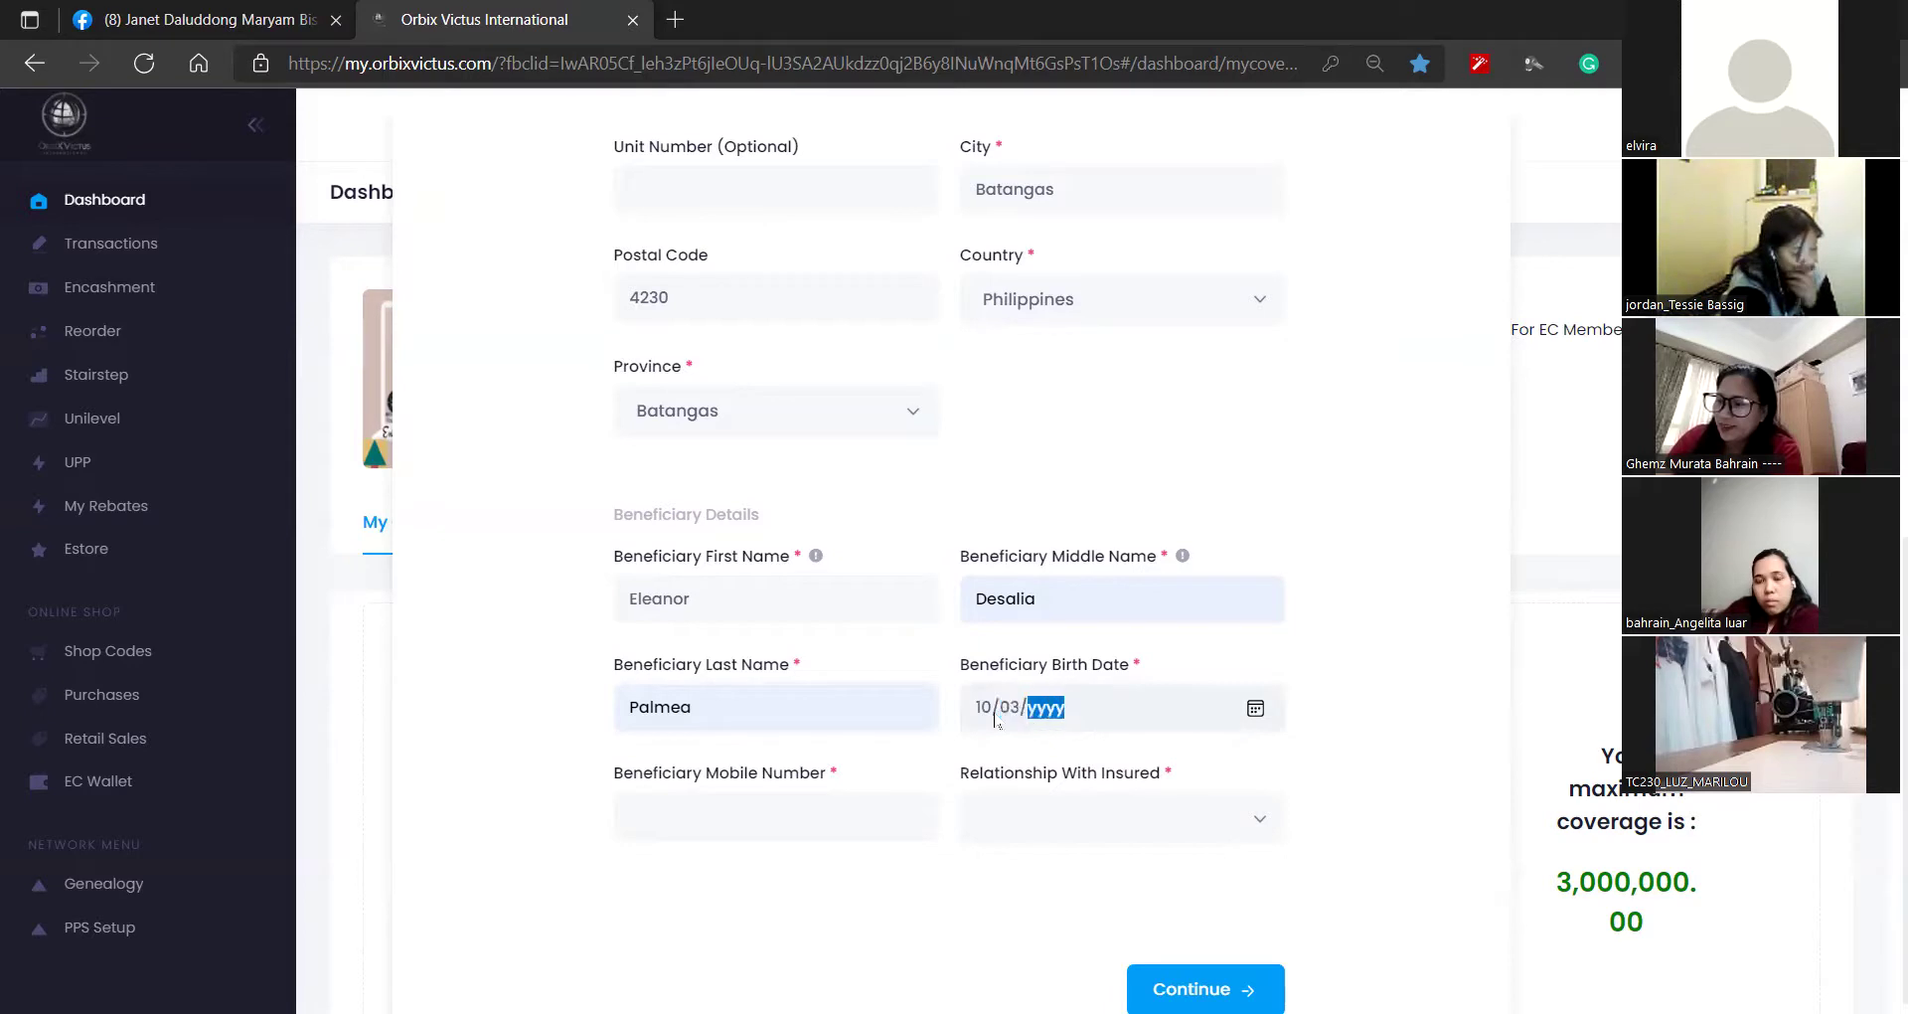
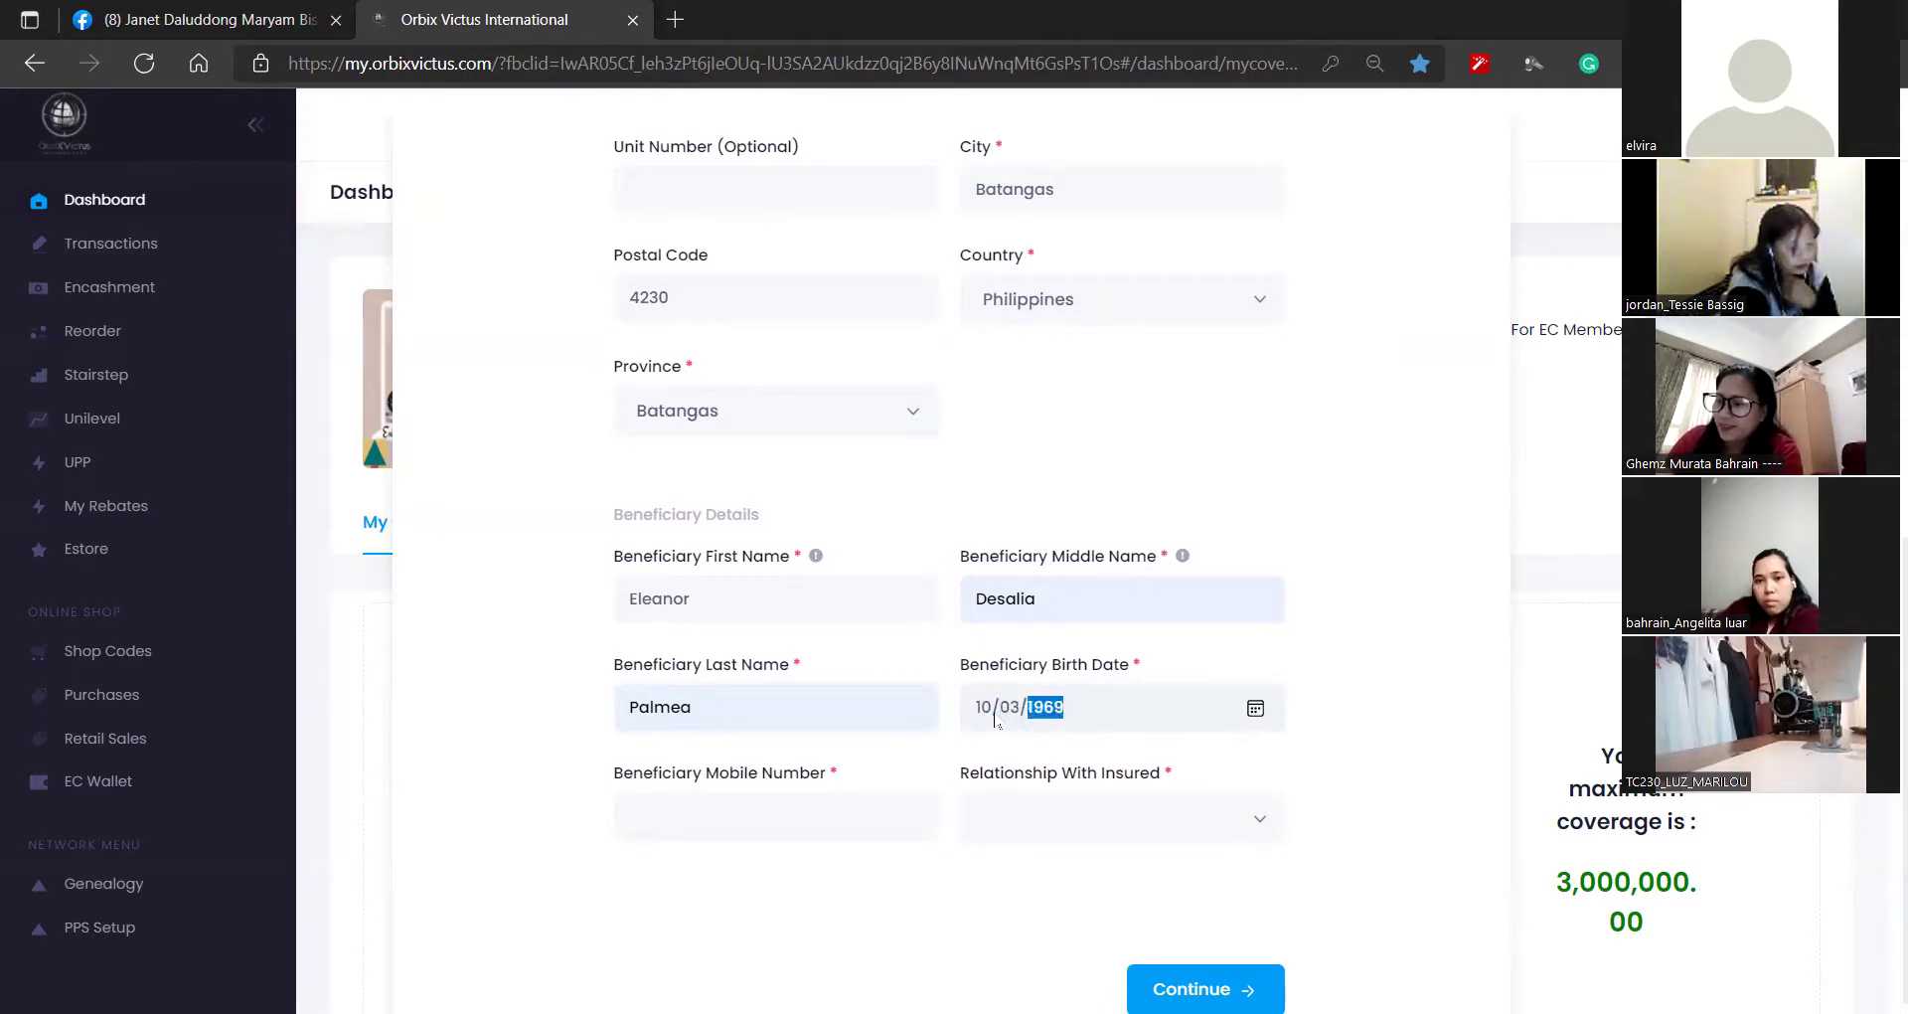
{"action": "scroll", "coordinate": [1148, 641], "scroll_direction": "down", "scroll_amount": 1}
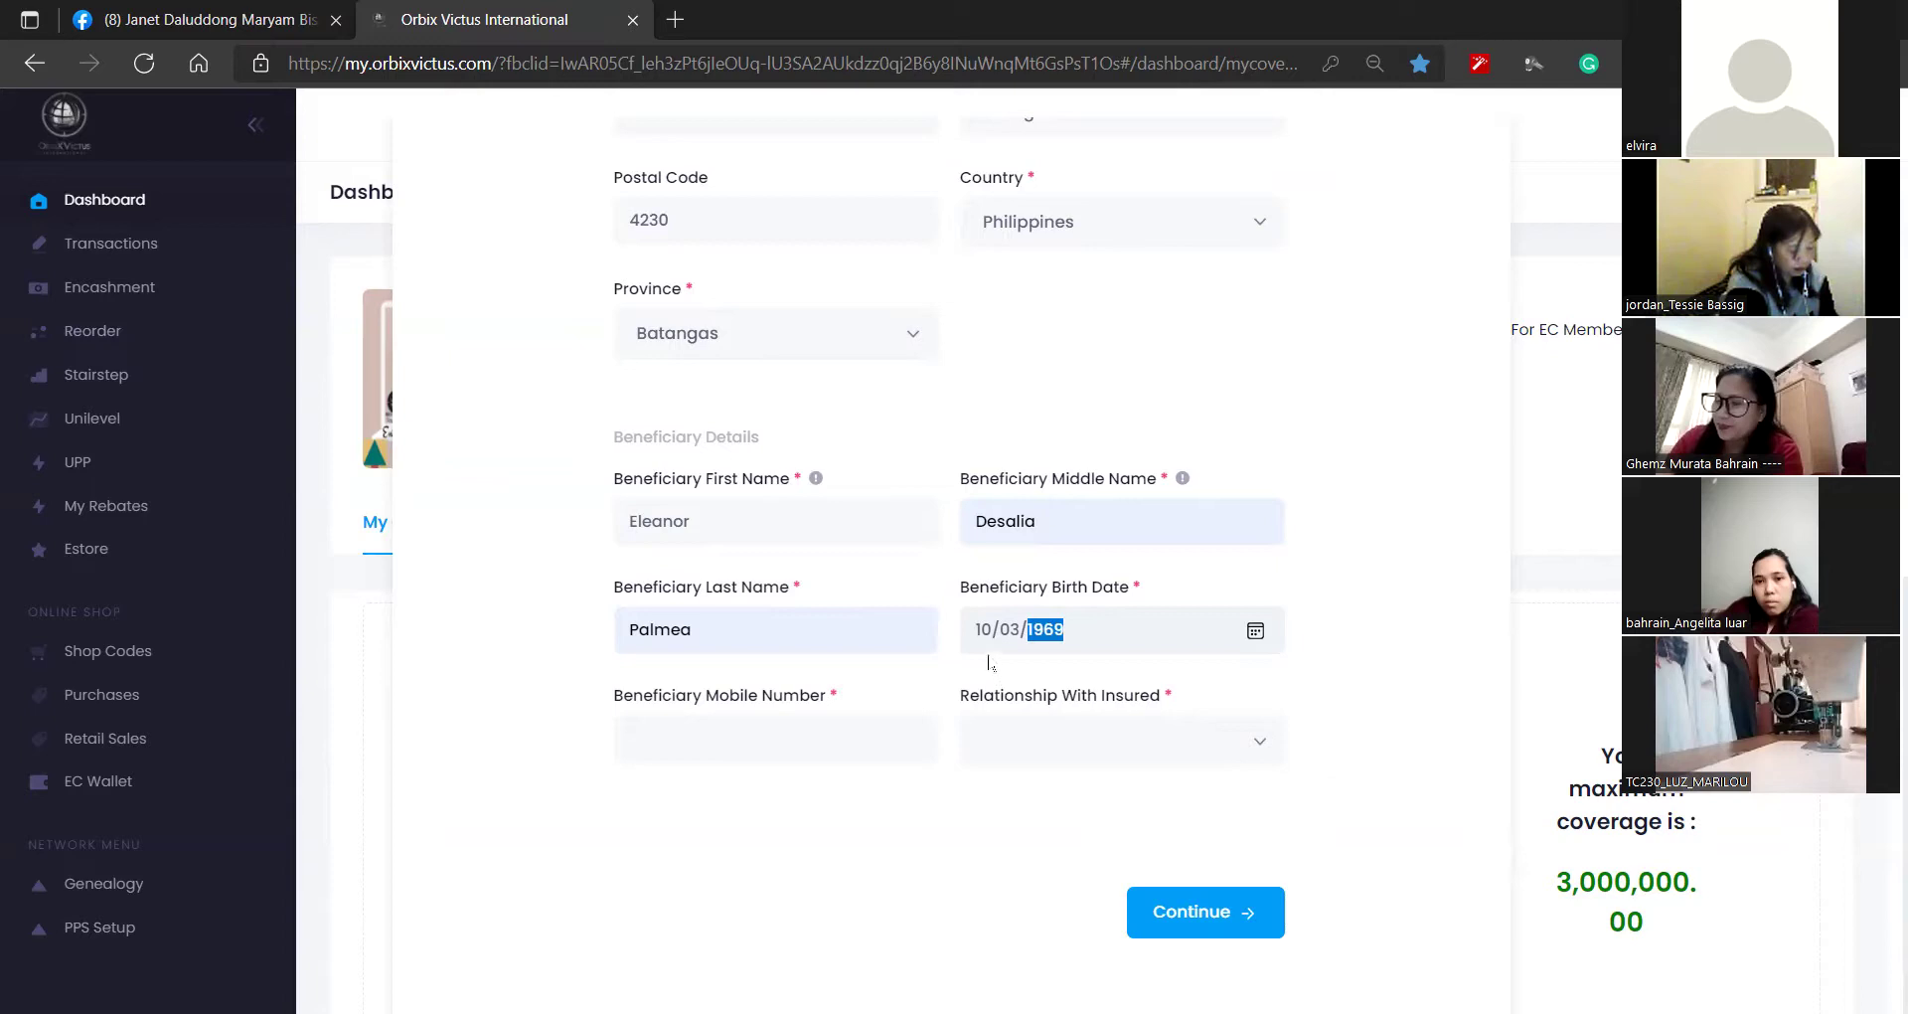
Add the beneficiary's mobile number, set the relationship to Parent, and continue to Coverage Info.
{"action": "left_click", "coordinate": [775, 736]}
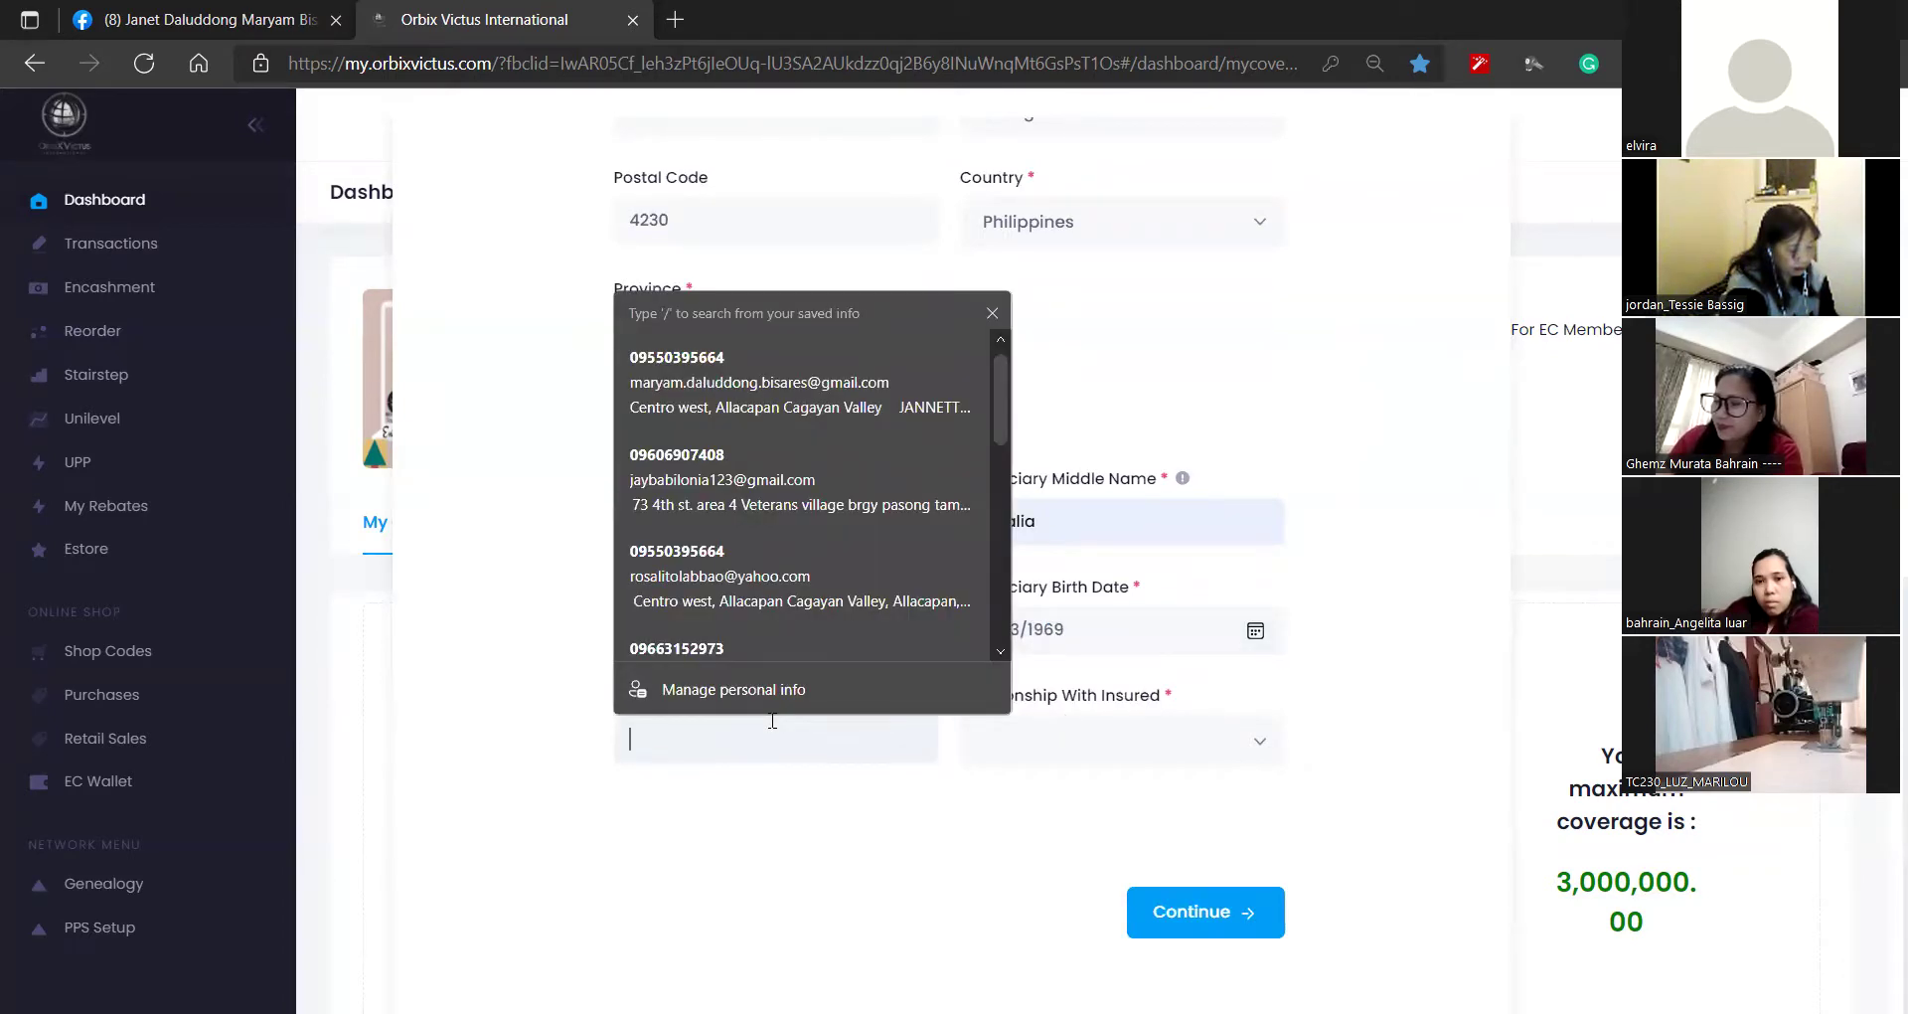
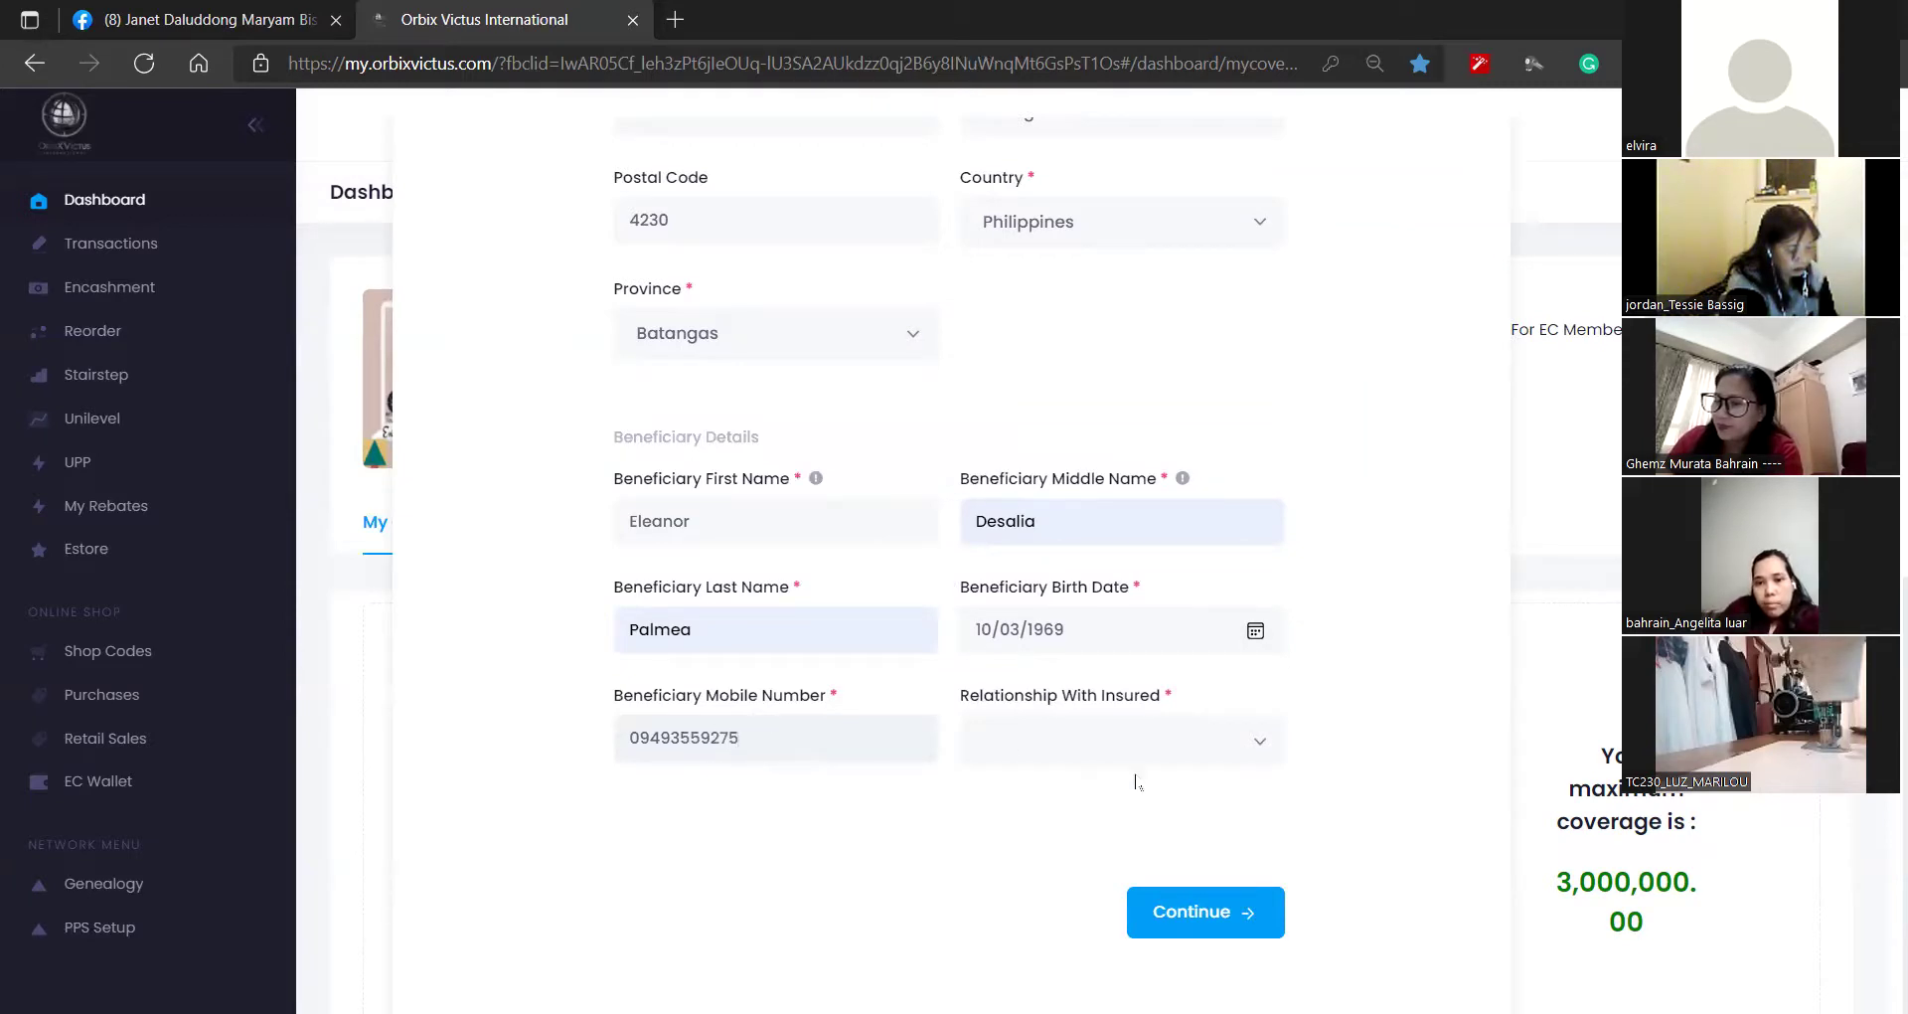
{"action": "left_click", "coordinate": [1260, 756]}
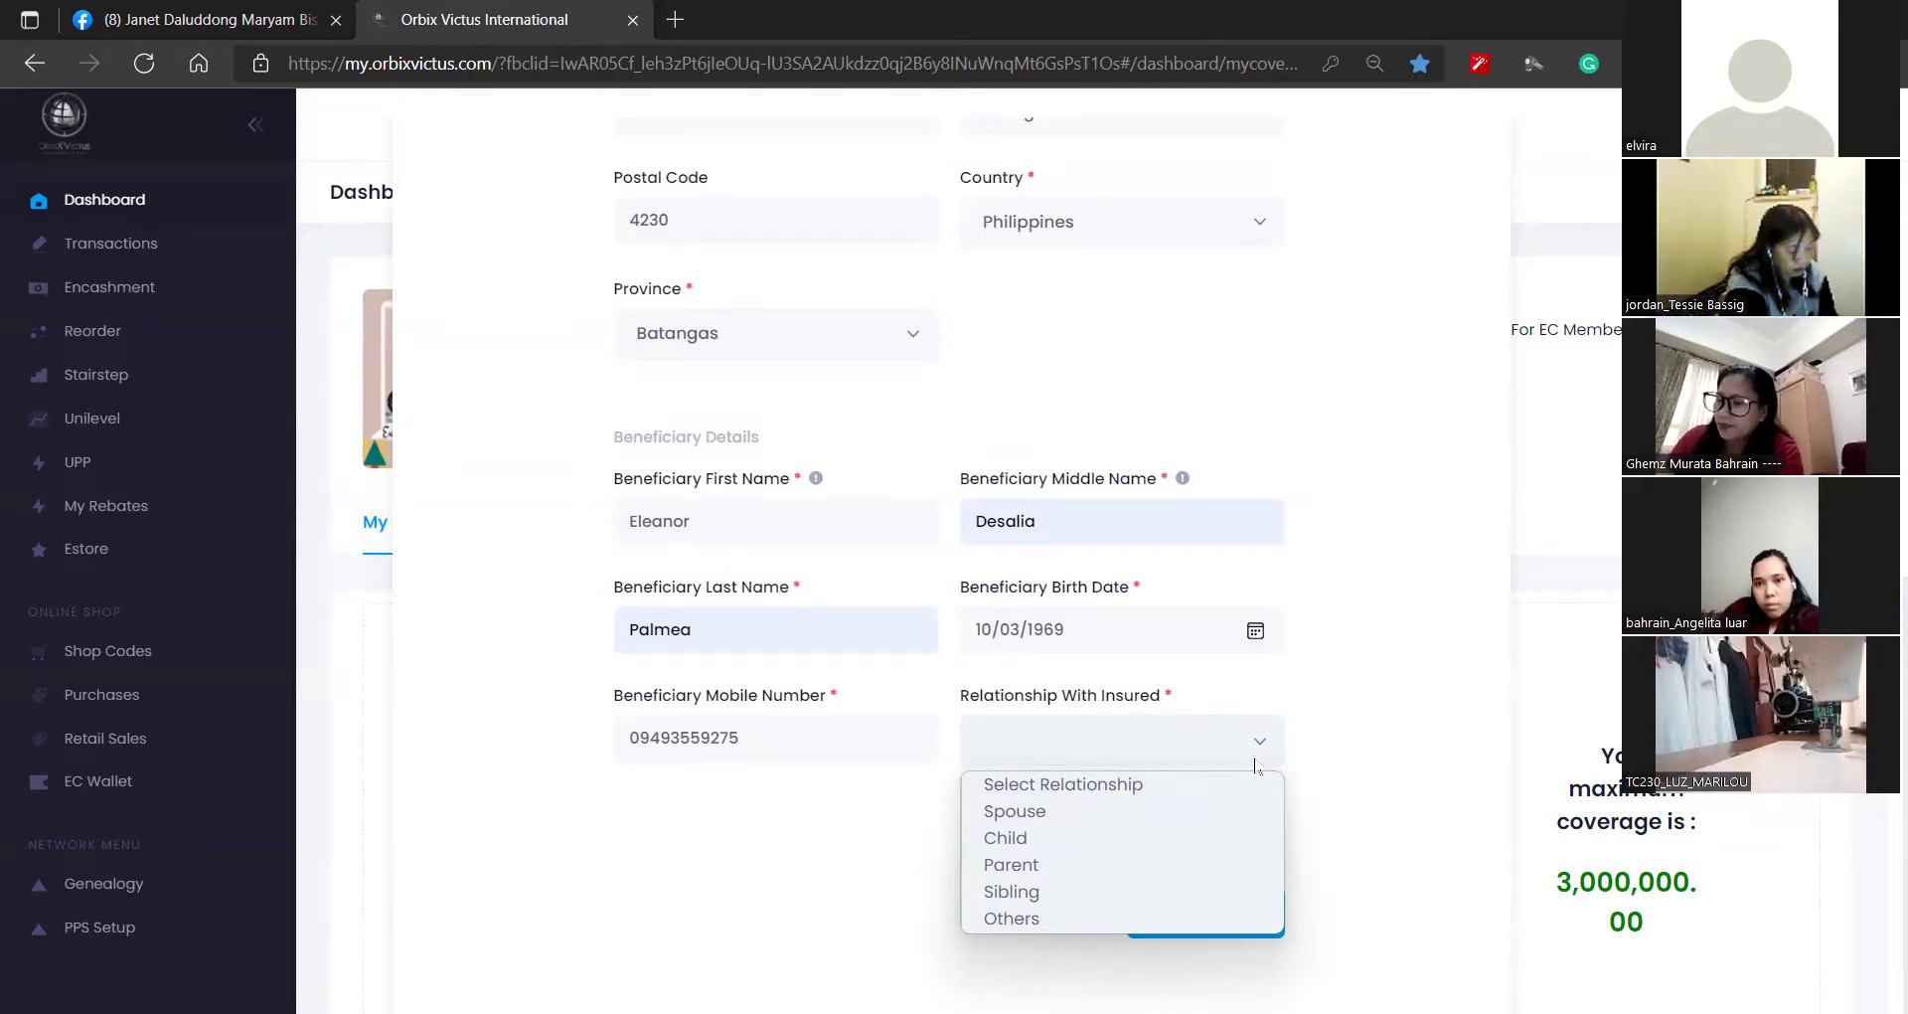
{"action": "left_click", "coordinate": [1060, 876]}
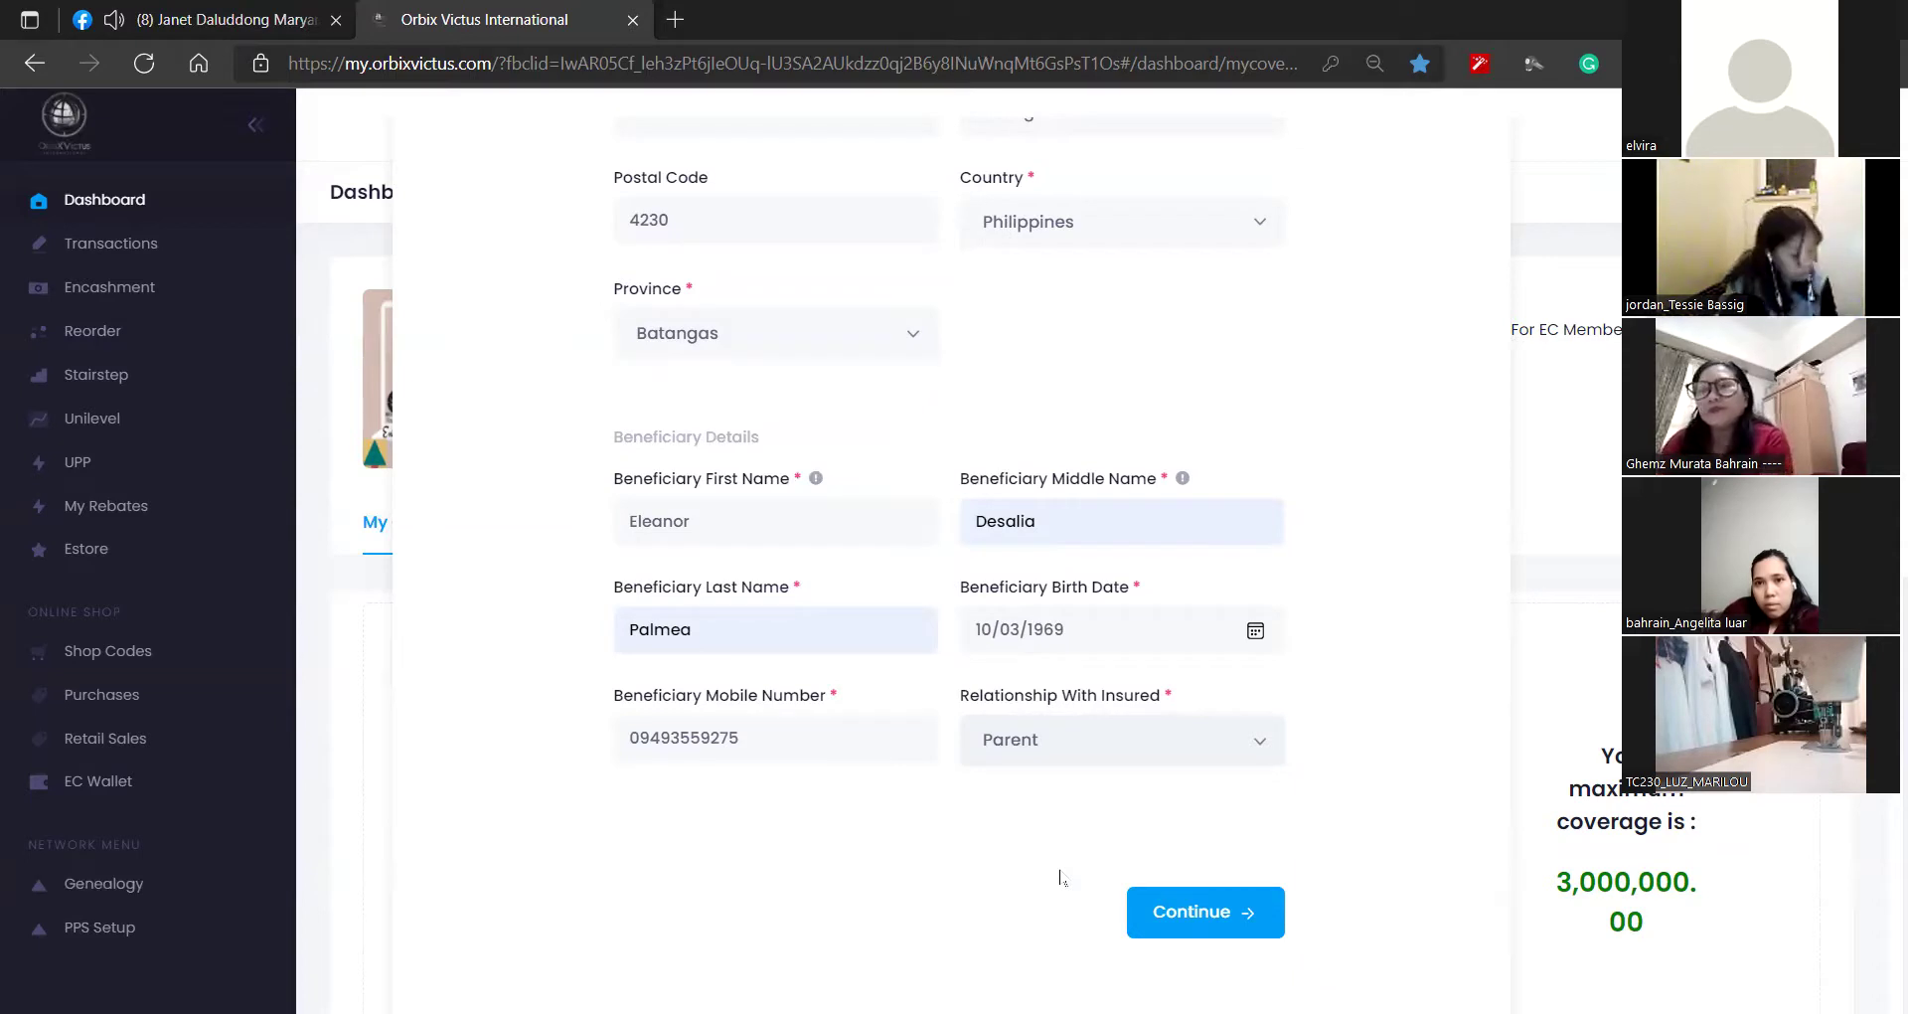
{"action": "left_click", "coordinate": [1176, 922]}
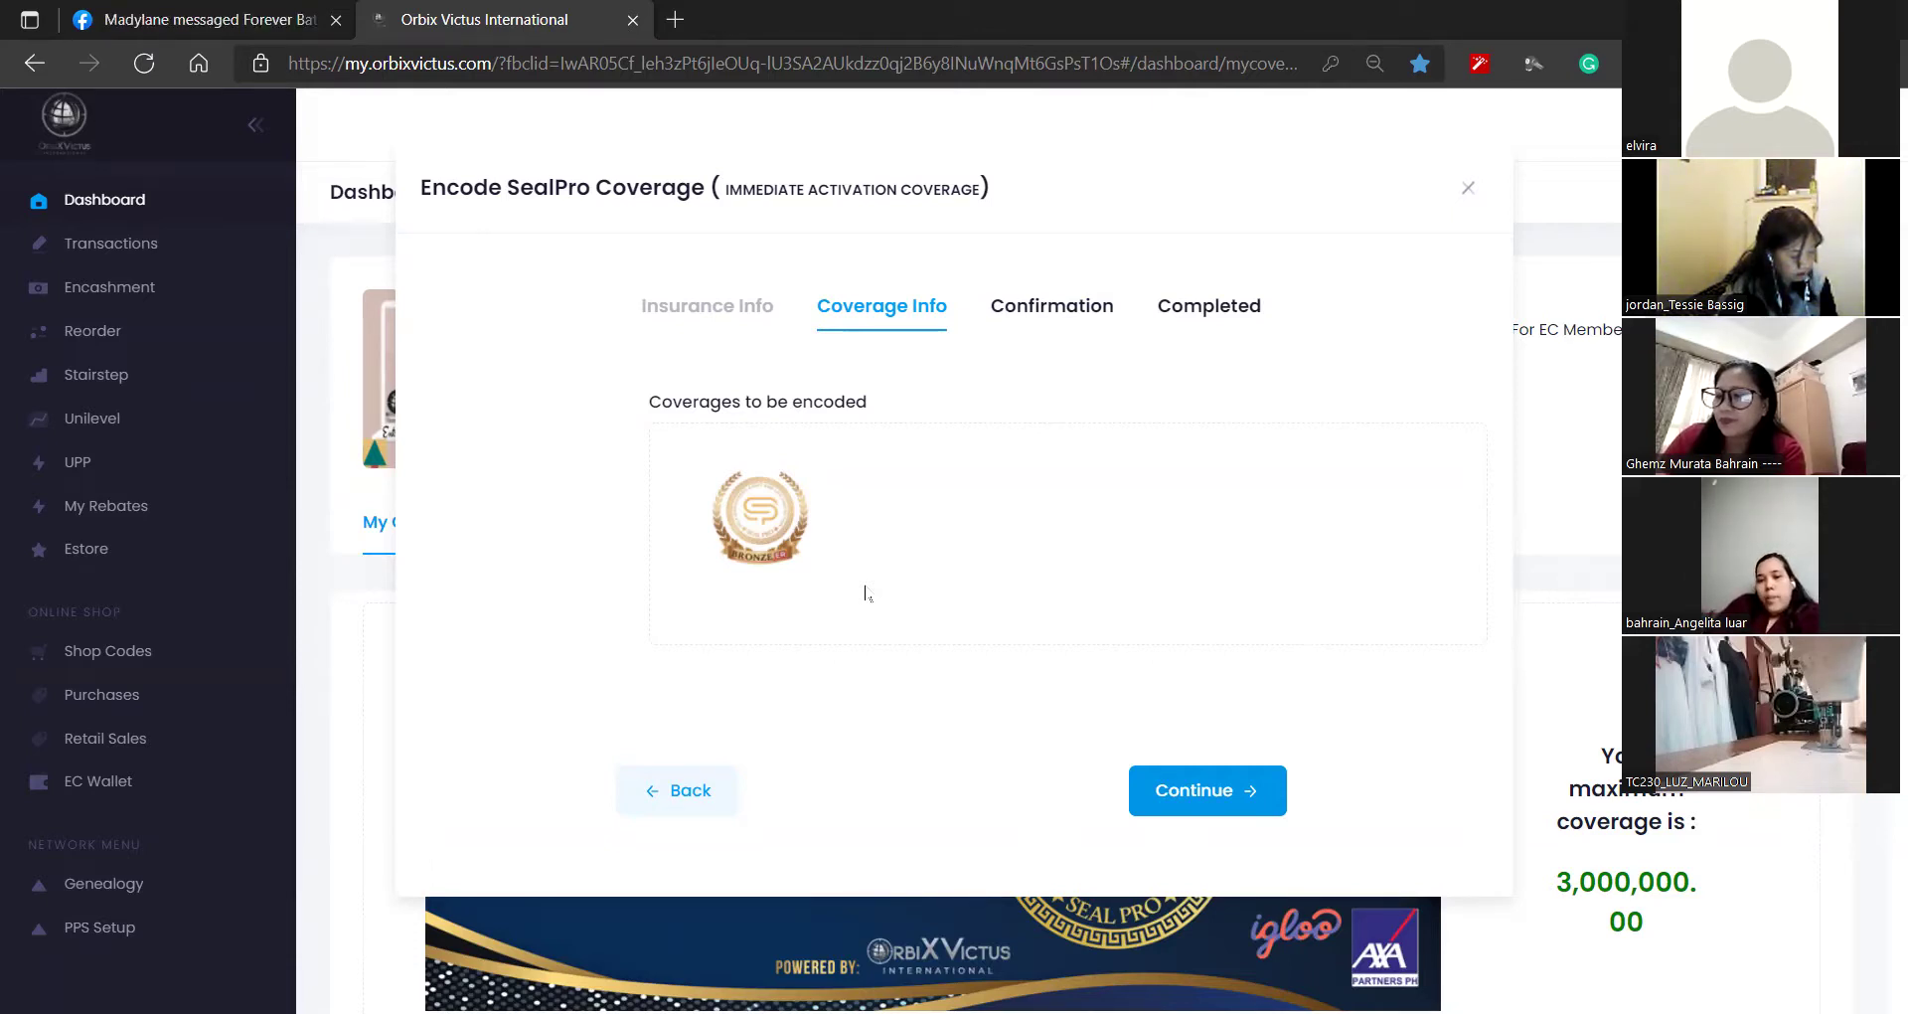
Select the Bronze coverage (500,000.00 total) and continue to Confirmation.
{"action": "left_click", "coordinate": [757, 531]}
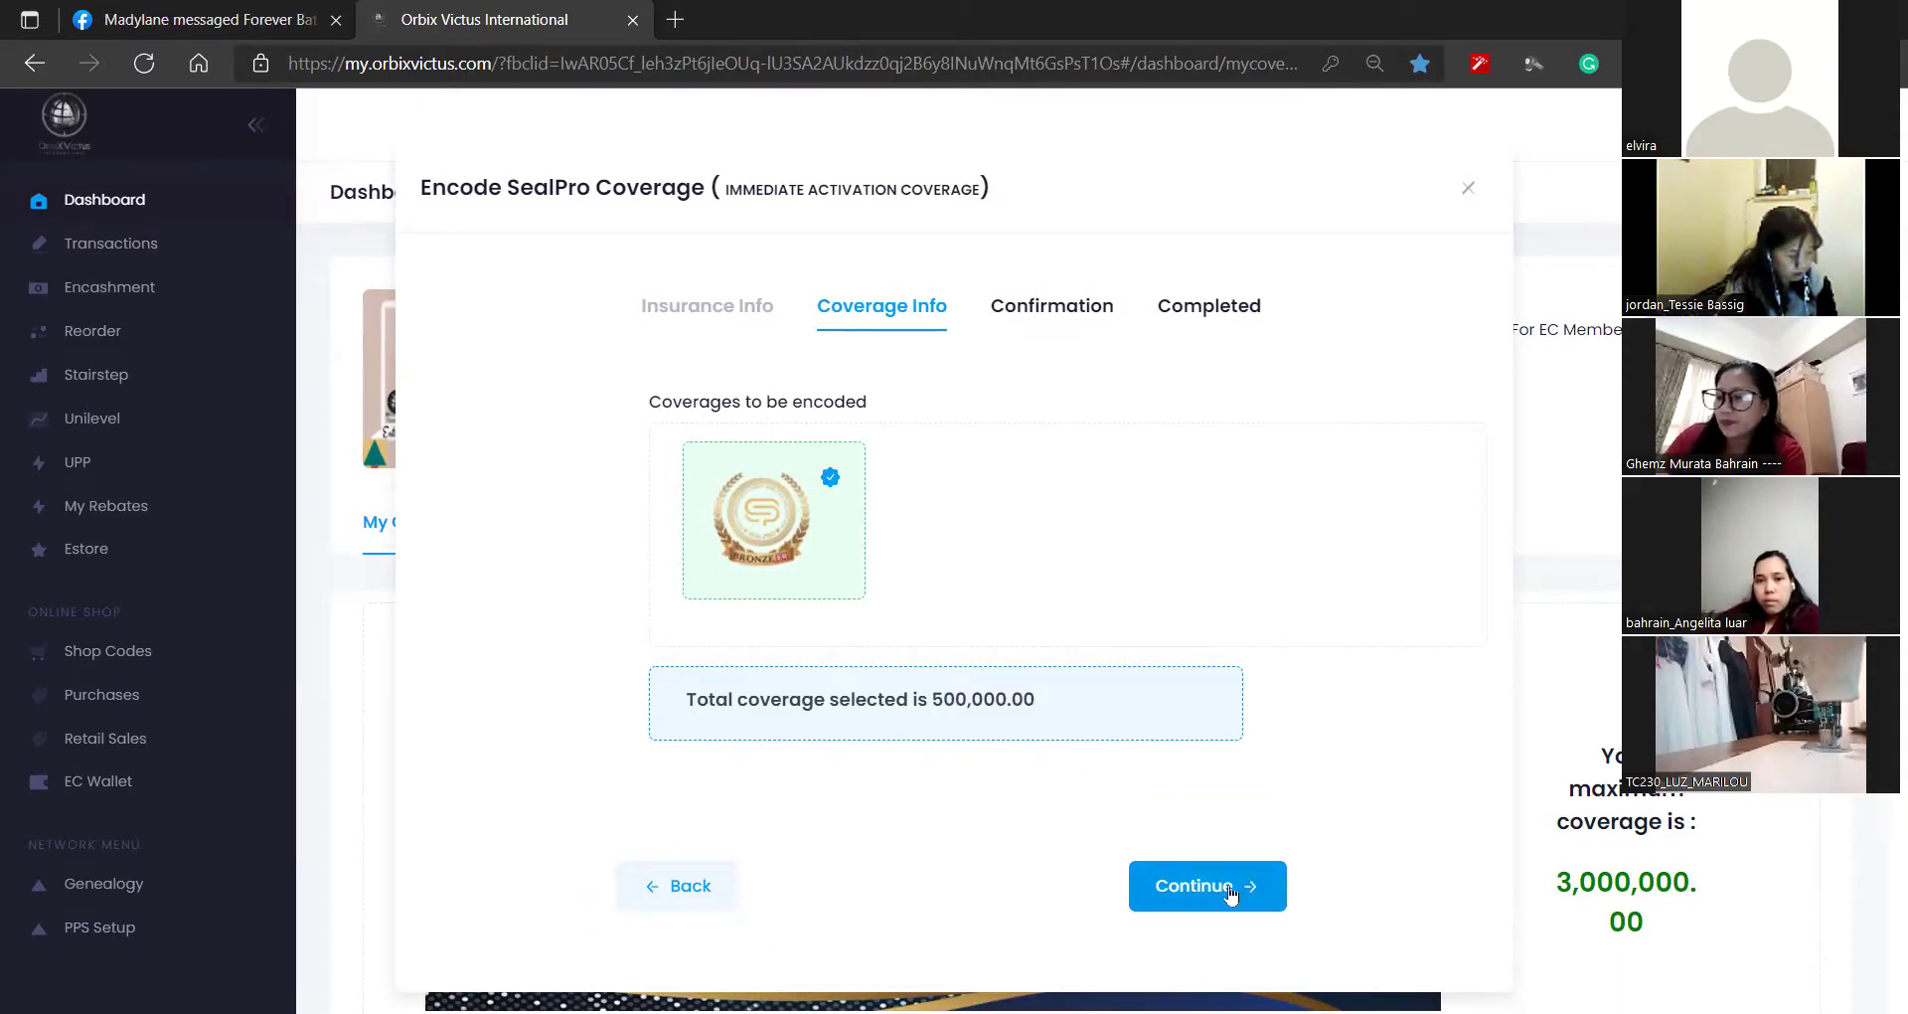
{"action": "left_click", "coordinate": [1232, 894]}
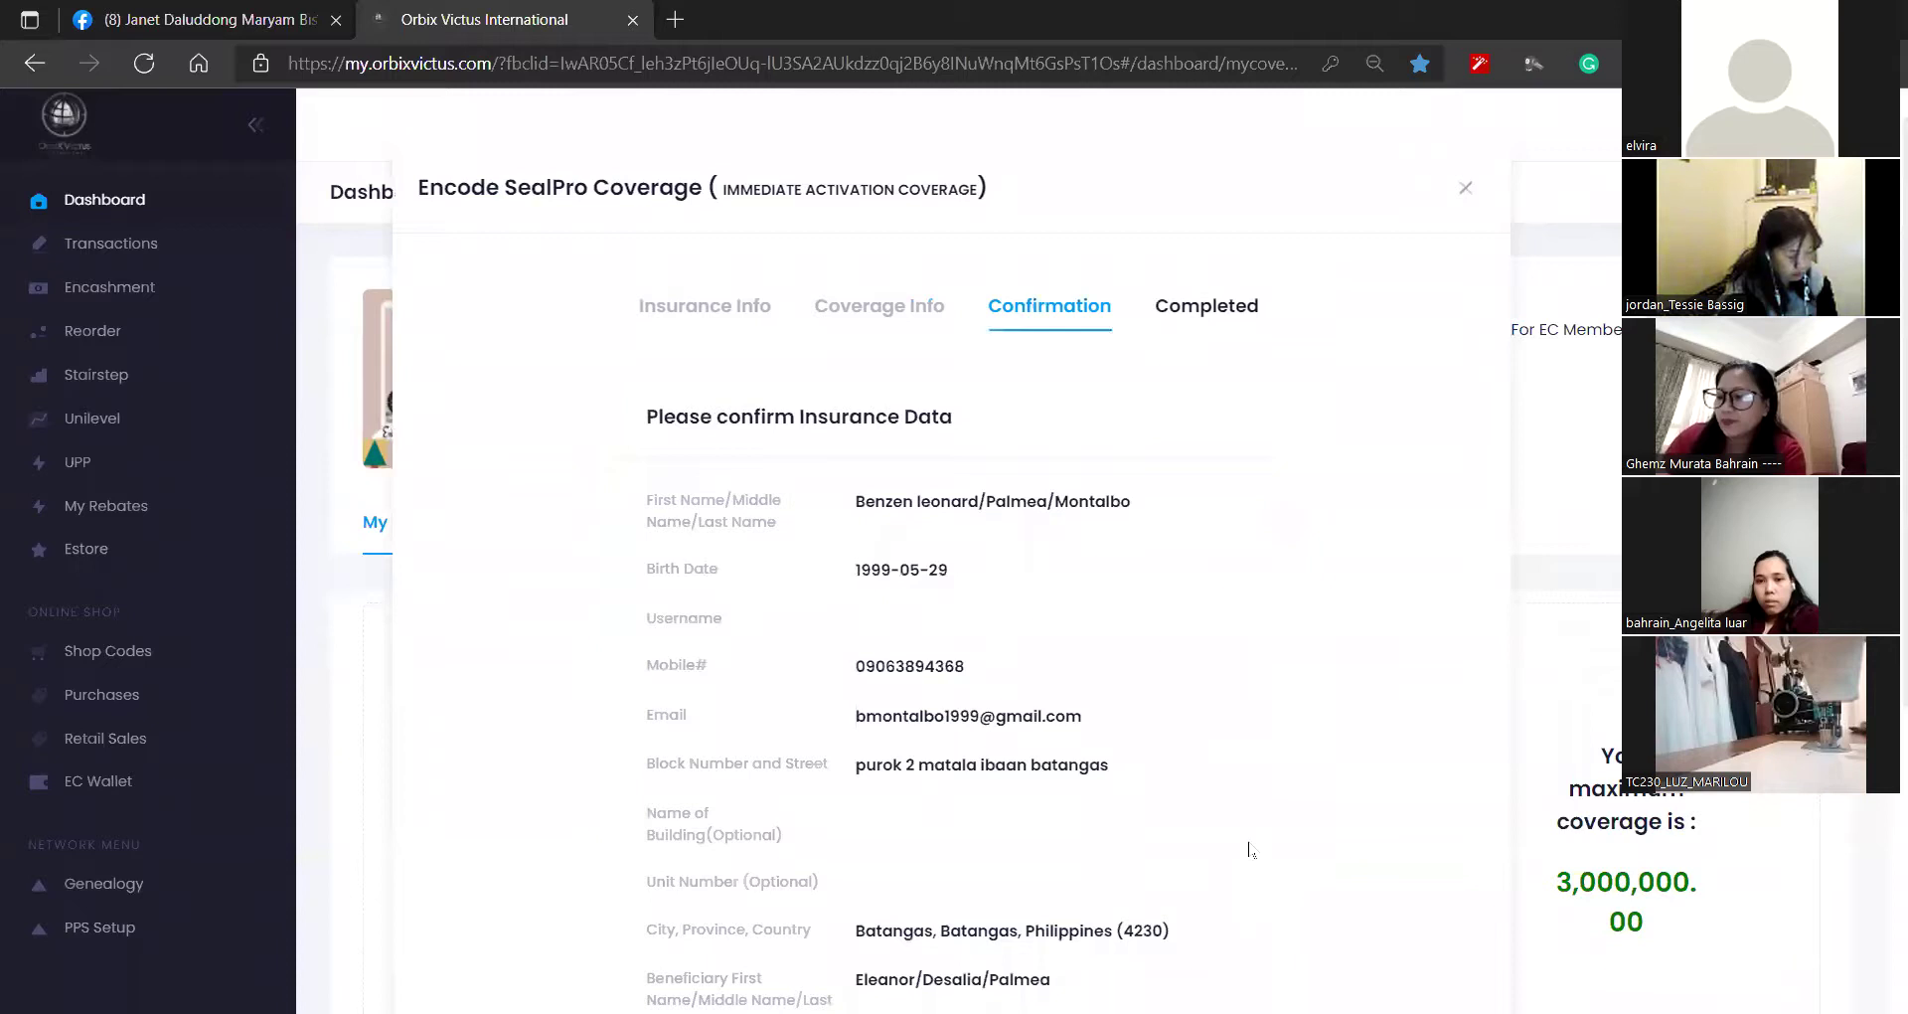
Review the insurance and beneficiary details, then submit the SealPro application.
{"action": "scroll", "coordinate": [1251, 847], "scroll_direction": "down", "scroll_amount": 2}
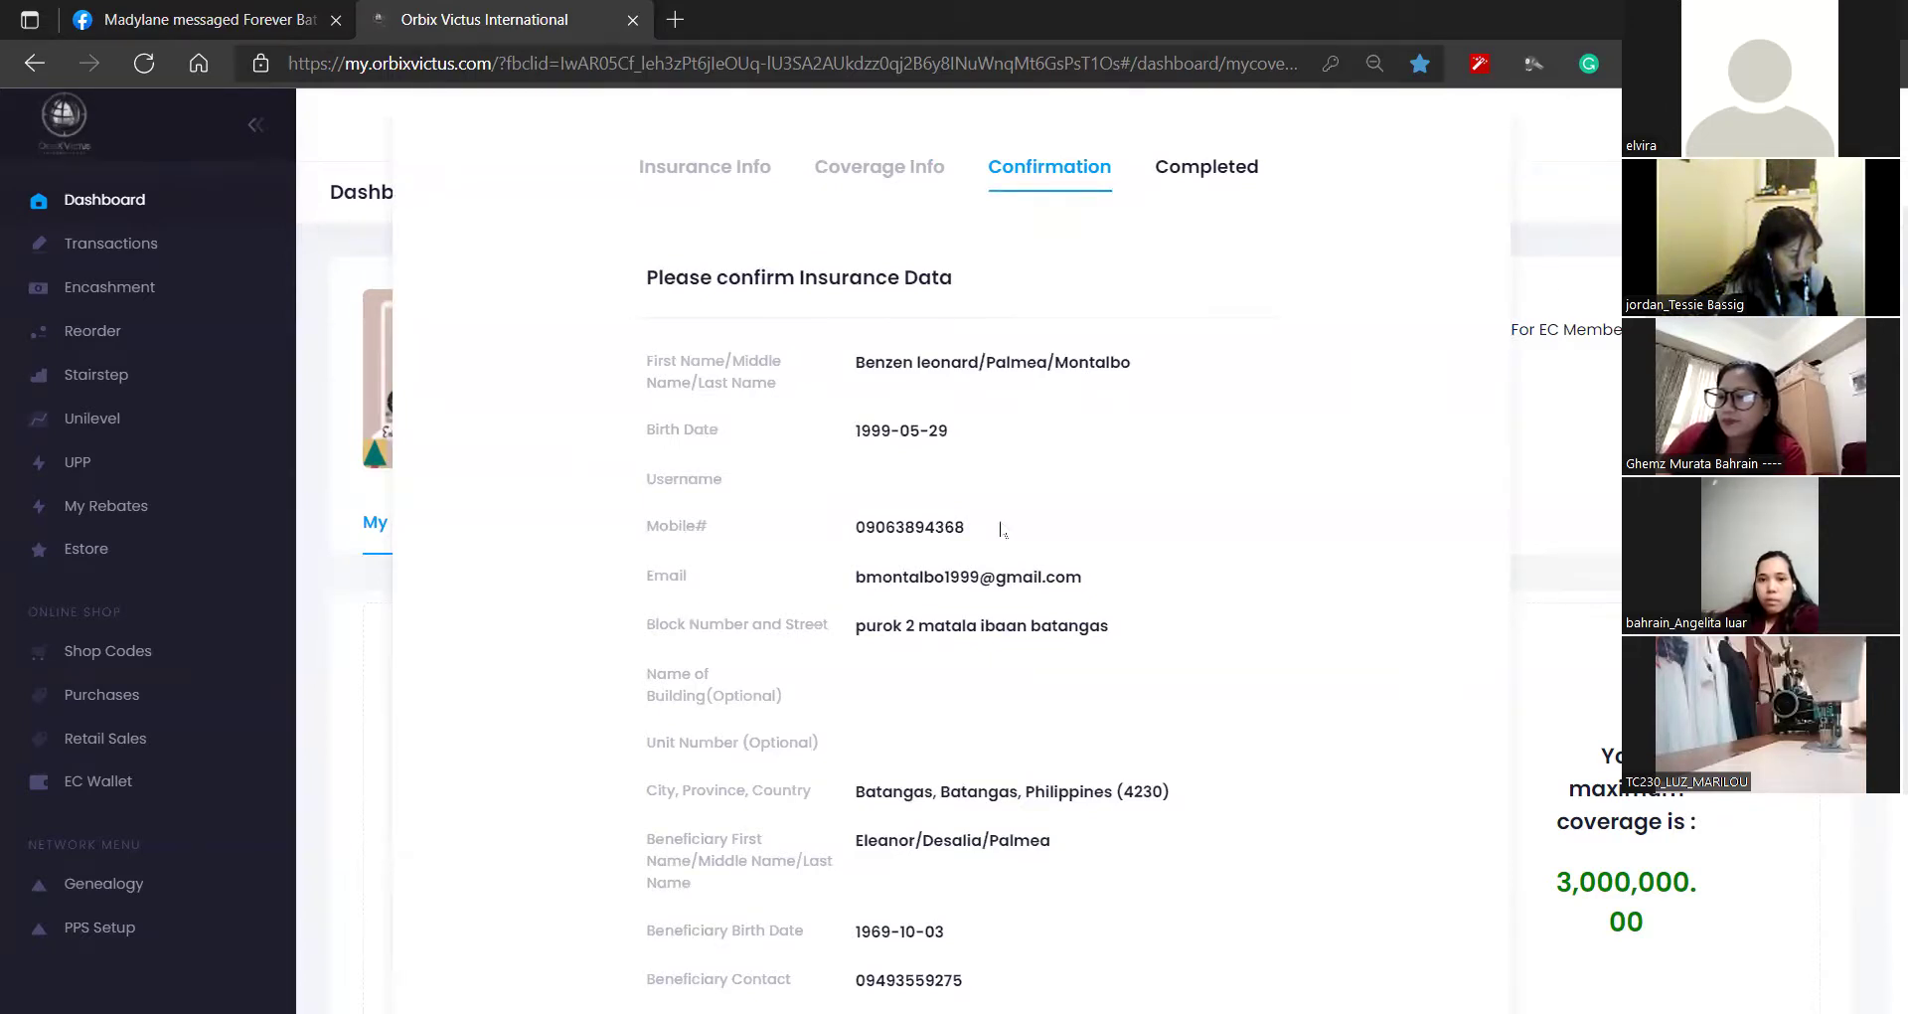
{"action": "scroll", "coordinate": [1189, 609], "scroll_direction": "down", "scroll_amount": 4}
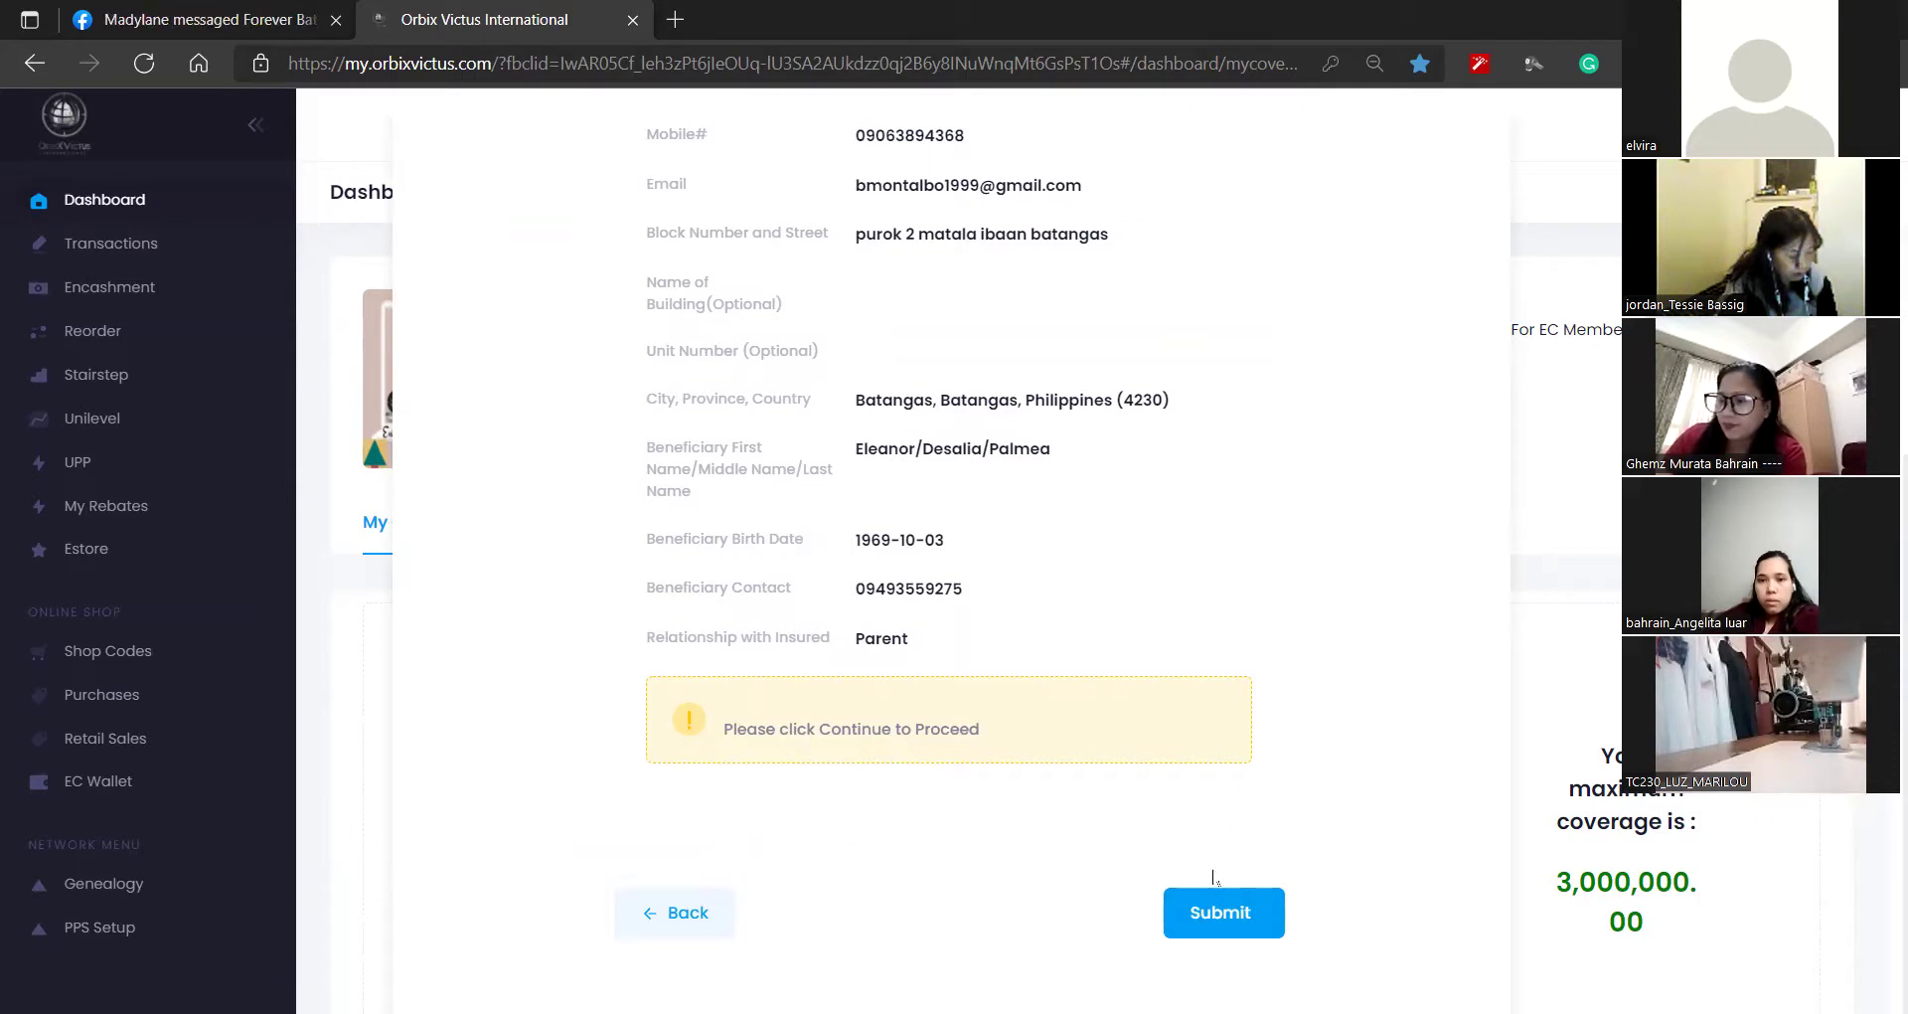
{"action": "left_click", "coordinate": [1230, 924]}
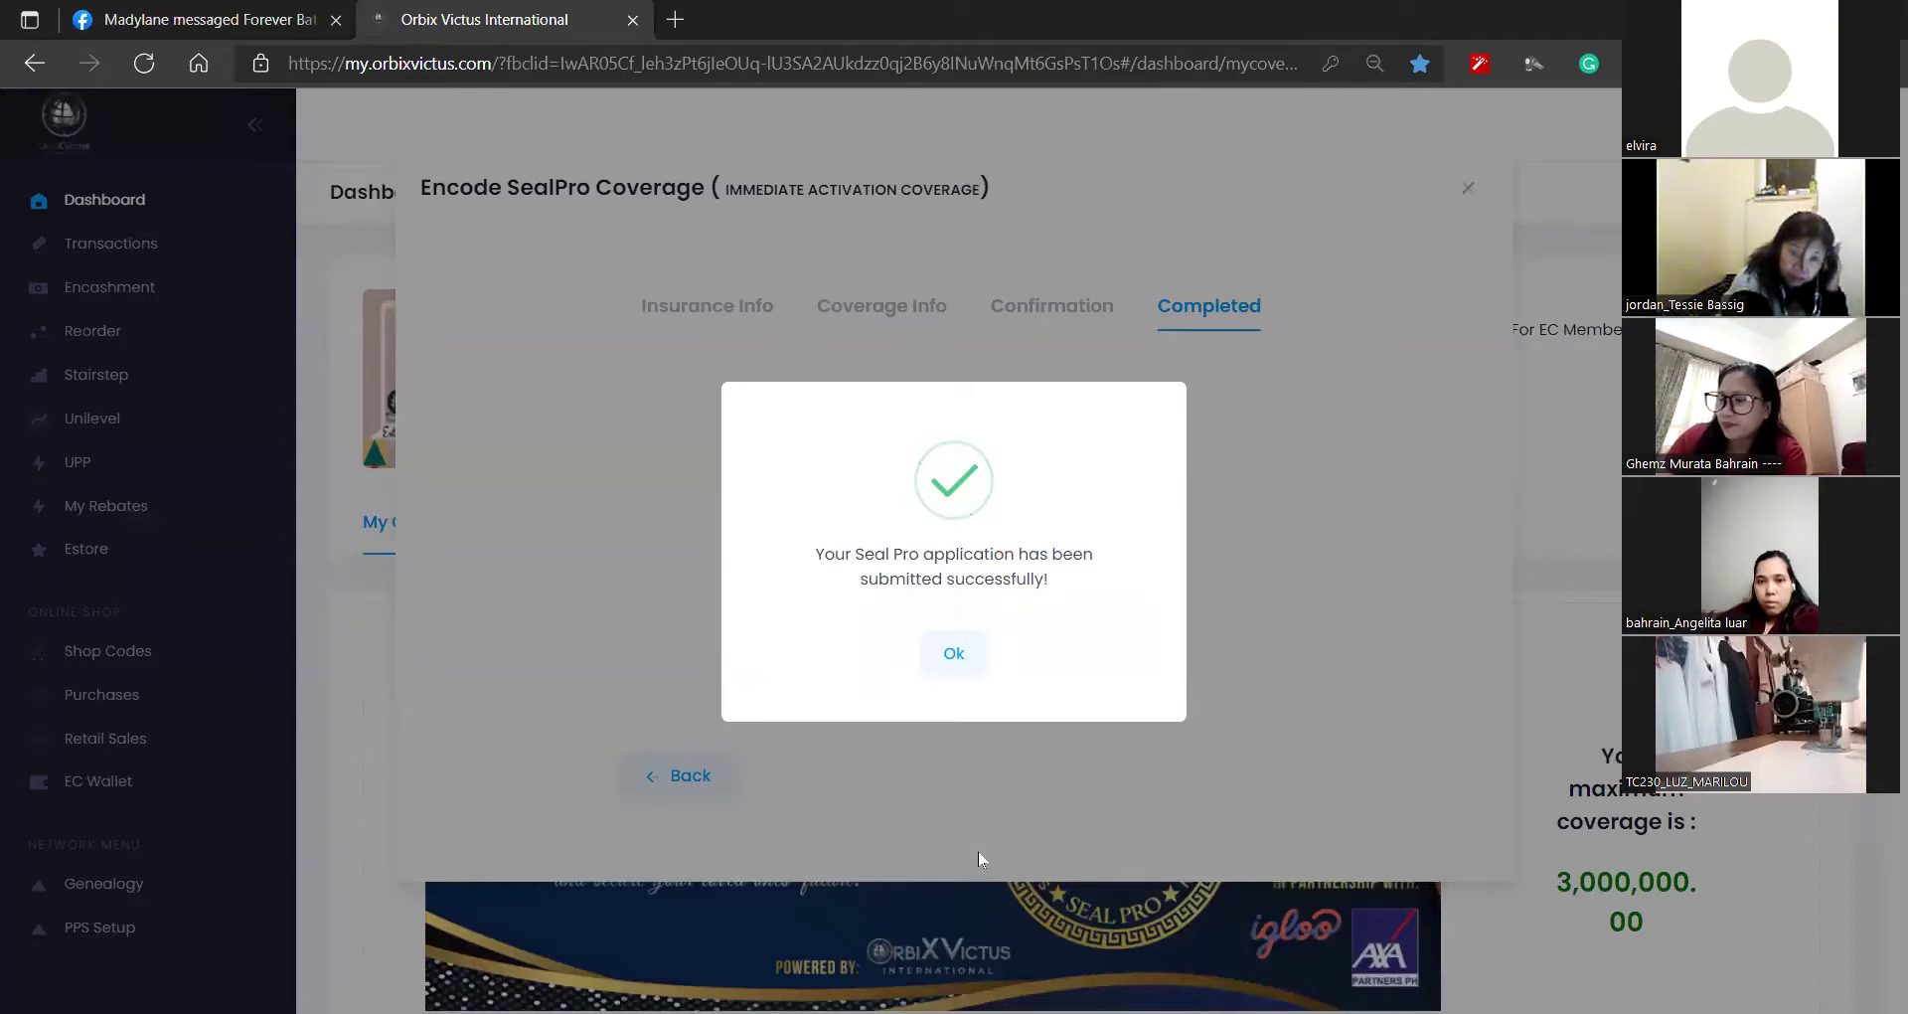
Dismiss the submitted-successfully popup to return to the coverage dashboard.
{"action": "left_click", "coordinate": [940, 664]}
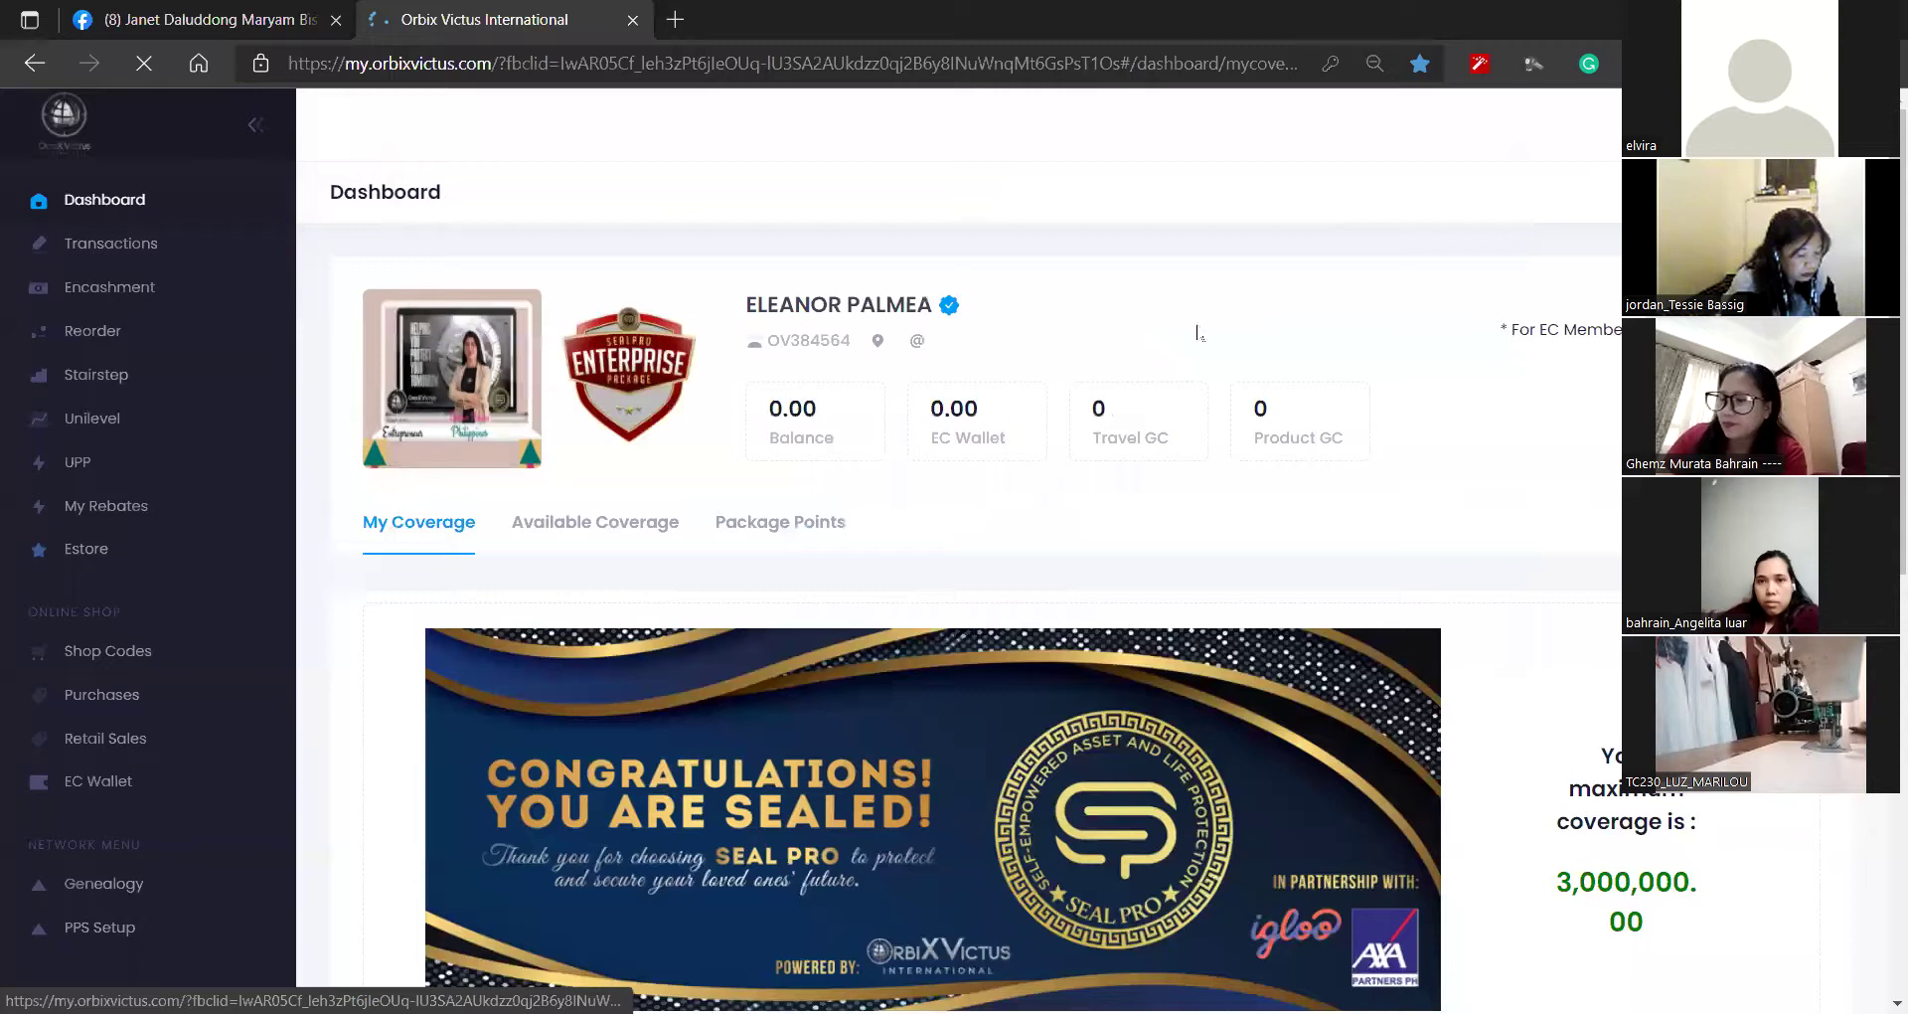
Show the Available Coverage table listing the new Bronze ER (IMMEDIATE) row.
{"action": "scroll", "coordinate": [1220, 313], "scroll_direction": "down", "scroll_amount": 8}
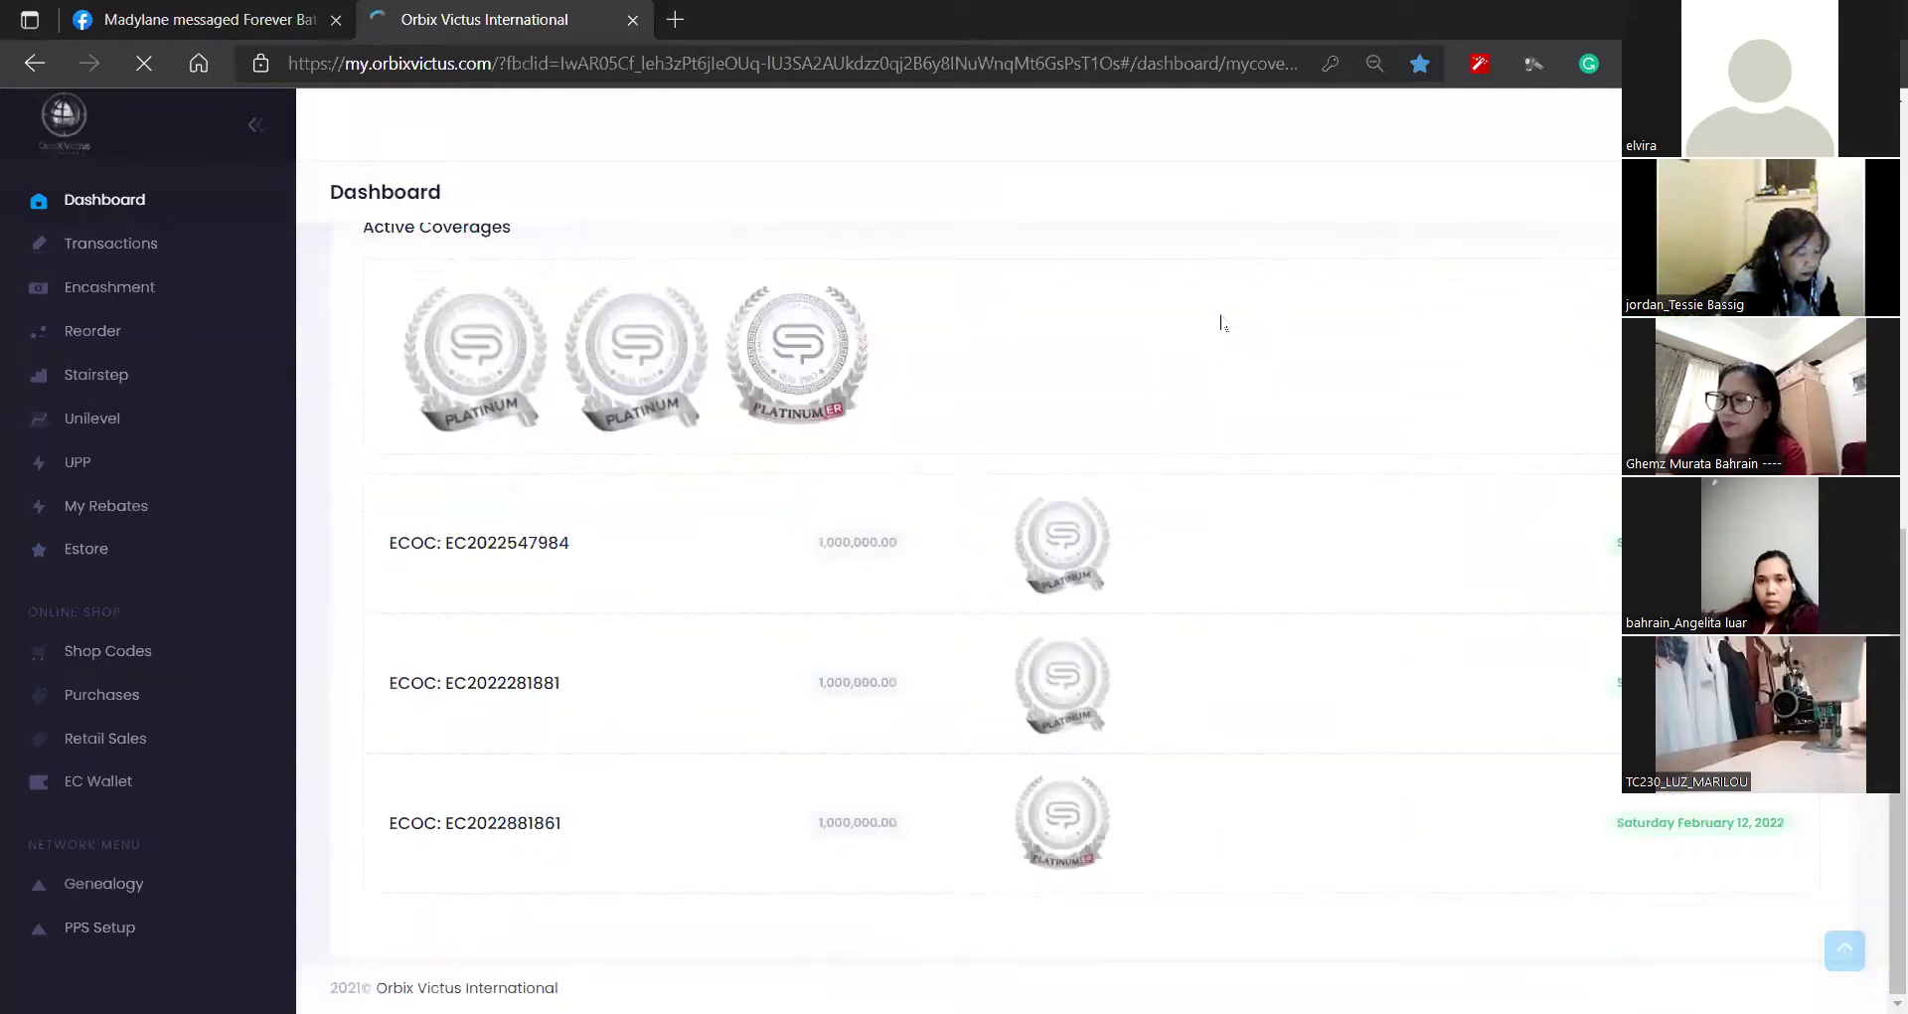
{"action": "scroll", "coordinate": [838, 318], "scroll_direction": "up", "scroll_amount": 6}
{"action": "left_click", "coordinate": [618, 384]}
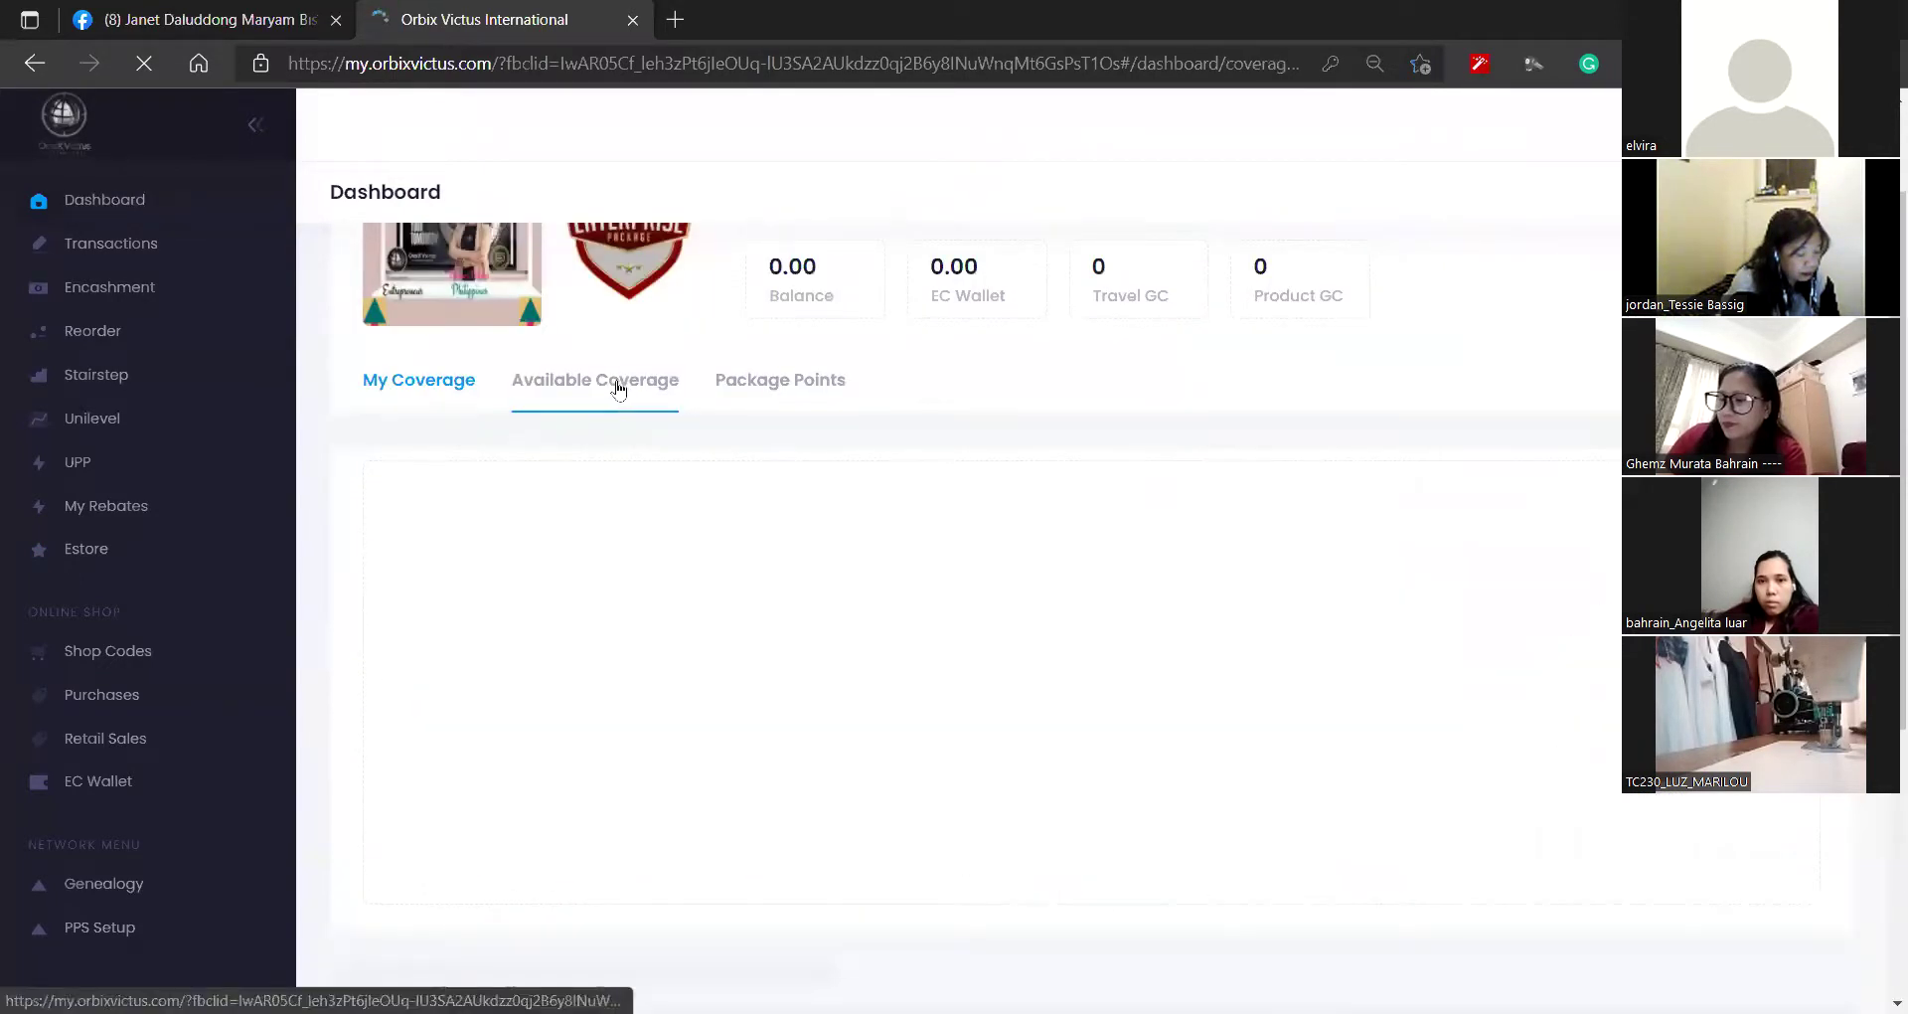
{"action": "scroll", "coordinate": [984, 418], "scroll_direction": "down", "scroll_amount": 5}
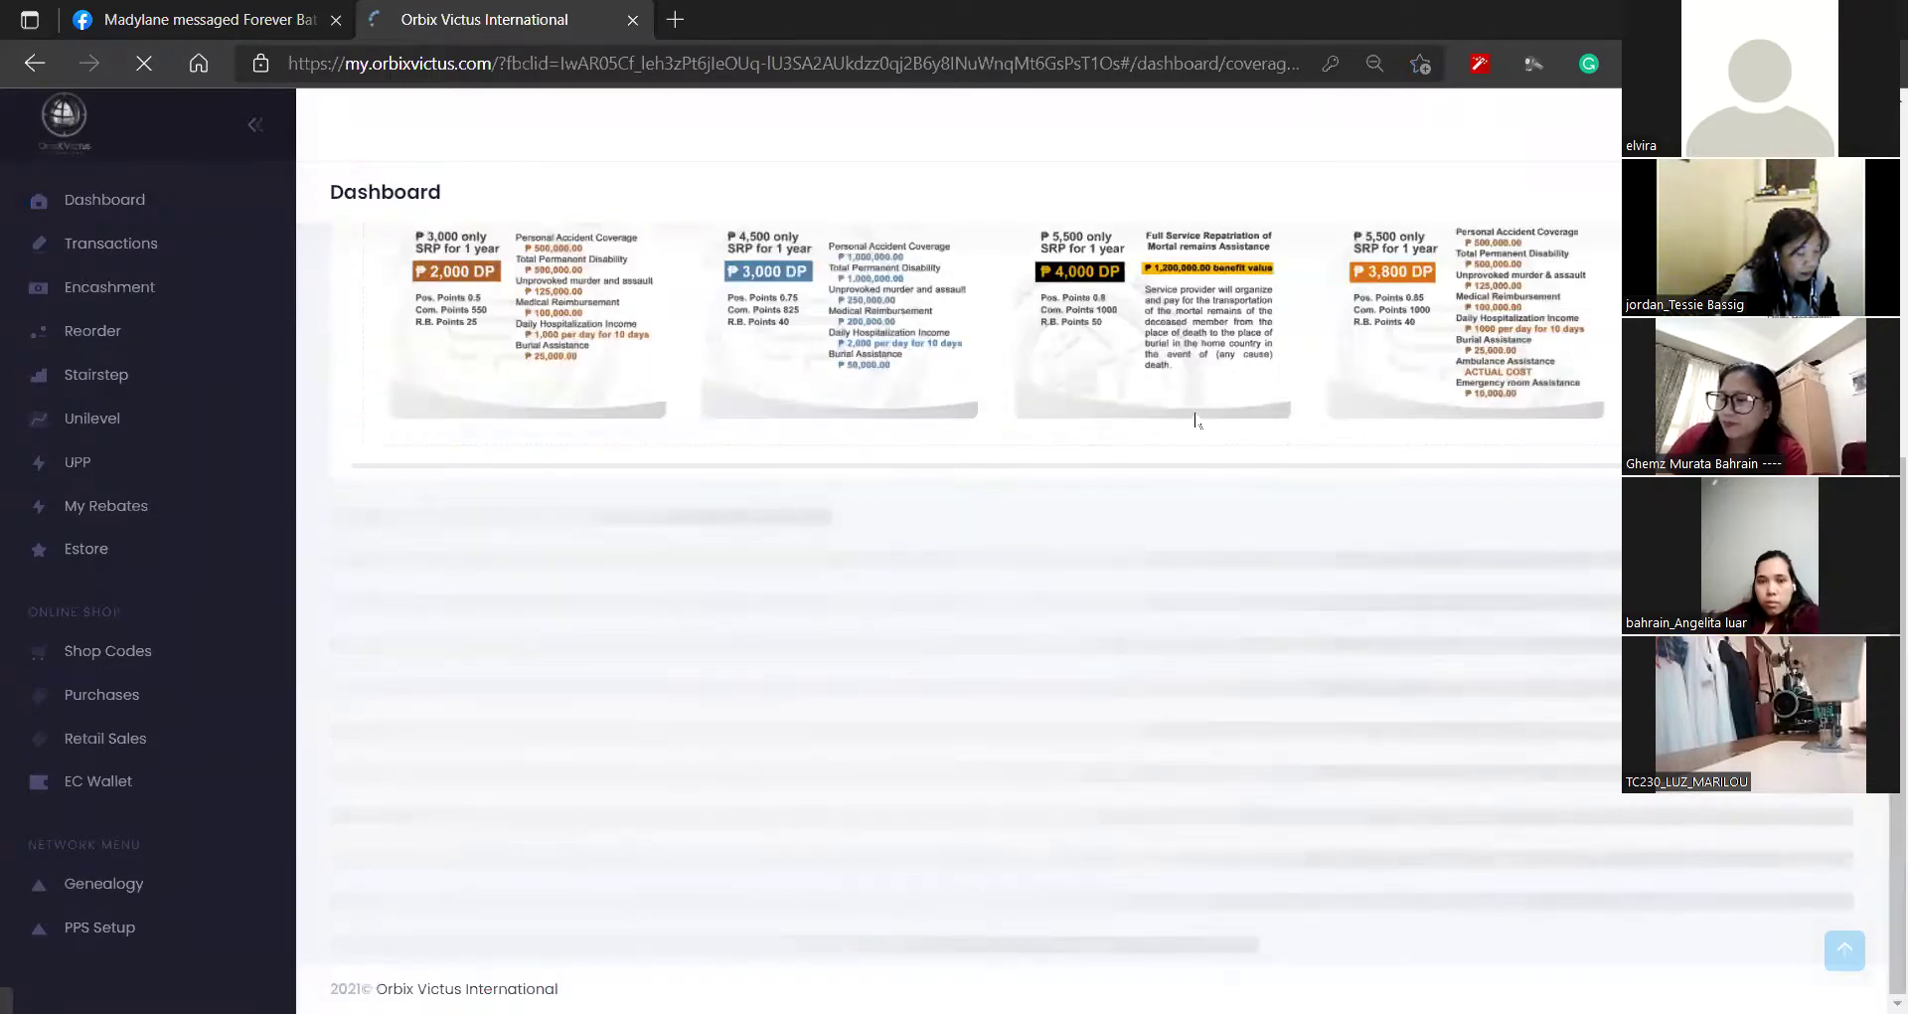
{"action": "scroll", "coordinate": [563, 443], "scroll_direction": "down", "scroll_amount": 3}
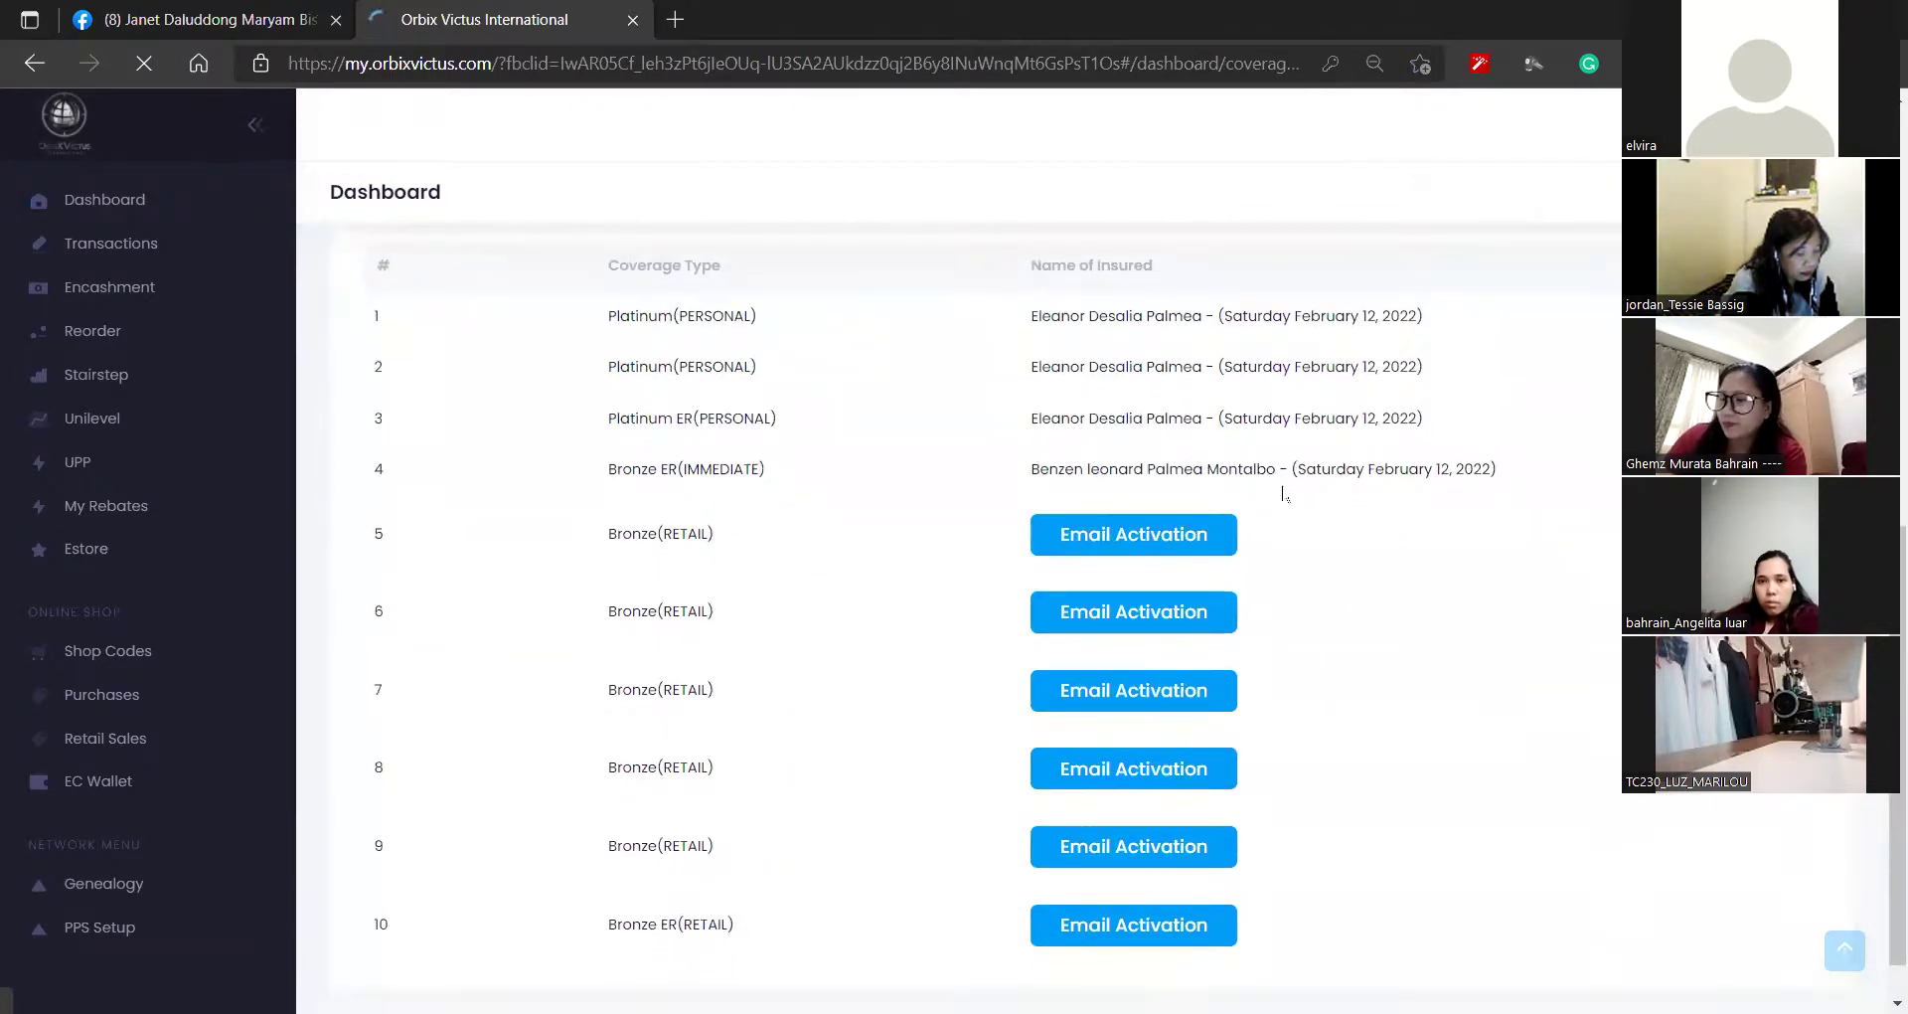
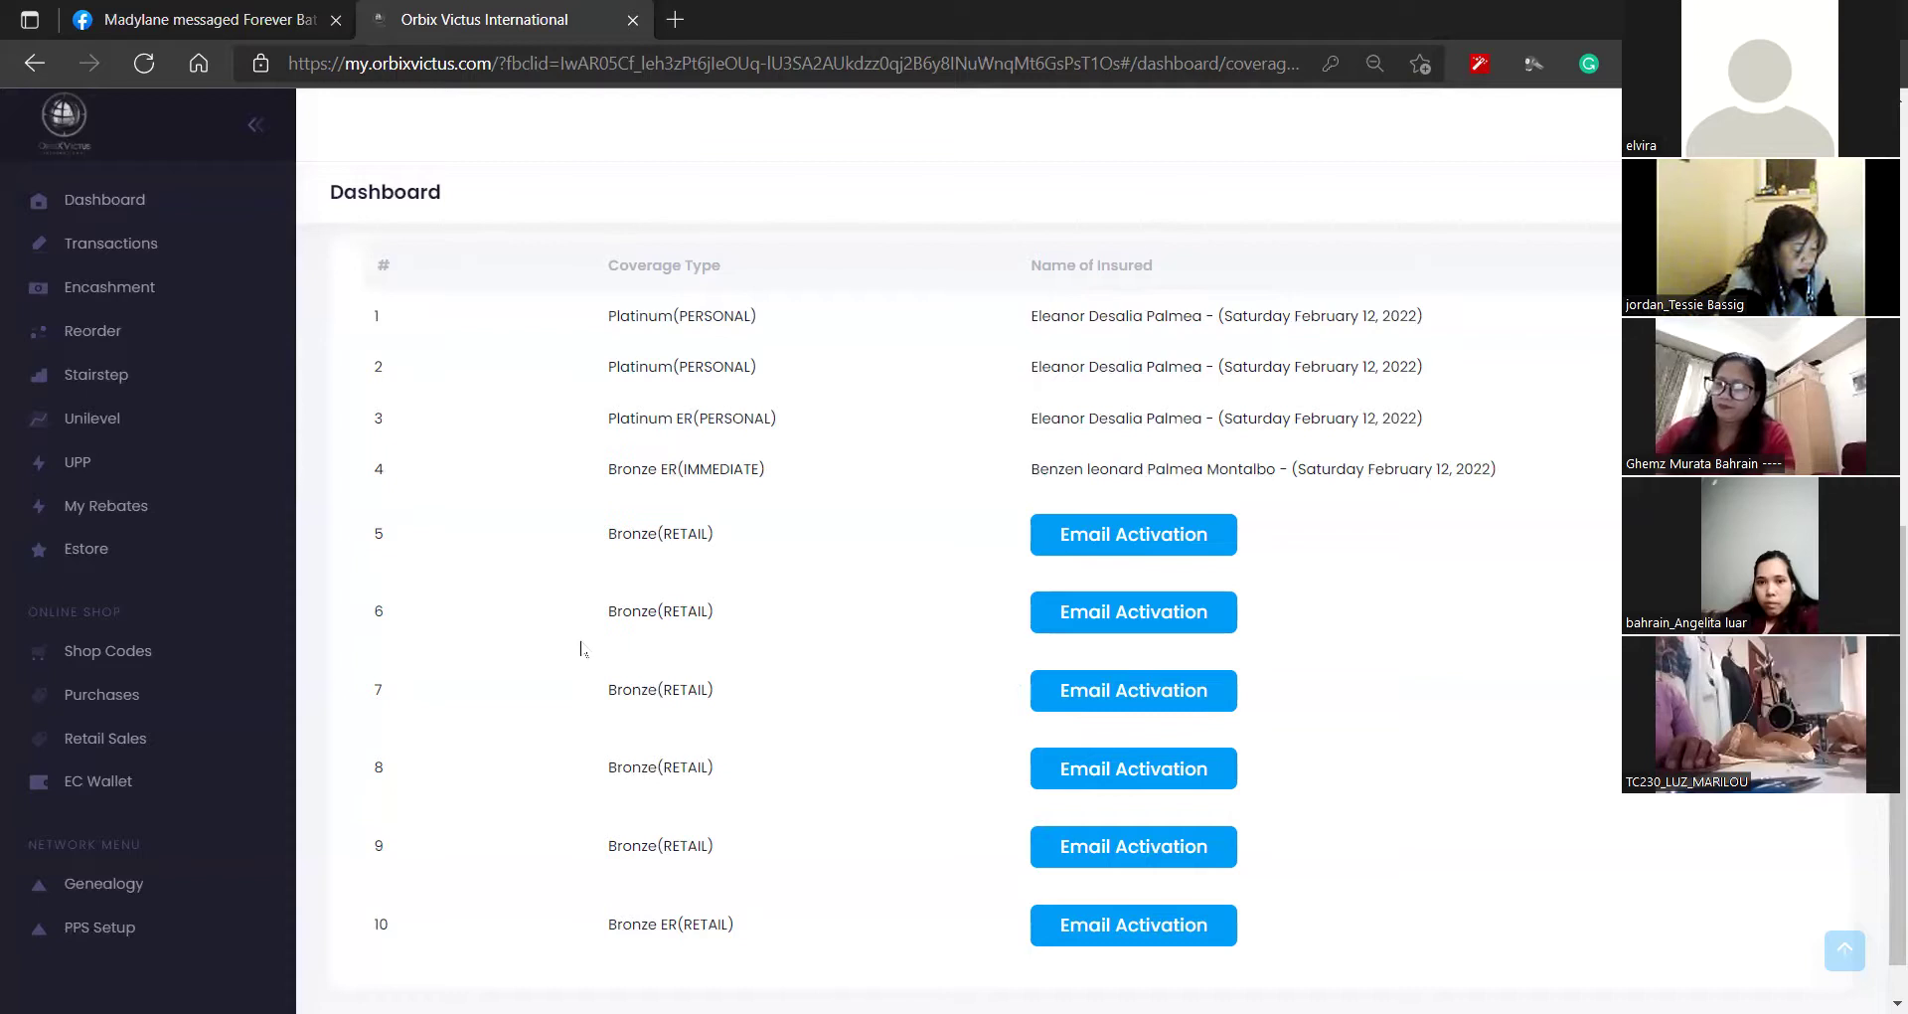
Show the My Coverage summary with the sealed banner and 3,000,000.00 maximum coverage, and lower the volume.
{"action": "scroll", "coordinate": [627, 641], "scroll_direction": "up", "scroll_amount": 5}
{"action": "scroll", "coordinate": [630, 636], "scroll_direction": "down", "scroll_amount": 5}
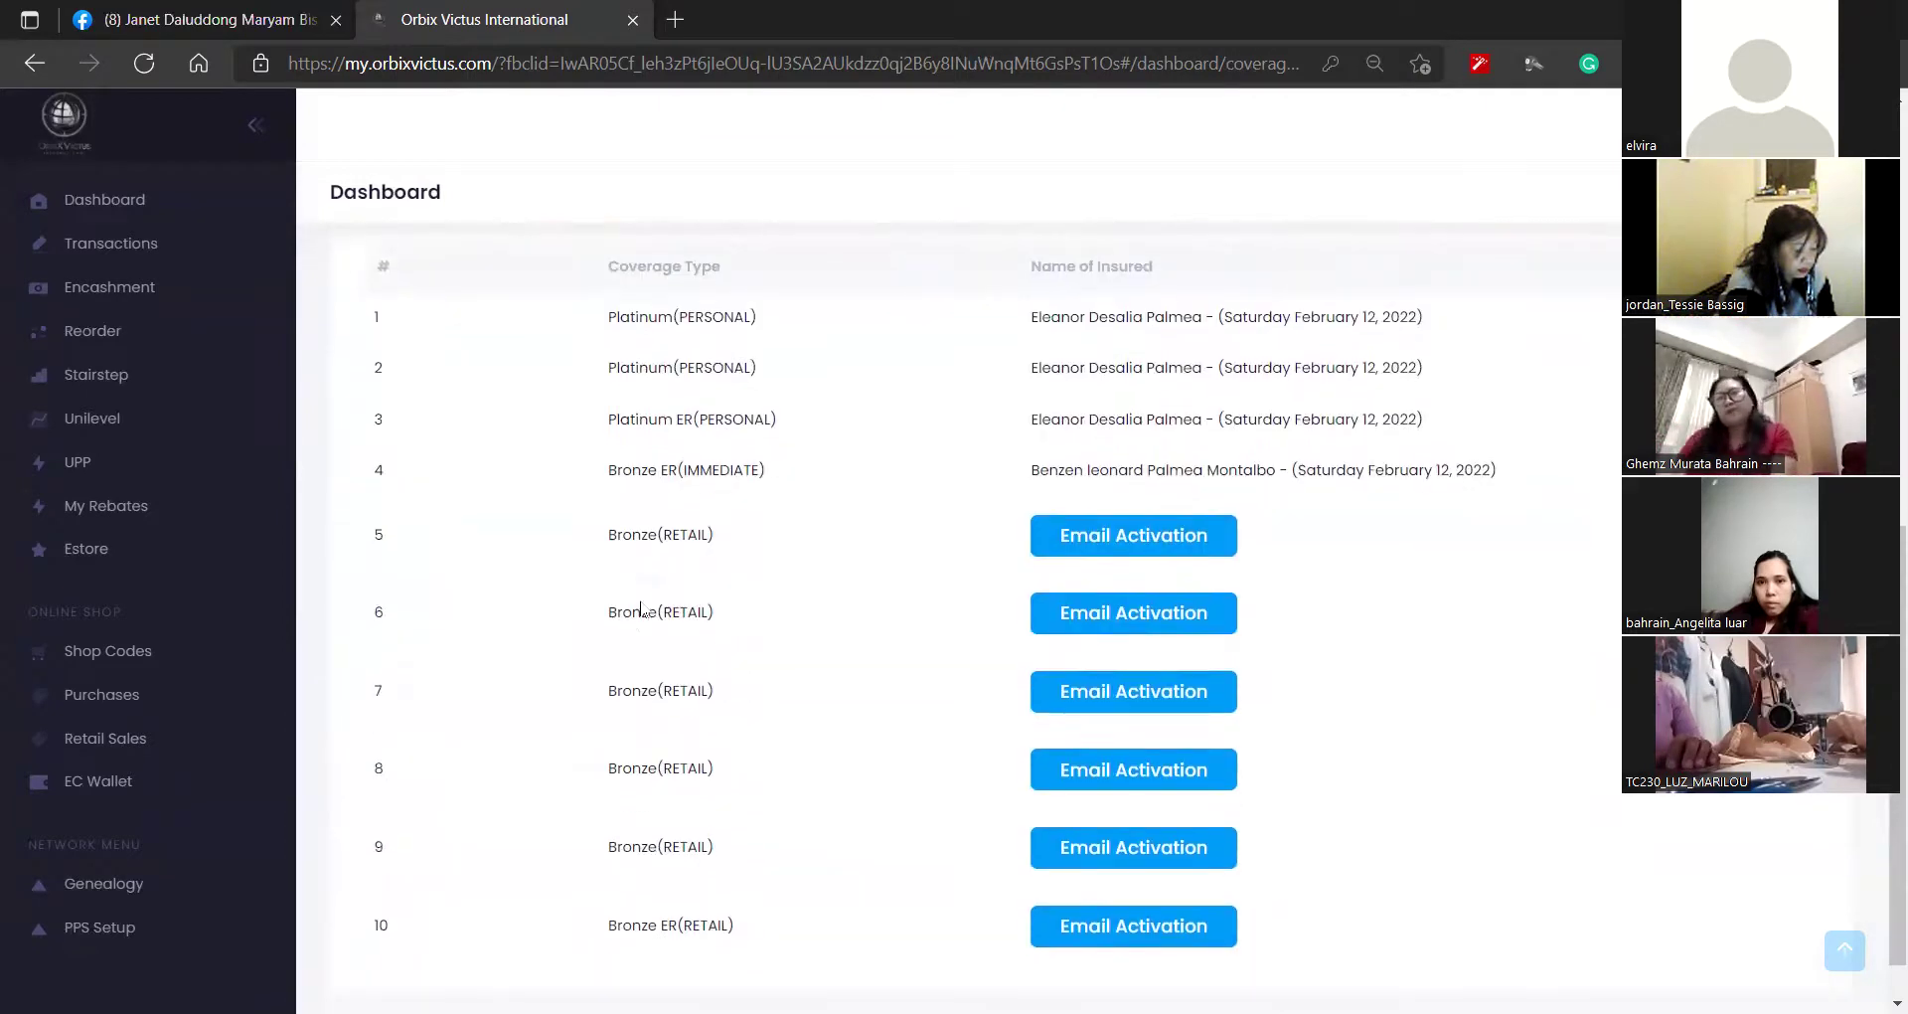
{"action": "scroll", "coordinate": [630, 636], "scroll_direction": "up", "scroll_amount": 8}
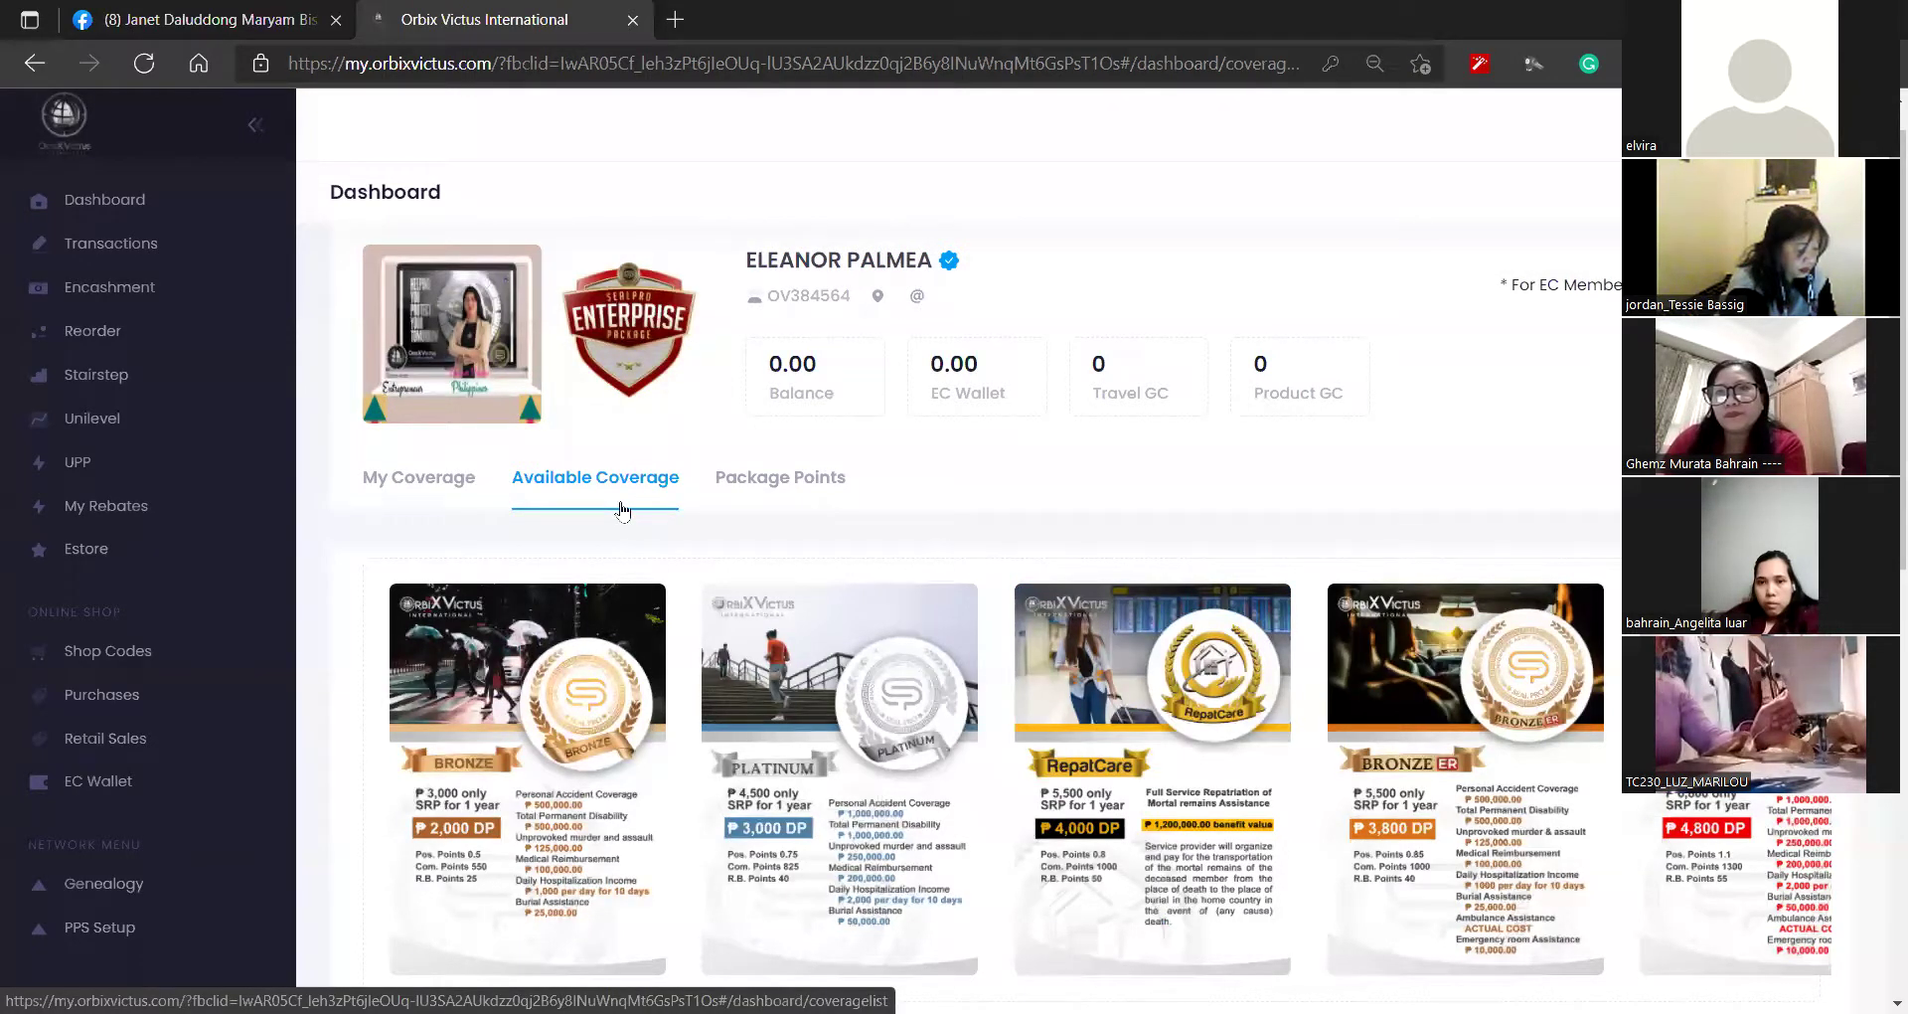
{"action": "left_click", "coordinate": [445, 477]}
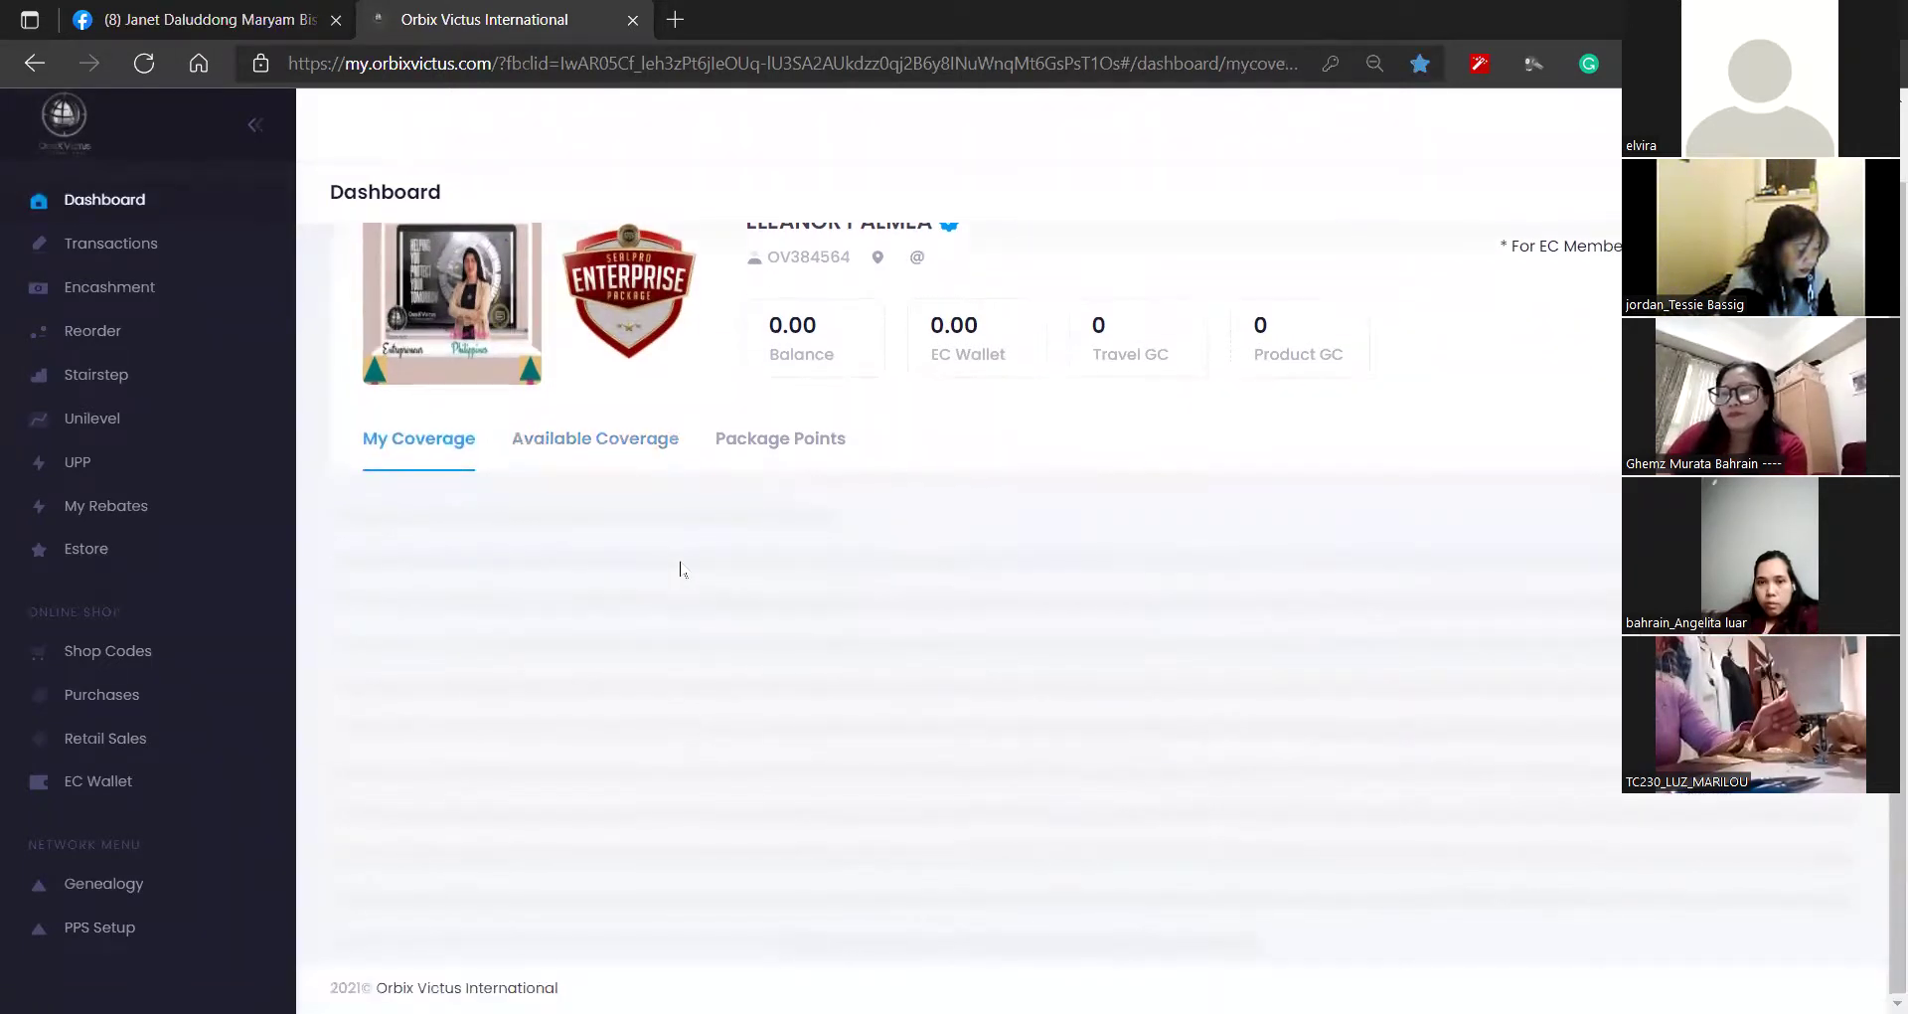
{"action": "scroll", "coordinate": [693, 547], "scroll_direction": "down", "scroll_amount": 3}
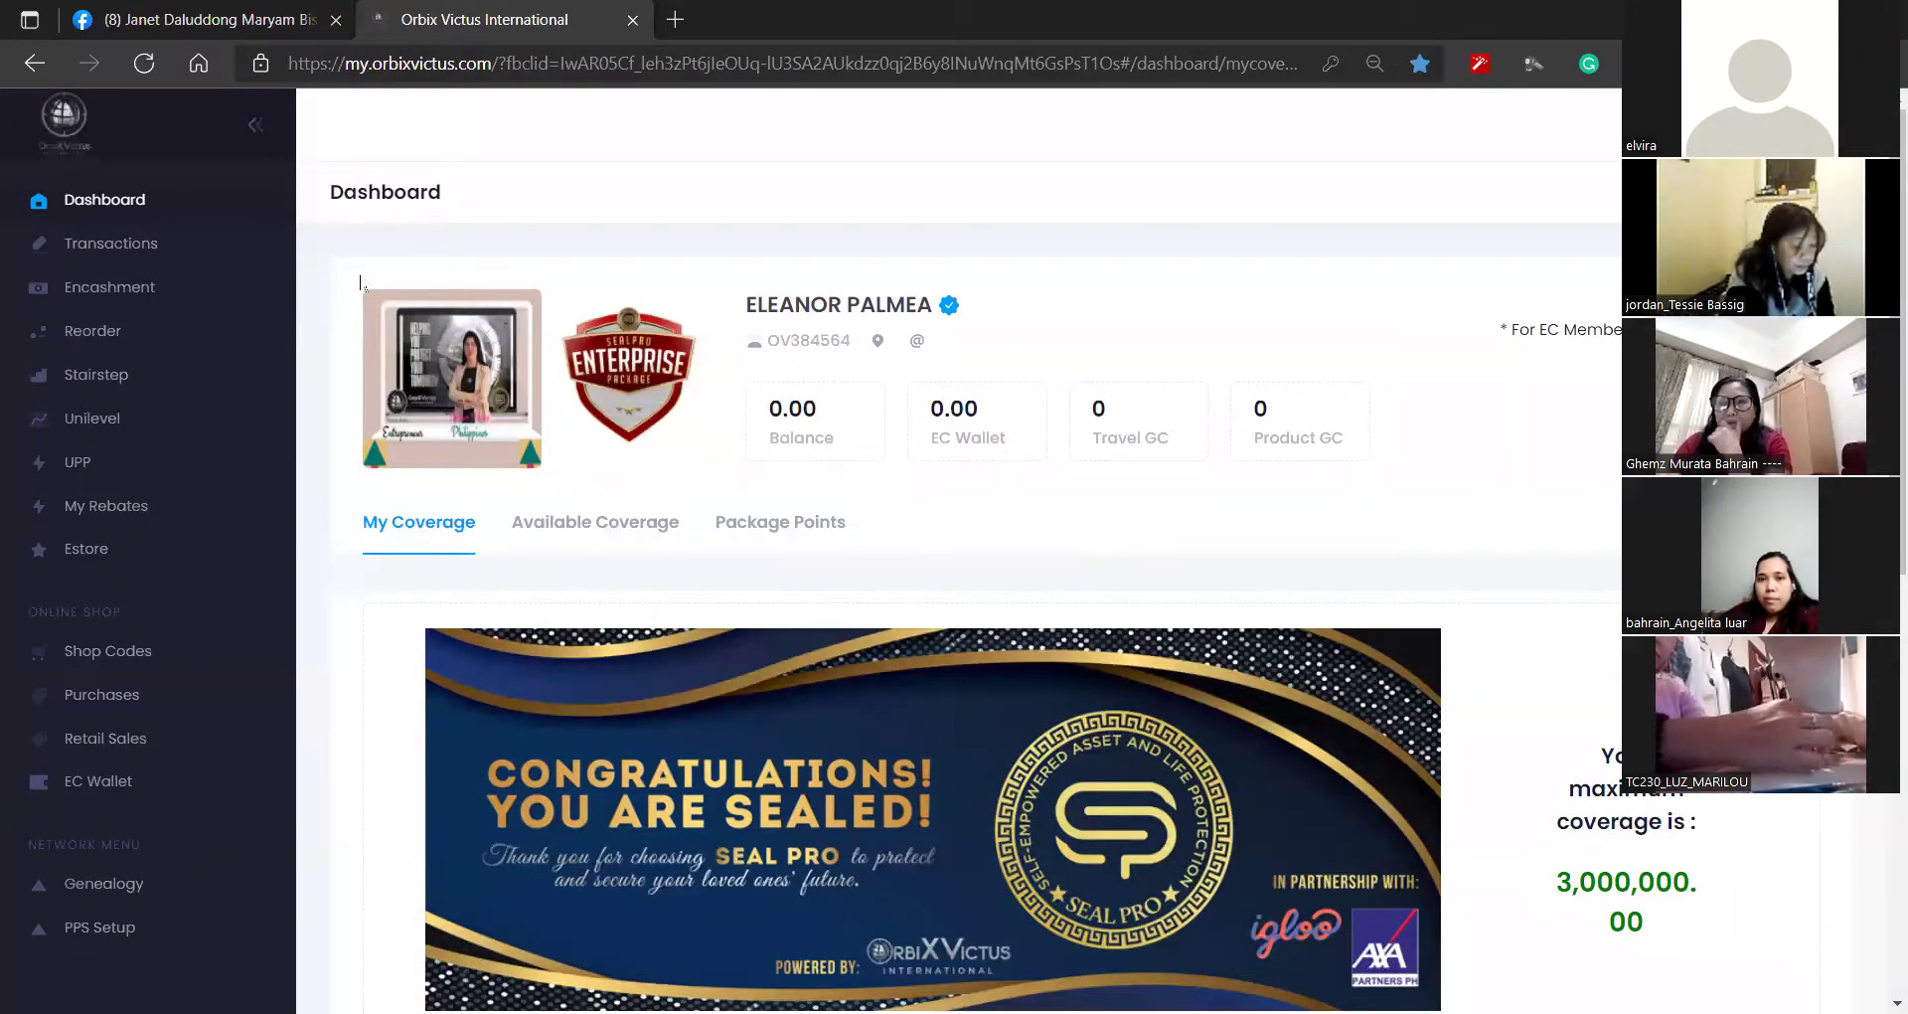
{"action": "key", "text": "XF86AudioLowerVolume"}
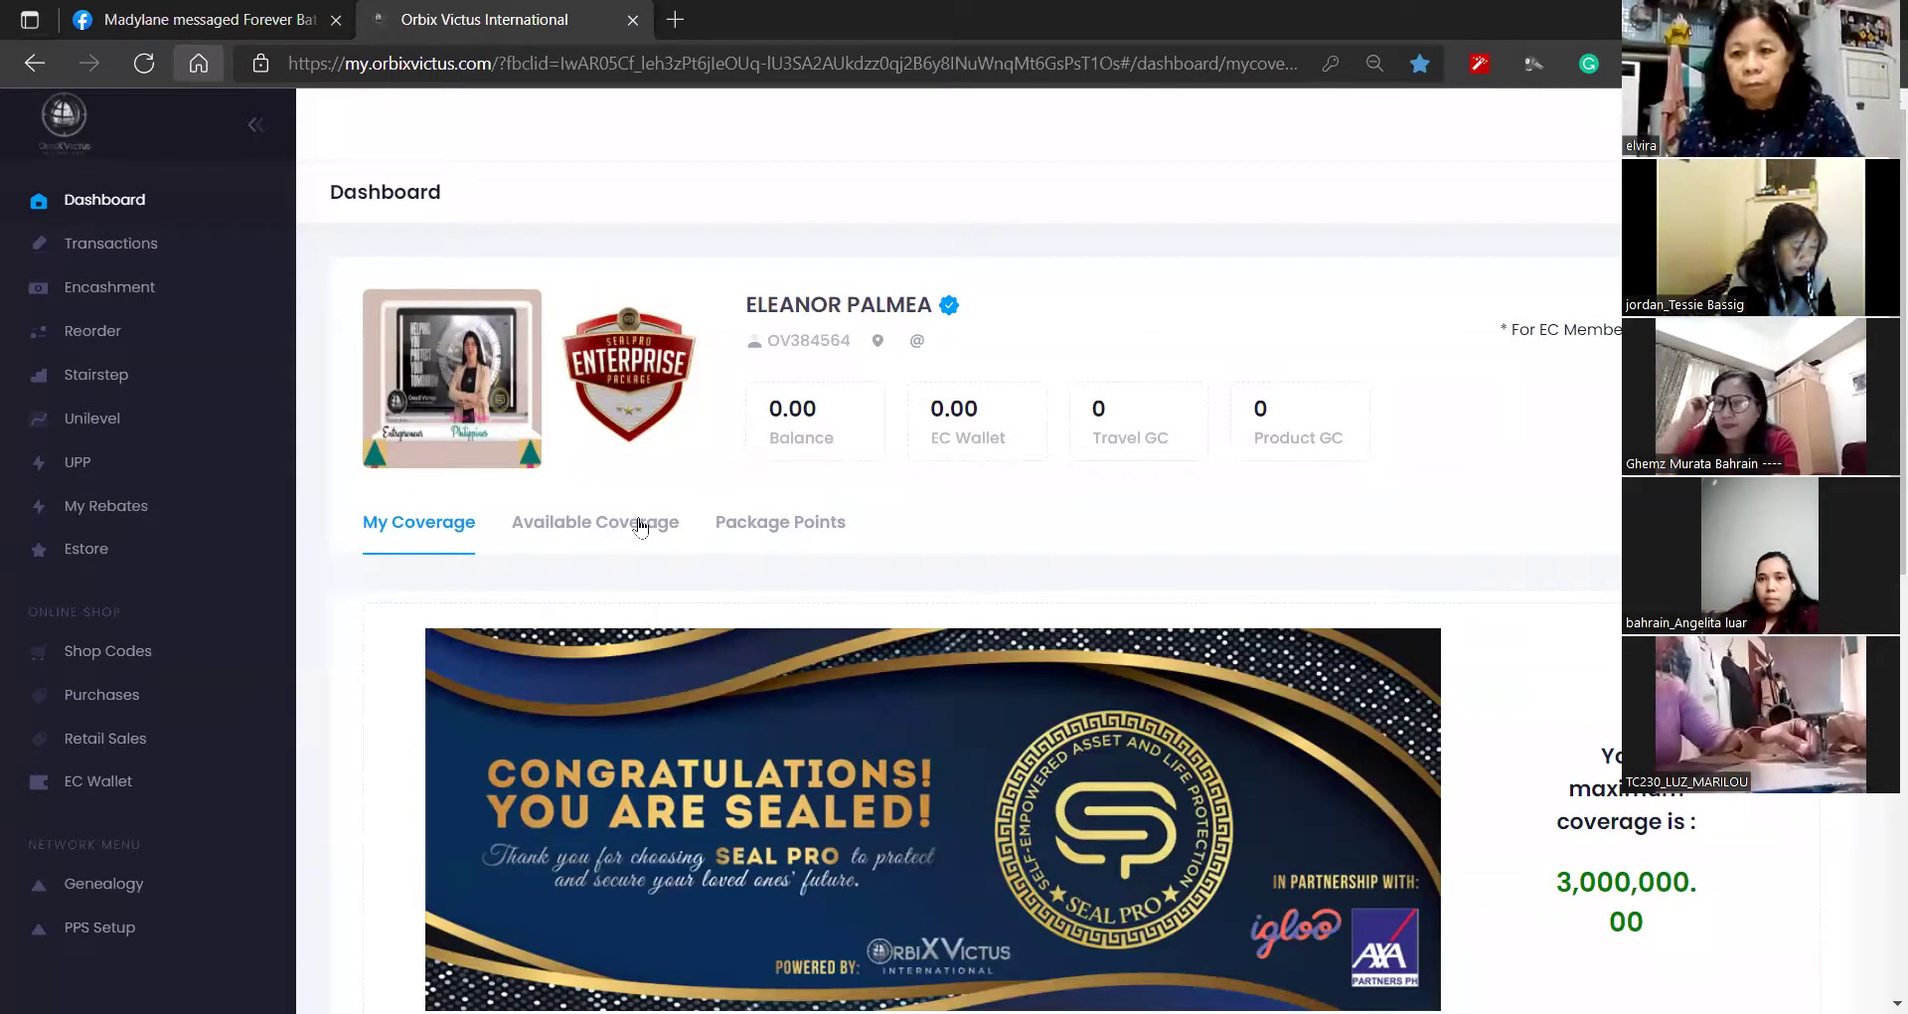
Check the empty Package Points list, then return to Available Coverage and review the Platinum and Bronze entries.
{"action": "left_click", "coordinate": [805, 524]}
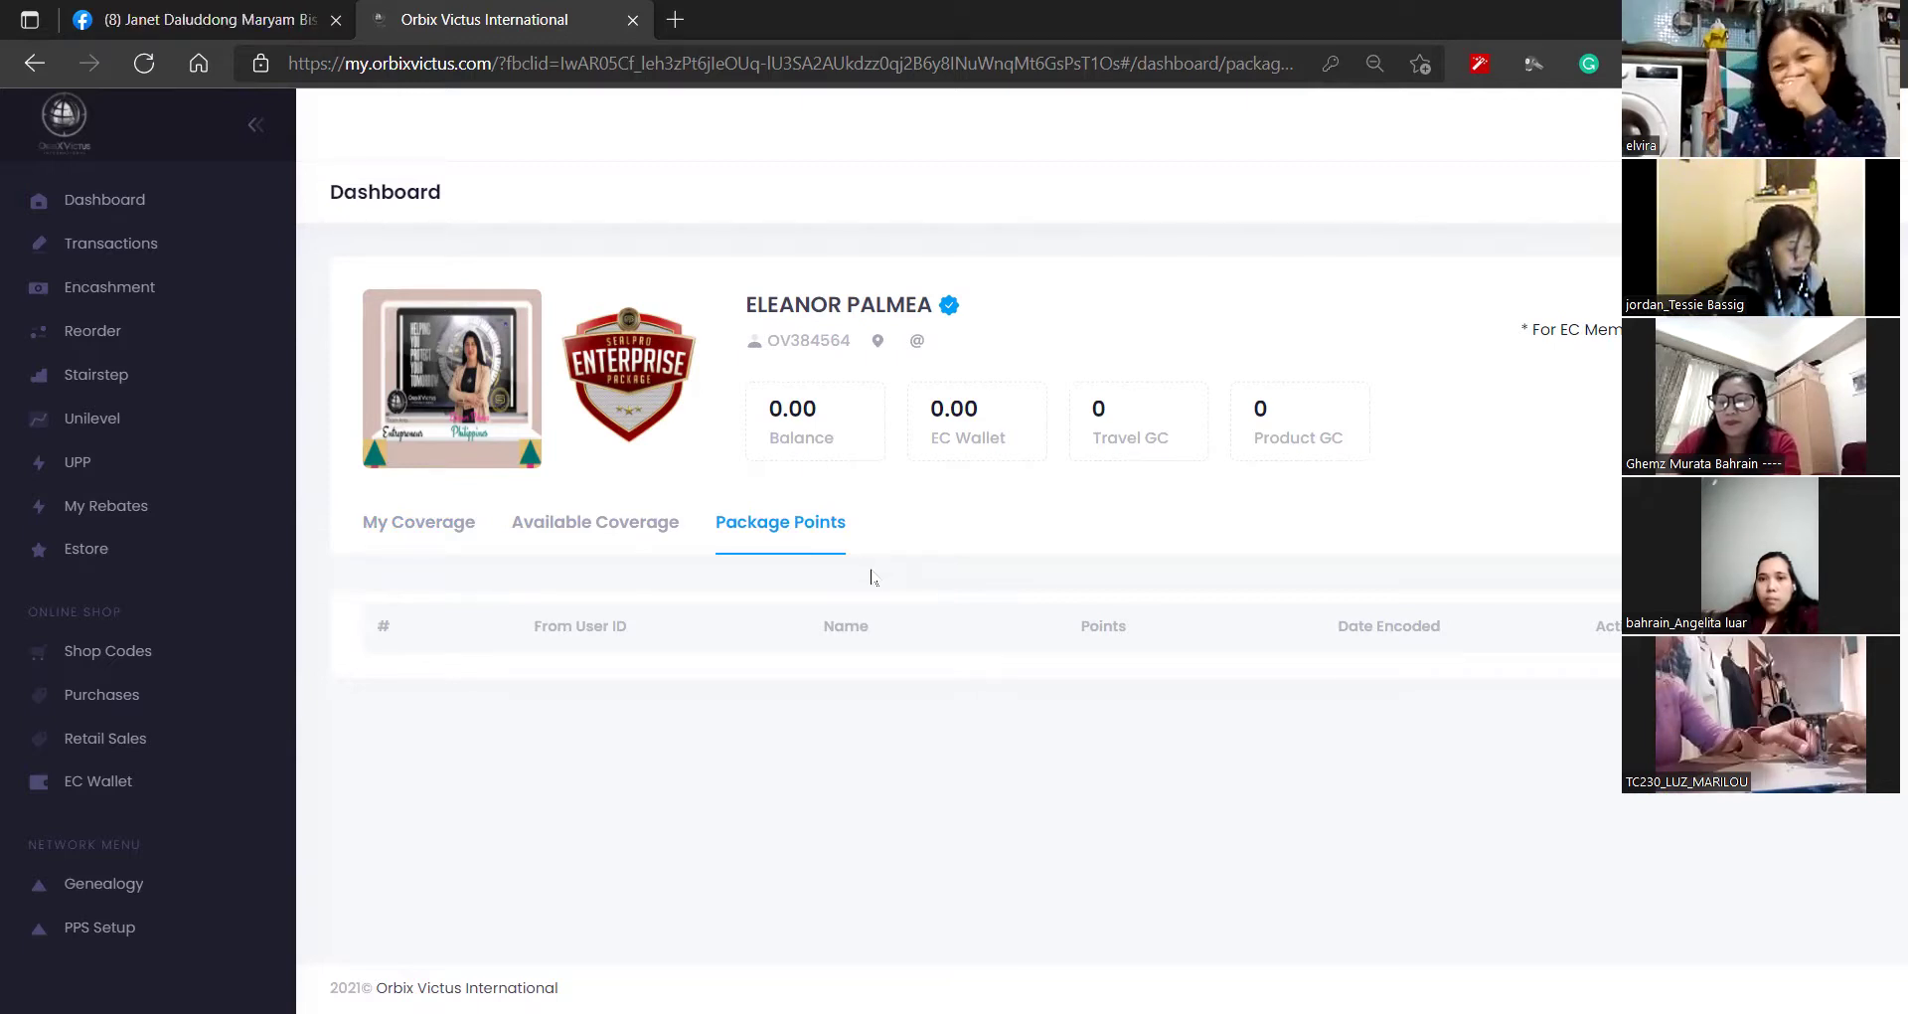
{"action": "left_click", "coordinate": [636, 522]}
{"action": "scroll", "coordinate": [695, 531], "scroll_direction": "down", "scroll_amount": 8}
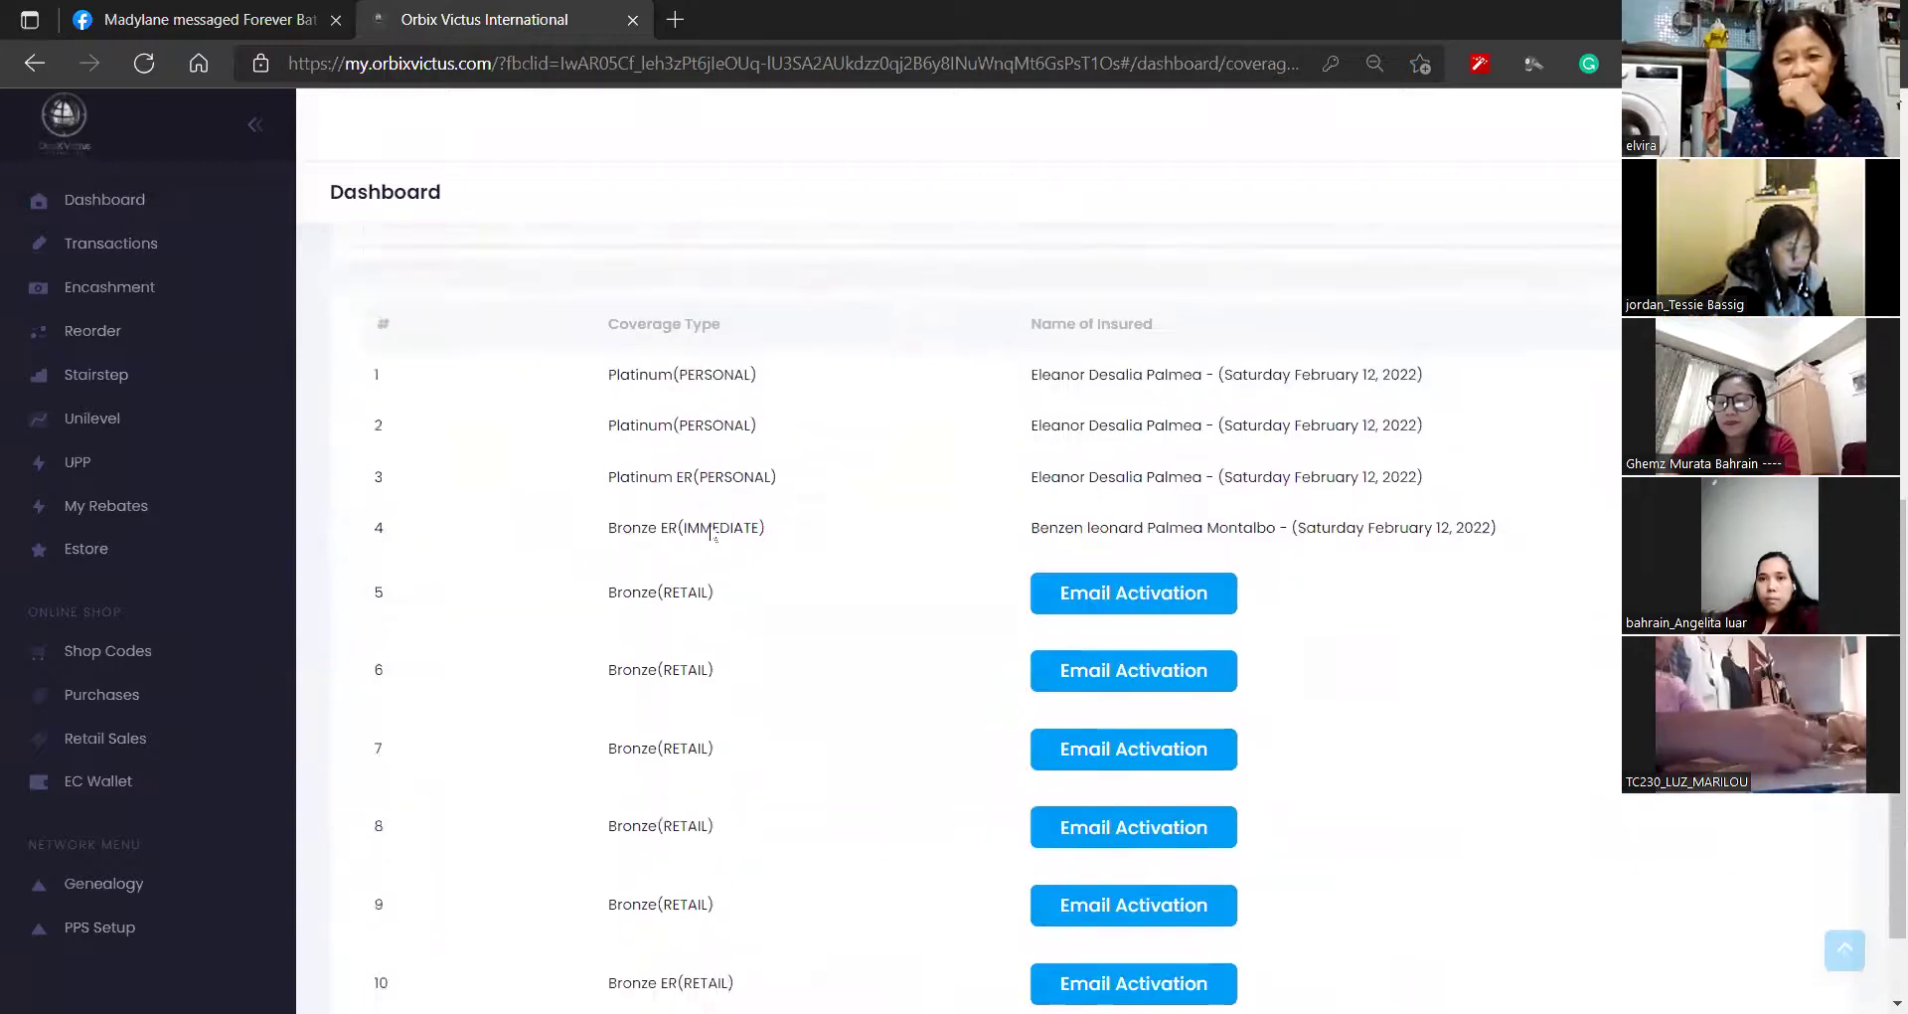
{"action": "scroll", "coordinate": [712, 534], "scroll_direction": "down", "scroll_amount": 1}
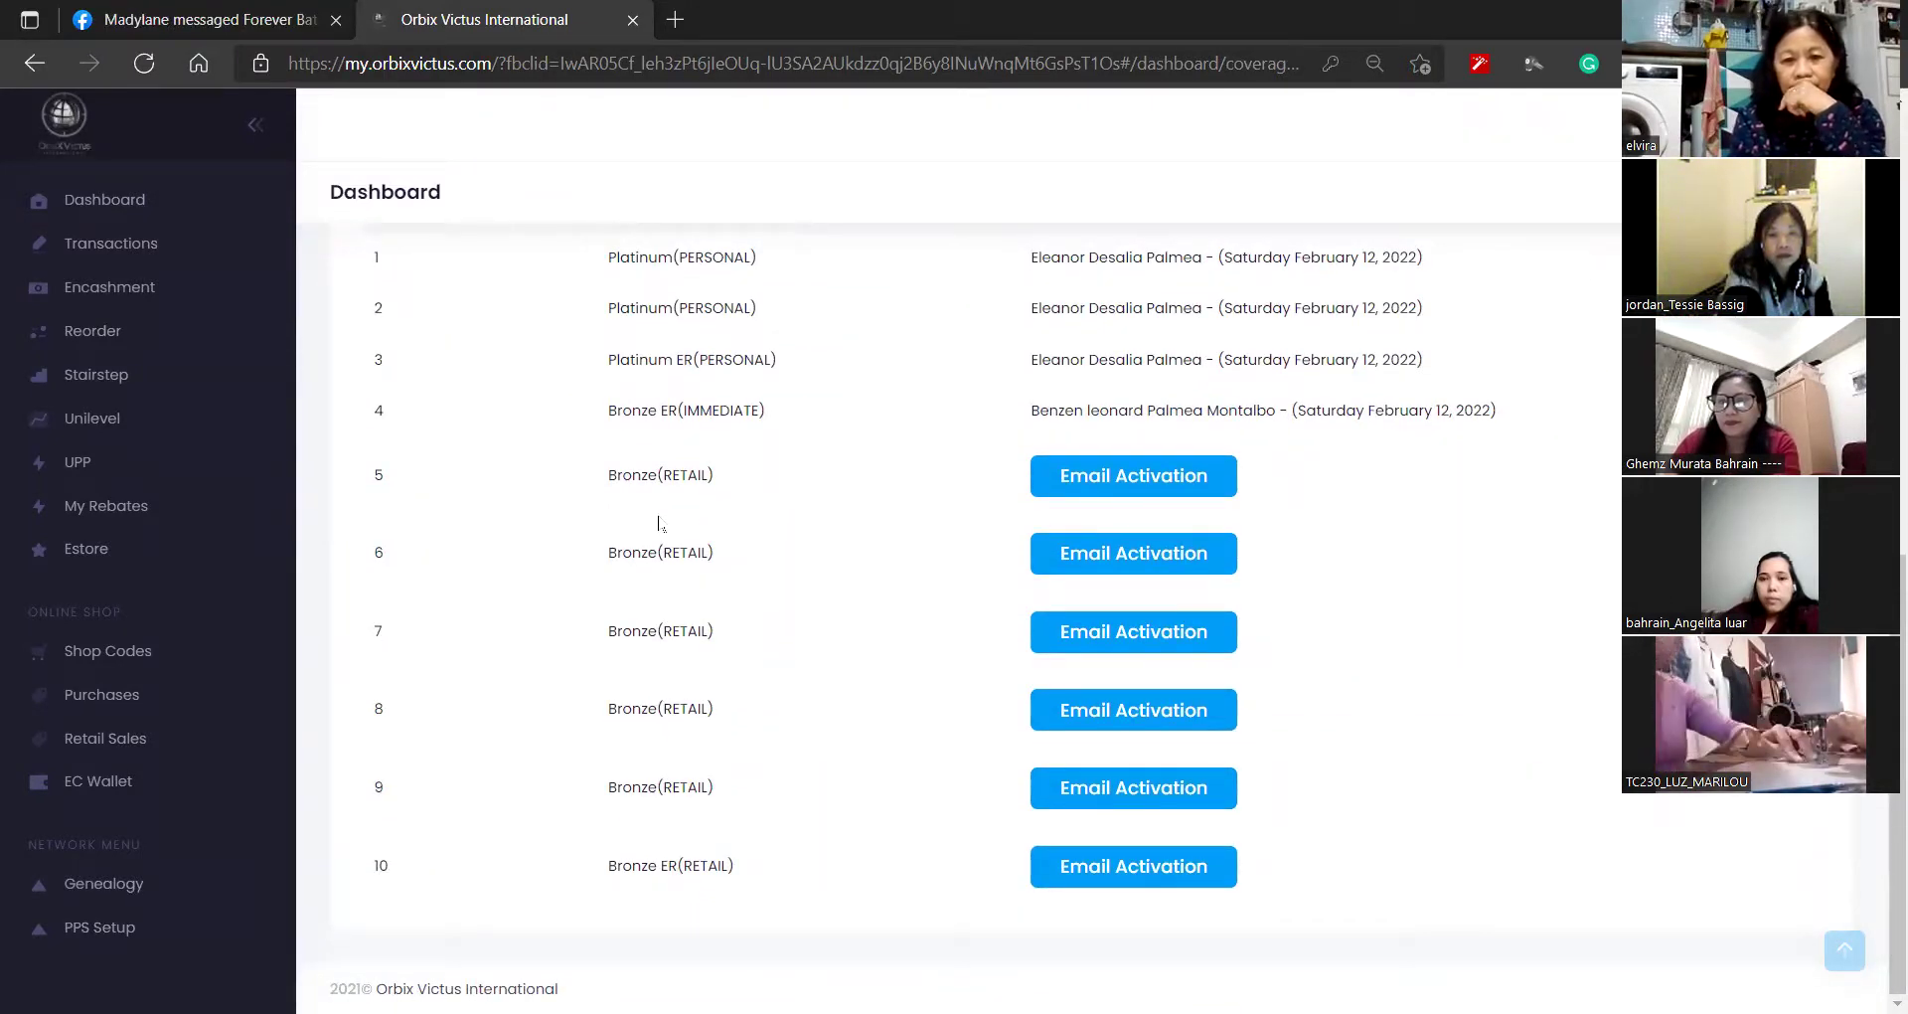
{"action": "scroll", "coordinate": [142, 577], "scroll_direction": "up", "scroll_amount": 4}
{"action": "scroll", "coordinate": [149, 571], "scroll_direction": "down", "scroll_amount": 6}
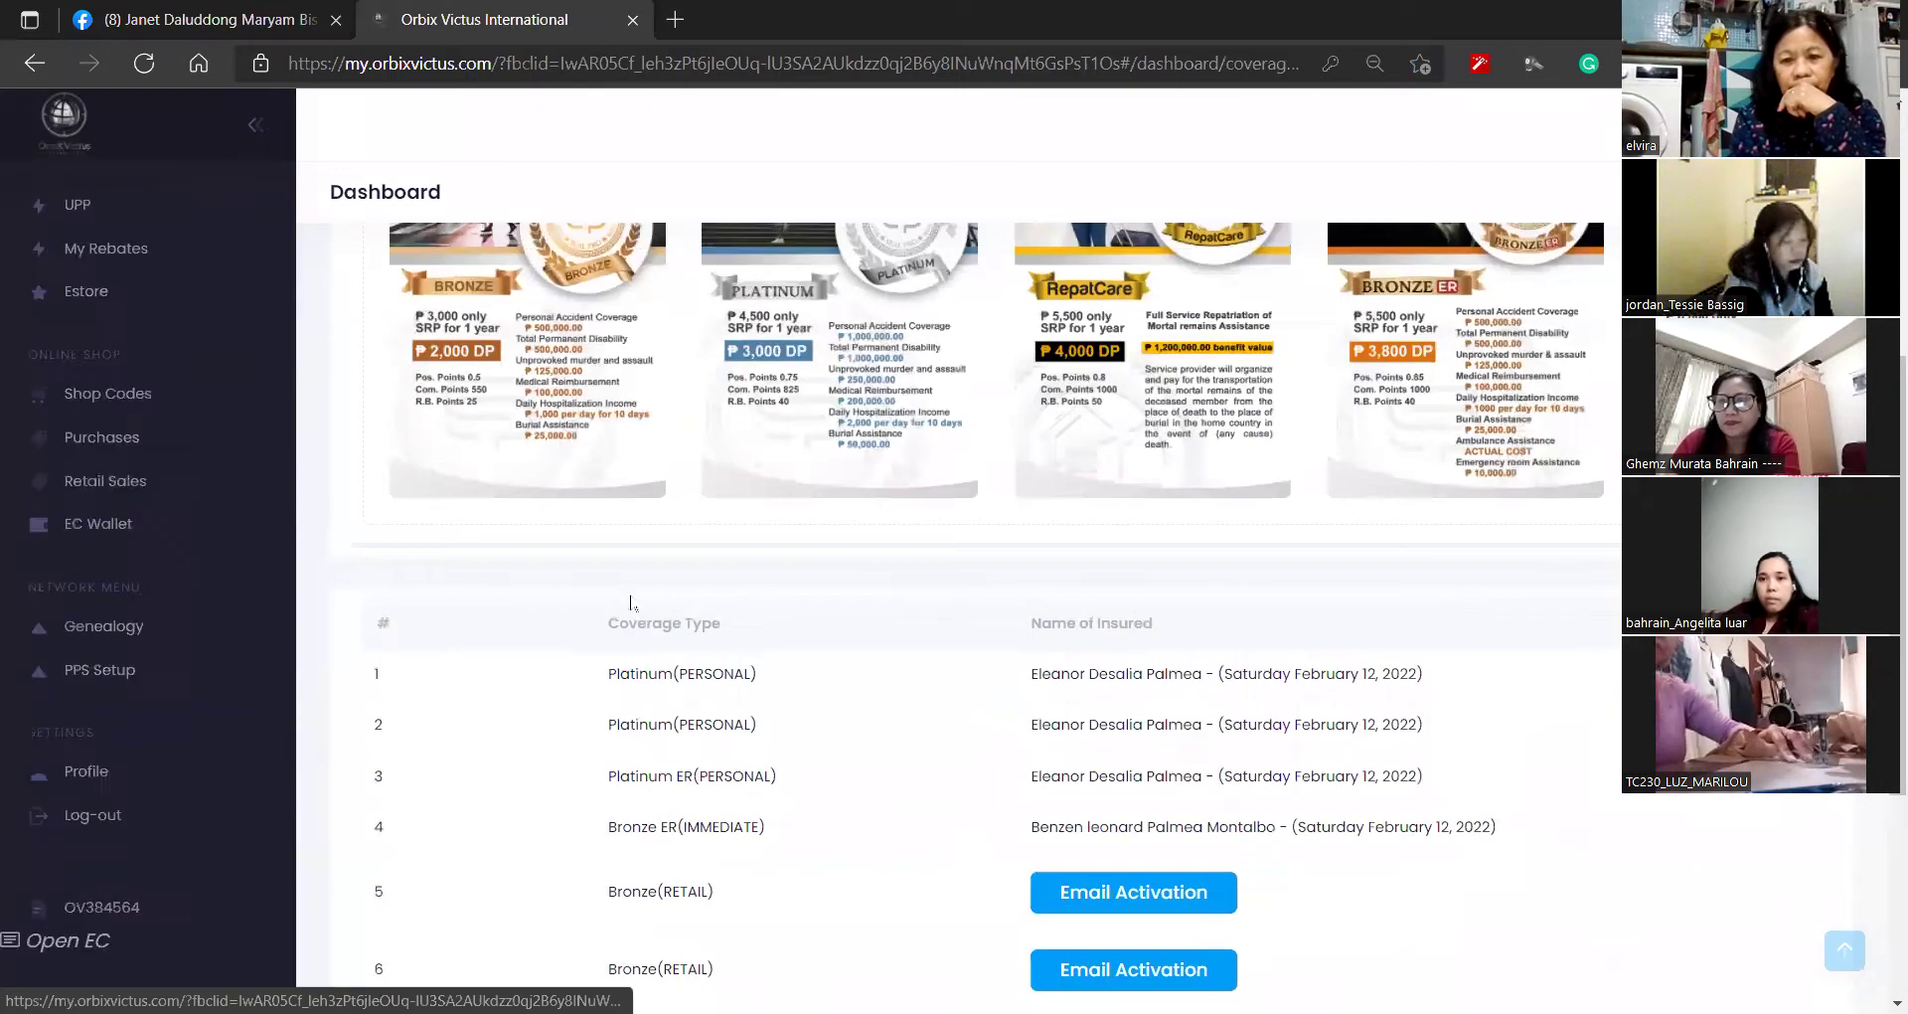
{"action": "scroll", "coordinate": [172, 564], "scroll_direction": "up", "scroll_amount": 3}
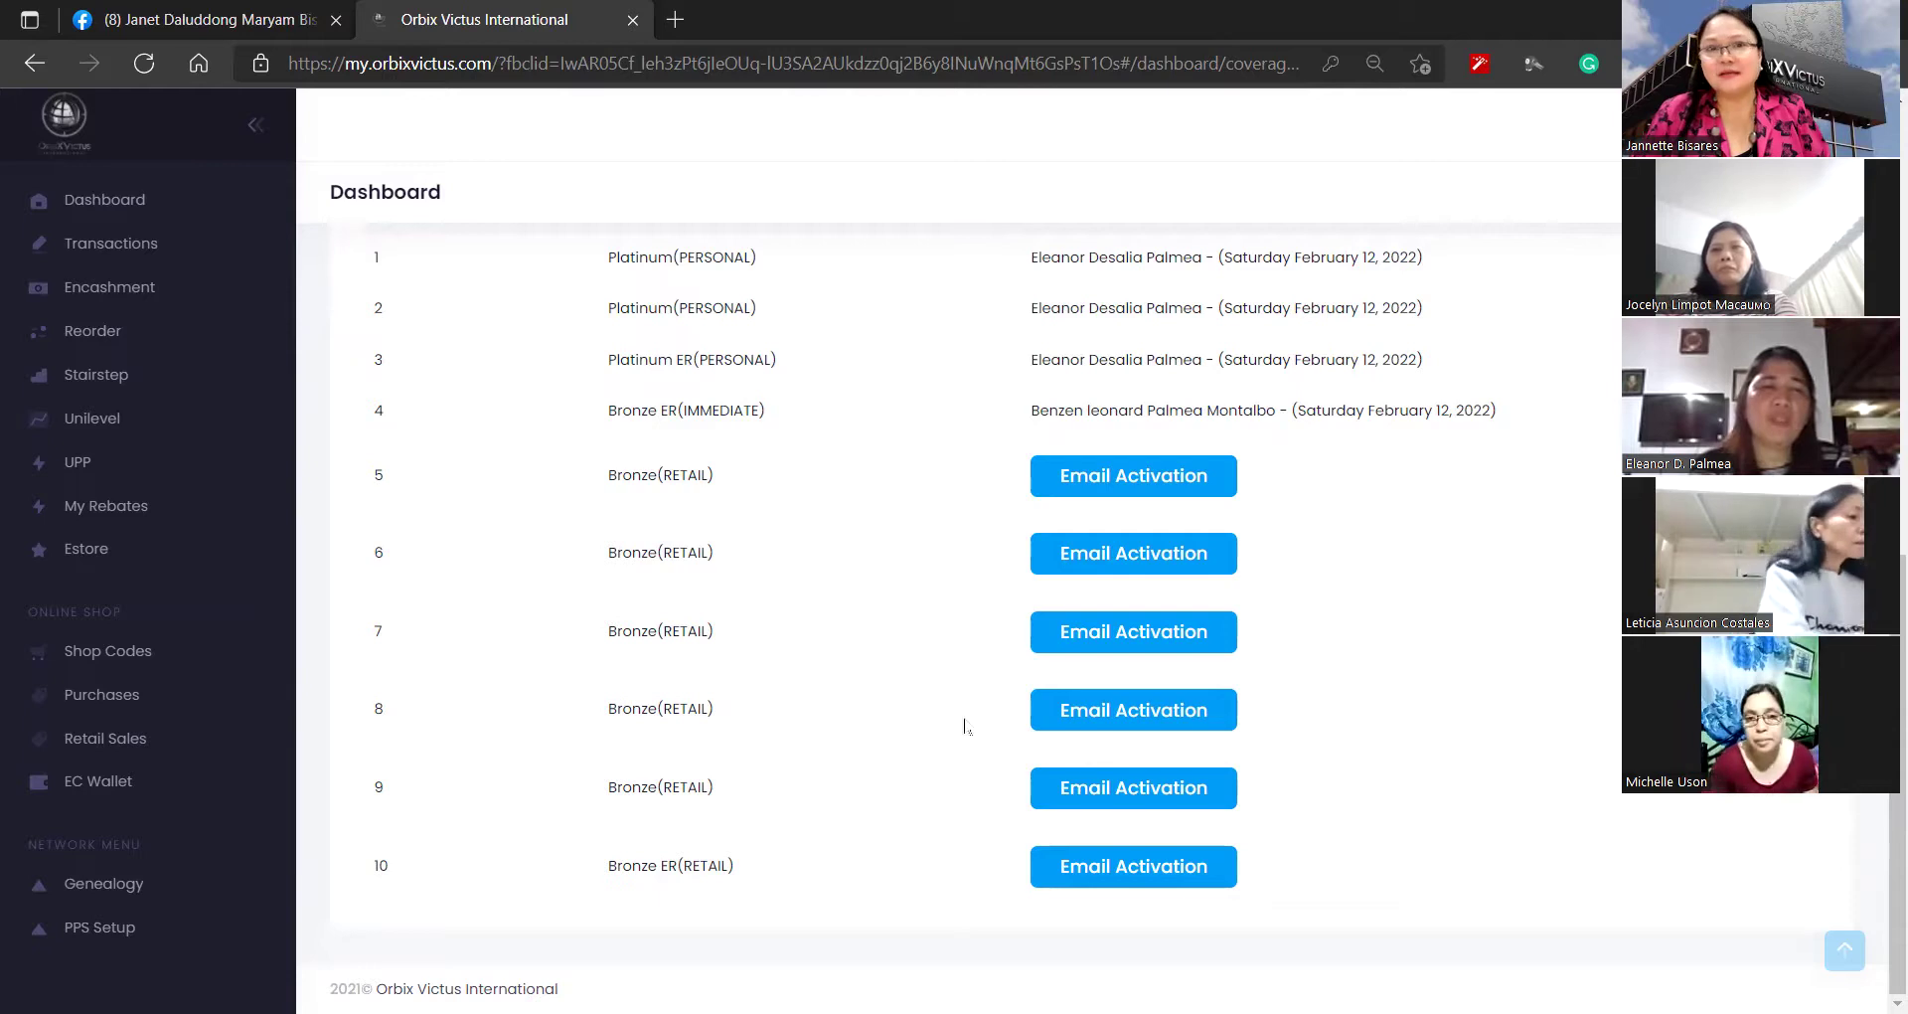
Show the empty Package Points list and bring Settings and Open EC into view in the sidebar.
{"action": "scroll", "coordinate": [418, 646], "scroll_direction": "up", "scroll_amount": 2}
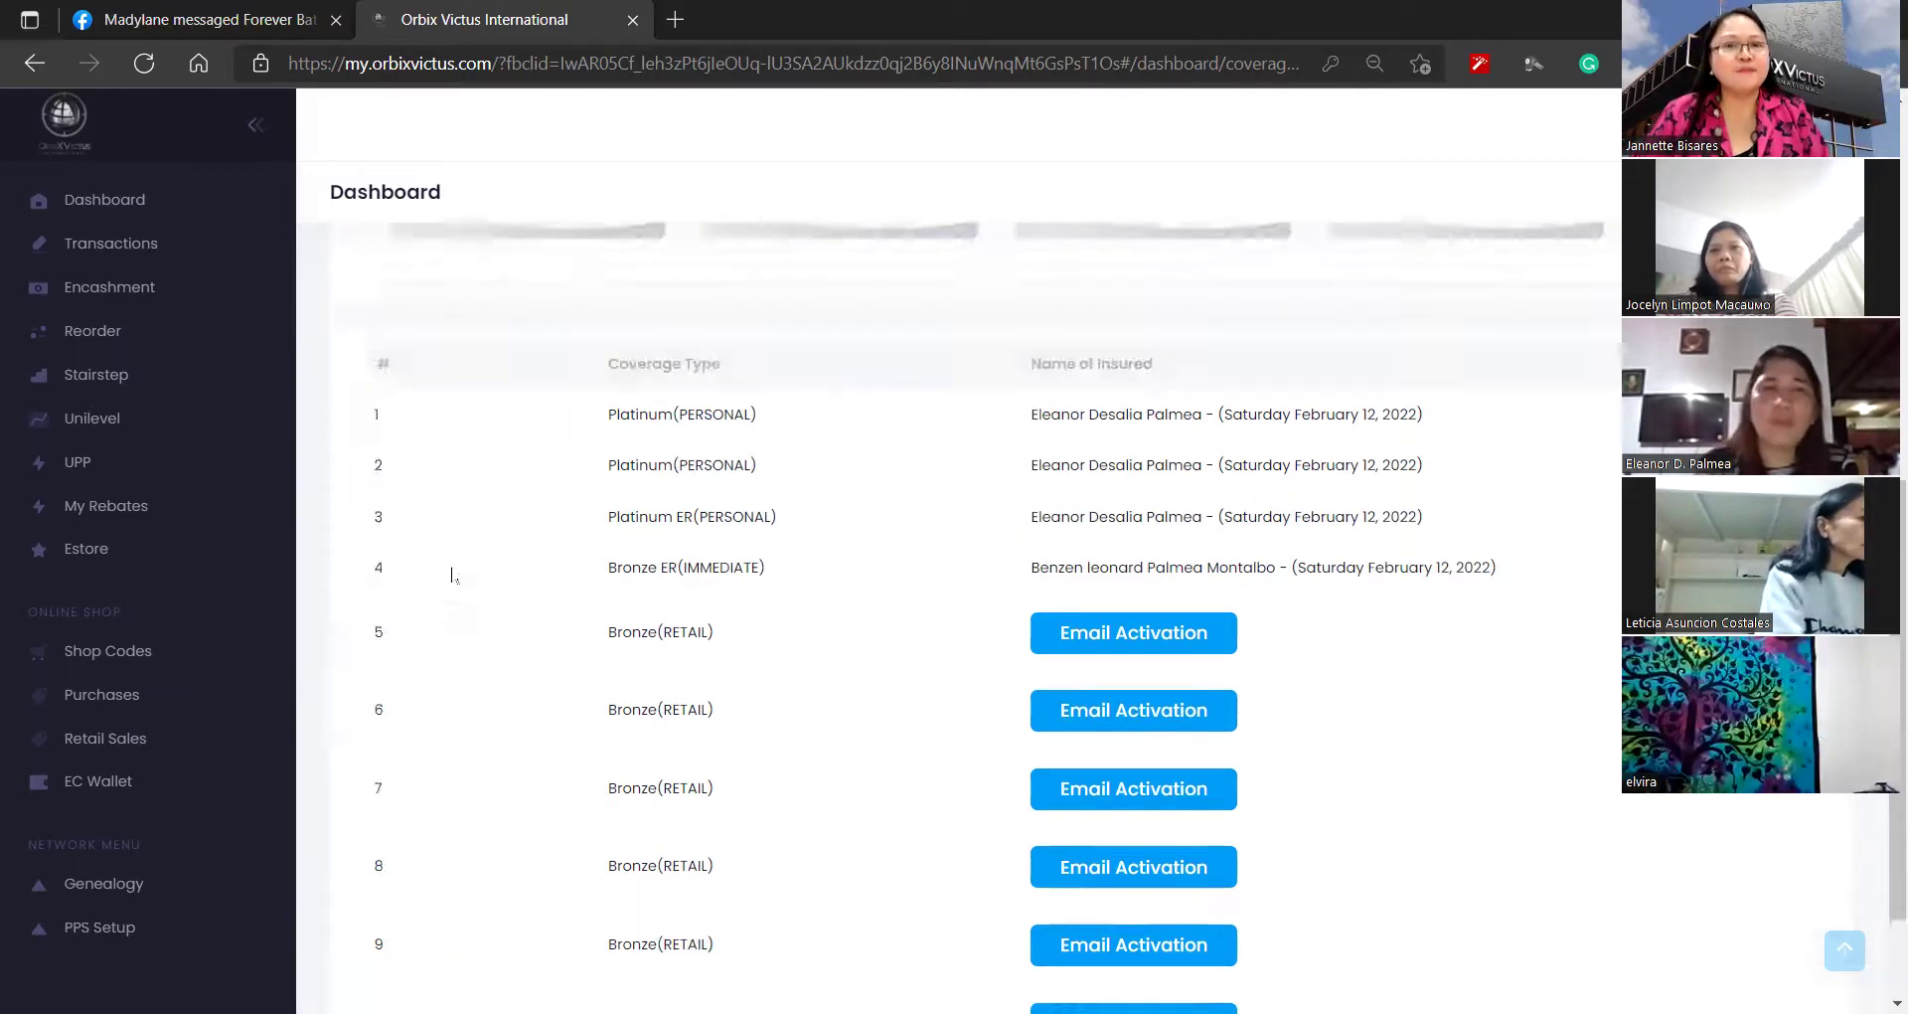
{"action": "scroll", "coordinate": [453, 575], "scroll_direction": "up", "scroll_amount": 5}
{"action": "left_click", "coordinate": [767, 417]}
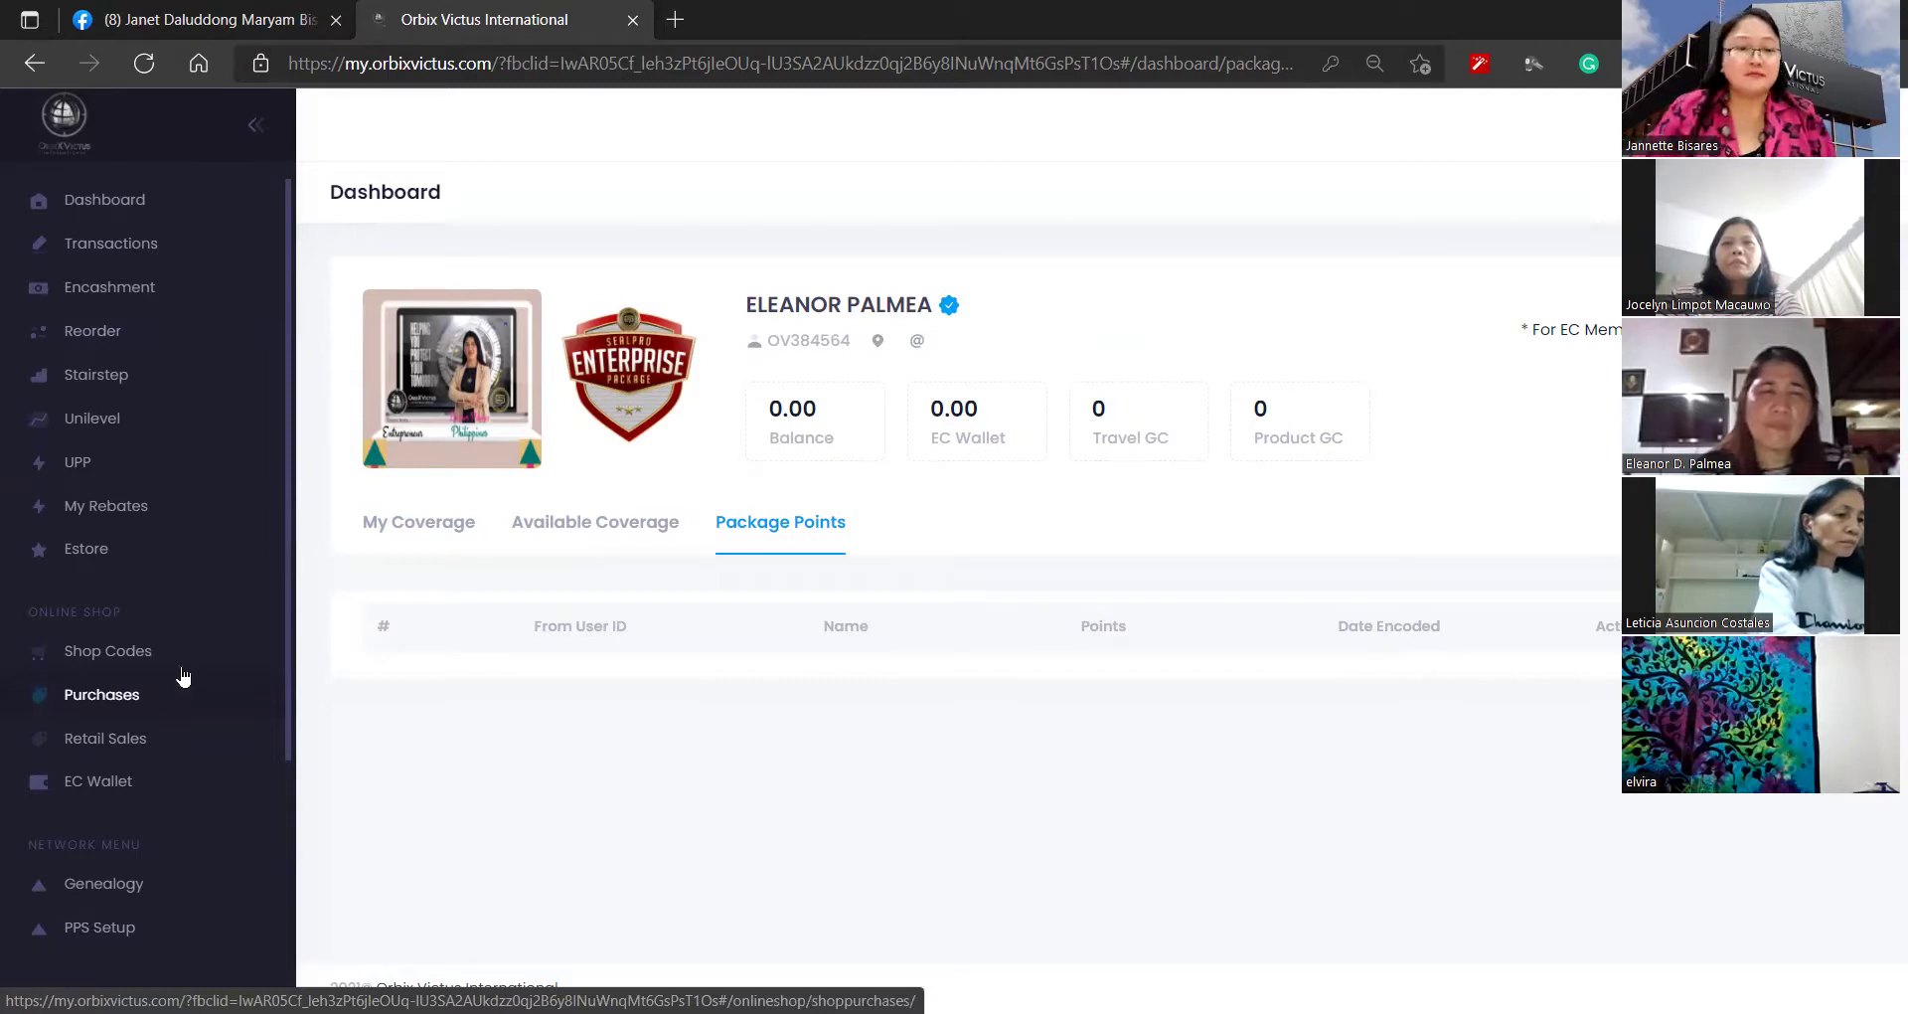
{"action": "scroll", "coordinate": [177, 631], "scroll_direction": "down", "scroll_amount": 3}
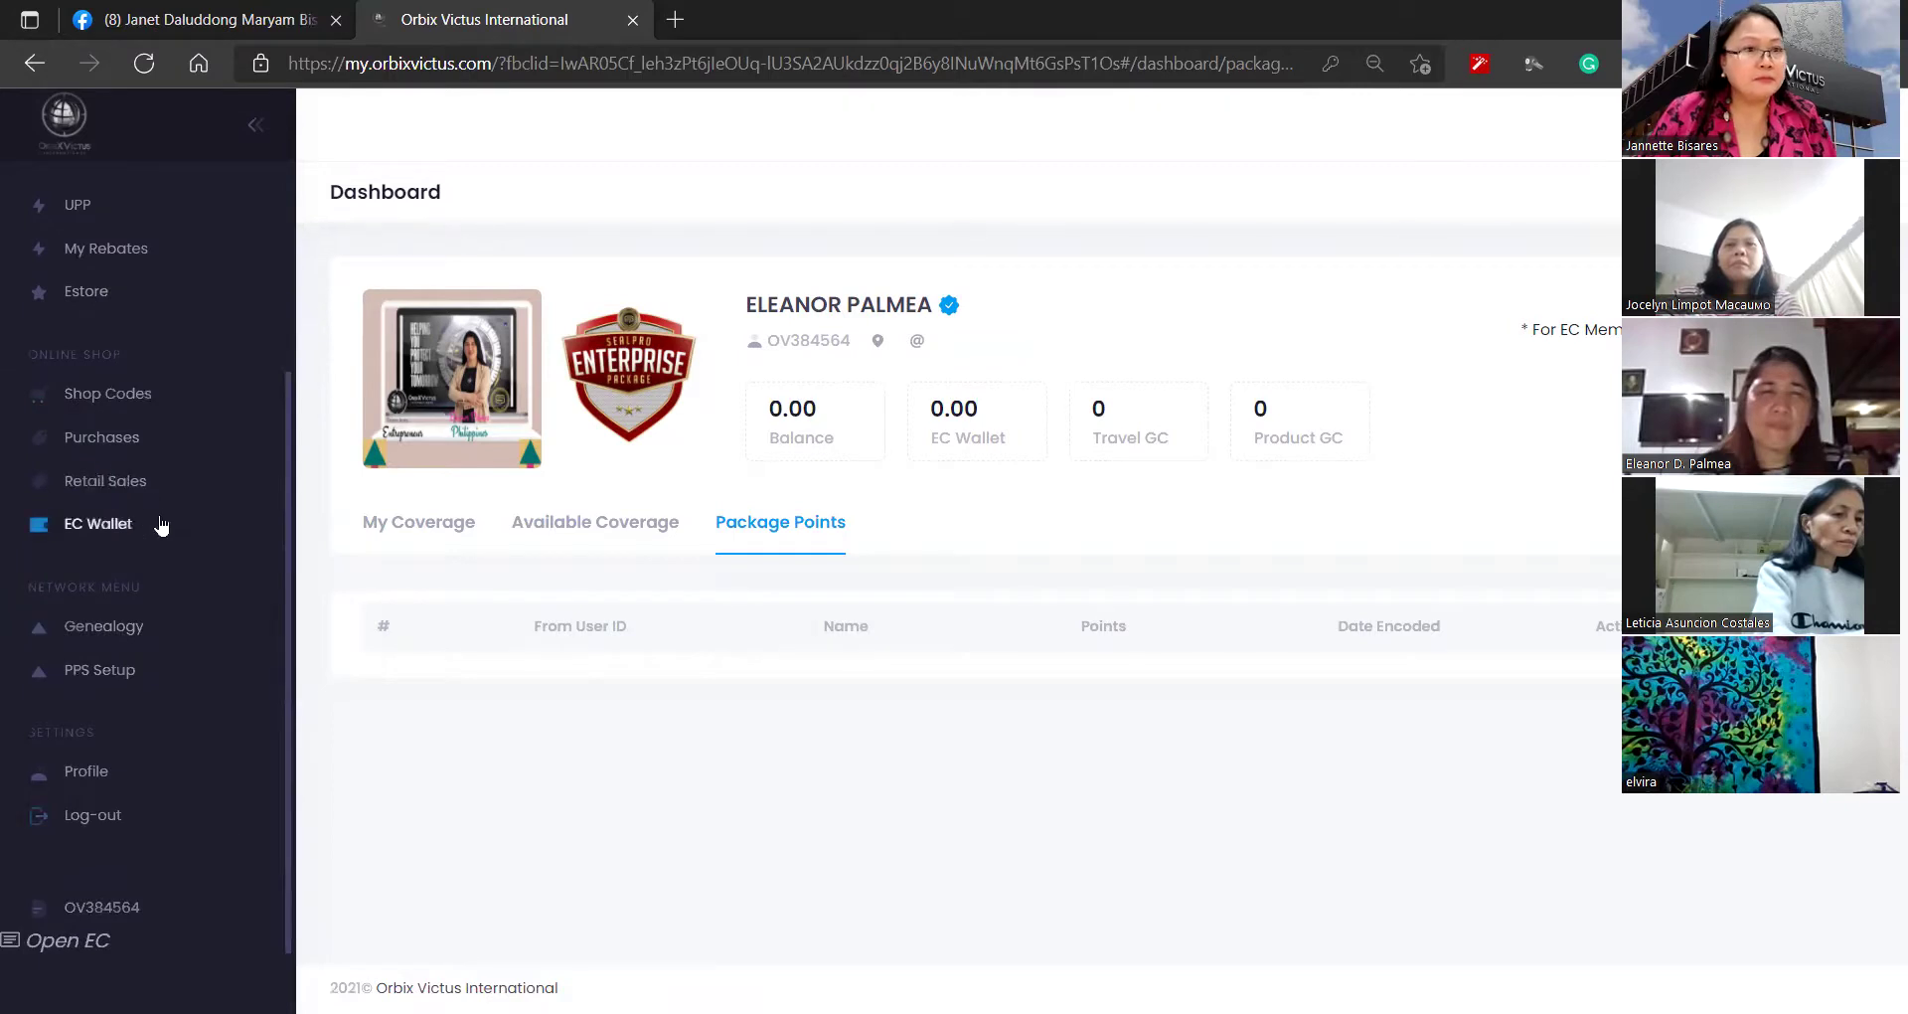
{"action": "scroll", "coordinate": [189, 519], "scroll_direction": "up", "scroll_amount": 3}
{"action": "scroll", "coordinate": [214, 542], "scroll_direction": "down", "scroll_amount": 3}
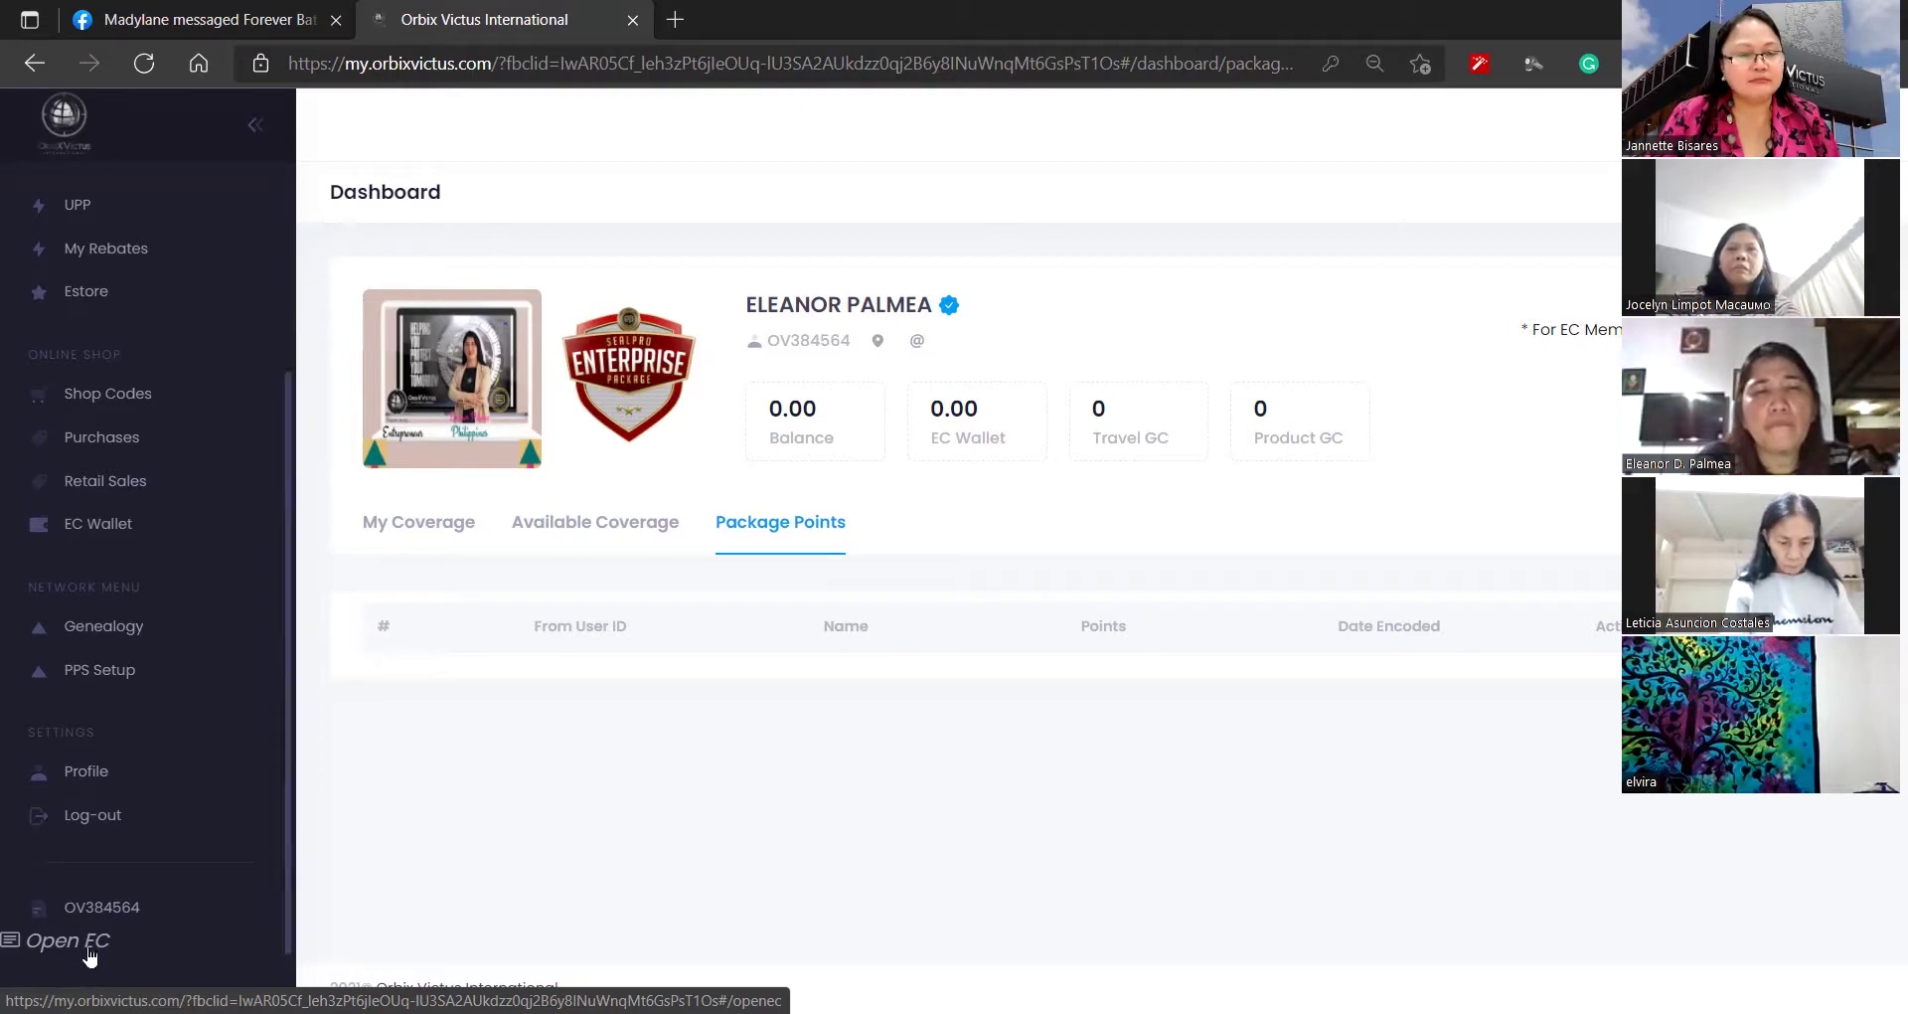
Launch Empowered Consumerism in a new tab from the Open EC sidebar link.
{"action": "left_click", "coordinate": [88, 949]}
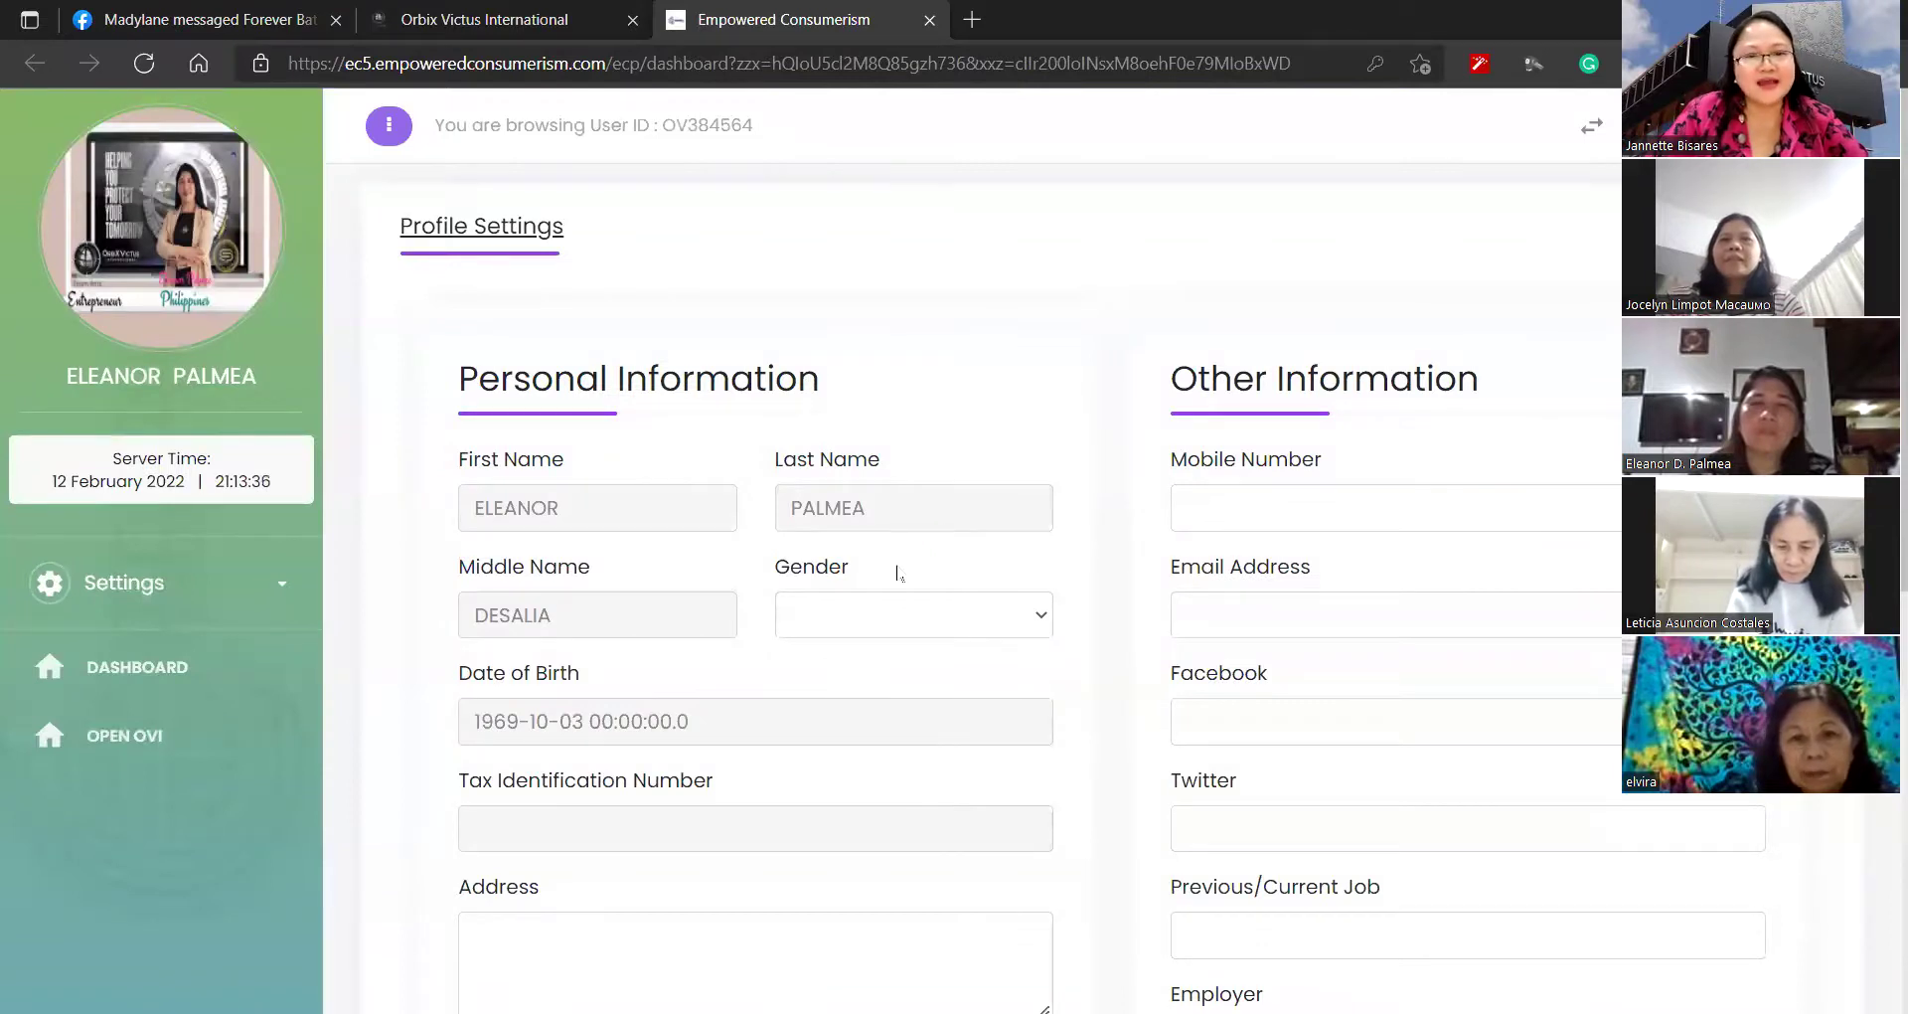
Enter the member's mobile number in the Mobile Number field under Other Information.
{"action": "scroll", "coordinate": [970, 587], "scroll_direction": "down", "scroll_amount": 1}
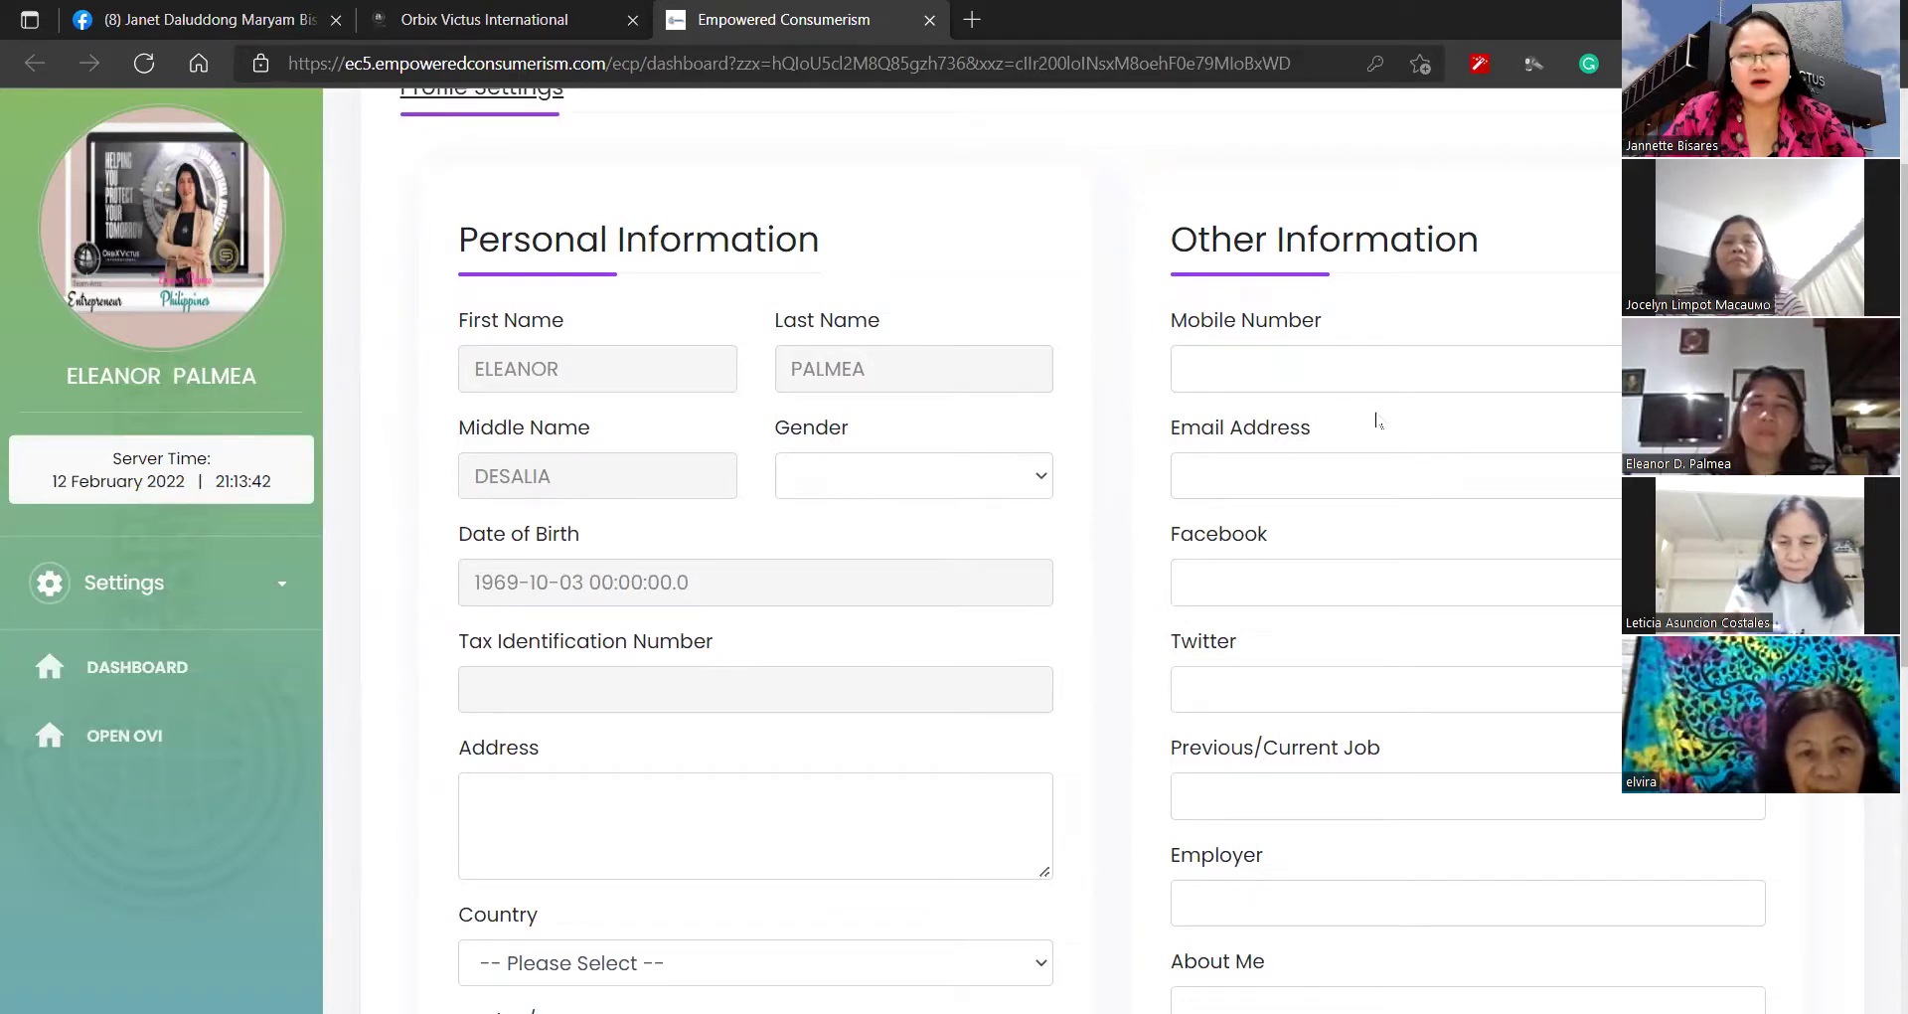
{"action": "scroll", "coordinate": [1528, 459], "scroll_direction": "down", "scroll_amount": 2}
{"action": "scroll", "coordinate": [1524, 455], "scroll_direction": "up", "scroll_amount": 2}
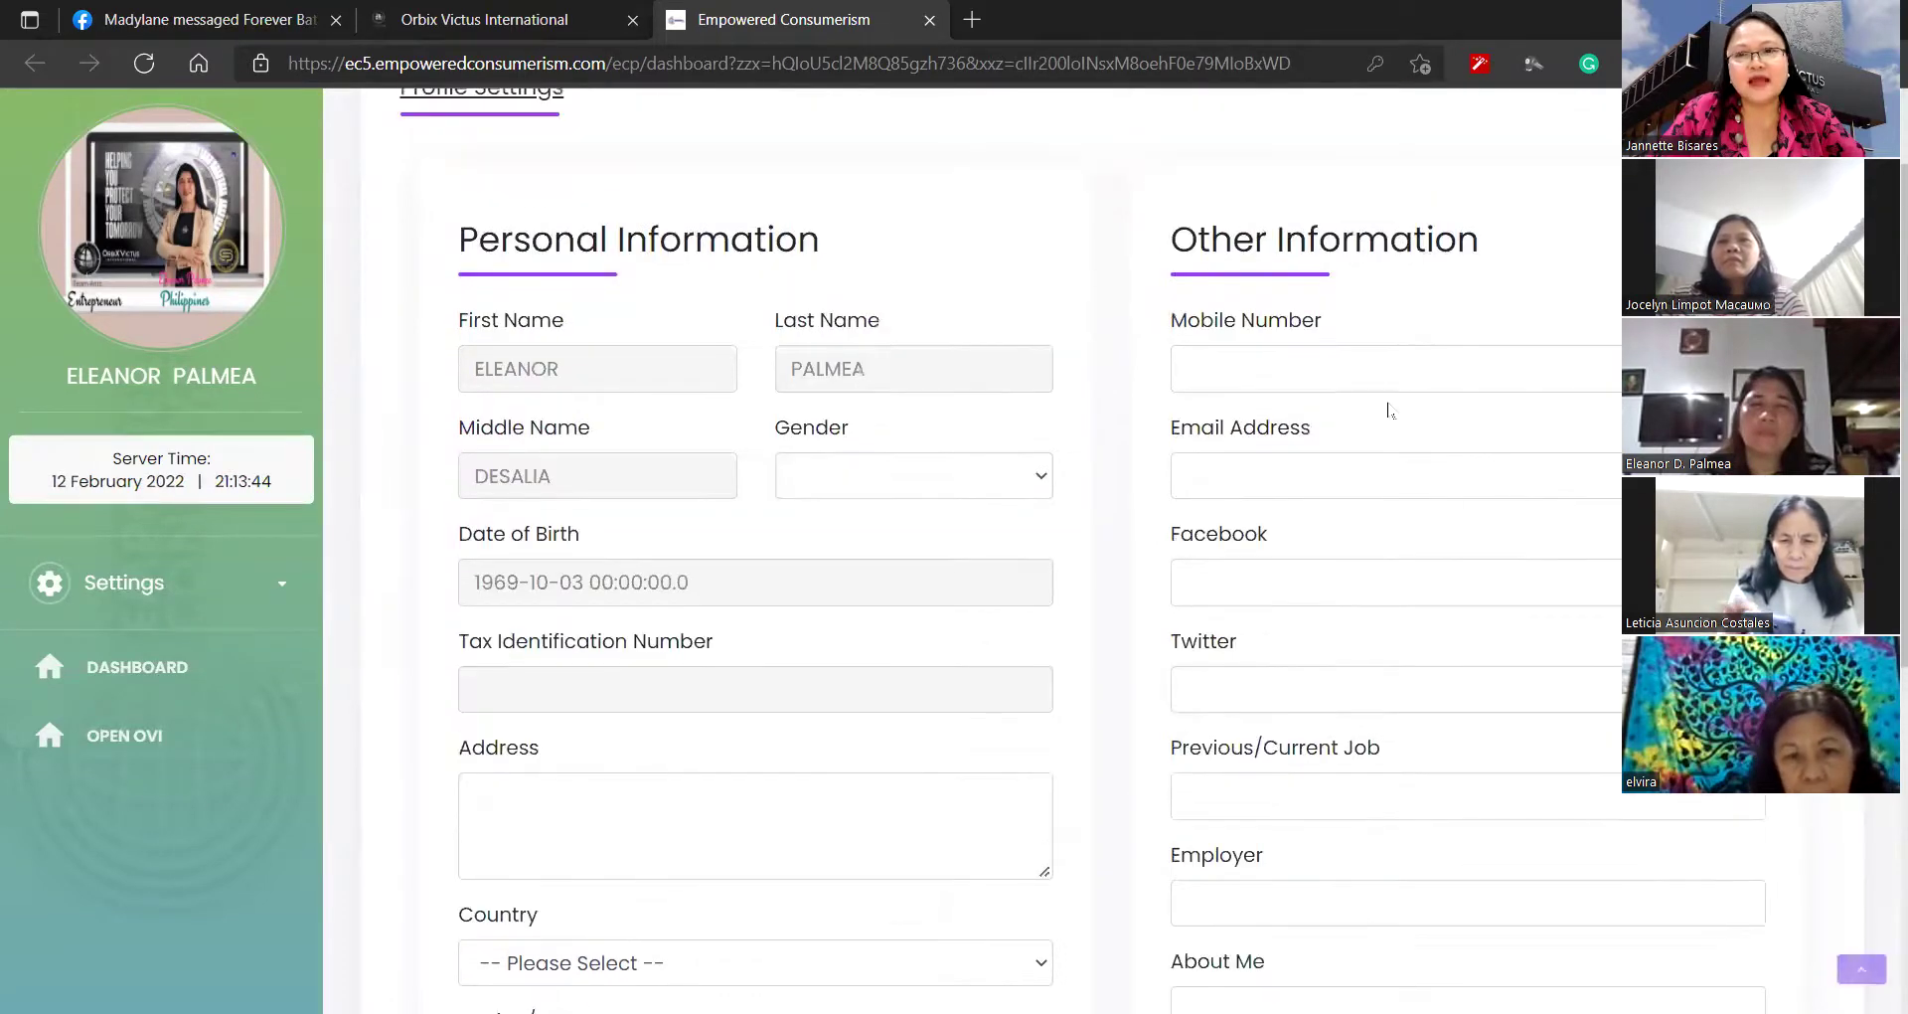
{"action": "left_click", "coordinate": [1330, 370]}
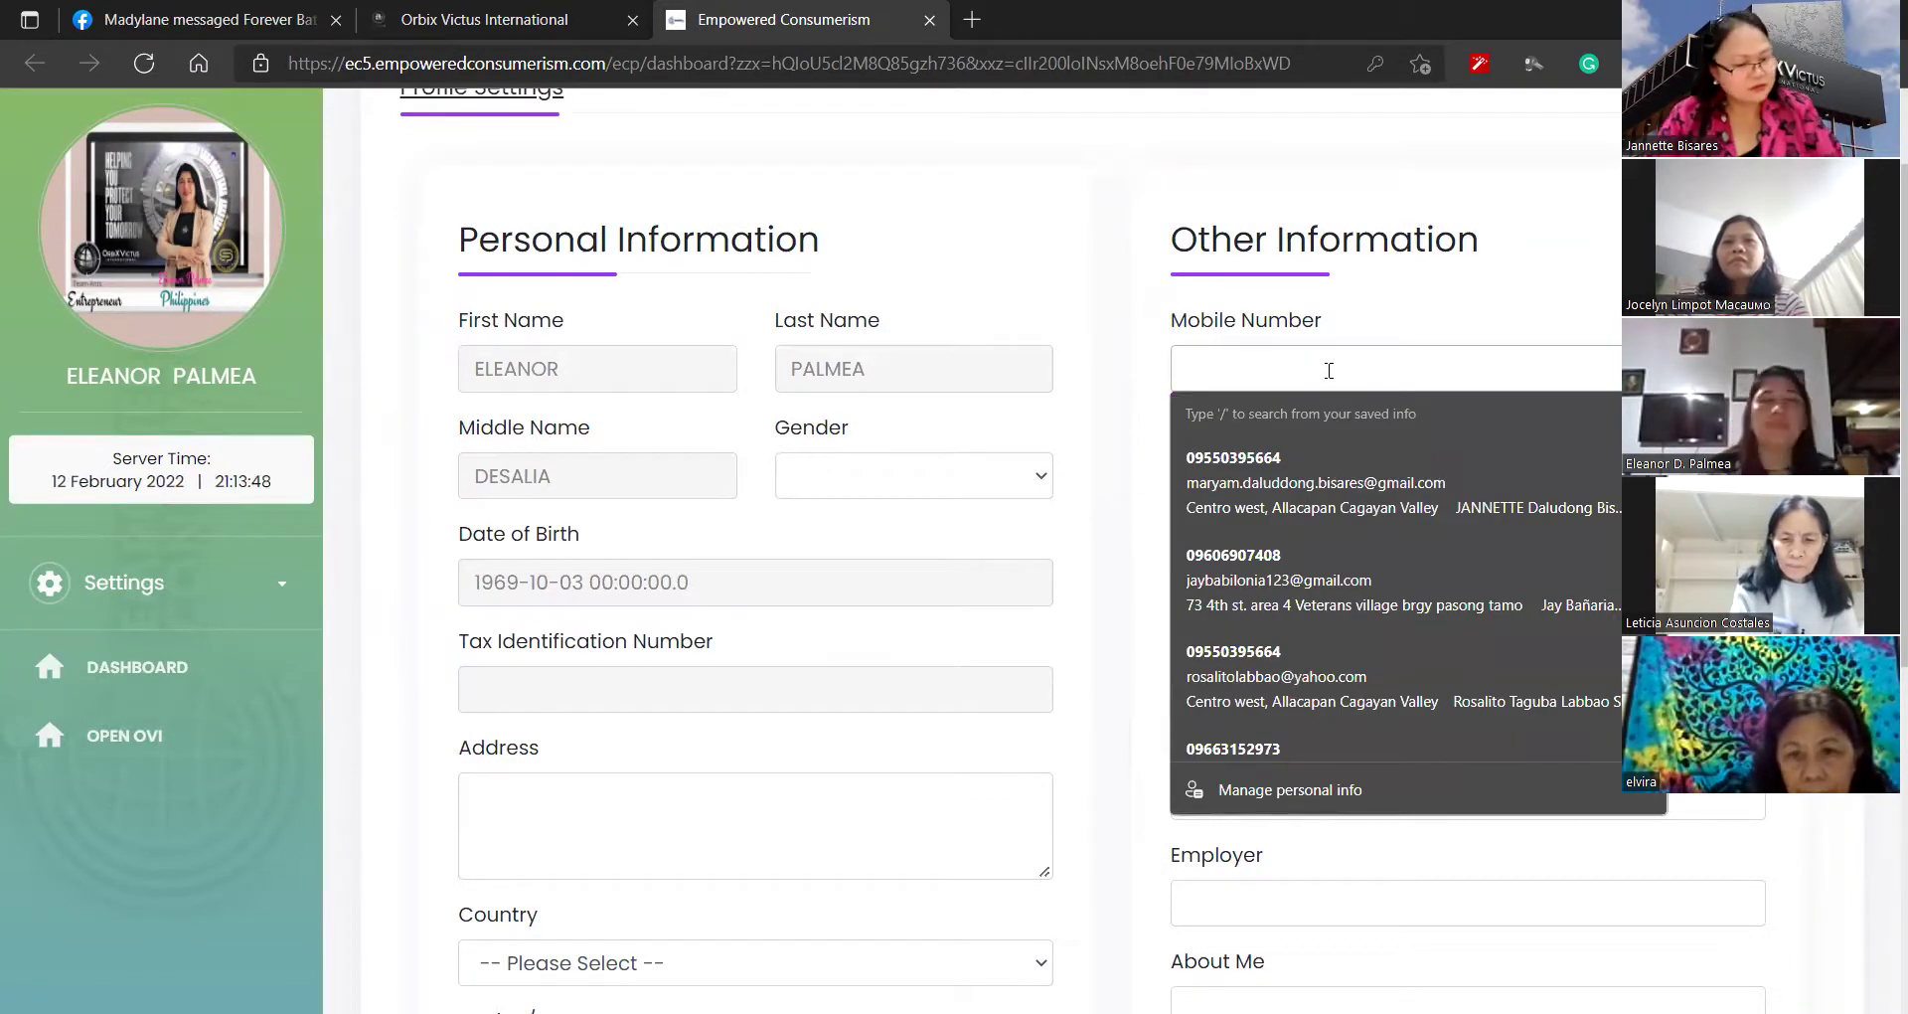
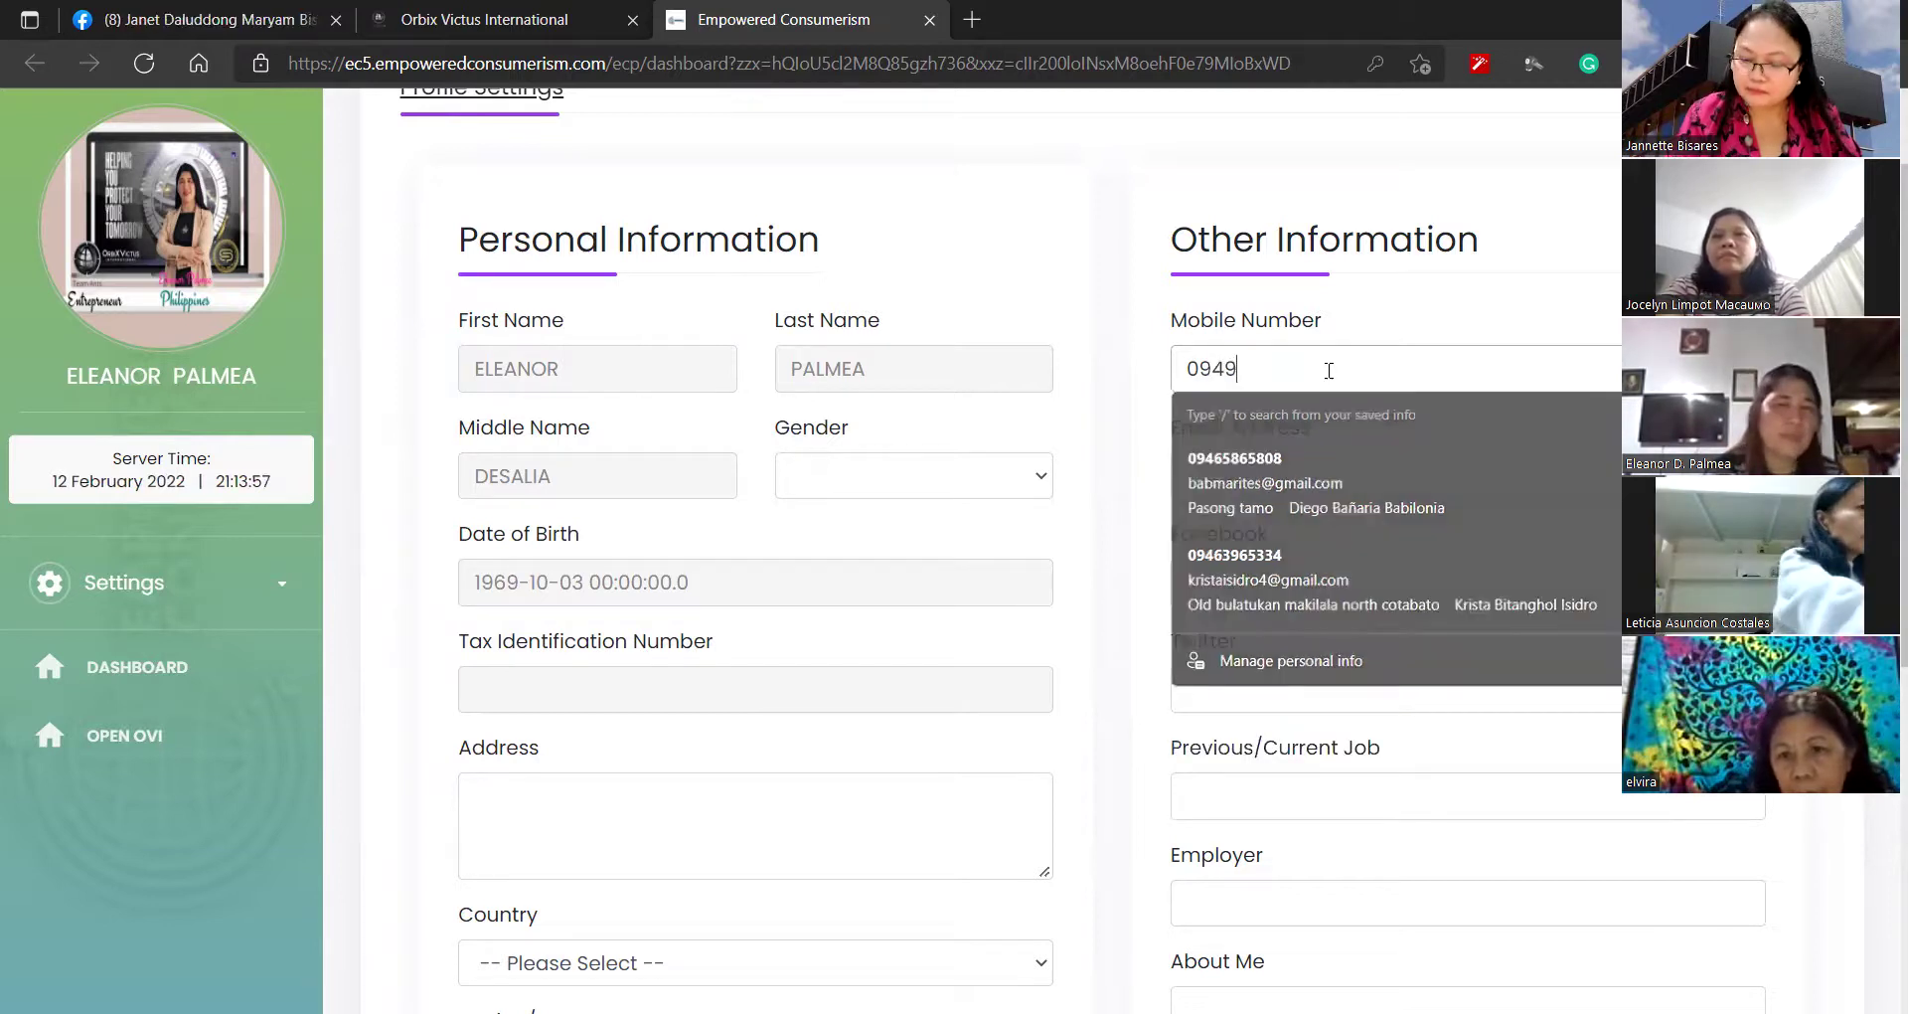
{"action": "key", "text": "Escape"}
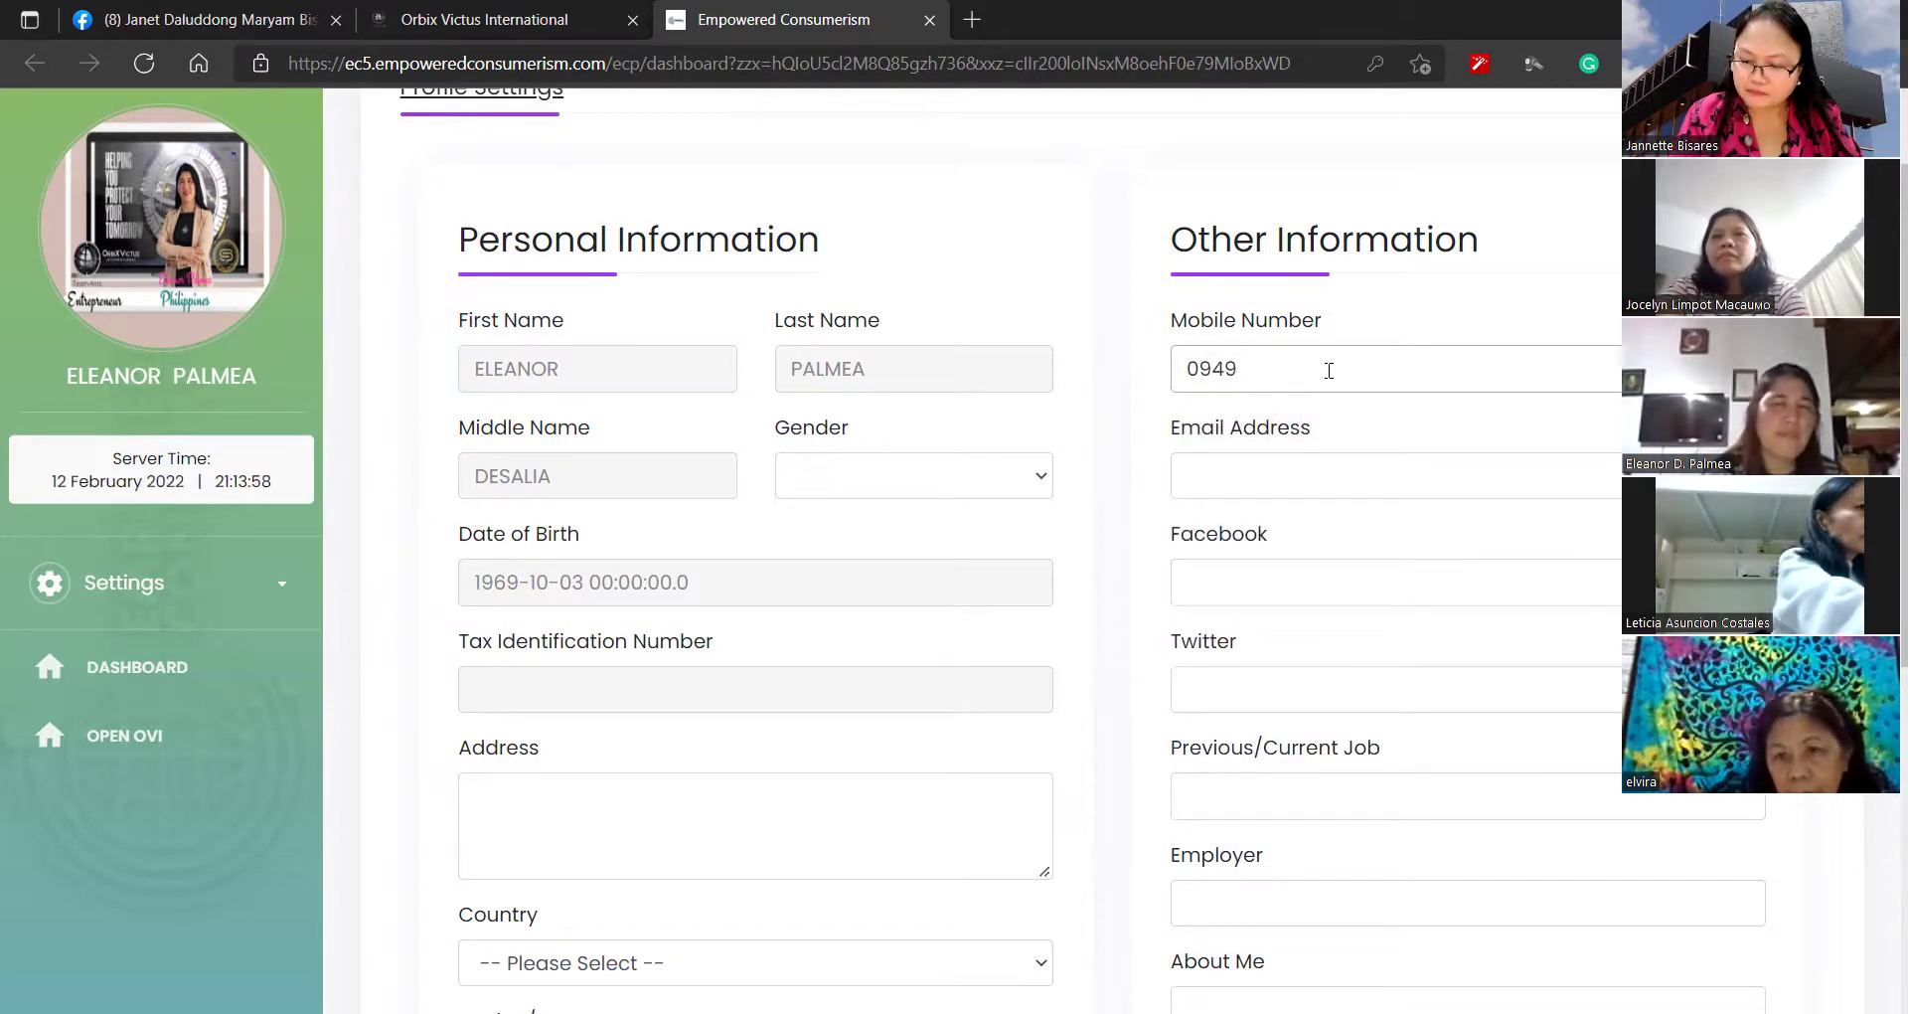
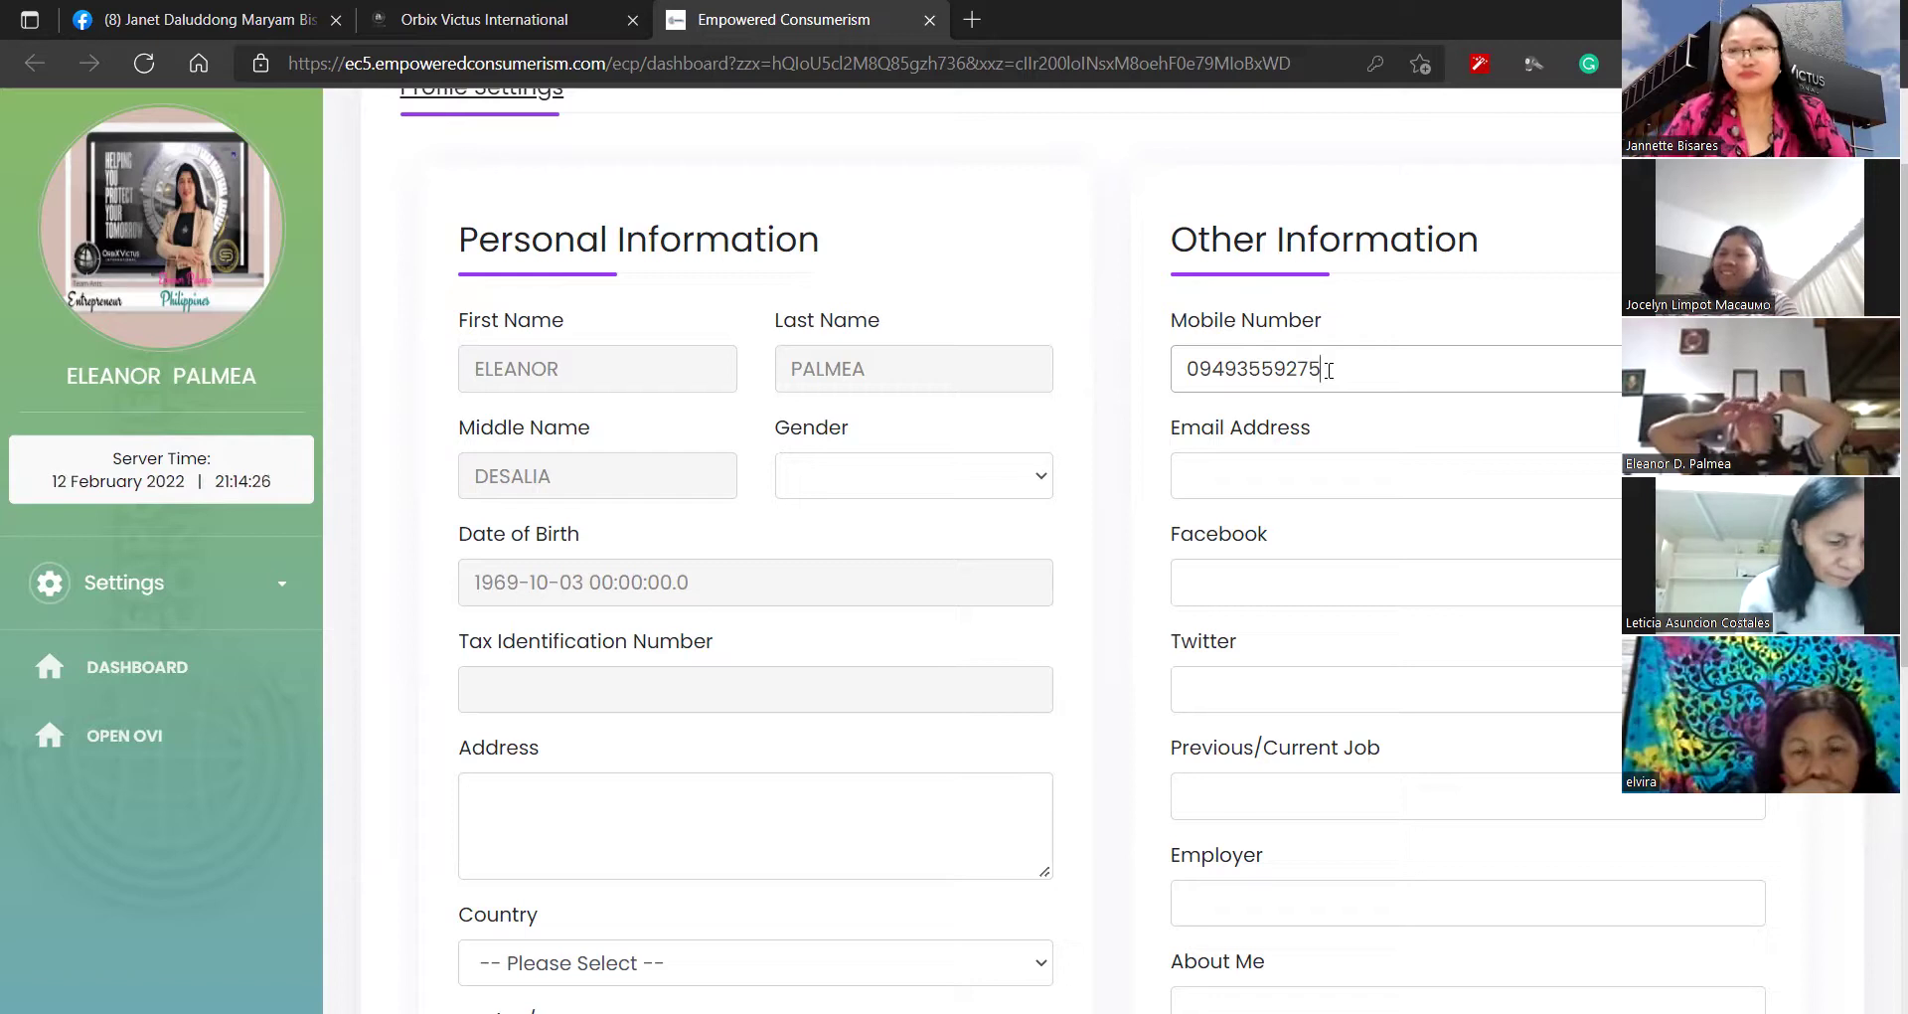
Type the member's home address into the Email Address field, ignoring autofill suggestions.
{"action": "left_click", "coordinate": [1243, 480]}
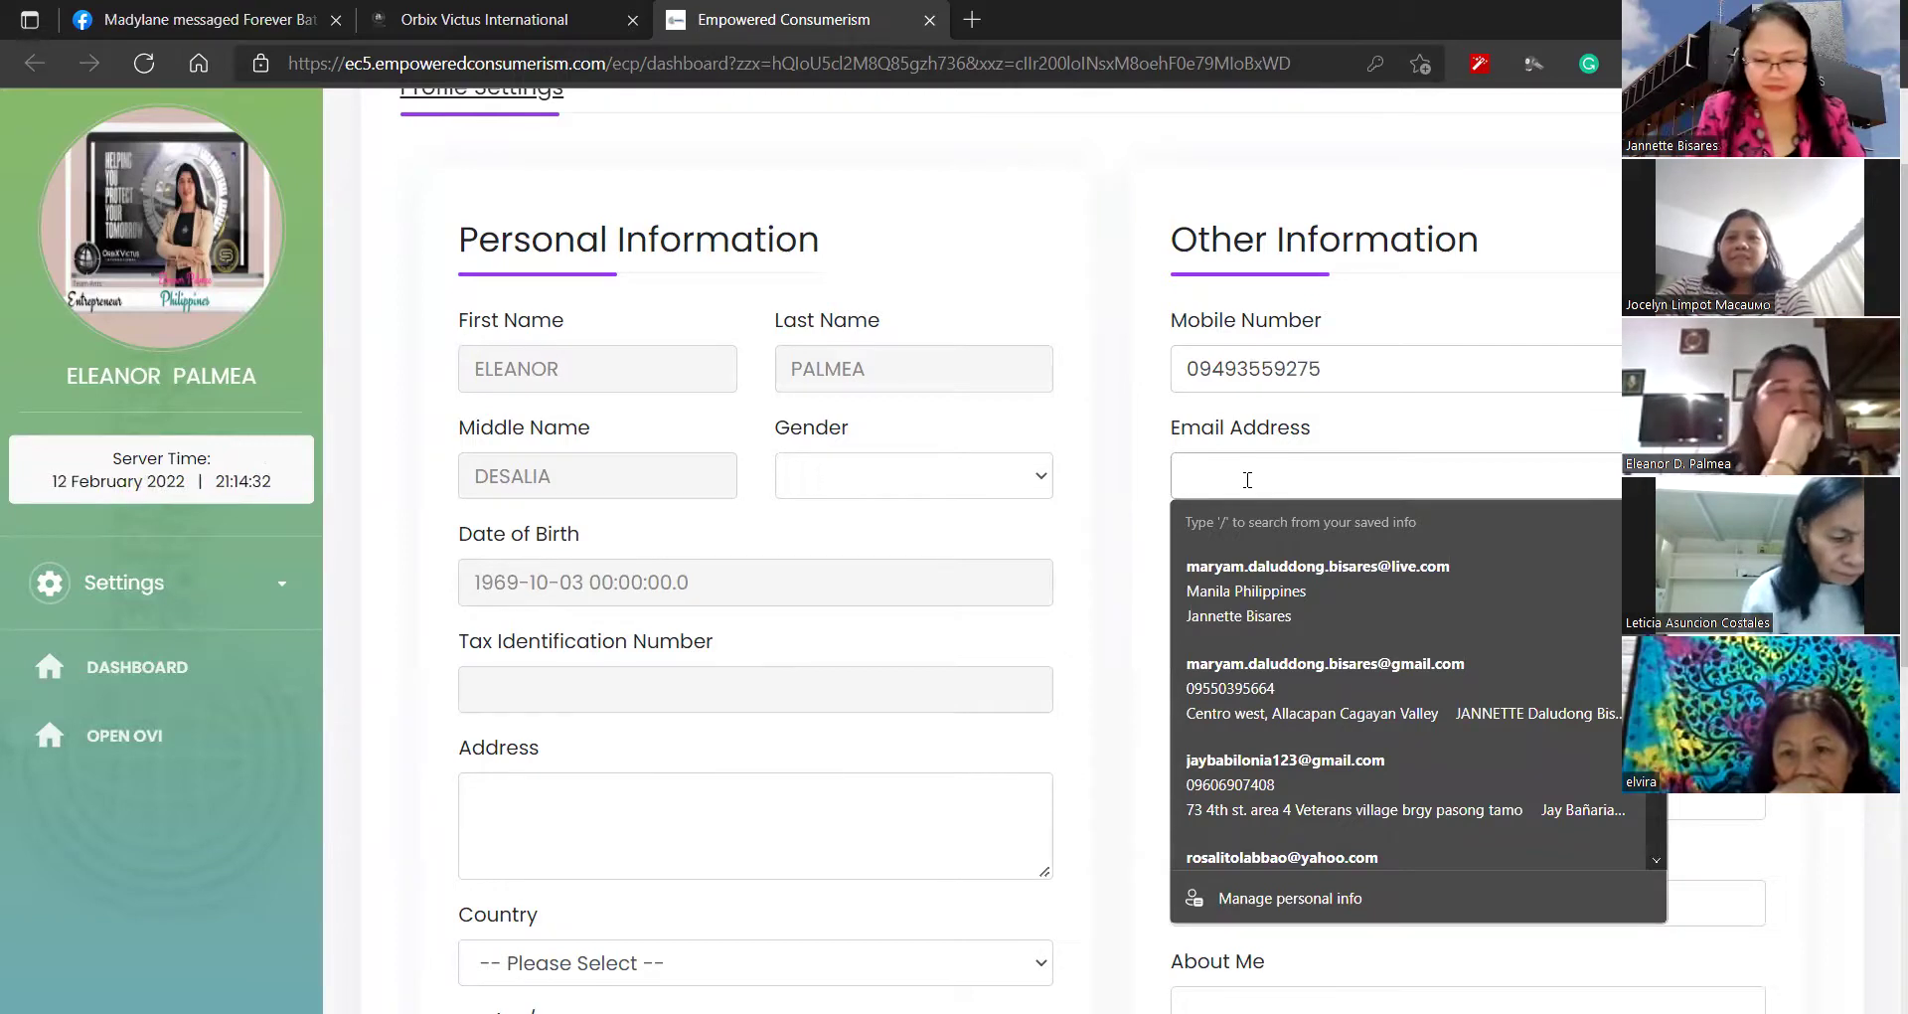
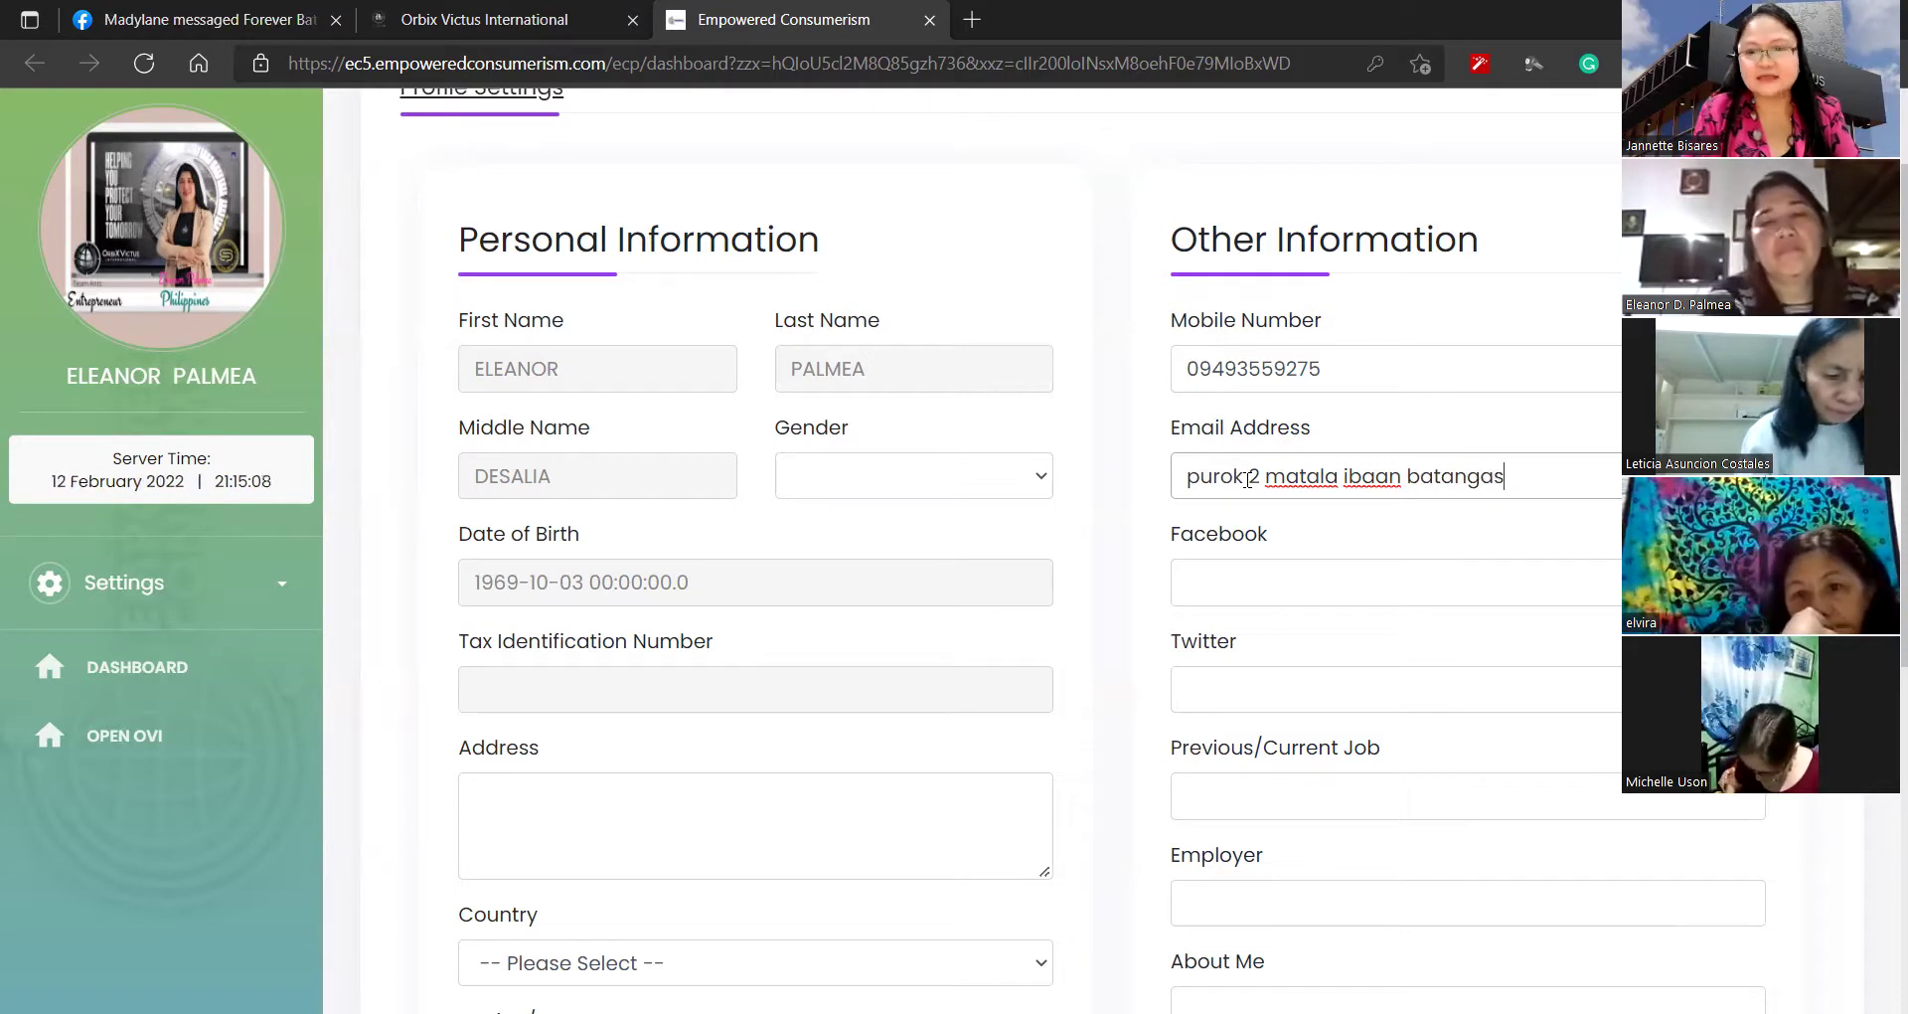
Enter the member's Gmail address in the Facebook field, correcting a mistyped letter.
{"action": "left_click", "coordinate": [1307, 585]}
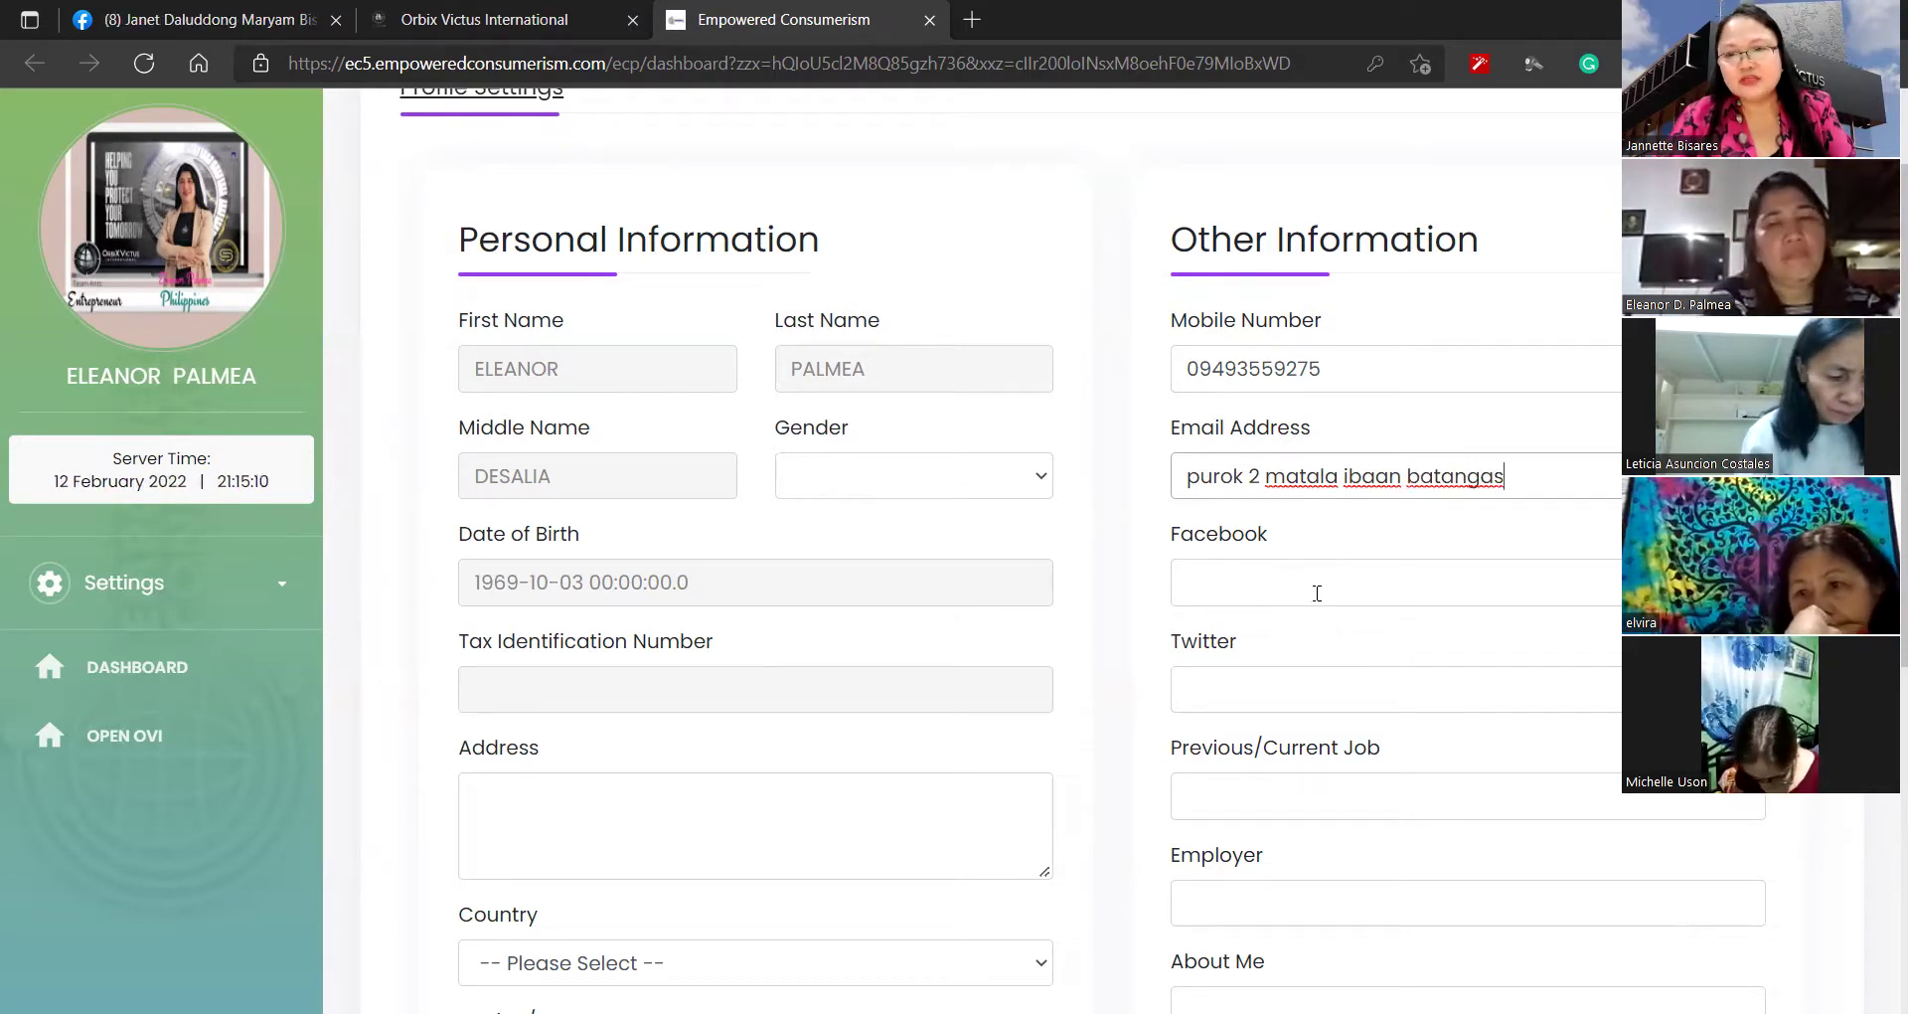
{"action": "left_click", "coordinate": [1303, 581]}
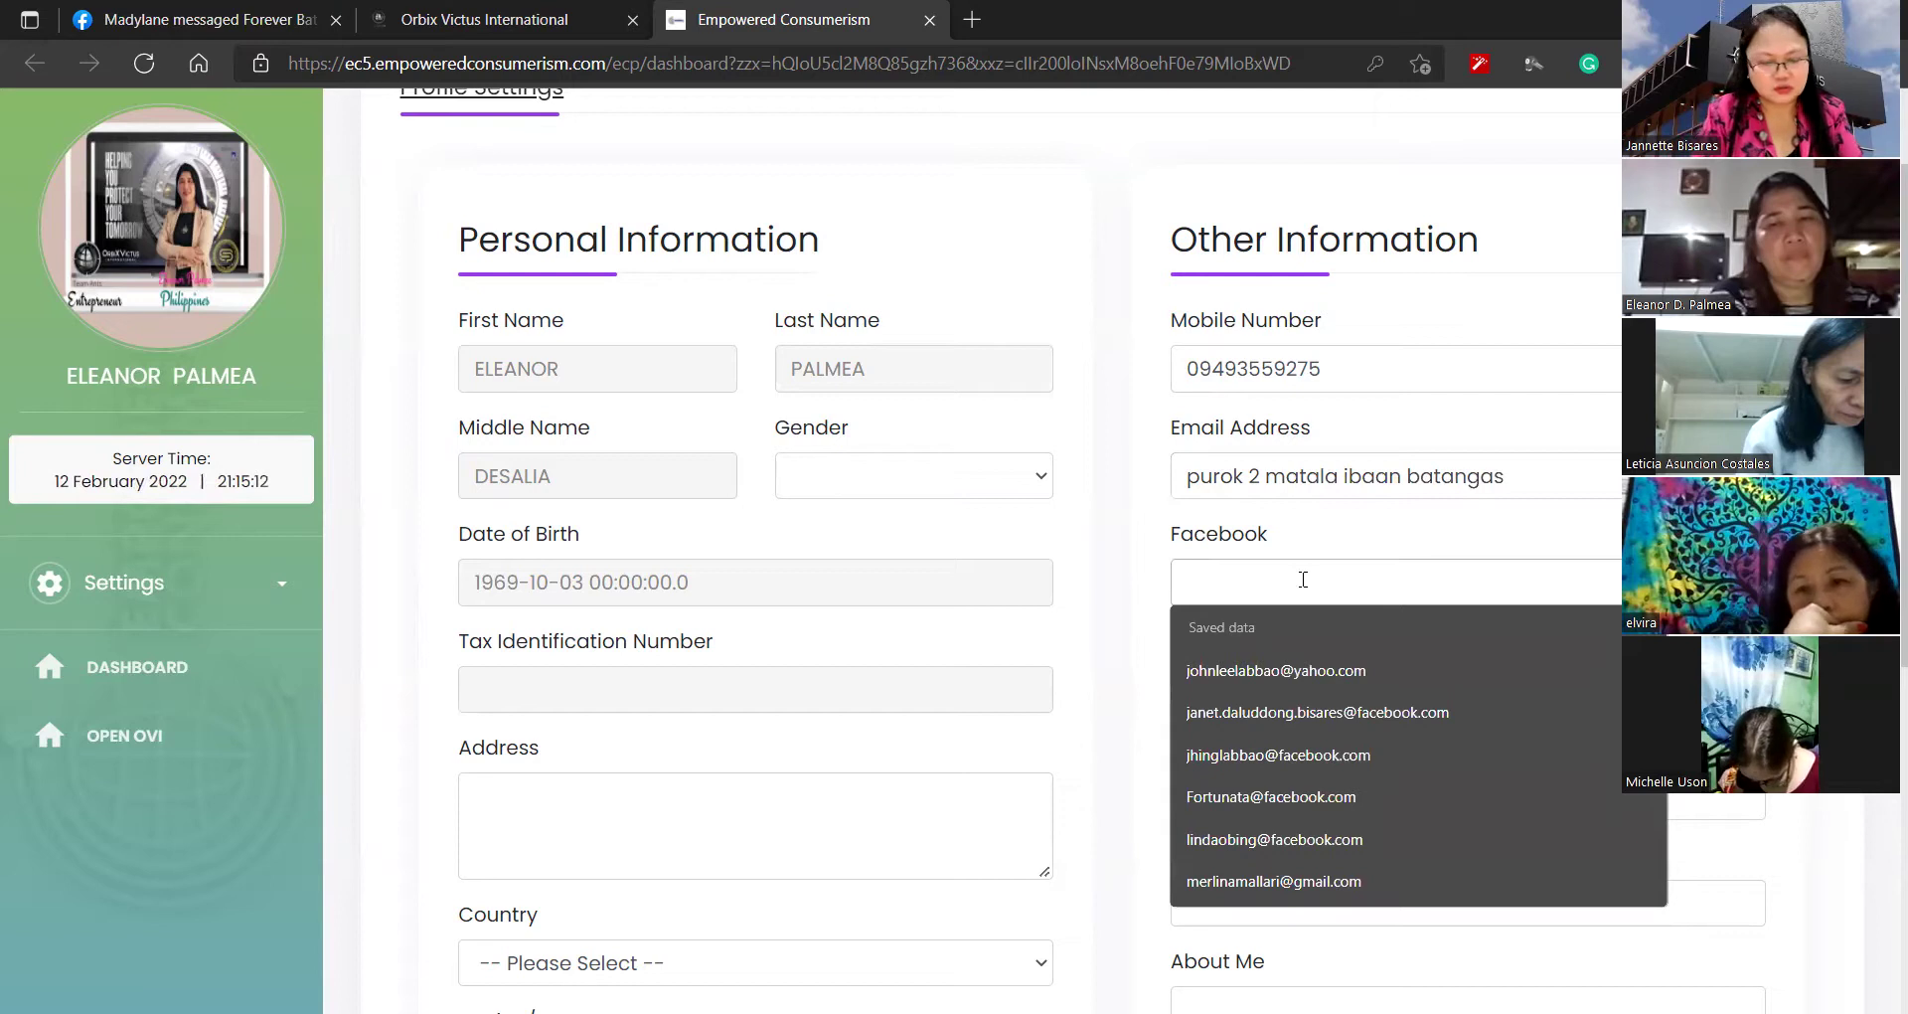
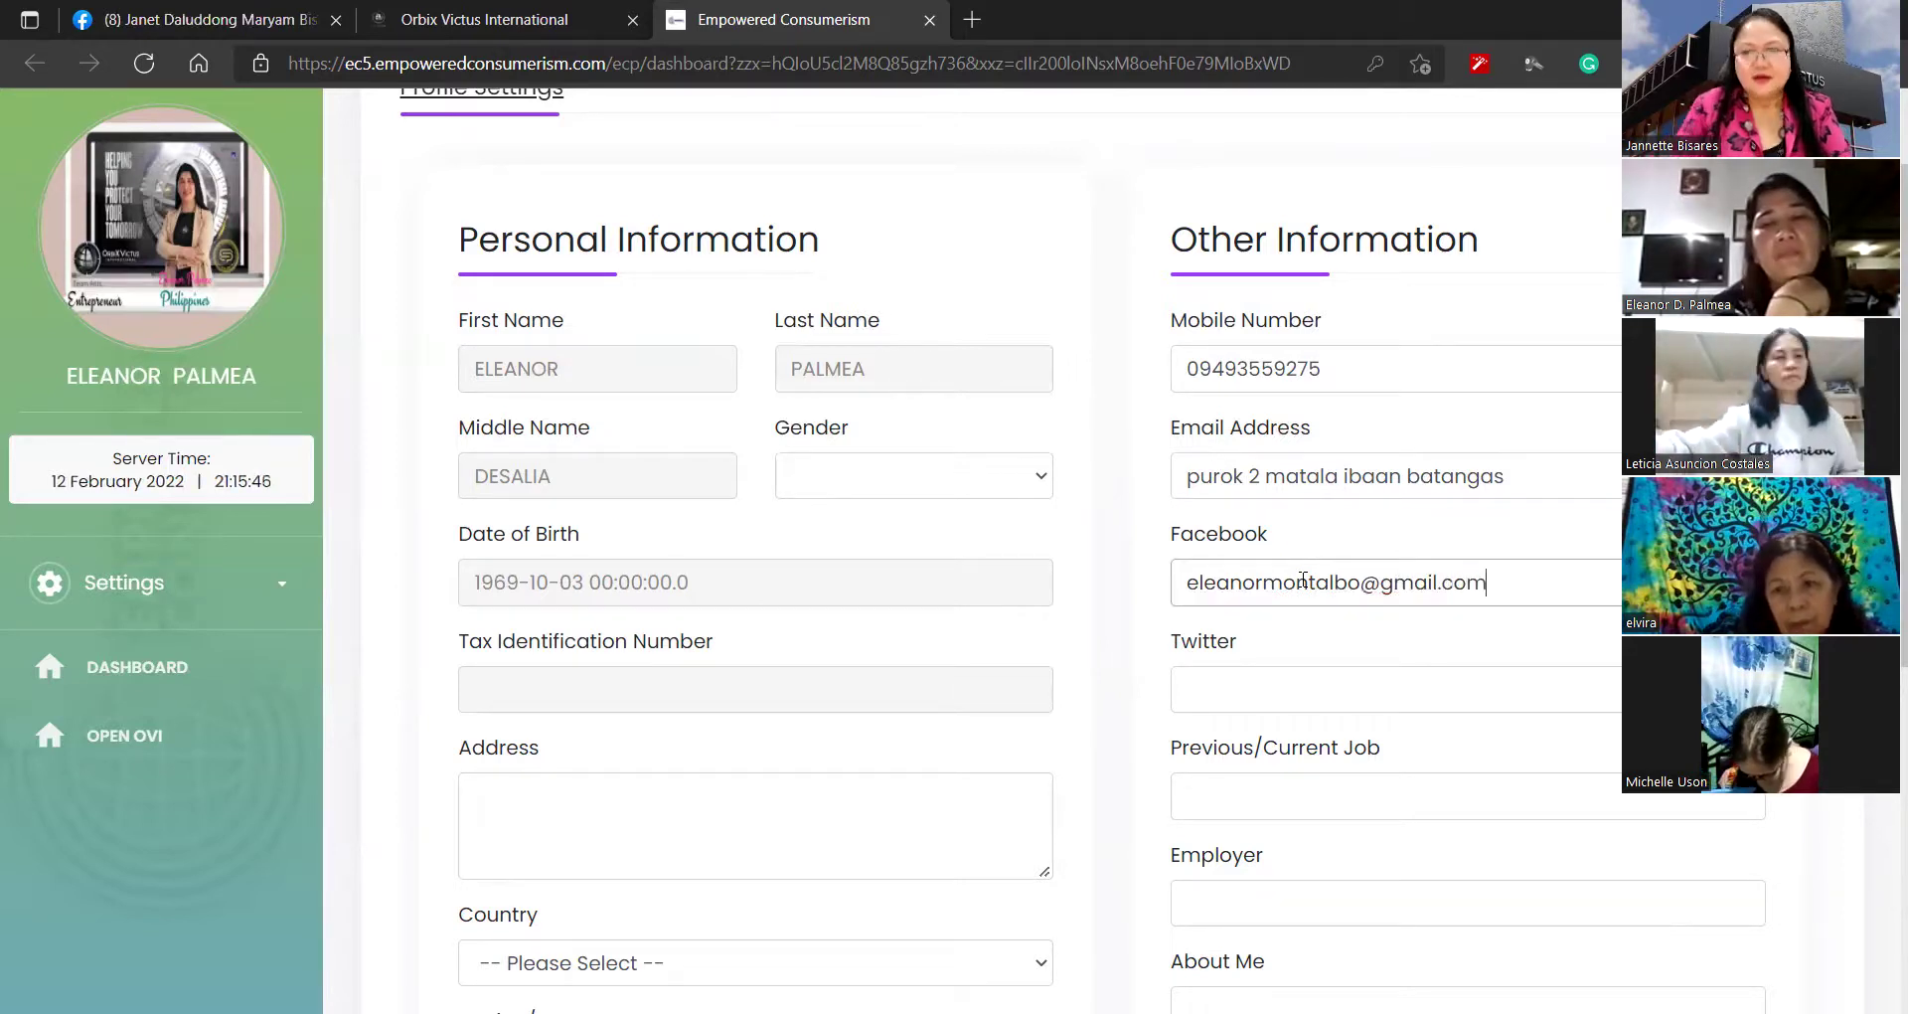
{"action": "scroll", "coordinate": [1525, 696], "scroll_direction": "down", "scroll_amount": 4}
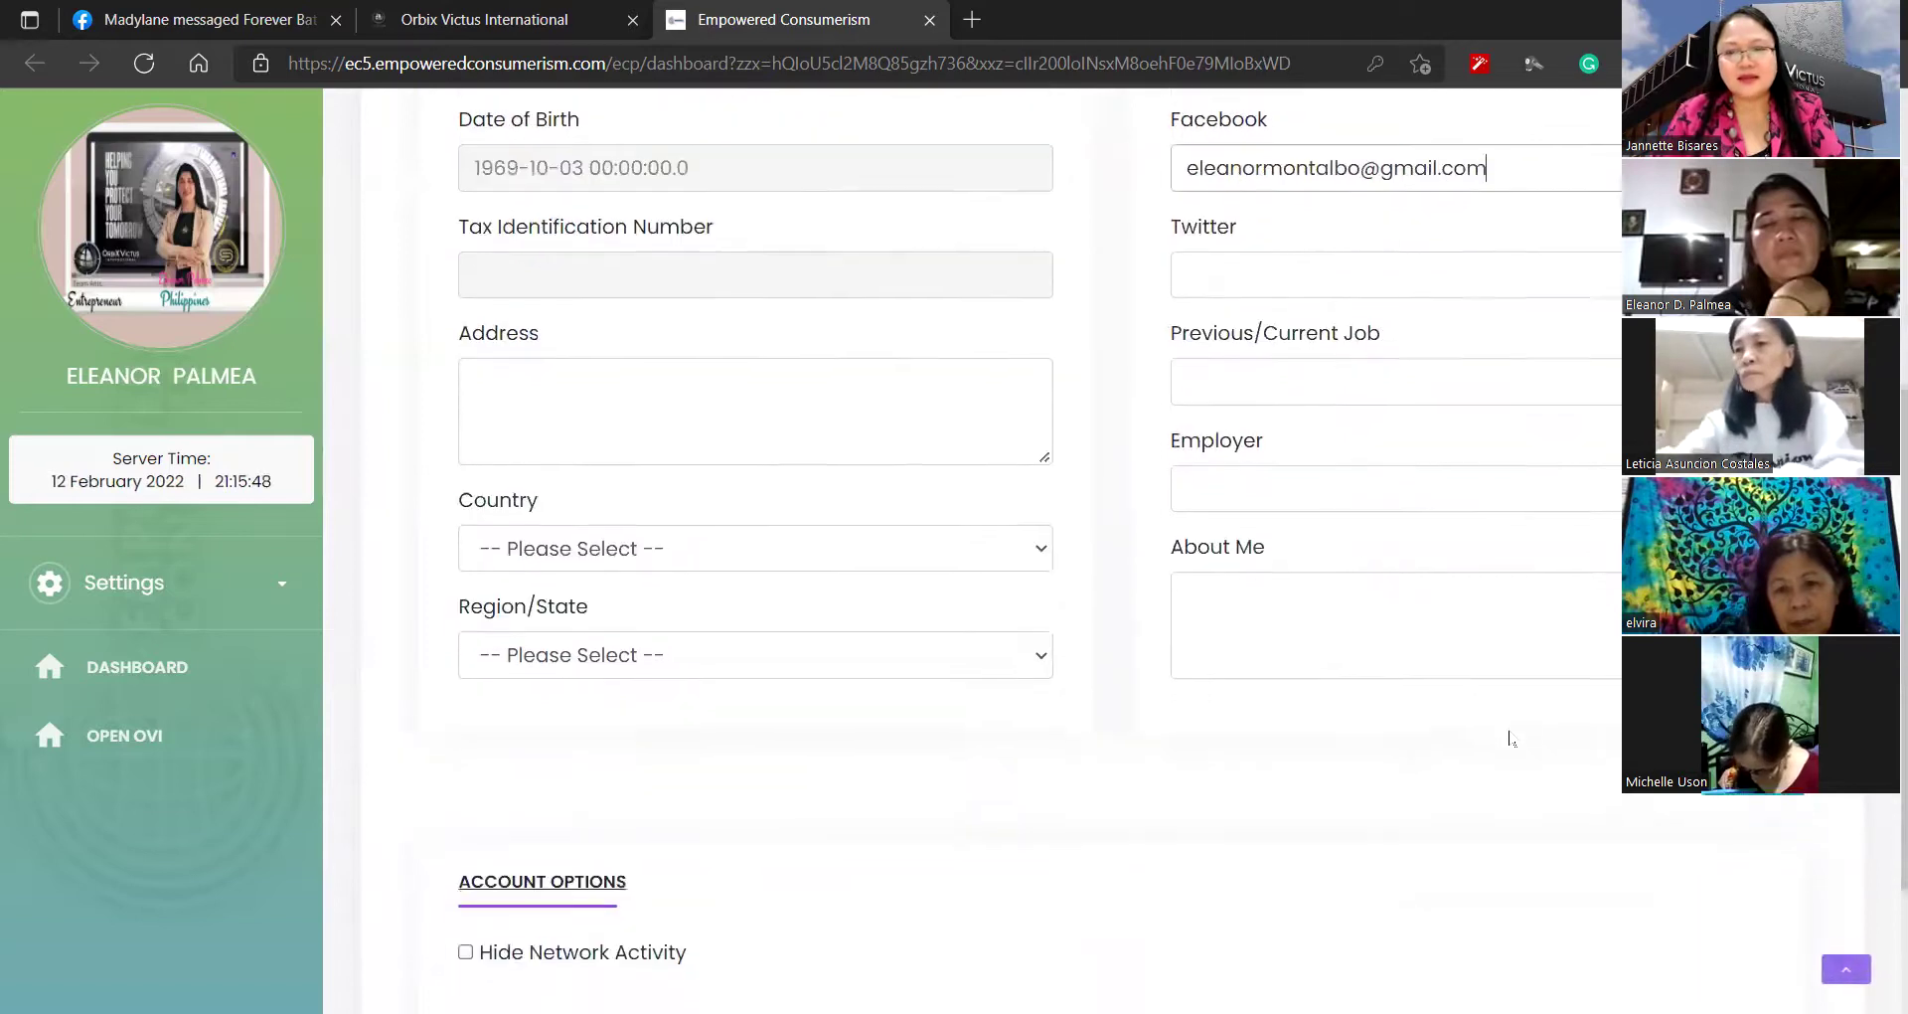
Write 'happy for joining OVI & EC Company' in the About Me box.
{"action": "left_click", "coordinate": [1315, 653]}
{"action": "type", "text": "h"}
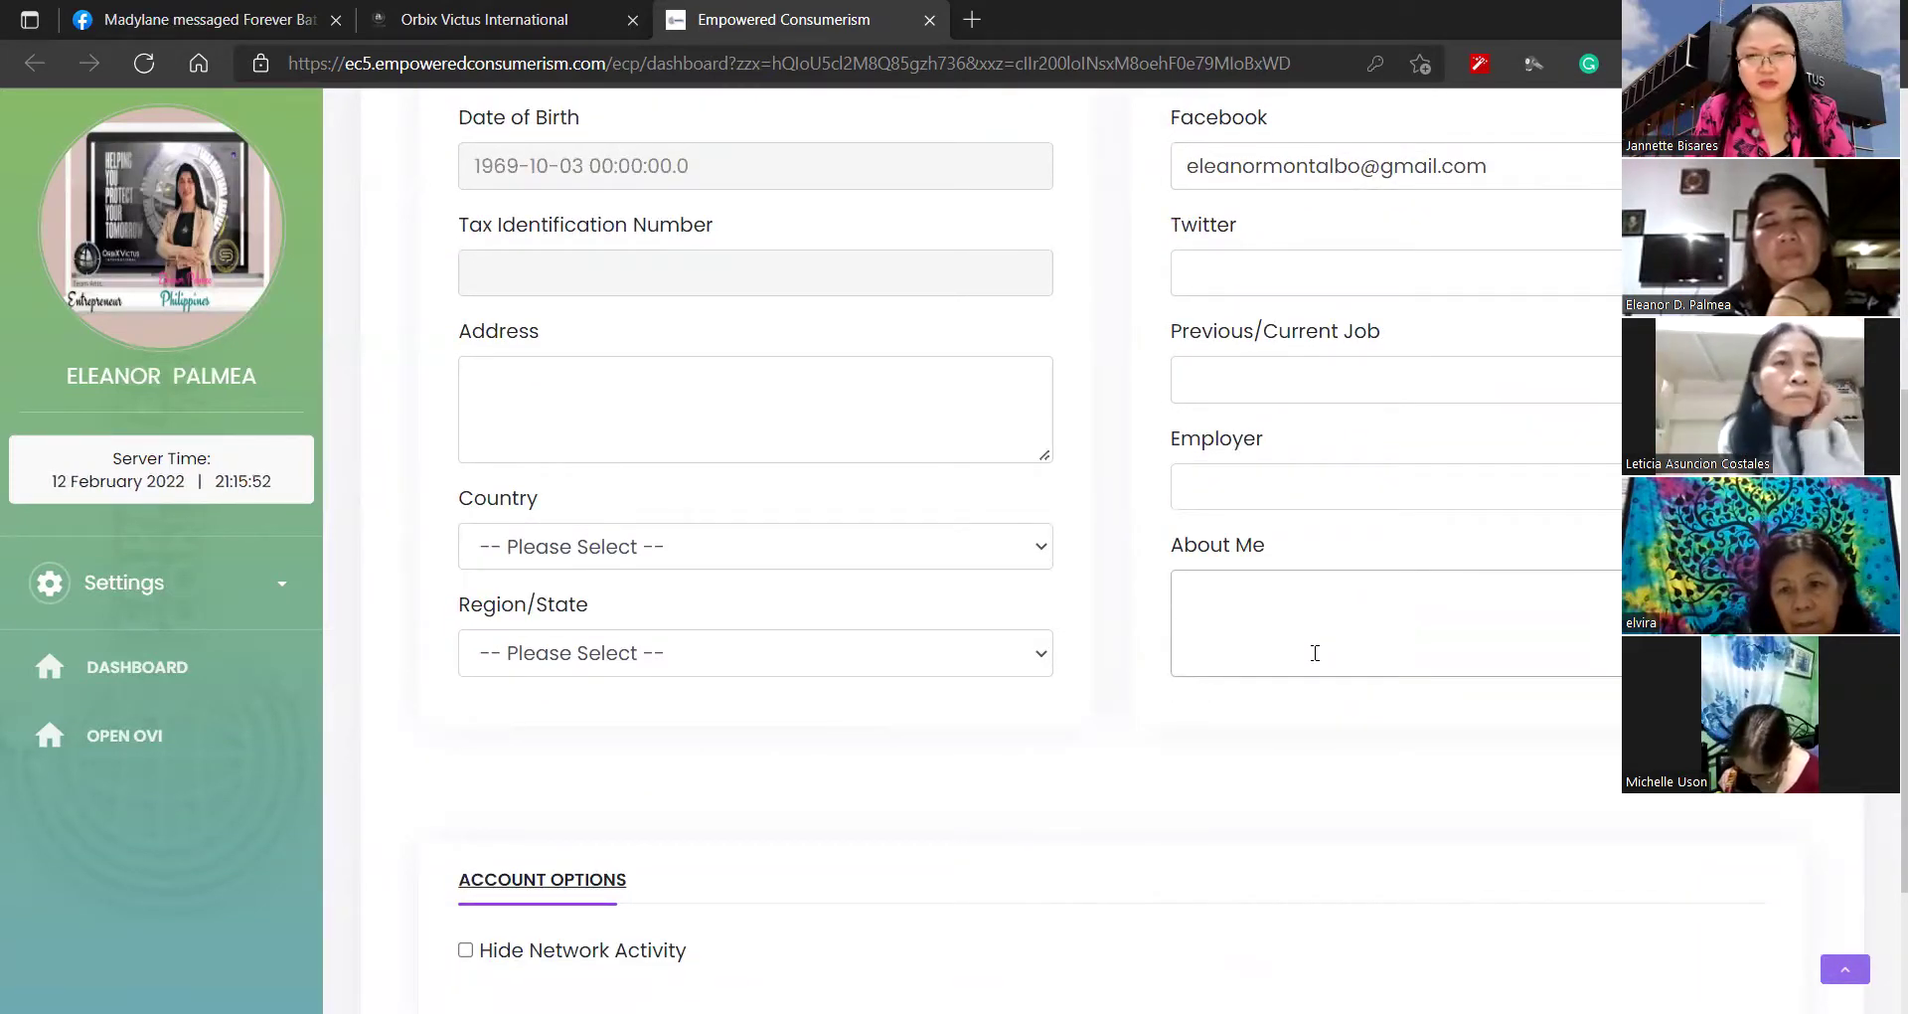
{"action": "type", "text": "appy"}
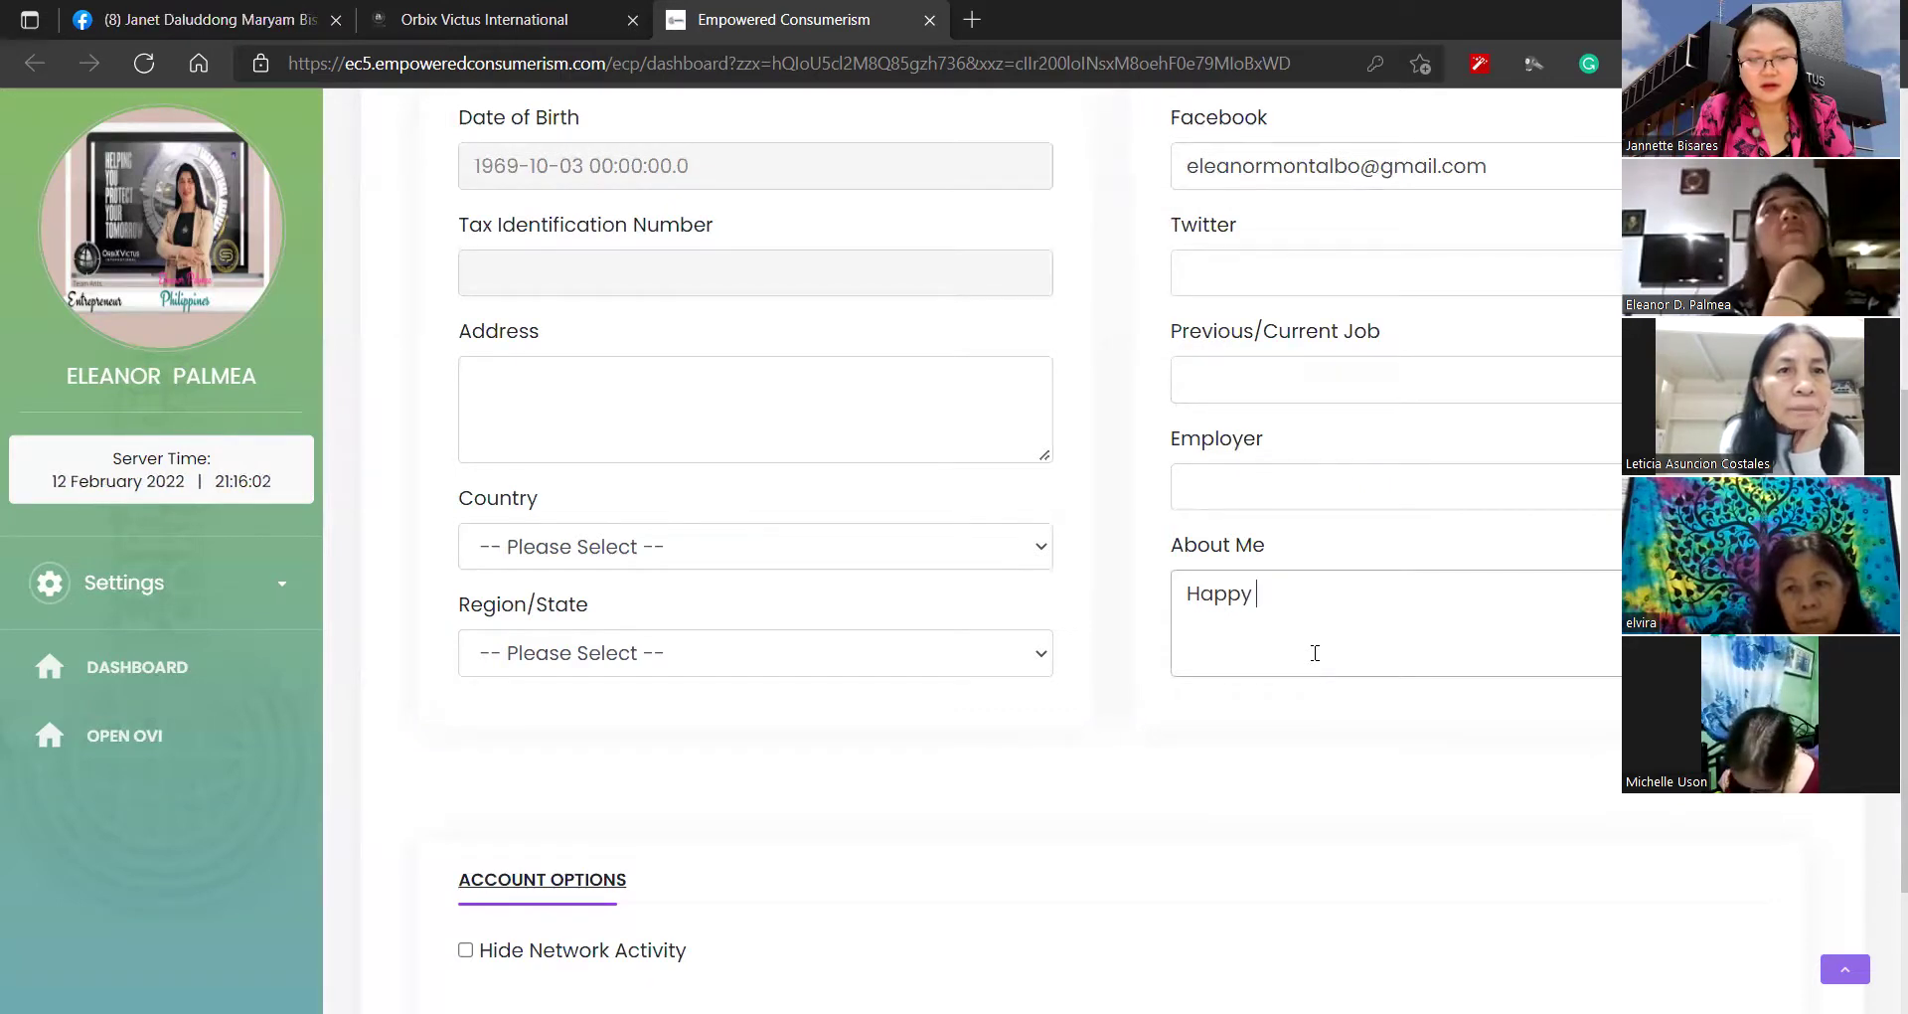
{"action": "type", "text": "fo"}
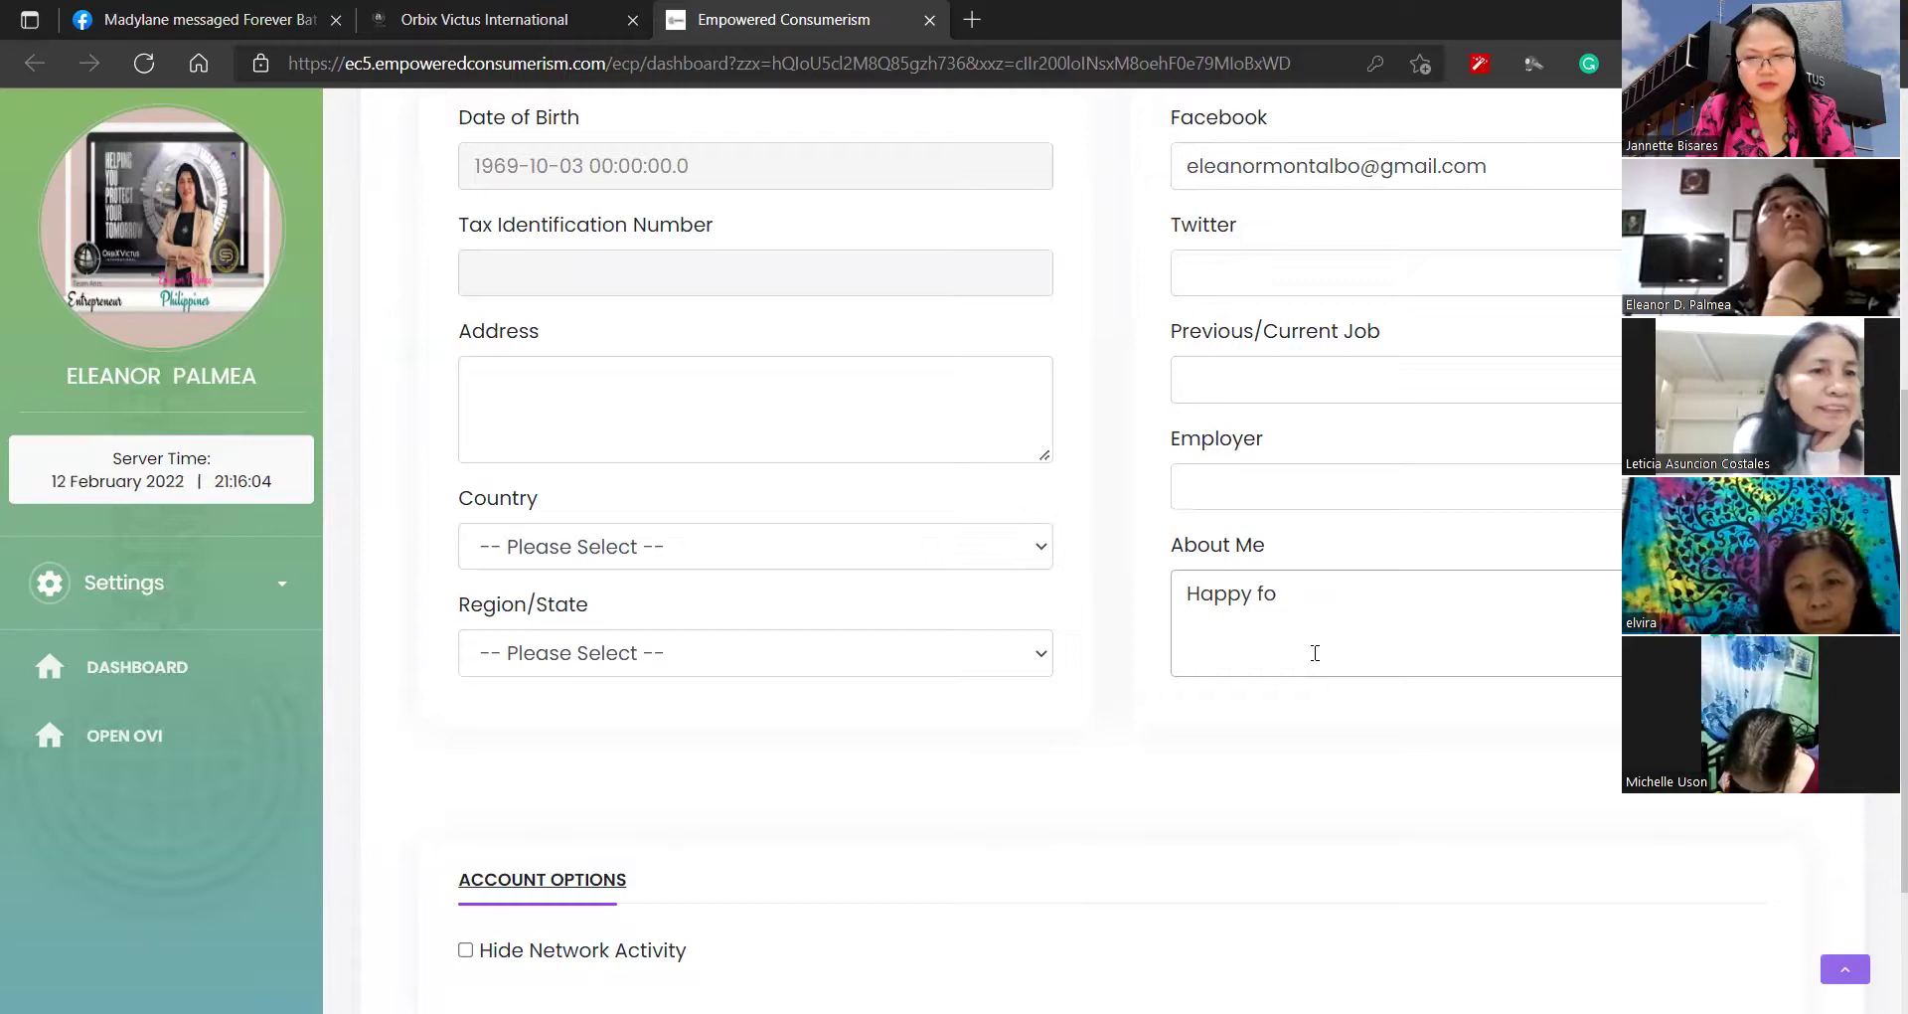
{"action": "type", "text": "r joining"}
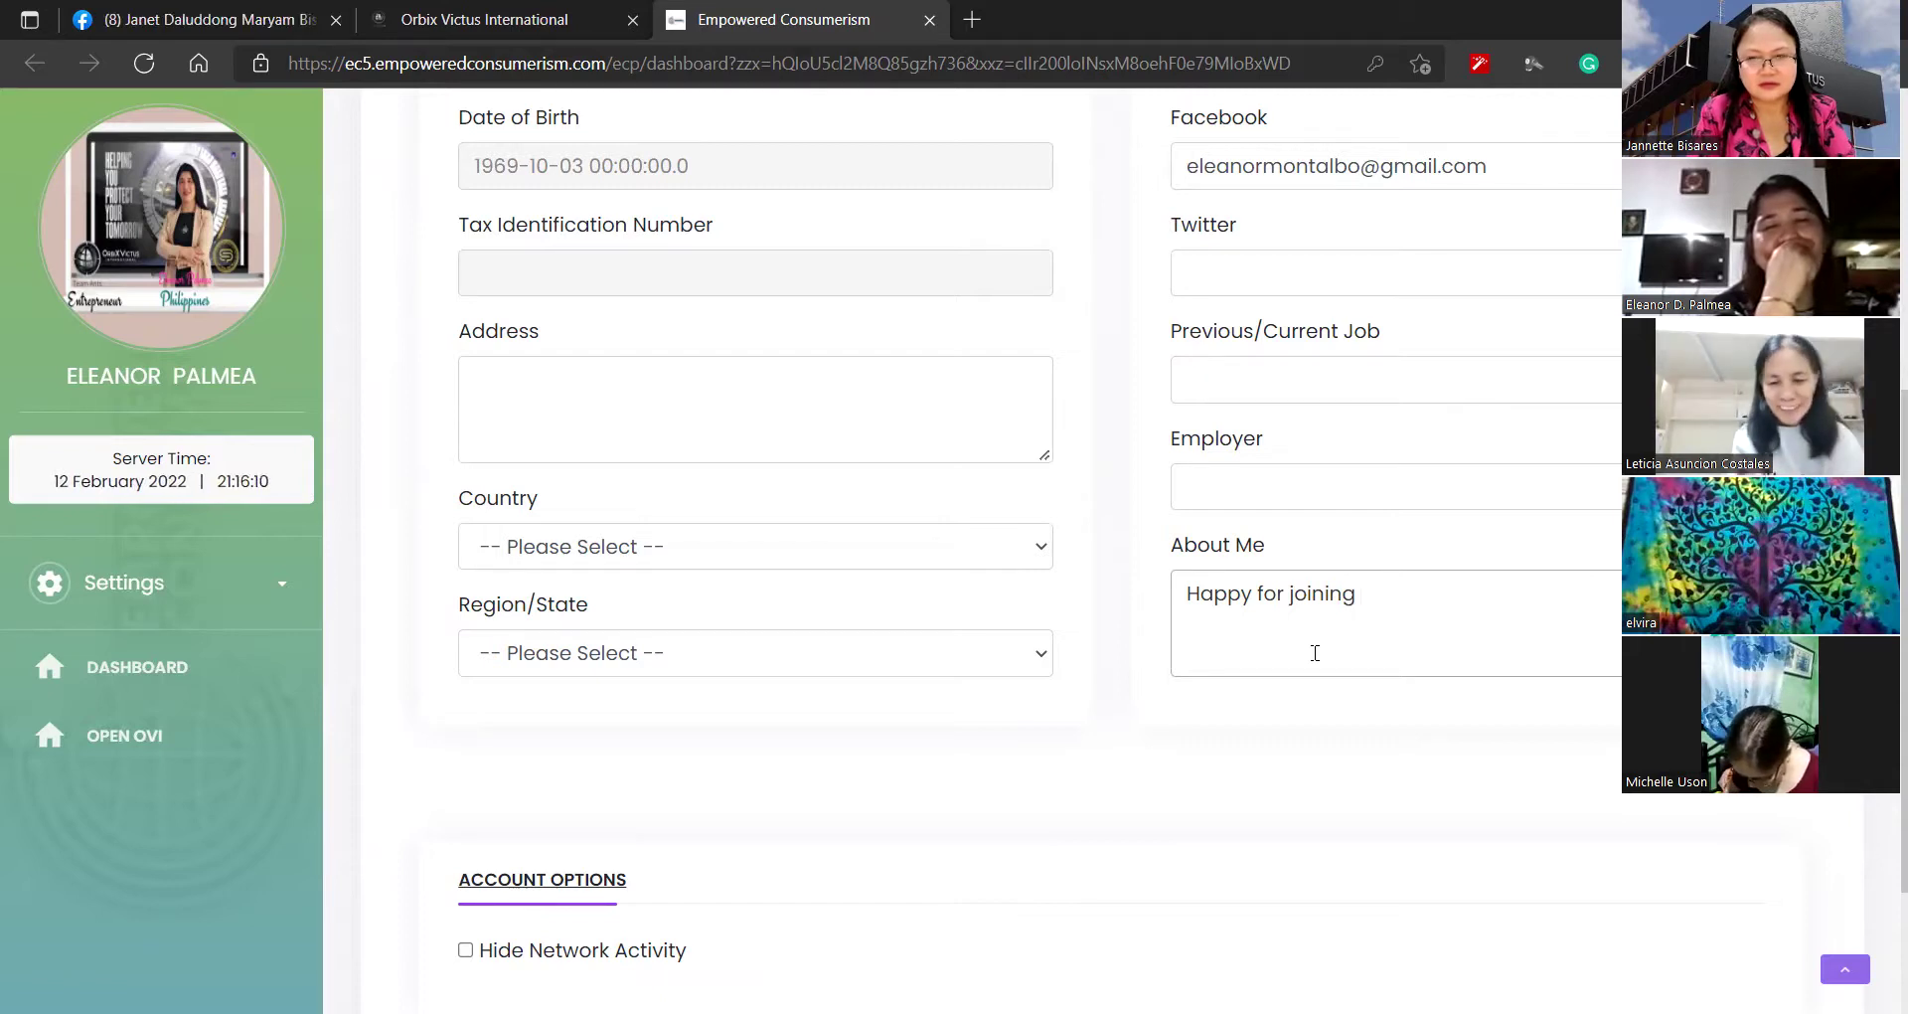
{"action": "type", "text": " OVI"}
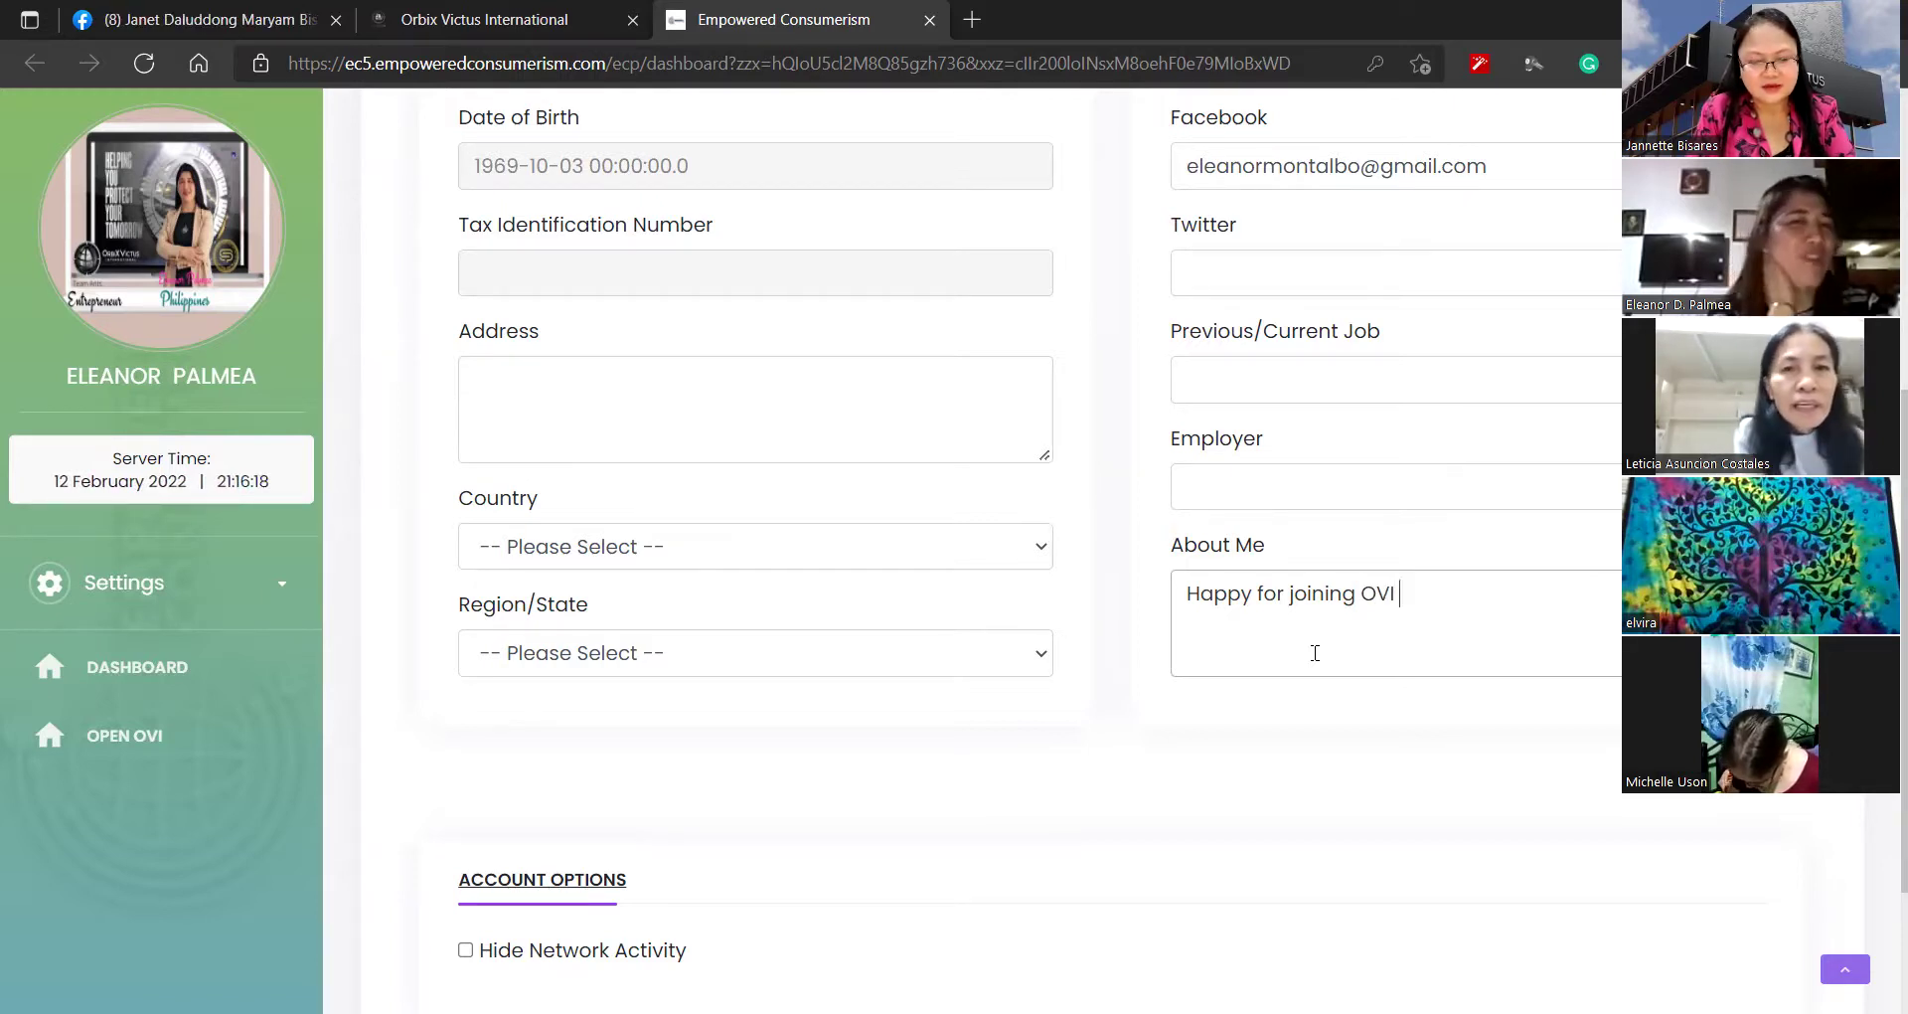
{"action": "type", "text": "& EC "}
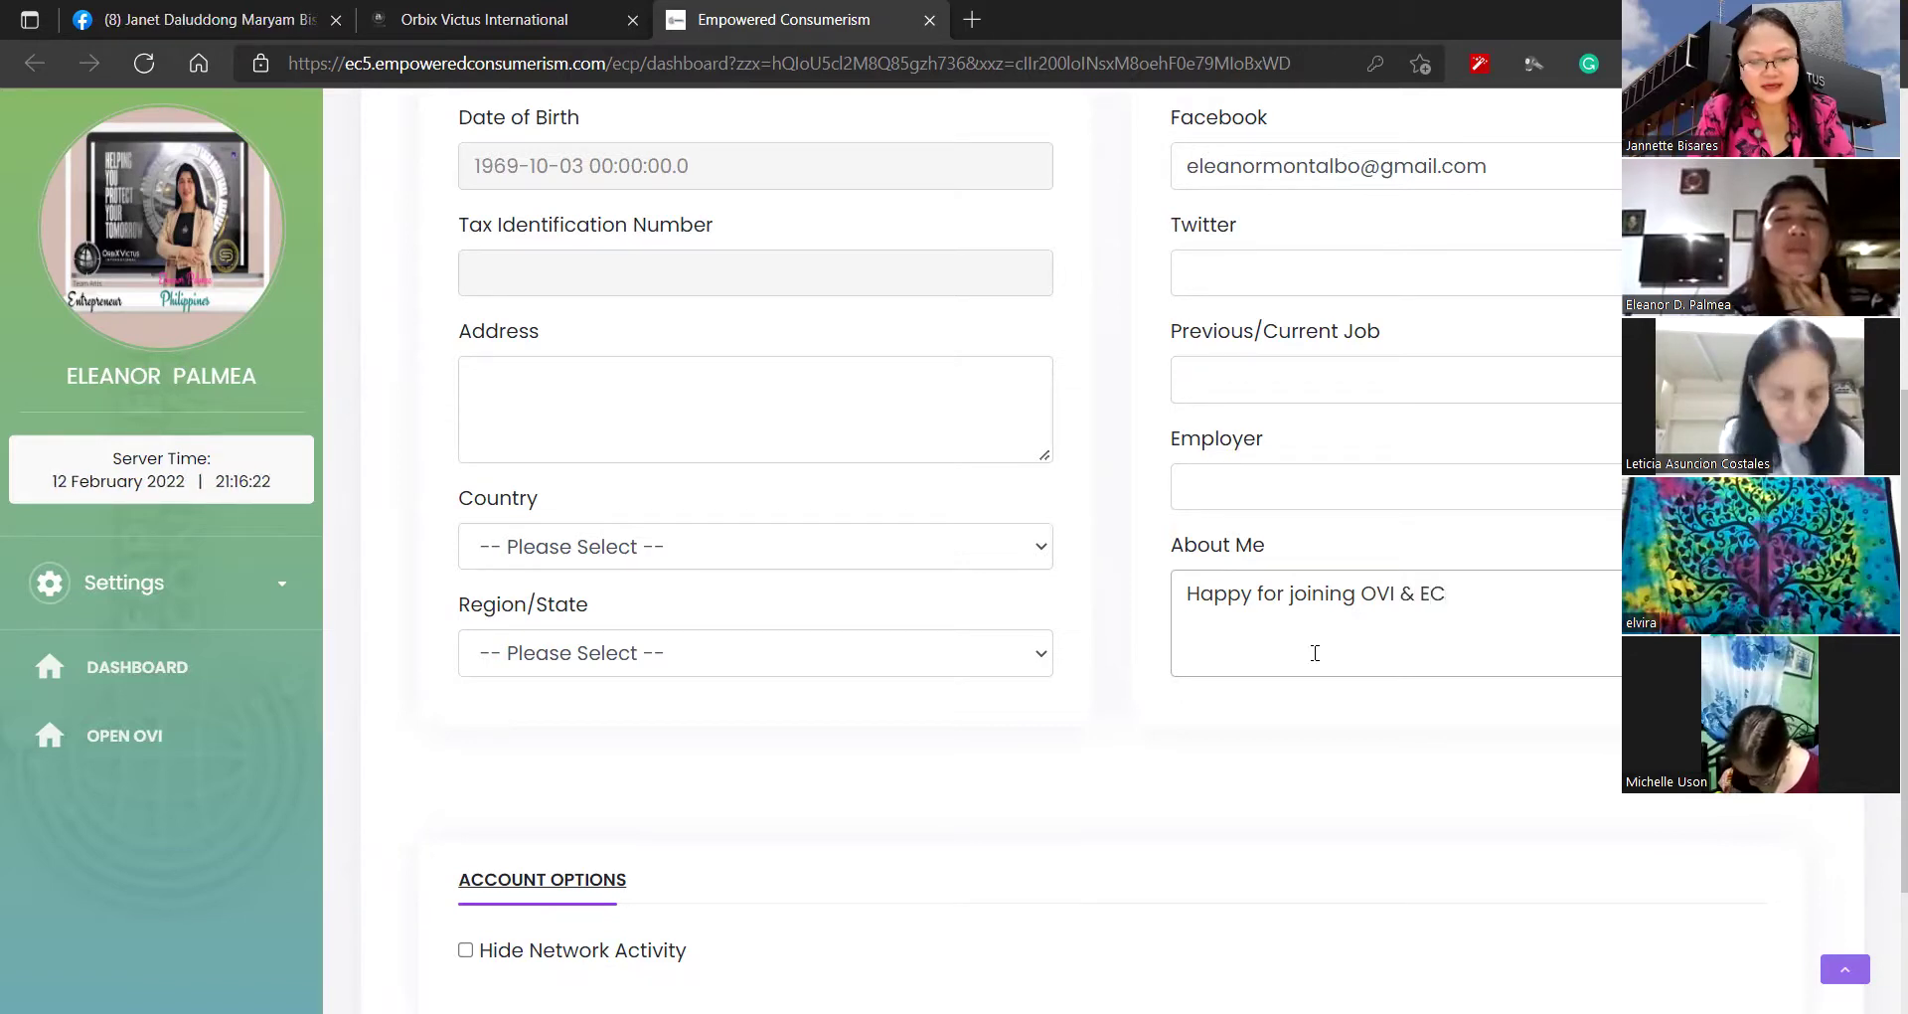
{"action": "type", "text": "Comp"}
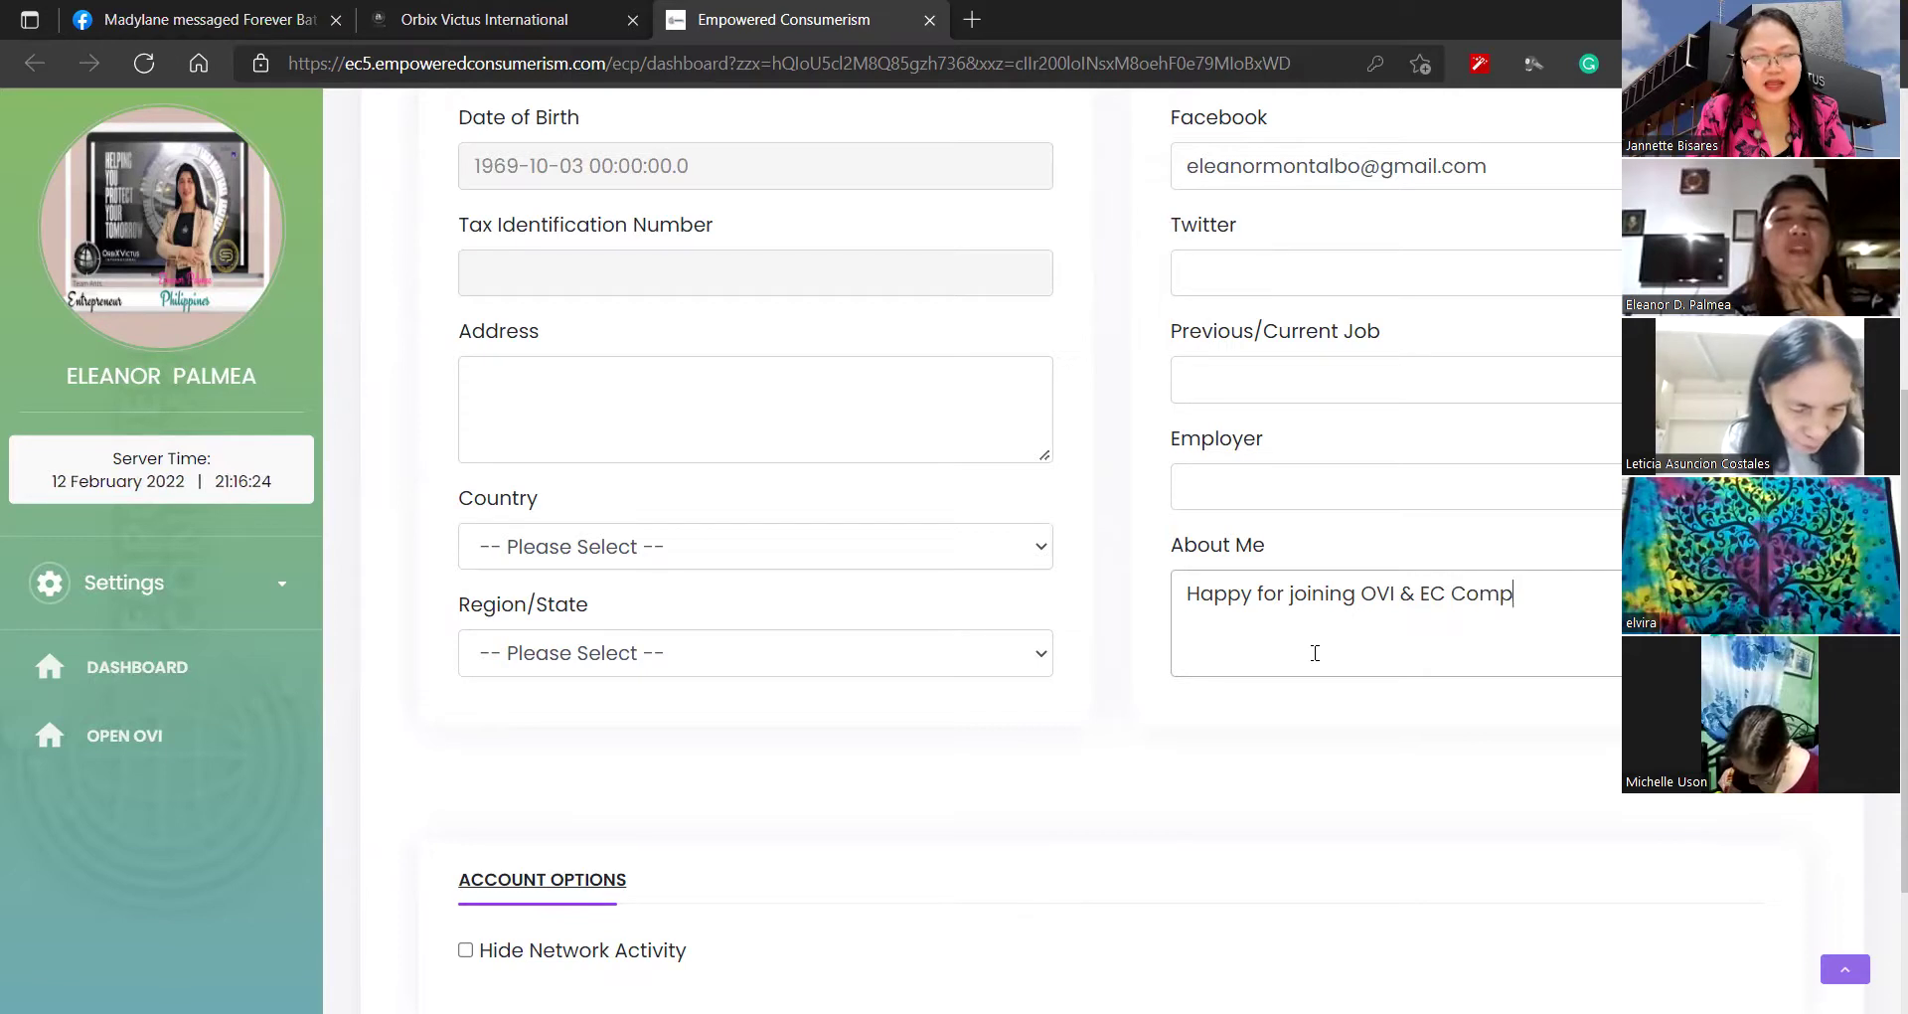
{"action": "type", "text": "any"}
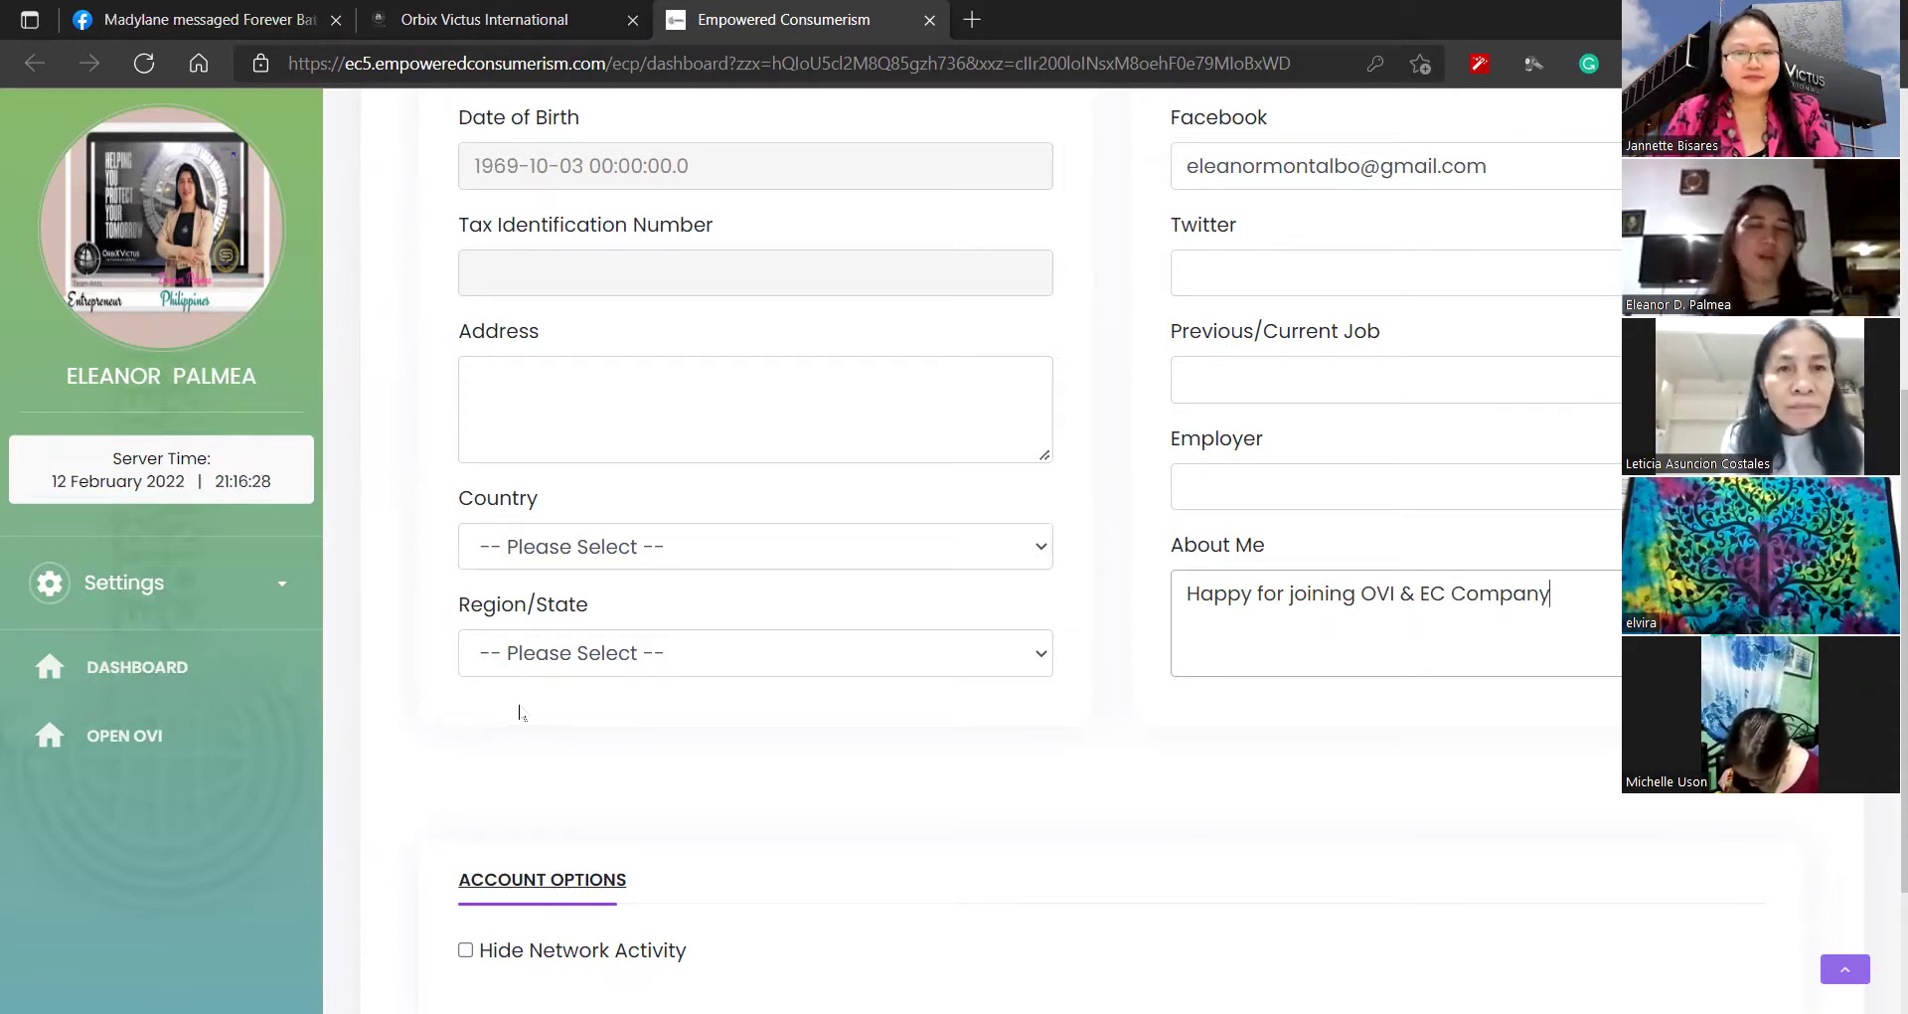
Enter the member's street address in the Address field, fixing the misspelled last word.
{"action": "left_click", "coordinate": [607, 419]}
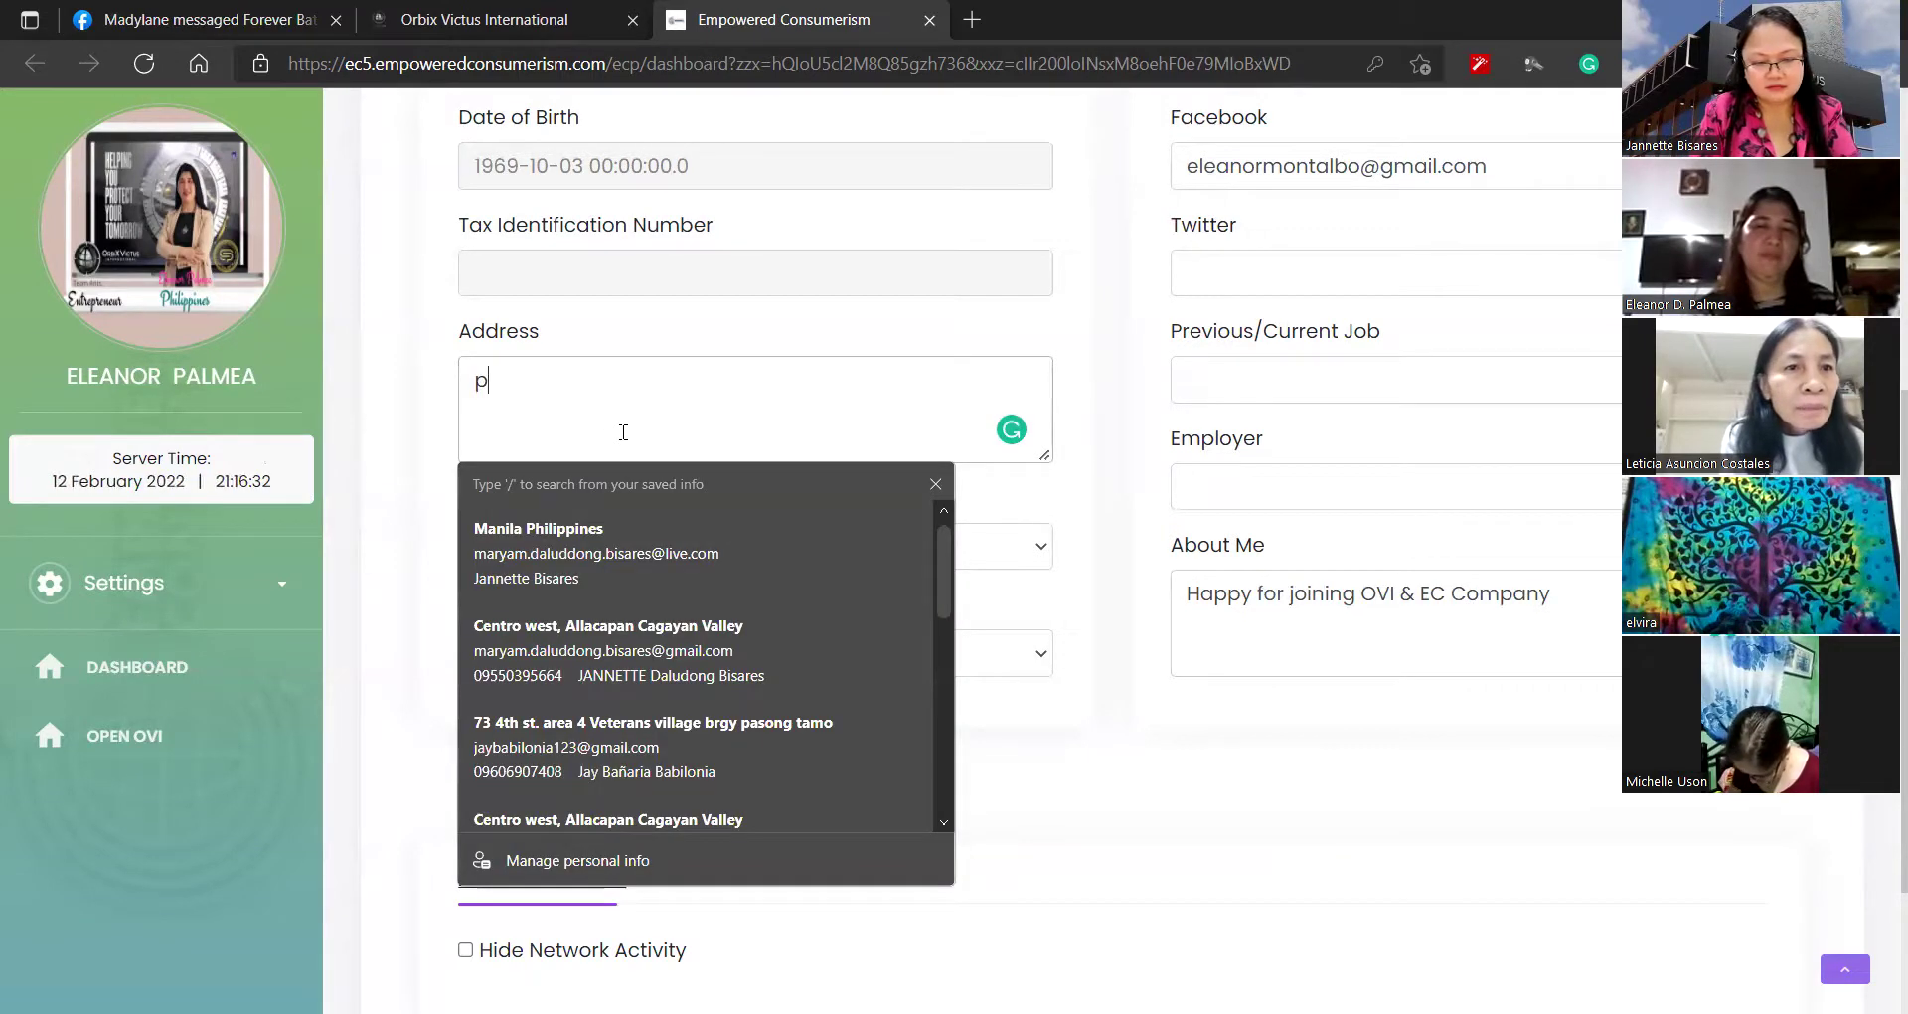
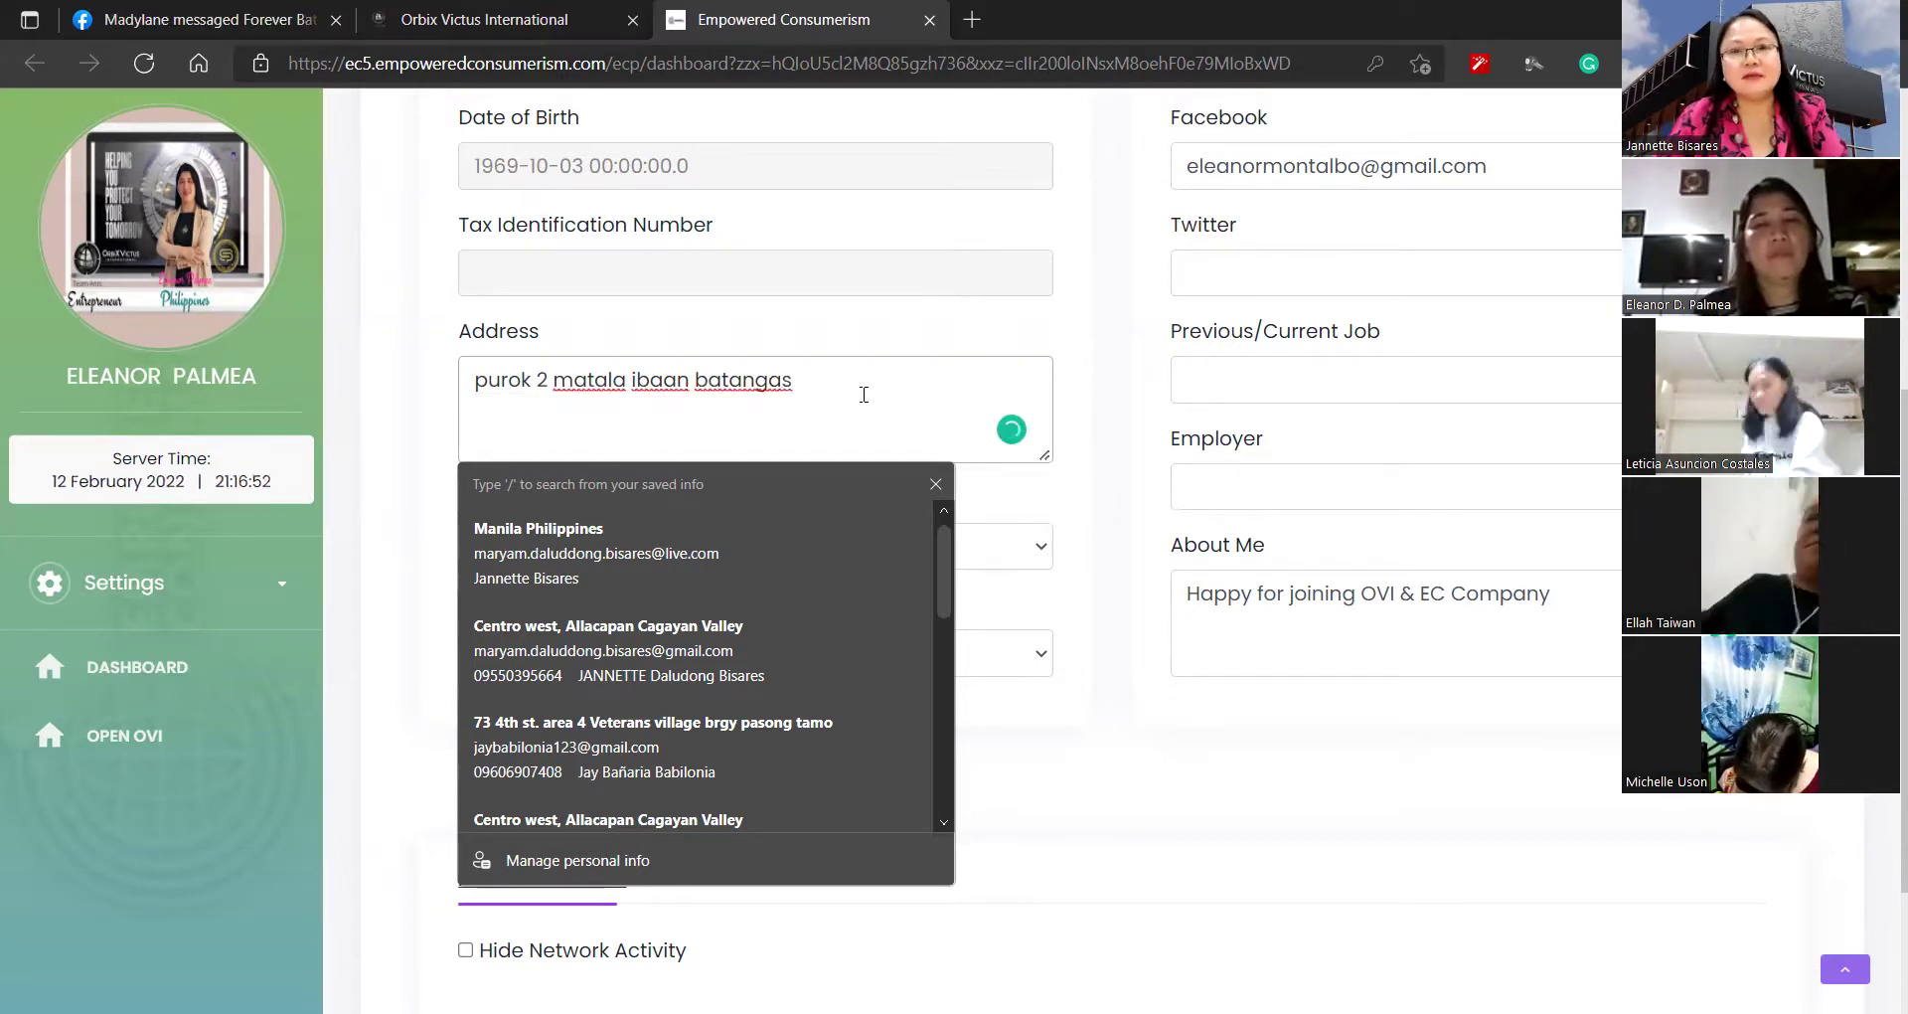
{"action": "left_click", "coordinate": [935, 485]}
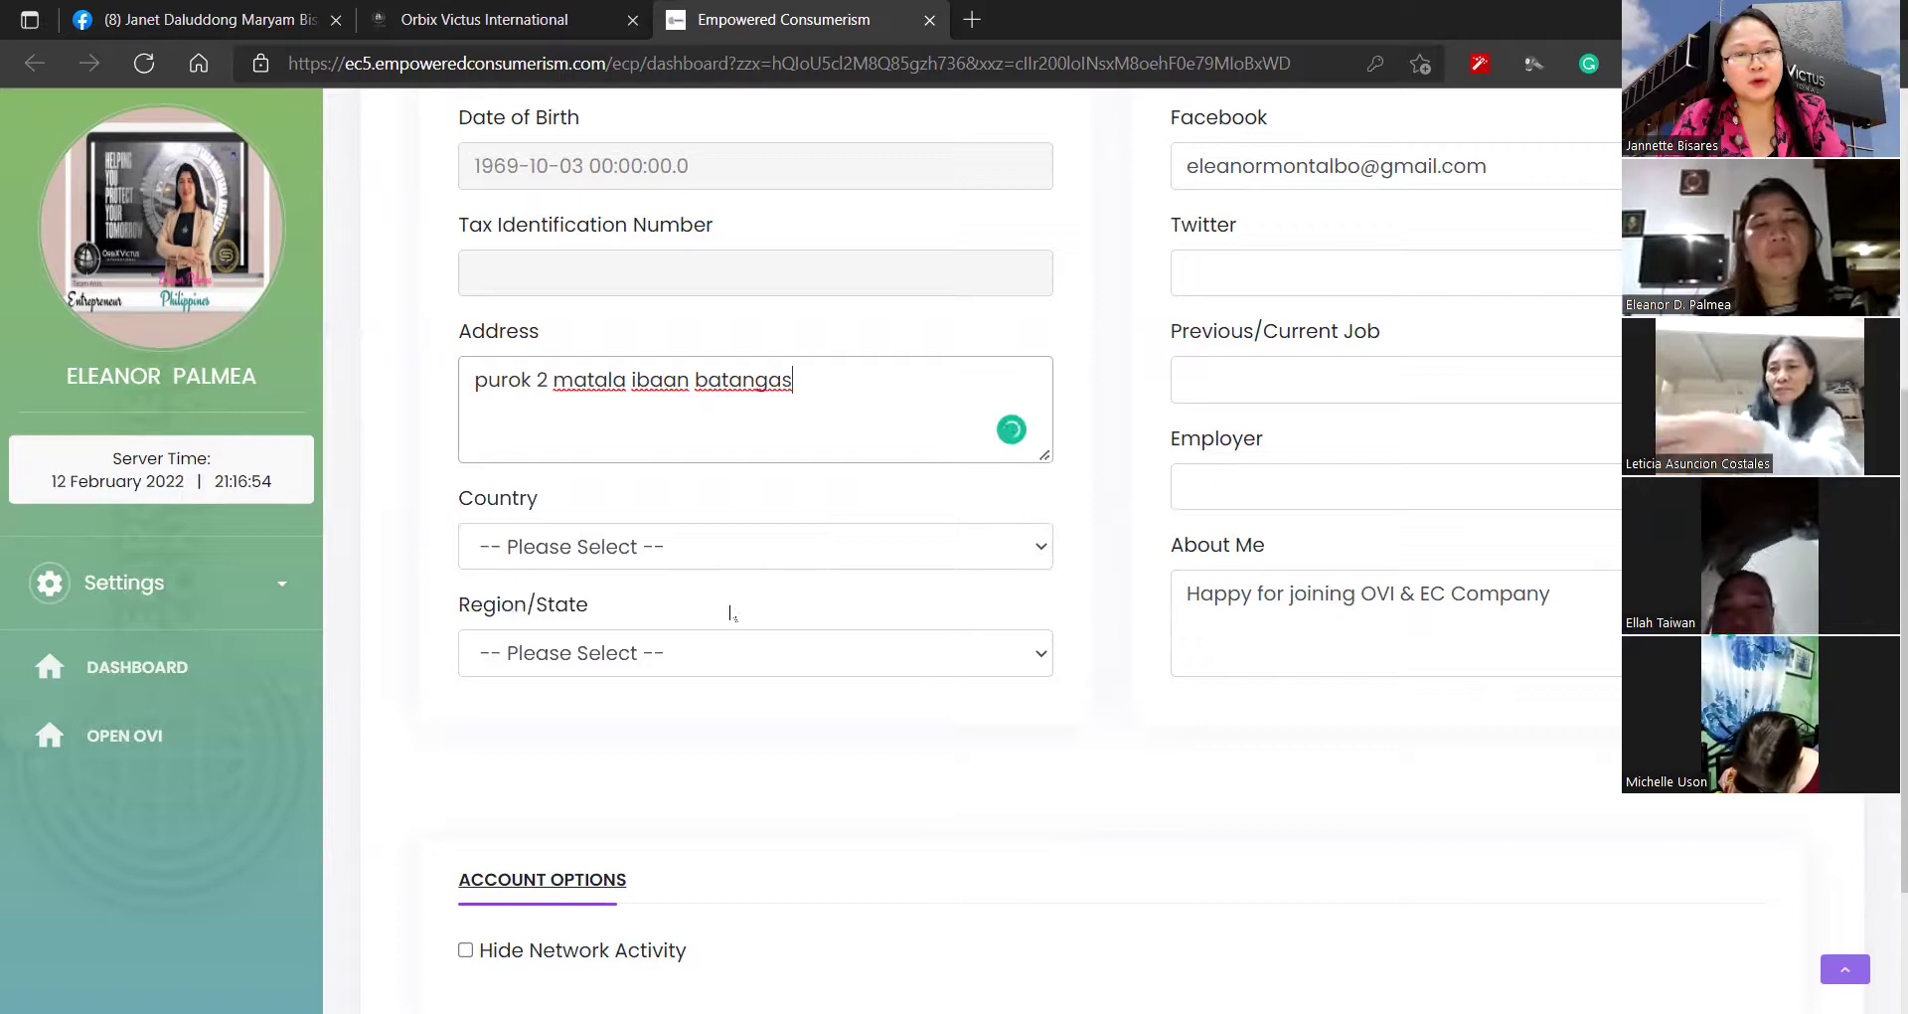
Choose Philippines from the Country dropdown.
{"action": "left_click", "coordinate": [1040, 553]}
{"action": "scroll", "coordinate": [652, 398], "scroll_direction": "down", "scroll_amount": 6}
{"action": "scroll", "coordinate": [651, 402], "scroll_direction": "down", "scroll_amount": 12}
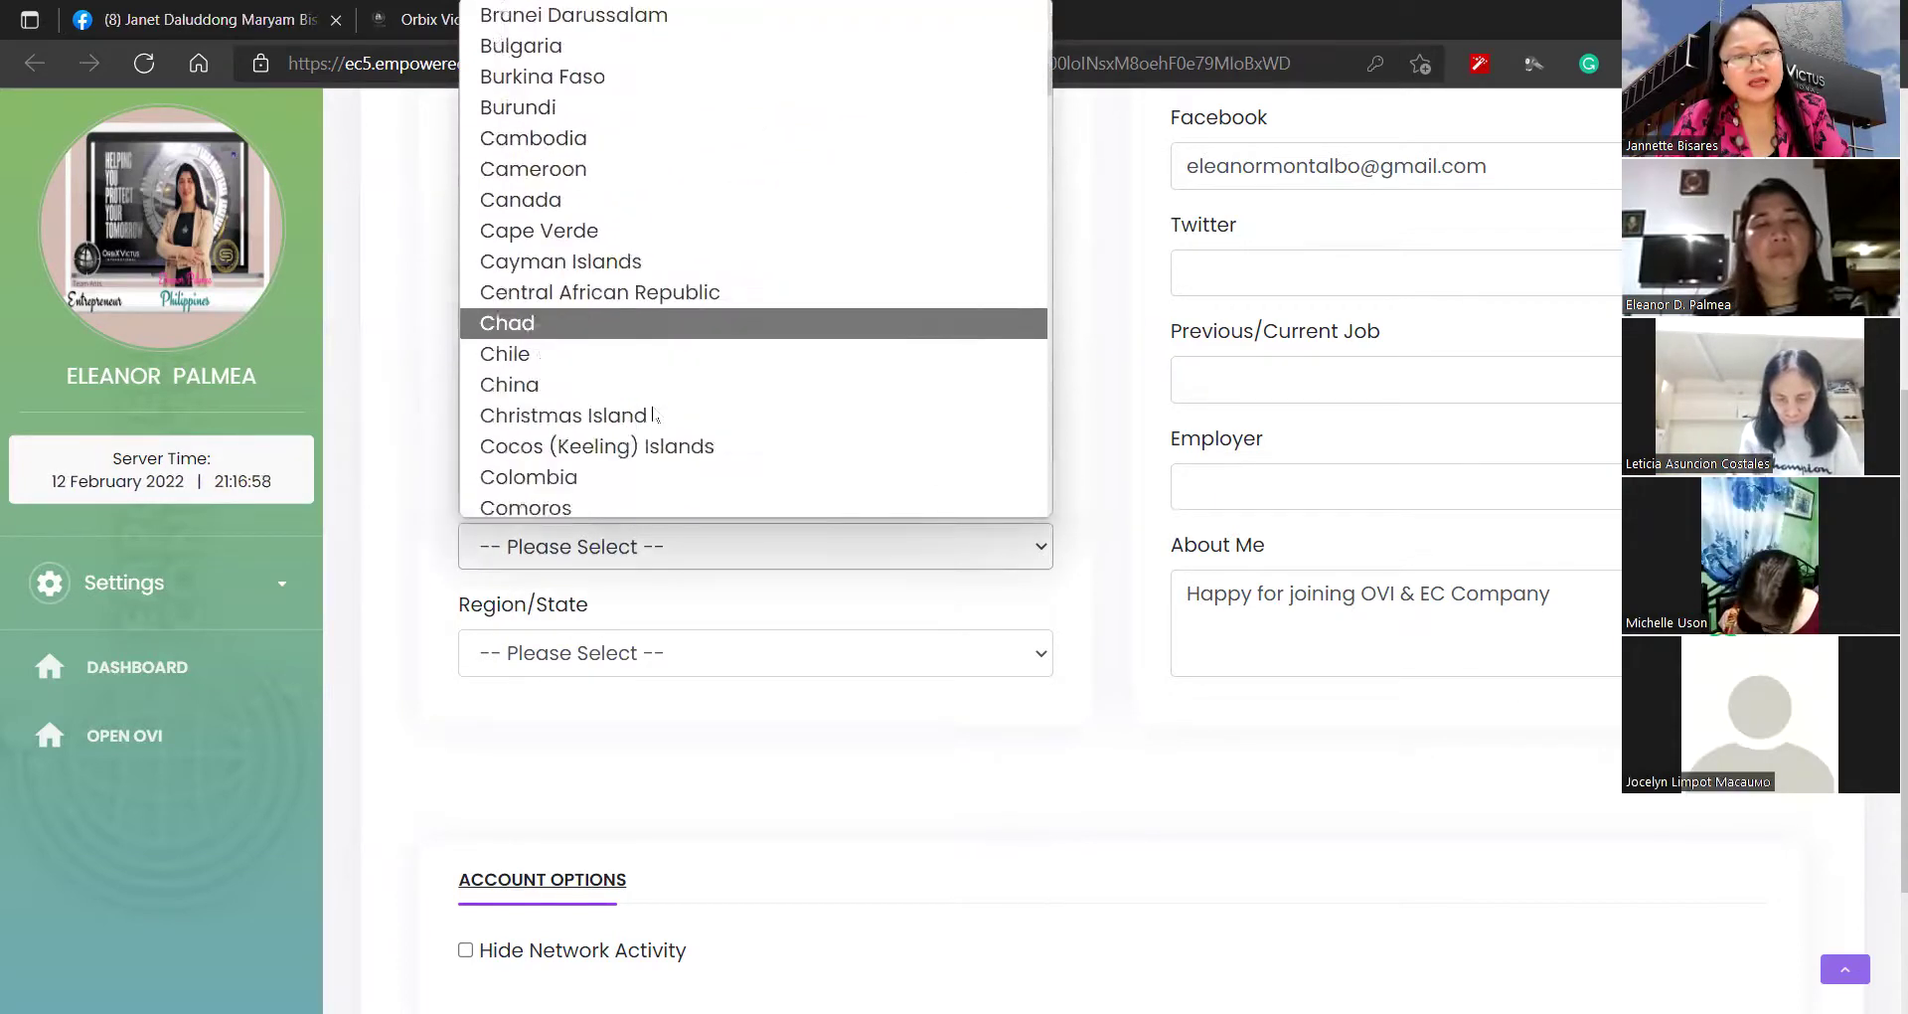
{"action": "scroll", "coordinate": [658, 420], "scroll_direction": "down", "scroll_amount": 11}
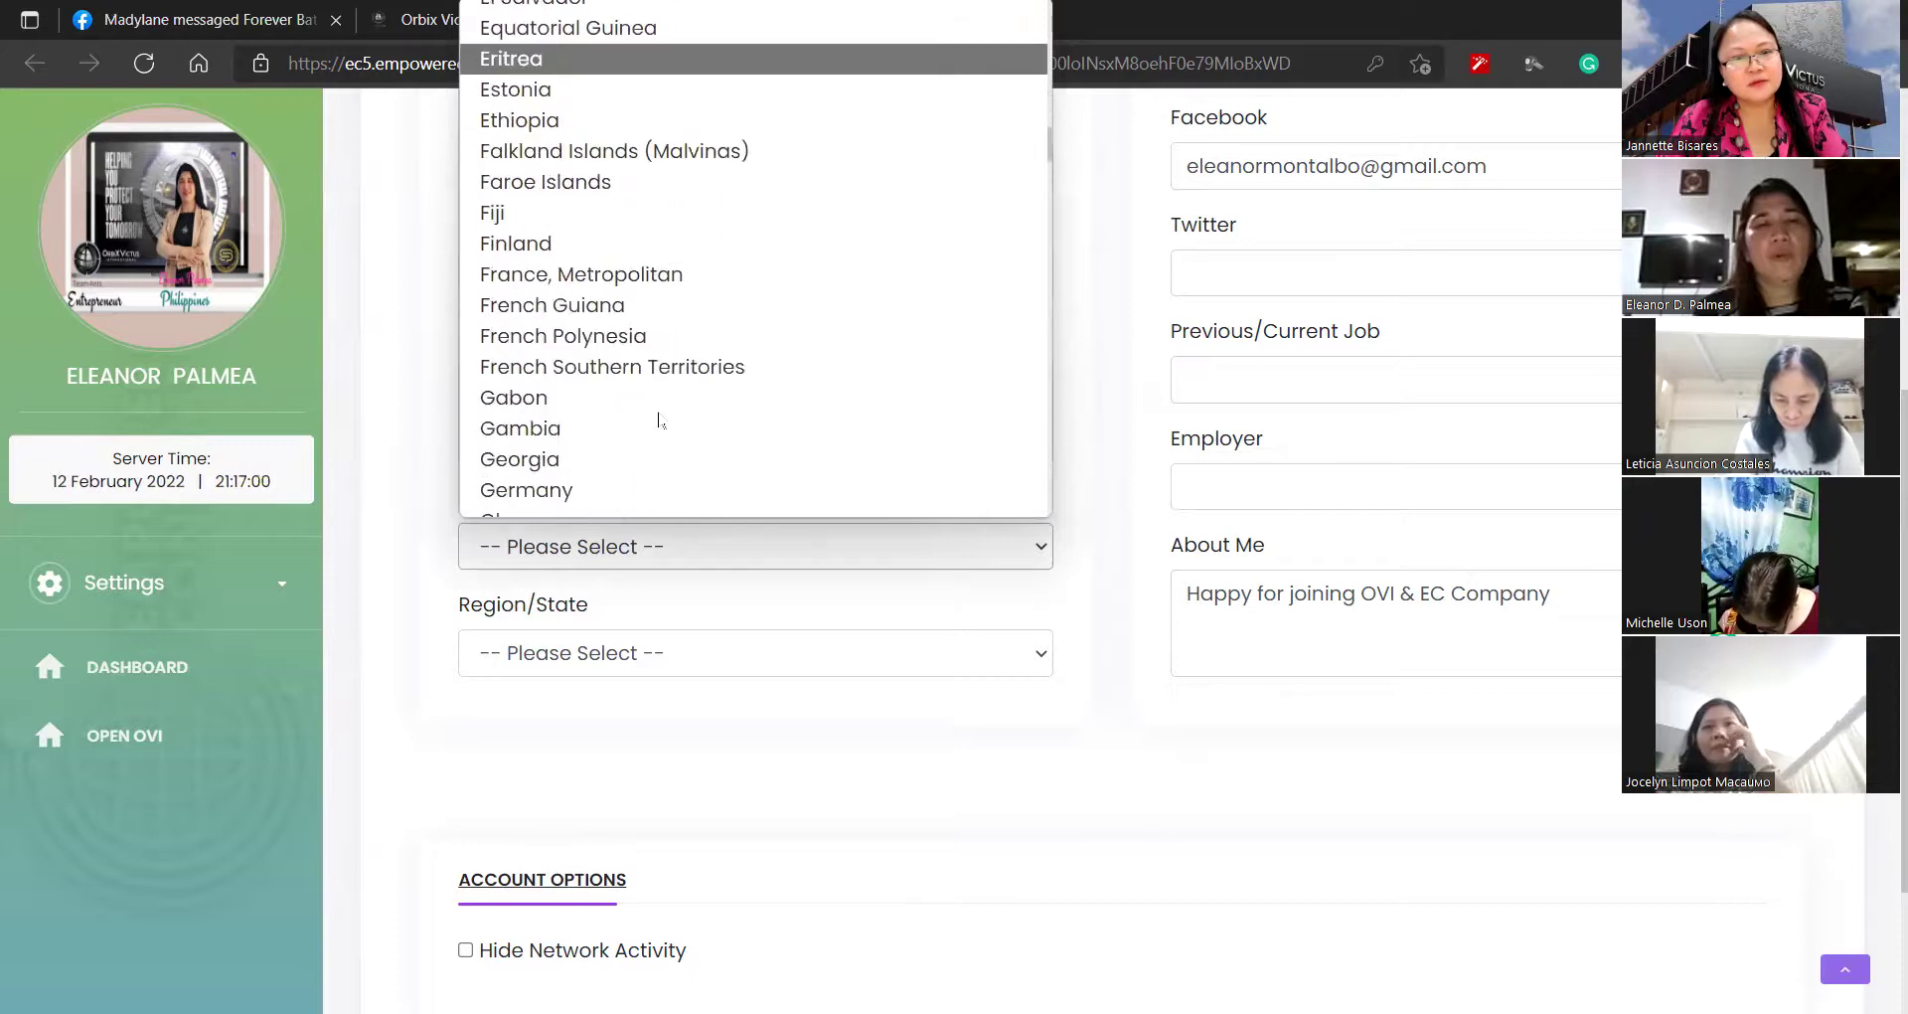
{"action": "scroll", "coordinate": [658, 419], "scroll_direction": "down", "scroll_amount": 12}
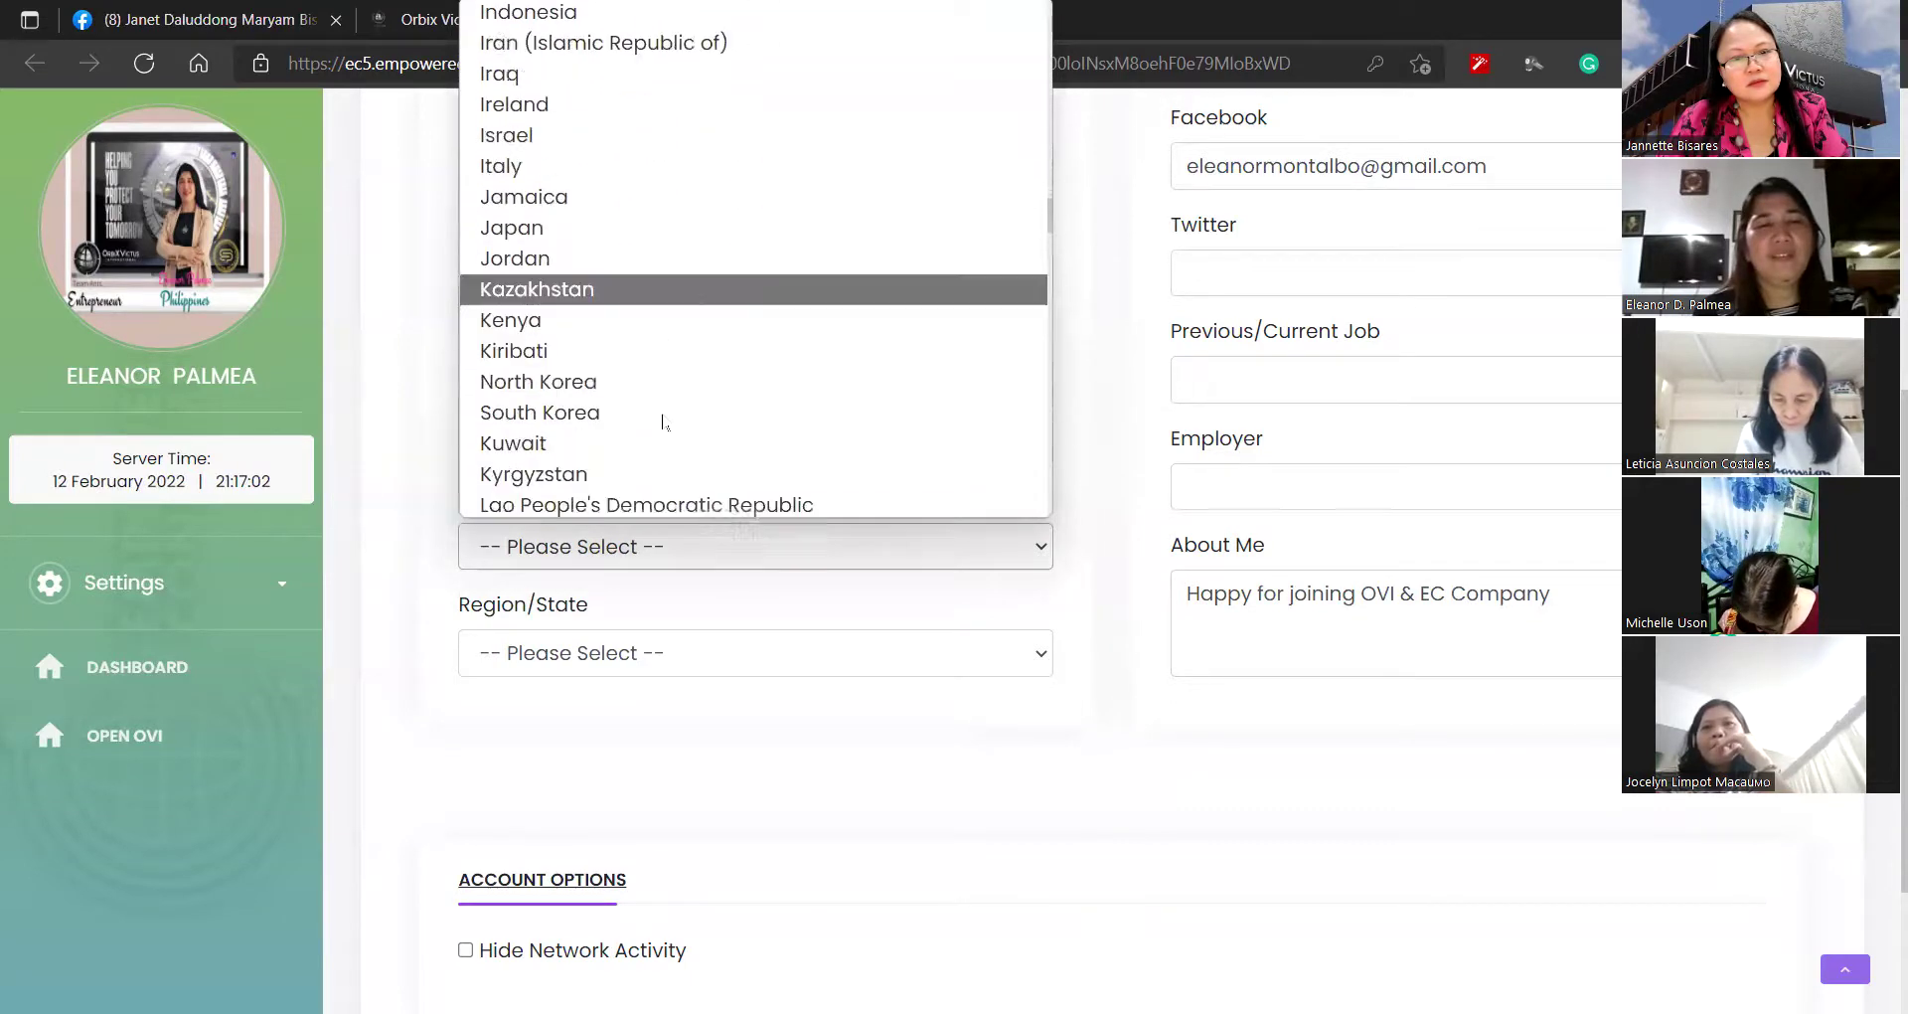
{"action": "scroll", "coordinate": [661, 422], "scroll_direction": "down", "scroll_amount": 12}
{"action": "scroll", "coordinate": [661, 422], "scroll_direction": "down", "scroll_amount": 10}
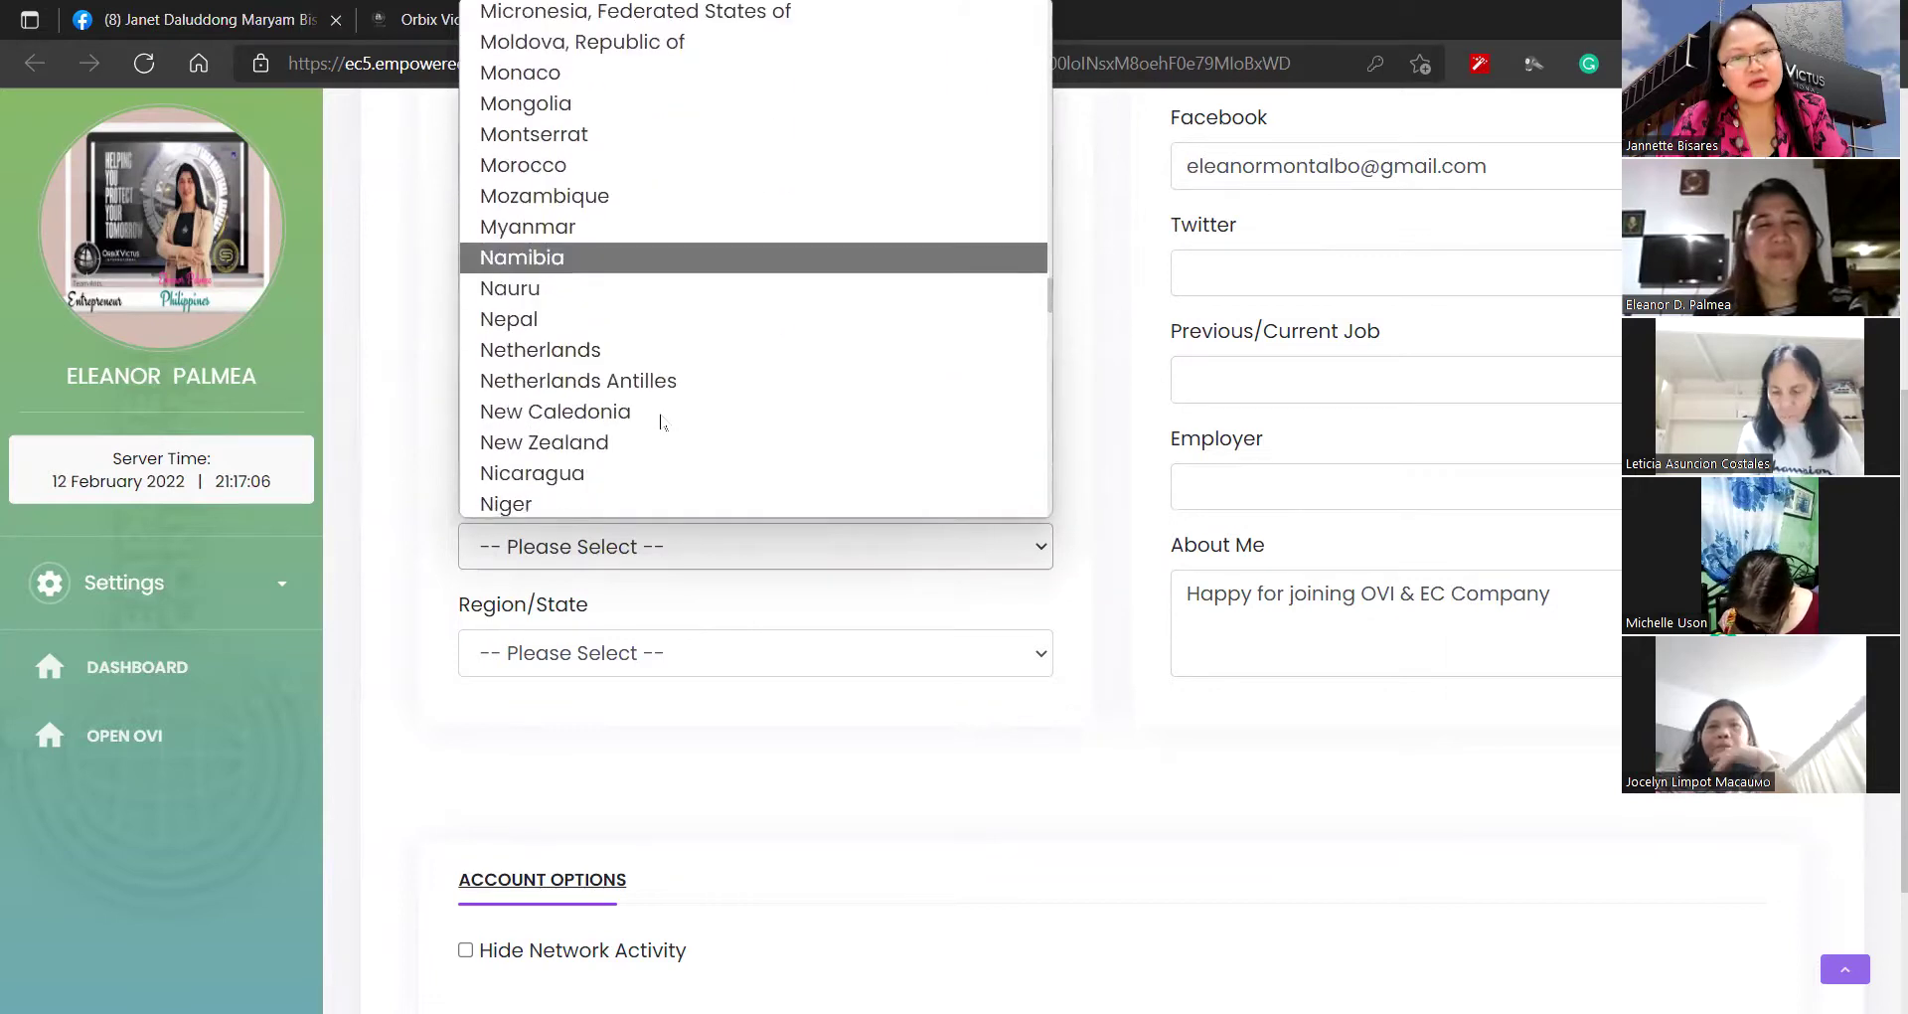
{"action": "scroll", "coordinate": [658, 419], "scroll_direction": "down", "scroll_amount": 4}
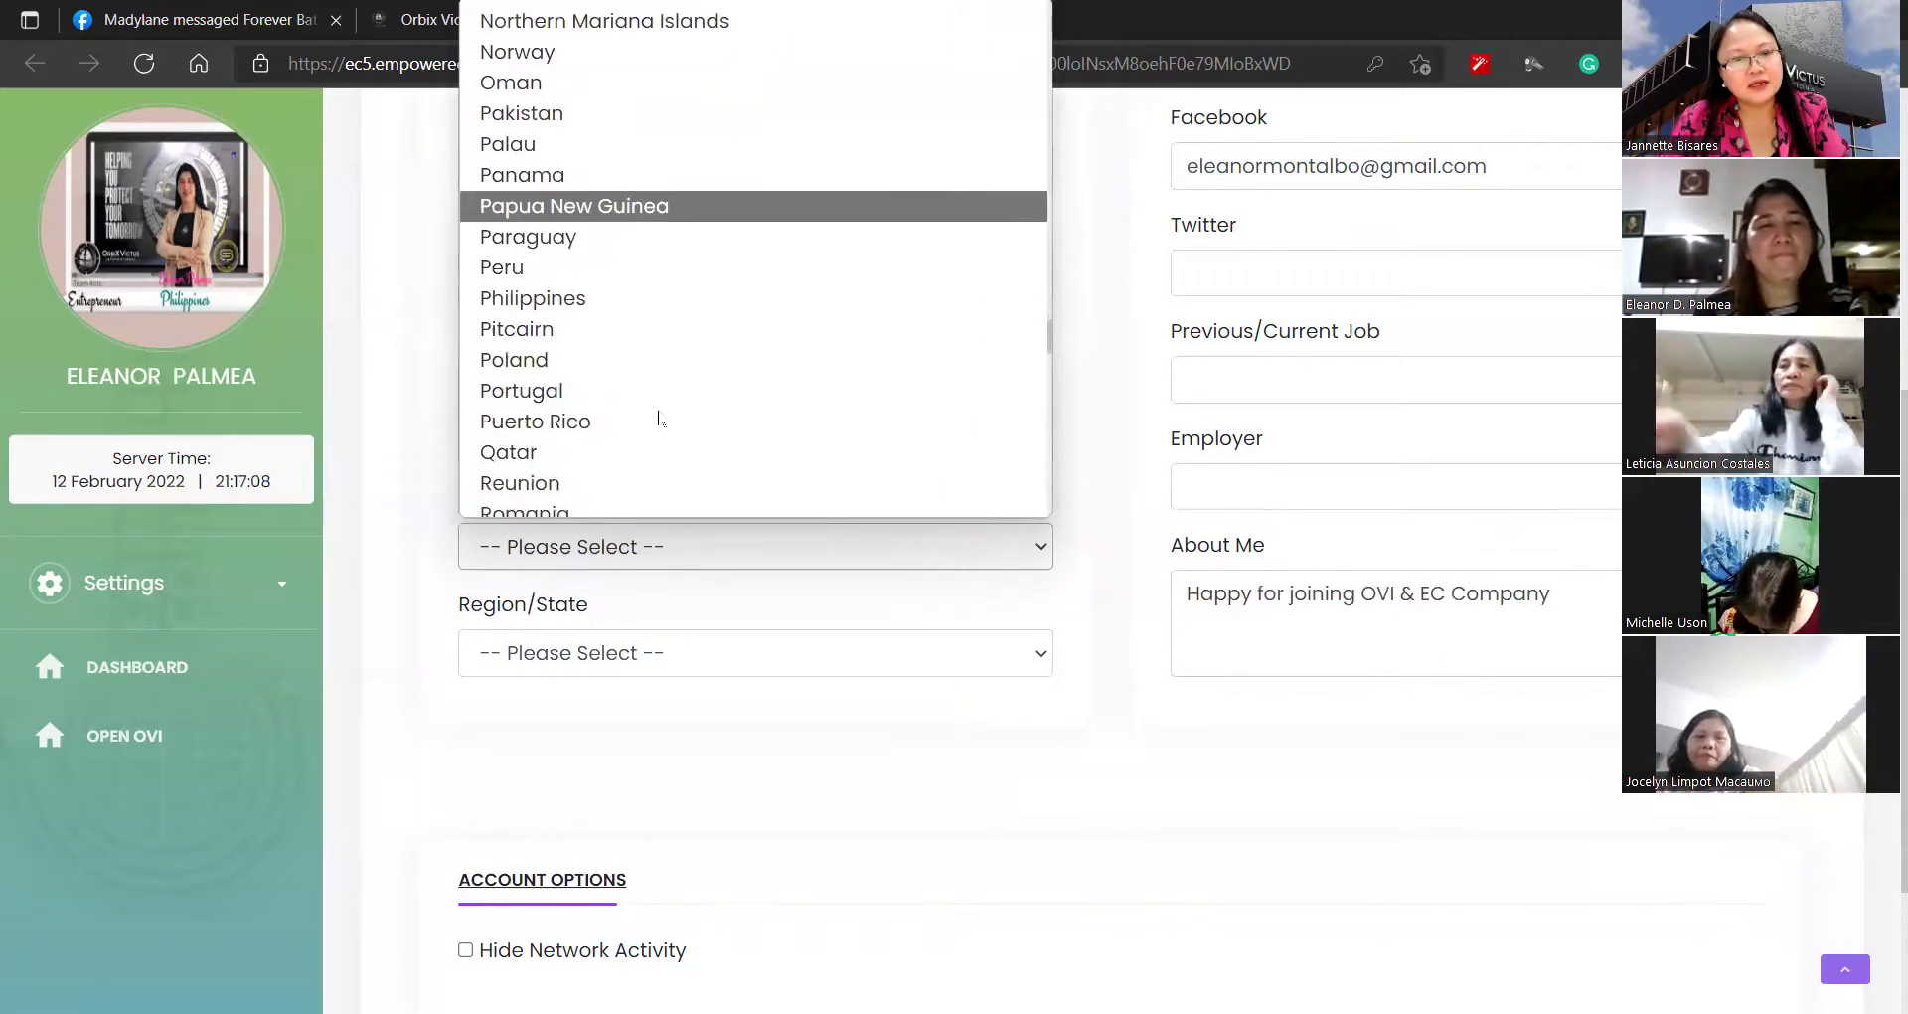
{"action": "scroll", "coordinate": [573, 278], "scroll_direction": "up", "scroll_amount": 1}
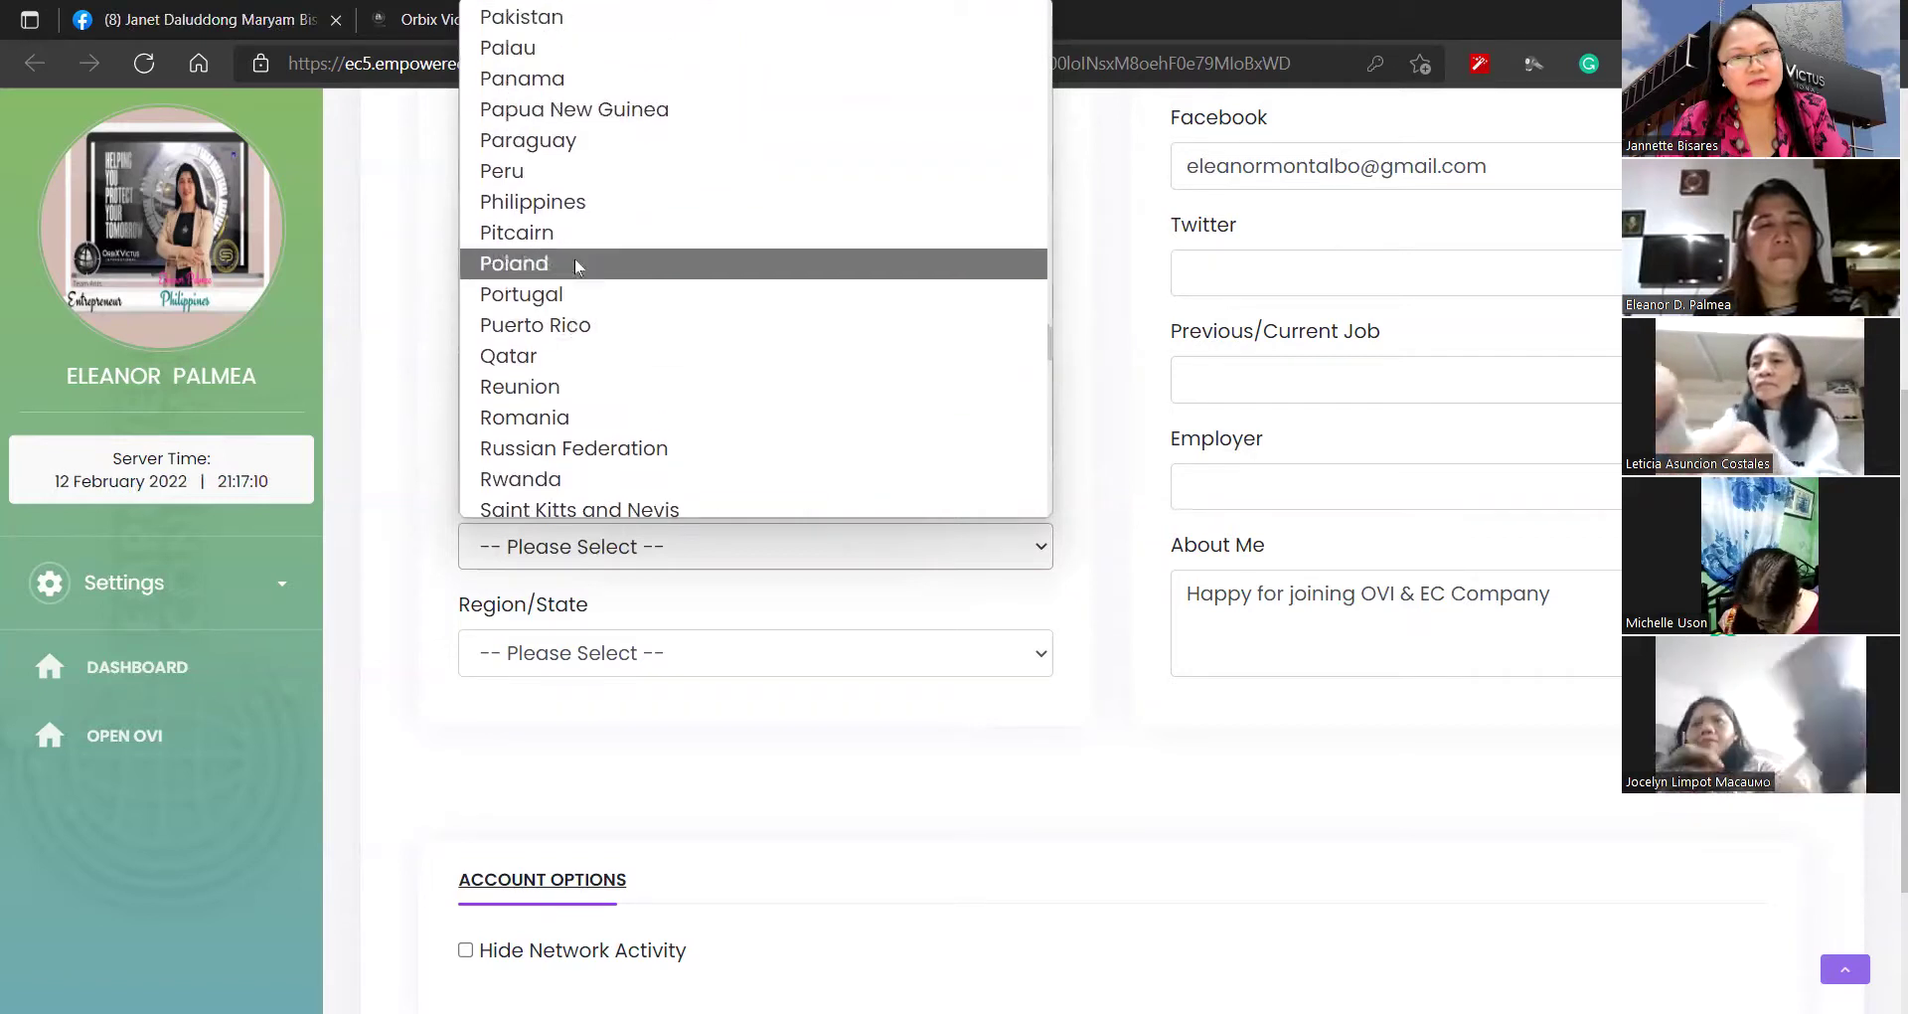
{"action": "left_click", "coordinate": [562, 198]}
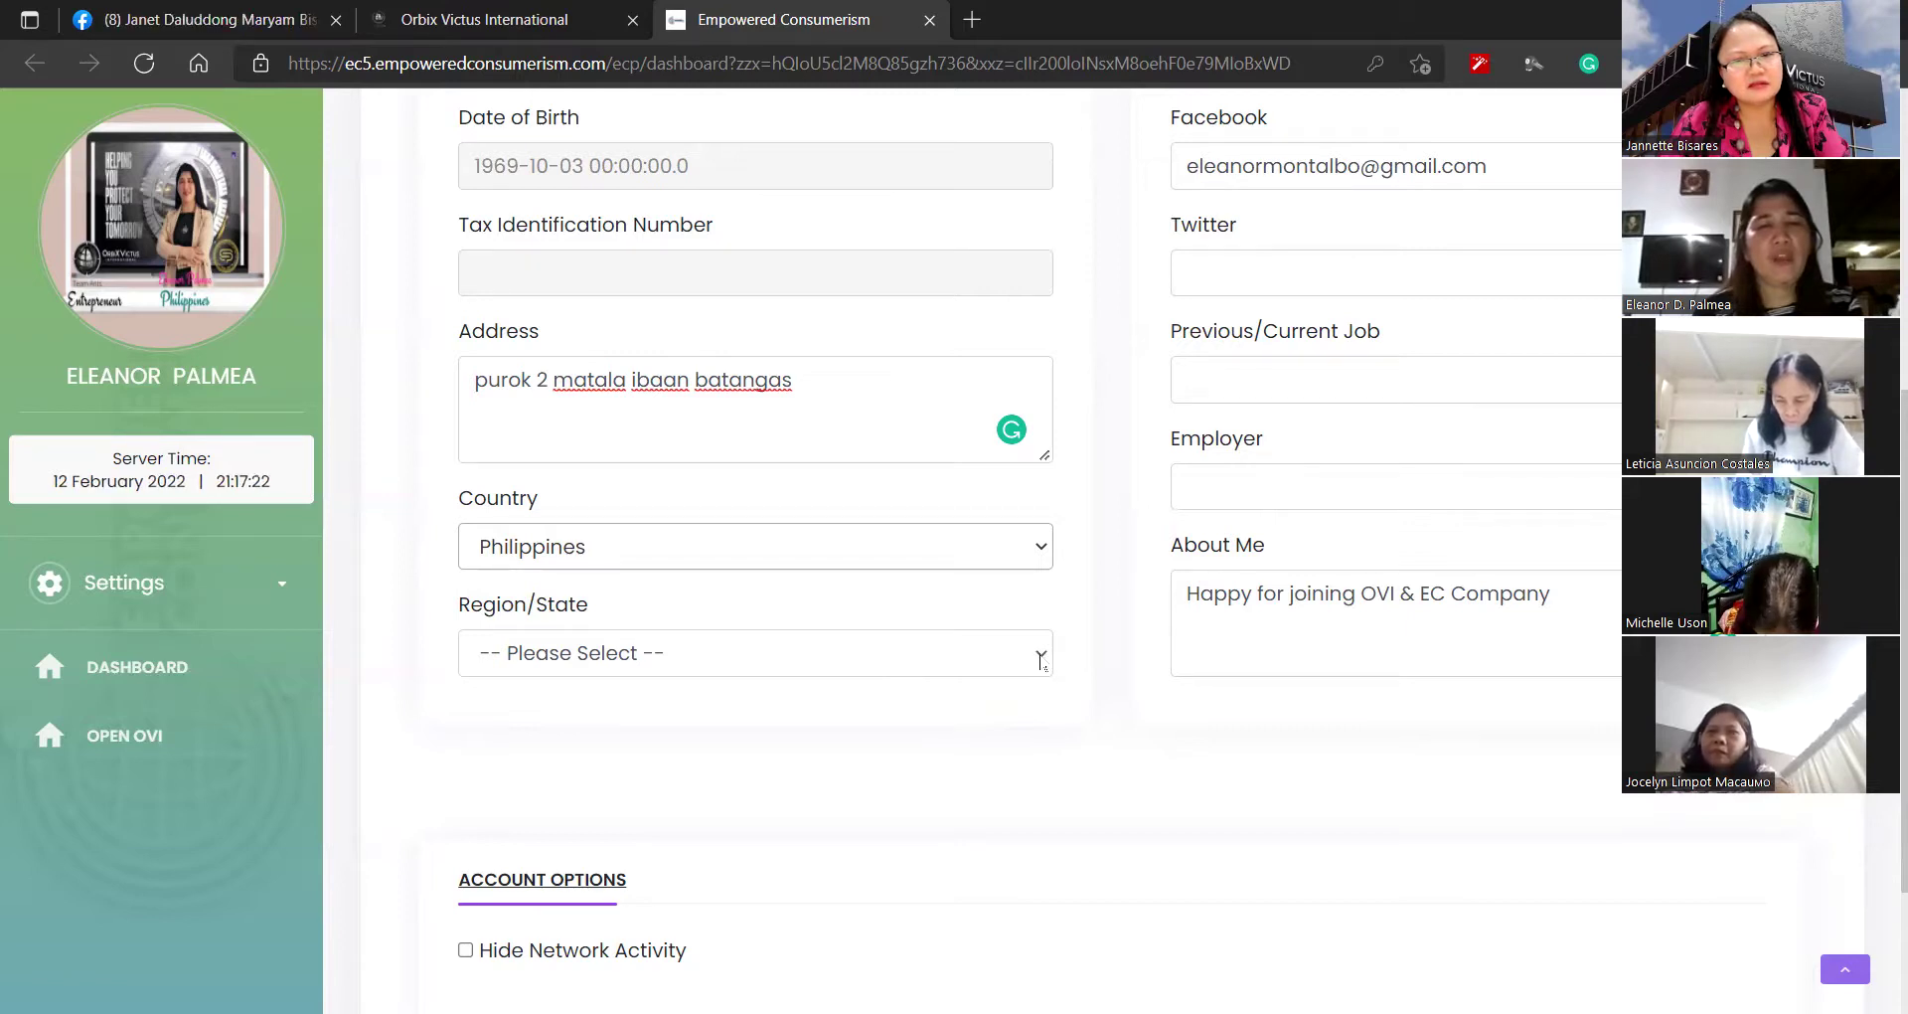
Choose Batangas as the profile's Region/State, then look over the filled form fields.
{"action": "left_click", "coordinate": [1041, 659]}
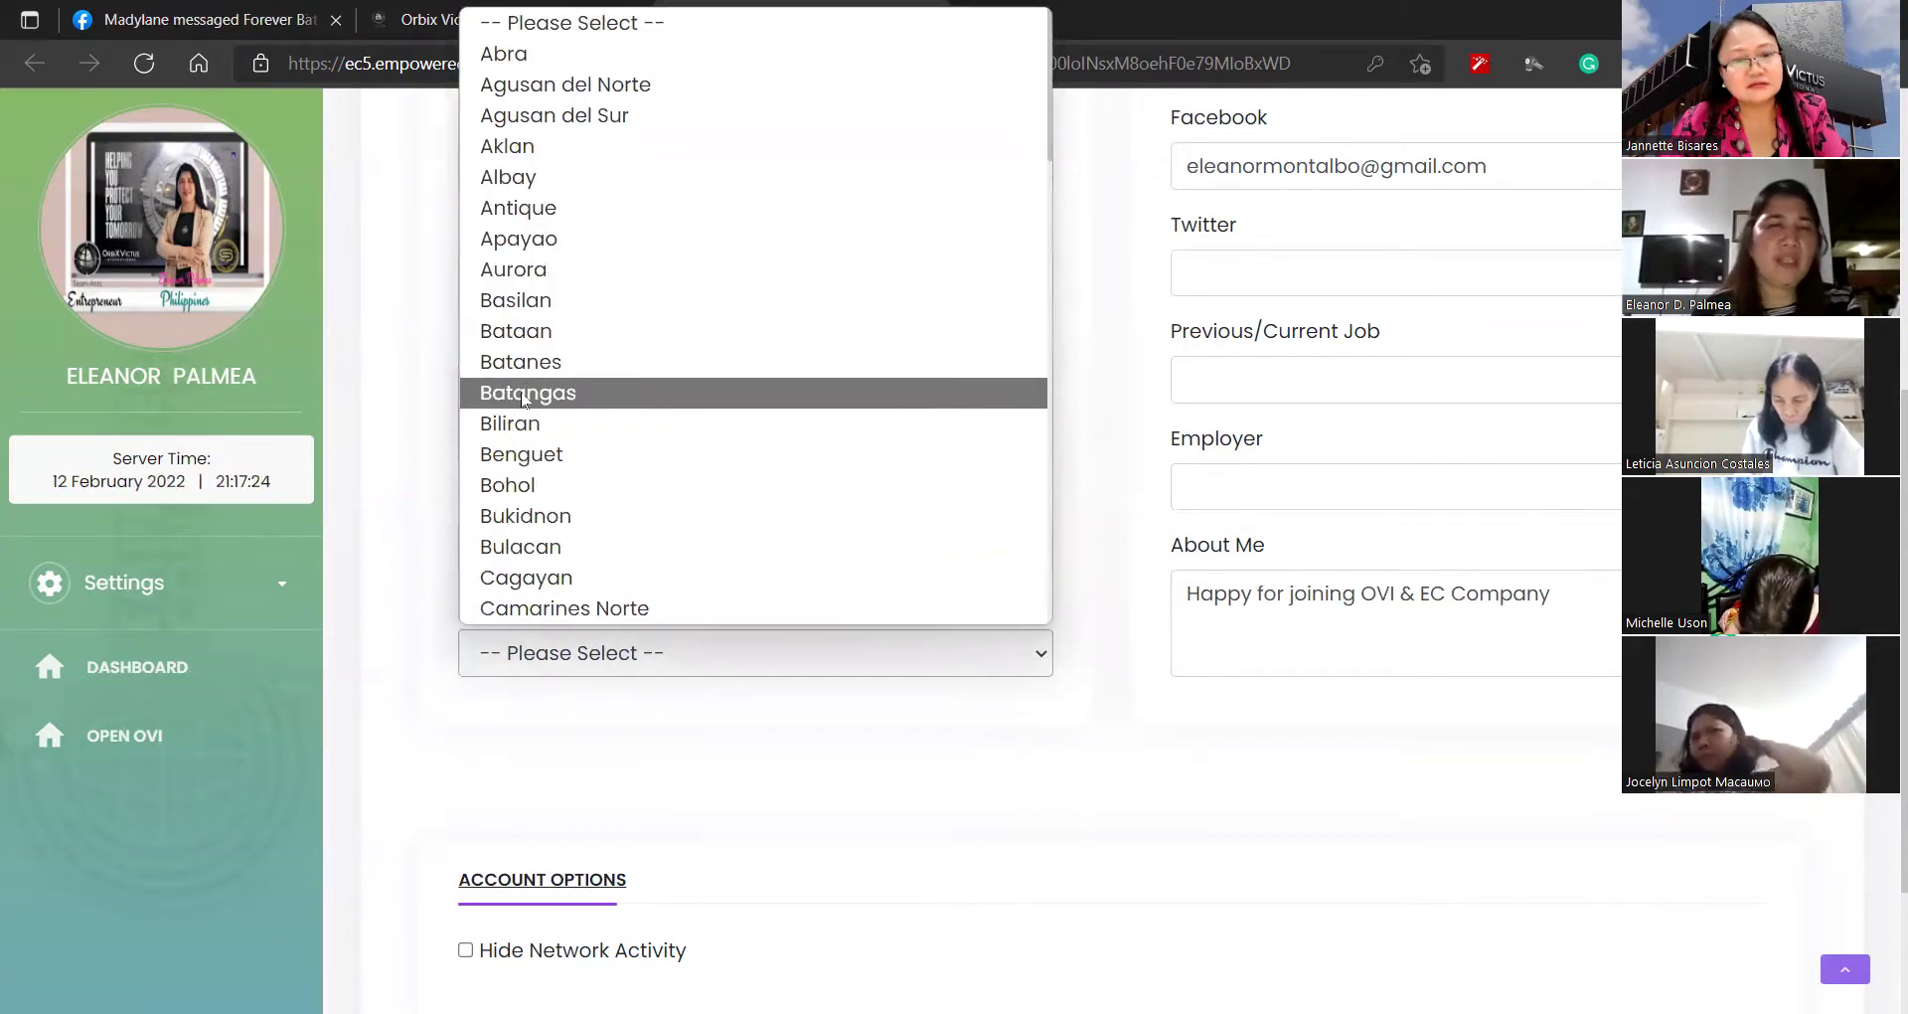
{"action": "left_click", "coordinate": [524, 399]}
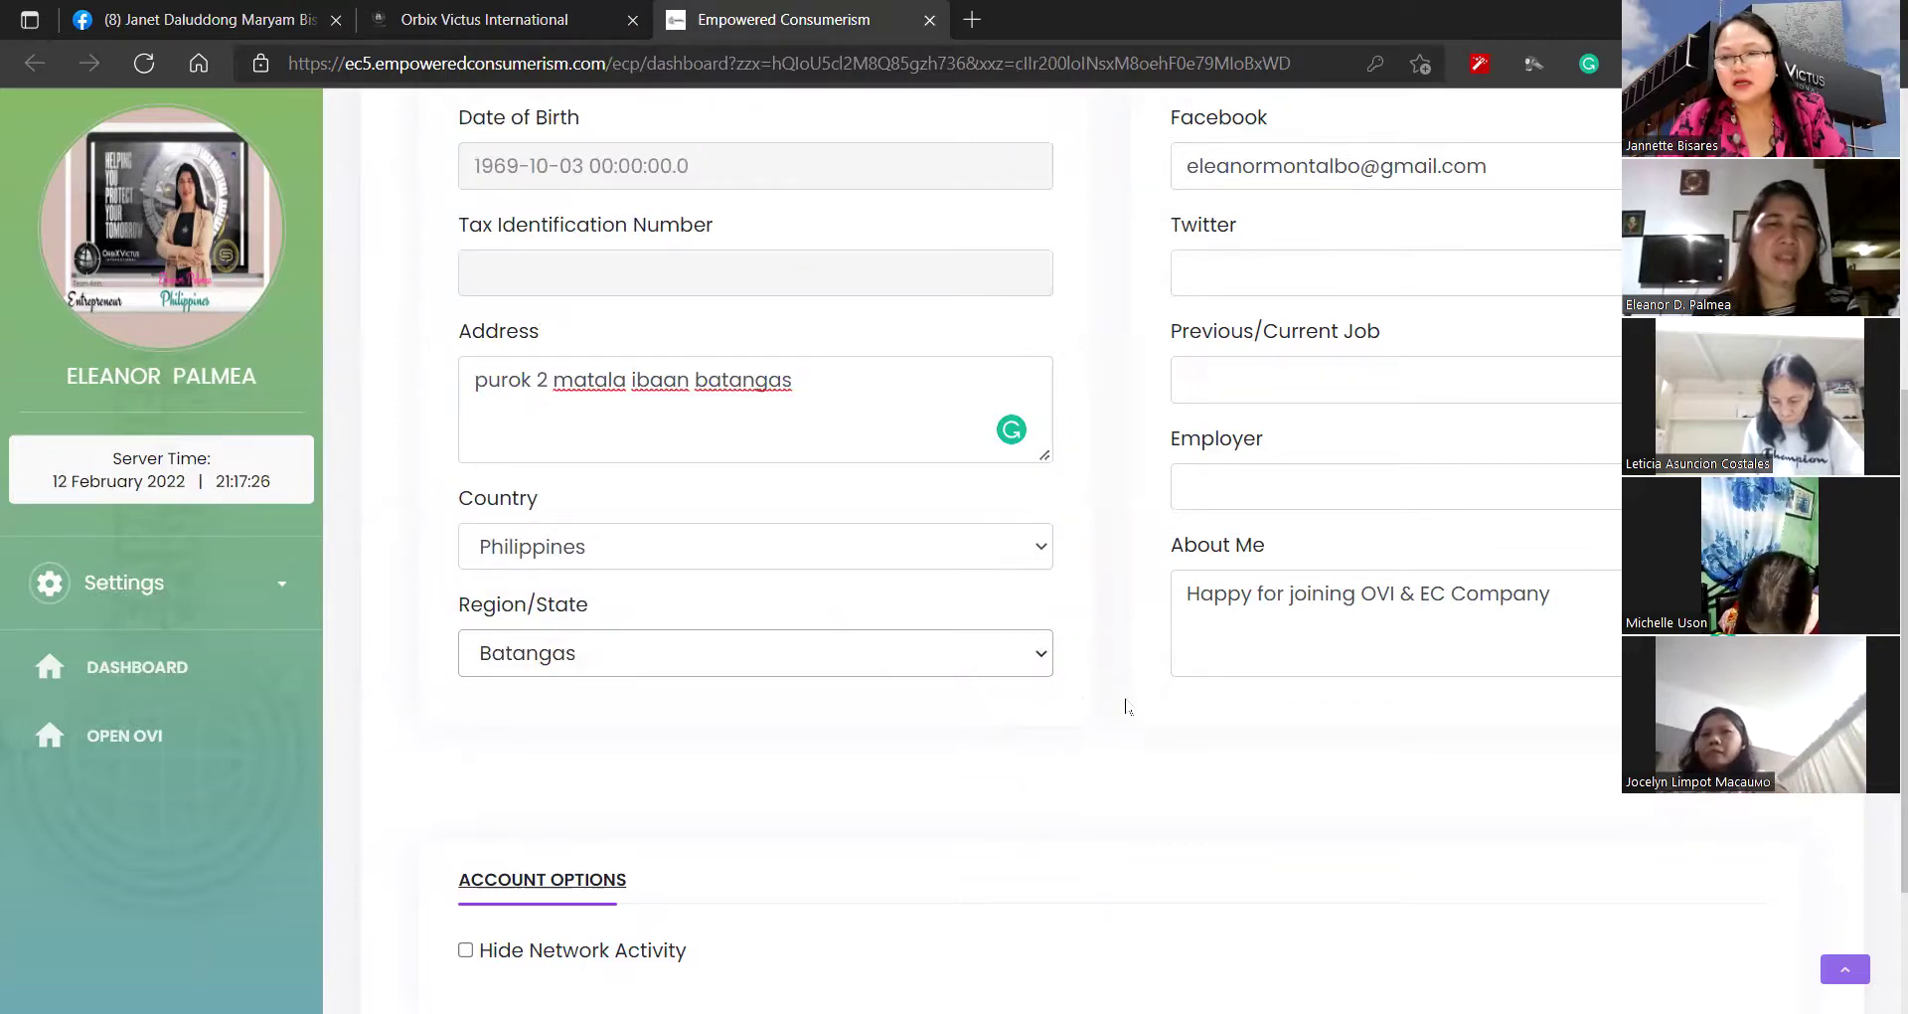
{"action": "scroll", "coordinate": [1183, 740], "scroll_direction": "up", "scroll_amount": 2}
{"action": "scroll", "coordinate": [1203, 750], "scroll_direction": "down", "scroll_amount": 4}
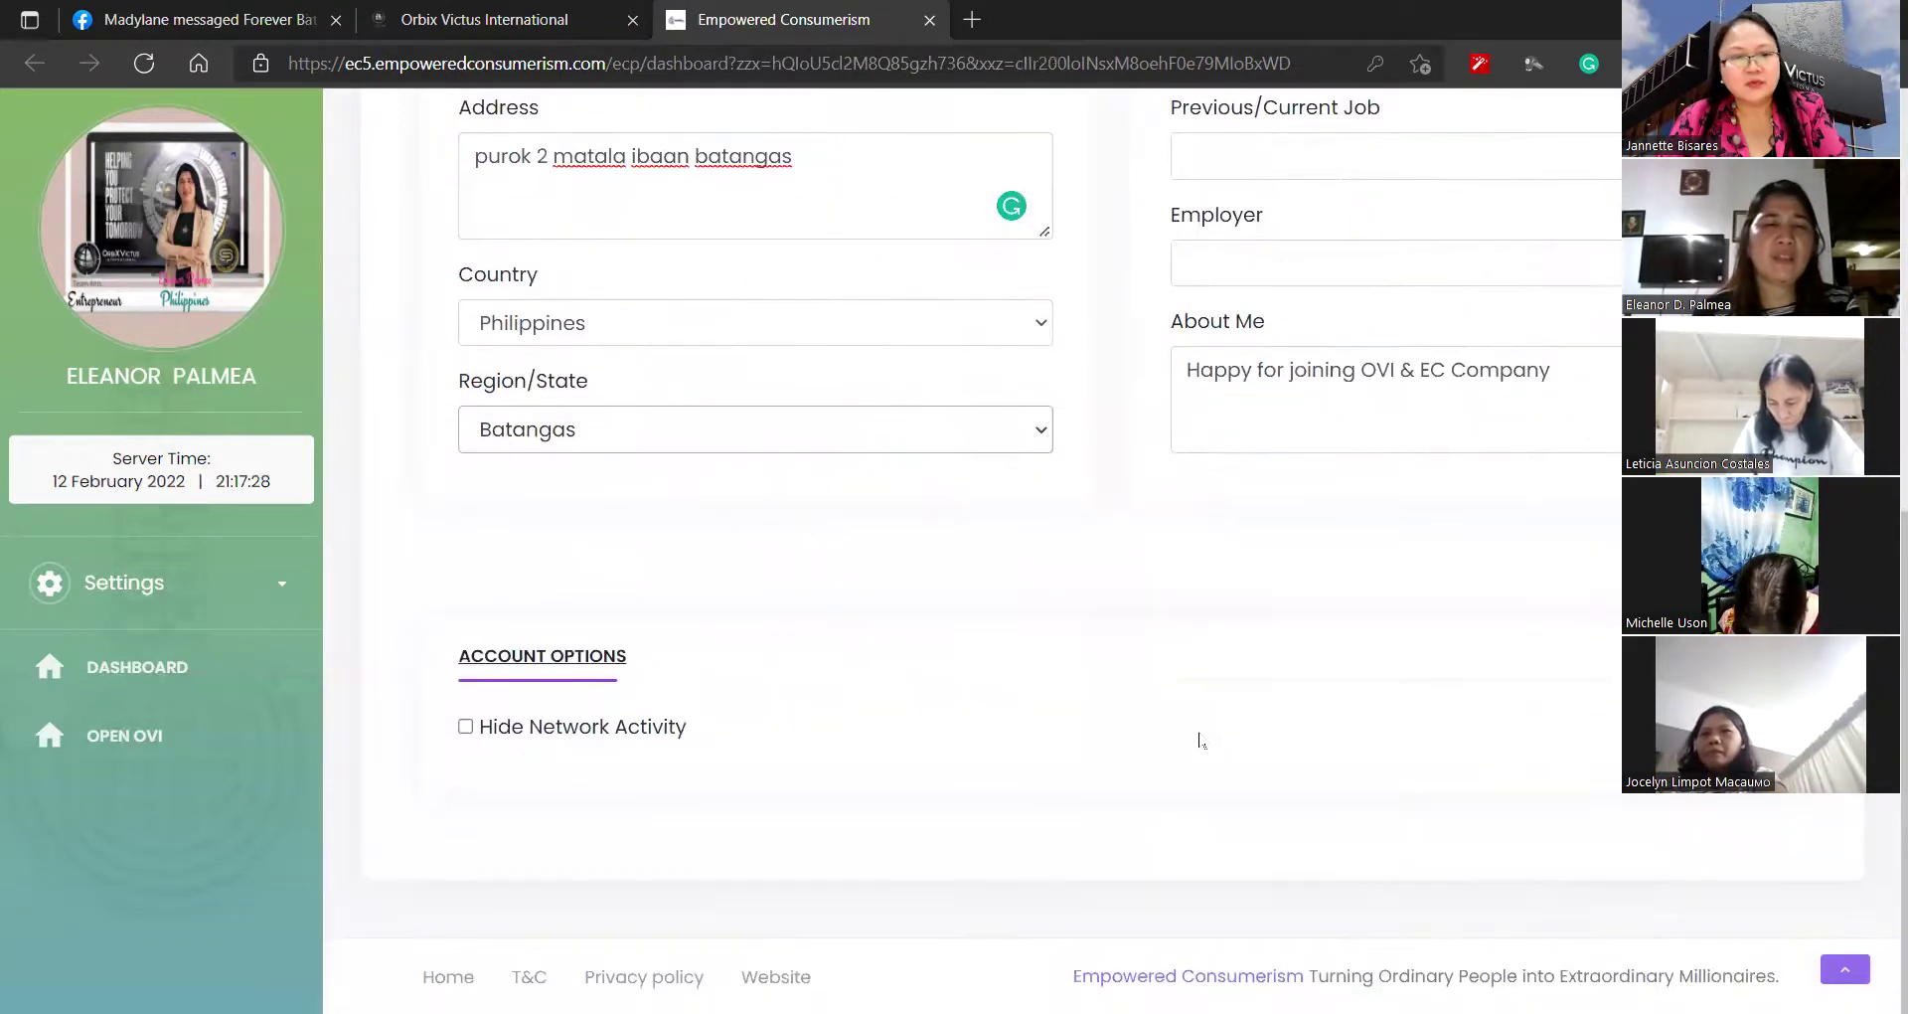
{"action": "scroll", "coordinate": [1200, 740], "scroll_direction": "up", "scroll_amount": 4}
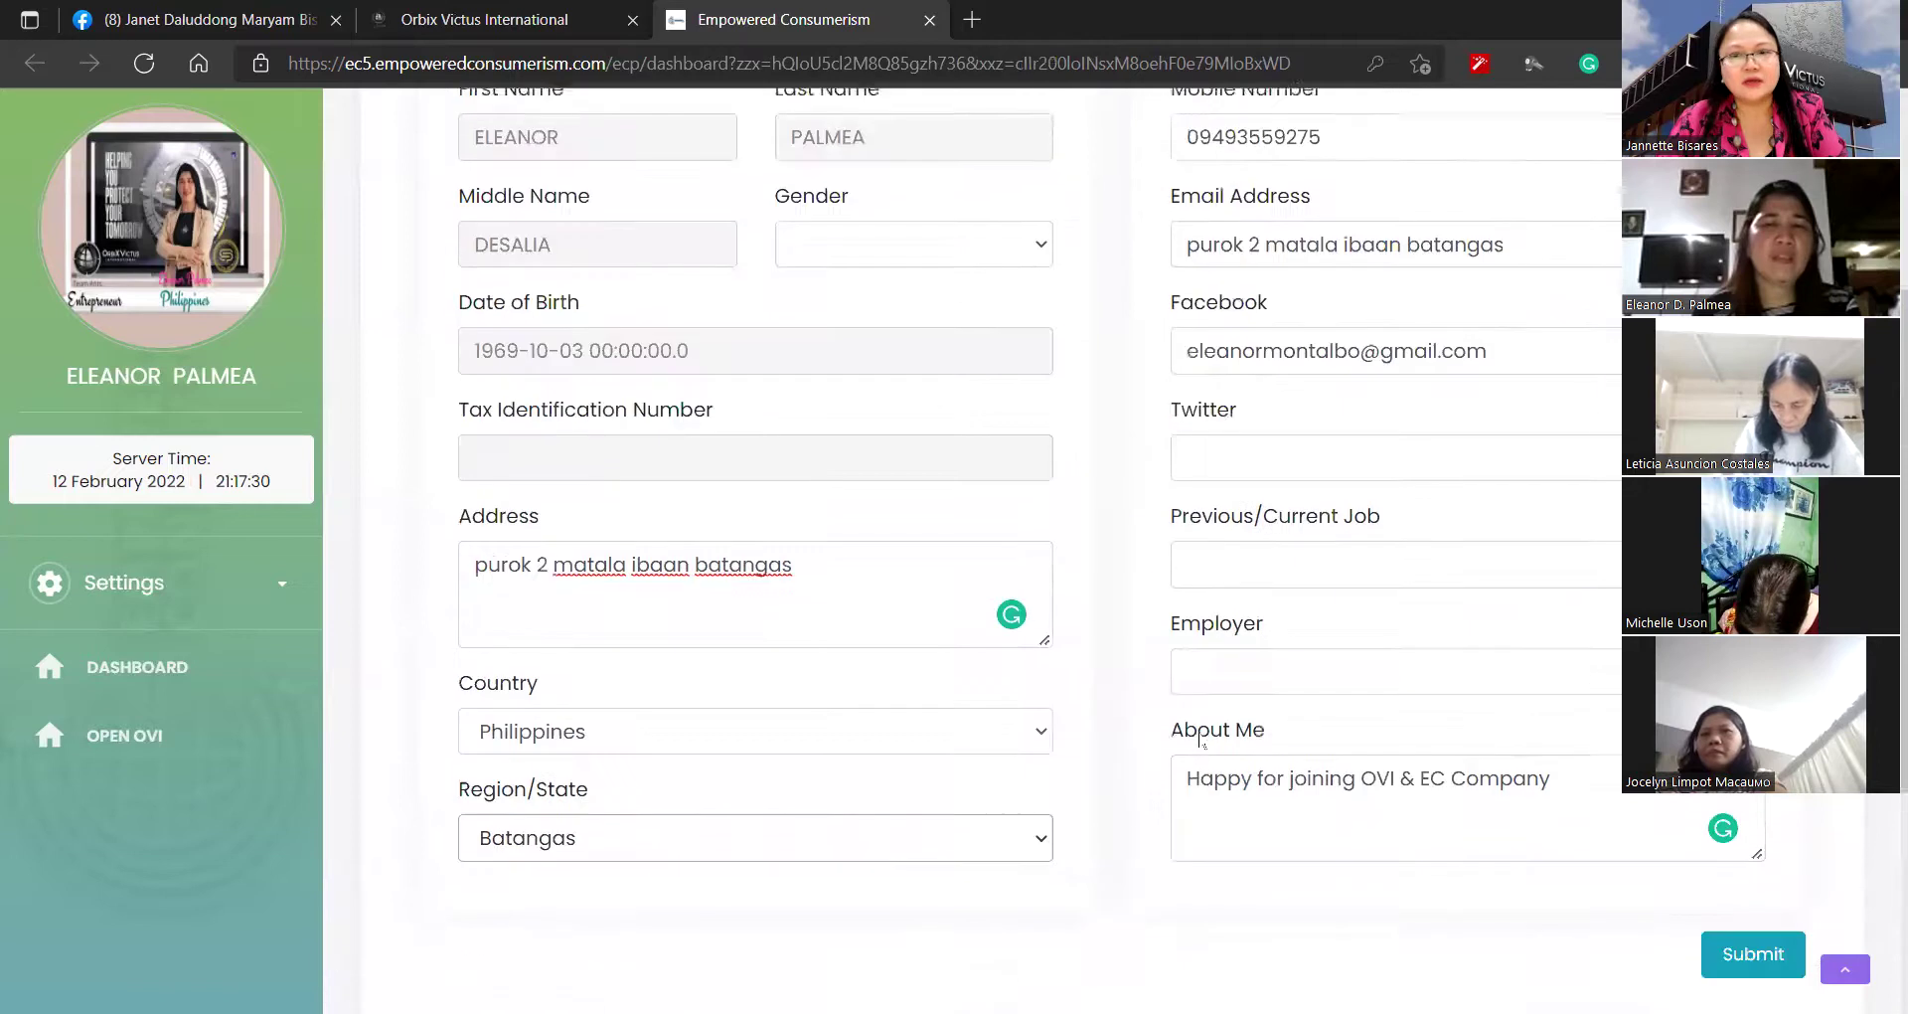
{"action": "scroll", "coordinate": [1200, 740], "scroll_direction": "down", "scroll_amount": 4}
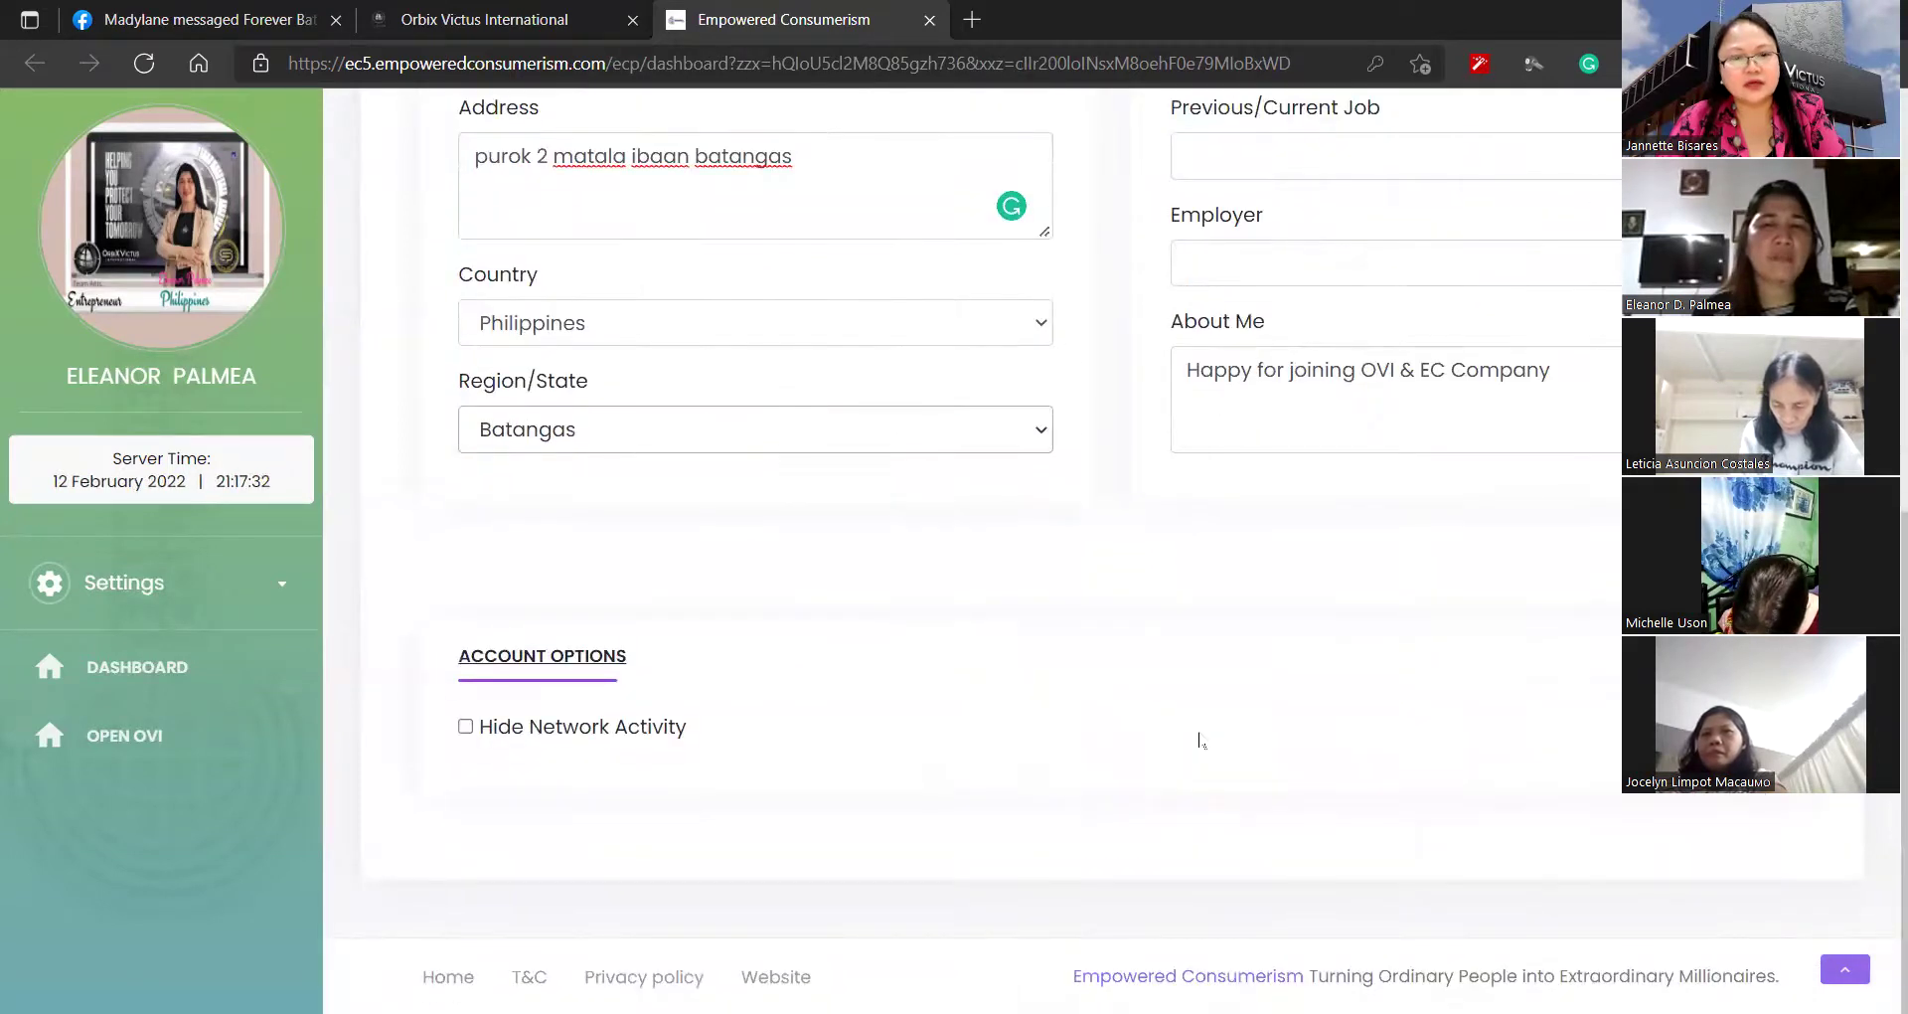
{"action": "scroll", "coordinate": [1199, 740], "scroll_direction": "up", "scroll_amount": 3}
{"action": "scroll", "coordinate": [1200, 743], "scroll_direction": "up", "scroll_amount": 3}
{"action": "scroll", "coordinate": [1200, 745], "scroll_direction": "down", "scroll_amount": 6}
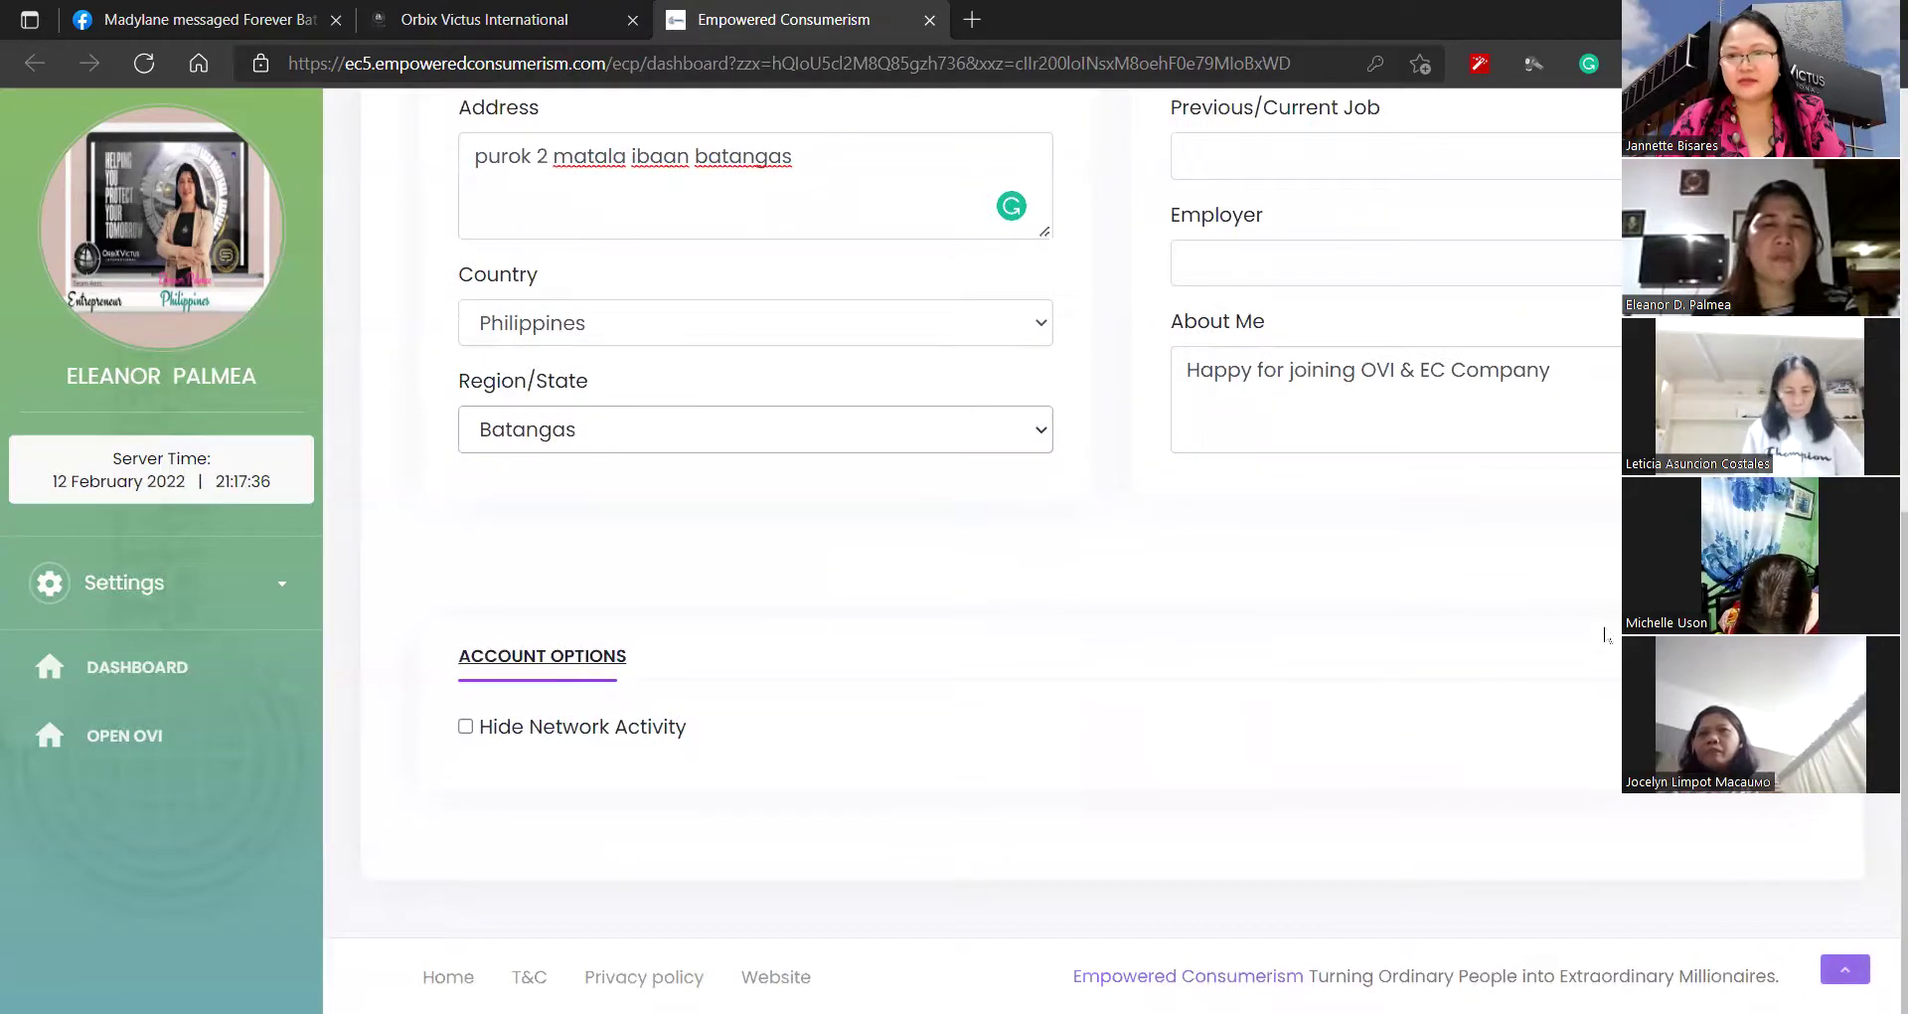
{"action": "scroll", "coordinate": [1603, 634], "scroll_direction": "up", "scroll_amount": 3}
{"action": "scroll", "coordinate": [1597, 682], "scroll_direction": "down", "scroll_amount": 3}
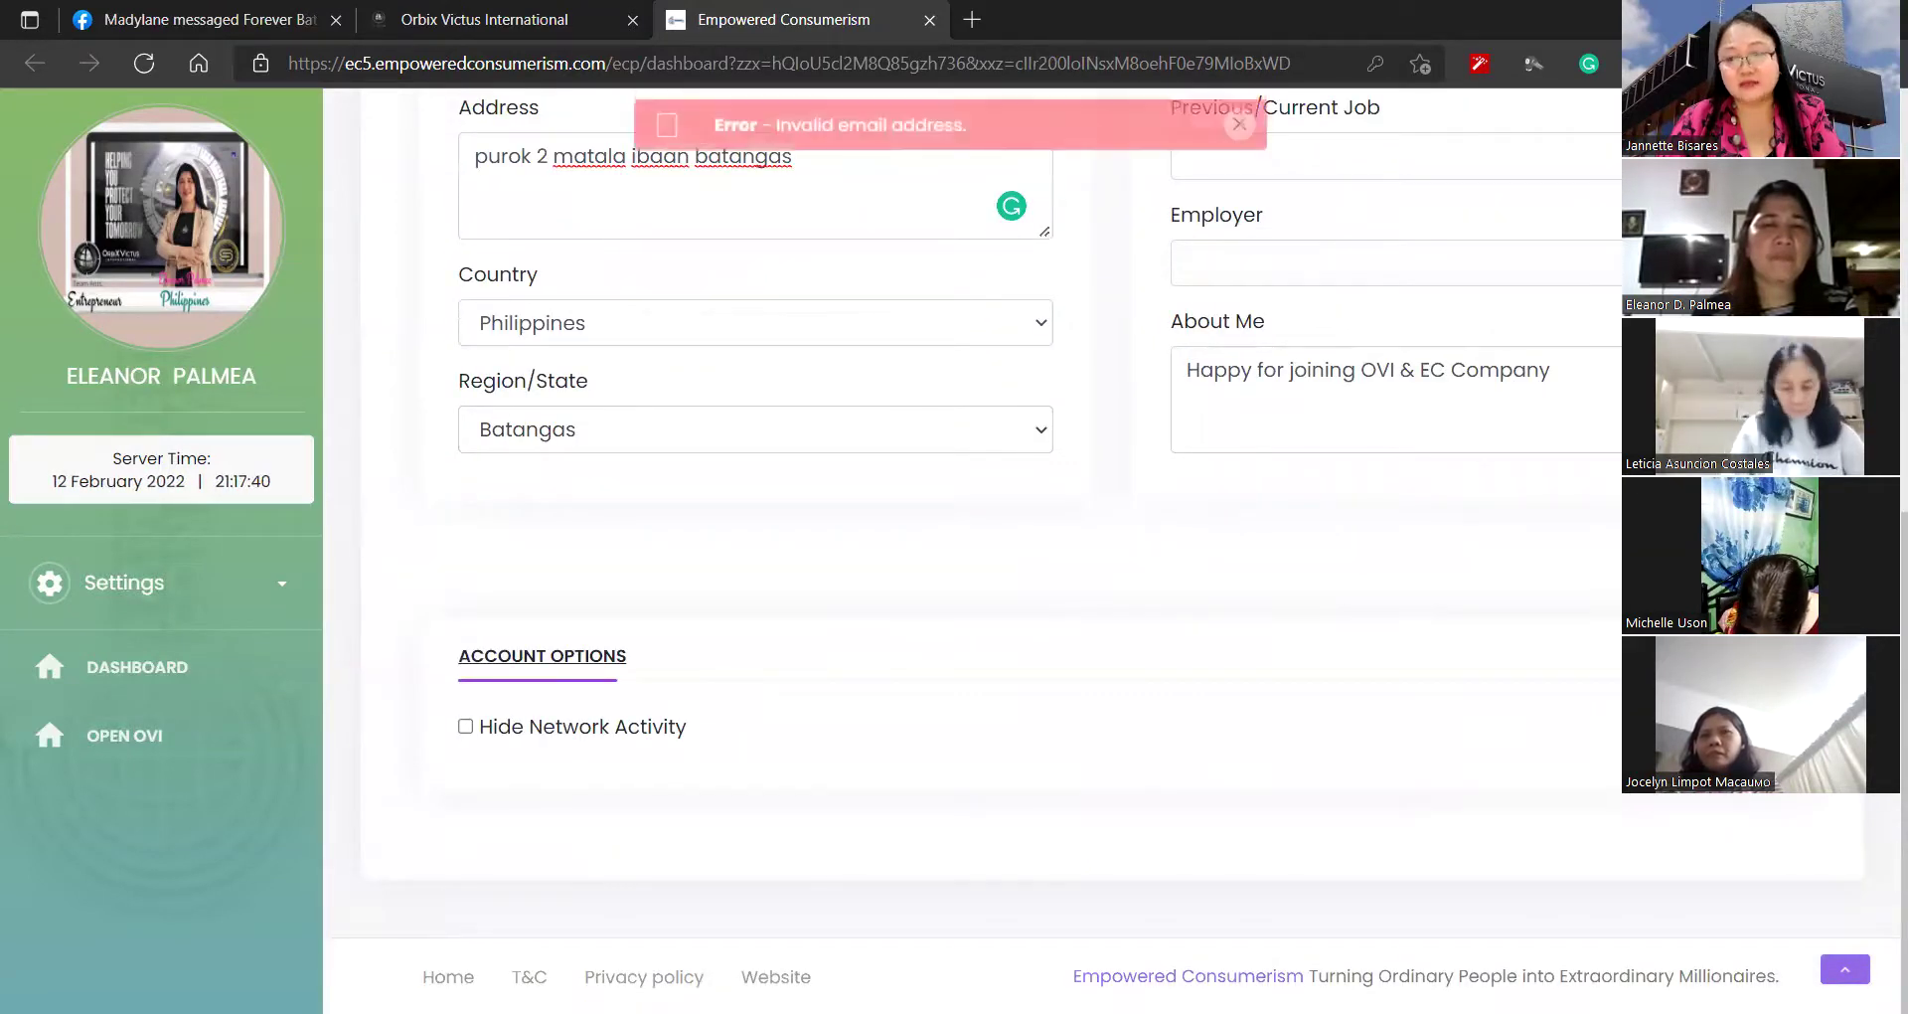
{"action": "scroll", "coordinate": [1322, 711], "scroll_direction": "up", "scroll_amount": 1}
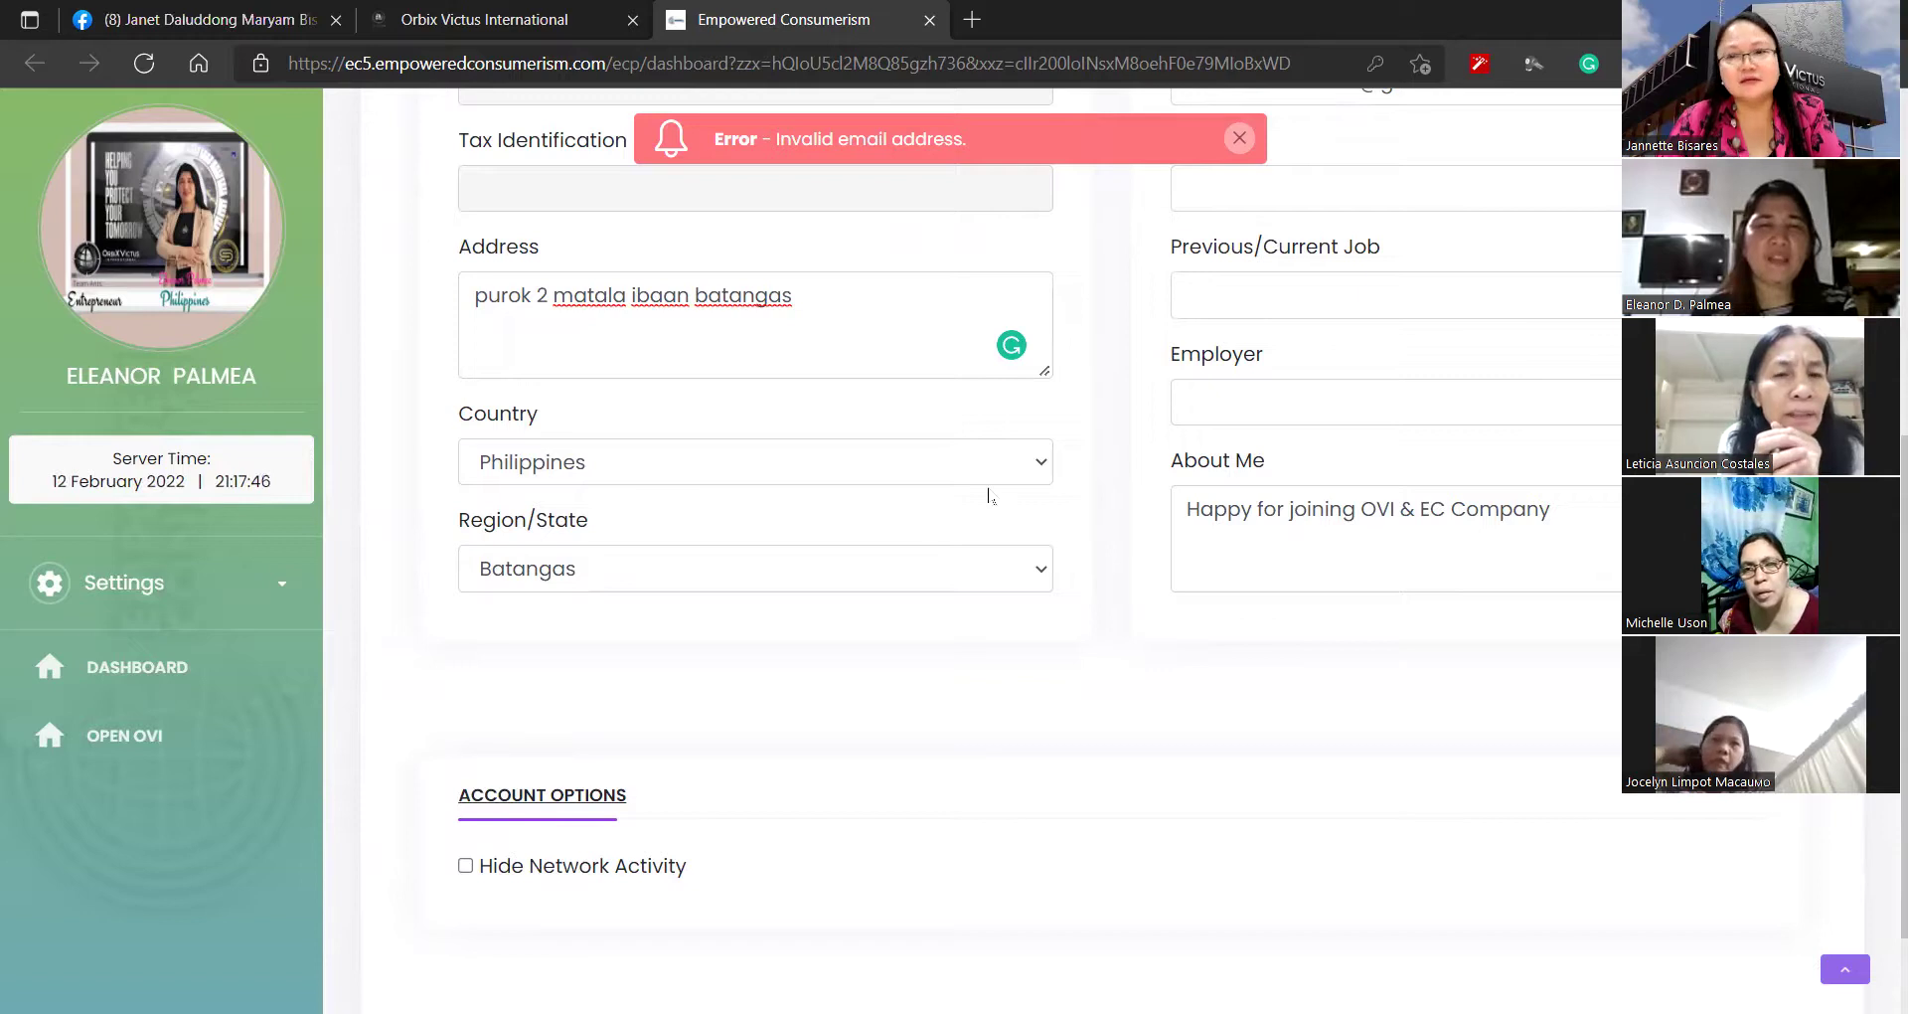
{"action": "scroll", "coordinate": [1232, 552], "scroll_direction": "up", "scroll_amount": 2}
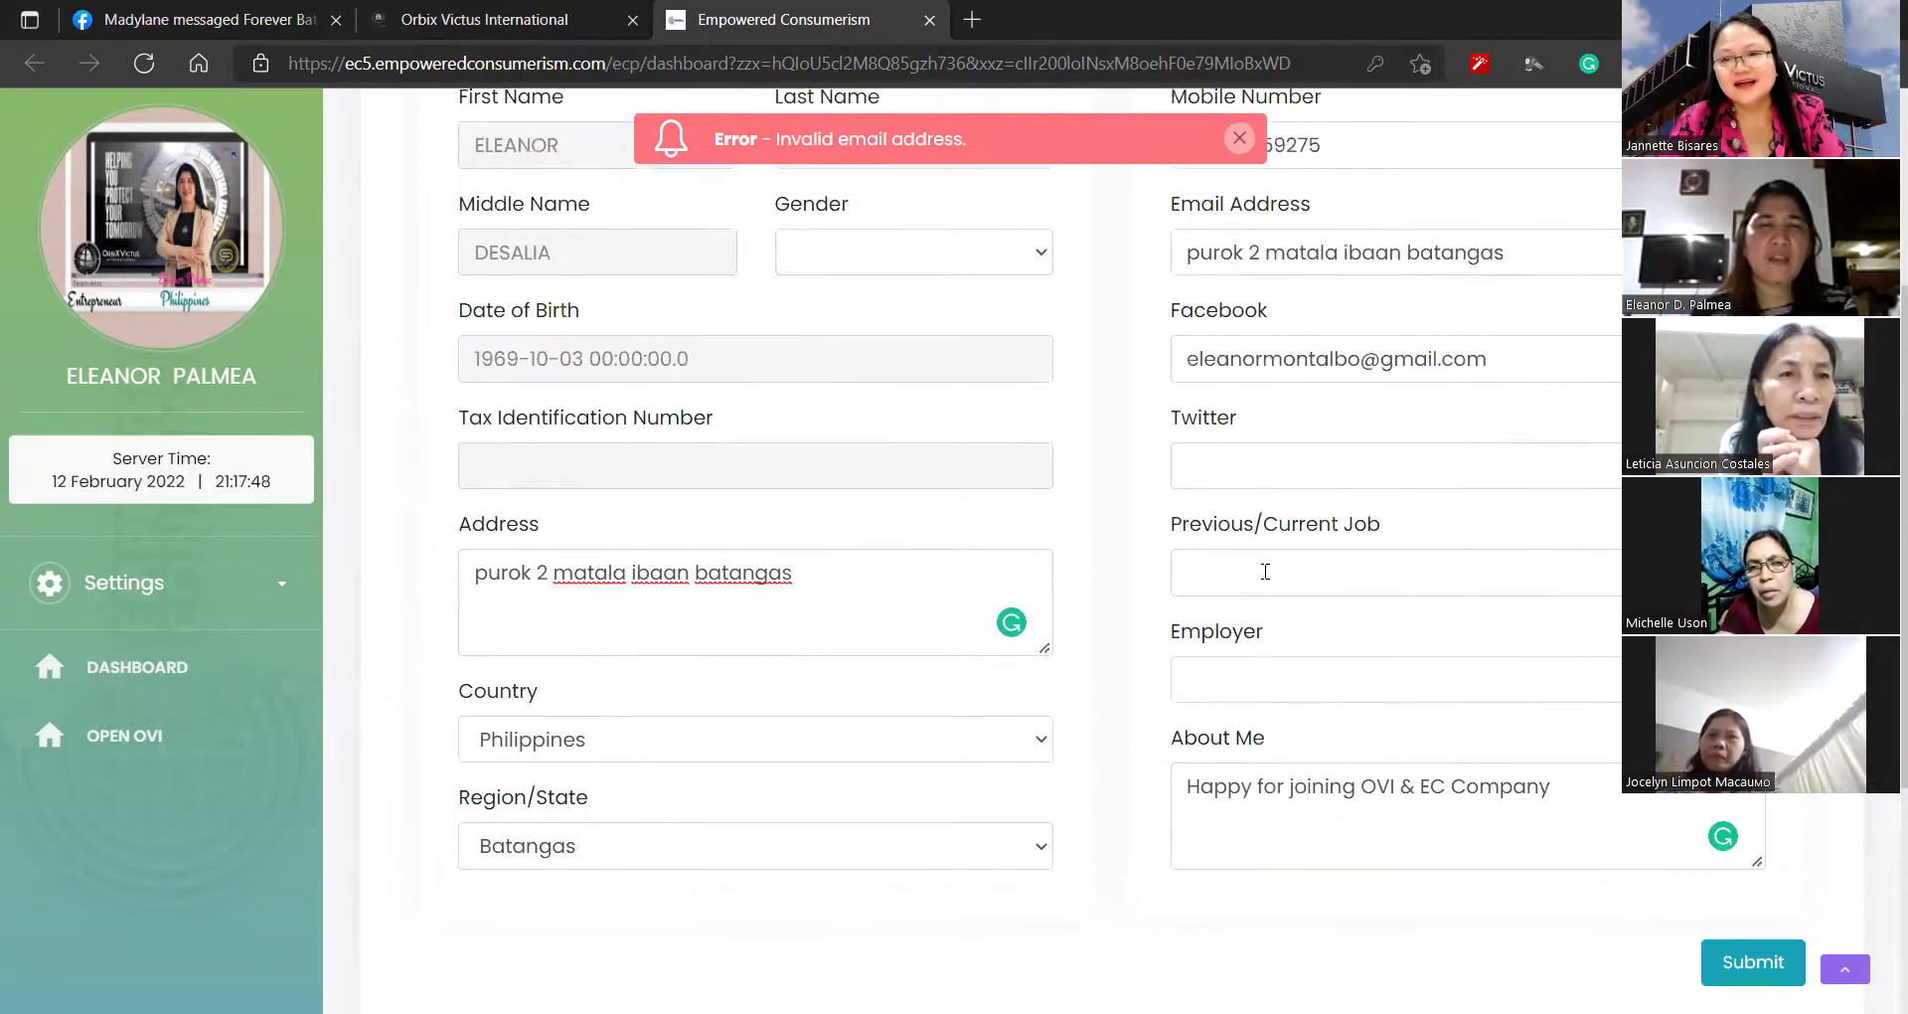
{"action": "scroll", "coordinate": [1299, 588], "scroll_direction": "up", "scroll_amount": 1}
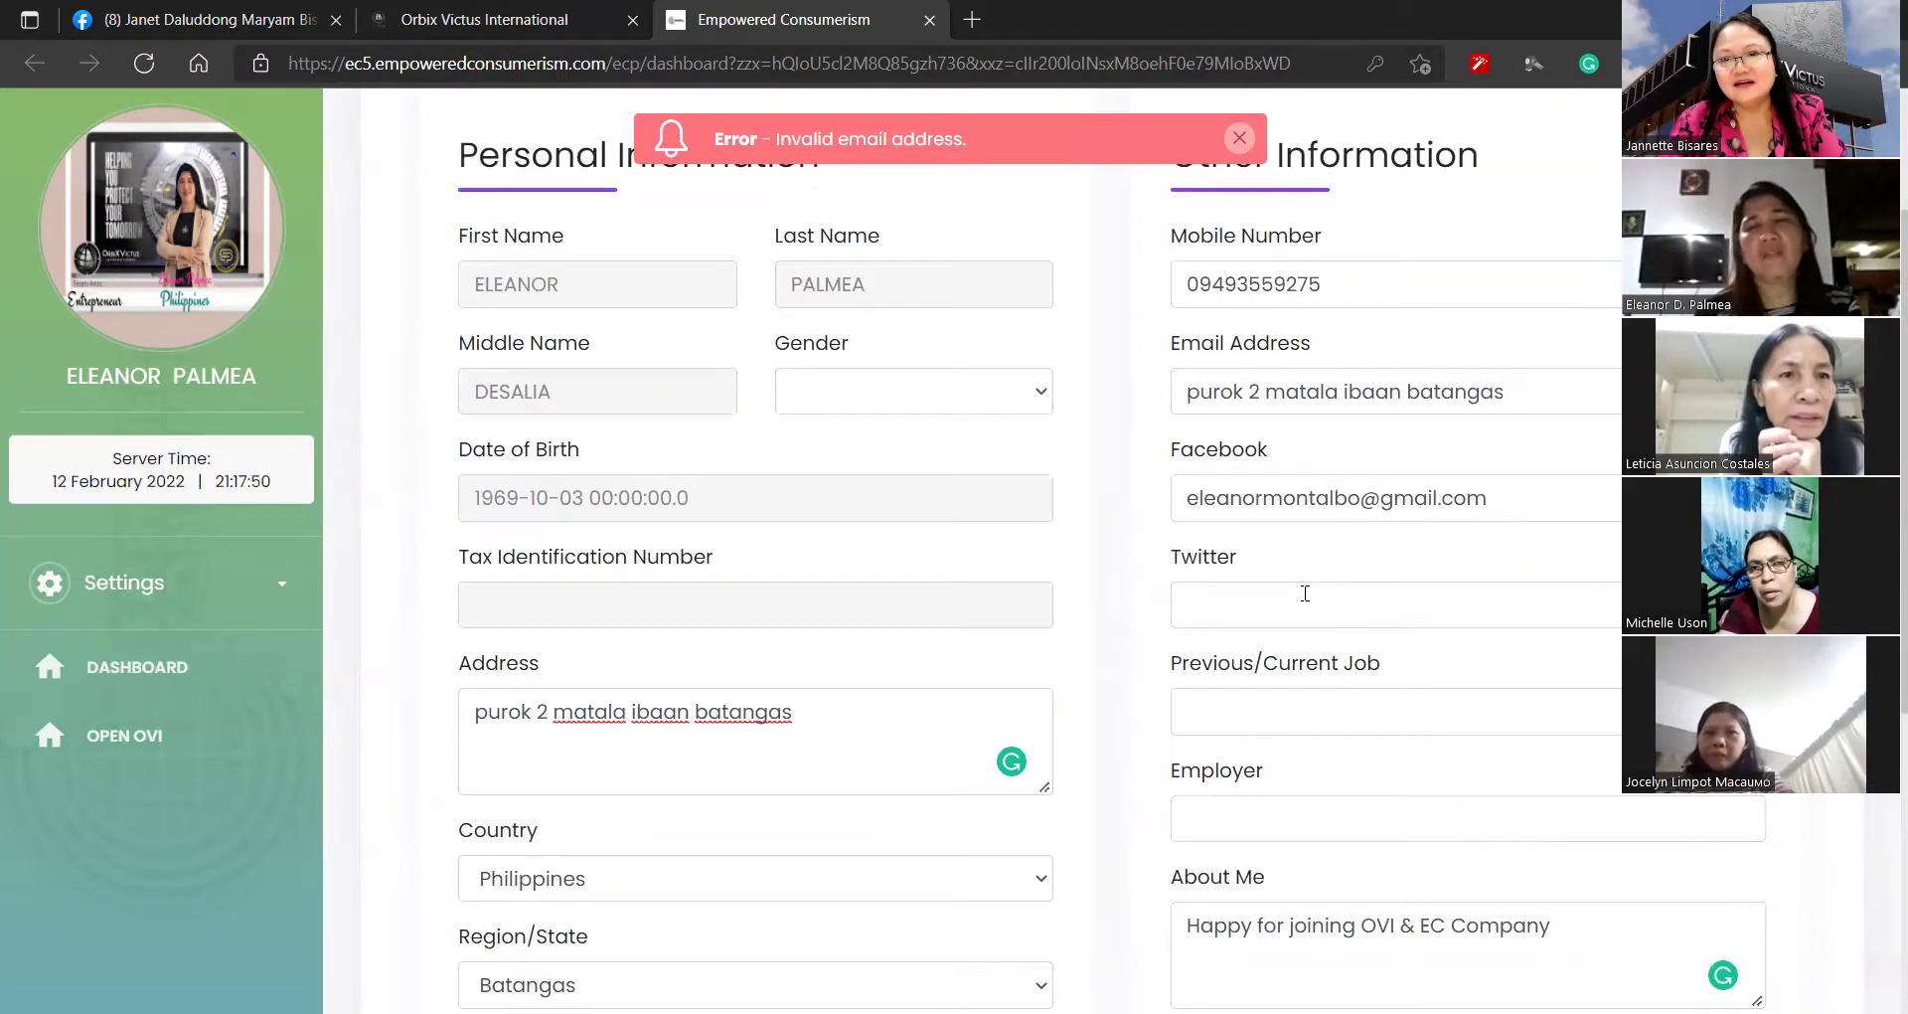
{"action": "scroll", "coordinate": [1331, 579], "scroll_direction": "up", "scroll_amount": 1}
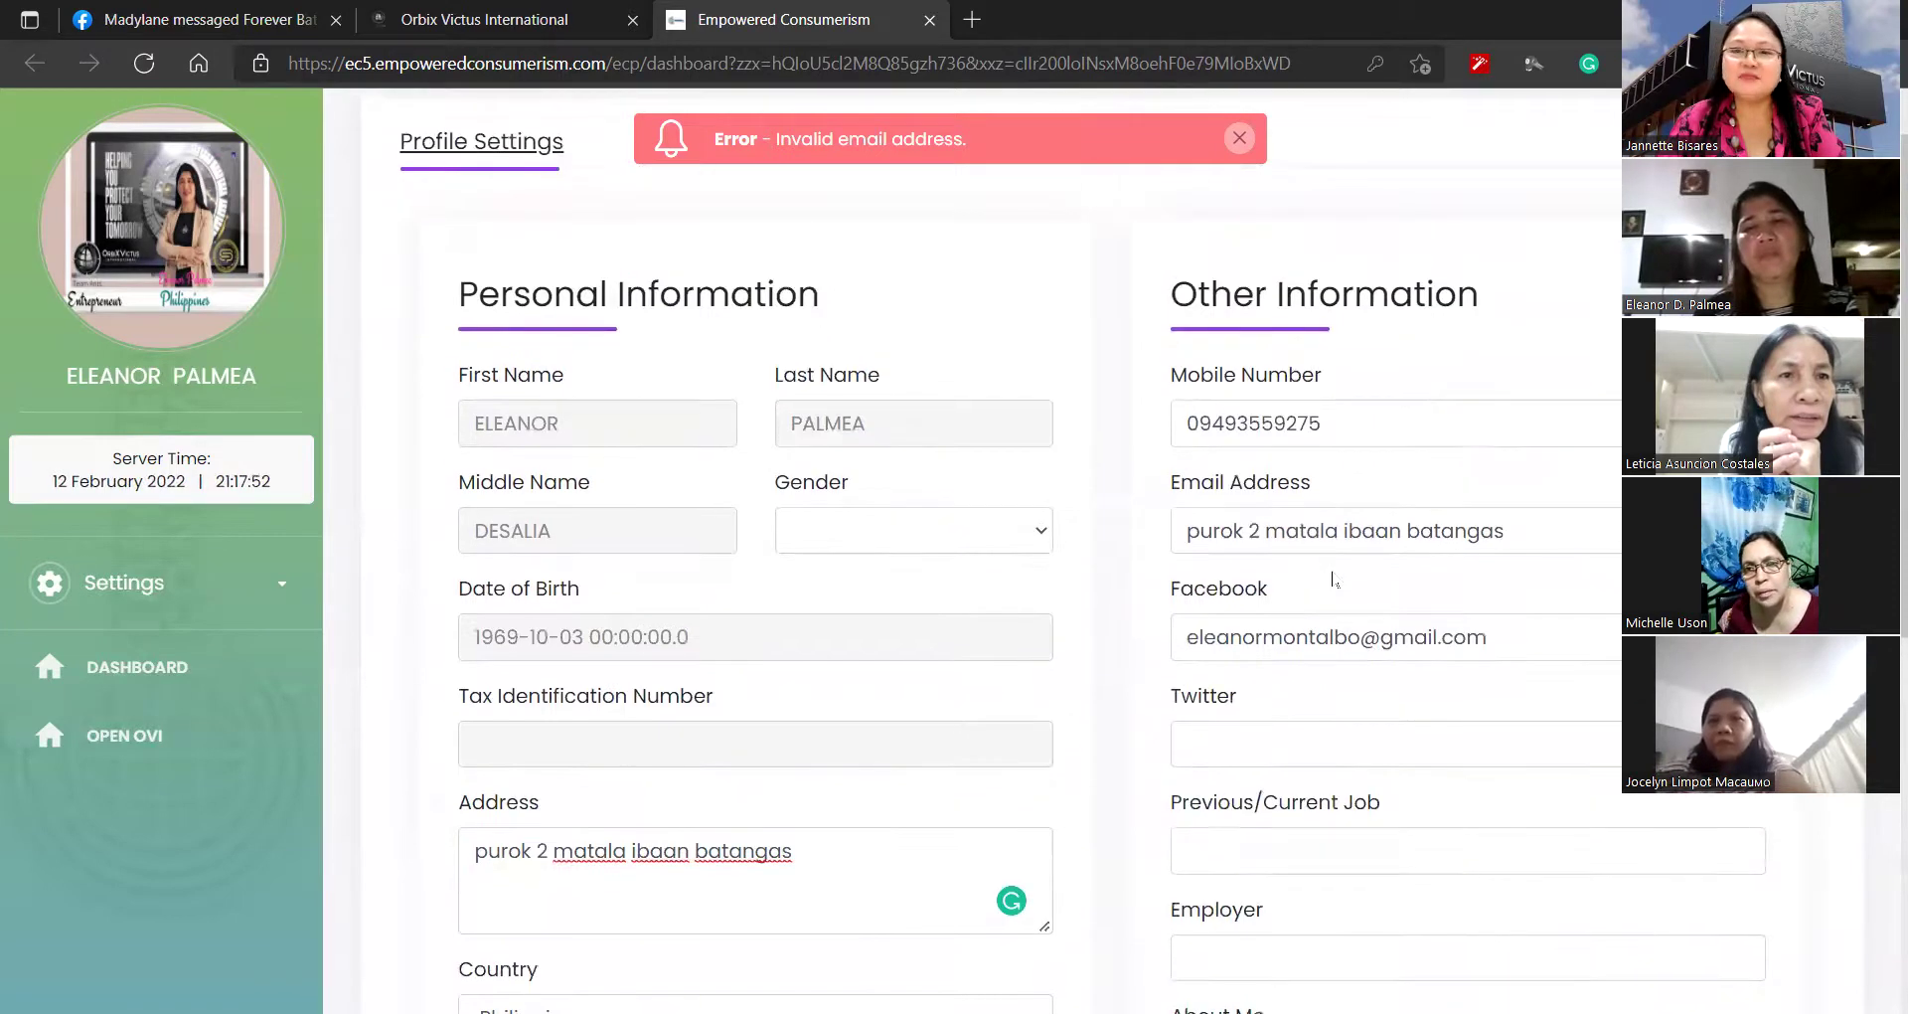
Clear the street address from the Email Address field and enter the user's Gmail address instead.
{"action": "left_click", "coordinate": [1575, 533]}
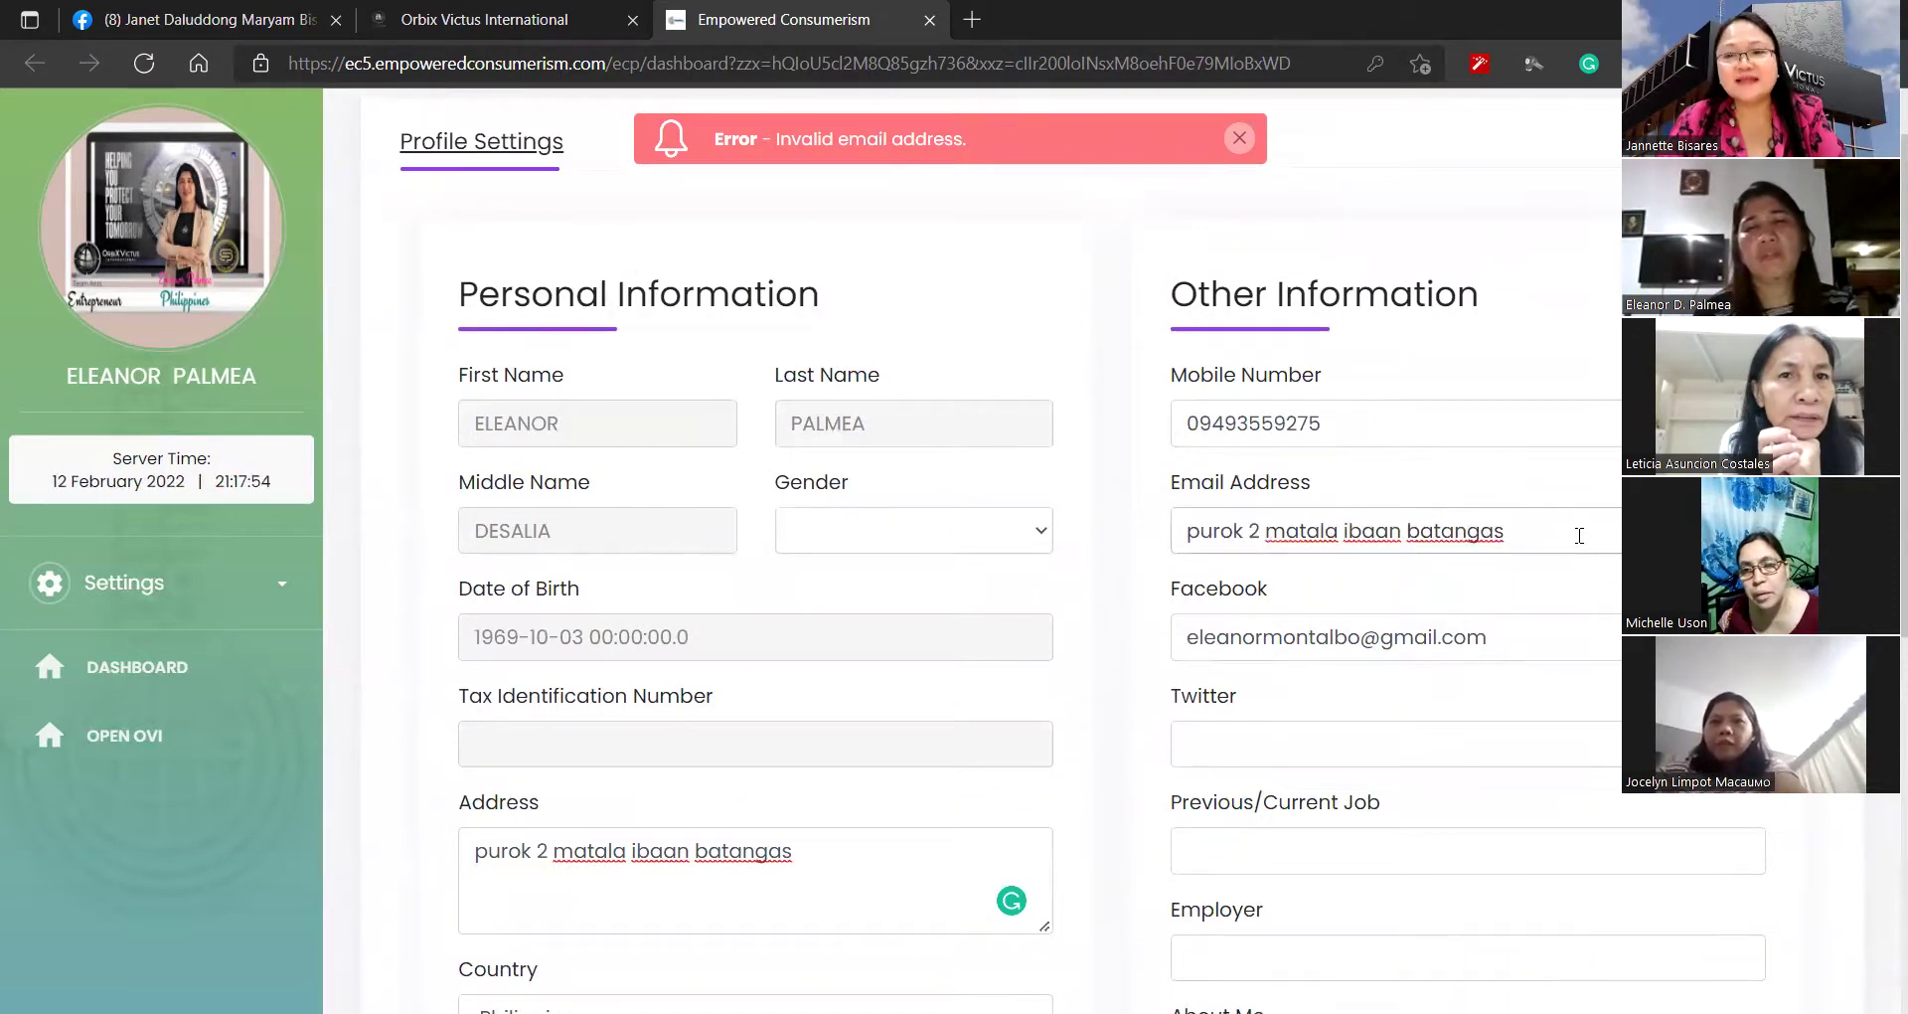
{"action": "key", "text": "BackSpace"}
{"action": "key", "text": "BackSpace"}
{"action": "key", "text": "BackSpace"}
{"action": "key", "text": "BackSpace"}
{"action": "key", "text": "BackSpace"}
{"action": "key", "text": "BackSpace"}
{"action": "key", "text": "BackSpace"}
{"action": "key", "text": "BackSpace"}
{"action": "key", "text": "BackSpace"}
{"action": "key", "text": "BackSpace"}
{"action": "key", "text": "BackSpace"}
{"action": "key", "text": "BackSpace"}
{"action": "key", "text": "BackSpace"}
{"action": "key", "text": "BackSpace"}
{"action": "key", "text": "BackSpace"}
{"action": "key", "text": "BackSpace"}
{"action": "key", "text": "BackSpace"}
{"action": "key", "text": "BackSpace"}
{"action": "key", "text": "BackSpace"}
{"action": "key", "text": "BackSpace"}
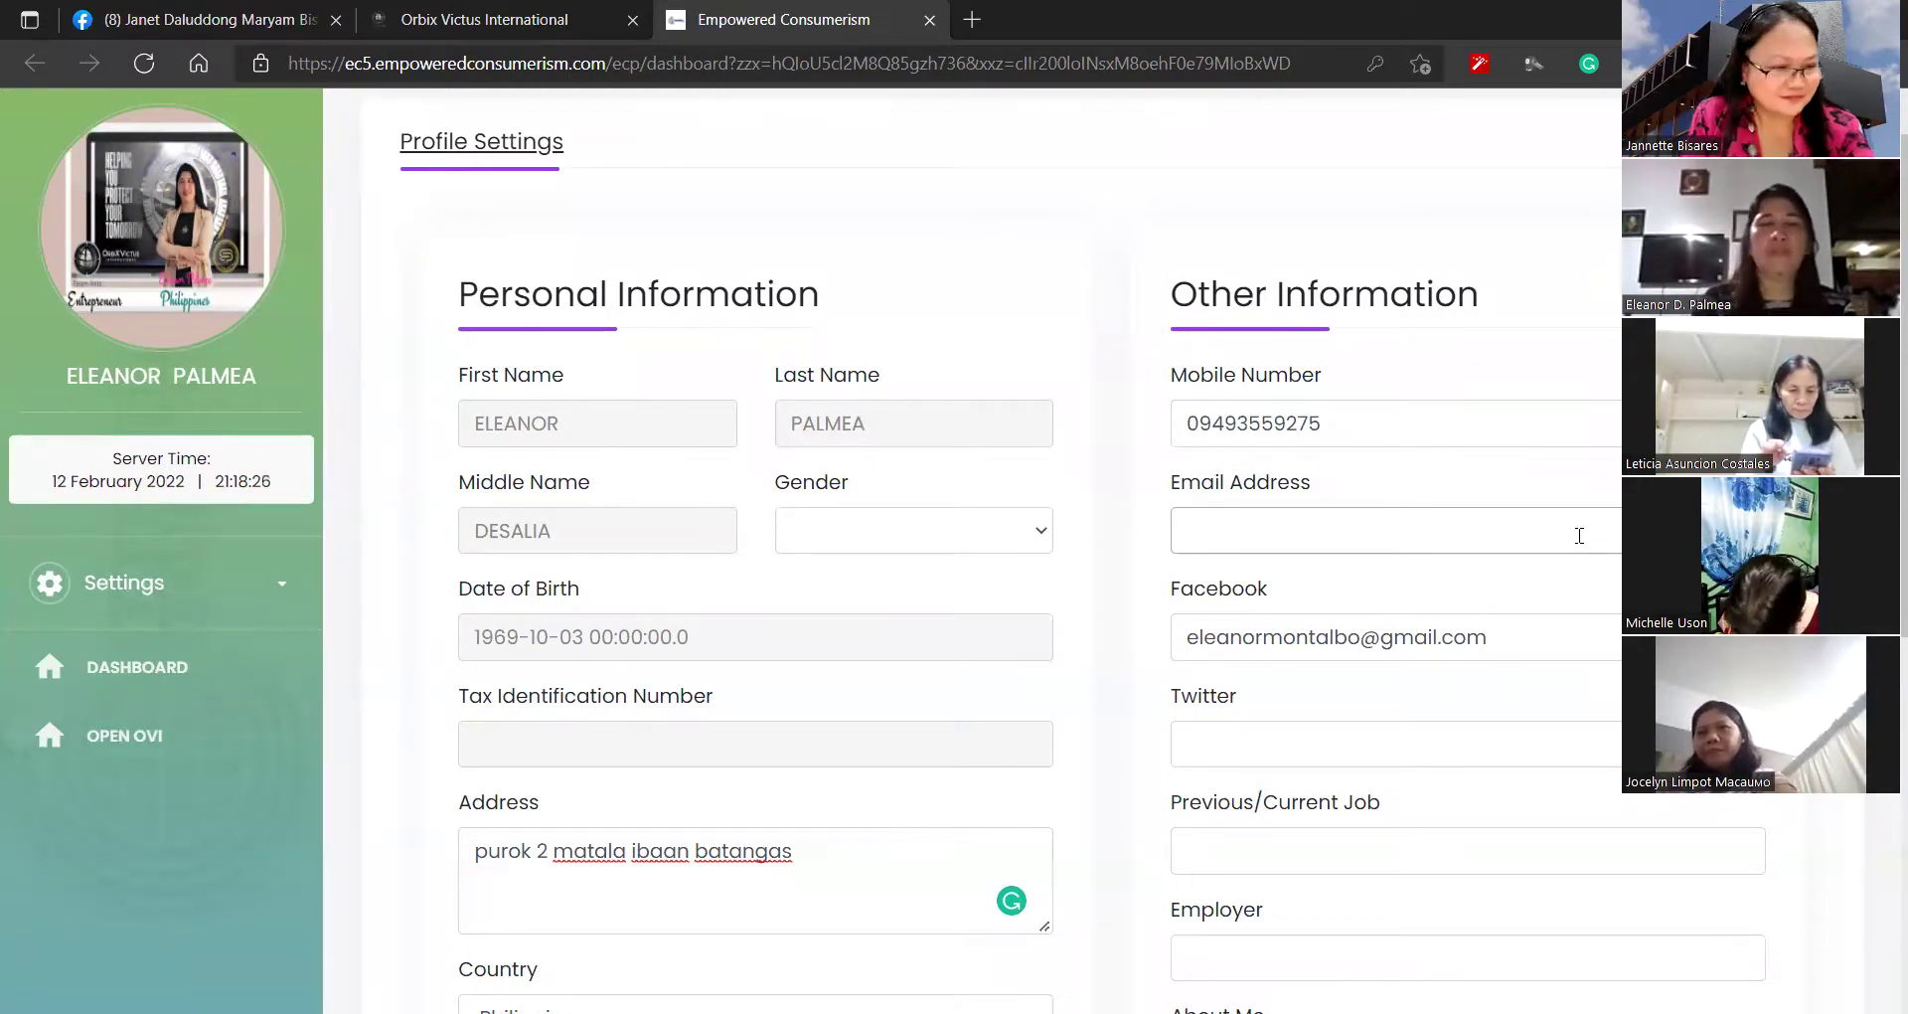
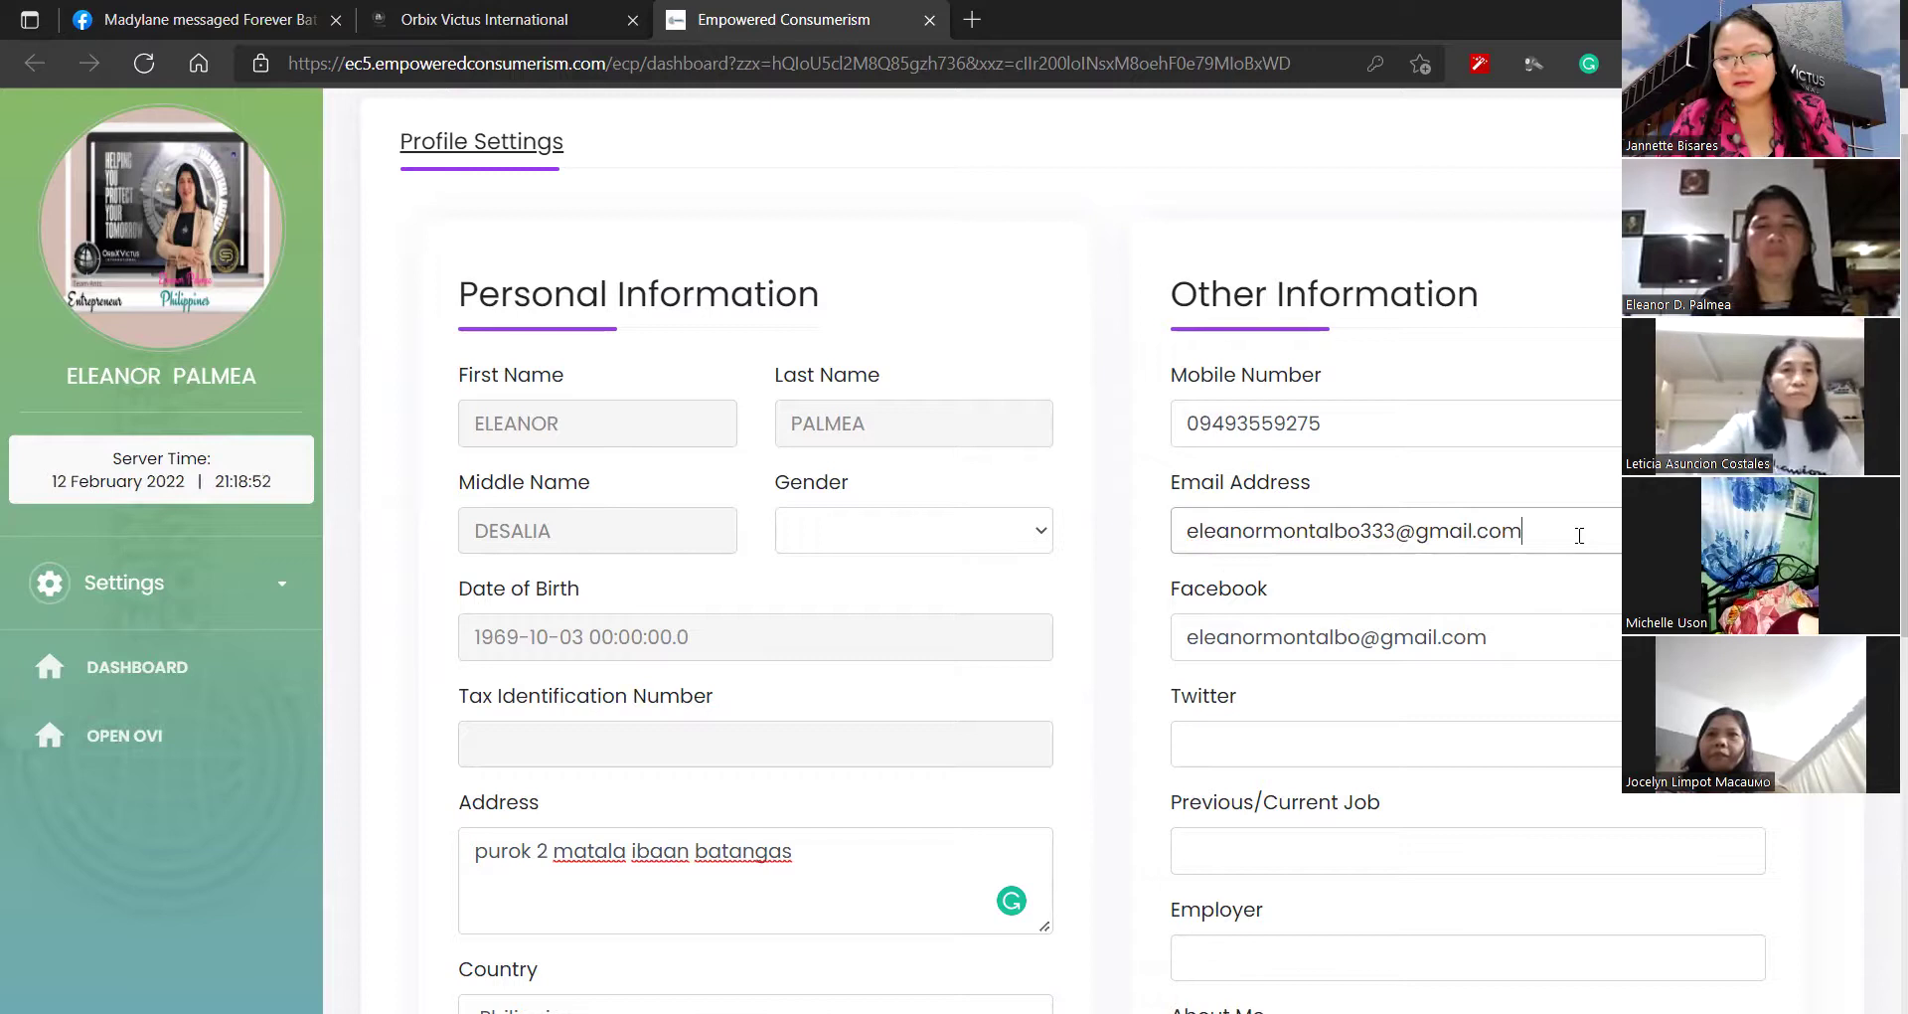
{"action": "scroll", "coordinate": [1579, 535], "scroll_direction": "down", "scroll_amount": 7}
{"action": "scroll", "coordinate": [1431, 646], "scroll_direction": "up", "scroll_amount": 4}
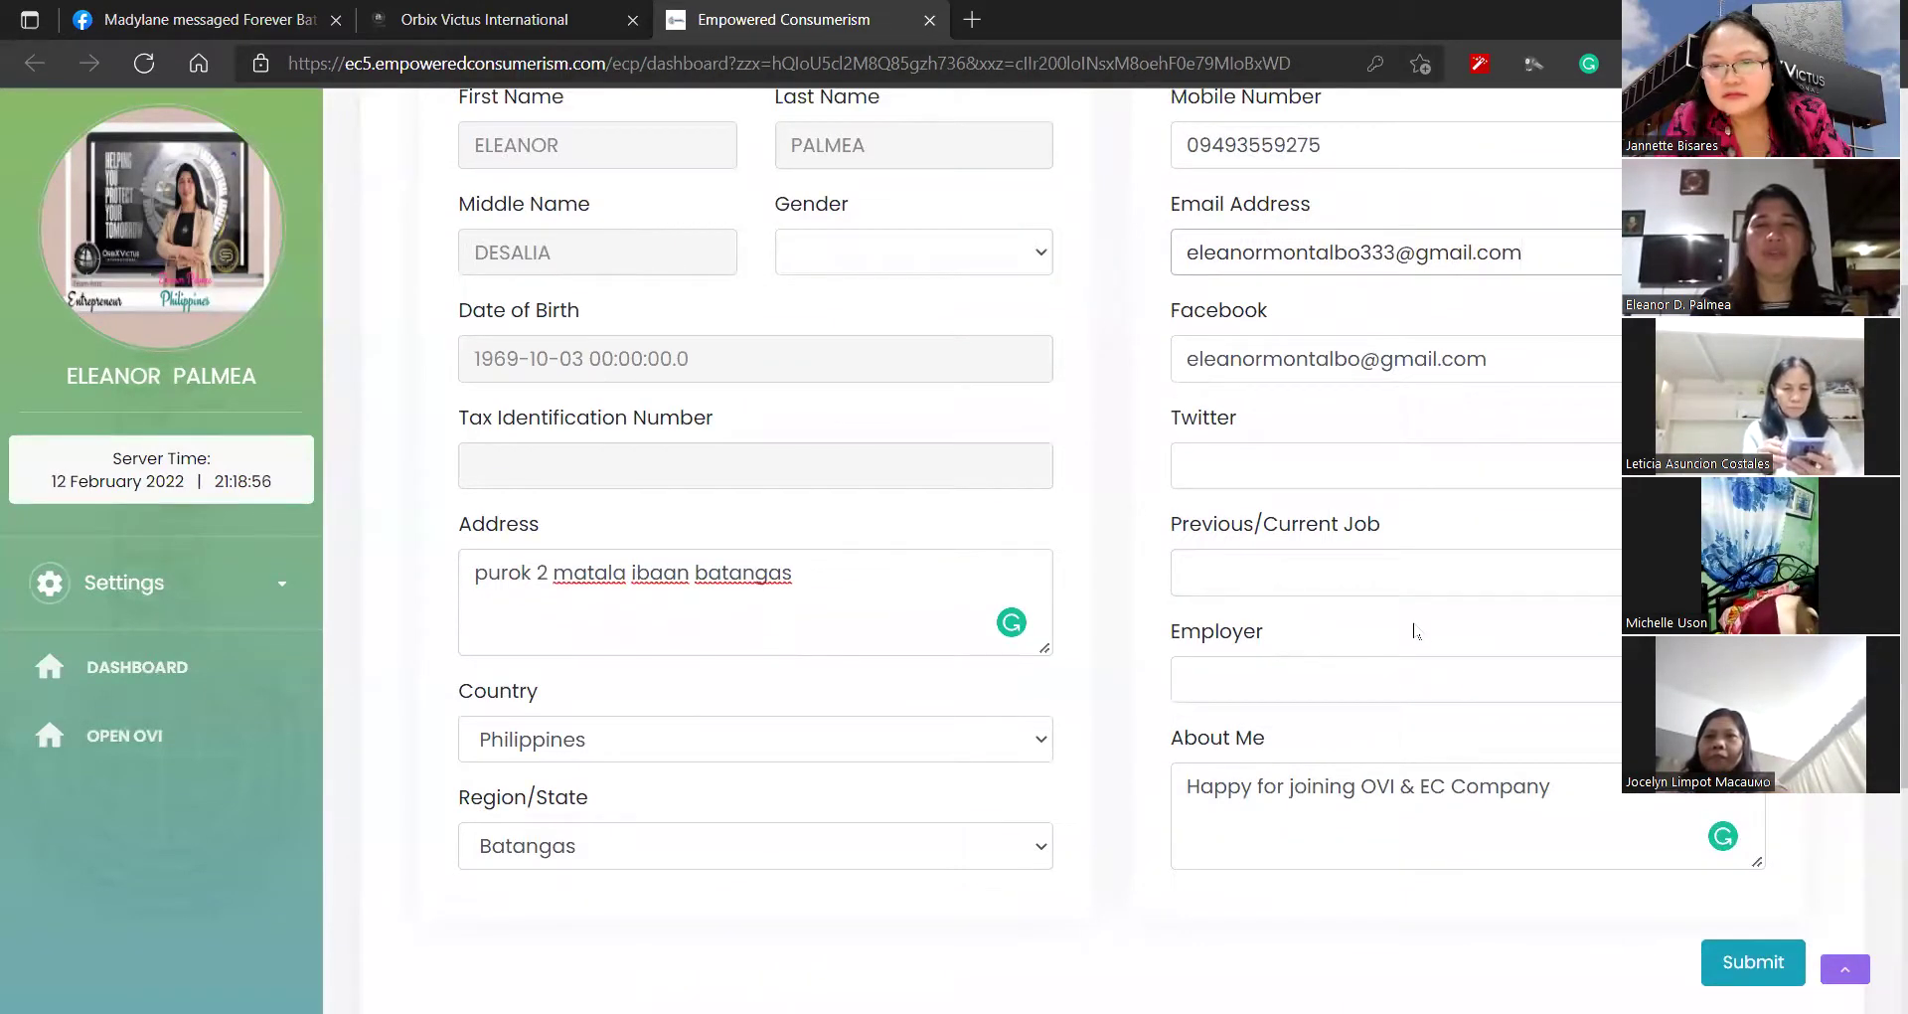
Change the Facebook entry's domain from gmail to yahoo.com and review the form.
{"action": "scroll", "coordinate": [1415, 630], "scroll_direction": "up", "scroll_amount": 2}
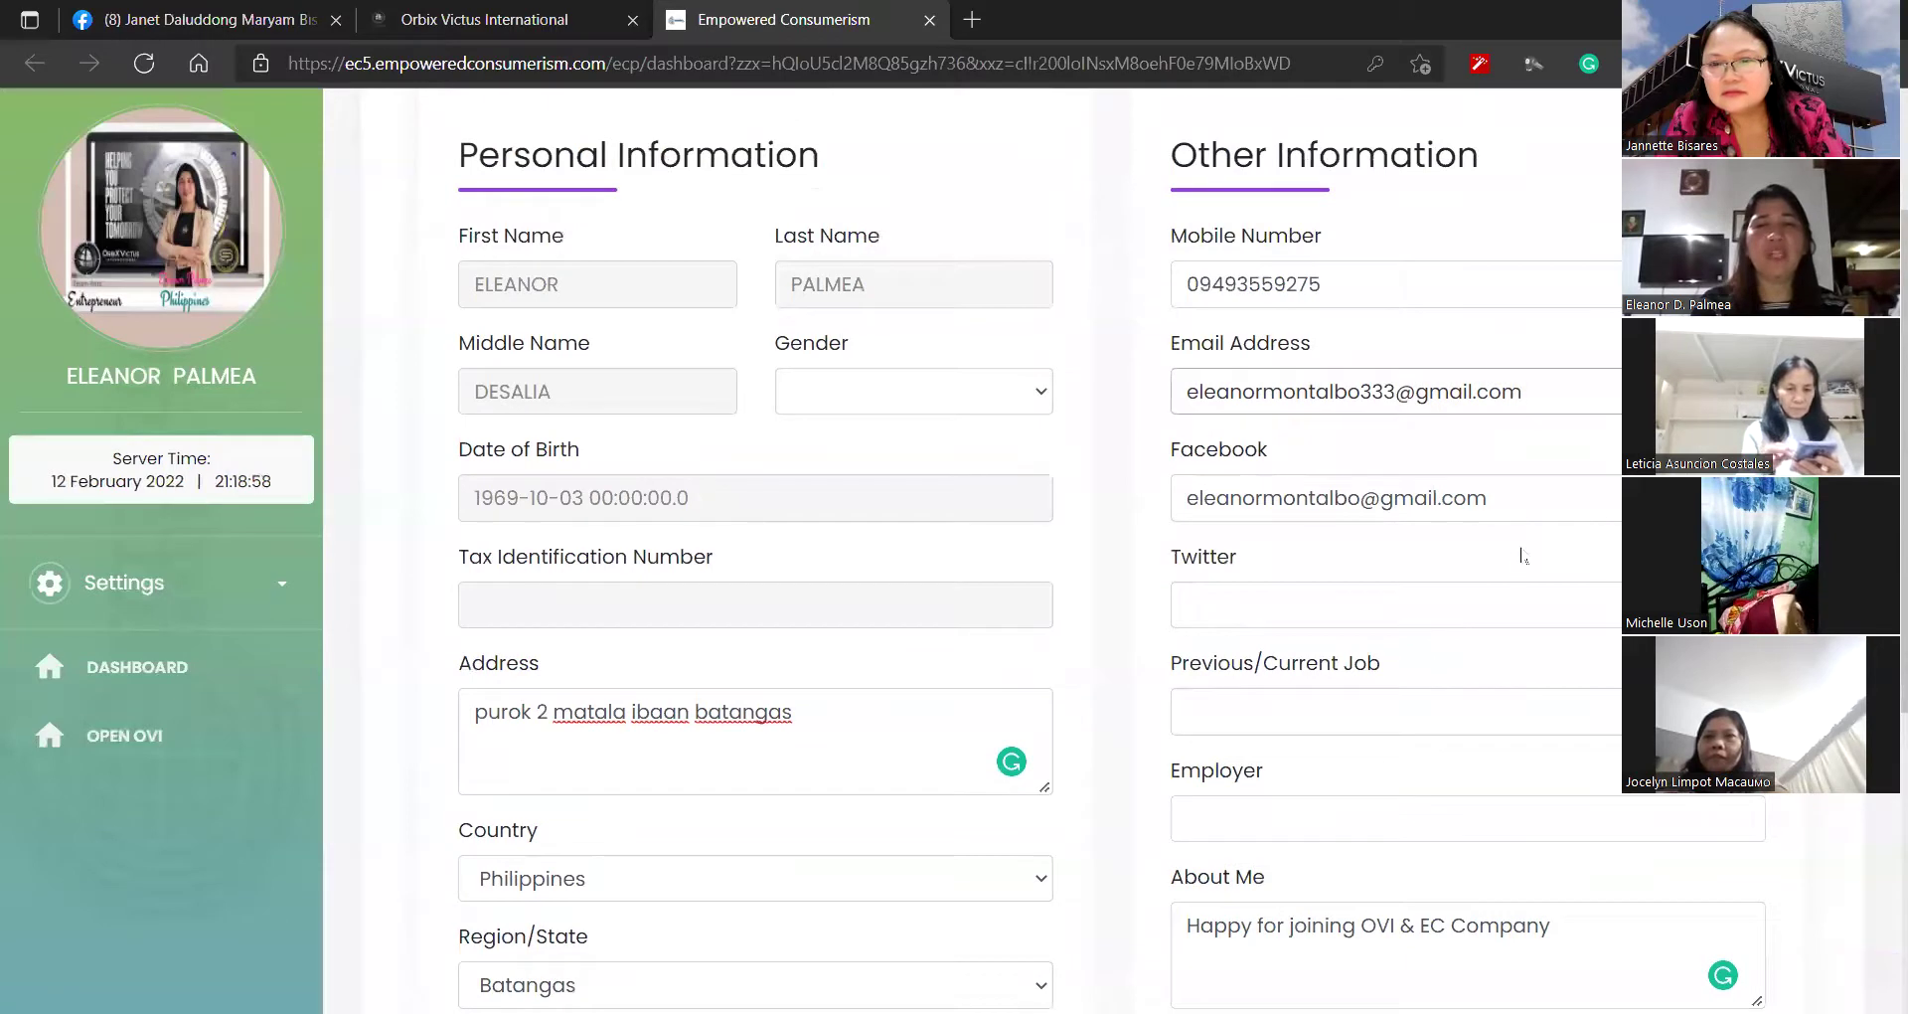
{"action": "key", "text": "BackSpace"}
{"action": "key", "text": "BackSpace"}
{"action": "key", "text": "BackSpace"}
{"action": "key", "text": "BackSpace"}
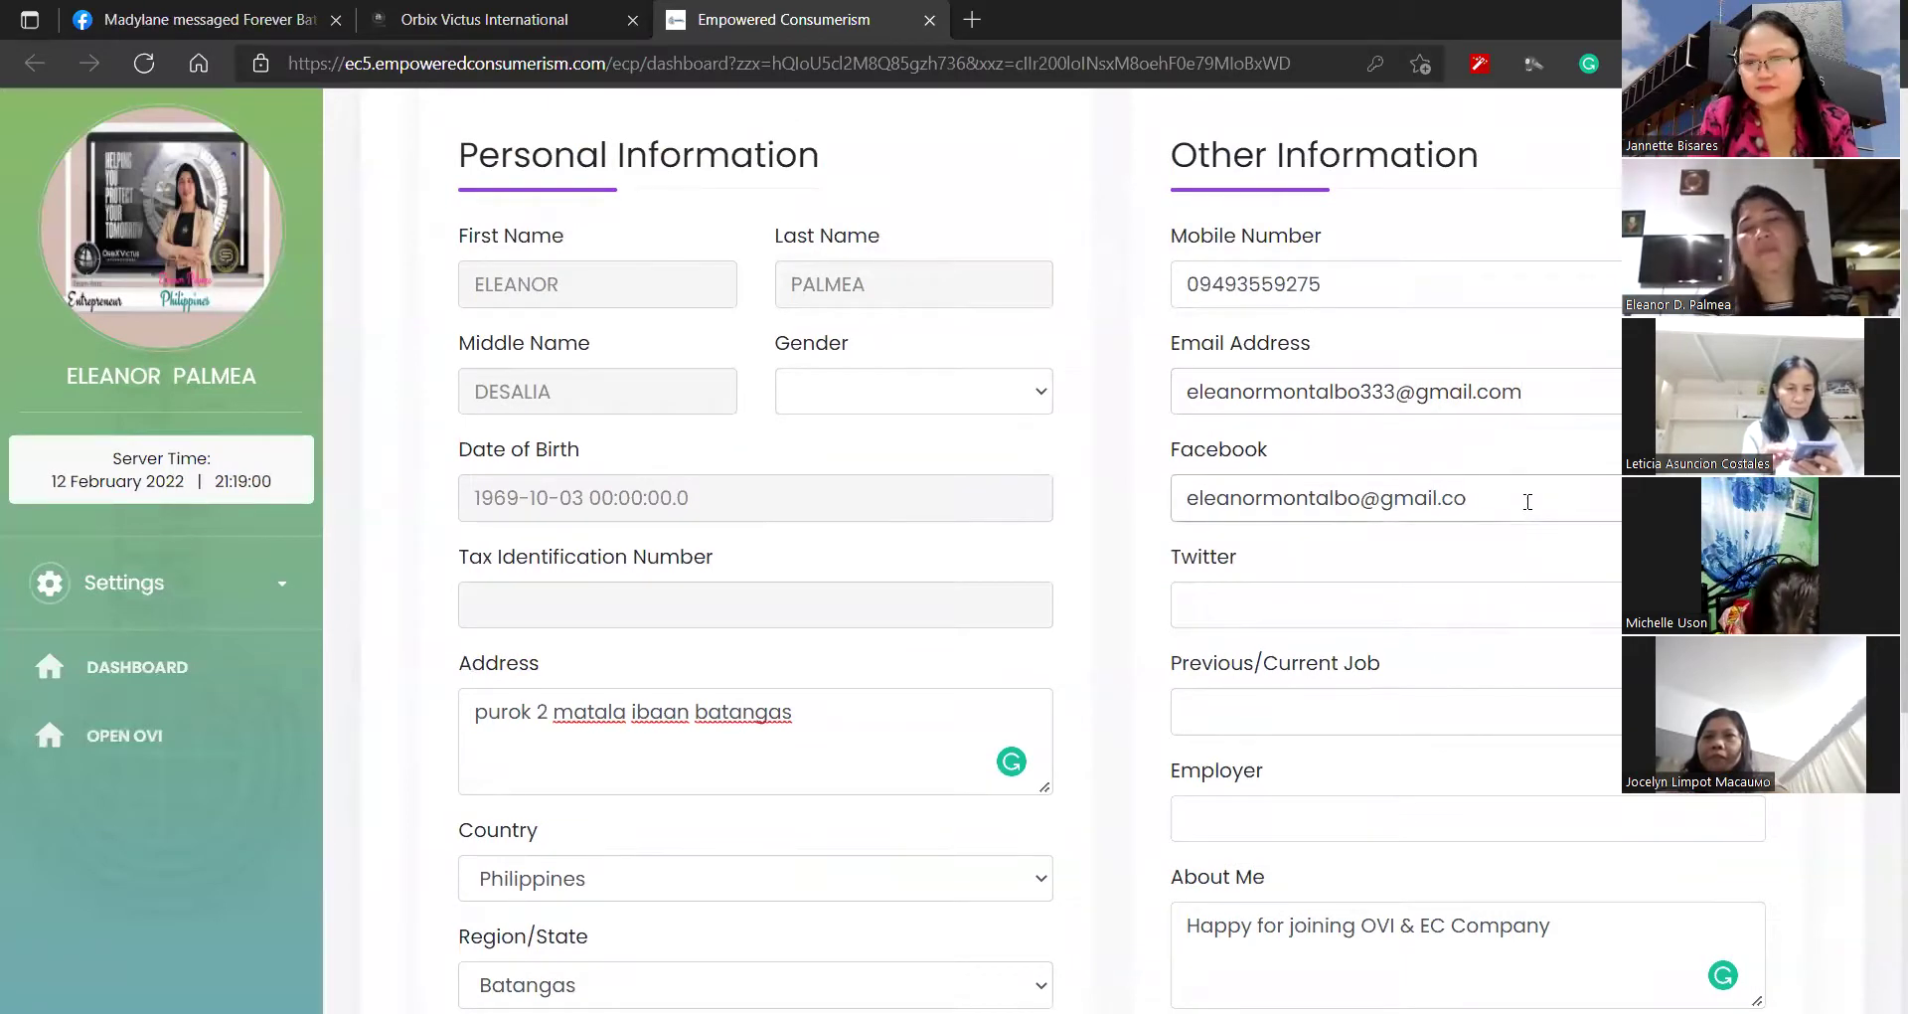
{"action": "key", "text": "BackSpace"}
{"action": "key", "text": "BackSpace"}
{"action": "type", "text": "yahoo"}
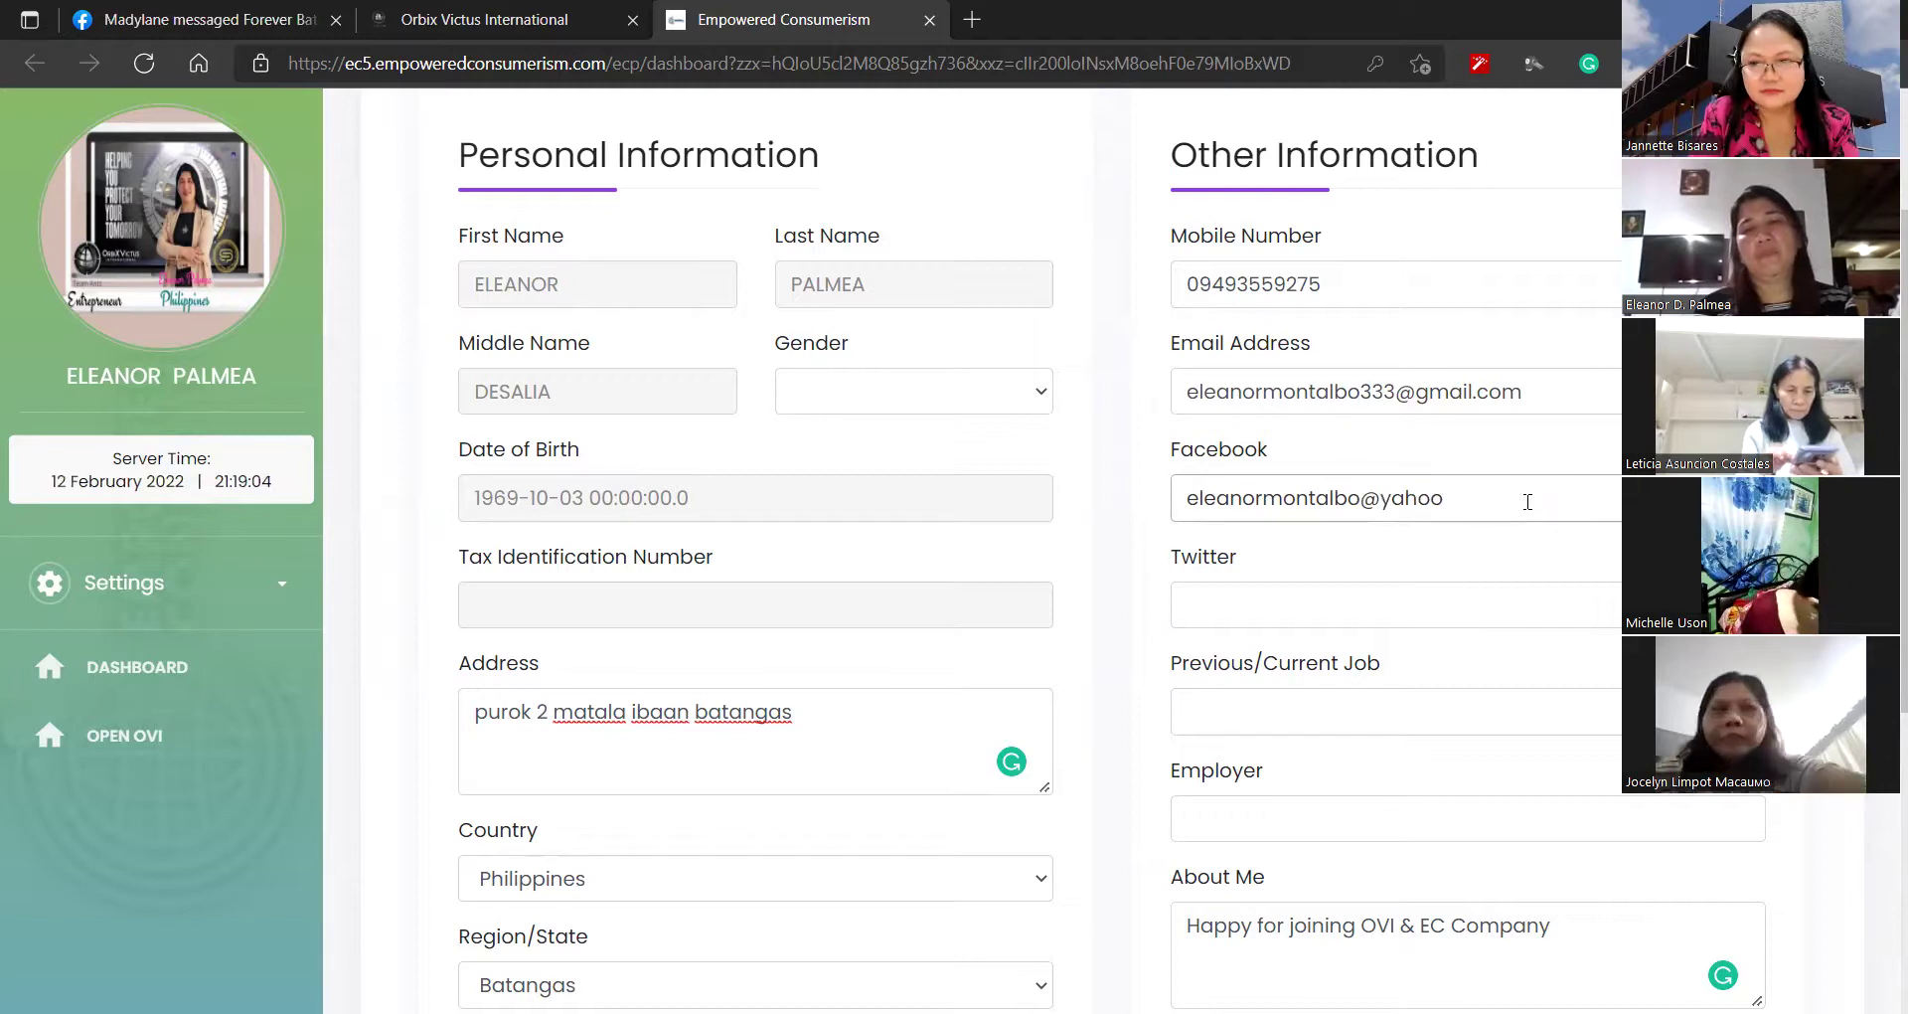
{"action": "type", "text": ".com"}
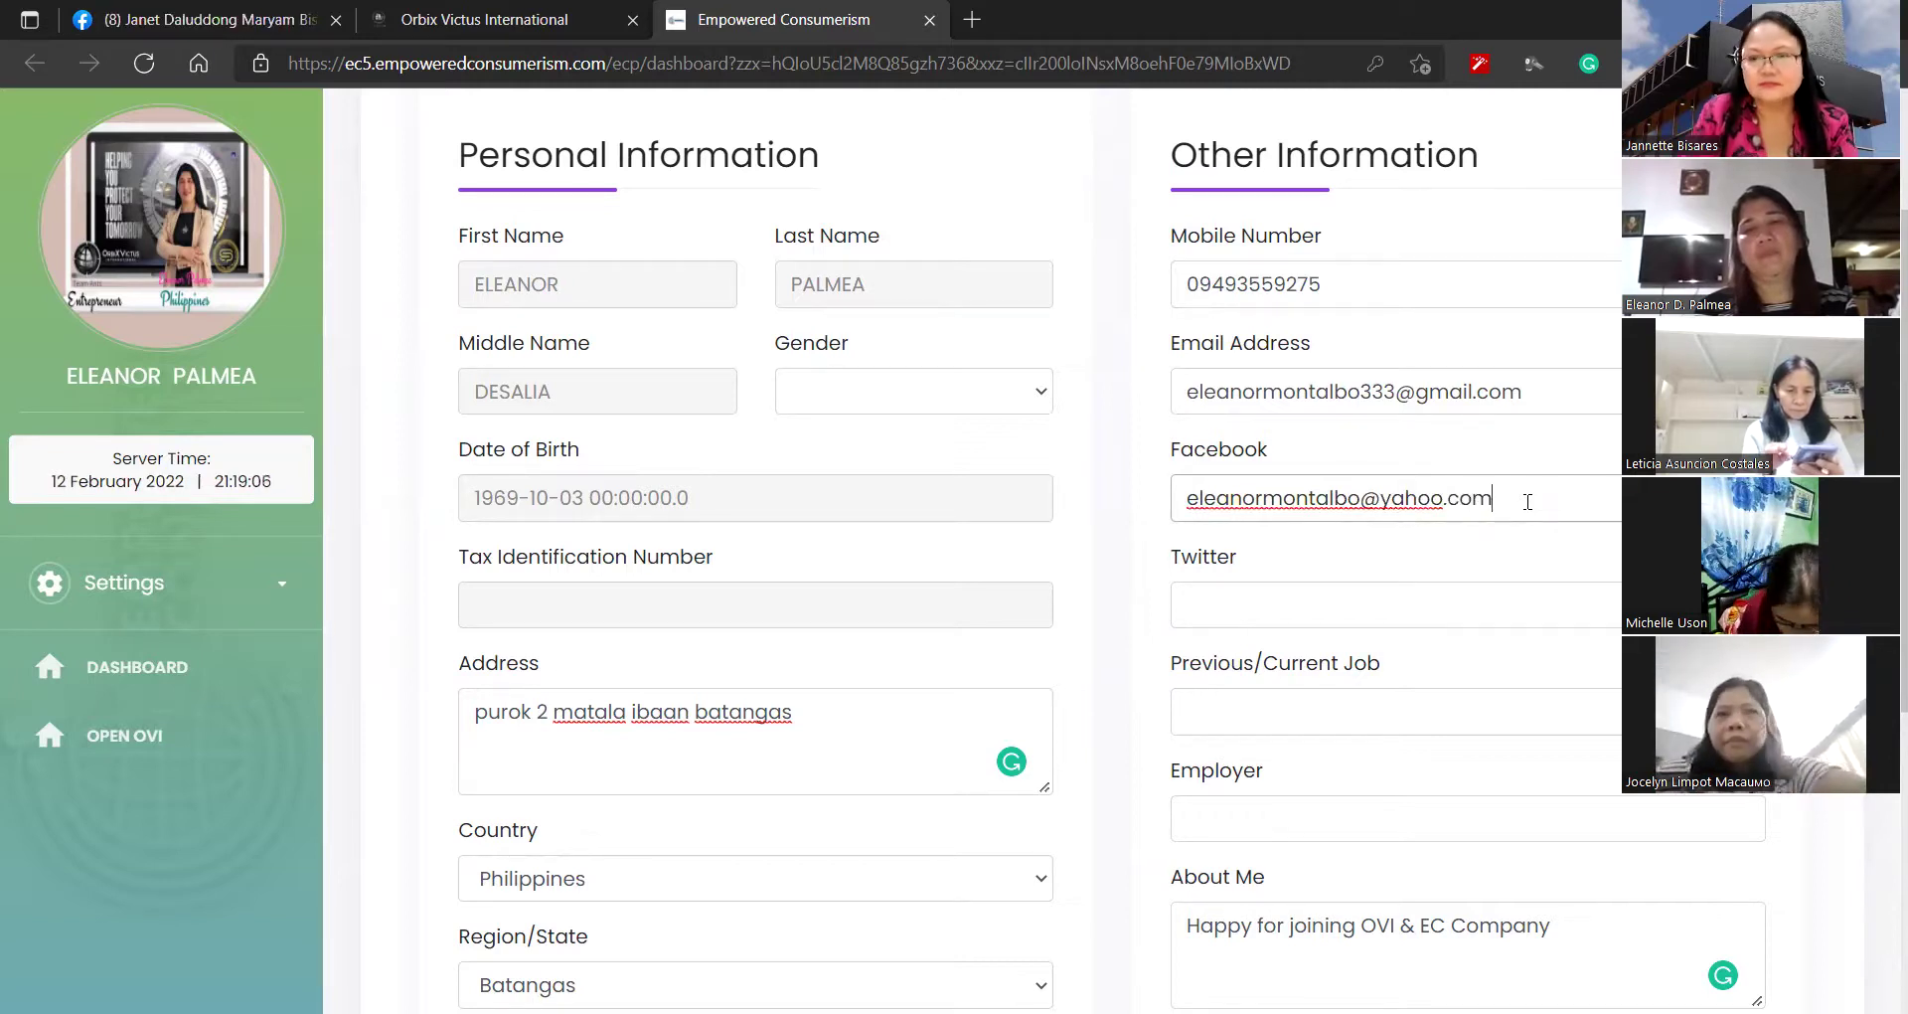
{"action": "scroll", "coordinate": [1534, 557], "scroll_direction": "down", "scroll_amount": 3}
{"action": "scroll", "coordinate": [1534, 556], "scroll_direction": "down", "scroll_amount": 2}
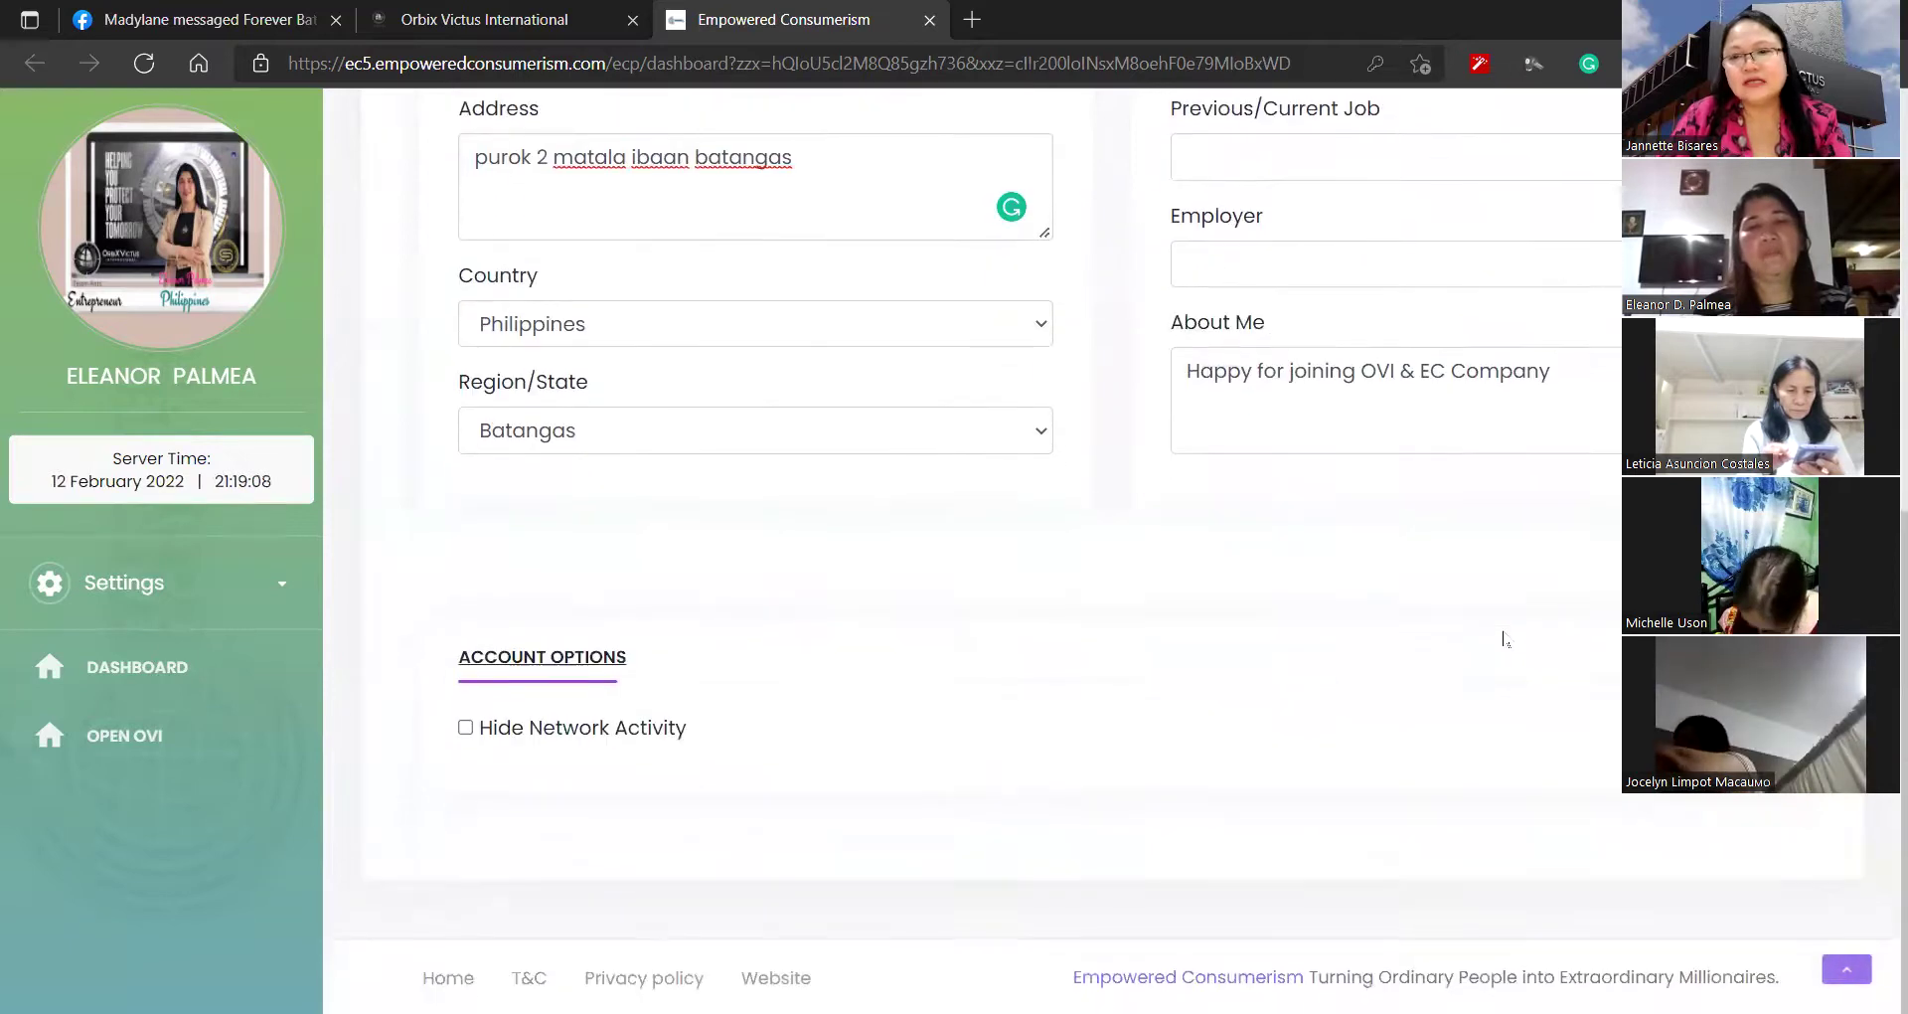
{"action": "scroll", "coordinate": [1375, 684], "scroll_direction": "up", "scroll_amount": 1}
{"action": "scroll", "coordinate": [1372, 683], "scroll_direction": "up", "scroll_amount": 2}
{"action": "scroll", "coordinate": [1373, 683], "scroll_direction": "down", "scroll_amount": 3}
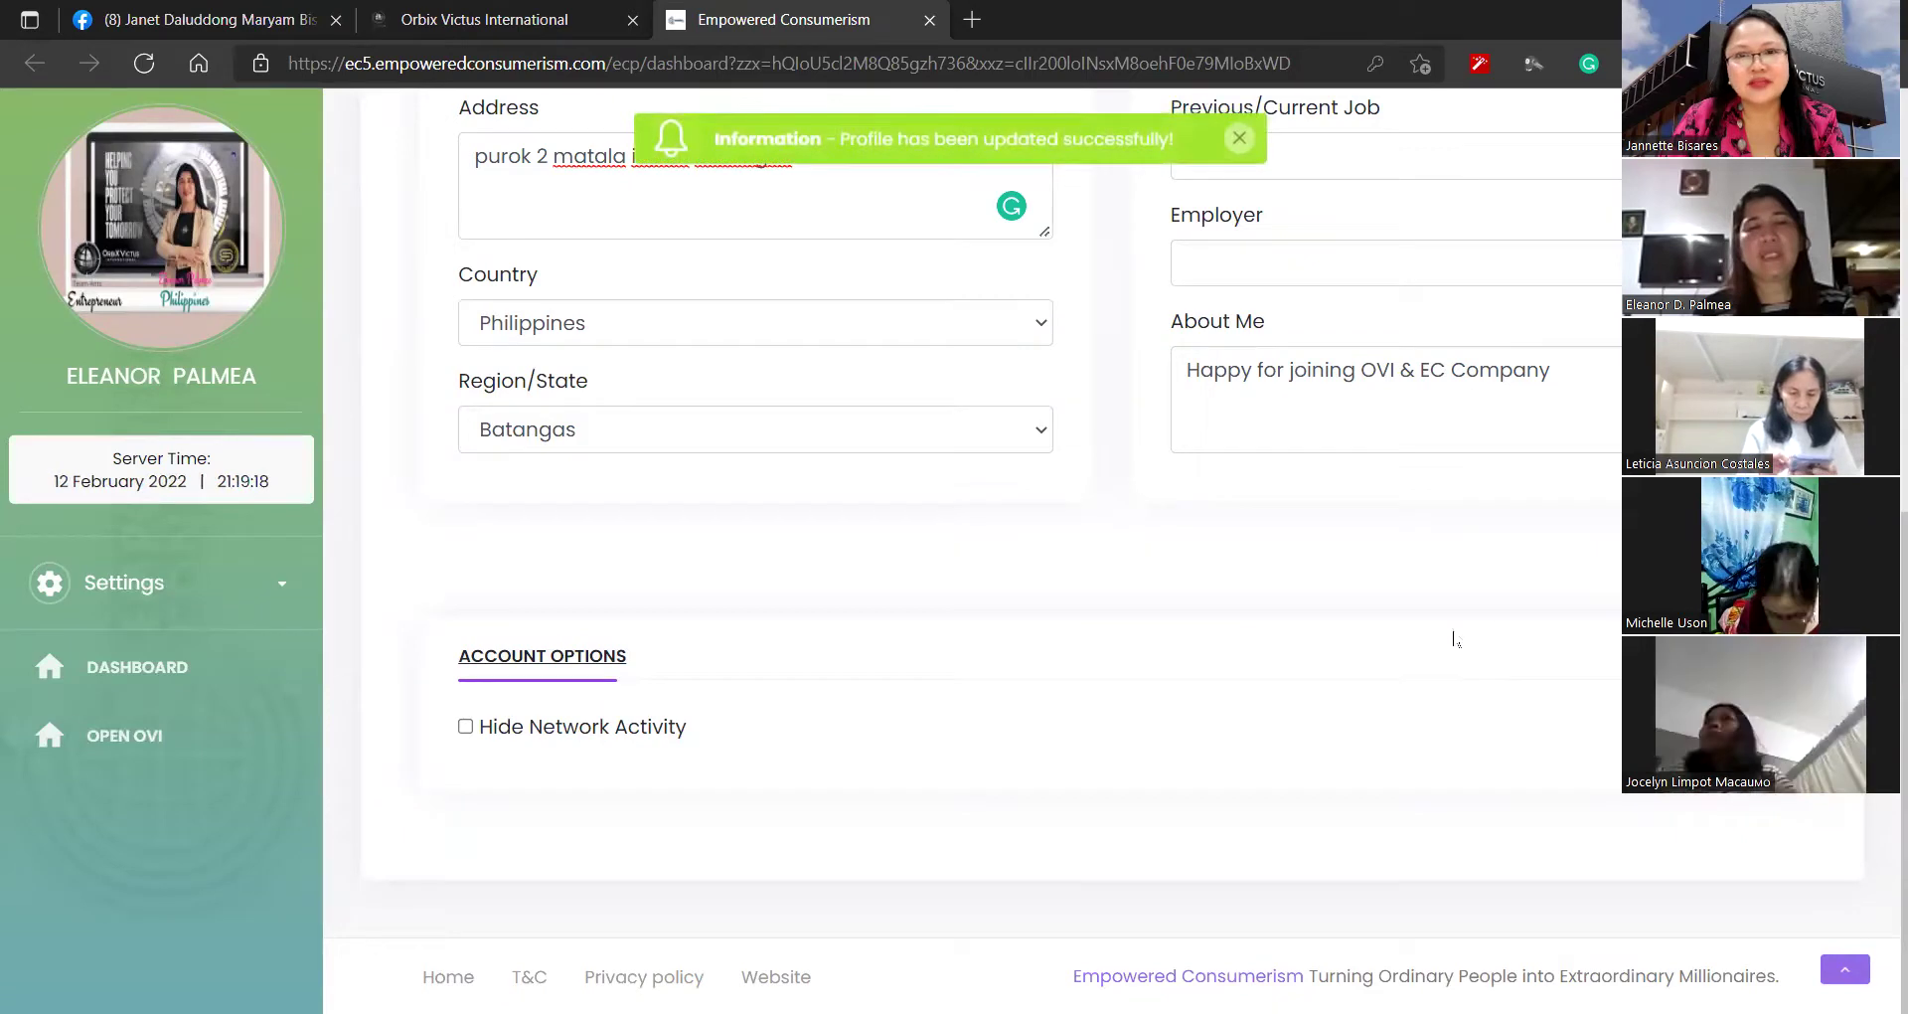
{"action": "scroll", "coordinate": [1451, 636], "scroll_direction": "up", "scroll_amount": 3}
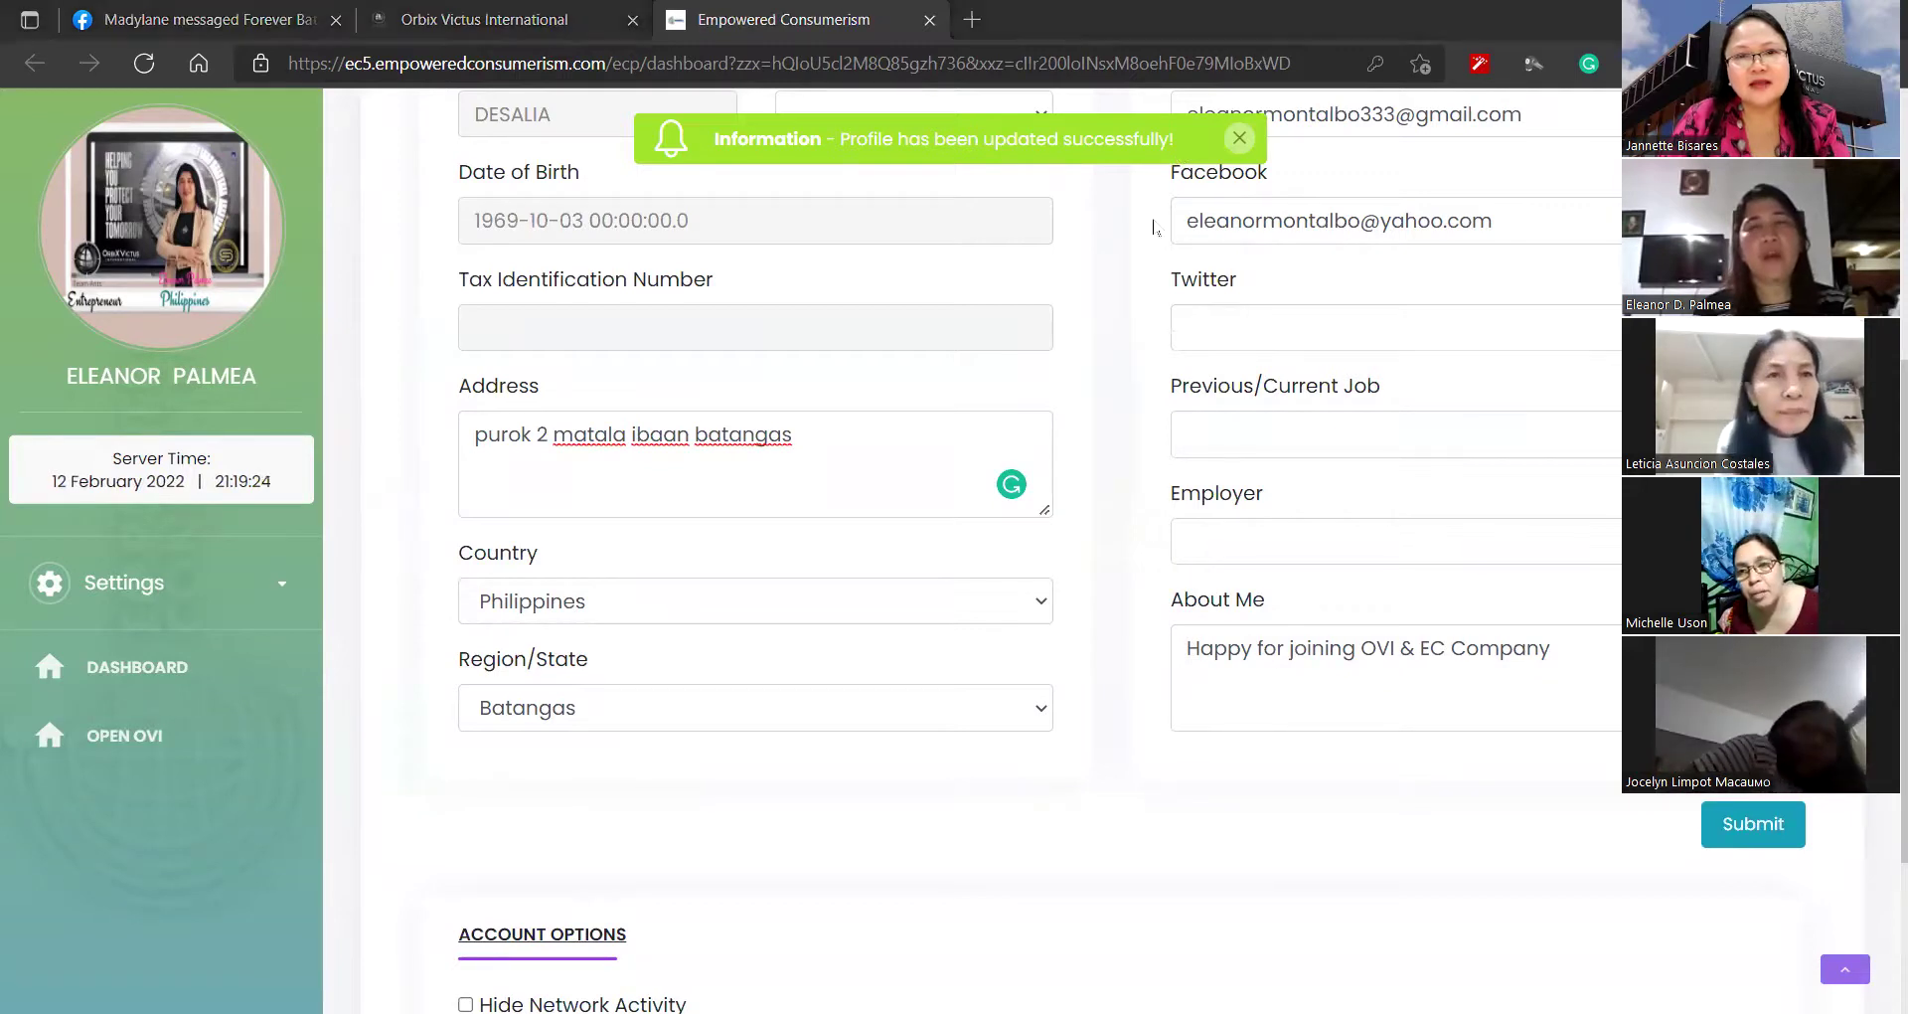
Dismiss the profile-updated confirmation and return to the Dashboard.
{"action": "left_click", "coordinate": [1238, 139]}
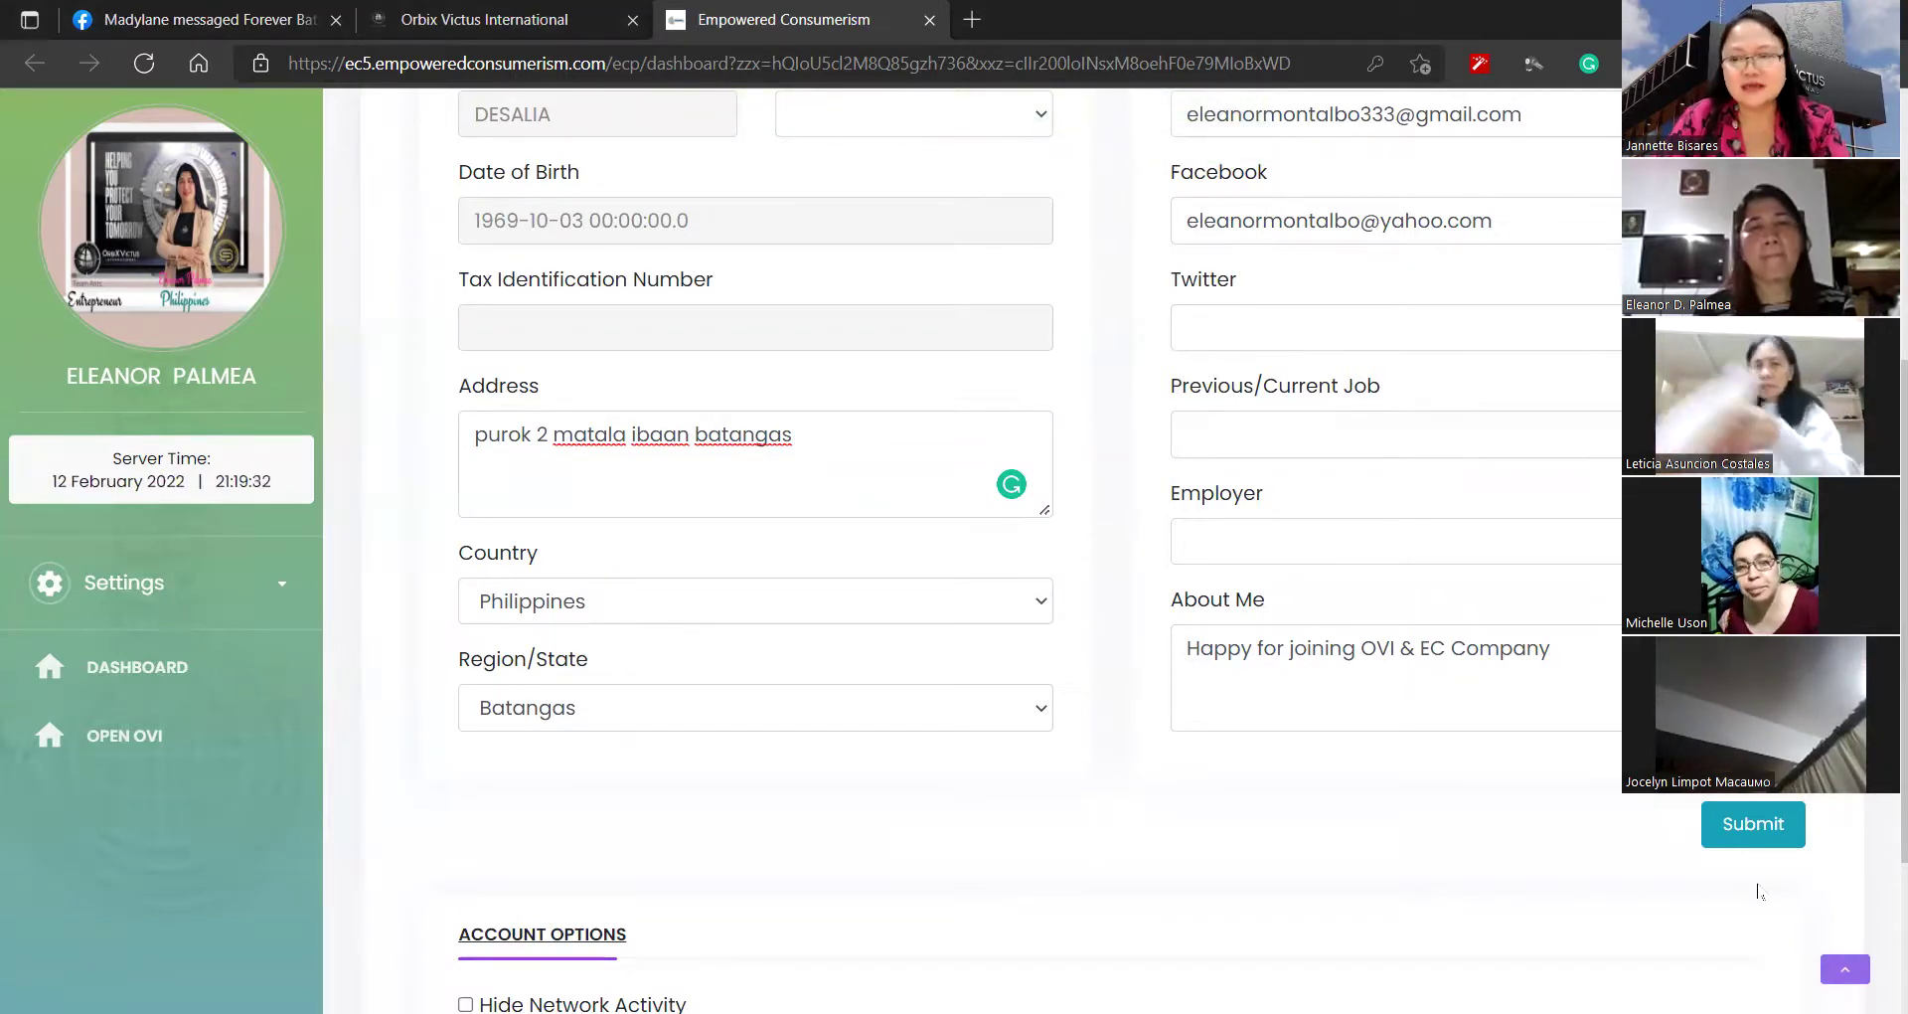
{"action": "scroll", "coordinate": [1563, 805], "scroll_direction": "up", "scroll_amount": 5}
{"action": "scroll", "coordinate": [1137, 669], "scroll_direction": "down", "scroll_amount": 4}
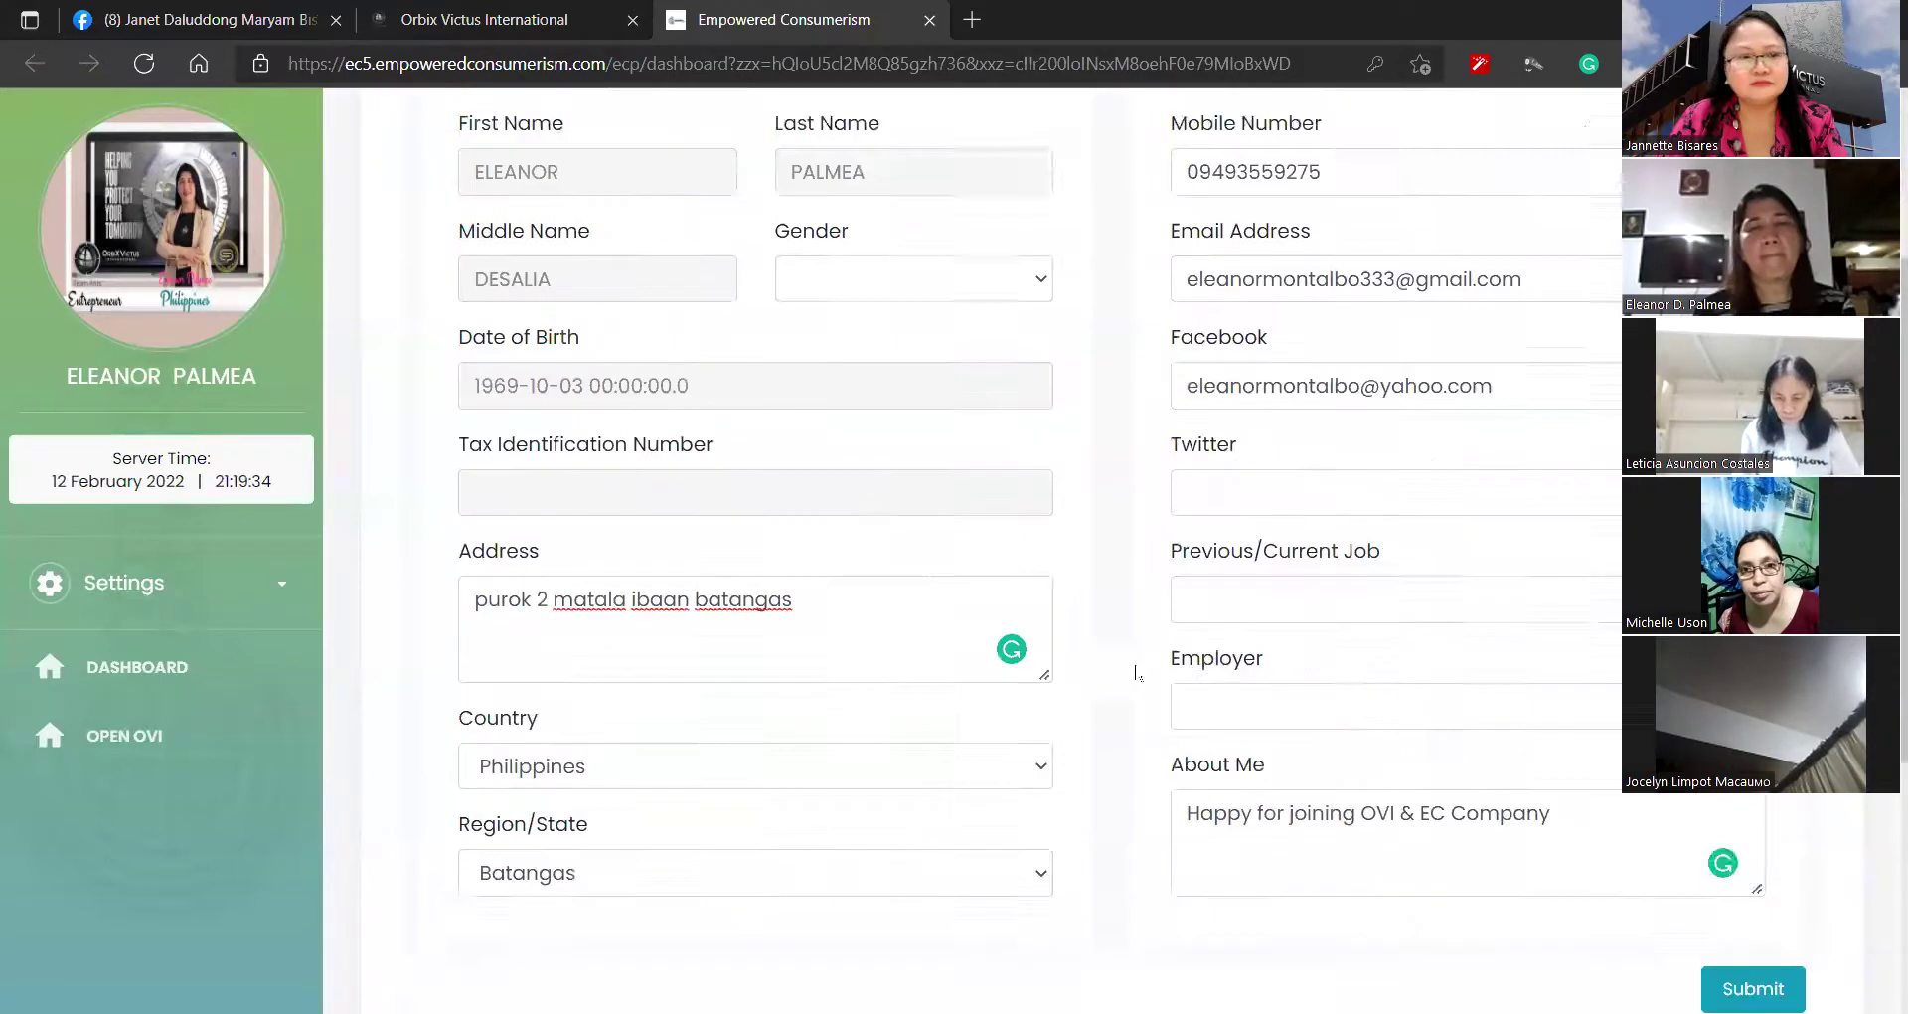
{"action": "left_click", "coordinate": [86, 664]}
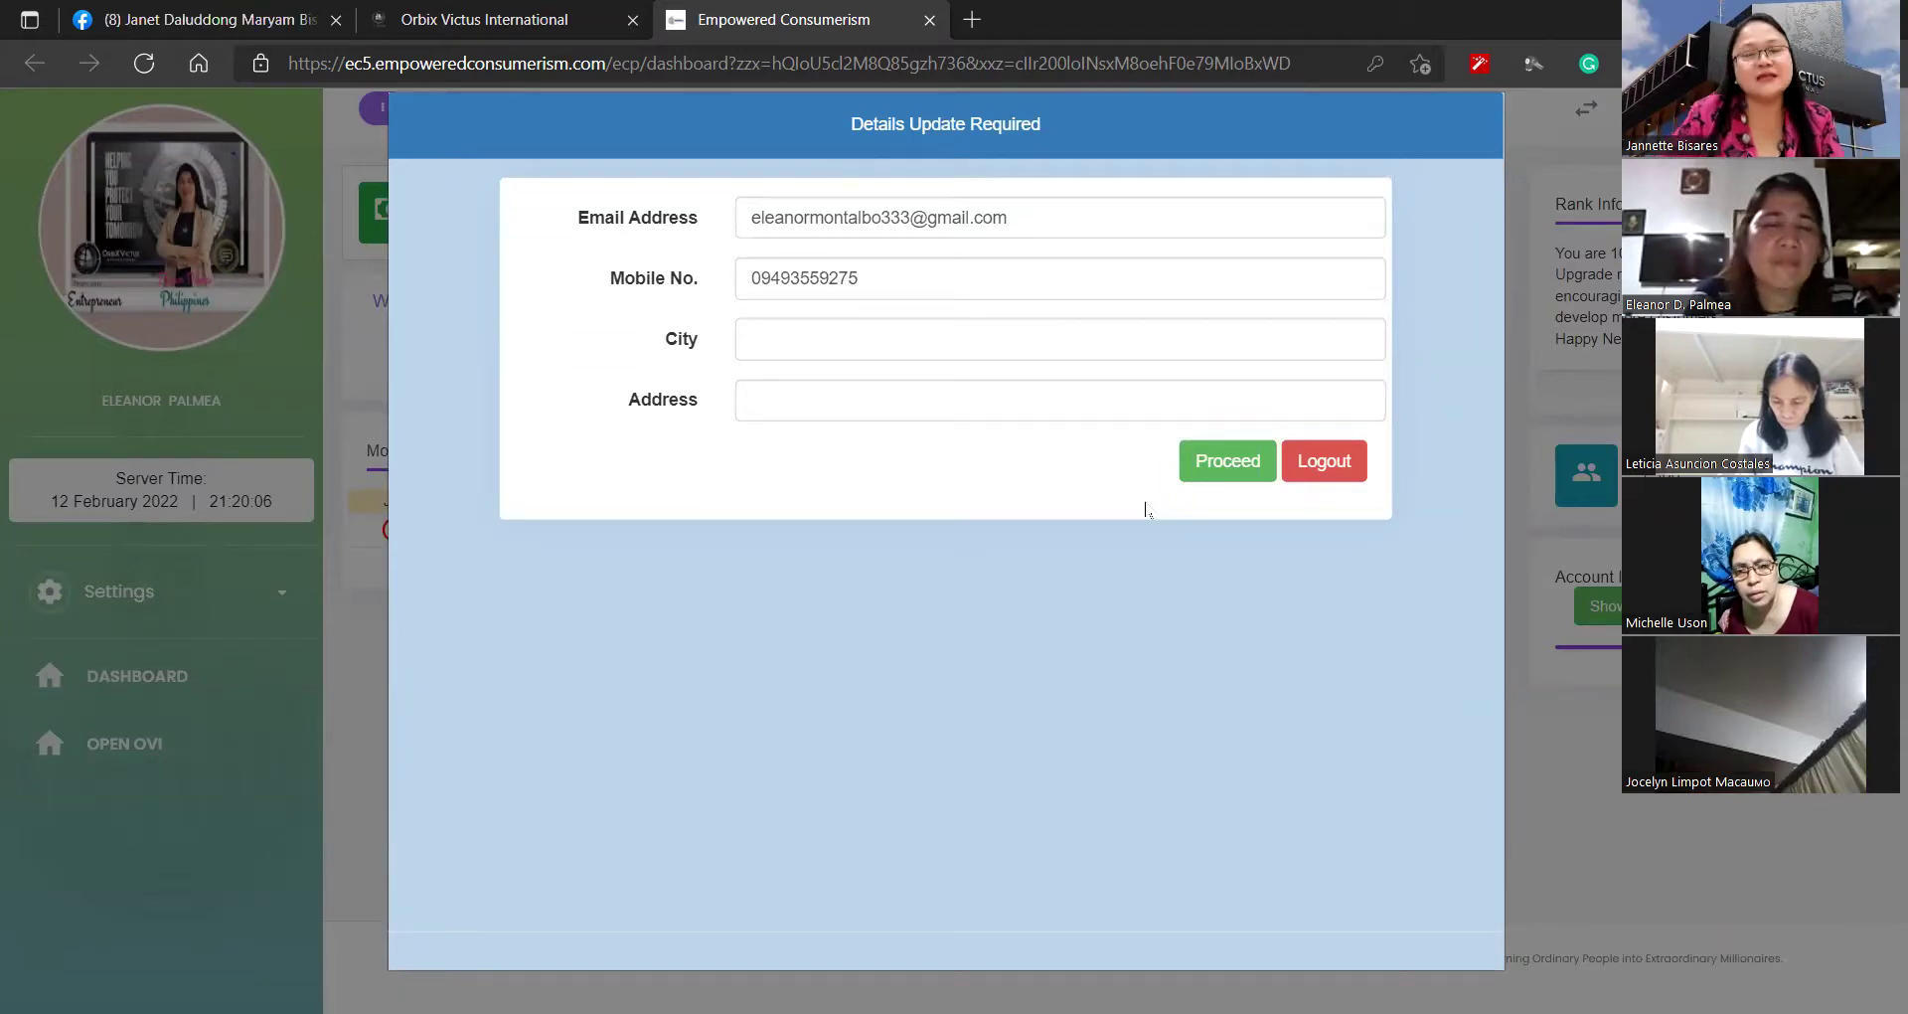
Enter Batangas as the City and the home street address in the Philippines, then Proceed.
{"action": "left_click", "coordinate": [796, 333]}
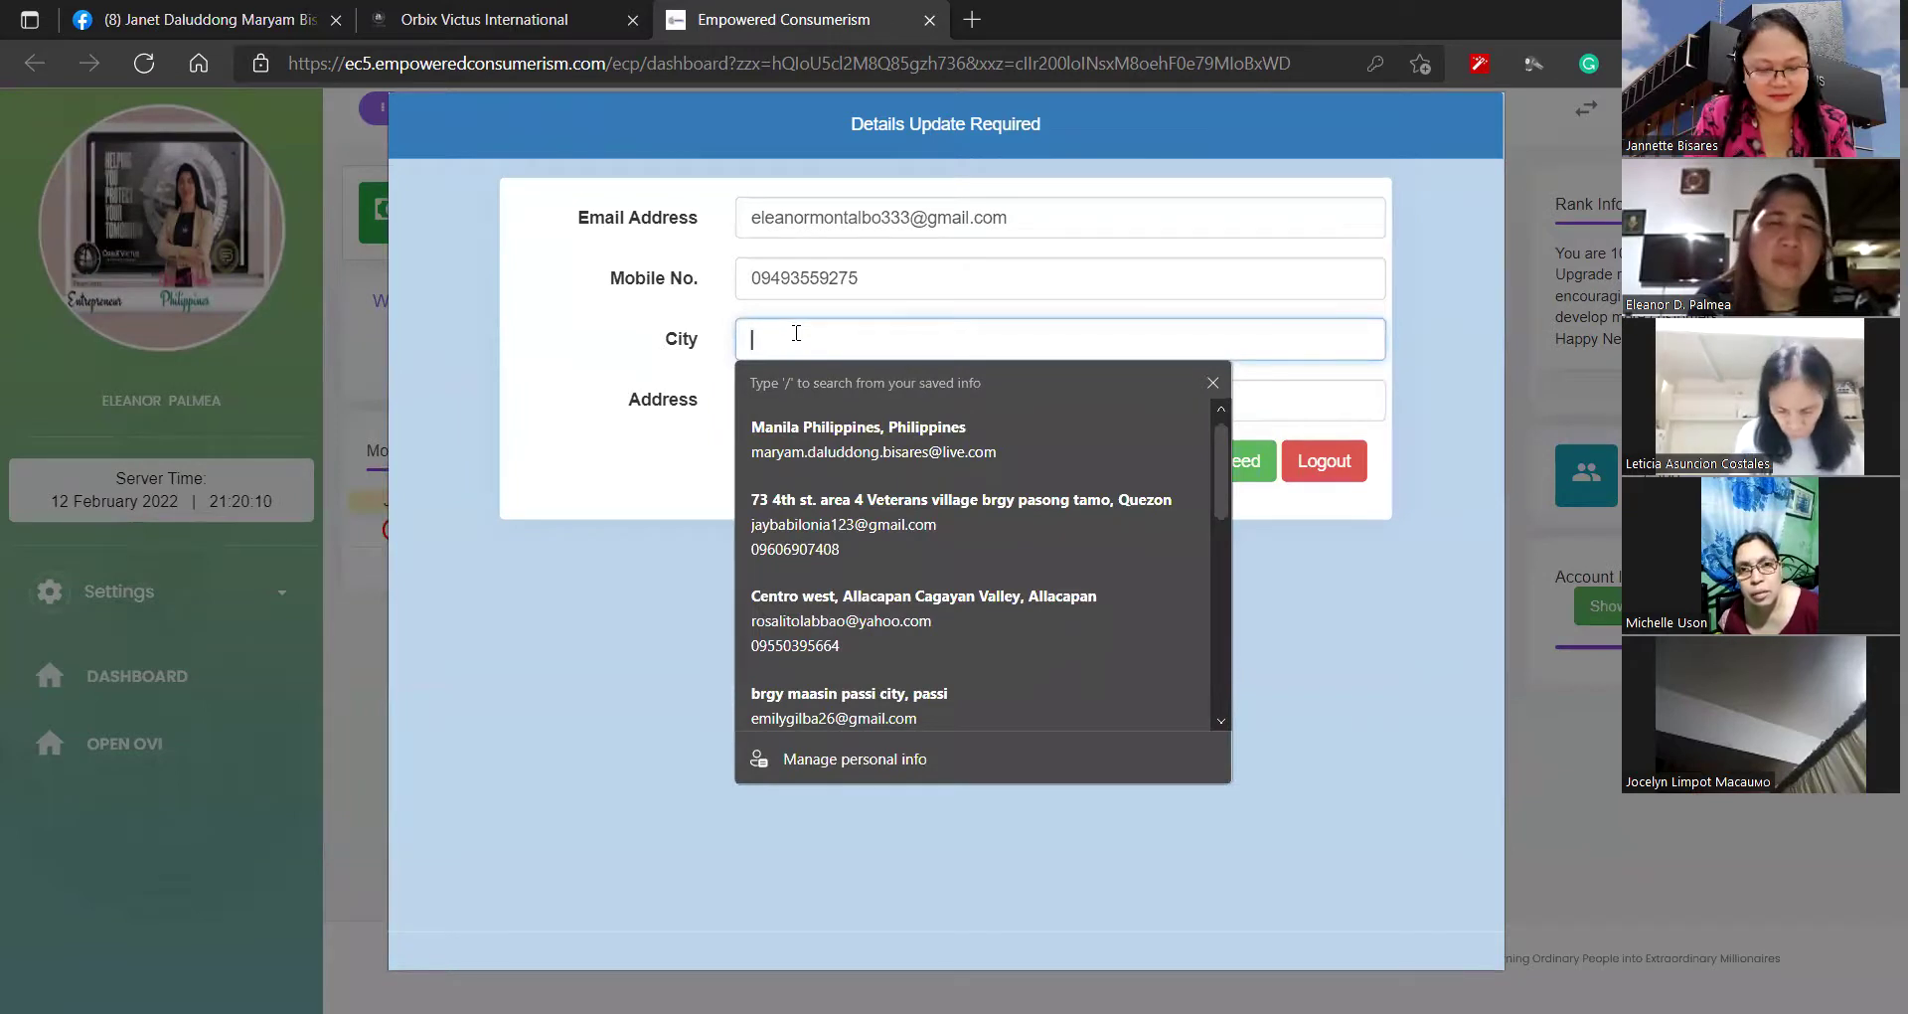
{"action": "type", "text": "Batangas "}
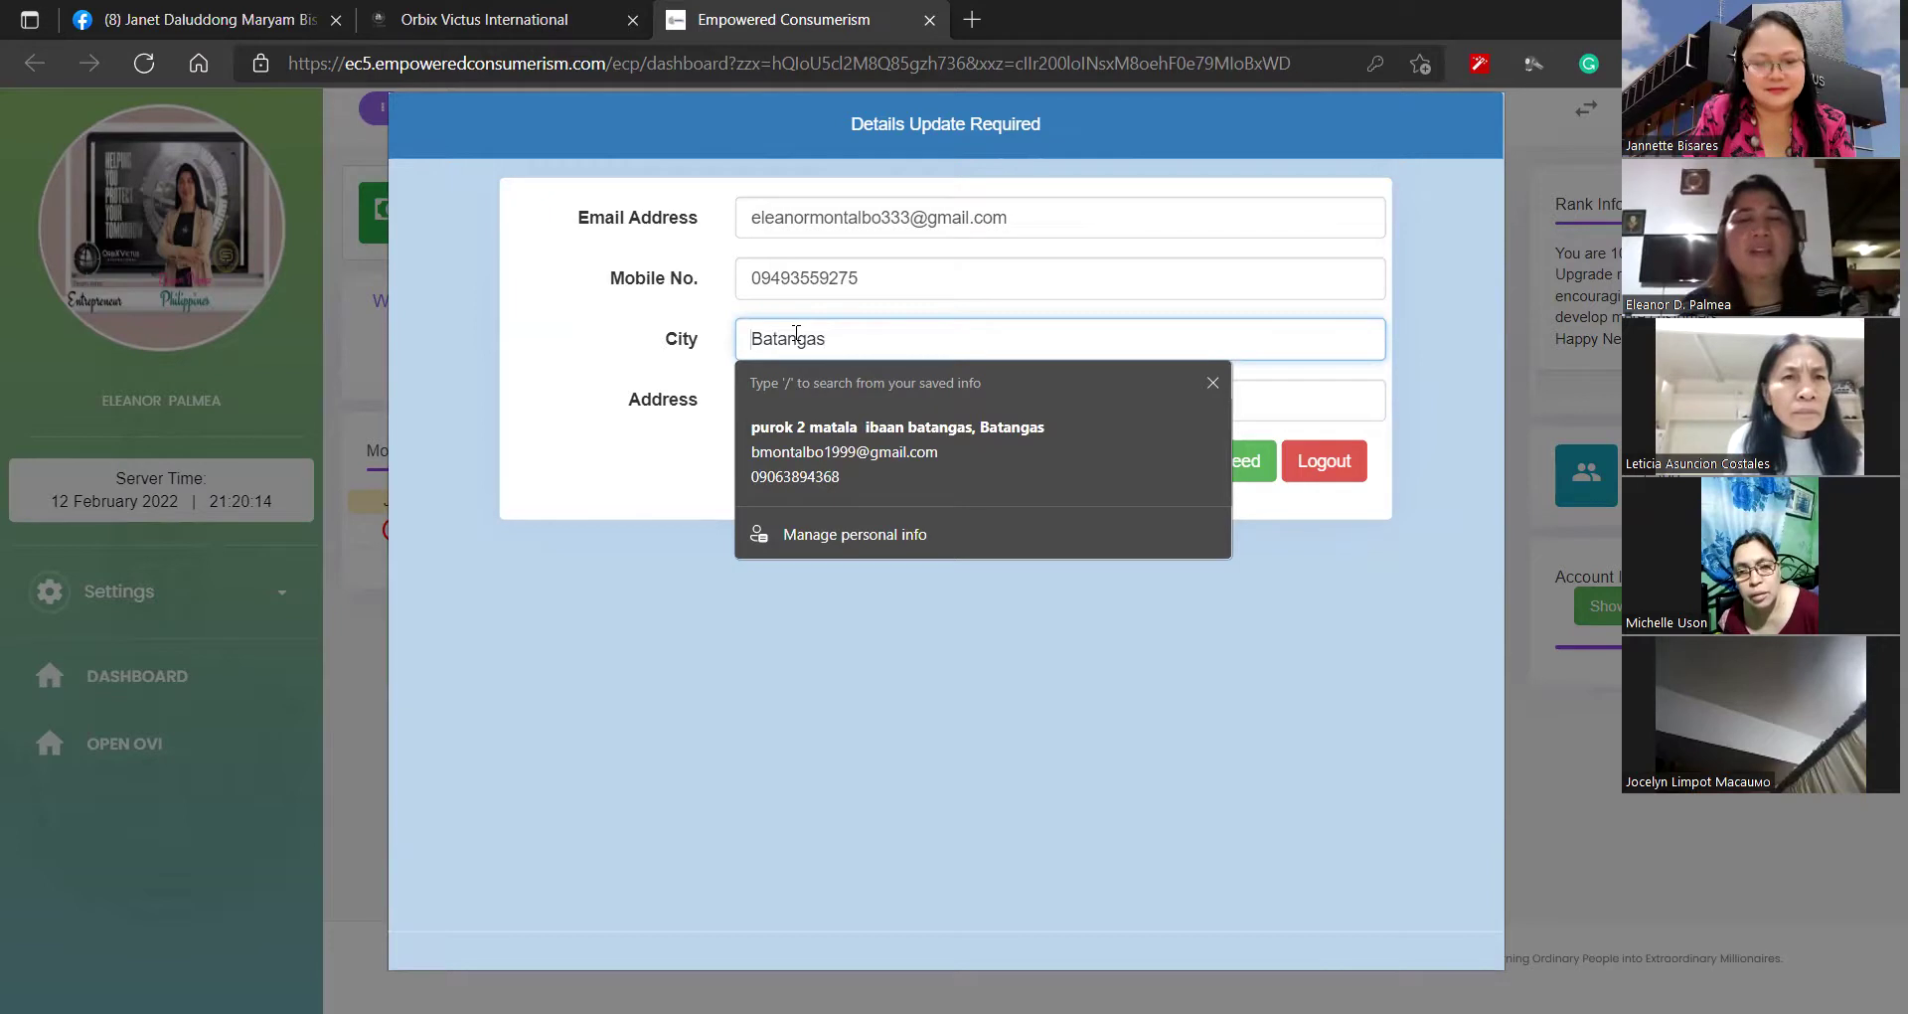
{"action": "type", "text": "City"}
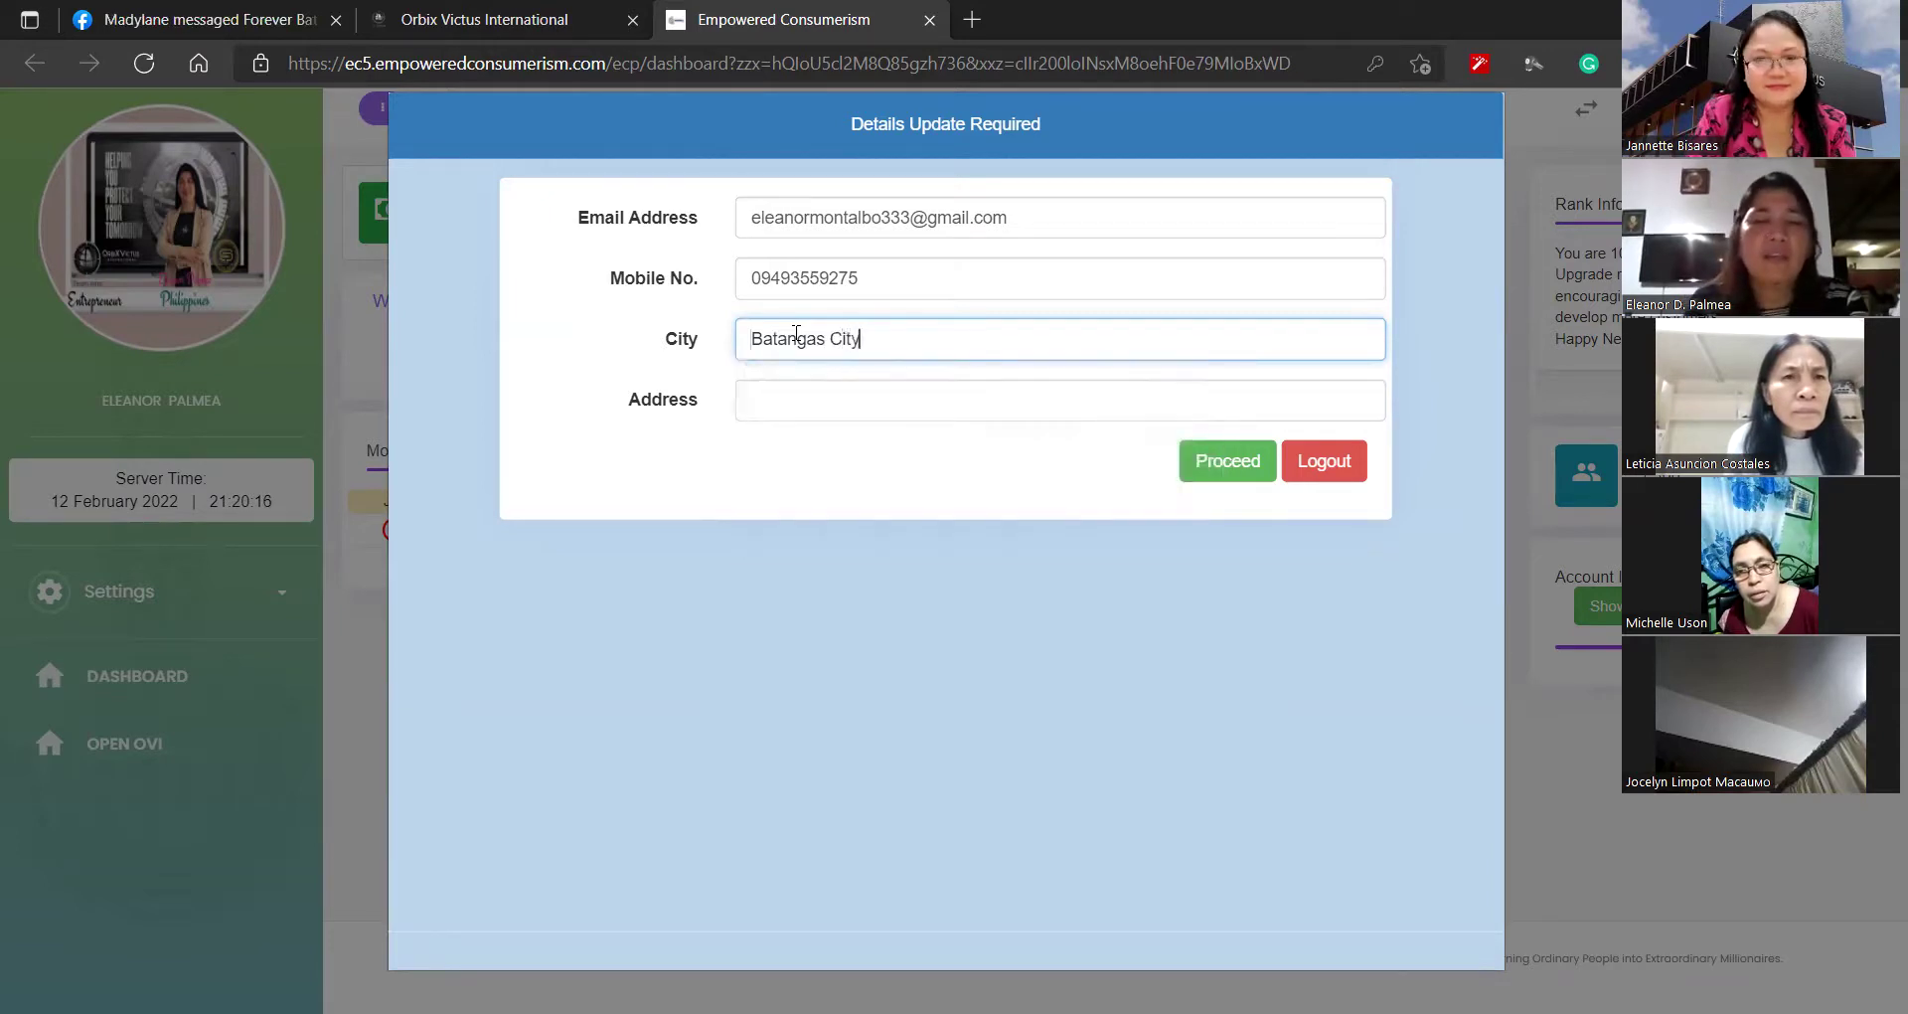
{"action": "left_click", "coordinate": [814, 395]}
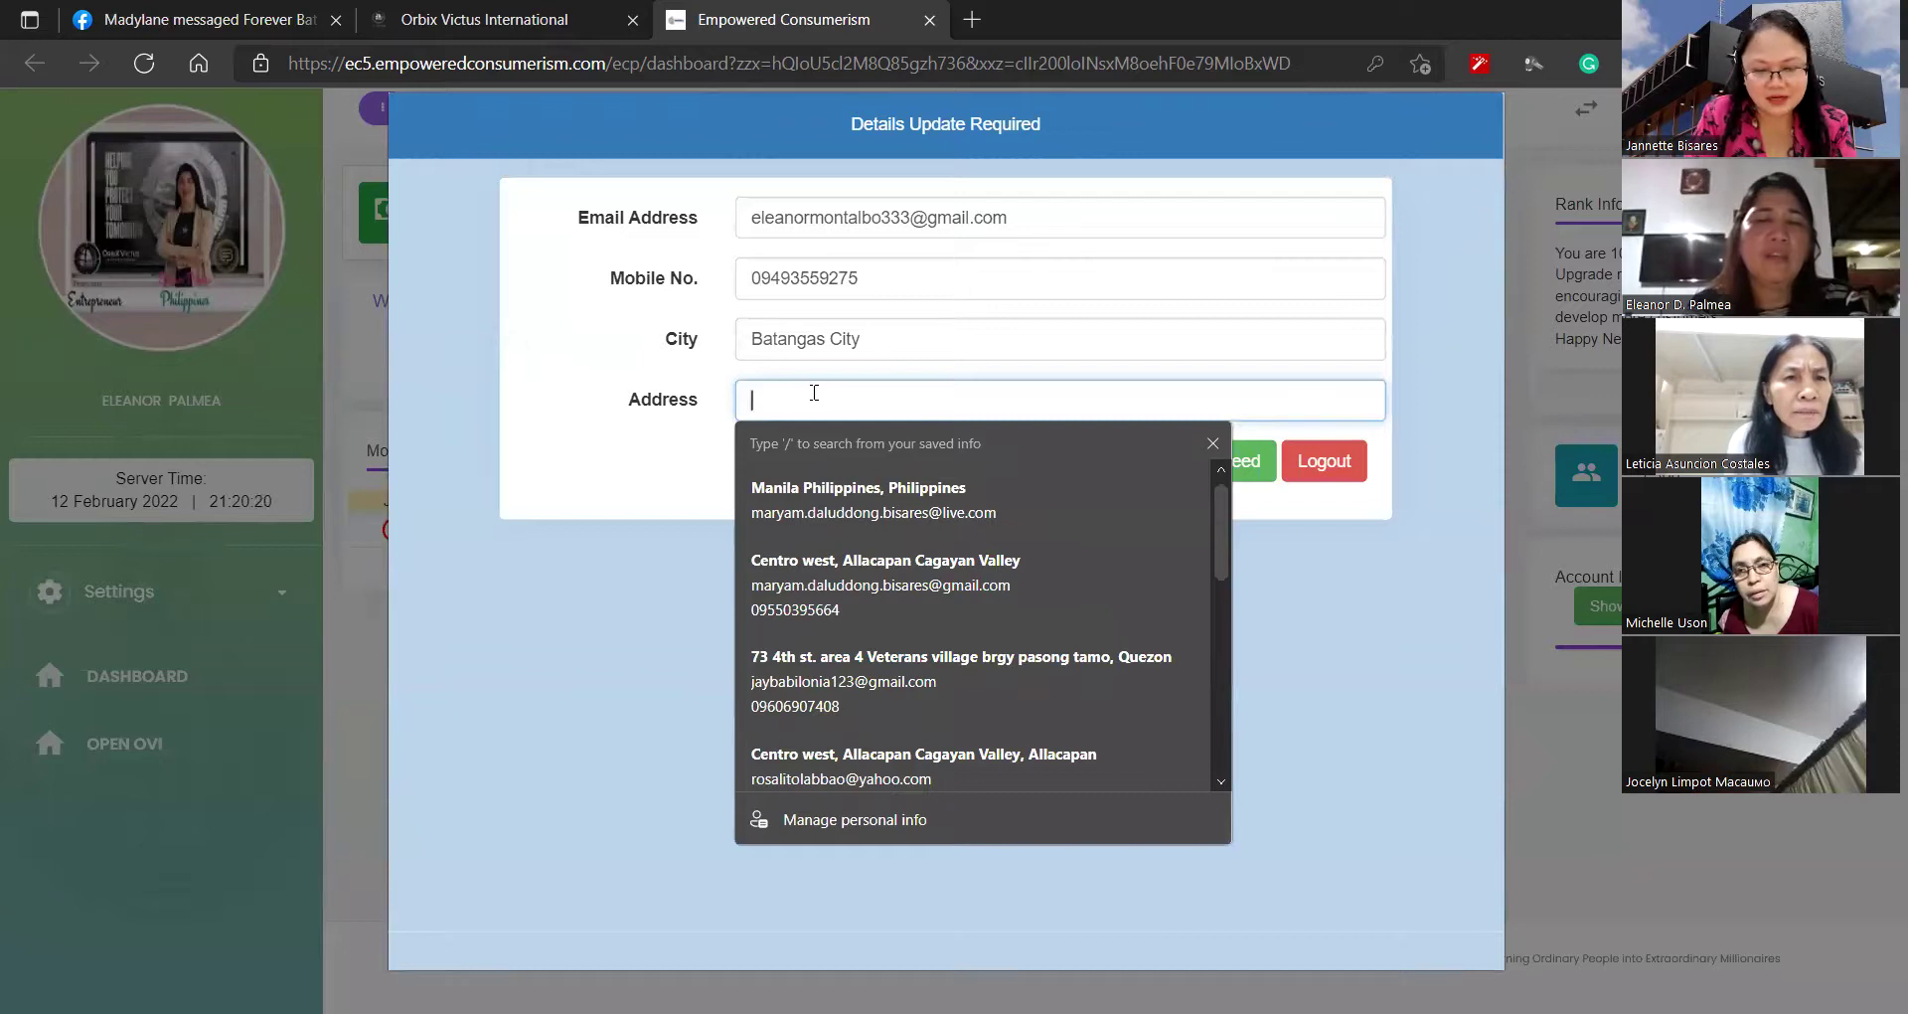
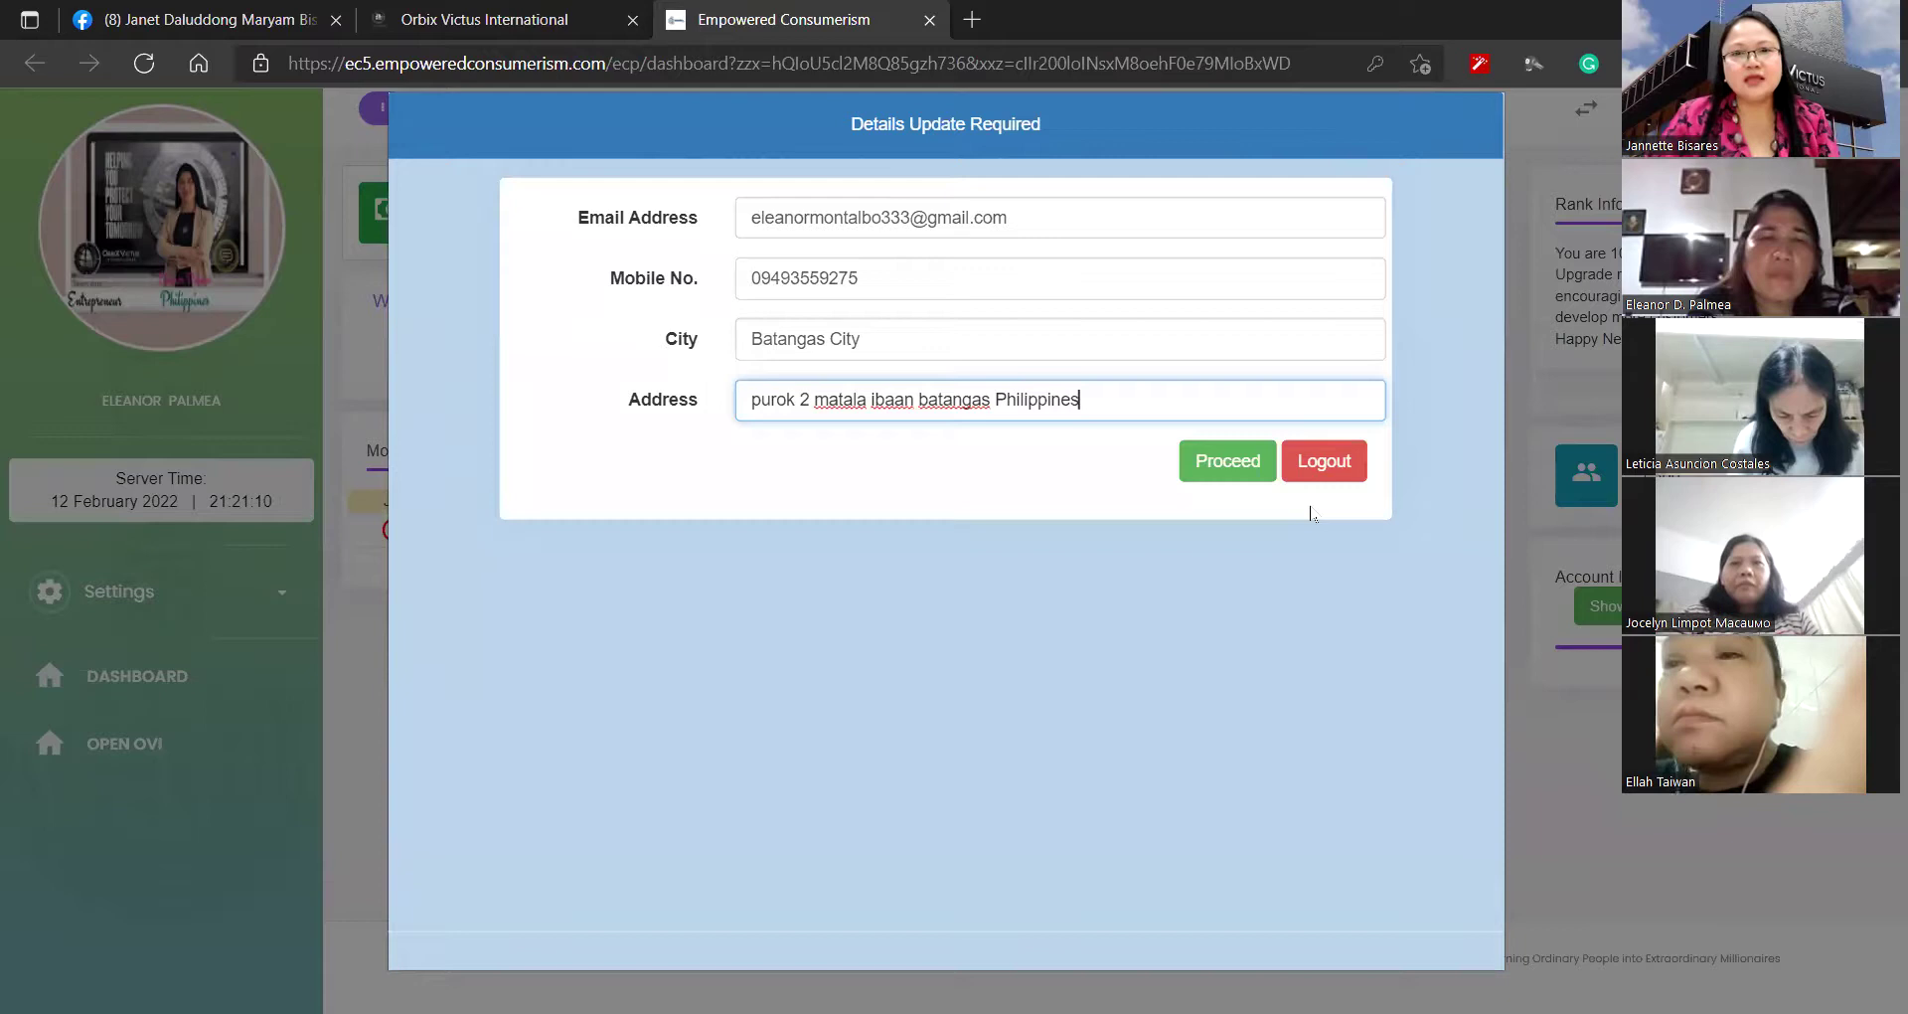
{"action": "left_click", "coordinate": [1249, 481]}
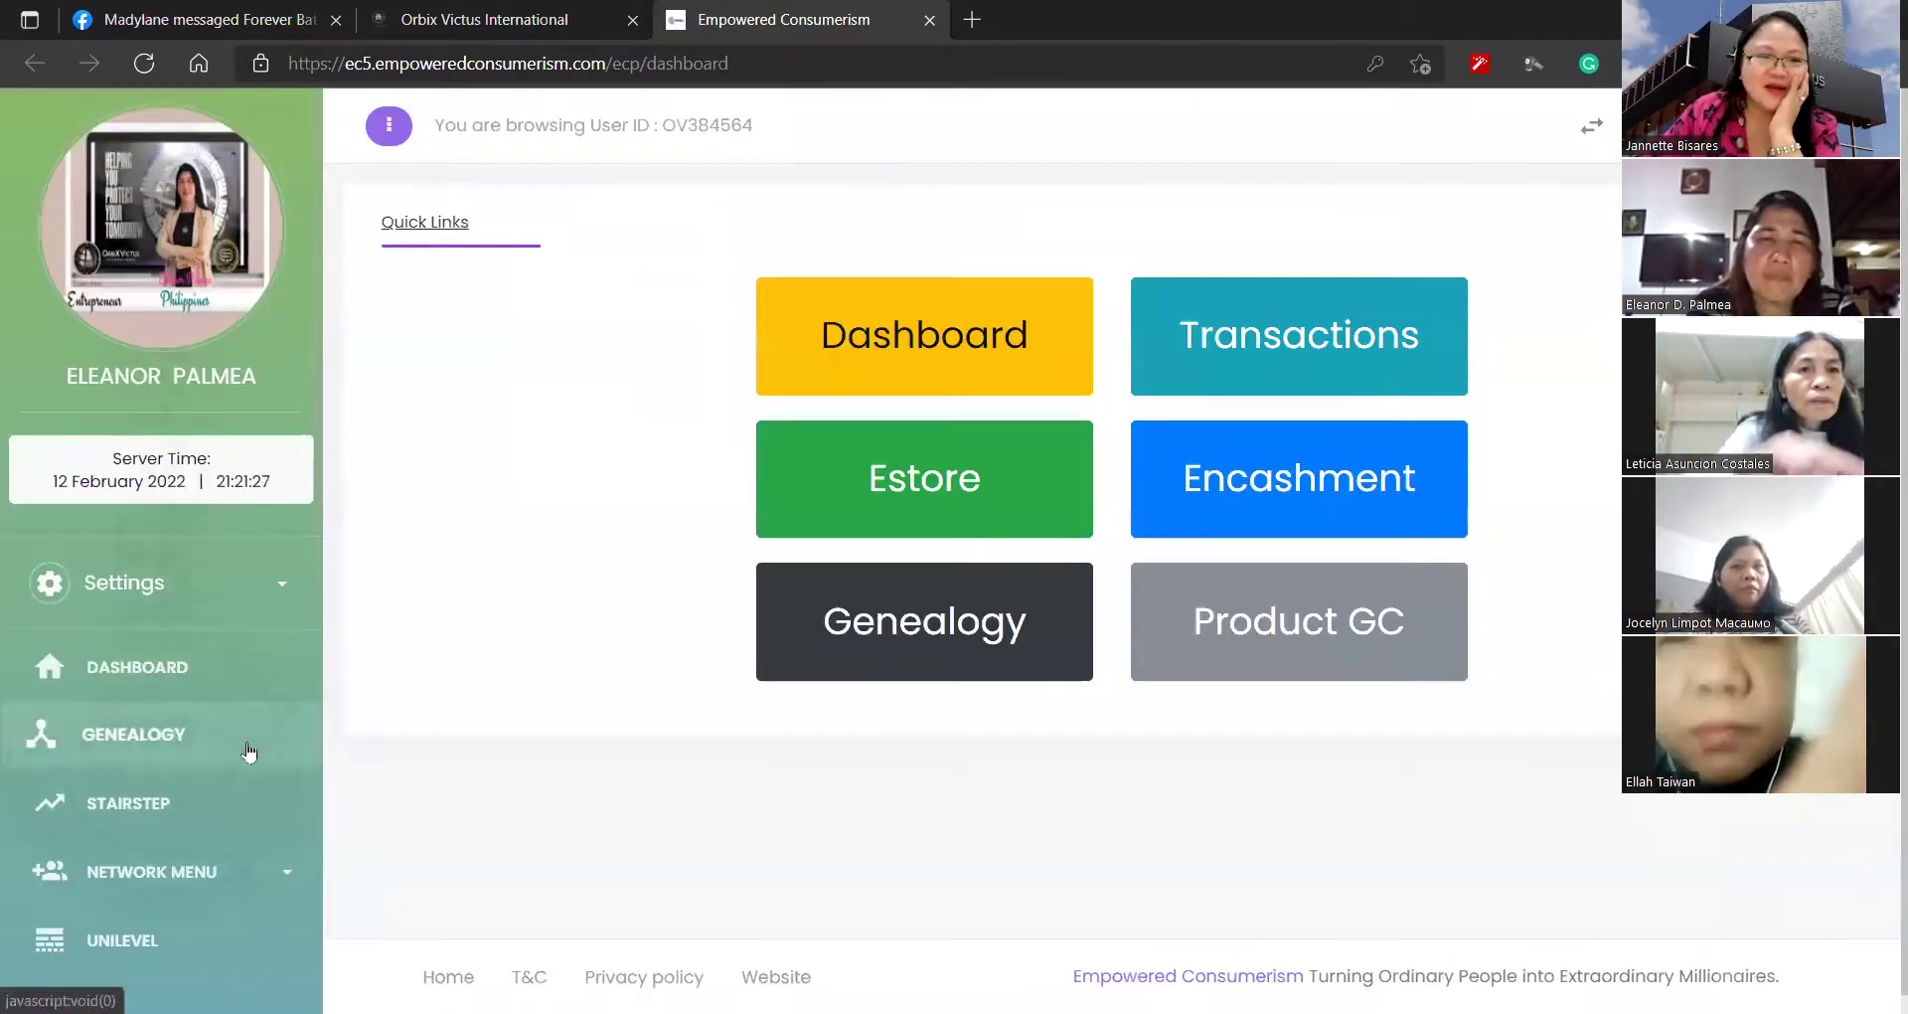
Scroll through the sidebar menu on the dashboard's Quick Links page.
{"action": "scroll", "coordinate": [250, 742], "scroll_direction": "down", "scroll_amount": 5}
{"action": "scroll", "coordinate": [249, 740], "scroll_direction": "down", "scroll_amount": 4}
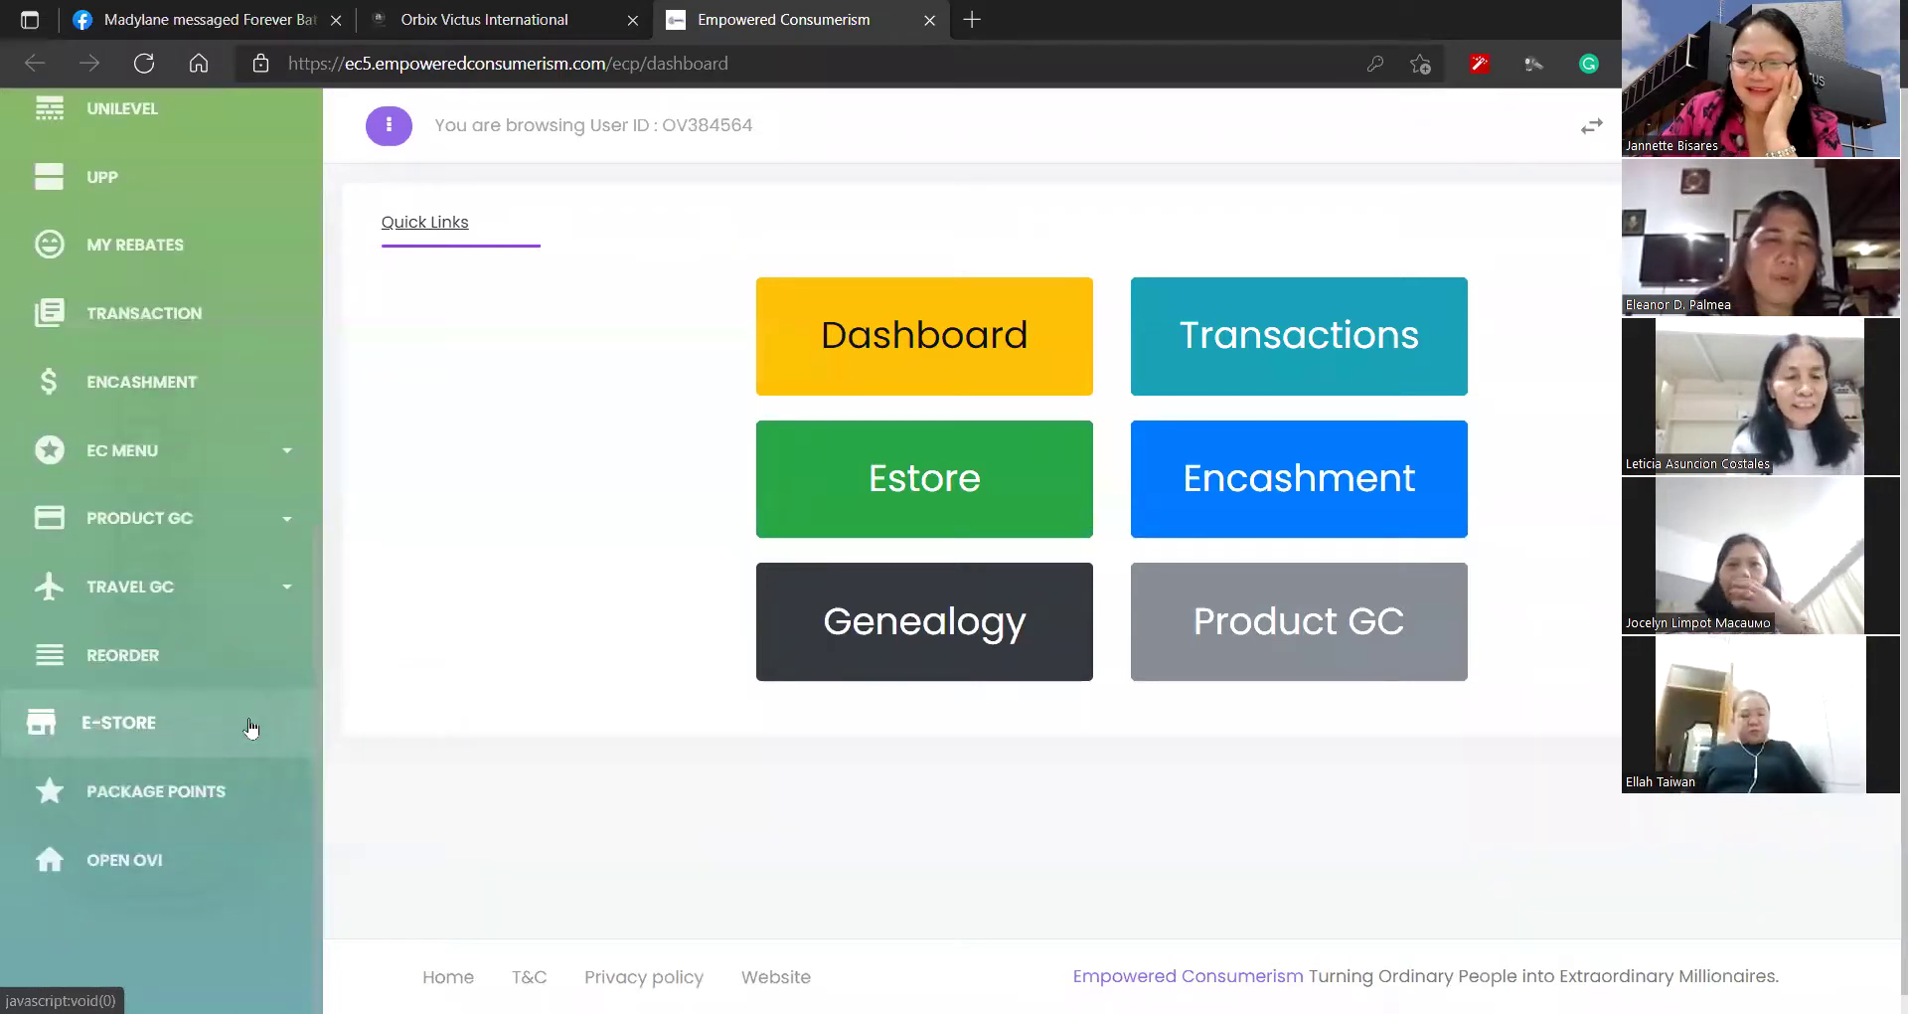
{"action": "scroll", "coordinate": [205, 709], "scroll_direction": "up", "scroll_amount": 7}
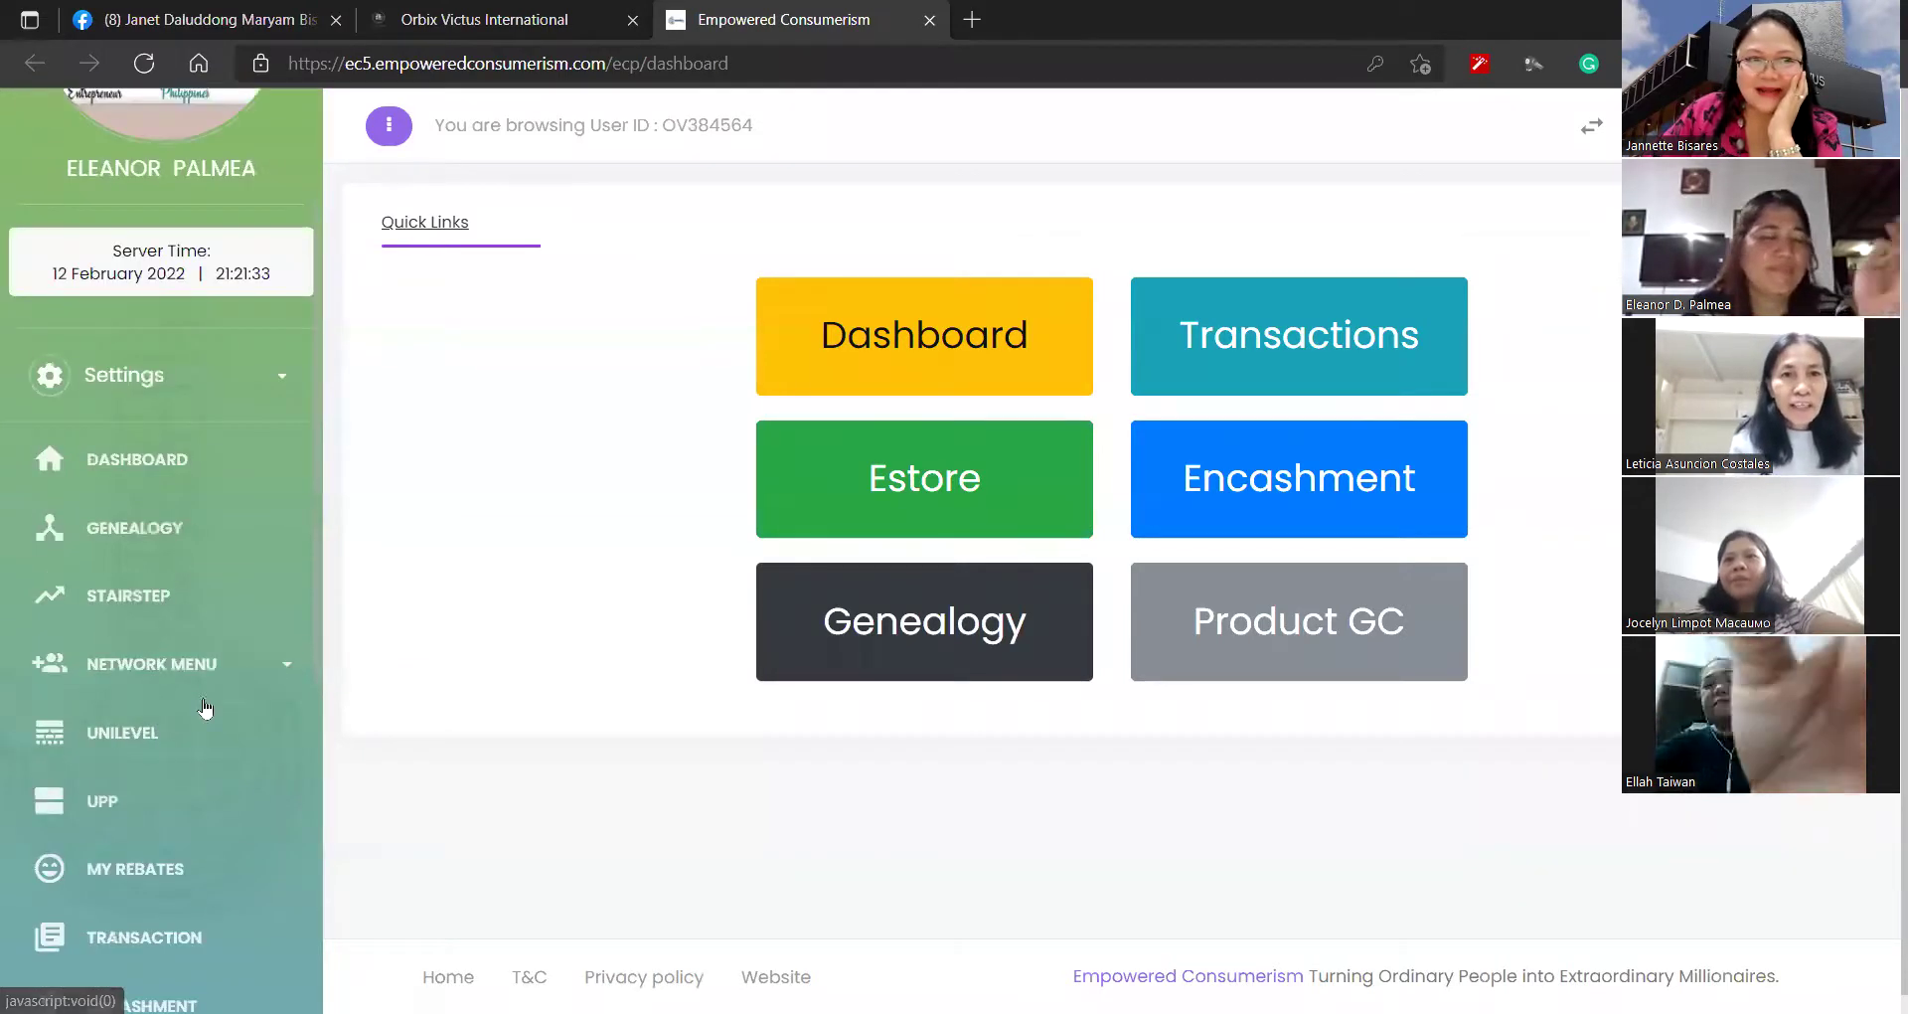
{"action": "scroll", "coordinate": [205, 709], "scroll_direction": "up", "scroll_amount": 2}
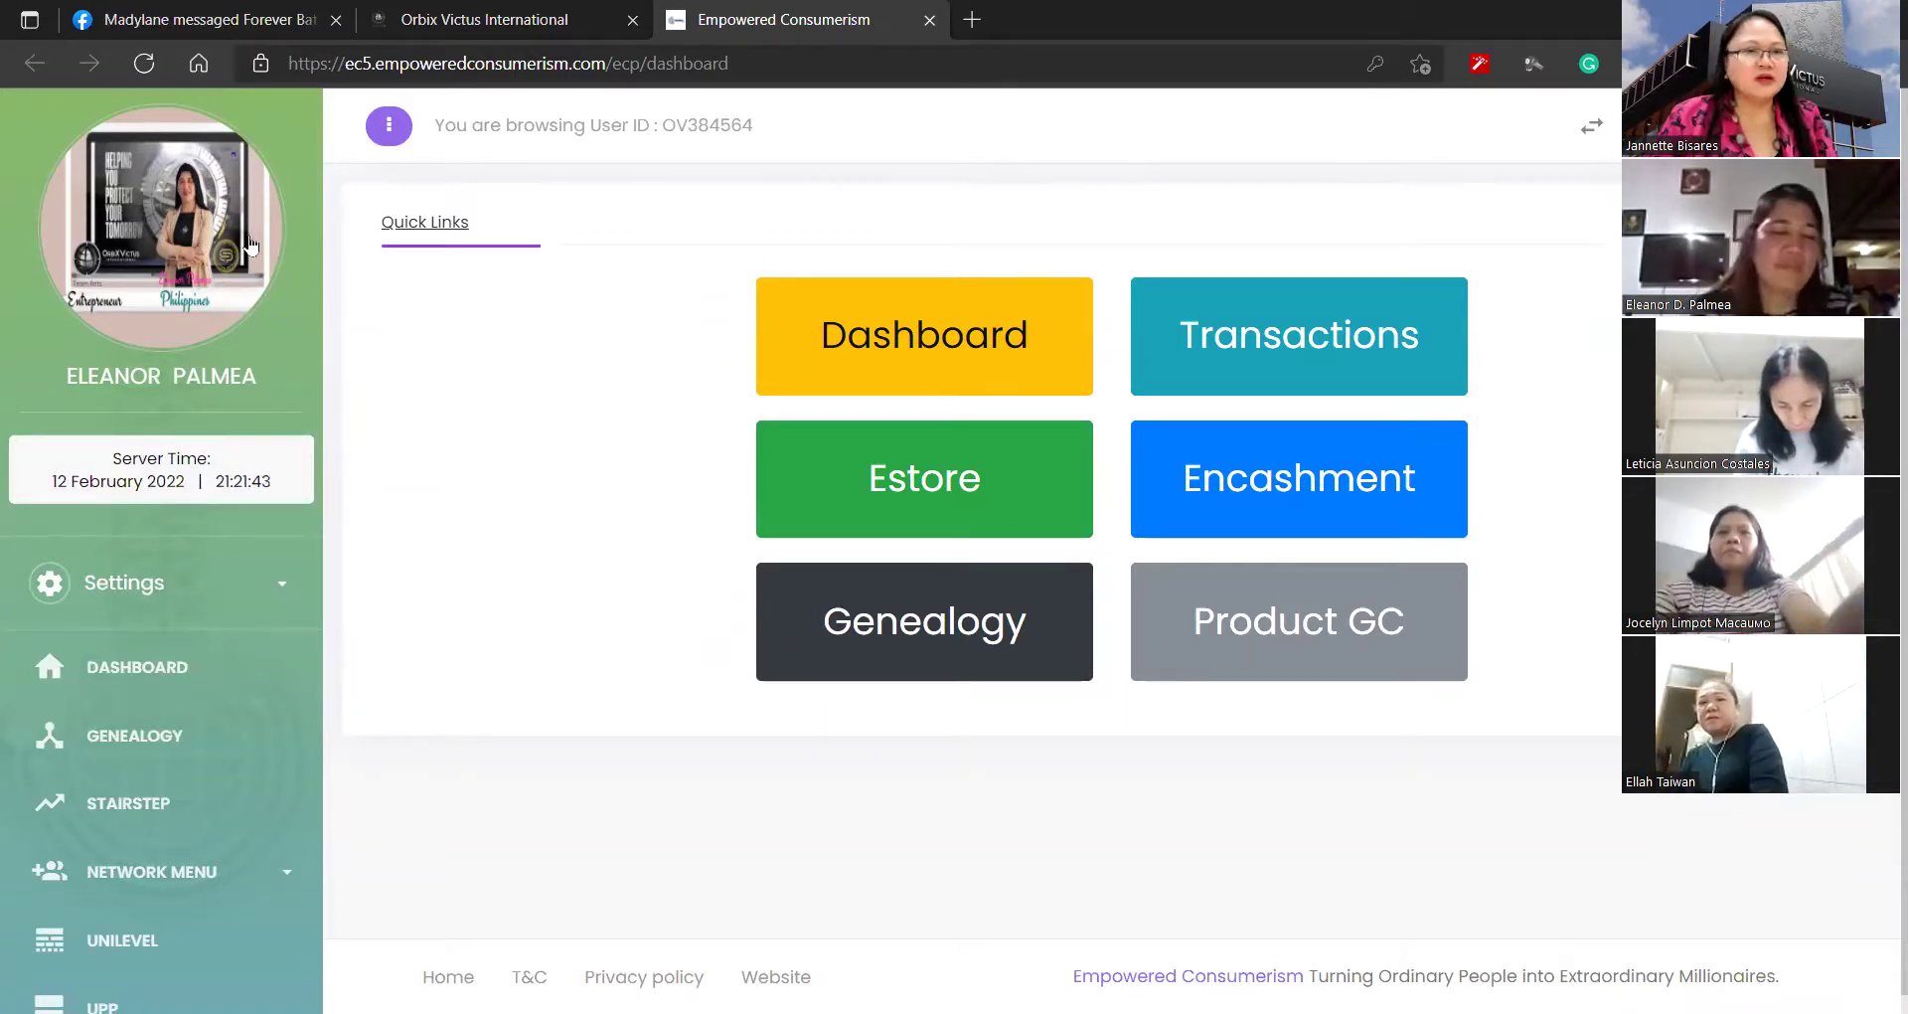
{"action": "left_click", "coordinate": [213, 209]}
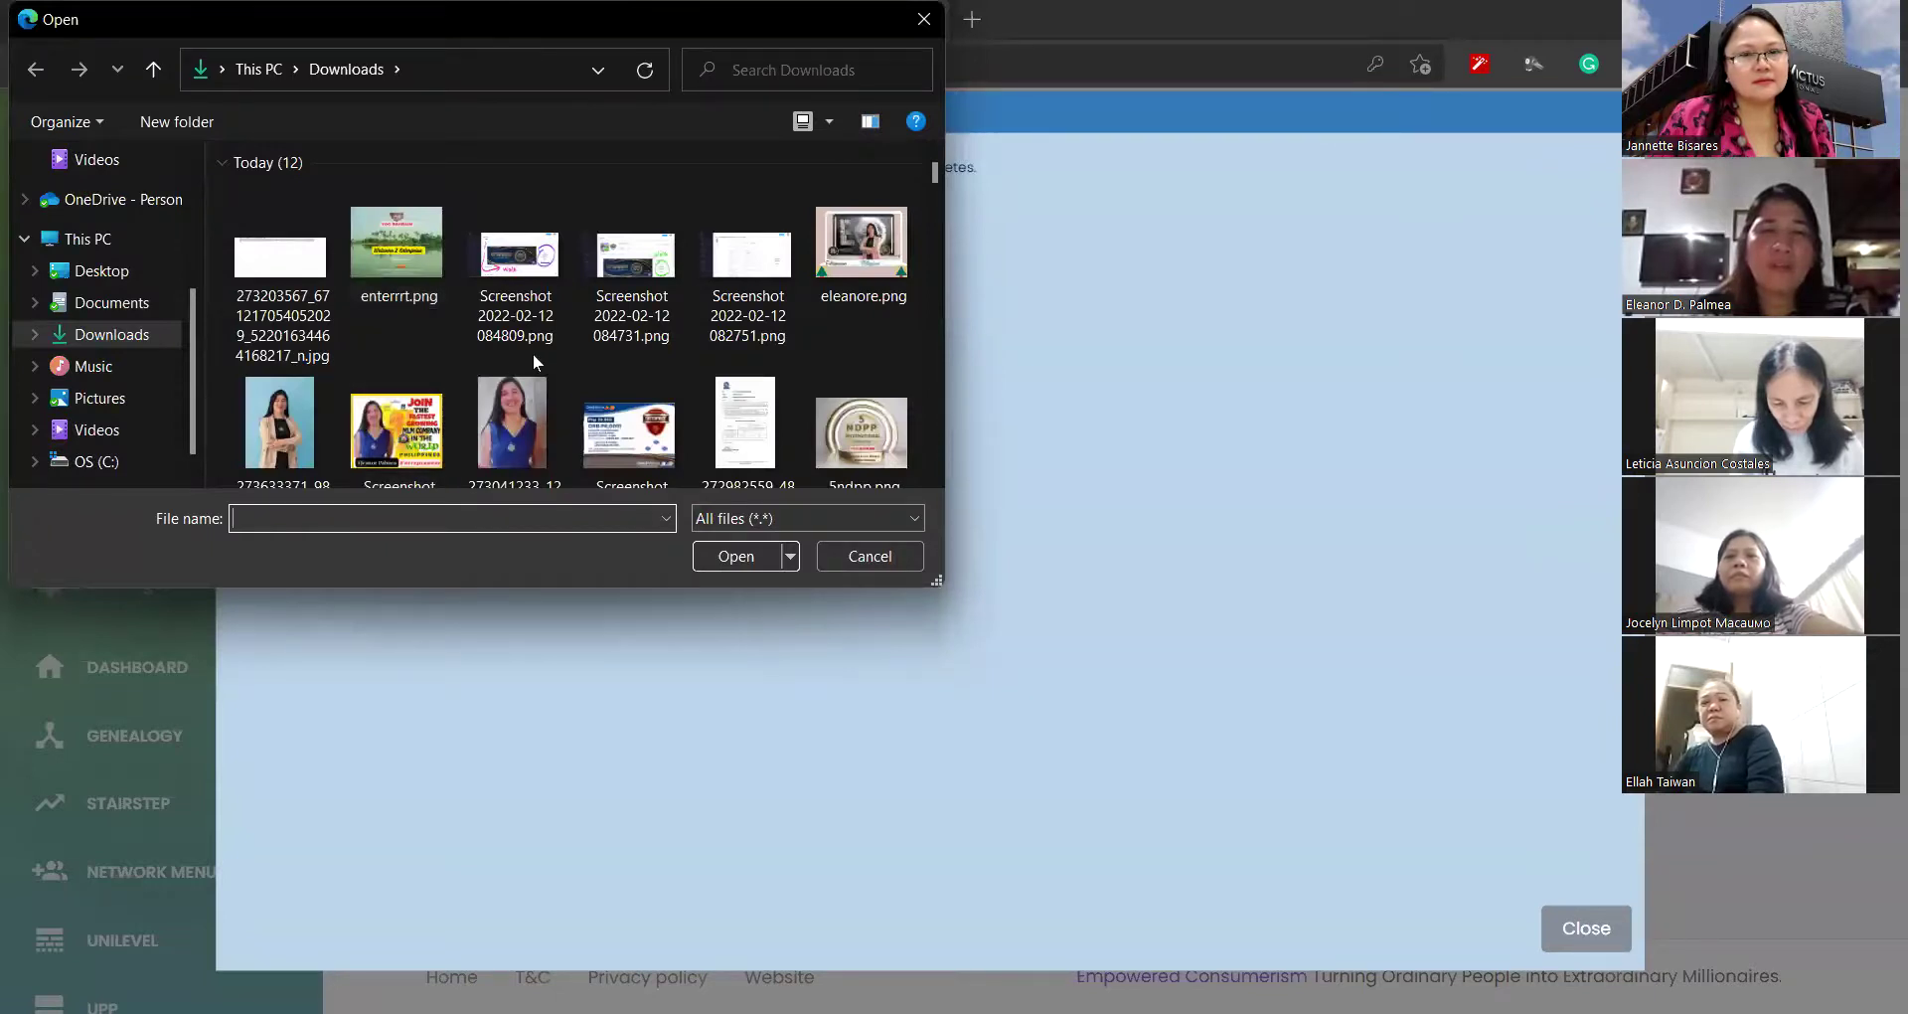
{"action": "scroll", "coordinate": [533, 354], "scroll_direction": "down", "scroll_amount": 1}
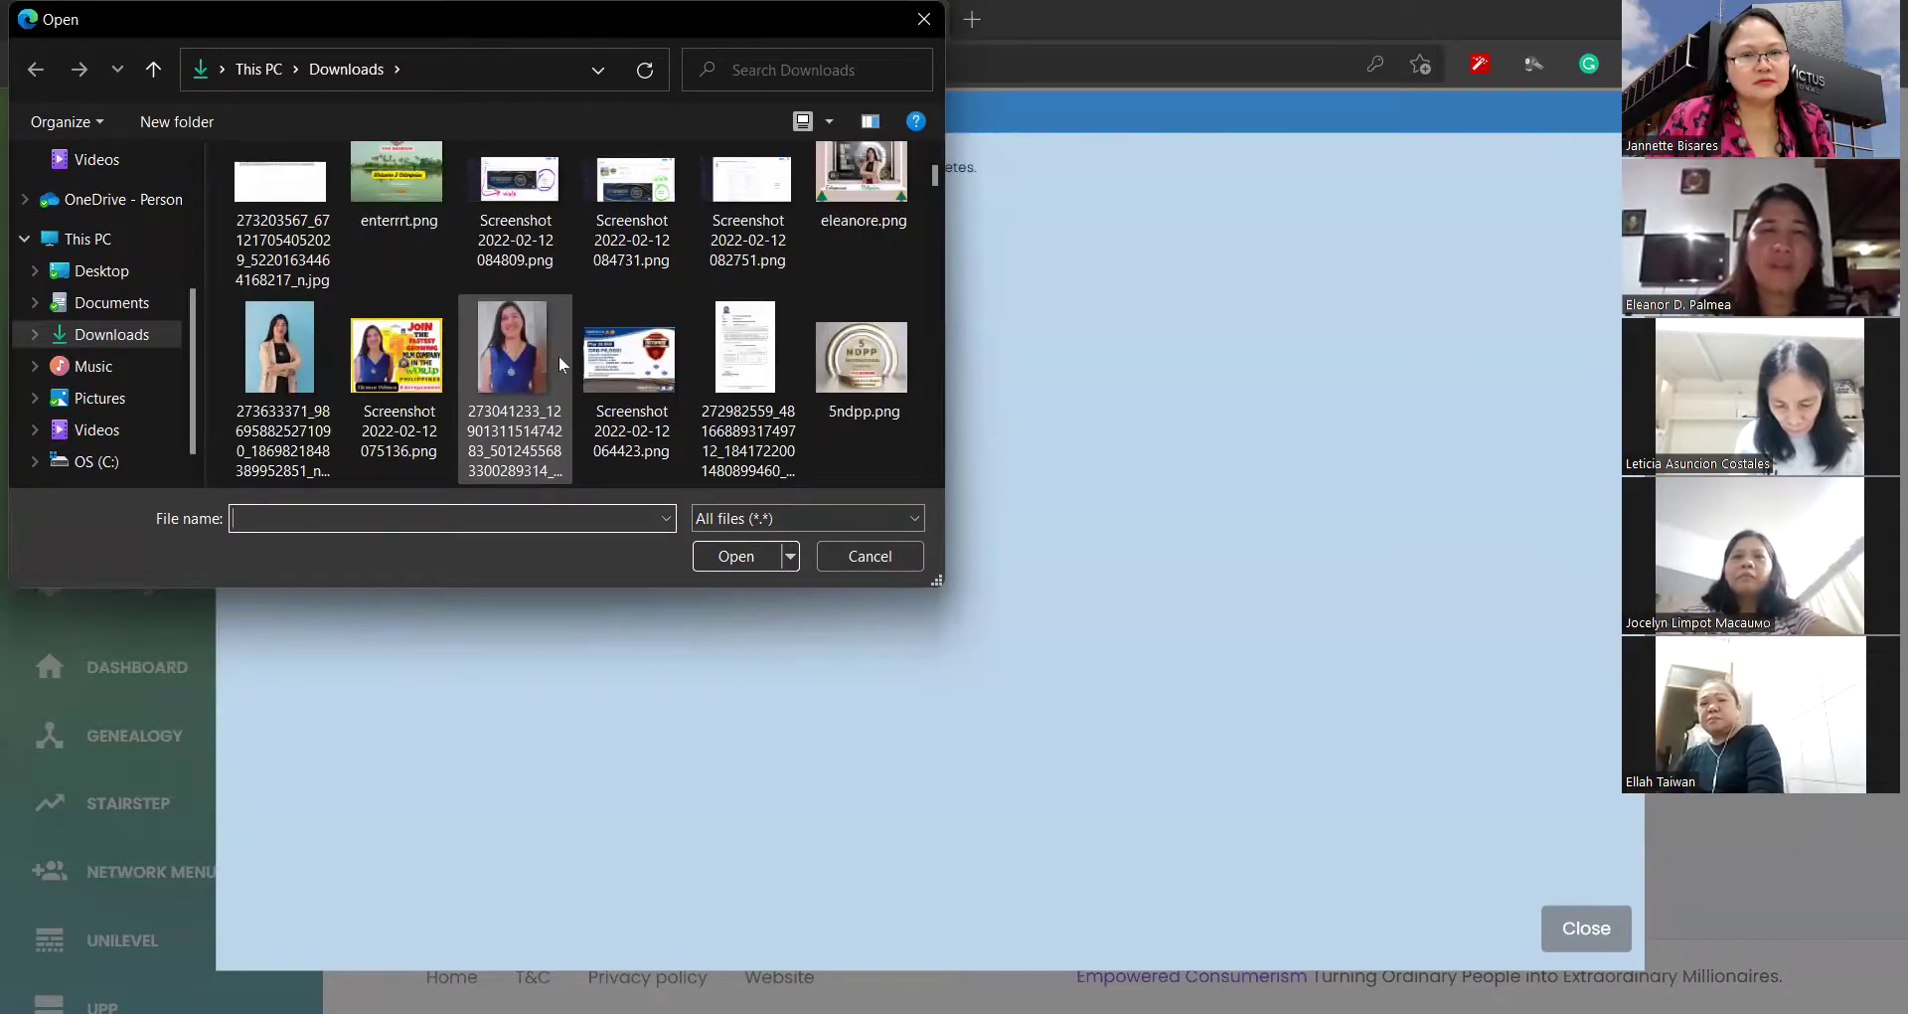
{"action": "scroll", "coordinate": [571, 360], "scroll_direction": "up", "scroll_amount": 1}
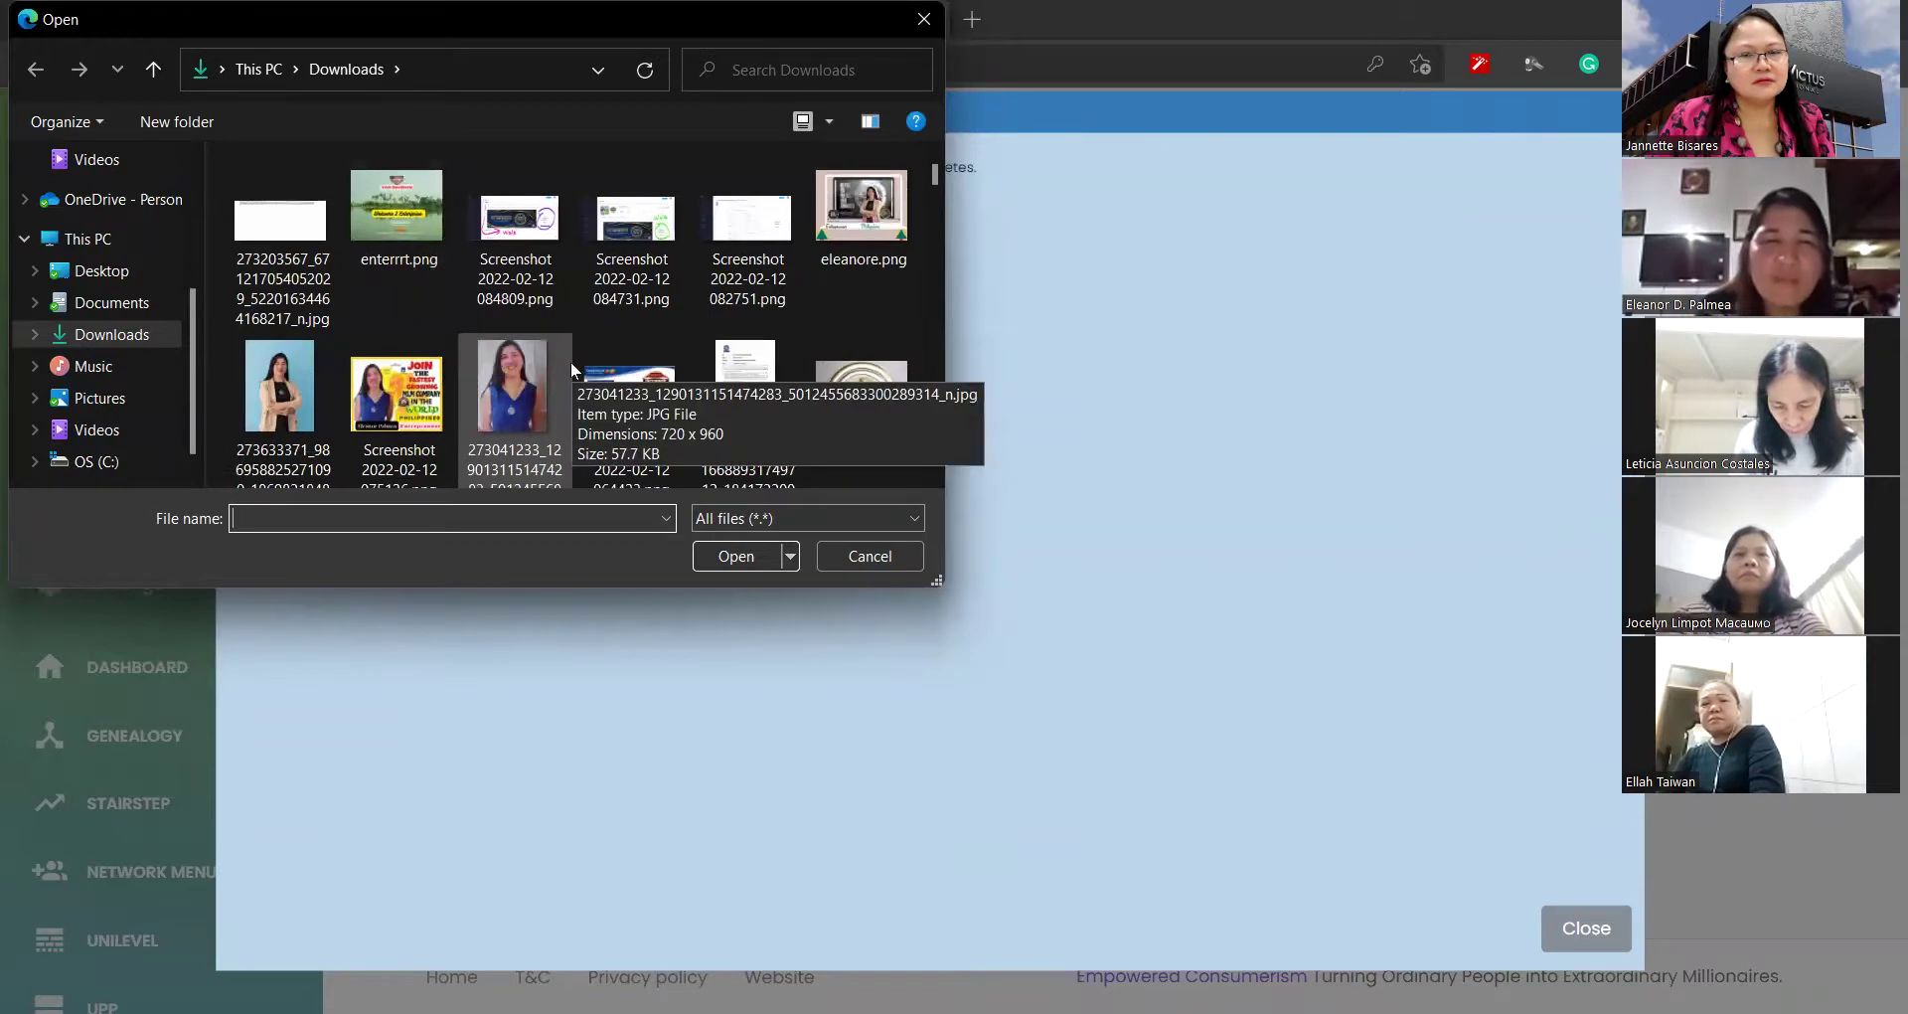
{"action": "left_click", "coordinate": [870, 557]}
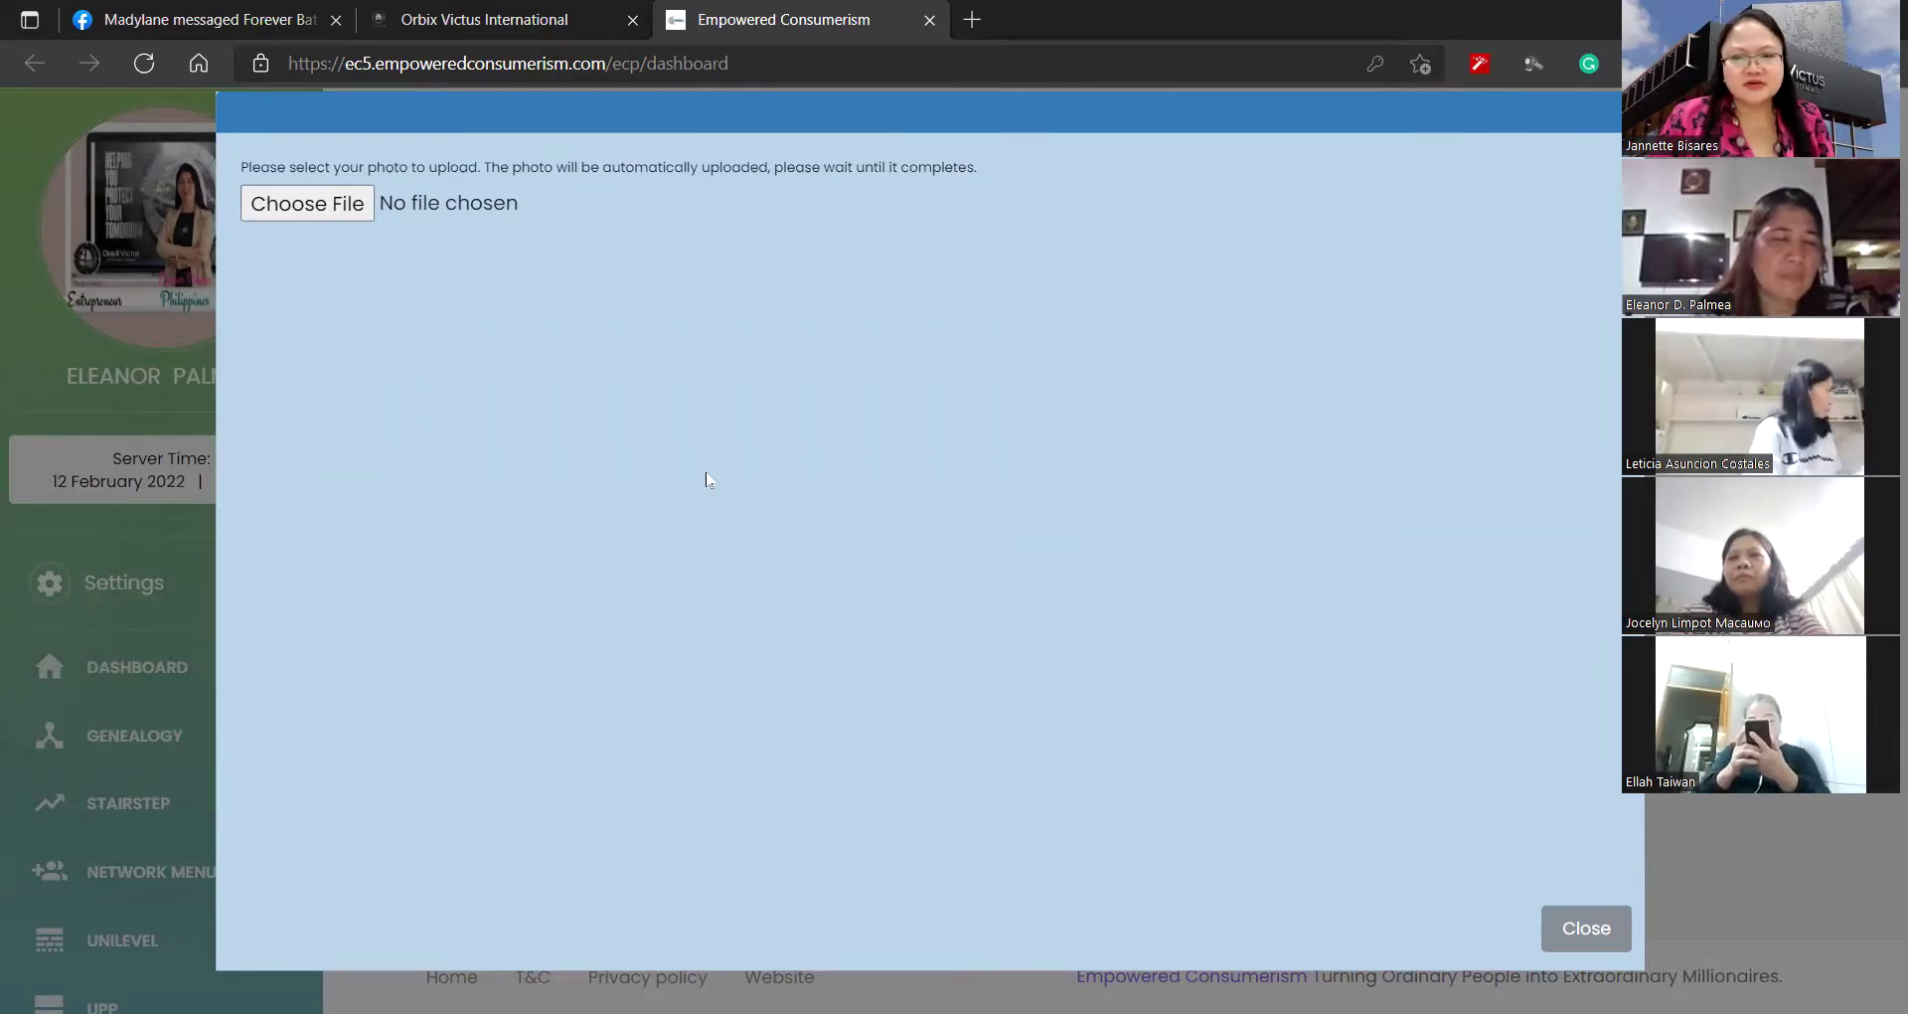
{"action": "left_click", "coordinate": [1580, 929]}
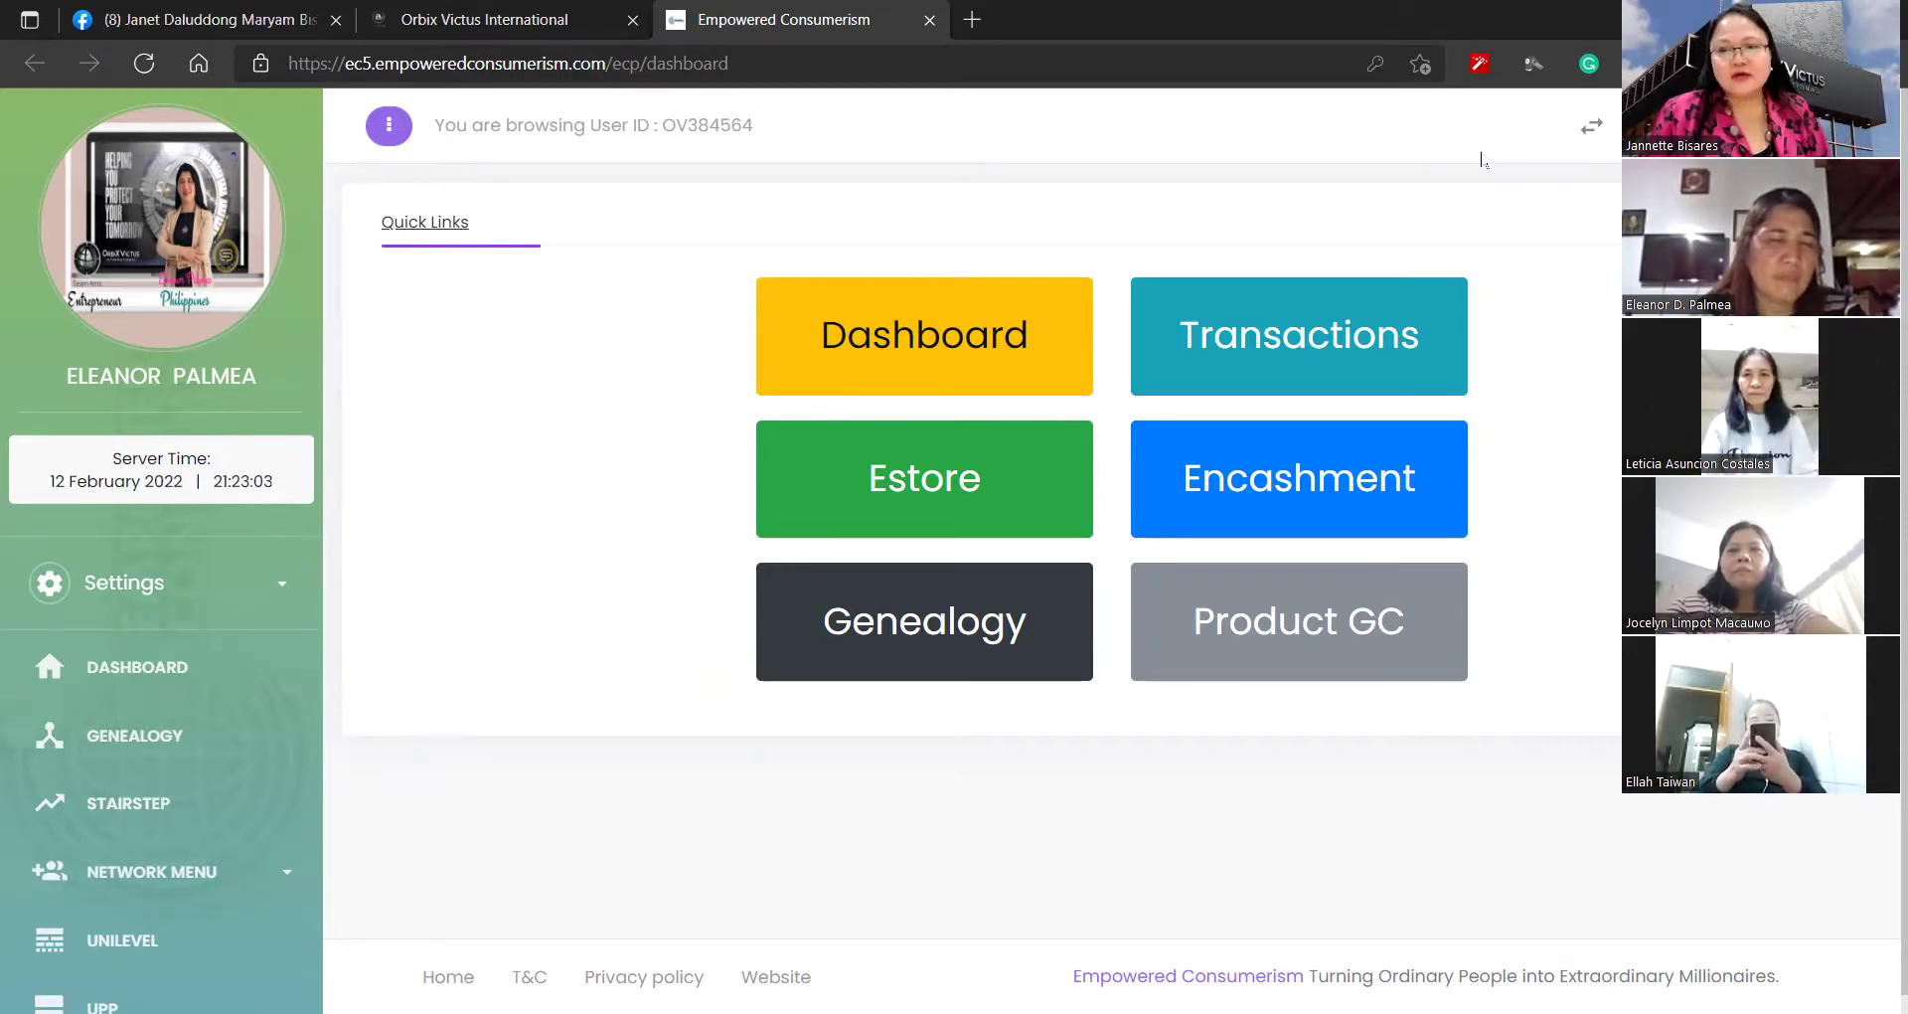
{"action": "left_click", "coordinate": [812, 470]}
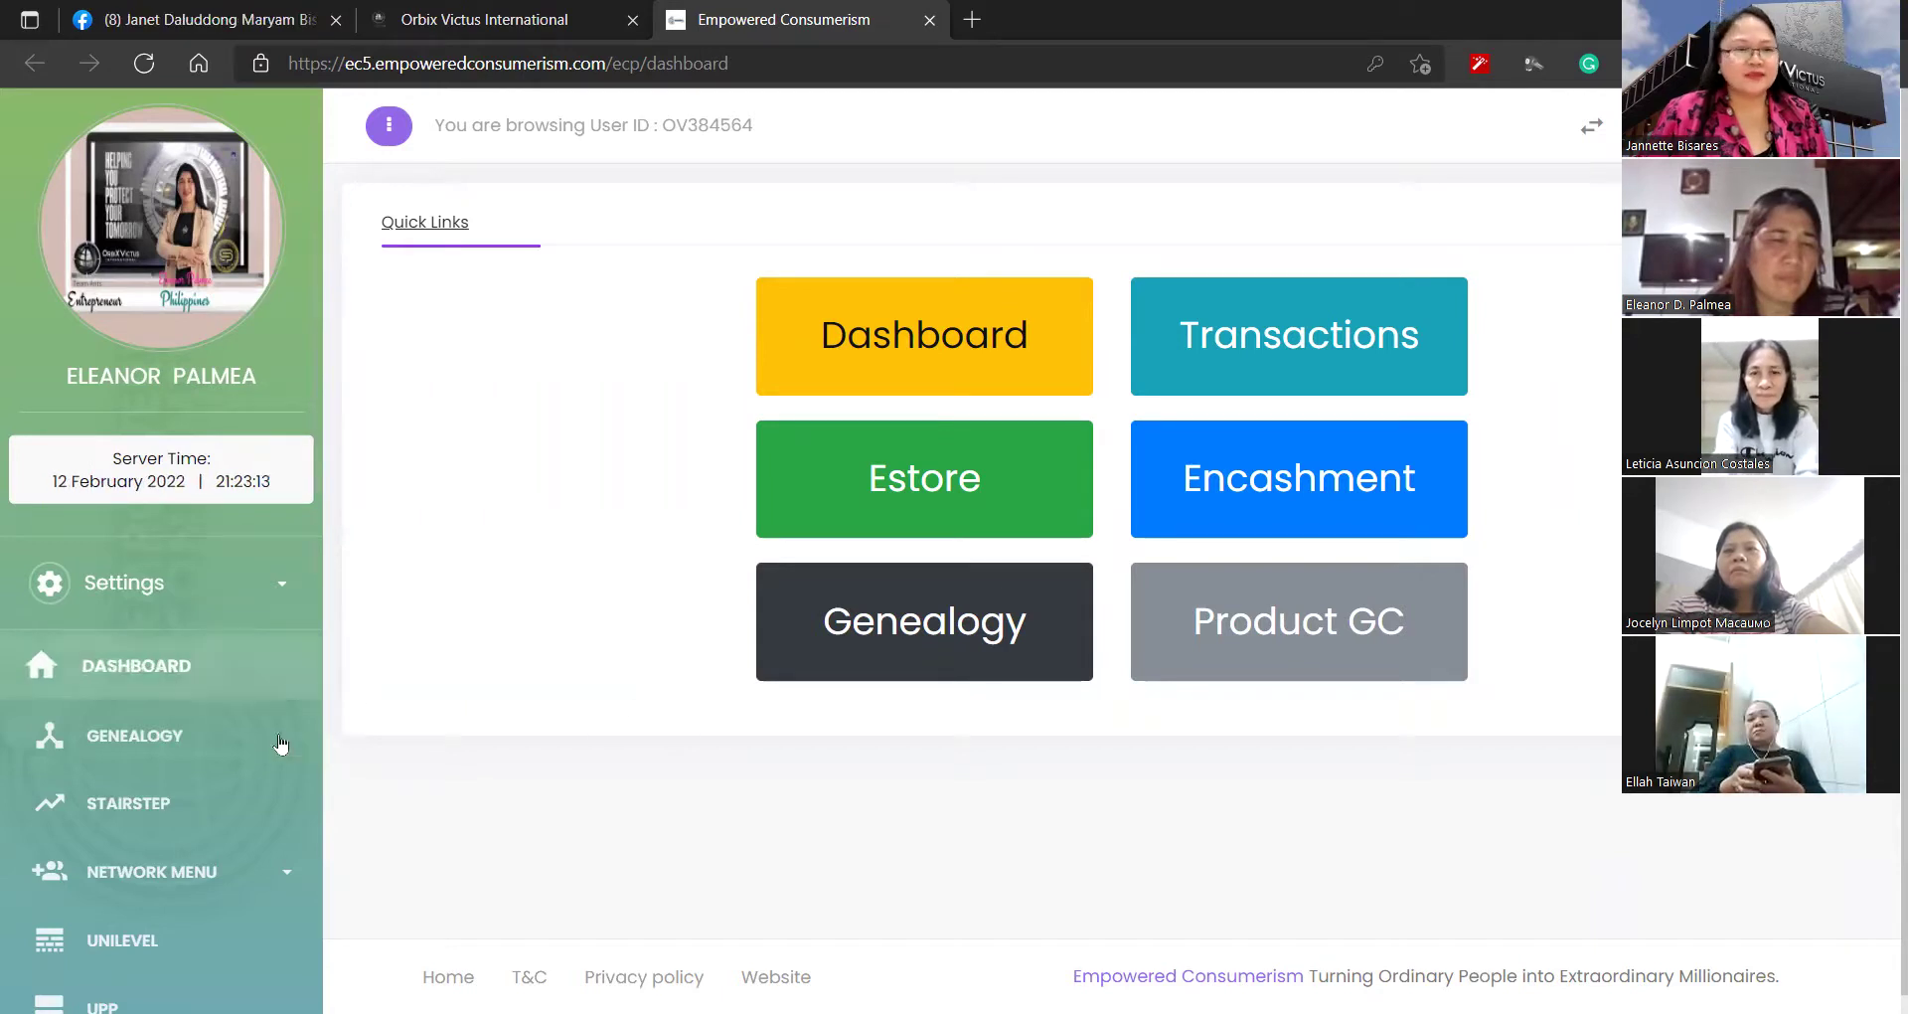
{"action": "scroll", "coordinate": [264, 861], "scroll_direction": "down", "scroll_amount": 8}
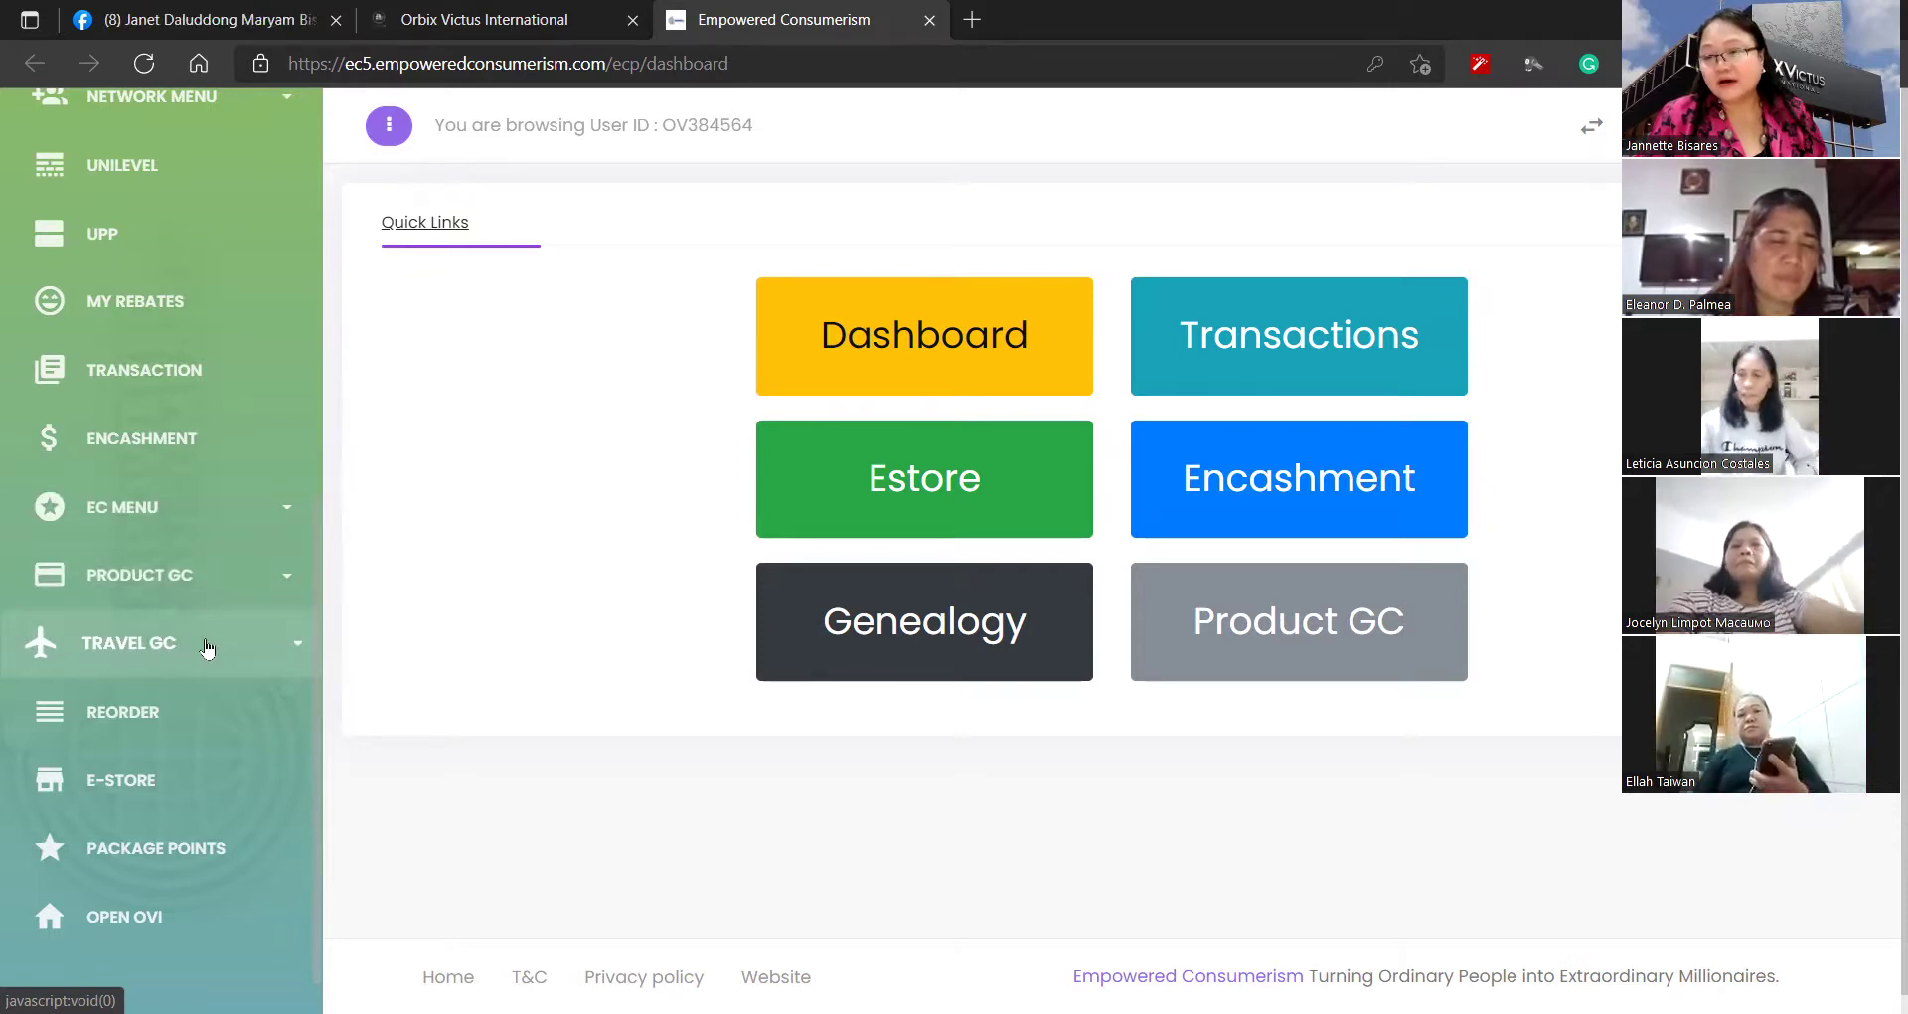
{"action": "scroll", "coordinate": [47, 598], "scroll_direction": "up", "scroll_amount": 2}
{"action": "scroll", "coordinate": [47, 599], "scroll_direction": "up", "scroll_amount": 5}
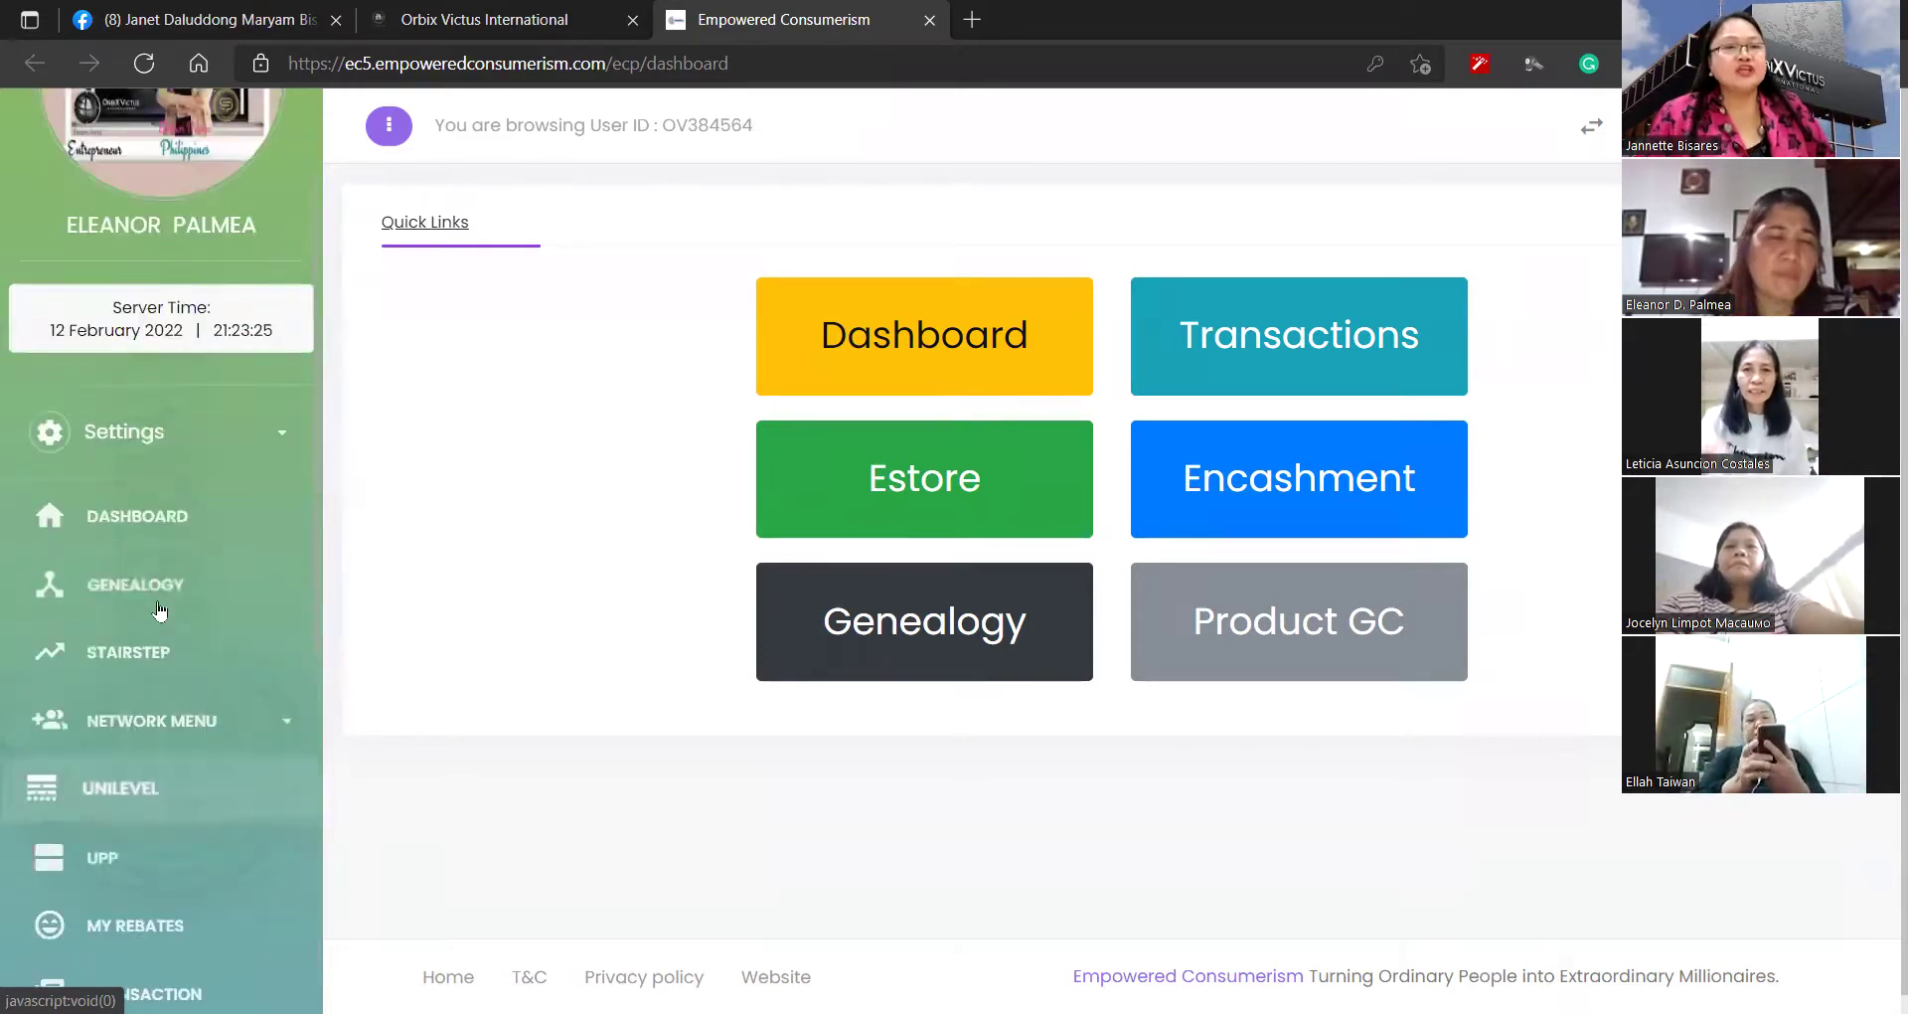
{"action": "scroll", "coordinate": [255, 586], "scroll_direction": "up", "scroll_amount": 2}
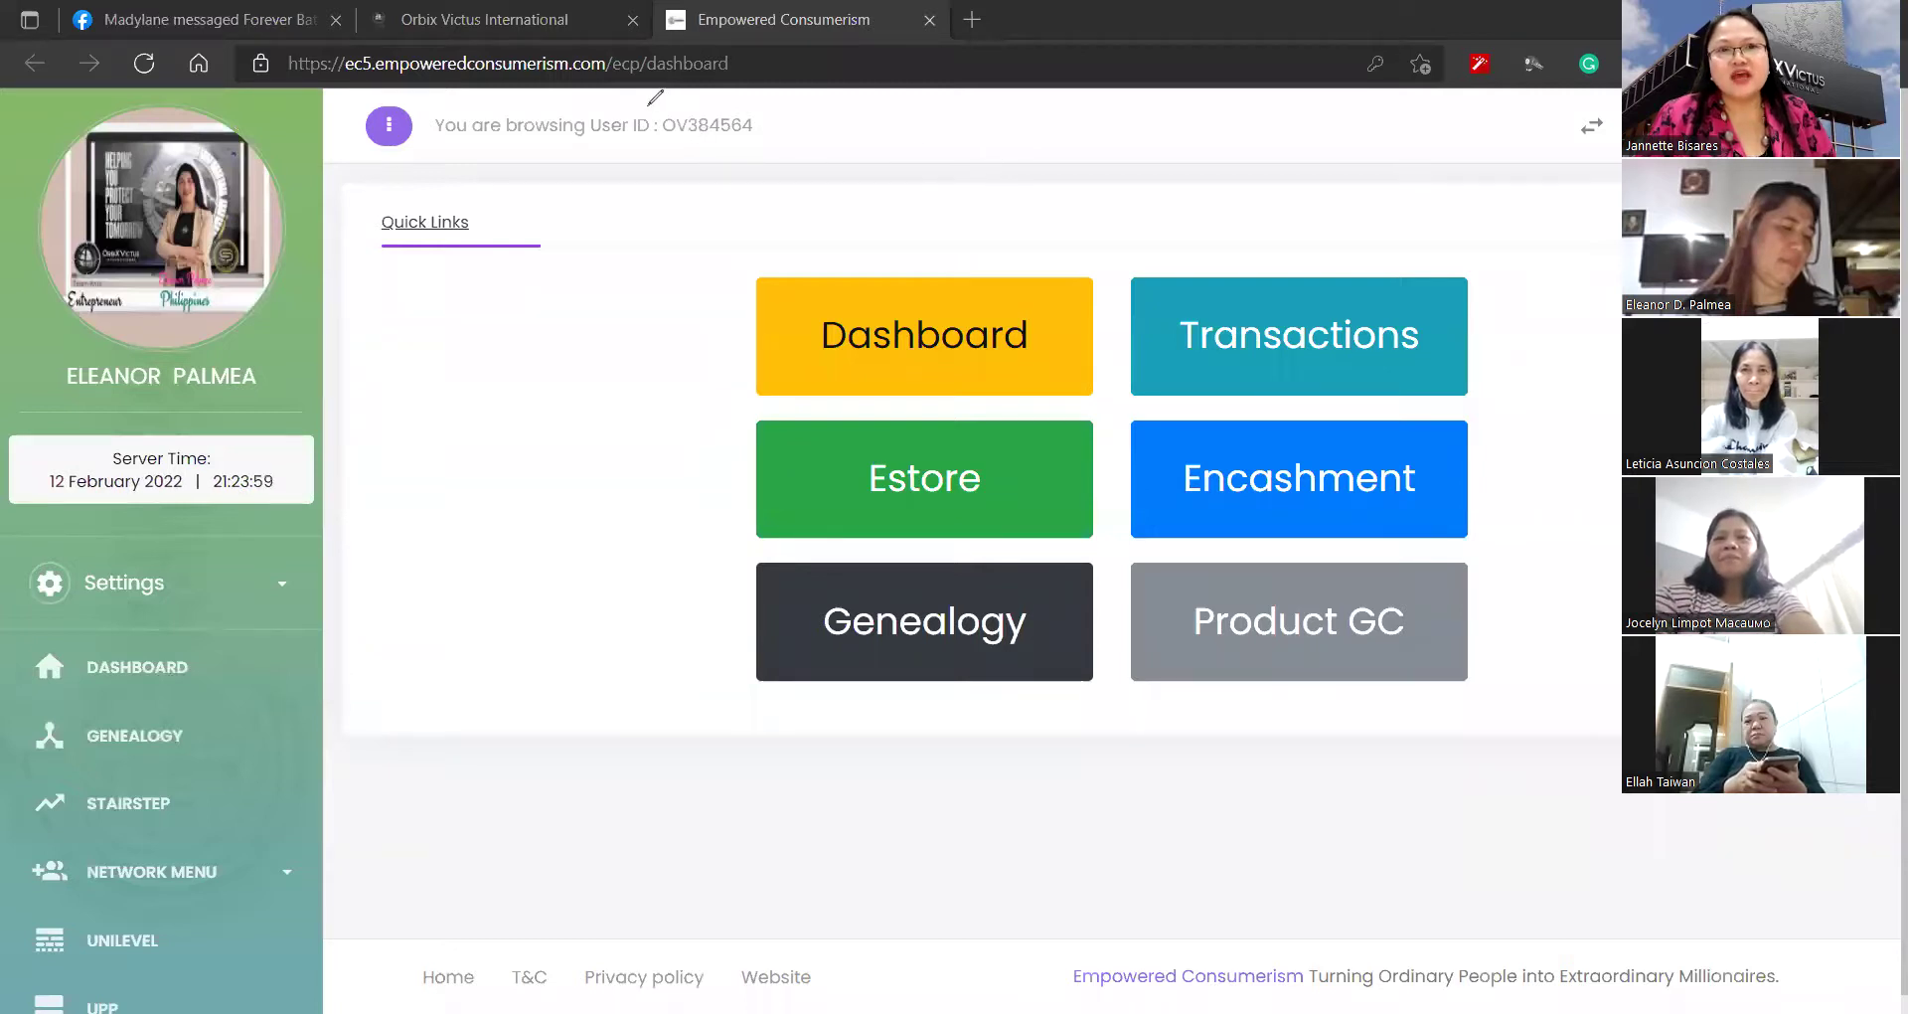
Expand Settings in the sidebar to show My Profile, Change Password and Logout options.
{"action": "mouse_move", "coordinate": [626, 103]}
{"action": "left_mouse_down"}
{"action": "mouse_move", "coordinate": [804, 159]}
{"action": "mouse_move", "coordinate": [798, 97]}
{"action": "left_mouse_up"}
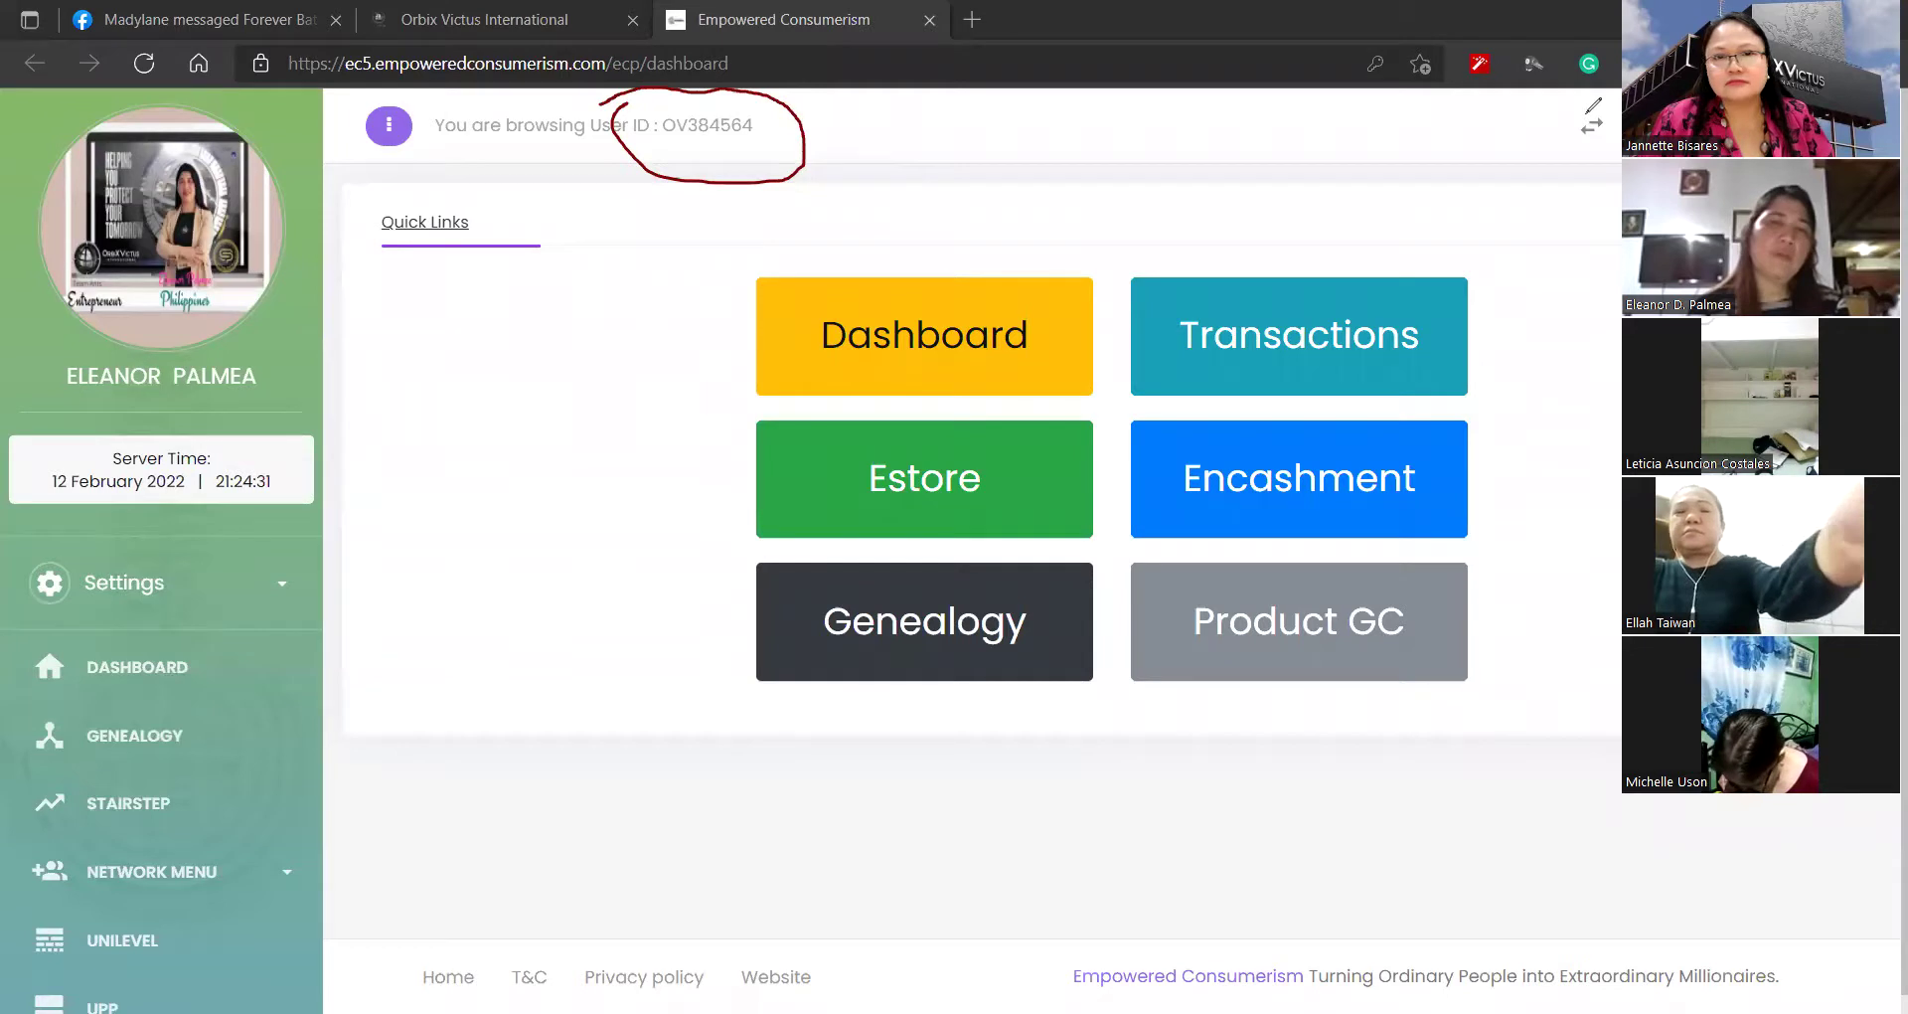
{"action": "left_click", "coordinate": [290, 598]}
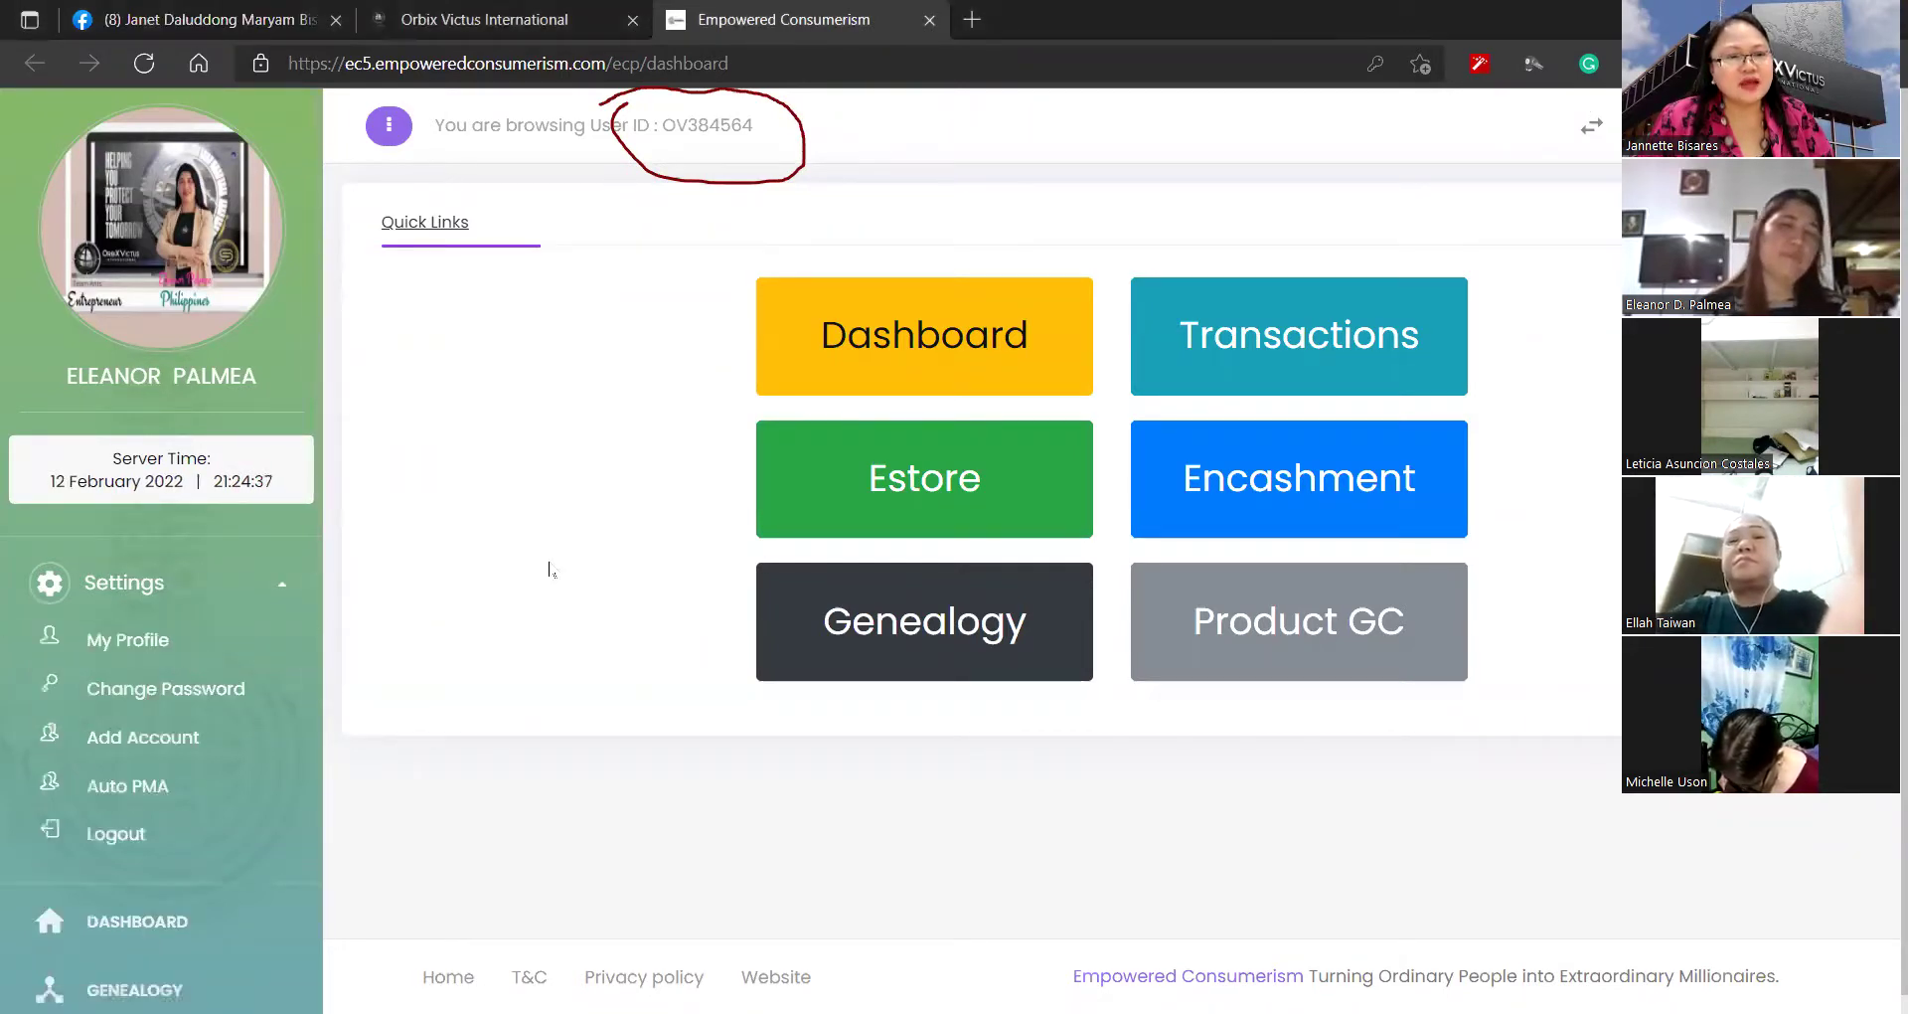
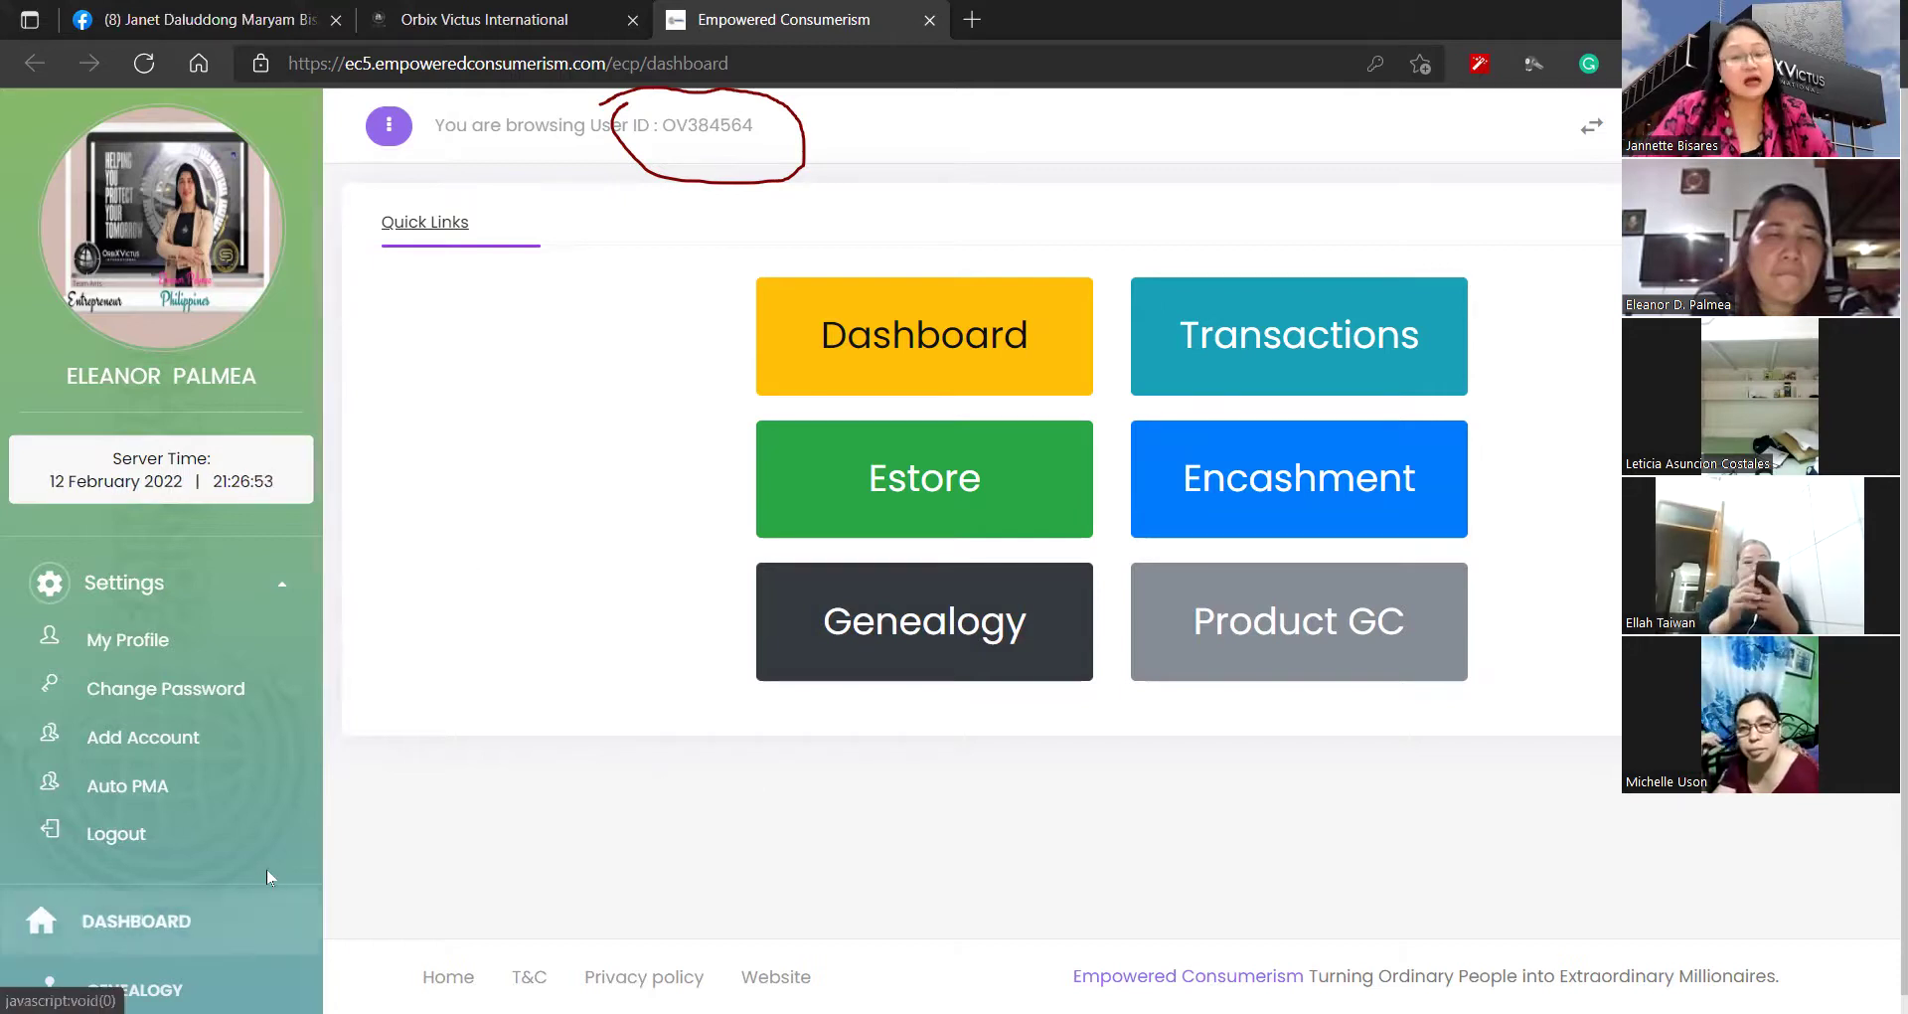
Go to the Genealogy page, showing the numbered binary tree above the business partners table.
{"action": "scroll", "coordinate": [164, 785], "scroll_direction": "down", "scroll_amount": 2}
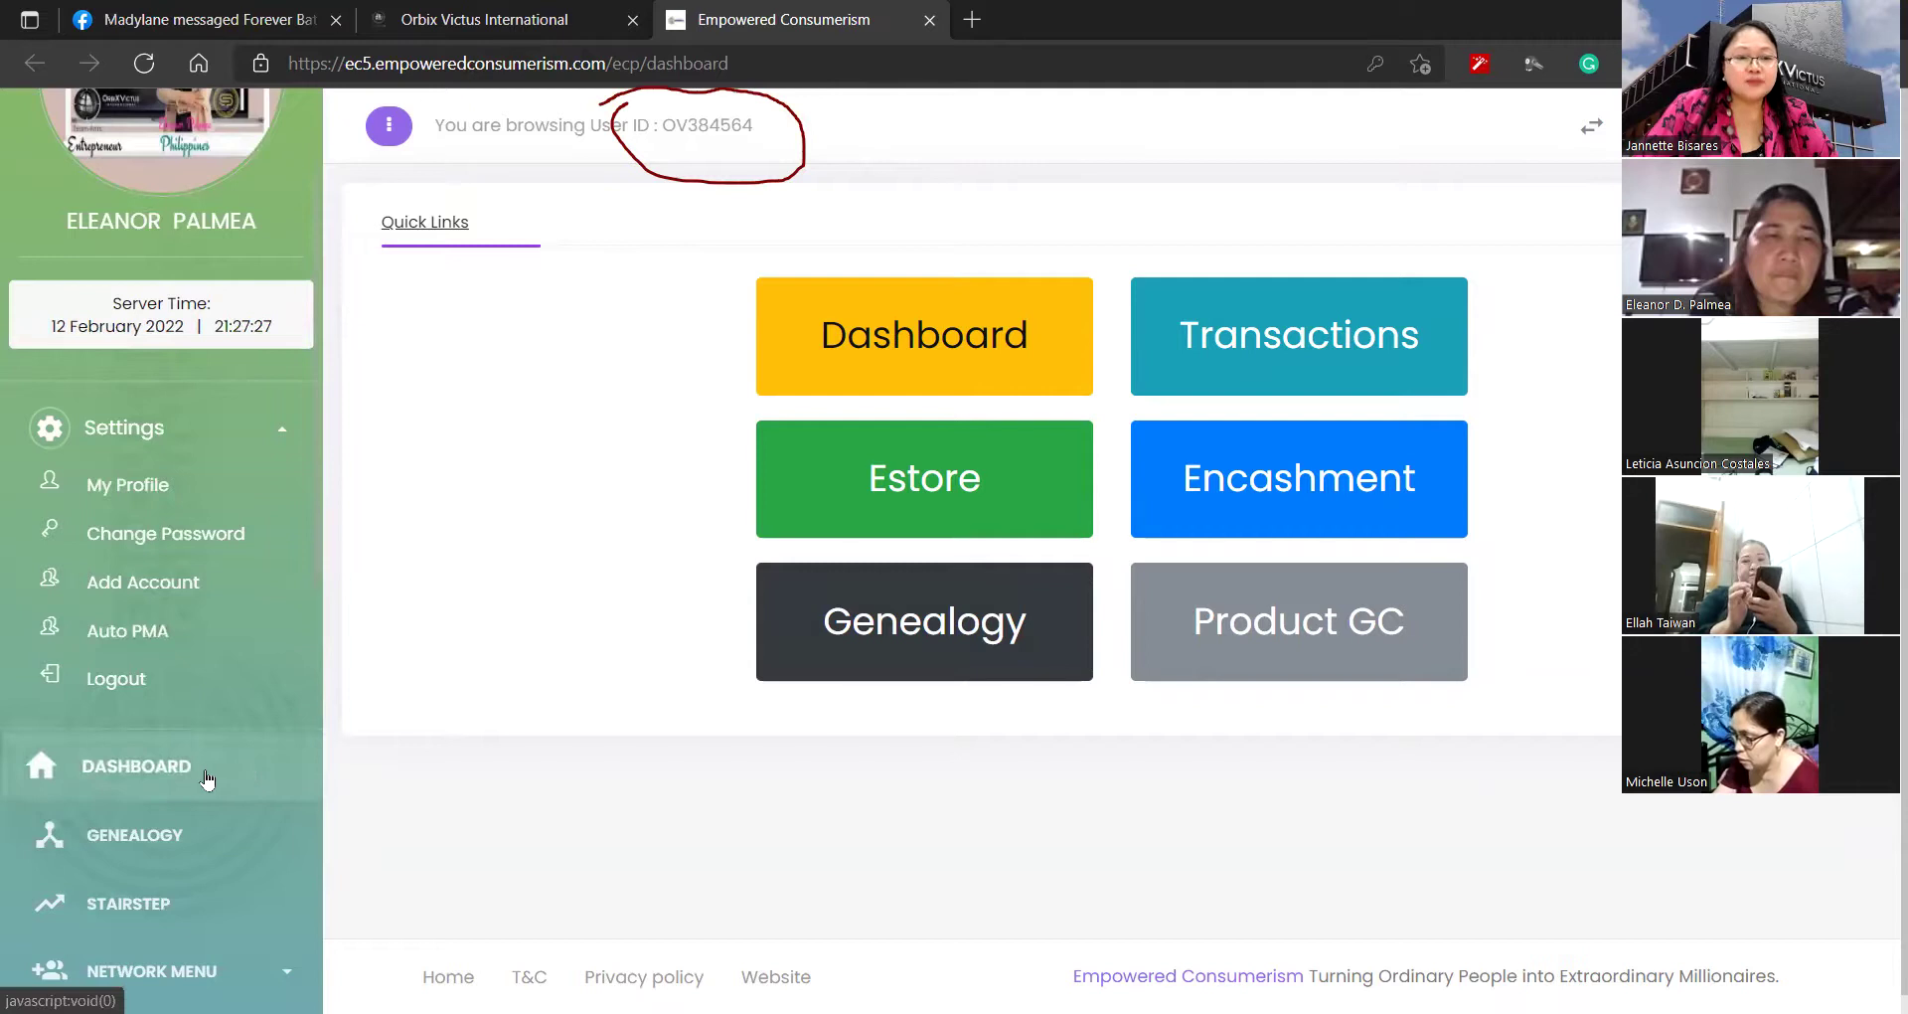
{"action": "scroll", "coordinate": [242, 735], "scroll_direction": "down", "scroll_amount": 3}
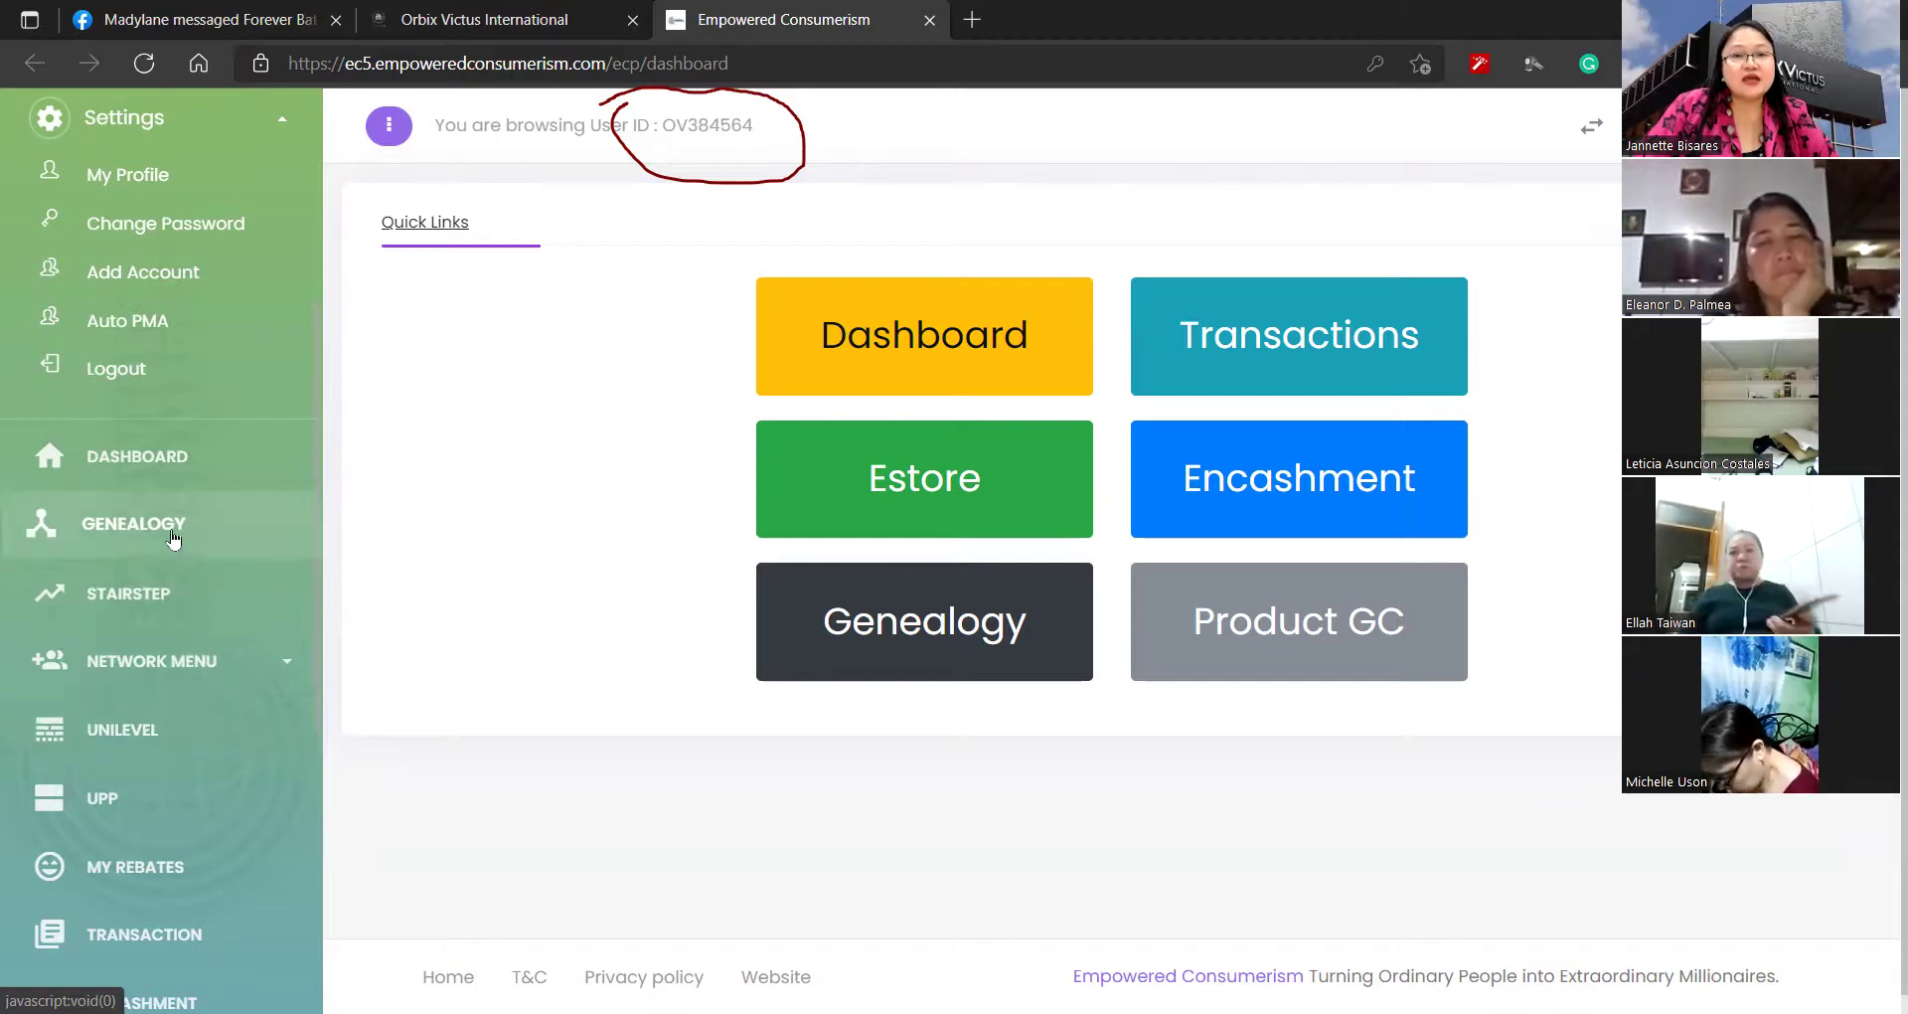
{"action": "left_click", "coordinate": [171, 534]}
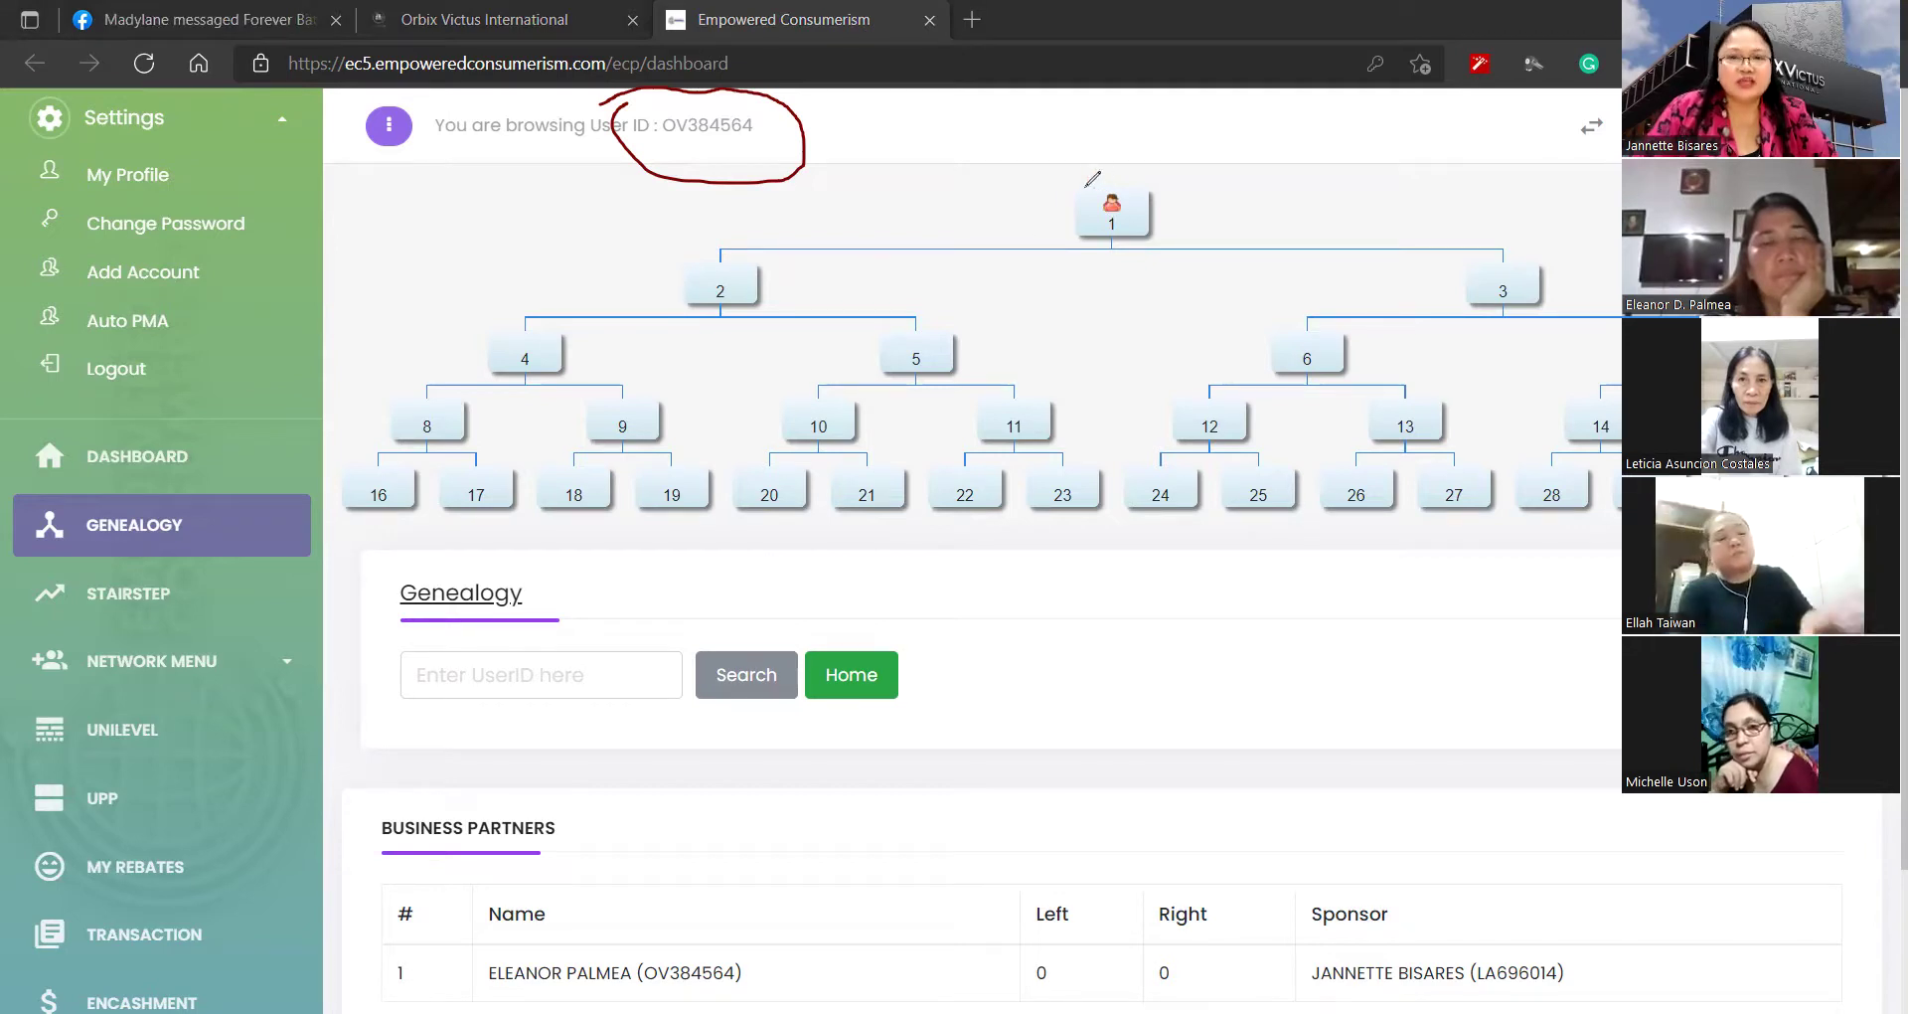
Circle node 1, underline the member's name, circle the sponsor, and arrow node 1 to node 2 with a note.
{"action": "mouse_move", "coordinate": [1057, 171]}
{"action": "left_mouse_down"}
{"action": "mouse_move", "coordinate": [1215, 275]}
{"action": "mouse_move", "coordinate": [1133, 171]}
{"action": "mouse_move", "coordinate": [1055, 169]}
{"action": "left_mouse_up"}
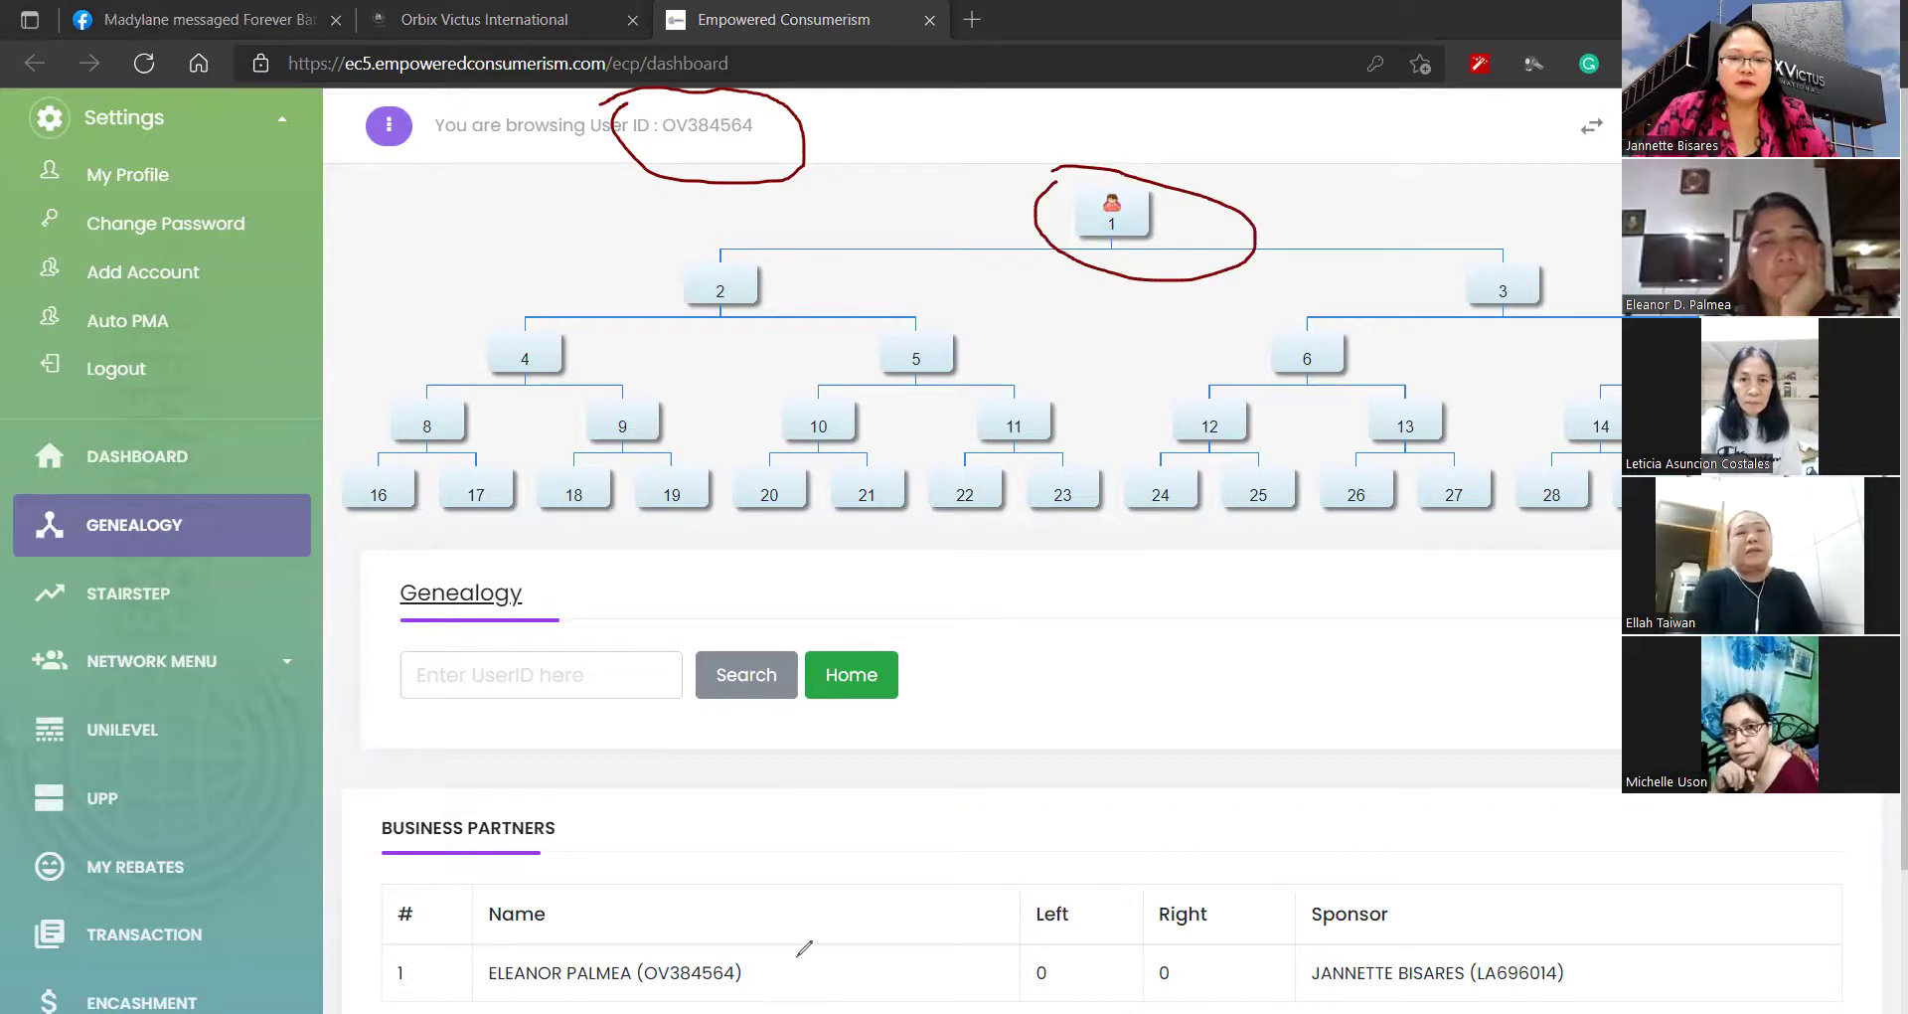
{"action": "mouse_move", "coordinate": [764, 959]}
{"action": "left_mouse_down"}
{"action": "mouse_move", "coordinate": [683, 915]}
{"action": "mouse_move", "coordinate": [534, 915]}
{"action": "mouse_move", "coordinate": [497, 1006]}
{"action": "mouse_move", "coordinate": [790, 996]}
{"action": "mouse_move", "coordinate": [834, 952]}
{"action": "mouse_move", "coordinate": [815, 939]}
{"action": "left_mouse_up"}
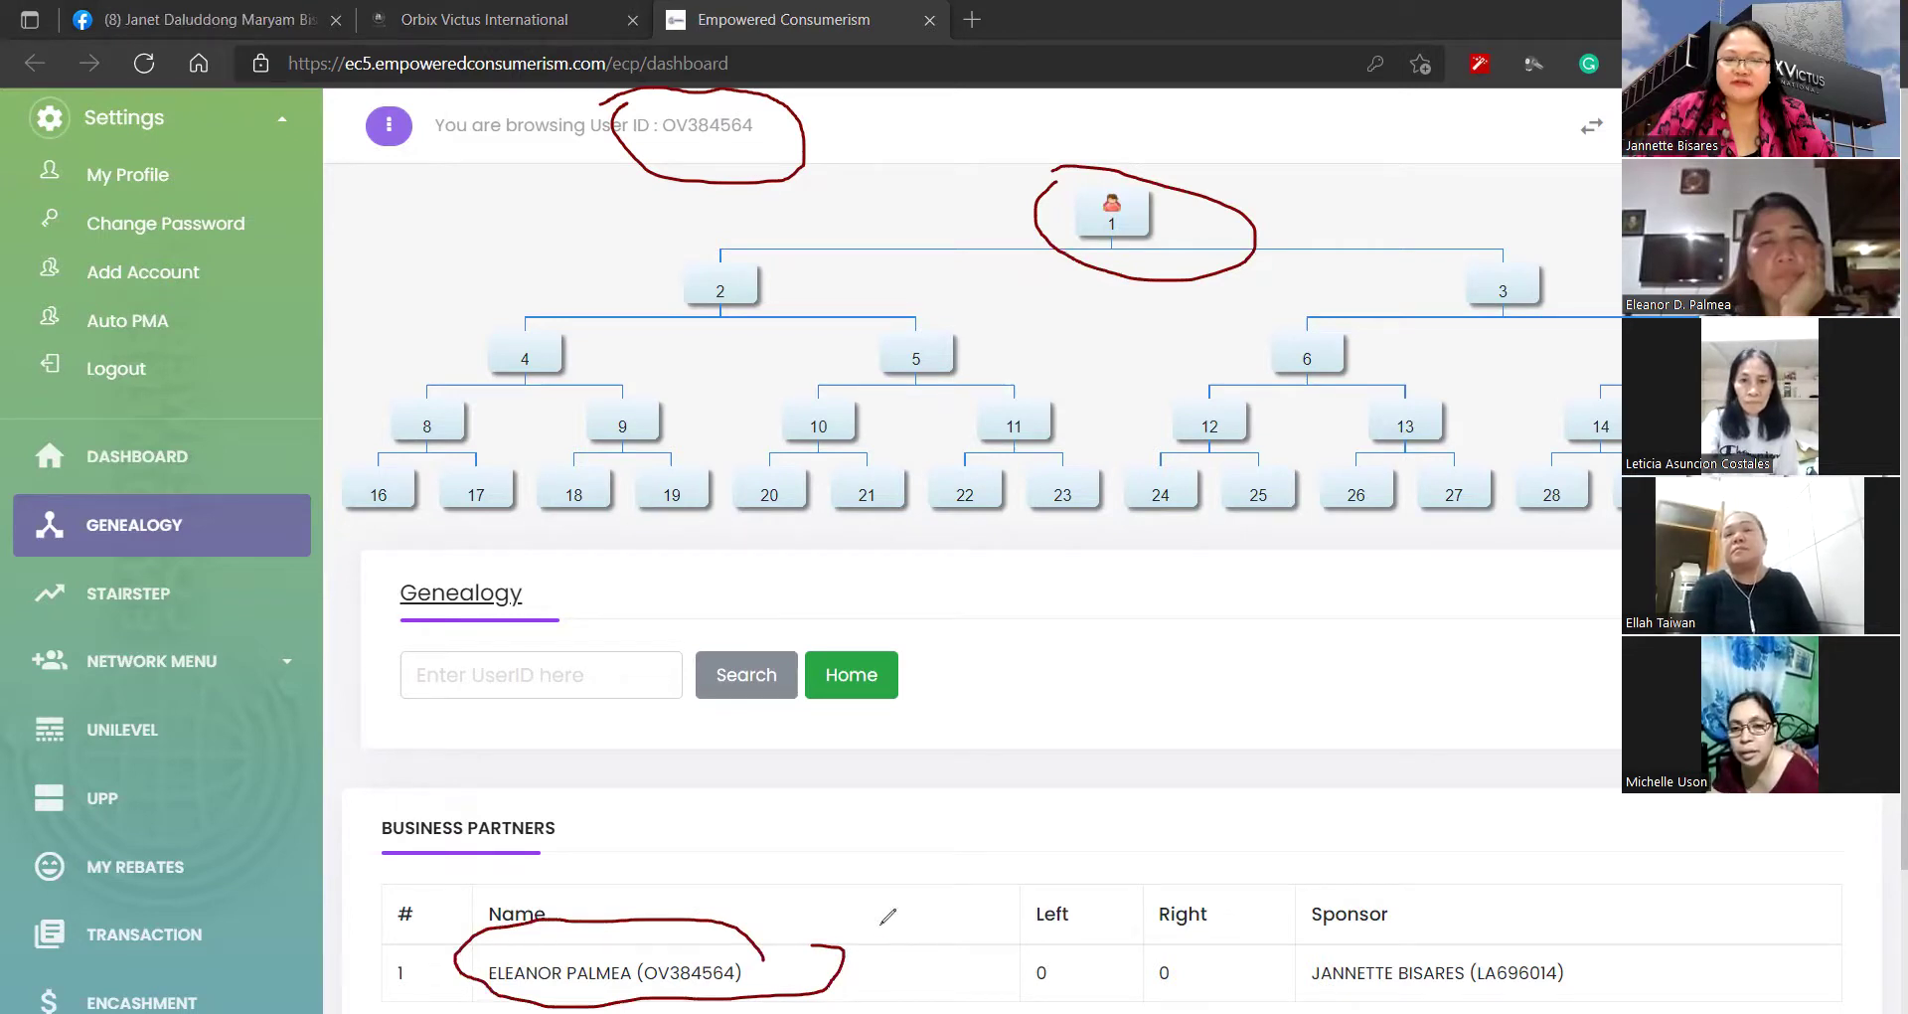
{"action": "mouse_move", "coordinate": [1310, 897]}
{"action": "left_mouse_down"}
{"action": "mouse_move", "coordinate": [1292, 959]}
{"action": "mouse_move", "coordinate": [1461, 1009]}
{"action": "mouse_move", "coordinate": [1421, 897]}
{"action": "left_mouse_up"}
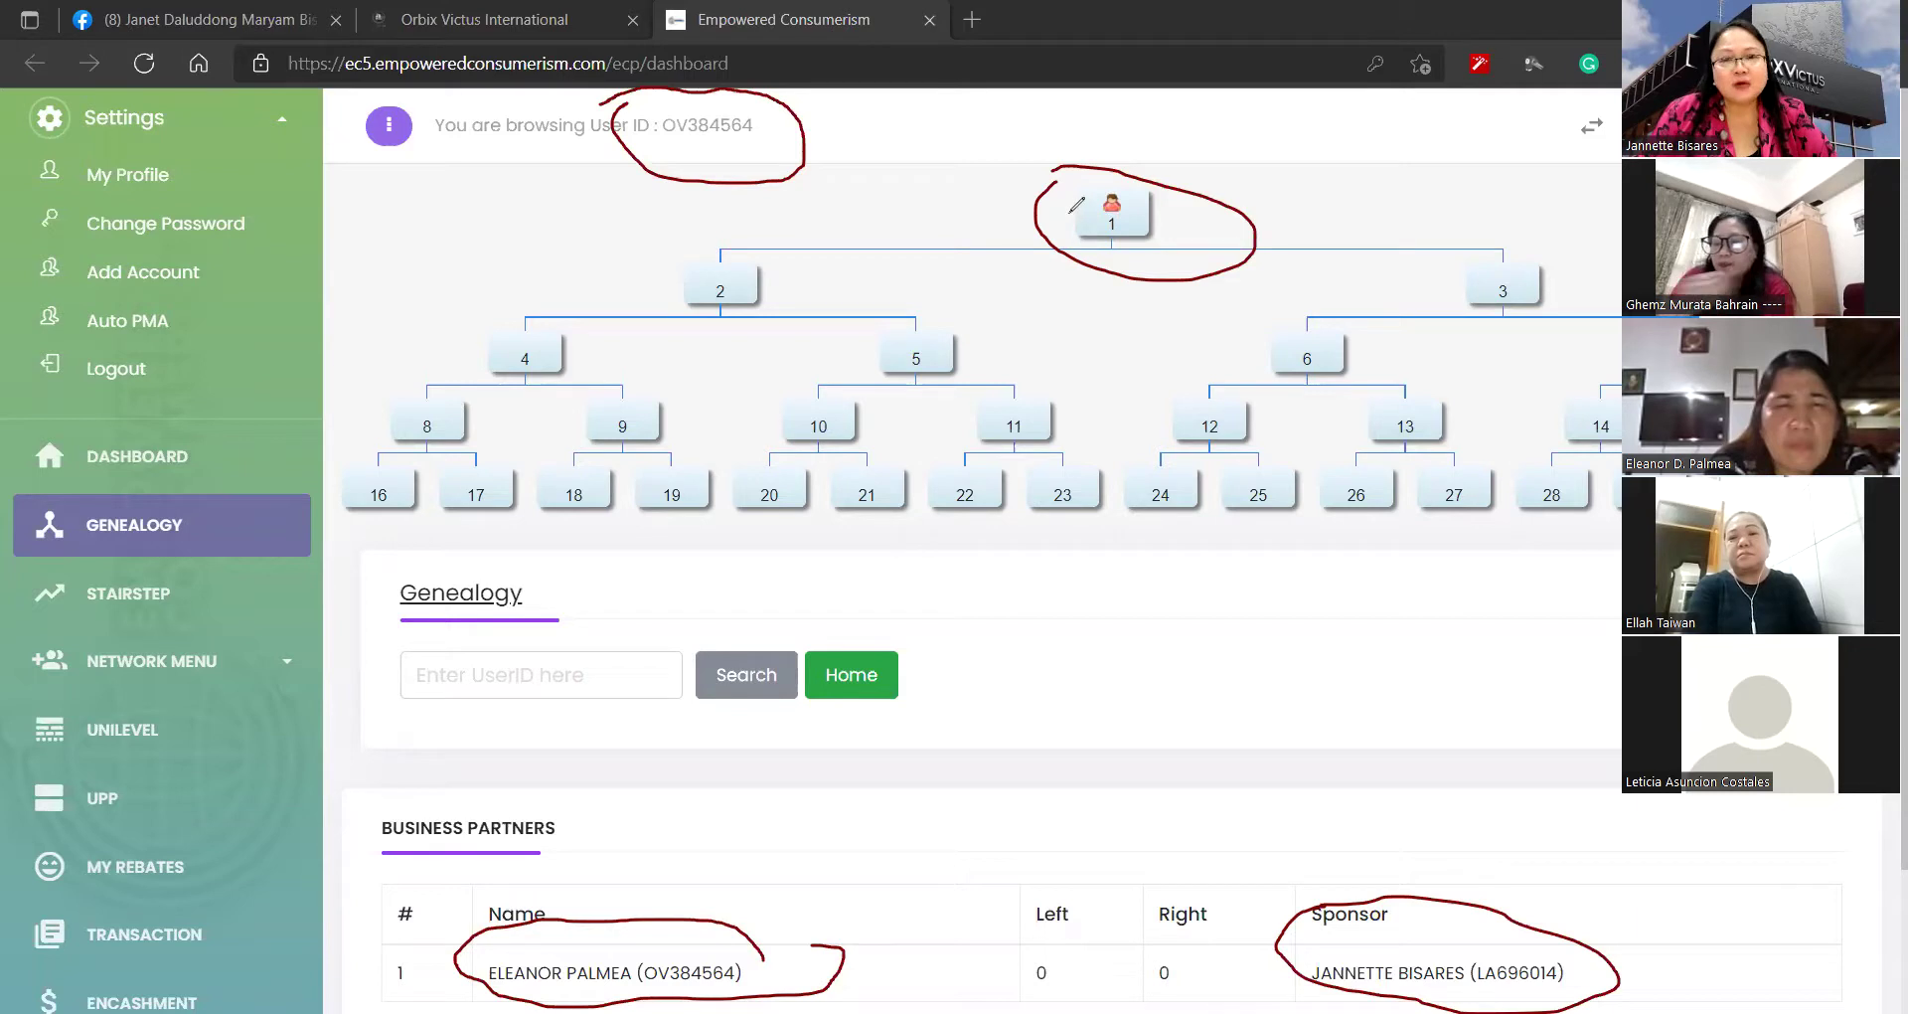
{"action": "mouse_move", "coordinate": [1070, 210]}
{"action": "left_mouse_down"}
{"action": "mouse_move", "coordinate": [756, 292]}
{"action": "mouse_move", "coordinate": [773, 259]}
{"action": "mouse_move", "coordinate": [757, 288]}
{"action": "mouse_move", "coordinate": [798, 305]}
{"action": "left_mouse_up"}
{"action": "mouse_move", "coordinate": [789, 200]}
{"action": "left_mouse_down"}
{"action": "mouse_move", "coordinate": [853, 220]}
{"action": "mouse_move", "coordinate": [821, 220]}
{"action": "mouse_move", "coordinate": [825, 241]}
{"action": "mouse_move", "coordinate": [851, 213]}
{"action": "mouse_move", "coordinate": [914, 221]}
{"action": "left_mouse_up"}
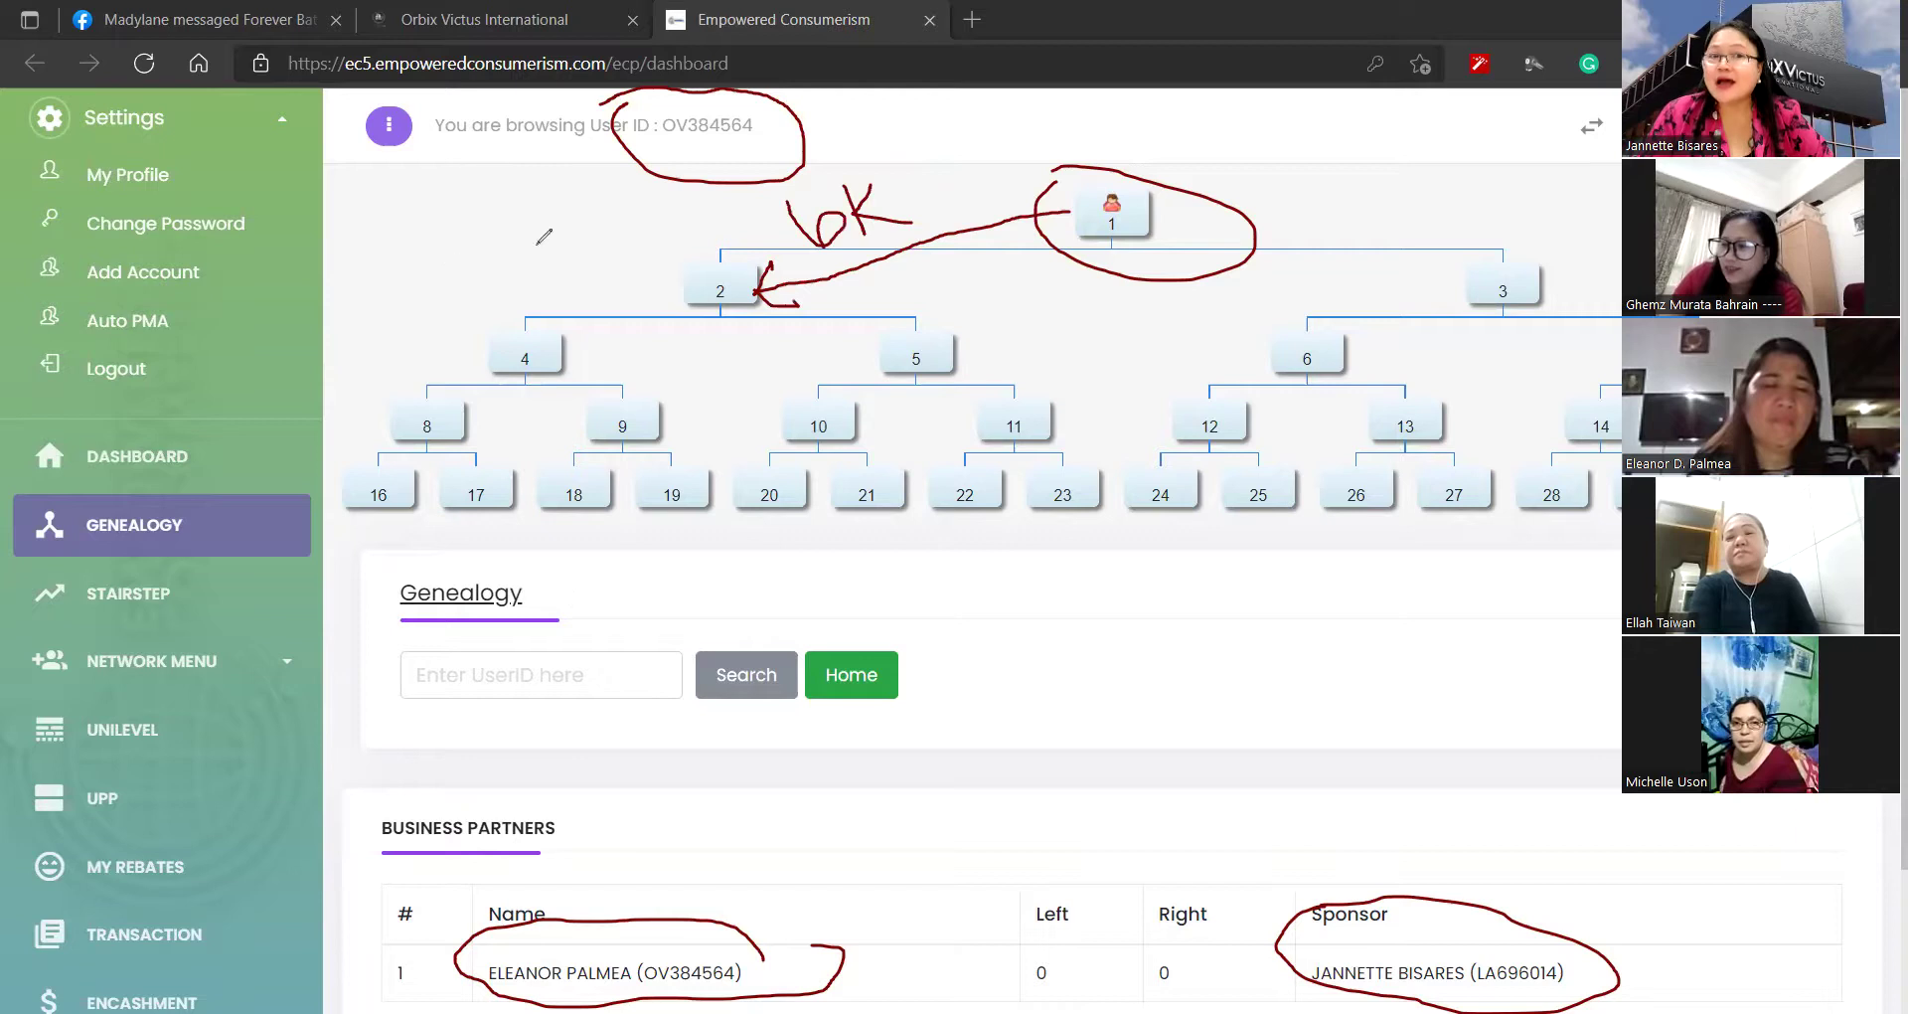
Handwrite 1.260 to the left of node 2 and add a short note beneath it.
{"action": "left_click_drag", "start_coordinate": [458, 183], "coordinate": [487, 243]}
{"action": "left_click", "coordinate": [502, 219]}
{"action": "mouse_move", "coordinate": [545, 187]}
{"action": "left_mouse_down"}
{"action": "mouse_move", "coordinate": [542, 236]}
{"action": "mouse_move", "coordinate": [586, 231]}
{"action": "mouse_move", "coordinate": [572, 227]}
{"action": "left_mouse_up"}
{"action": "mouse_move", "coordinate": [636, 167]}
{"action": "left_mouse_down"}
{"action": "mouse_move", "coordinate": [616, 193]}
{"action": "mouse_move", "coordinate": [598, 159]}
{"action": "left_mouse_up"}
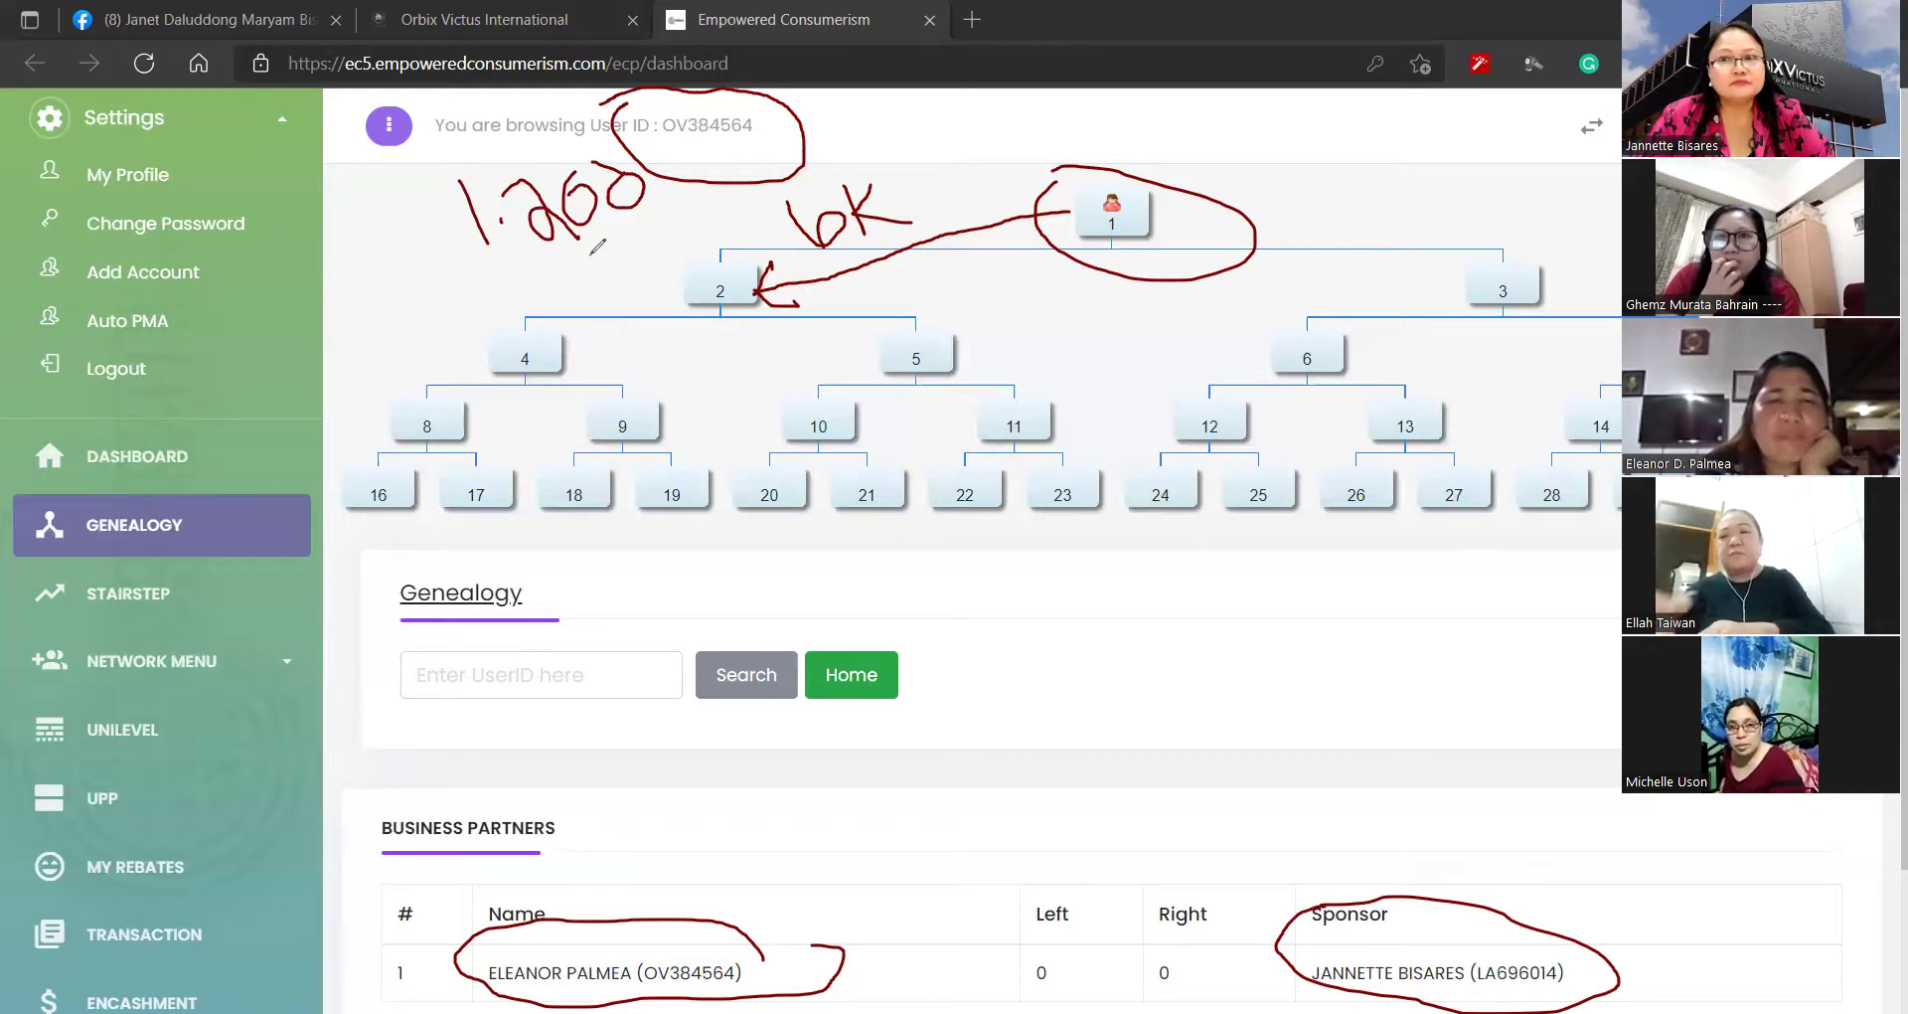
{"action": "mouse_move", "coordinate": [580, 244]}
{"action": "left_mouse_down"}
{"action": "mouse_move", "coordinate": [621, 239]}
{"action": "mouse_move", "coordinate": [651, 262]}
{"action": "mouse_move", "coordinate": [696, 185]}
{"action": "mouse_move", "coordinate": [711, 199]}
{"action": "mouse_move", "coordinate": [720, 177]}
{"action": "mouse_move", "coordinate": [730, 205]}
{"action": "left_mouse_up"}
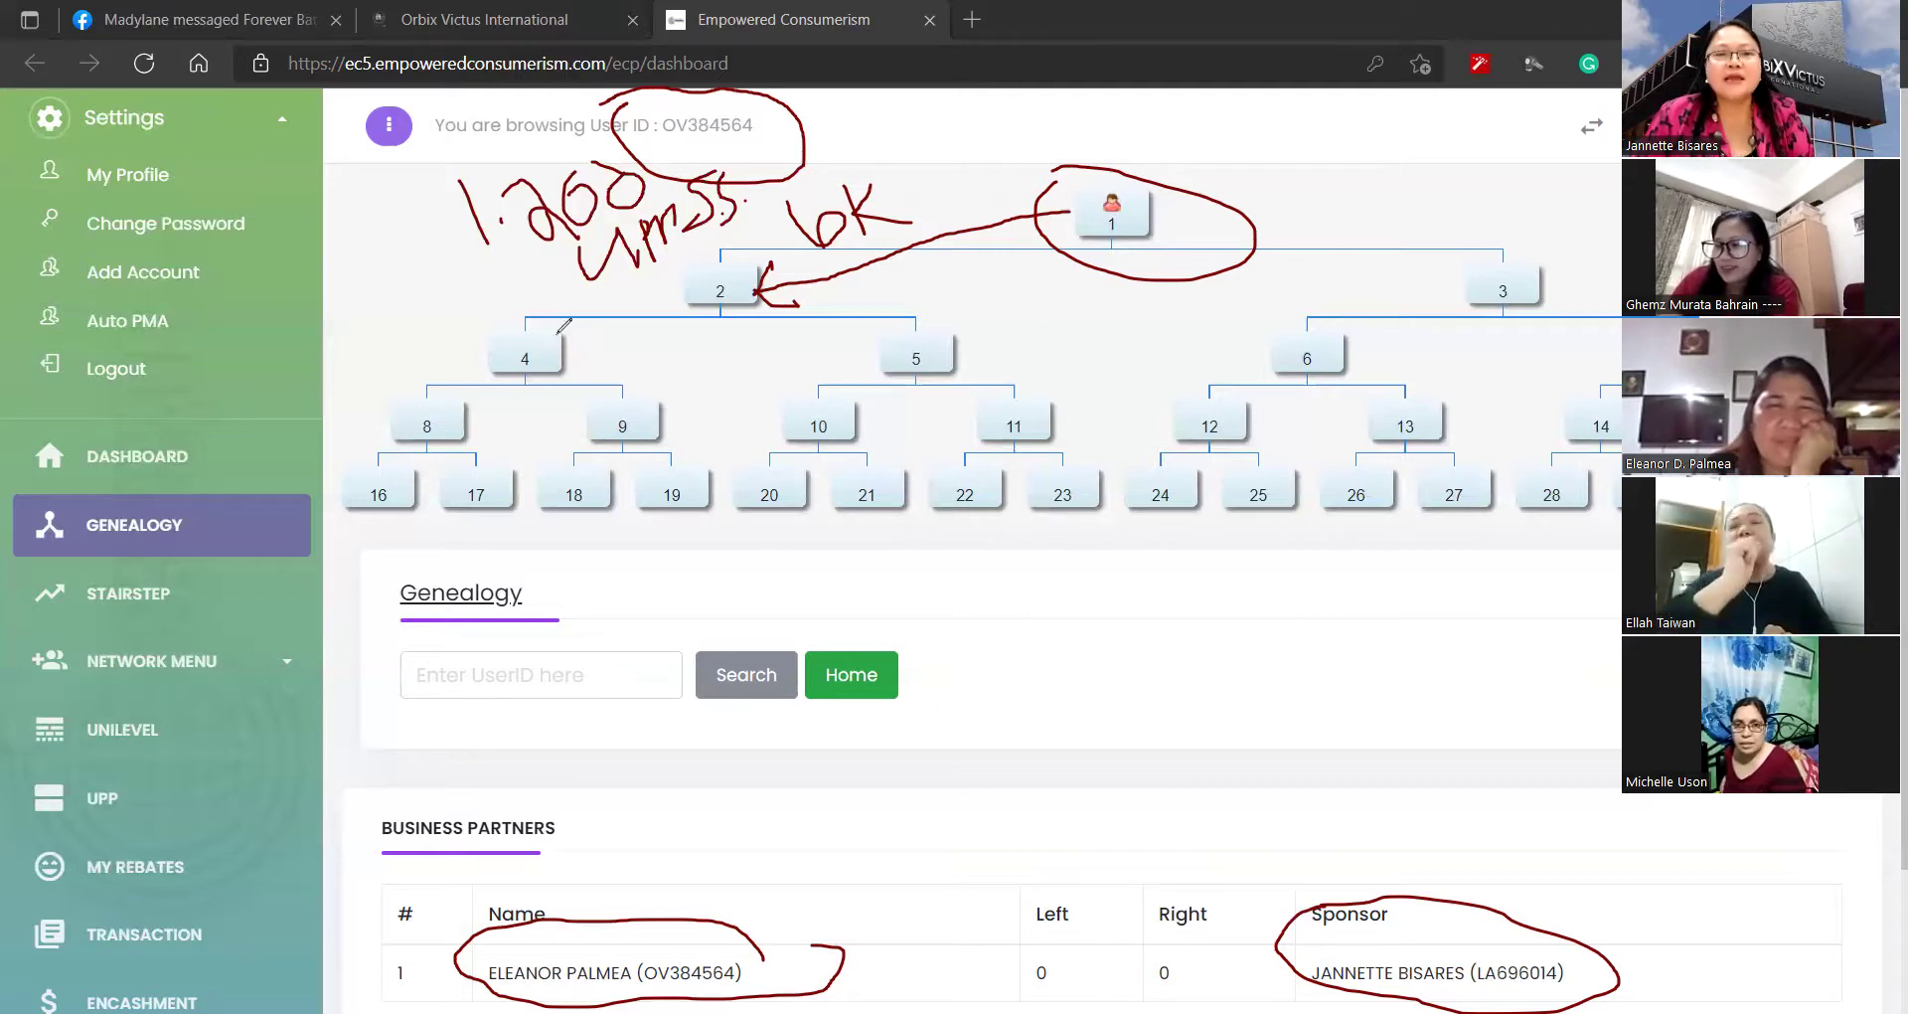
Circle nodes 4 and 5, draw lines from node 2 to each, and retrace both circles.
{"action": "mouse_move", "coordinate": [553, 303]}
{"action": "left_mouse_down"}
{"action": "mouse_move", "coordinate": [492, 343]}
{"action": "mouse_move", "coordinate": [609, 357]}
{"action": "mouse_move", "coordinate": [572, 306]}
{"action": "mouse_move", "coordinate": [542, 304]}
{"action": "left_mouse_up"}
{"action": "left_click_drag", "start_coordinate": [871, 376], "coordinate": [899, 320]}
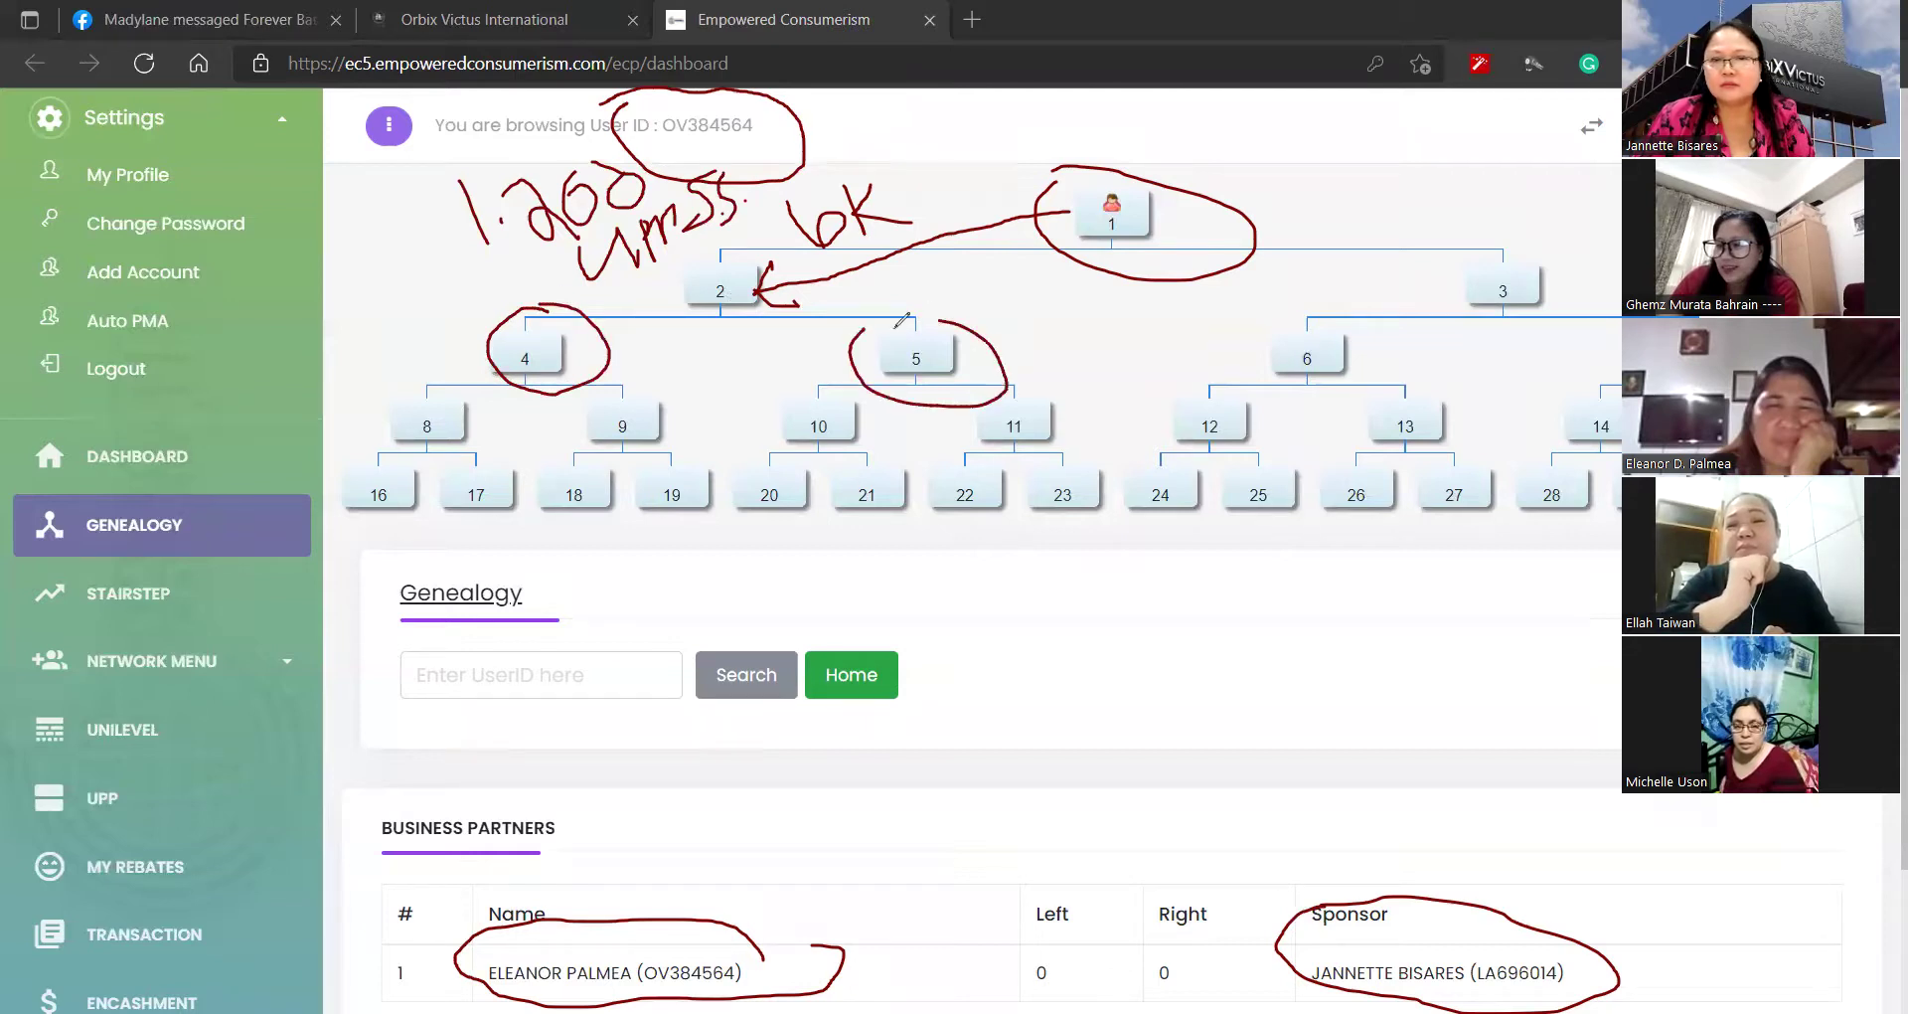
{"action": "left_click_drag", "start_coordinate": [767, 296], "coordinate": [870, 340]}
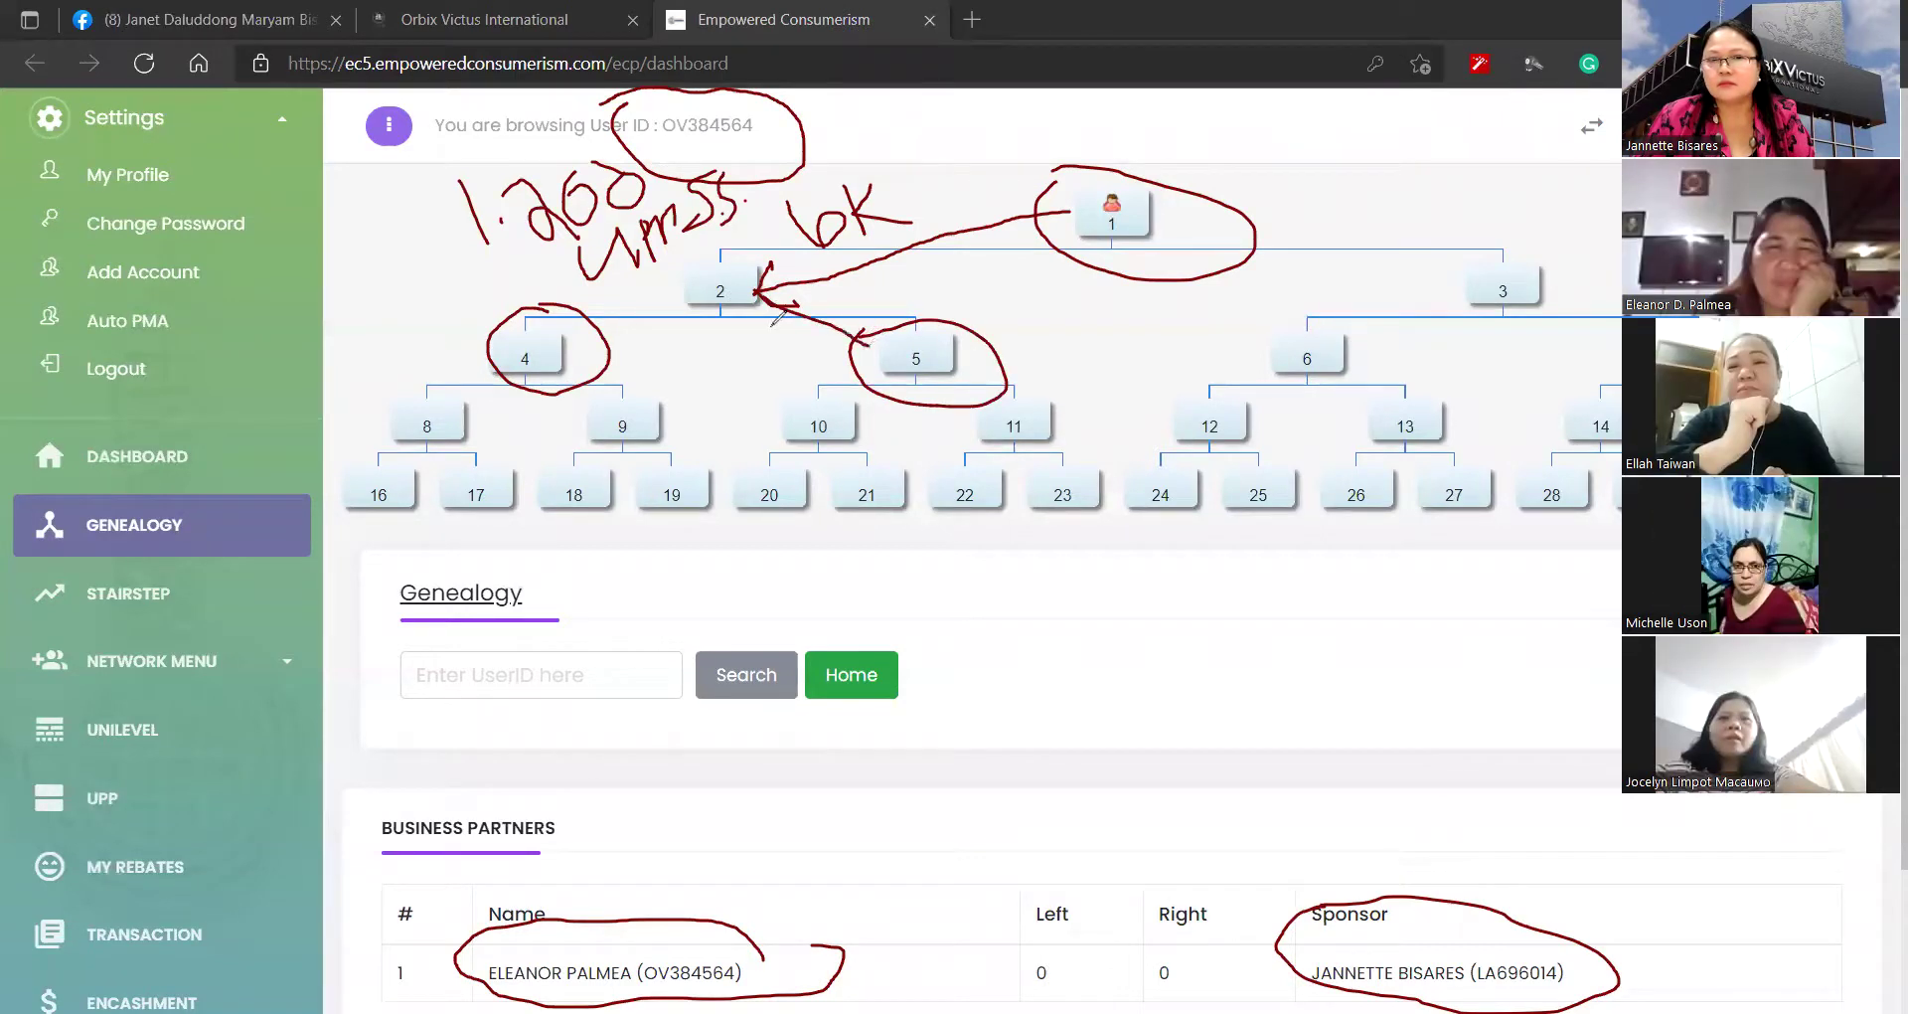
{"action": "left_click_drag", "start_coordinate": [757, 286], "coordinate": [622, 343]}
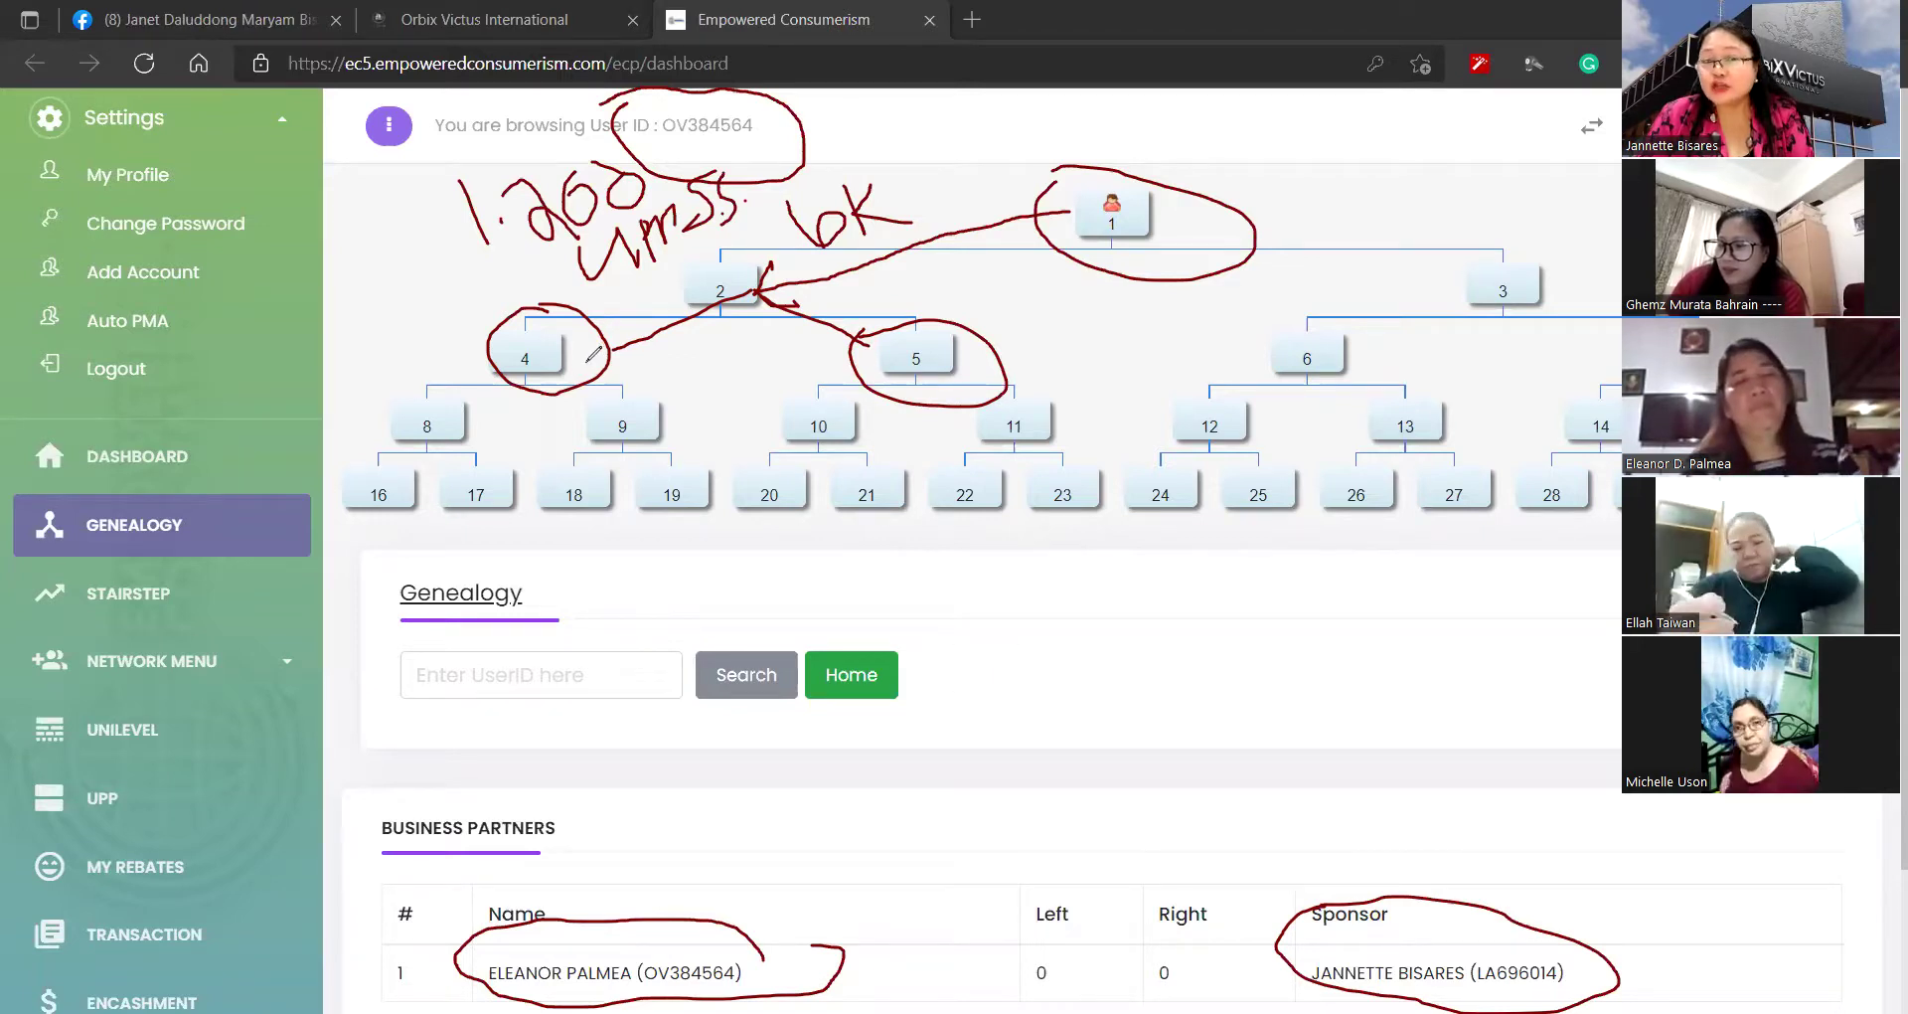
{"action": "mouse_move", "coordinate": [540, 303]}
{"action": "left_mouse_down"}
{"action": "mouse_move", "coordinate": [521, 337]}
{"action": "mouse_move", "coordinate": [608, 356]}
{"action": "mouse_move", "coordinate": [541, 314]}
{"action": "left_mouse_up"}
{"action": "mouse_move", "coordinate": [879, 328]}
{"action": "left_mouse_down"}
{"action": "mouse_move", "coordinate": [850, 368]}
{"action": "mouse_move", "coordinate": [1024, 361]}
{"action": "mouse_move", "coordinate": [869, 328]}
{"action": "left_mouse_up"}
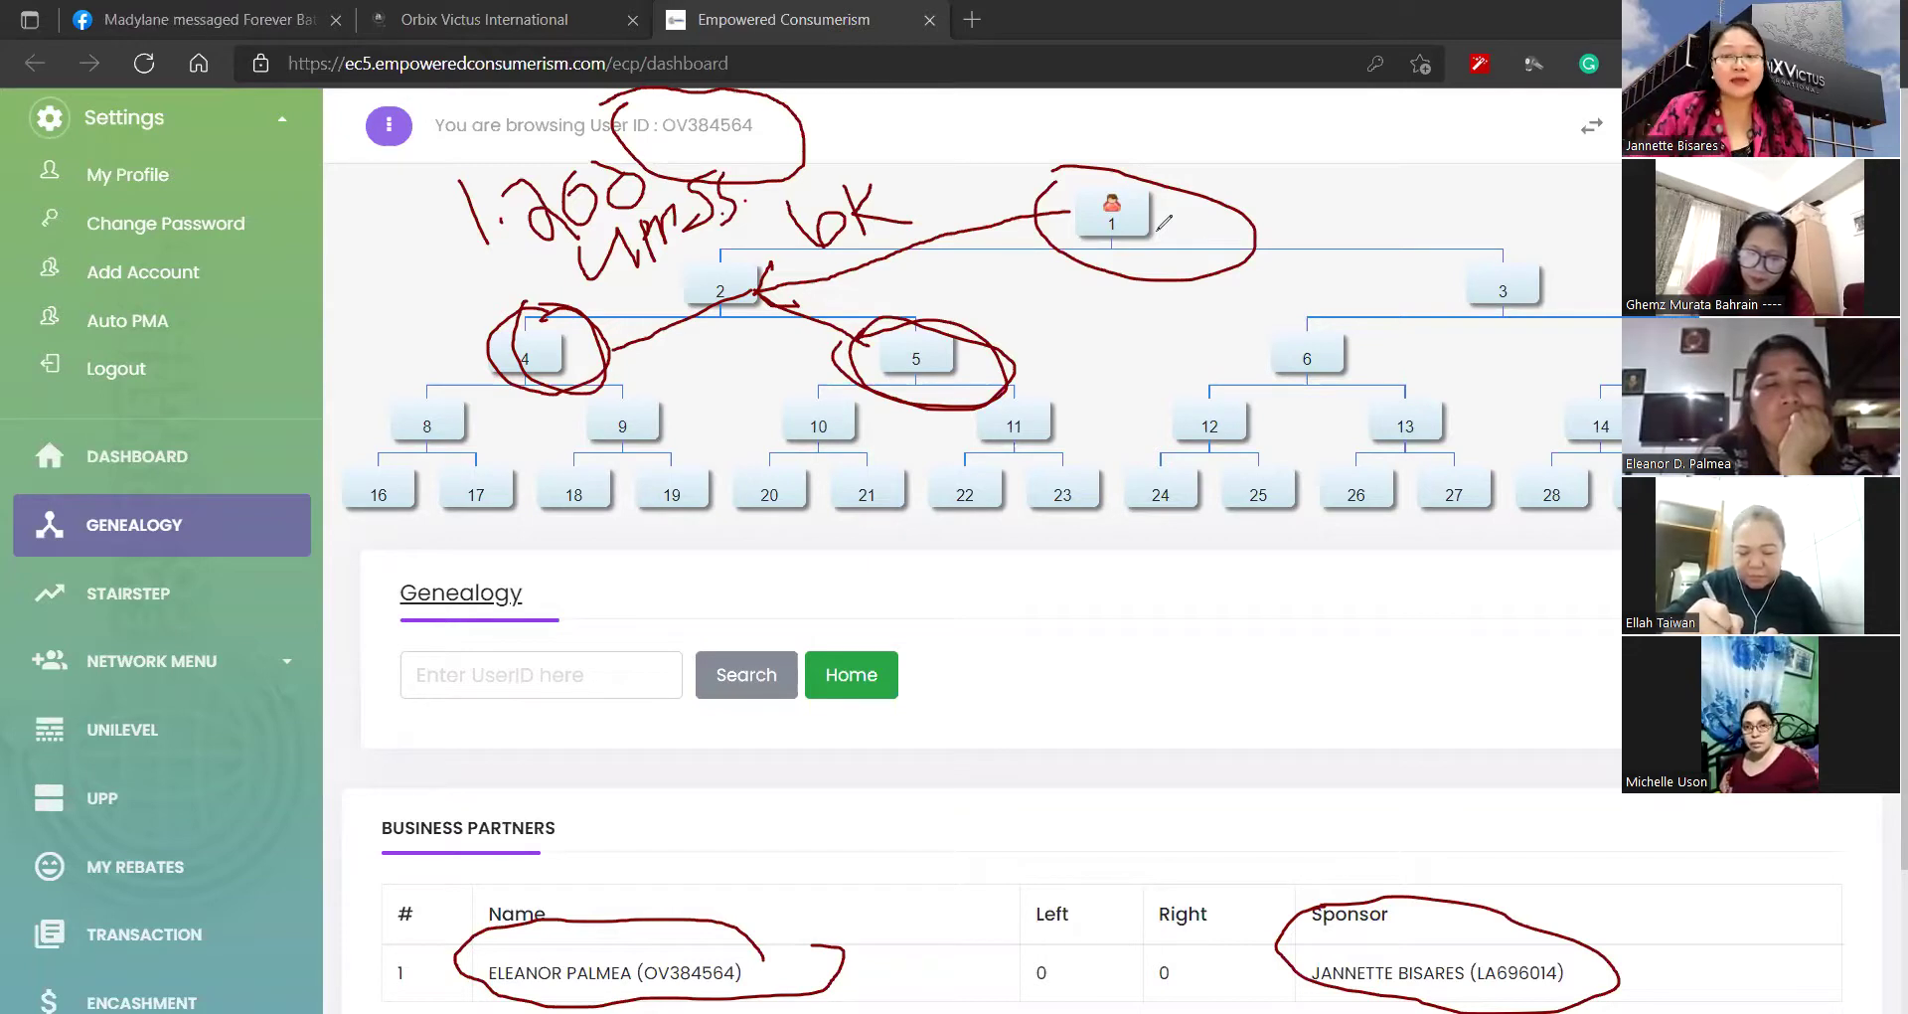
Circle nodes 2 and 3, label node 3 6K, underline 1.260, and link node 2 to node 3 in pink.
{"action": "mouse_move", "coordinate": [758, 271]}
{"action": "left_mouse_down"}
{"action": "mouse_move", "coordinate": [715, 336]}
{"action": "mouse_move", "coordinate": [795, 296]}
{"action": "left_mouse_up"}
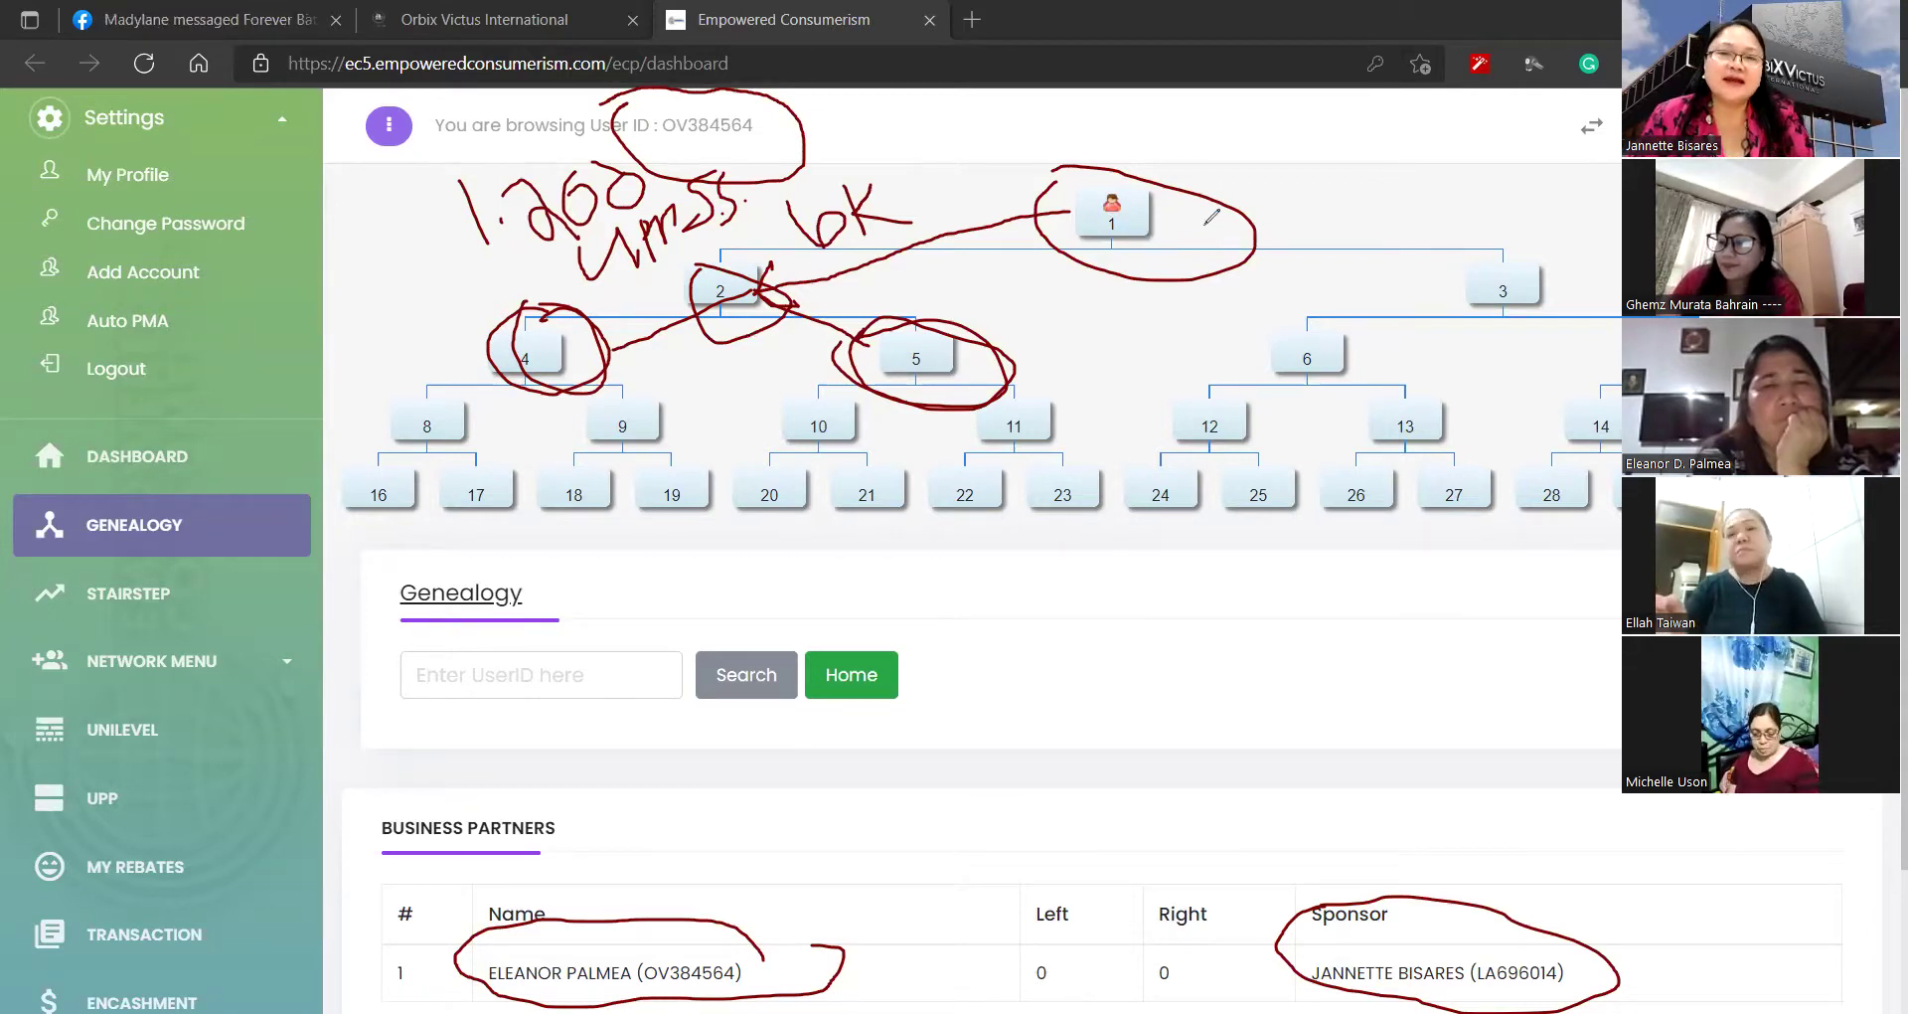
{"action": "mouse_move", "coordinate": [1175, 202]}
{"action": "left_mouse_down"}
{"action": "mouse_move", "coordinate": [1496, 268]}
{"action": "mouse_move", "coordinate": [1485, 313]}
{"action": "mouse_move", "coordinate": [1568, 297]}
{"action": "mouse_move", "coordinate": [1478, 245]}
{"action": "left_mouse_up"}
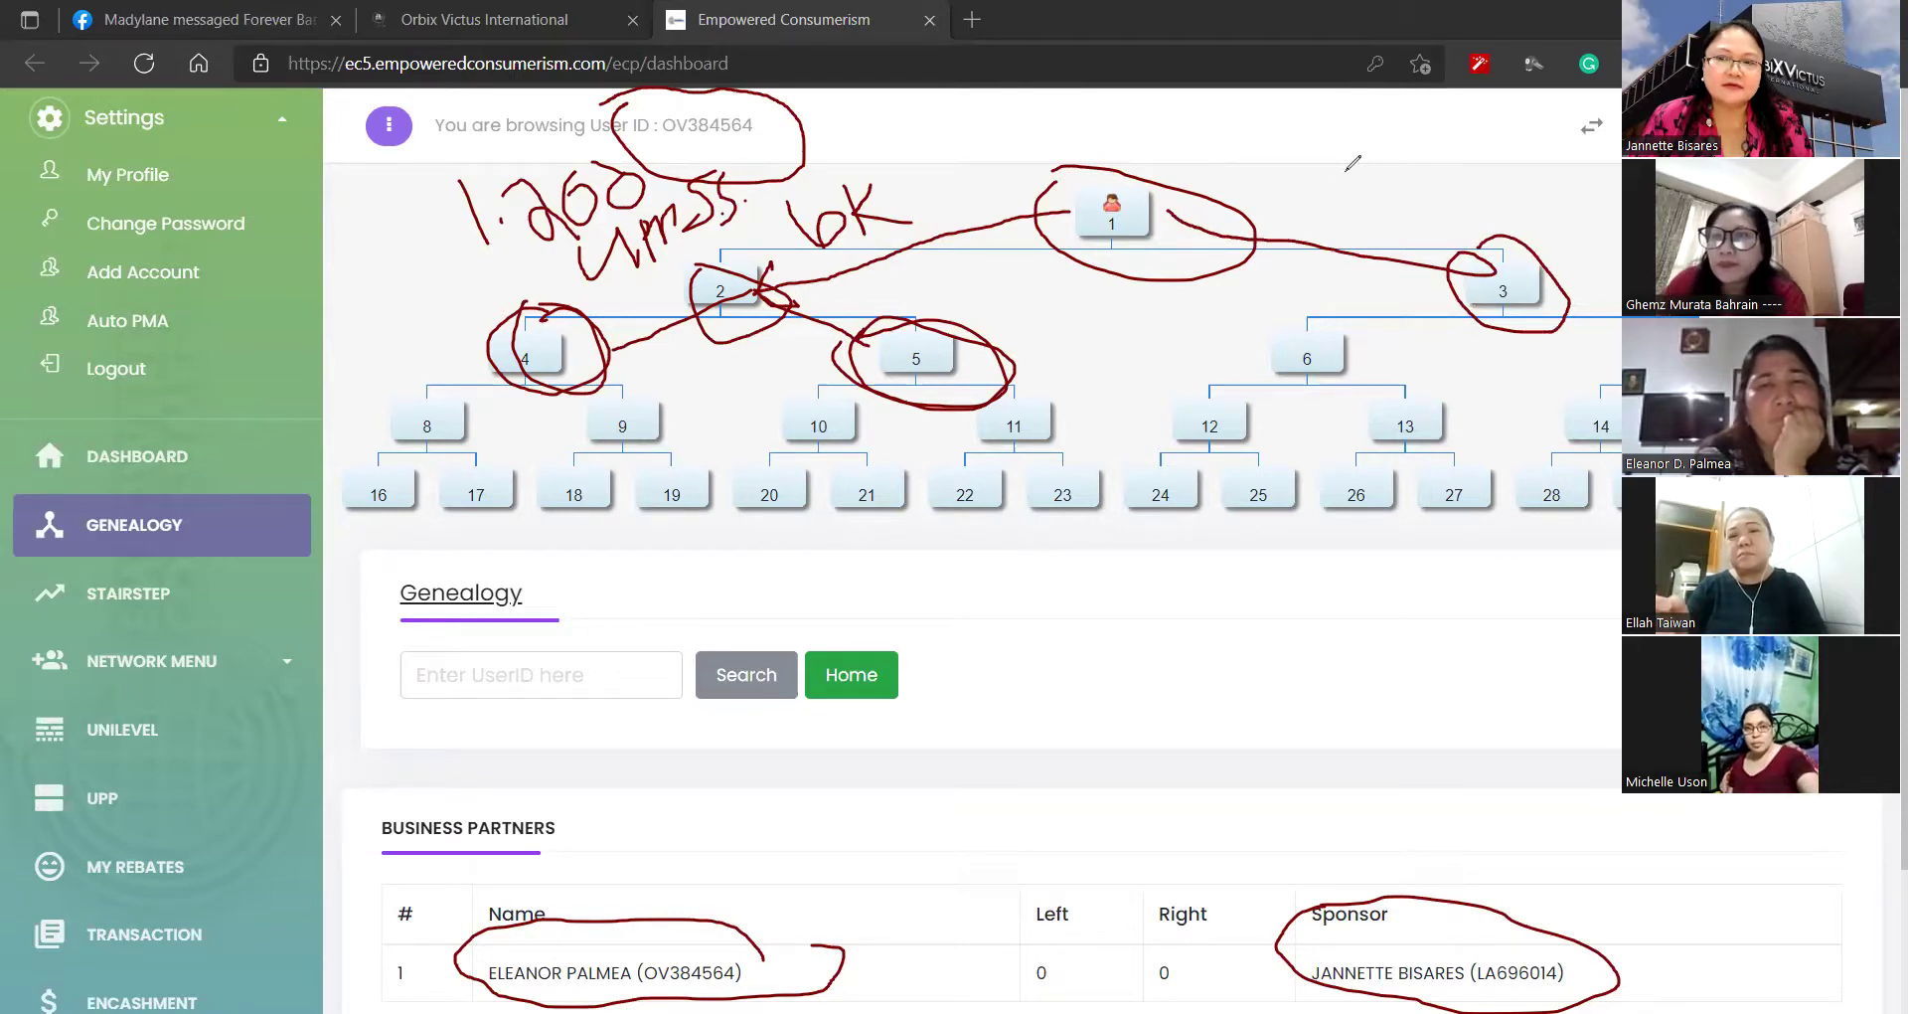
{"action": "mouse_move", "coordinate": [1349, 157]}
{"action": "left_mouse_down"}
{"action": "mouse_move", "coordinate": [1349, 193]}
{"action": "mouse_move", "coordinate": [1387, 212]}
{"action": "left_mouse_up"}
{"action": "mouse_move", "coordinate": [1396, 147]}
{"action": "left_mouse_down"}
{"action": "mouse_move", "coordinate": [1396, 194]}
{"action": "mouse_move", "coordinate": [1439, 177]}
{"action": "mouse_move", "coordinate": [1453, 206]}
{"action": "mouse_move", "coordinate": [1491, 196]}
{"action": "left_mouse_up"}
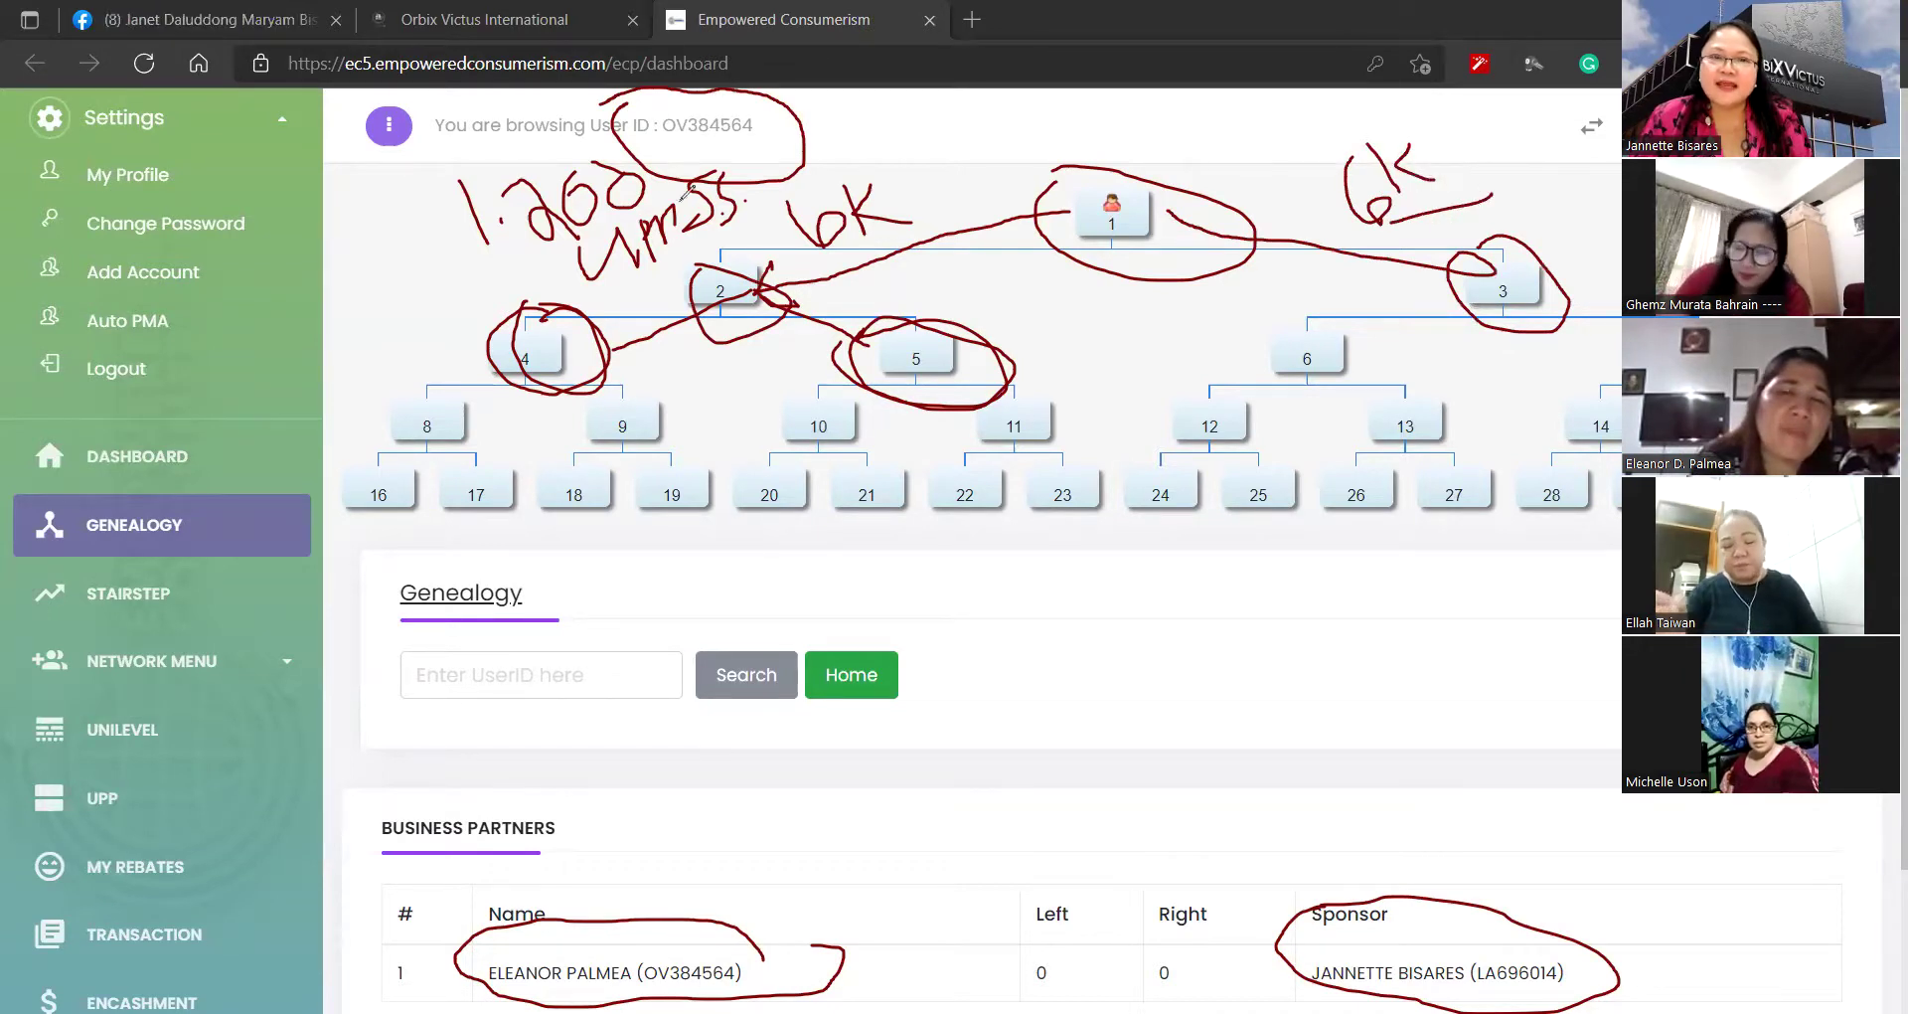
{"action": "left_click_drag", "start_coordinate": [459, 278], "coordinate": [656, 211]}
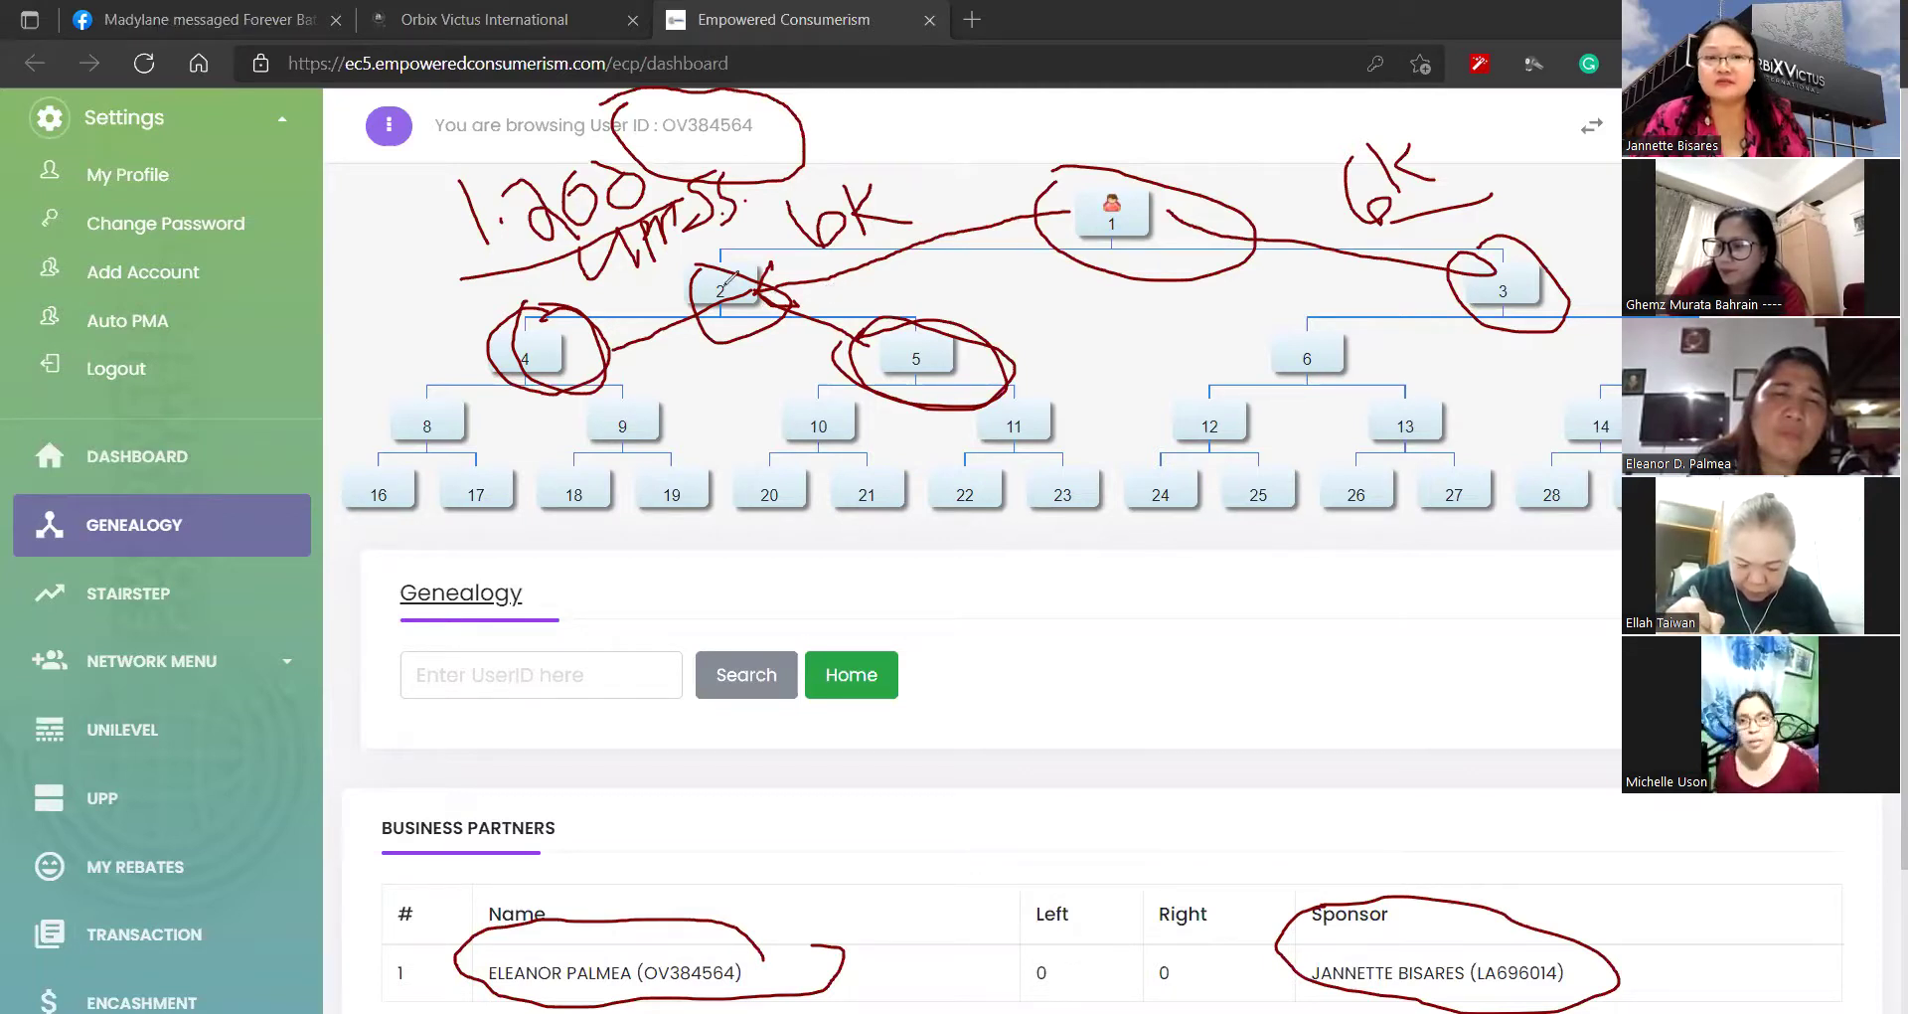
{"action": "left_click_drag", "start_coordinate": [734, 277], "coordinate": [1491, 292]}
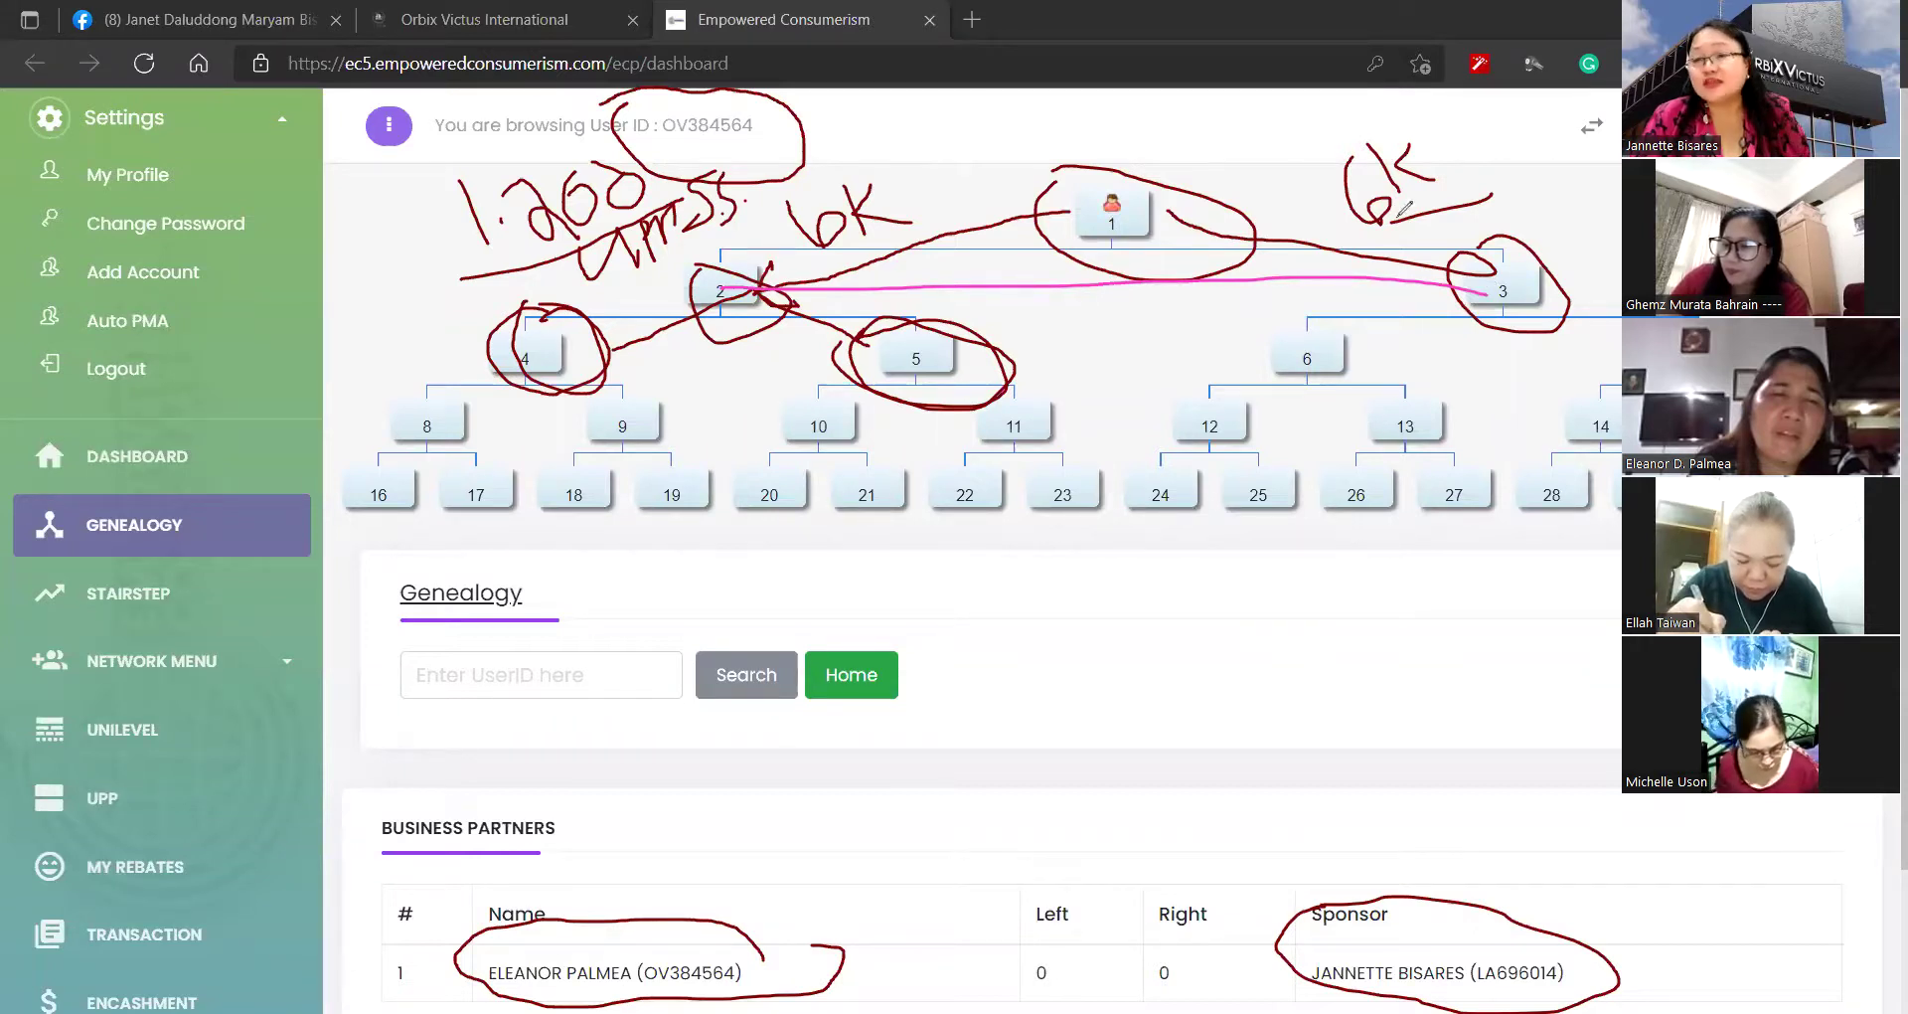
Write 12 and a circled 14 below the tree, retrace the node 2–3 line, and mark node 6.
{"action": "mouse_move", "coordinate": [1141, 593]}
{"action": "left_mouse_down"}
{"action": "mouse_move", "coordinate": [1155, 612]}
{"action": "mouse_move", "coordinate": [1234, 591]}
{"action": "left_mouse_up"}
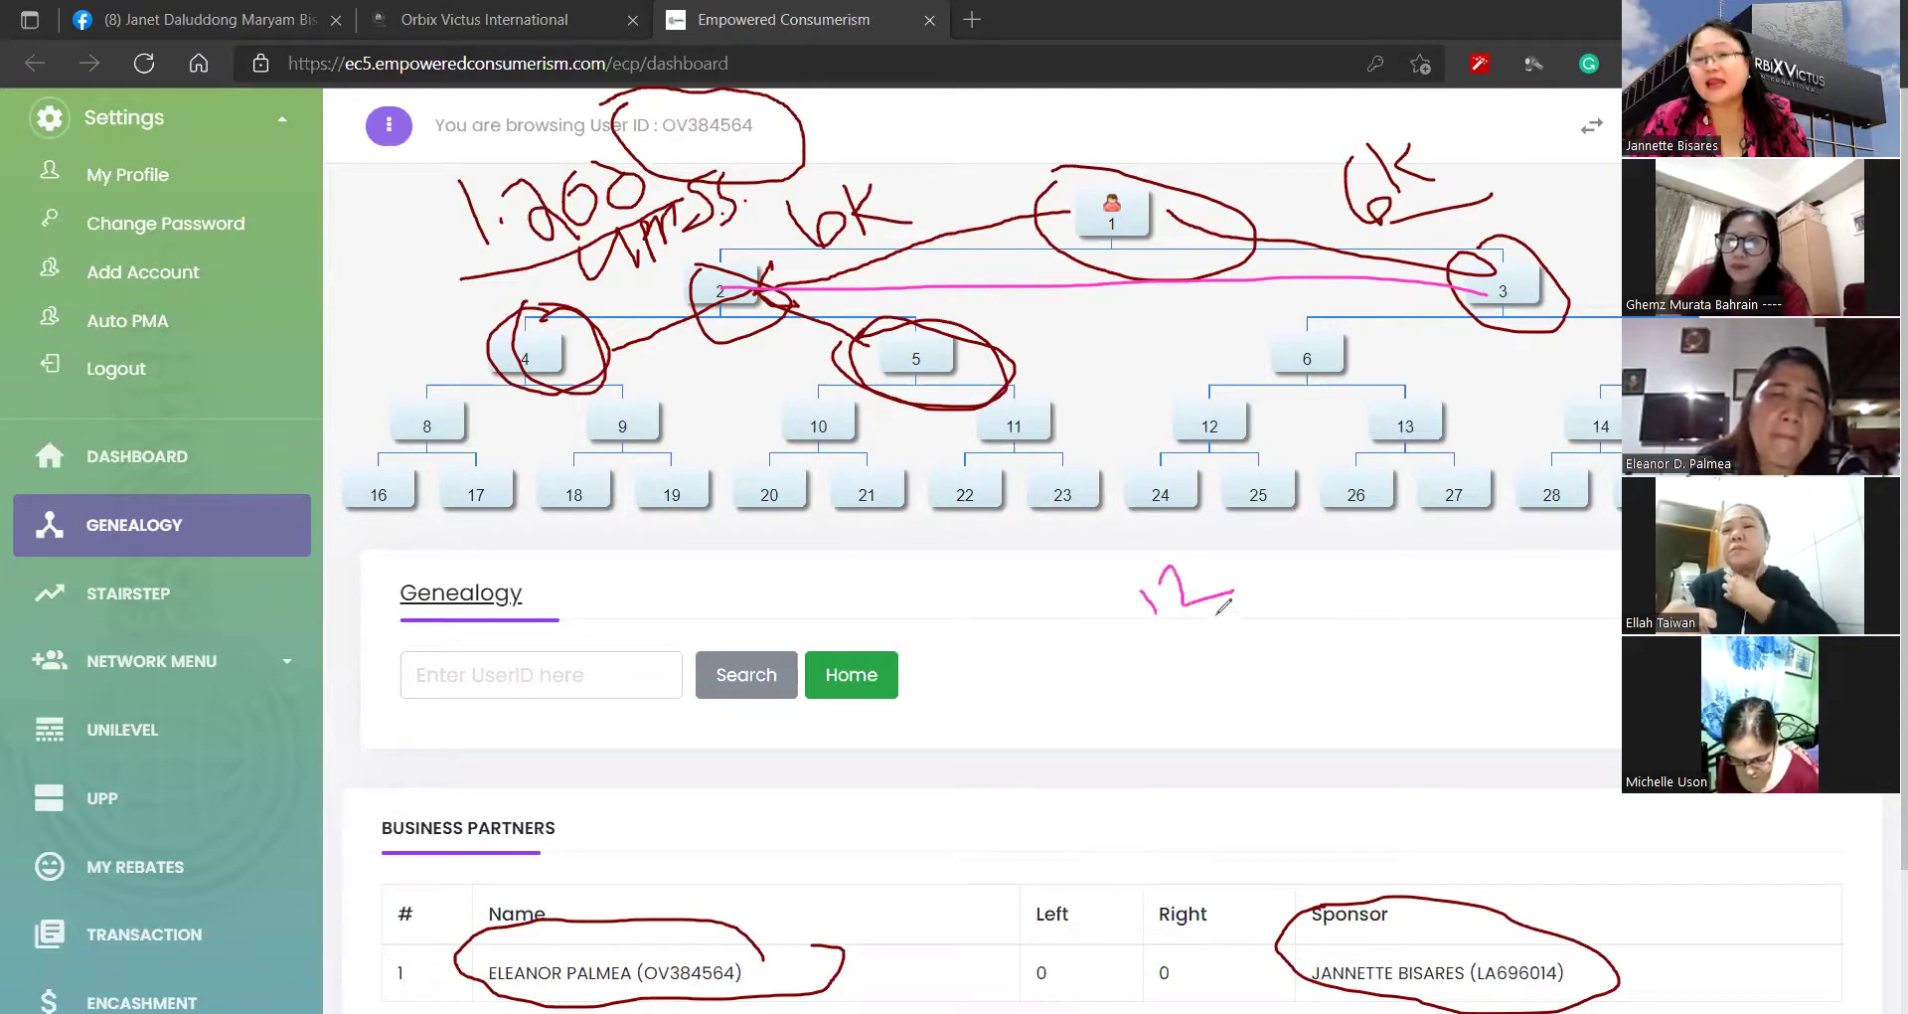
{"action": "mouse_move", "coordinate": [733, 290]}
{"action": "left_mouse_down"}
{"action": "mouse_move", "coordinate": [1456, 280]}
{"action": "mouse_move", "coordinate": [777, 279]}
{"action": "left_mouse_up"}
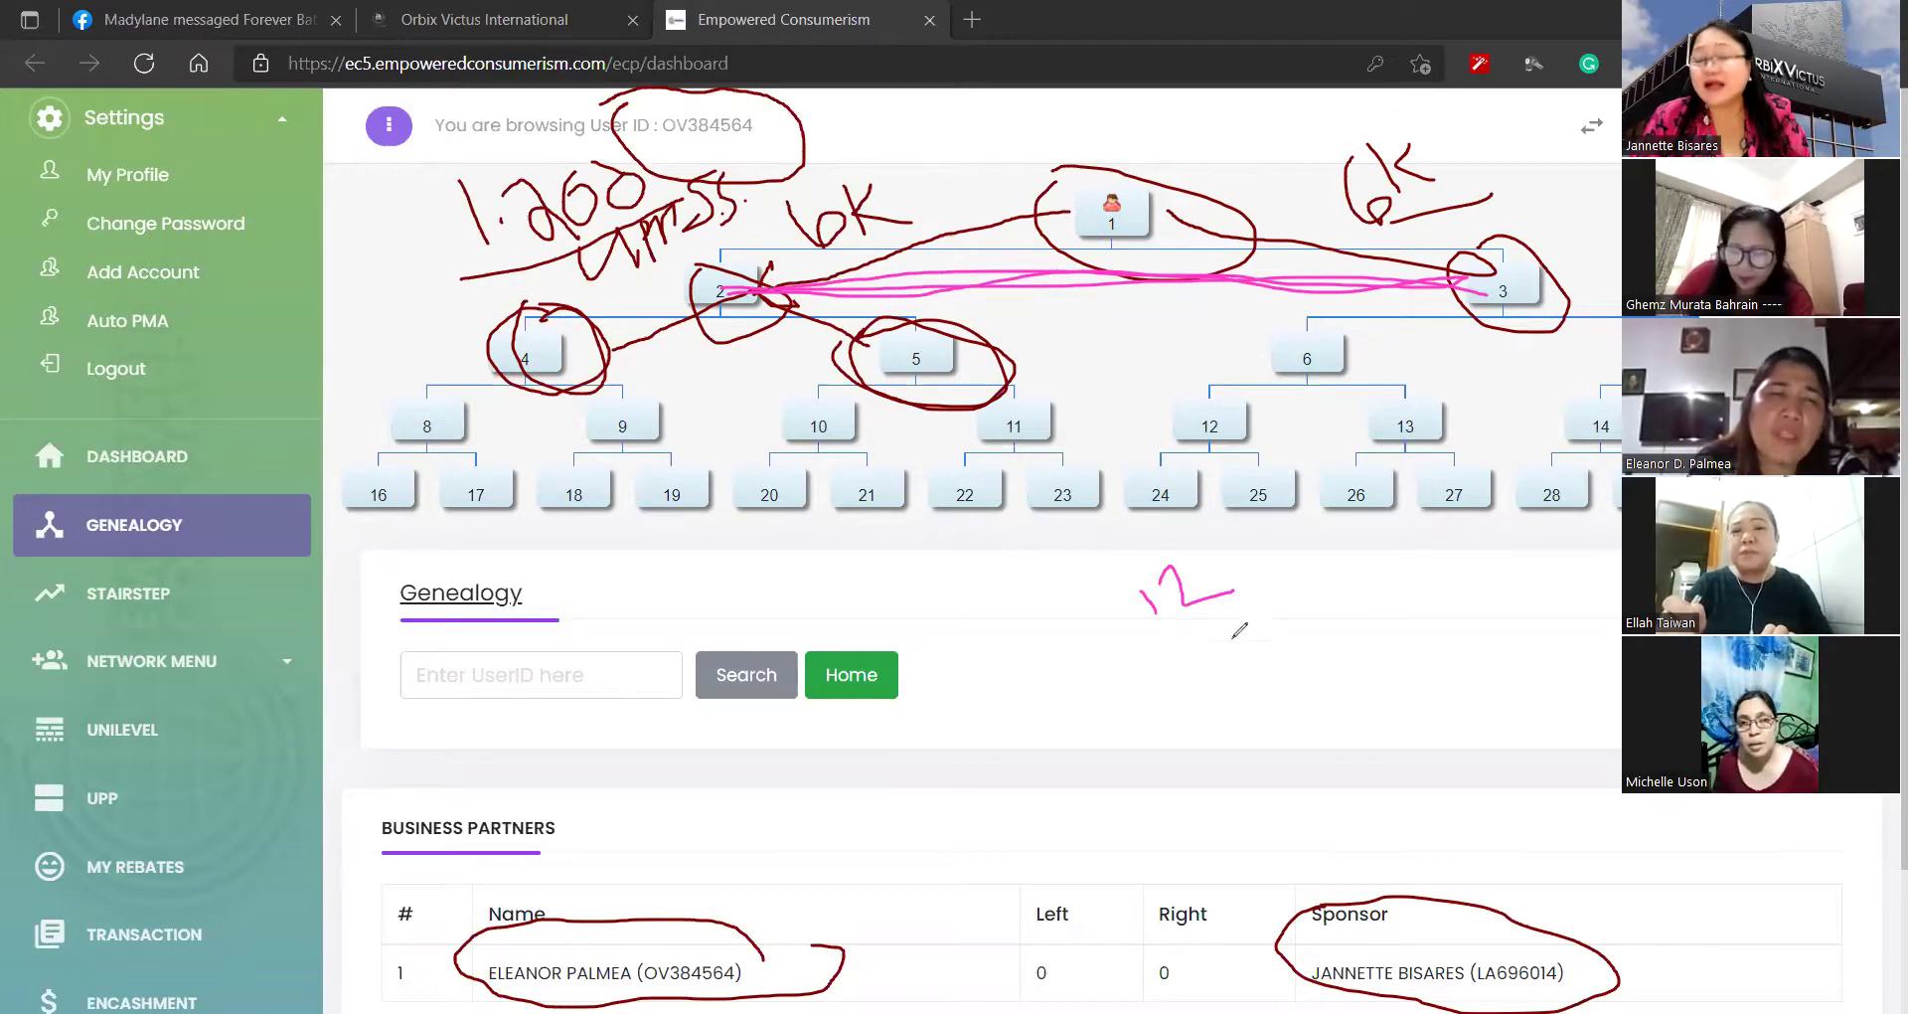
{"action": "left_click_drag", "start_coordinate": [1193, 610], "coordinate": [1326, 600]}
{"action": "mouse_move", "coordinate": [1222, 673]}
{"action": "left_mouse_down"}
{"action": "mouse_move", "coordinate": [1248, 735]}
{"action": "mouse_move", "coordinate": [1282, 675]}
{"action": "mouse_move", "coordinate": [1287, 712]}
{"action": "left_mouse_up"}
{"action": "mouse_move", "coordinate": [1254, 636]}
{"action": "left_mouse_down"}
{"action": "mouse_move", "coordinate": [1179, 678]}
{"action": "mouse_move", "coordinate": [1371, 685]}
{"action": "mouse_move", "coordinate": [1249, 626]}
{"action": "left_mouse_up"}
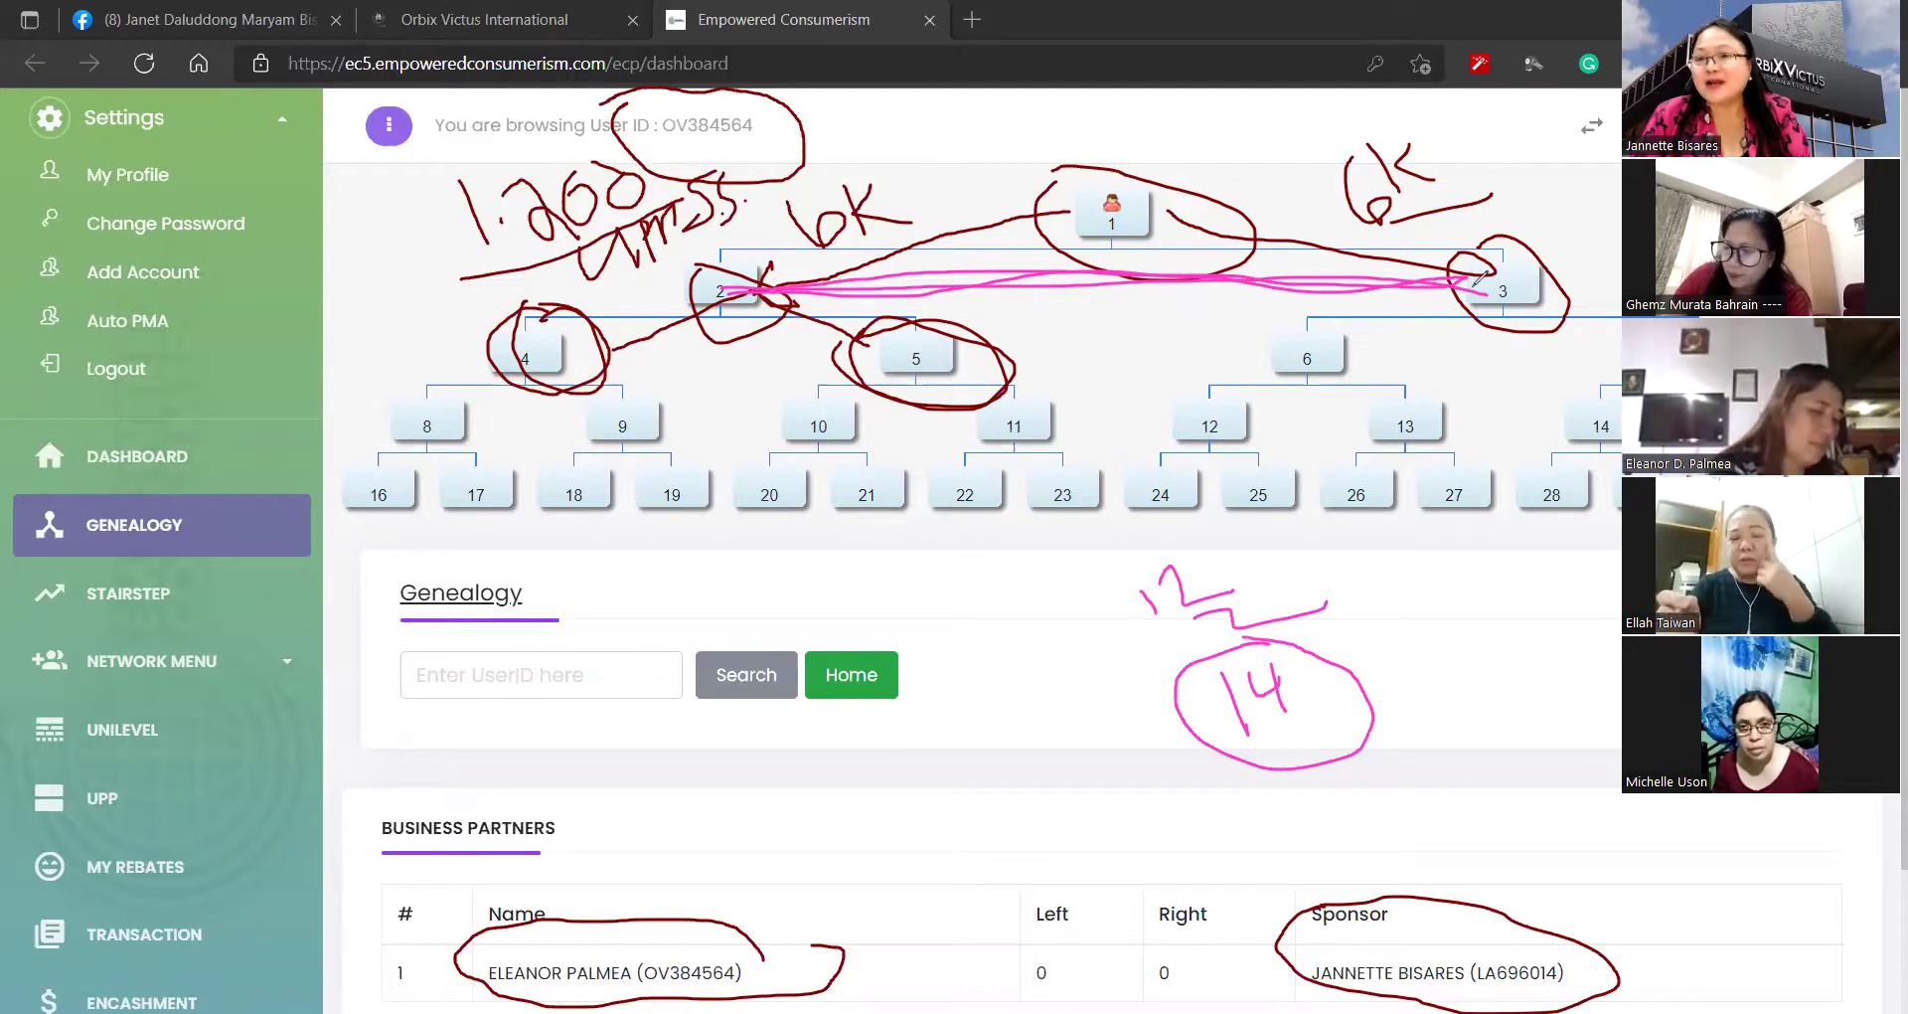
{"action": "mouse_move", "coordinate": [1483, 286]}
{"action": "left_mouse_down"}
{"action": "mouse_move", "coordinate": [1421, 293]}
{"action": "mouse_move", "coordinate": [1364, 334]}
{"action": "mouse_move", "coordinate": [1282, 299]}
{"action": "mouse_move", "coordinate": [1370, 368]}
{"action": "mouse_move", "coordinate": [1312, 316]}
{"action": "left_mouse_up"}
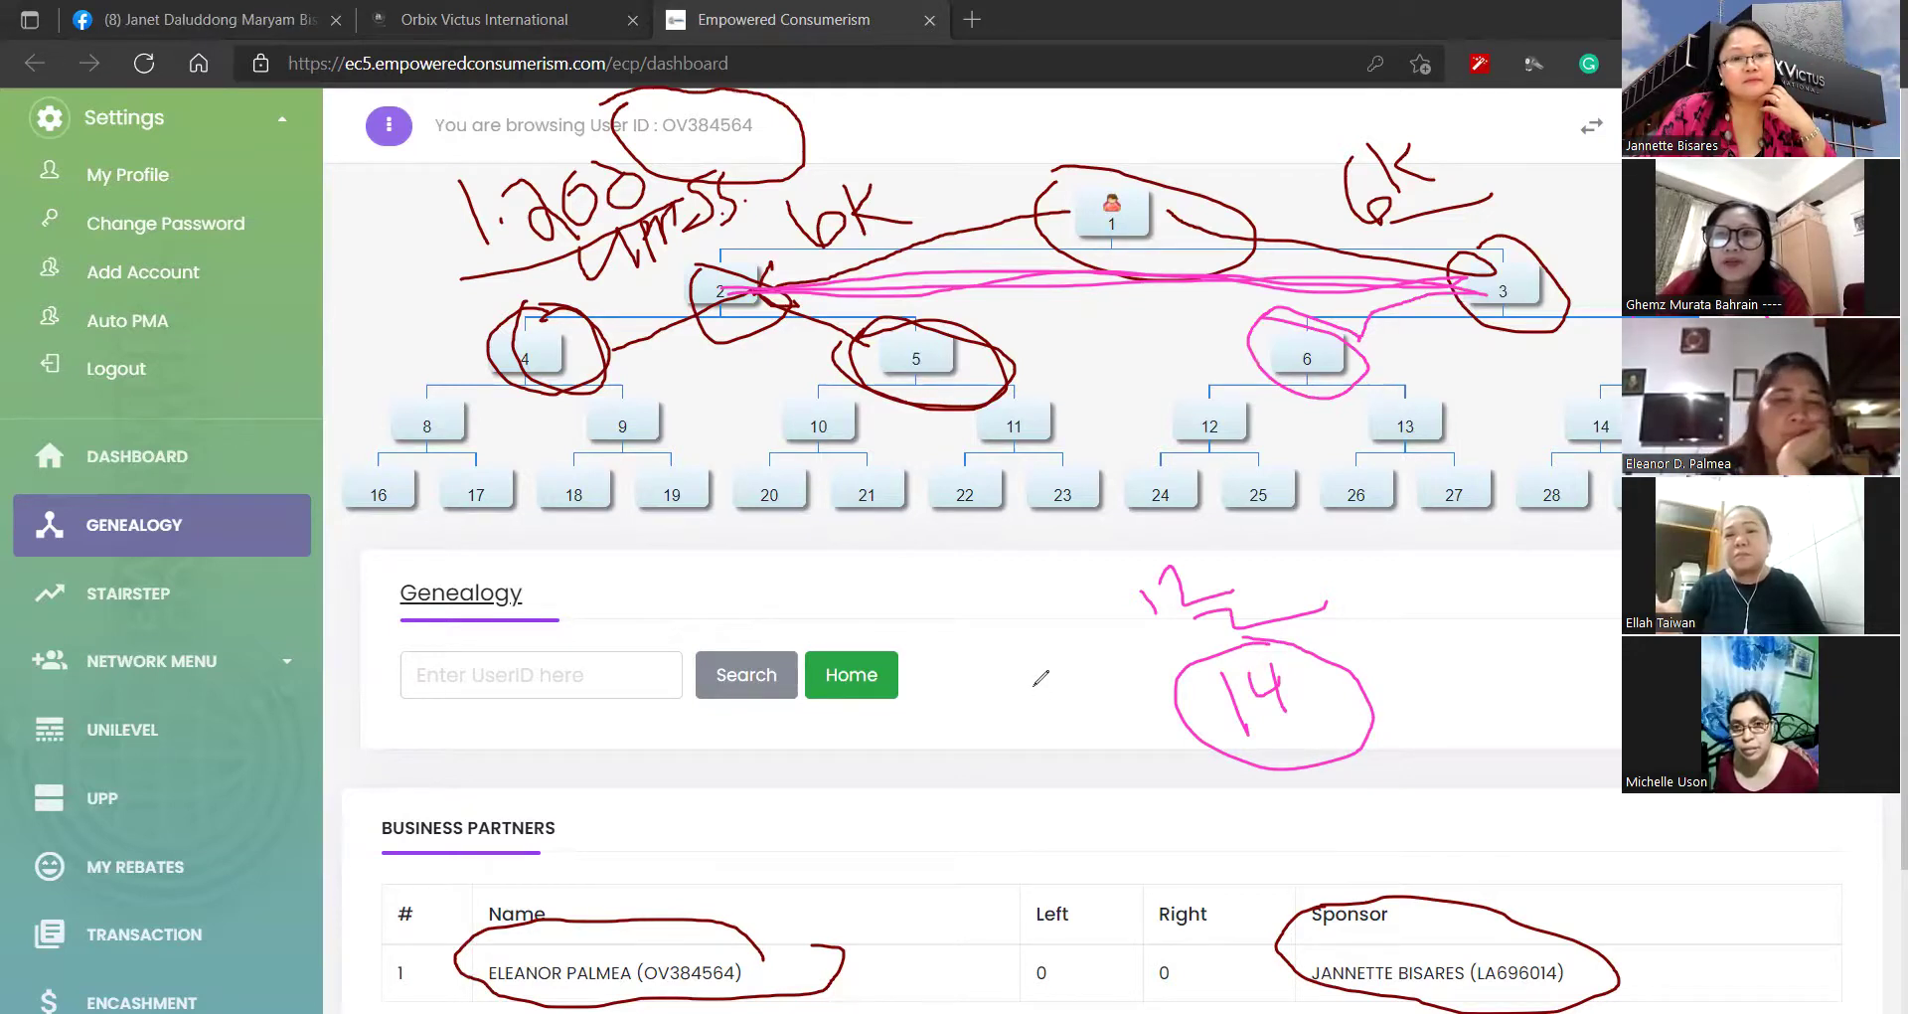
Loop nodes 4, 1, 2, 3 and 8 in pink, tick node 4, and link node 4 to nodes 8 and 9.
{"action": "left_click_drag", "start_coordinate": [519, 361], "coordinate": [437, 415]}
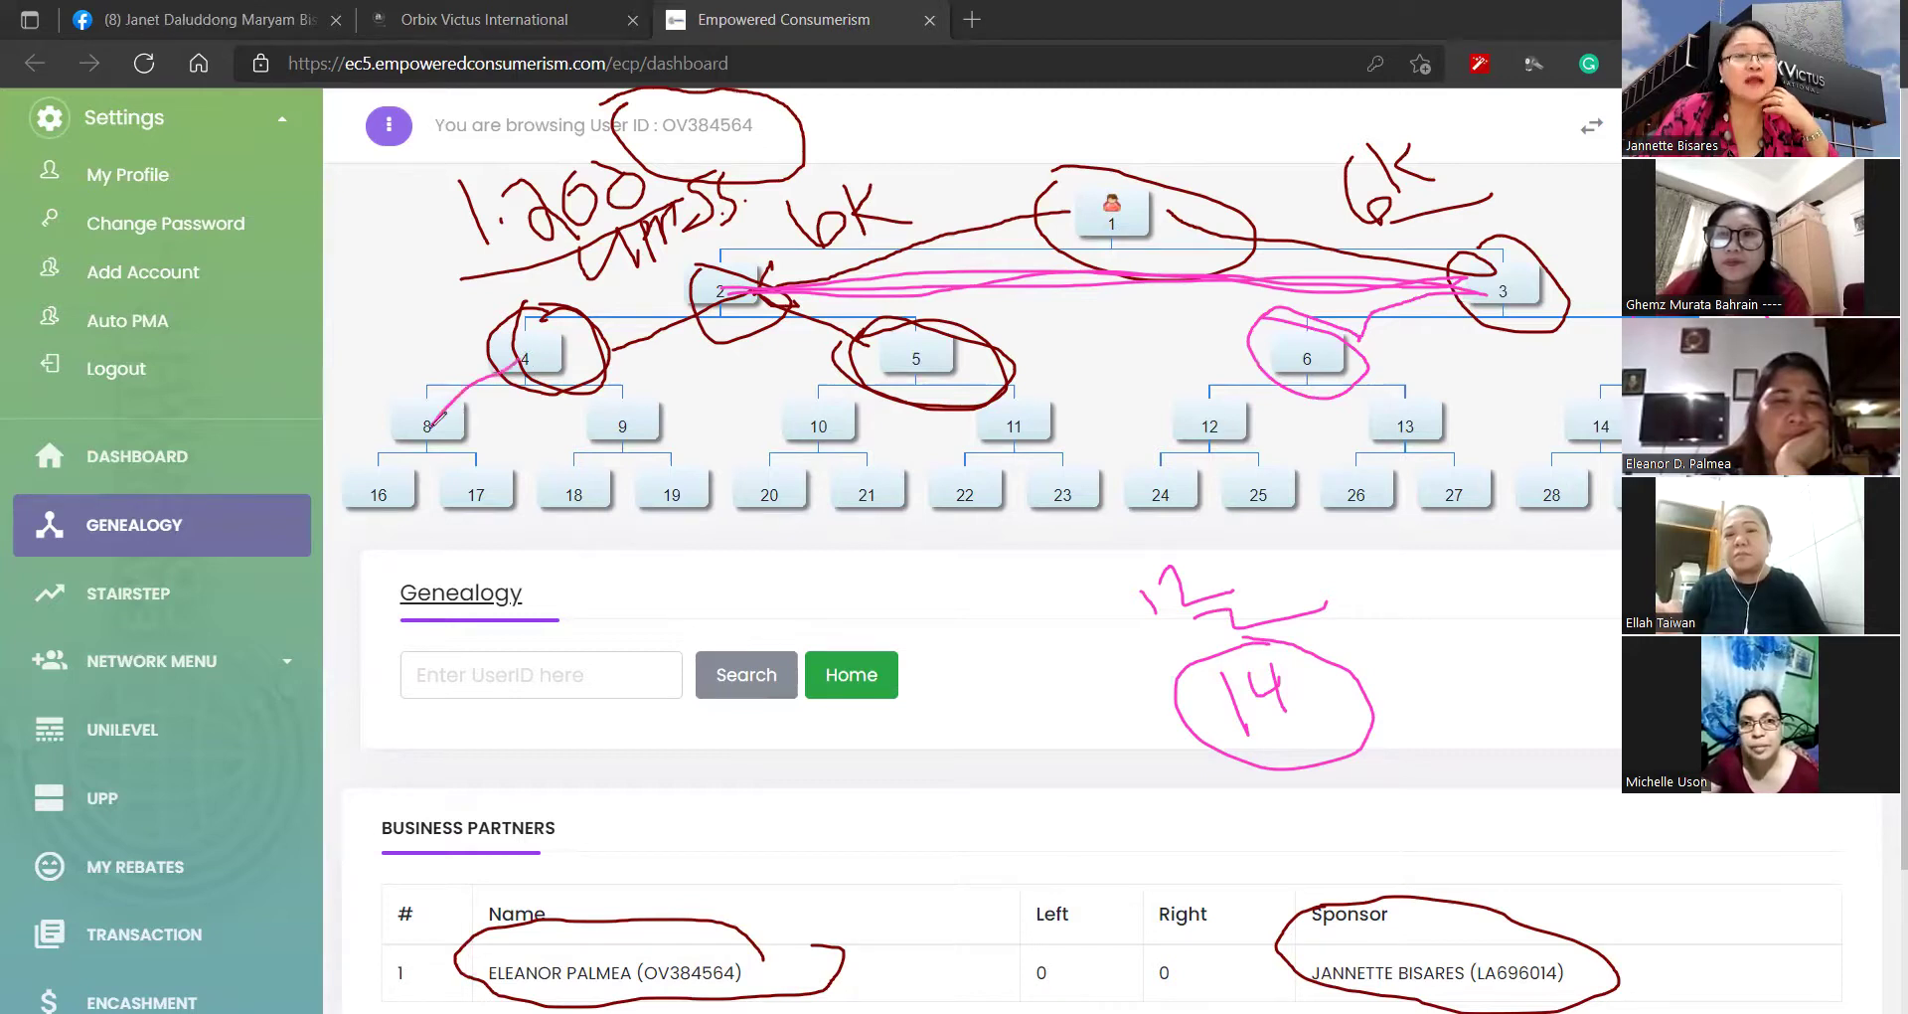
{"action": "mouse_move", "coordinate": [524, 303]}
{"action": "left_mouse_down"}
{"action": "mouse_move", "coordinate": [479, 342]}
{"action": "mouse_move", "coordinate": [604, 350]}
{"action": "mouse_move", "coordinate": [518, 301]}
{"action": "left_mouse_up"}
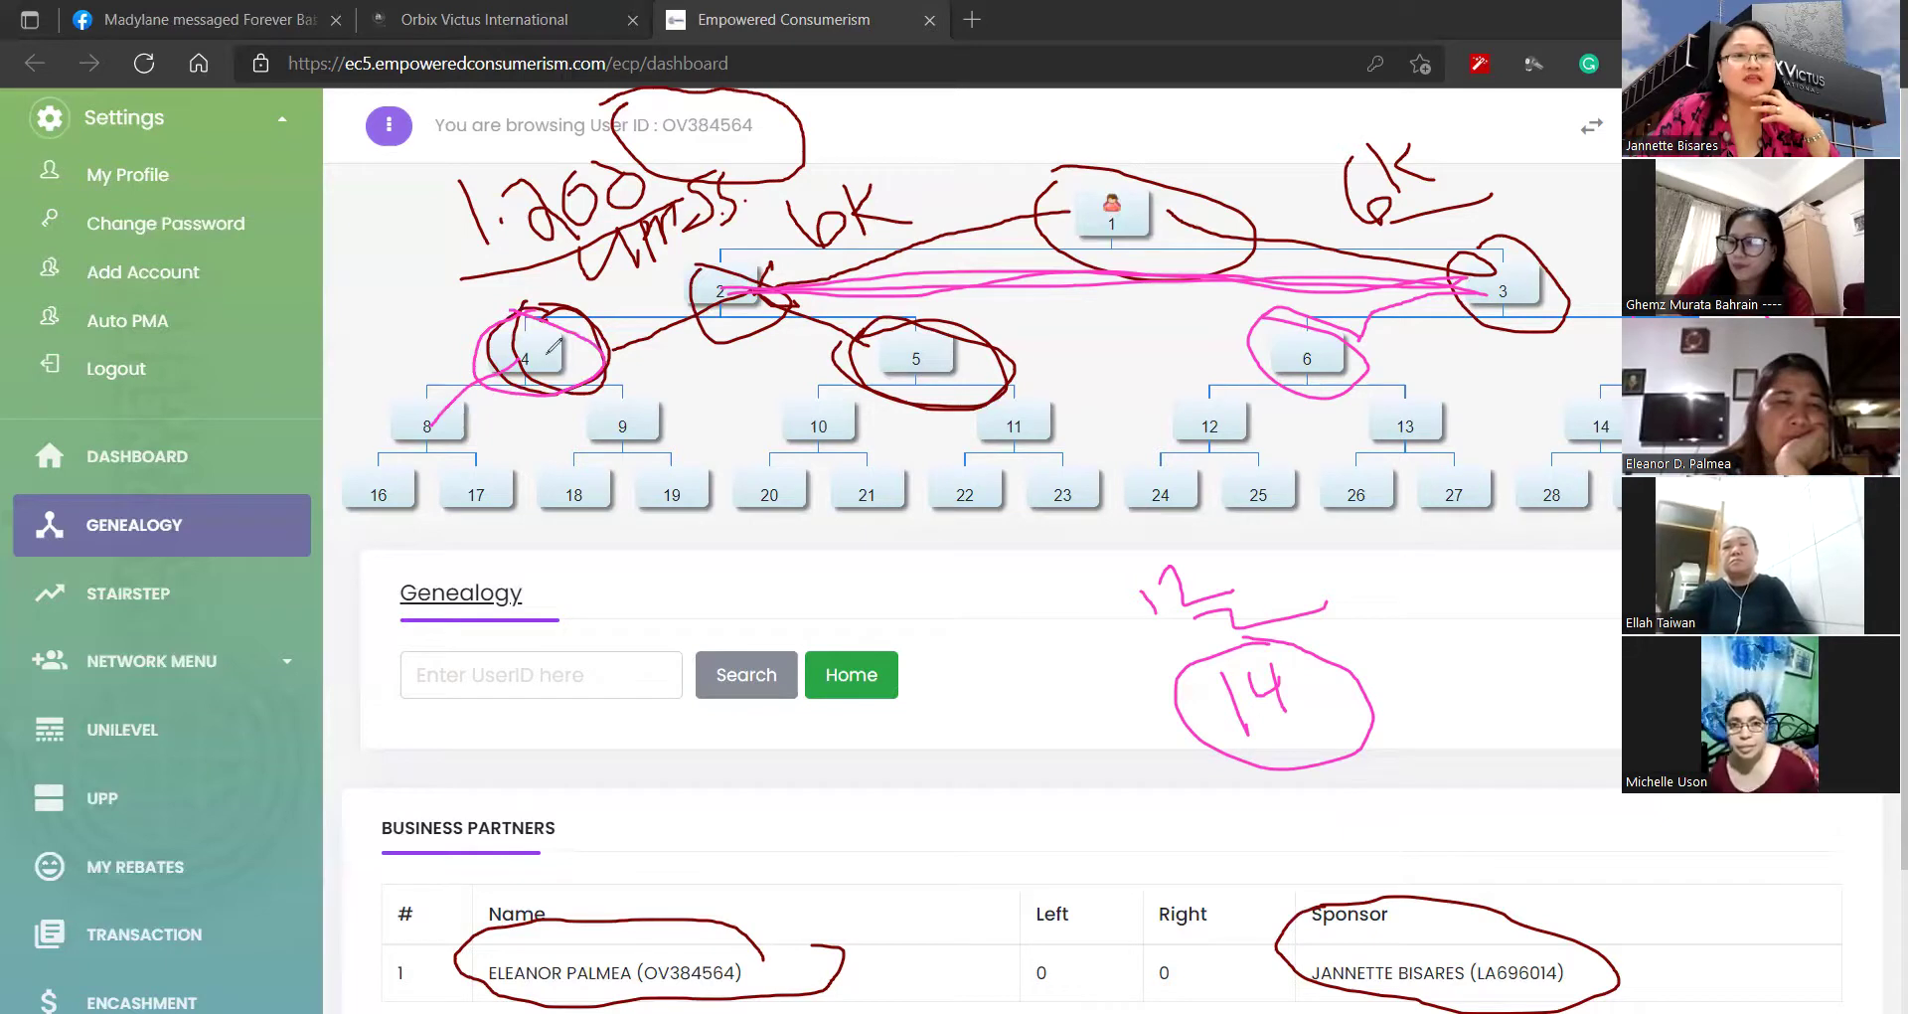
{"action": "mouse_move", "coordinate": [400, 328]}
{"action": "left_mouse_down"}
{"action": "mouse_move", "coordinate": [419, 364]}
{"action": "mouse_move", "coordinate": [452, 334]}
{"action": "left_mouse_up"}
{"action": "mouse_move", "coordinate": [1112, 161]}
{"action": "left_mouse_down"}
{"action": "mouse_move", "coordinate": [1068, 268]}
{"action": "mouse_move", "coordinate": [1190, 280]}
{"action": "left_mouse_up"}
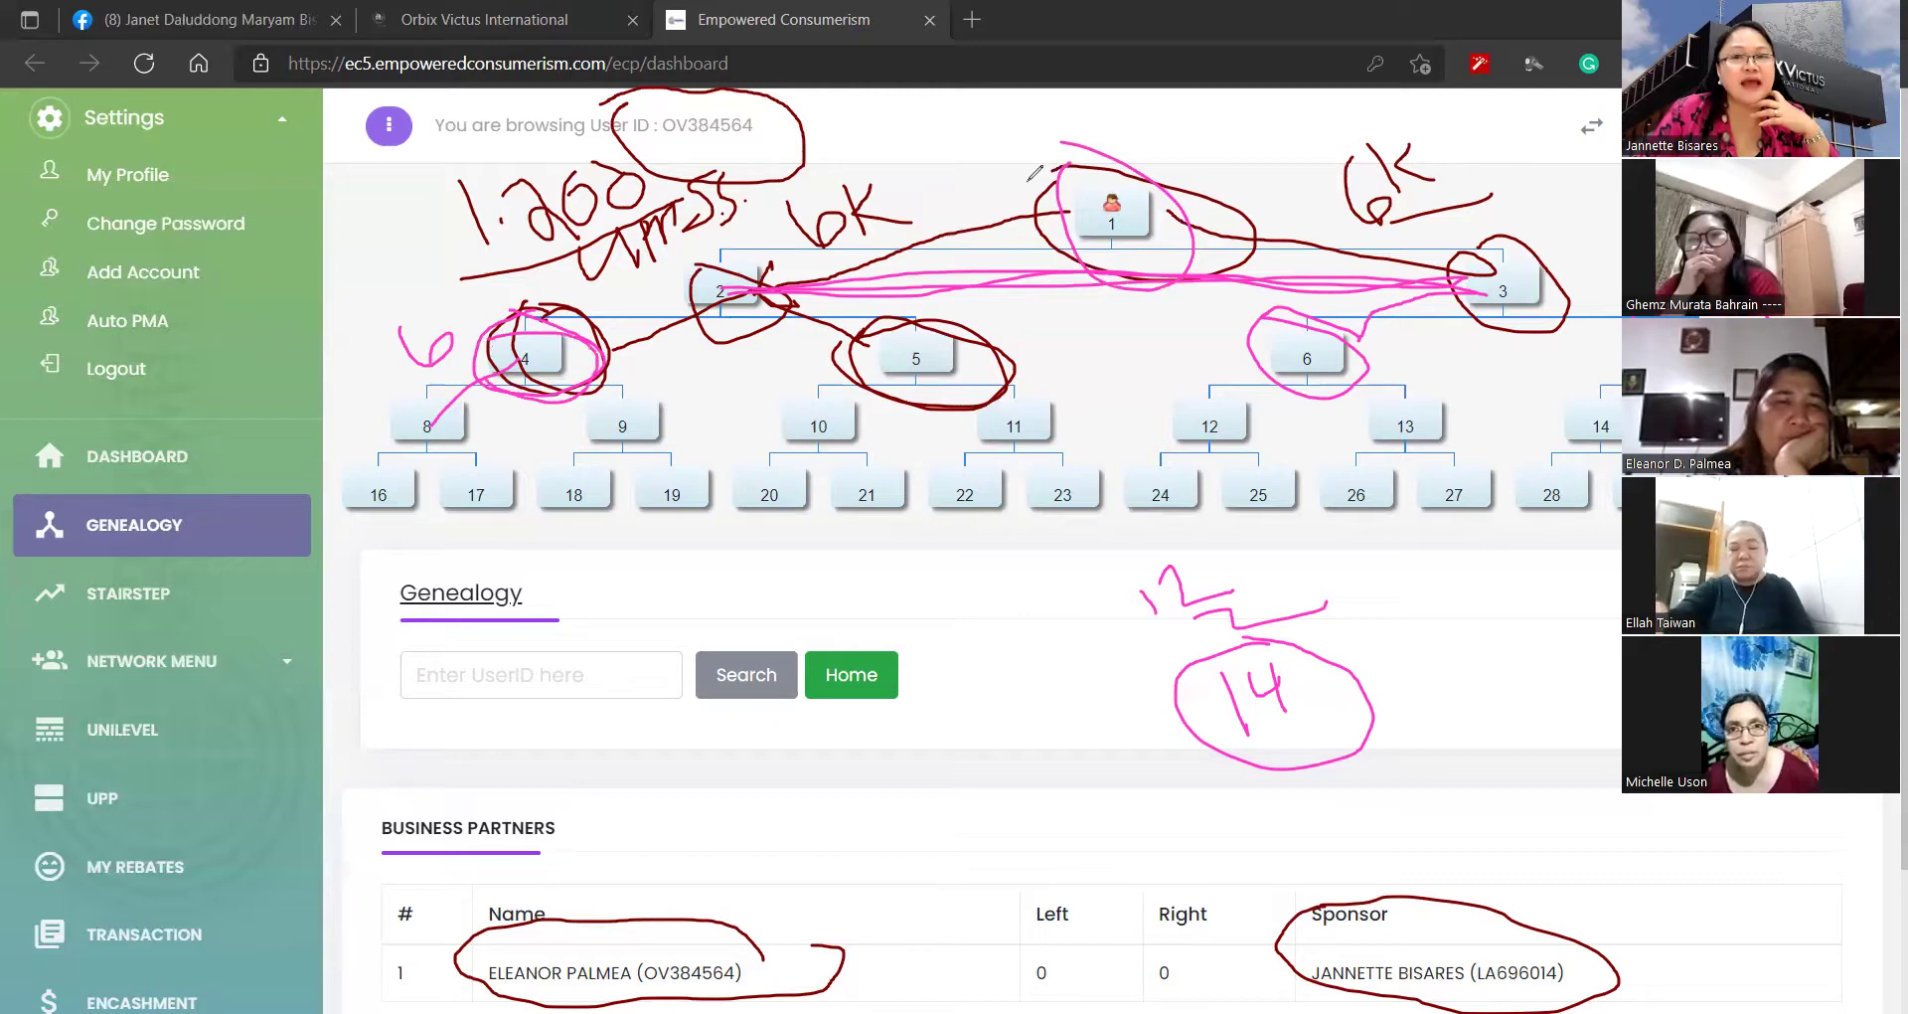
{"action": "left_click_drag", "start_coordinate": [542, 360], "coordinate": [652, 387]}
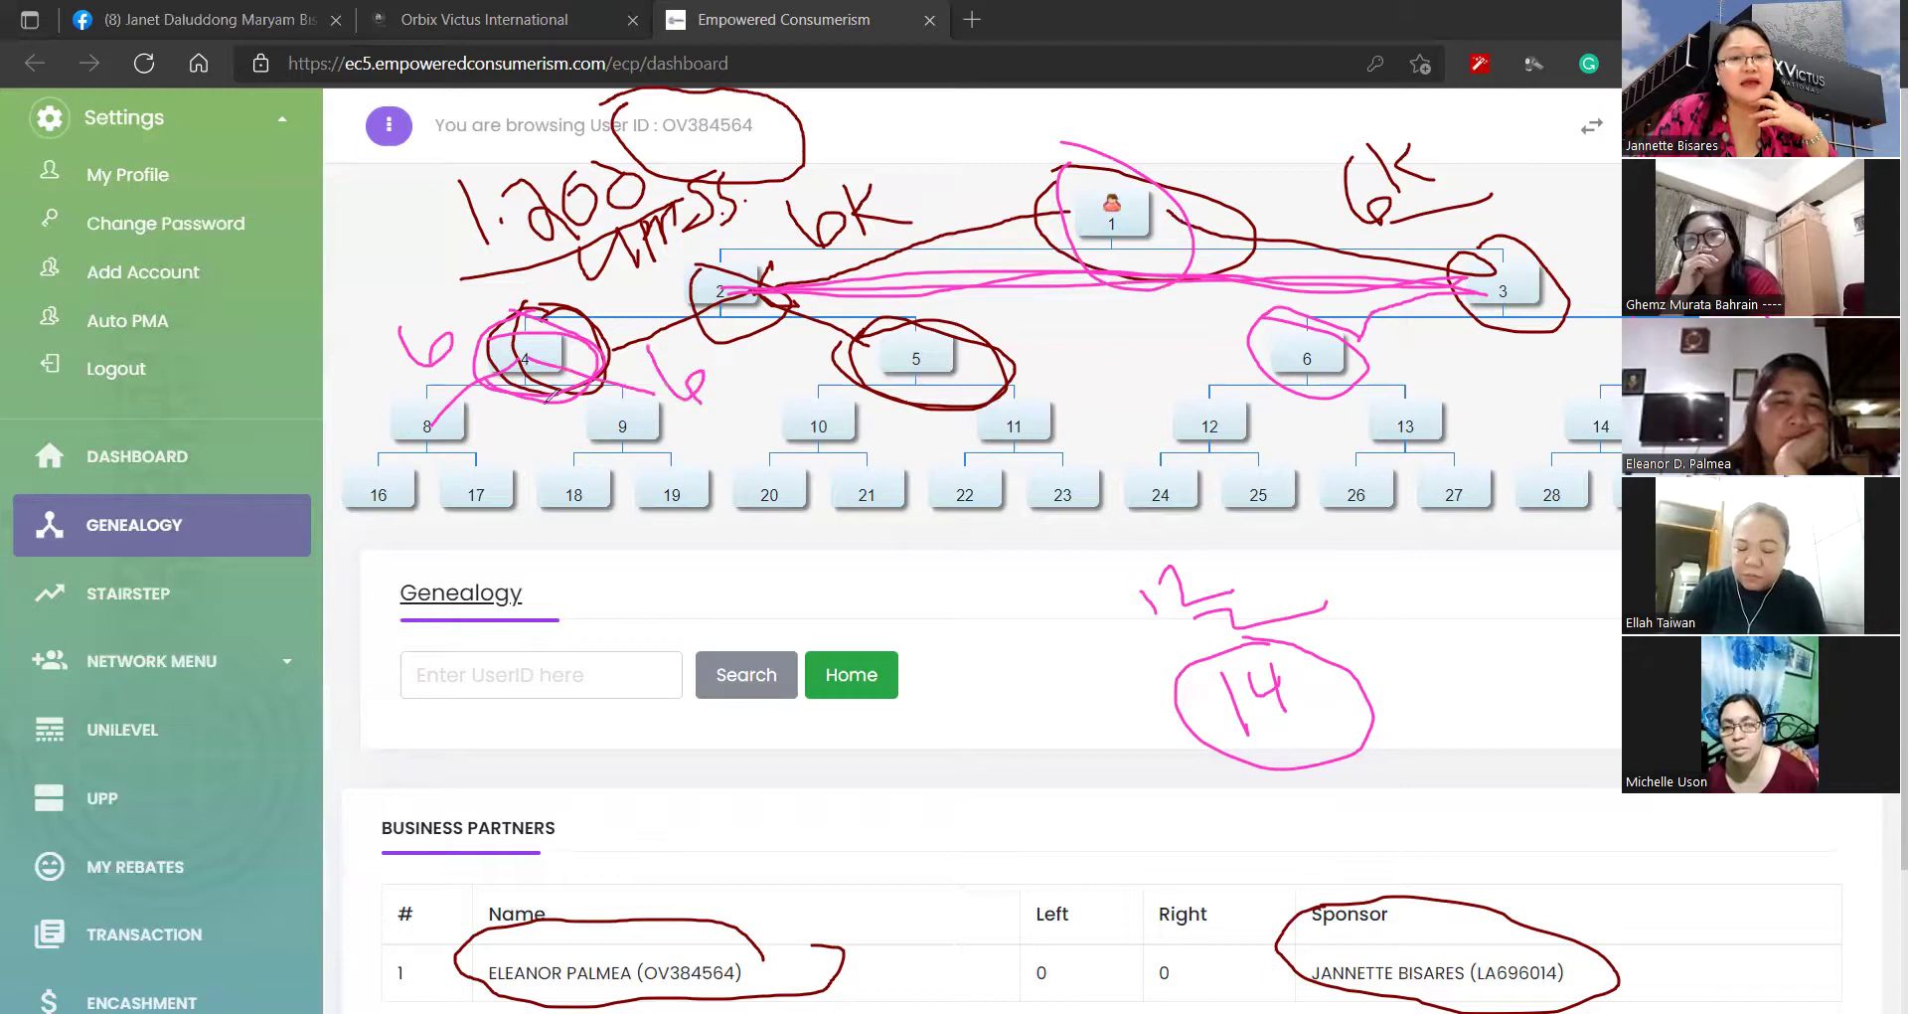
{"action": "left_click_drag", "start_coordinate": [465, 395], "coordinate": [579, 408]}
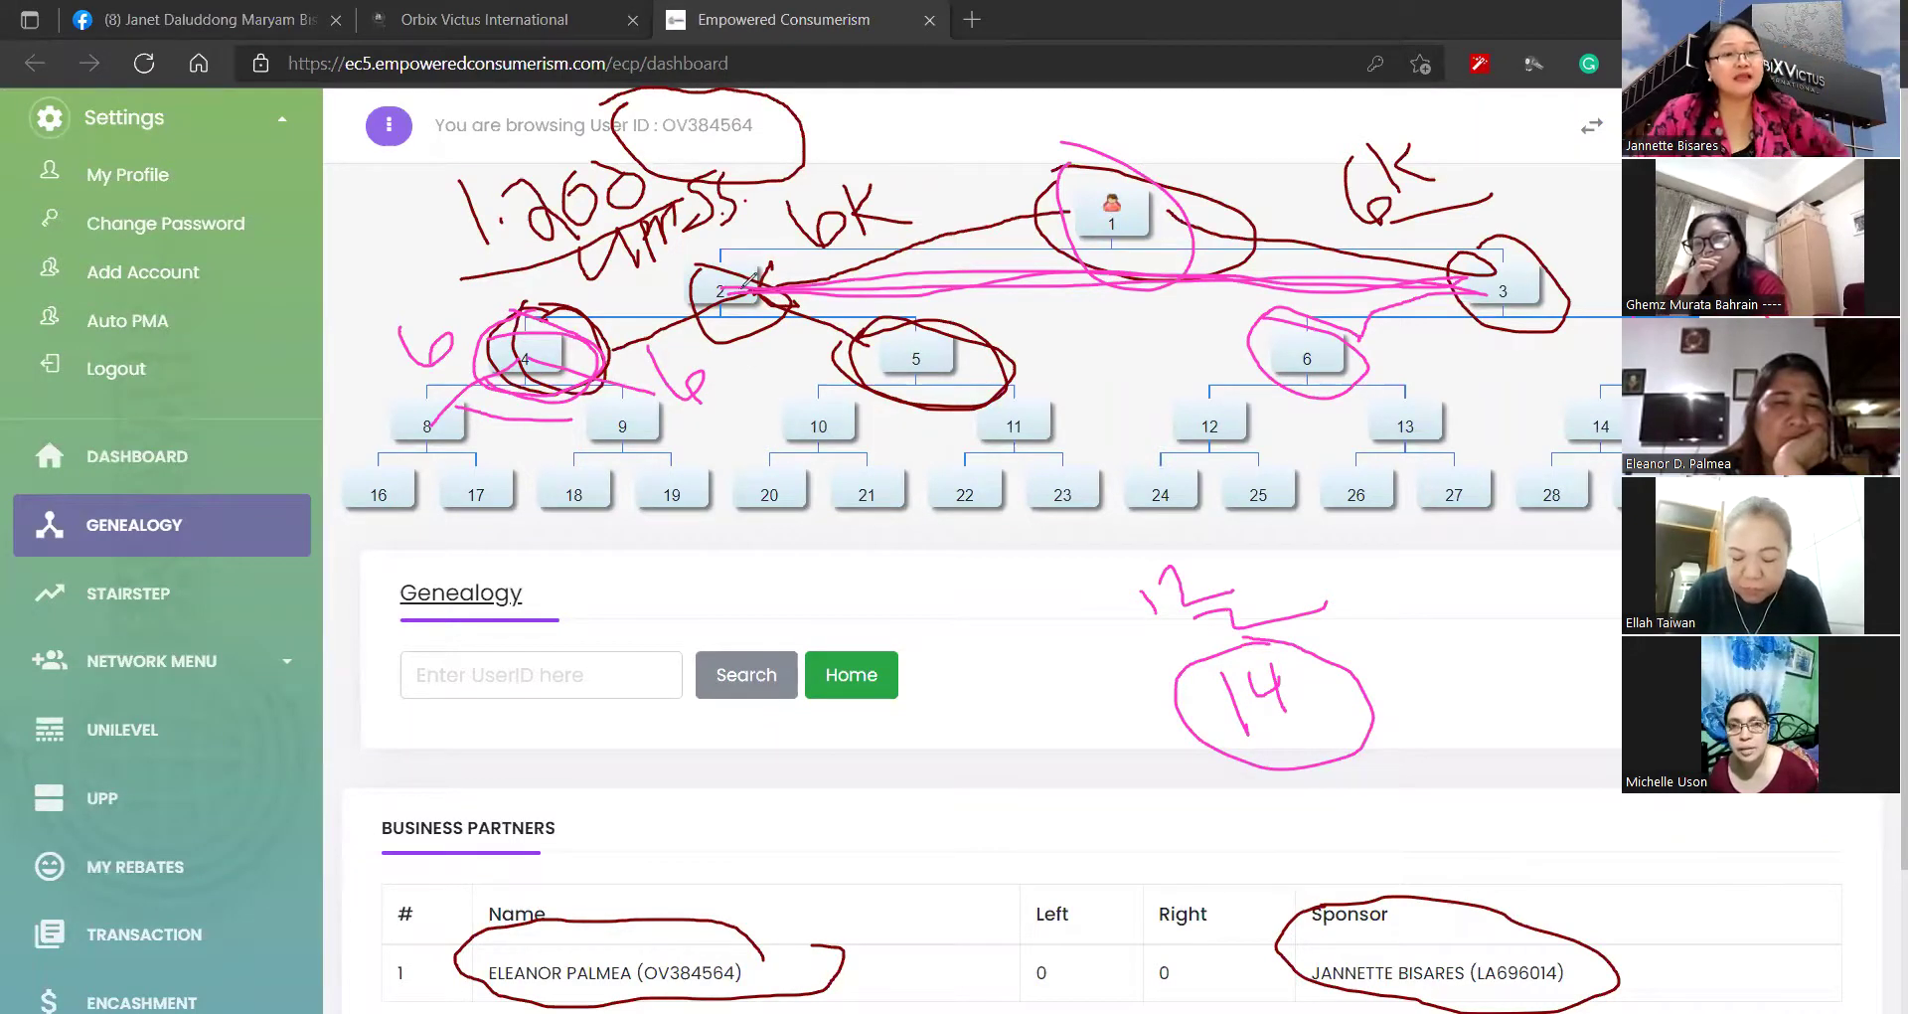
{"action": "mouse_move", "coordinate": [745, 263]}
{"action": "left_mouse_down"}
{"action": "mouse_move", "coordinate": [676, 266]}
{"action": "mouse_move", "coordinate": [736, 313]}
{"action": "mouse_move", "coordinate": [780, 284]}
{"action": "left_mouse_up"}
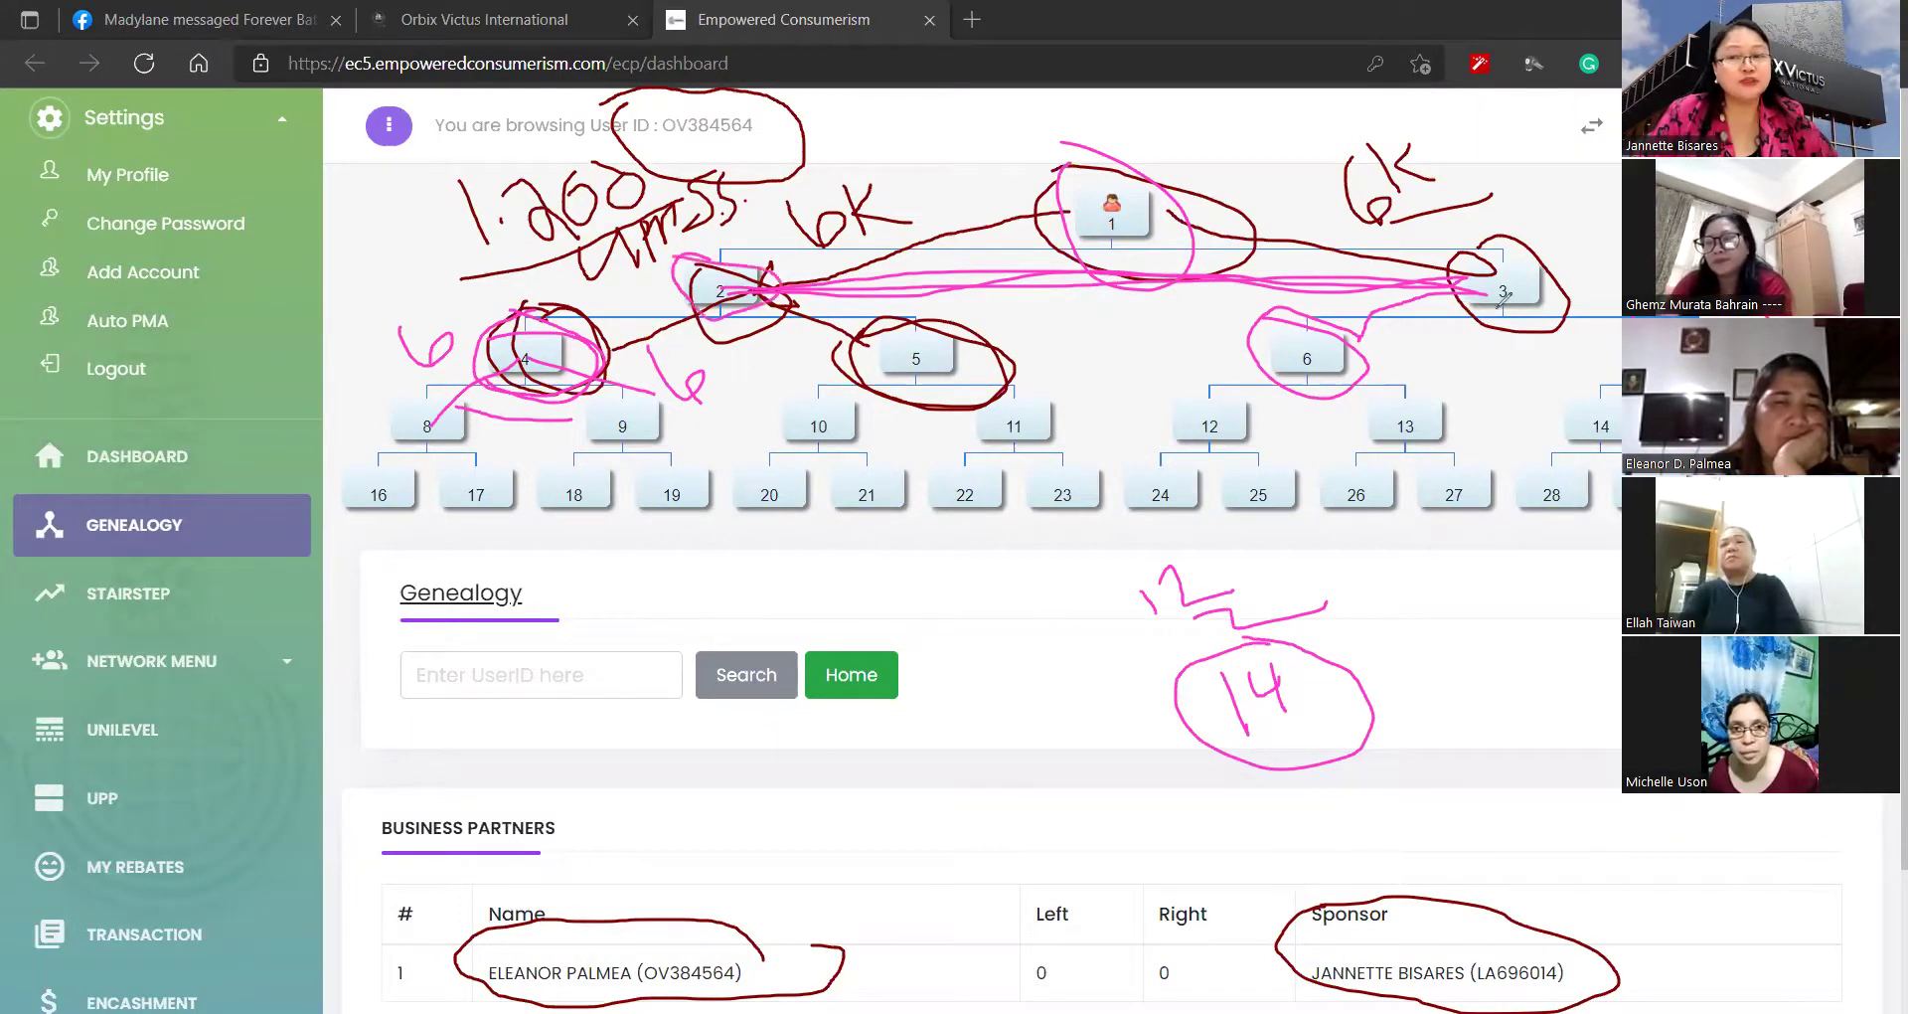
{"action": "left_click_drag", "start_coordinate": [1504, 296], "coordinate": [1491, 254]}
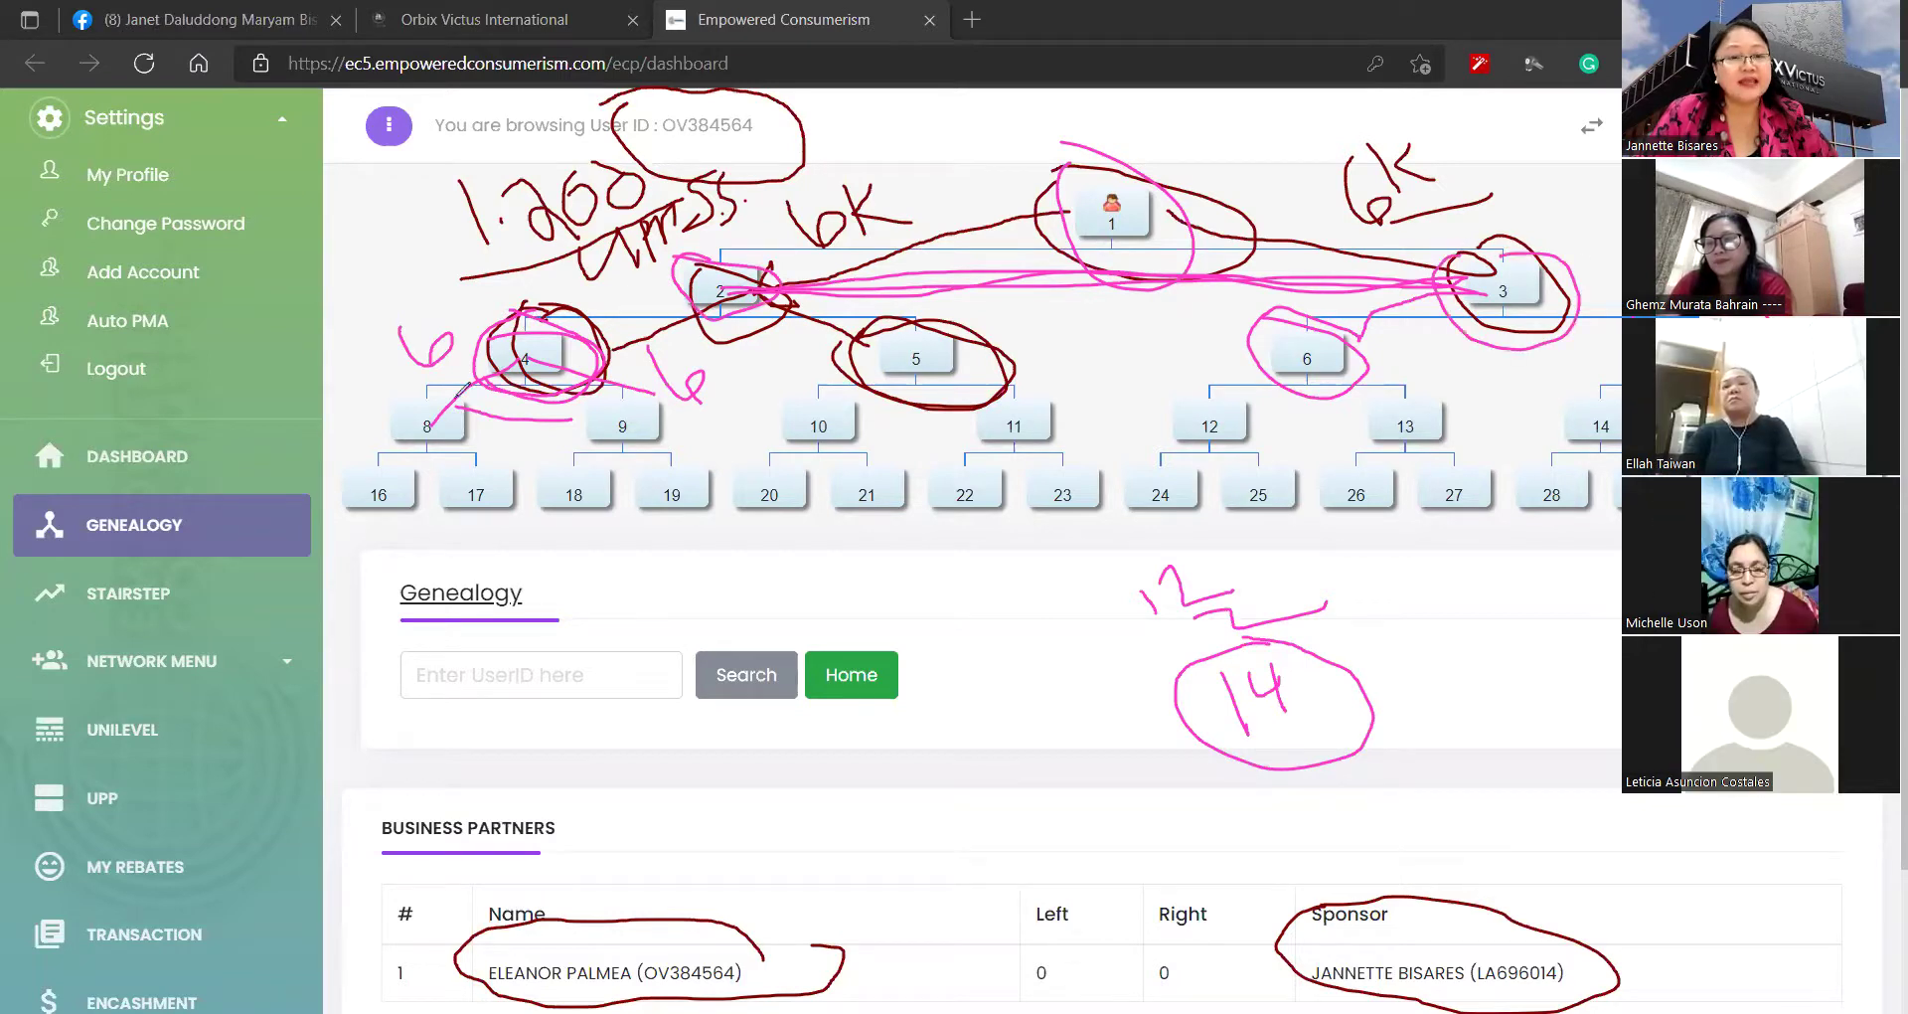
{"action": "mouse_move", "coordinate": [417, 434]}
{"action": "left_mouse_down"}
{"action": "mouse_move", "coordinate": [463, 425]}
{"action": "mouse_move", "coordinate": [402, 405]}
{"action": "left_mouse_up"}
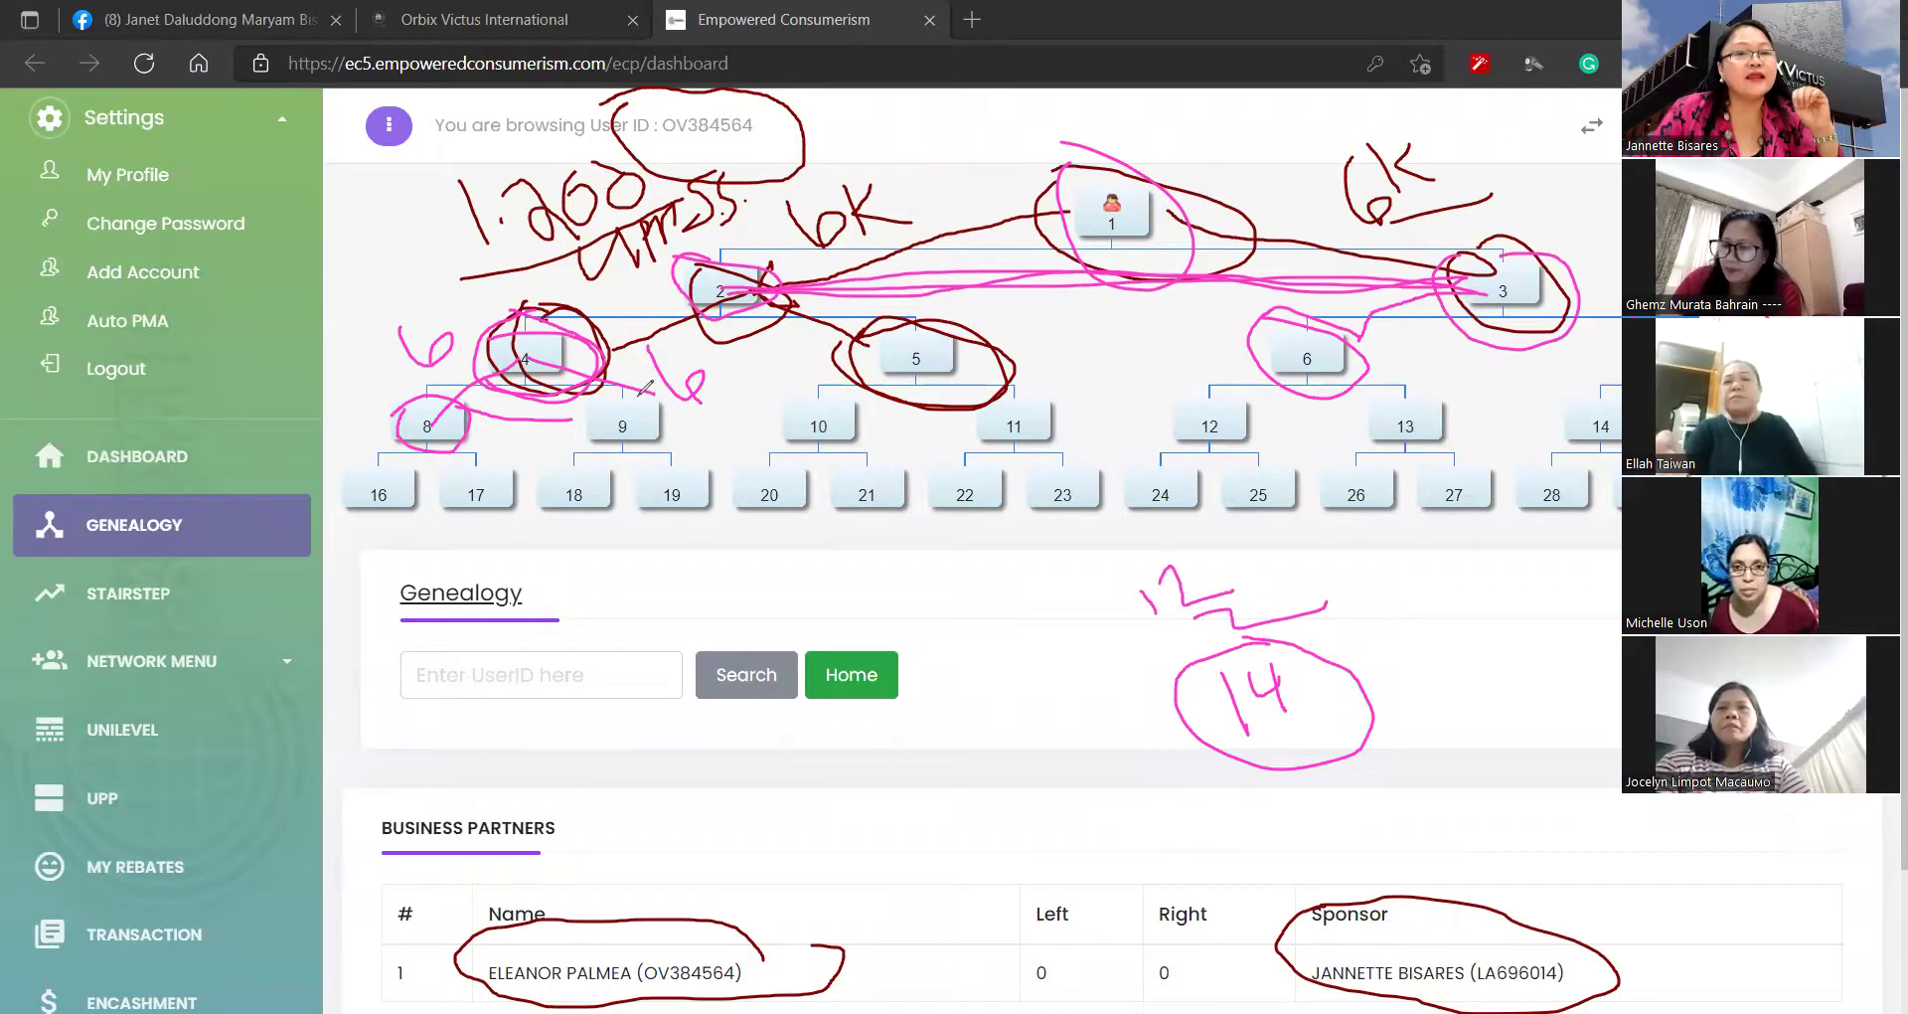
Mark node 9 and cross out nodes 16 through 19 in pink.
{"action": "mouse_move", "coordinate": [621, 381]}
{"action": "left_mouse_down"}
{"action": "mouse_move", "coordinate": [575, 393]}
{"action": "mouse_move", "coordinate": [592, 450]}
{"action": "mouse_move", "coordinate": [693, 399]}
{"action": "left_mouse_up"}
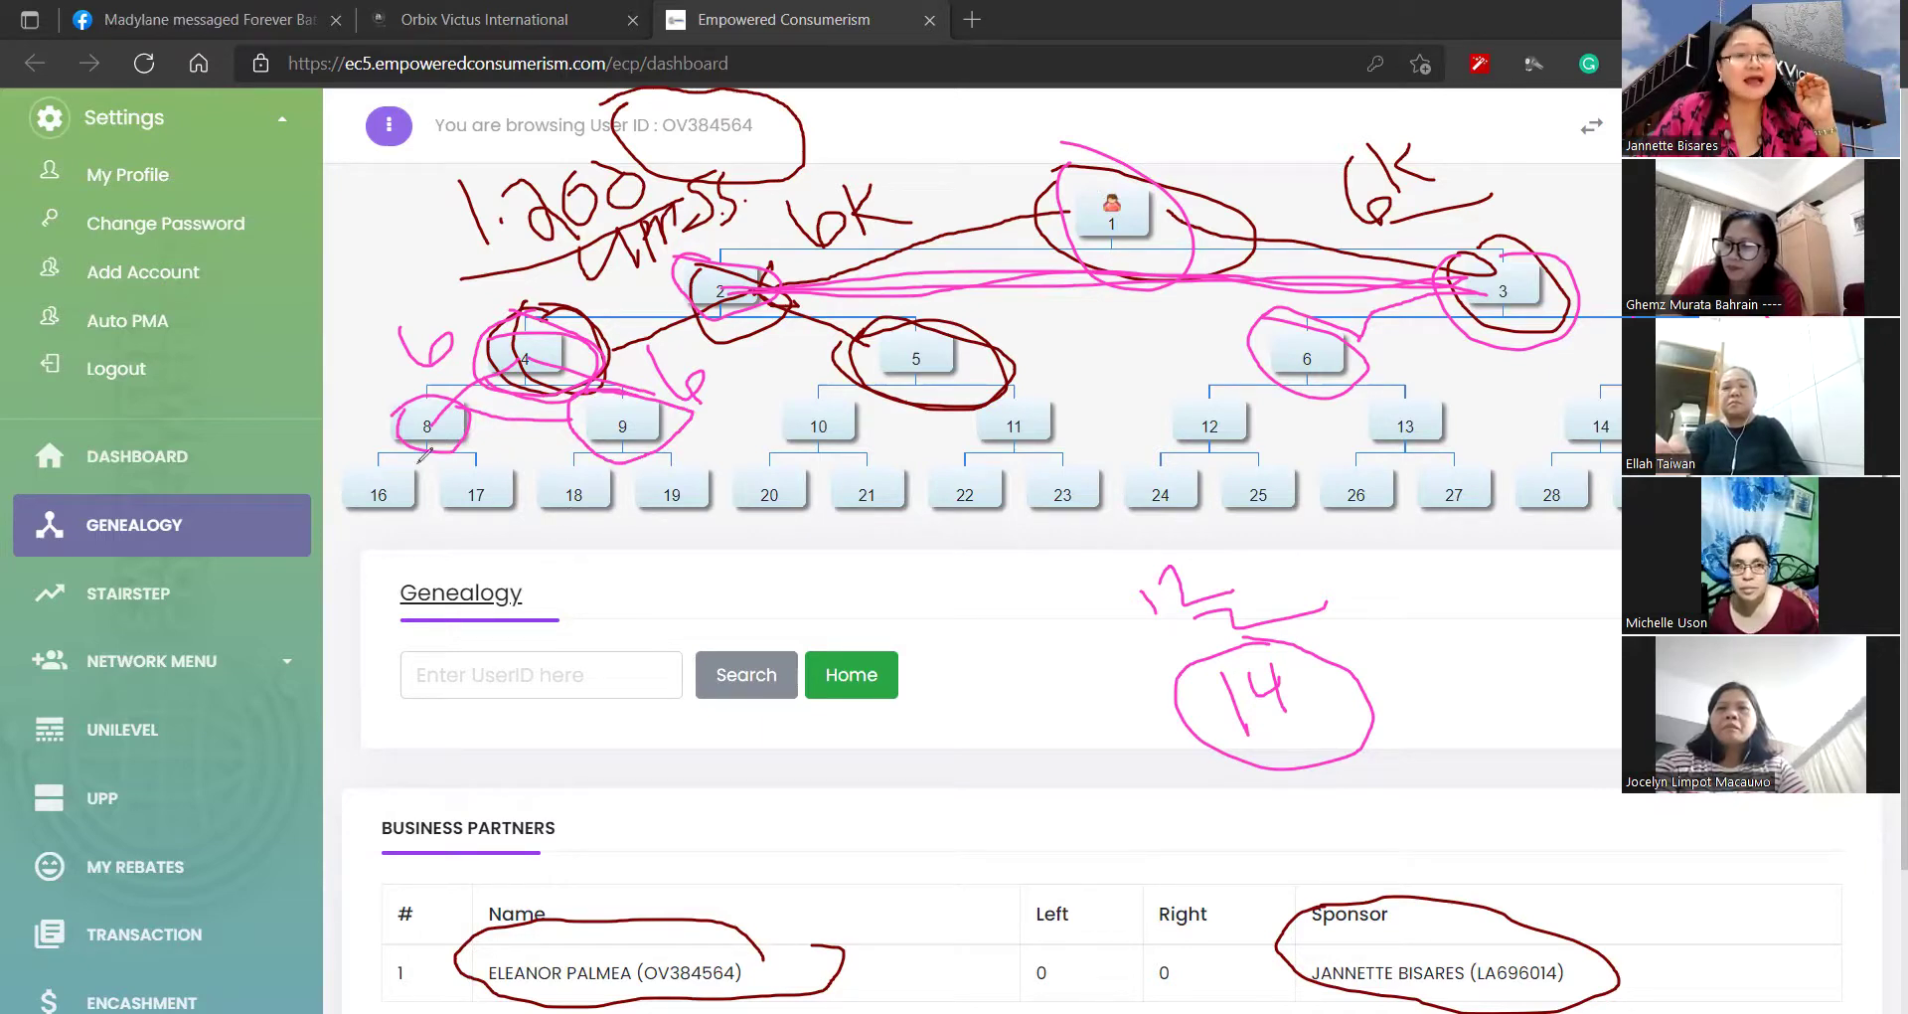
{"action": "left_click_drag", "start_coordinate": [418, 452], "coordinate": [385, 499]}
{"action": "left_click_drag", "start_coordinate": [443, 443], "coordinate": [512, 508]}
{"action": "left_click_drag", "start_coordinate": [607, 442], "coordinate": [578, 497]}
{"action": "left_click_drag", "start_coordinate": [646, 437], "coordinate": [692, 489]}
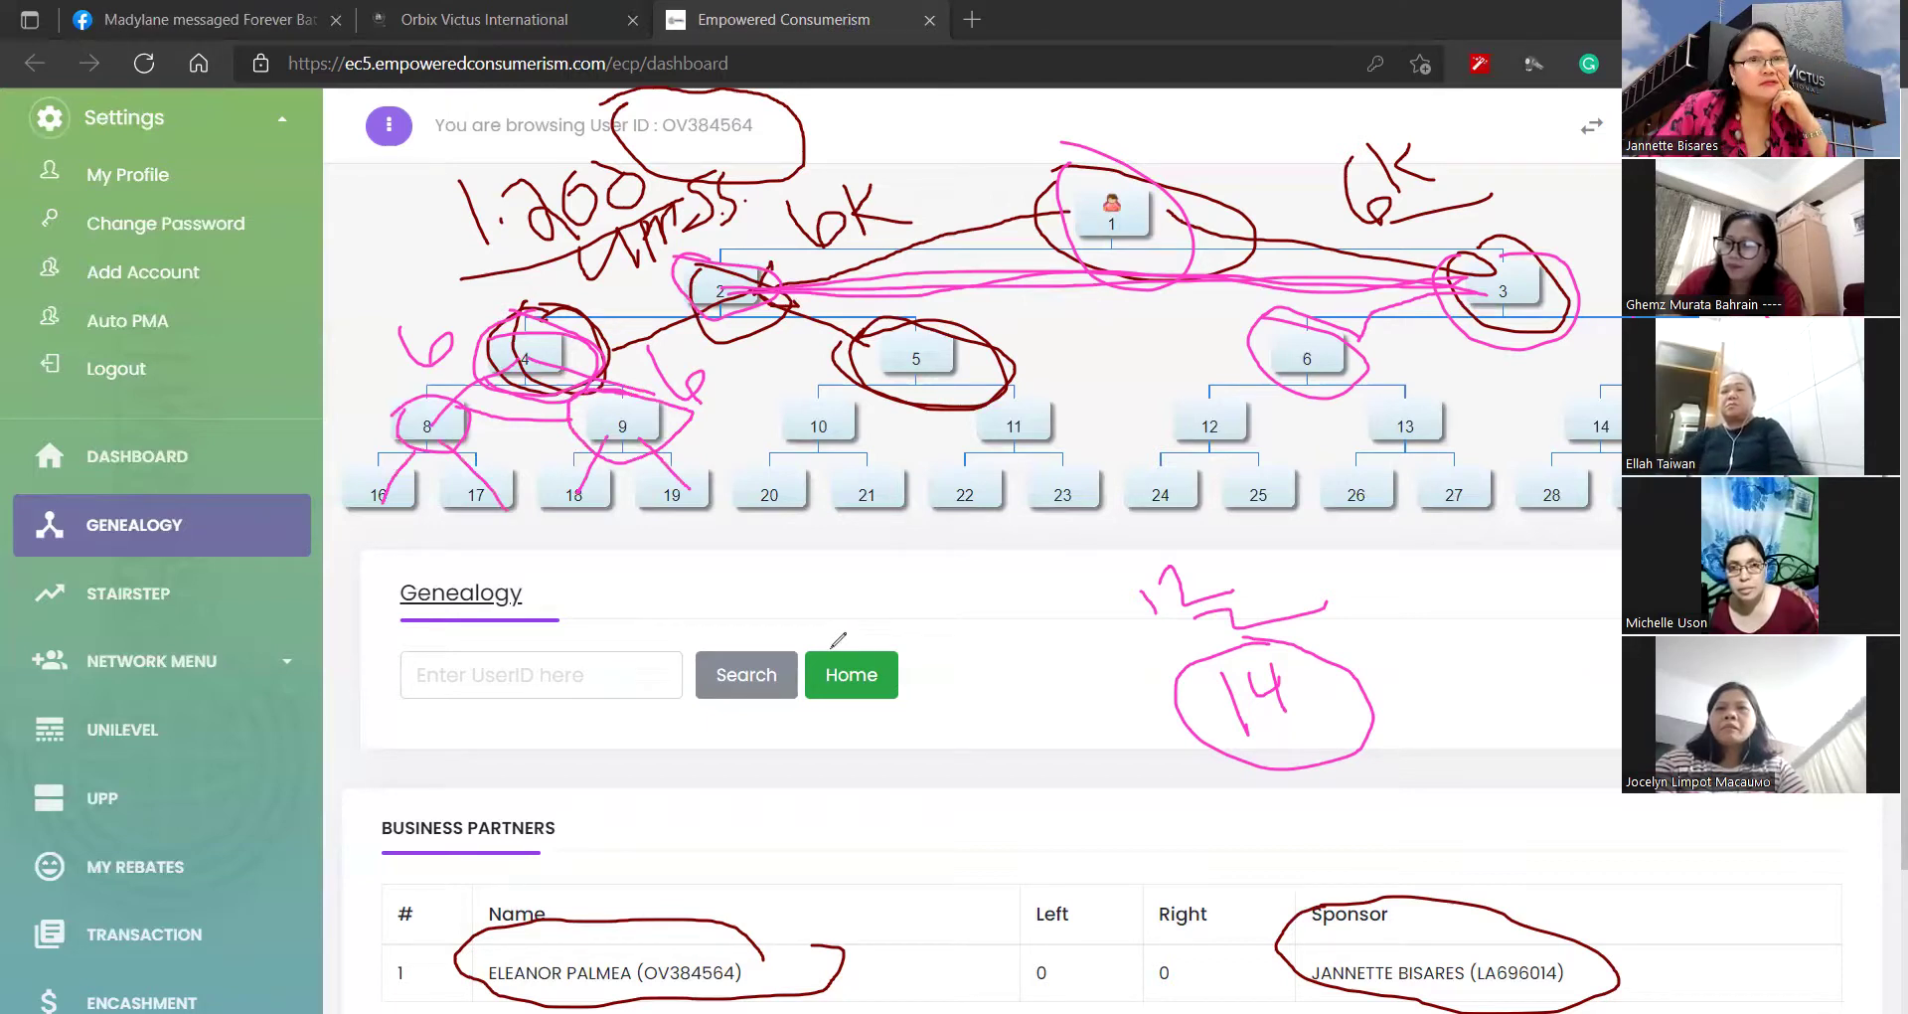
Write a circled 10 below the tree, mark nodes 8 and 6, then erase the ink over the tree.
{"action": "mouse_move", "coordinate": [895, 580]}
{"action": "left_mouse_down"}
{"action": "mouse_move", "coordinate": [922, 644]}
{"action": "mouse_move", "coordinate": [983, 562]}
{"action": "mouse_move", "coordinate": [929, 557]}
{"action": "left_mouse_up"}
{"action": "left_click_drag", "start_coordinate": [830, 494], "coordinate": [1033, 658]}
{"action": "left_click_drag", "start_coordinate": [1041, 526], "coordinate": [813, 504]}
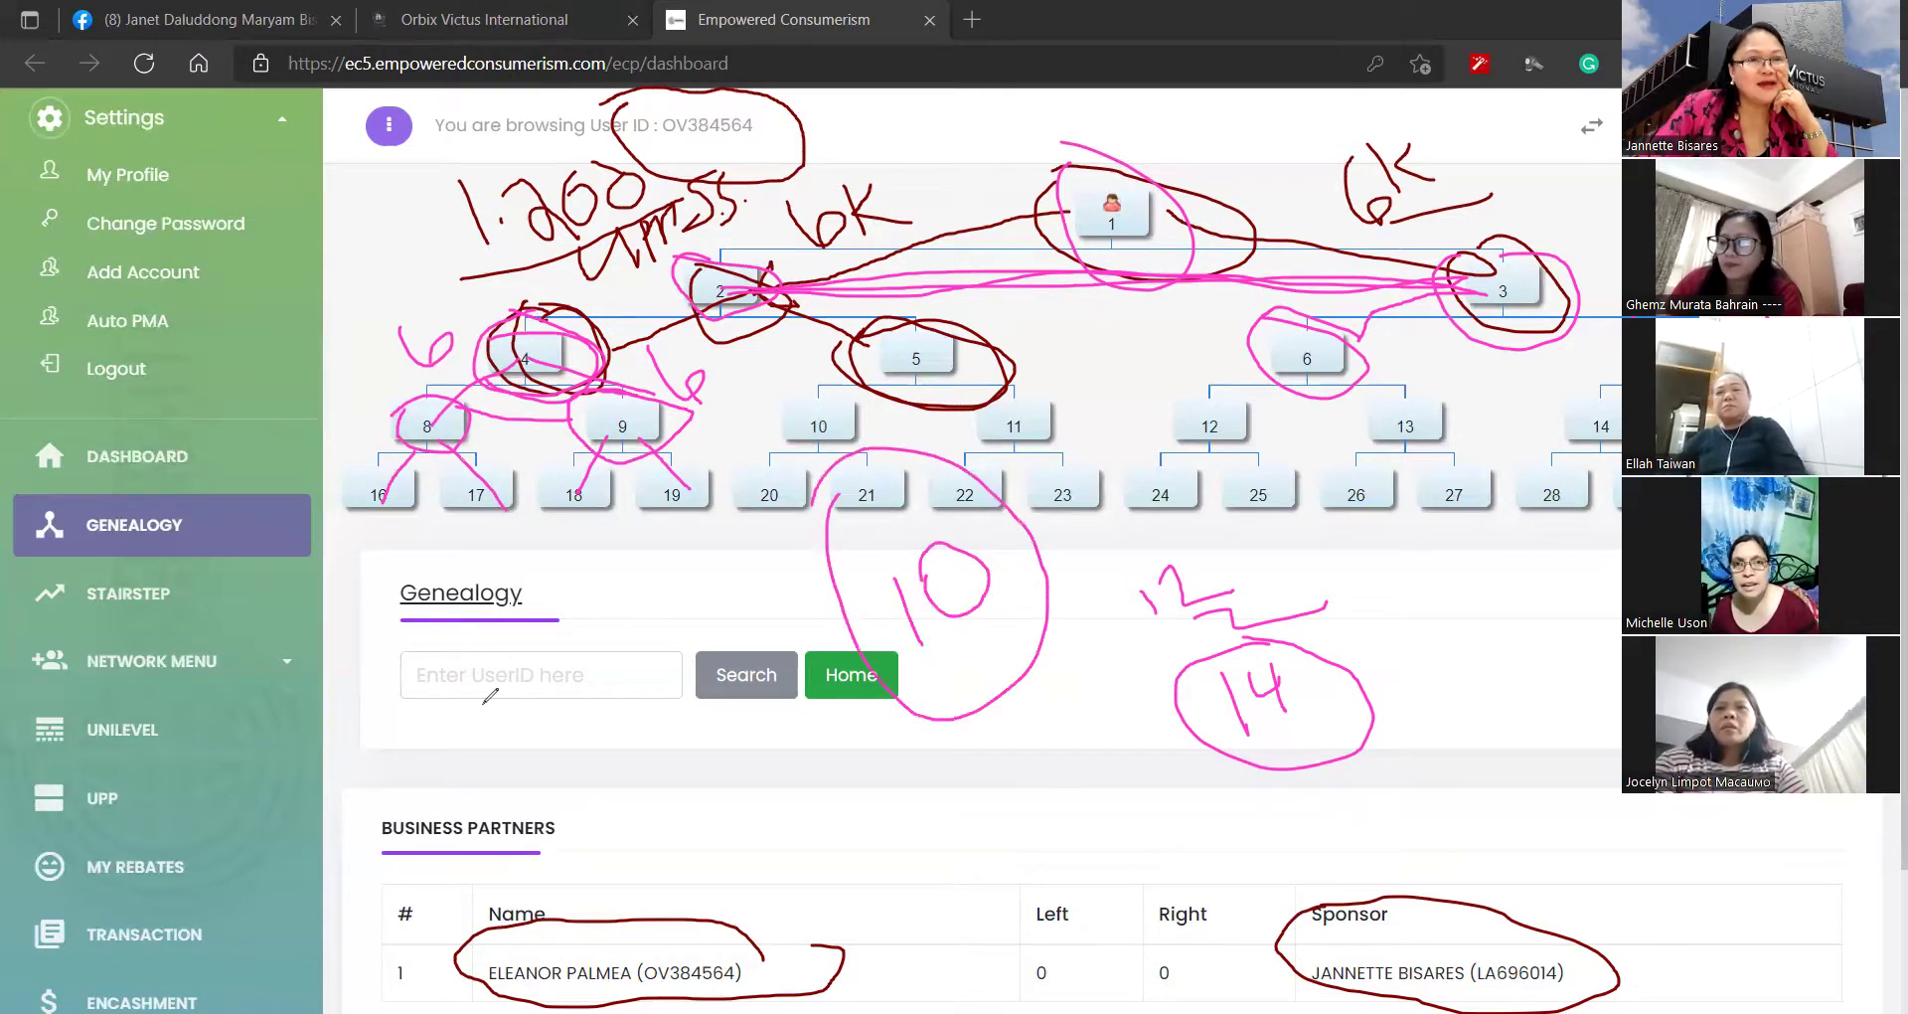
{"action": "left_click_drag", "start_coordinate": [429, 417], "coordinate": [386, 370]}
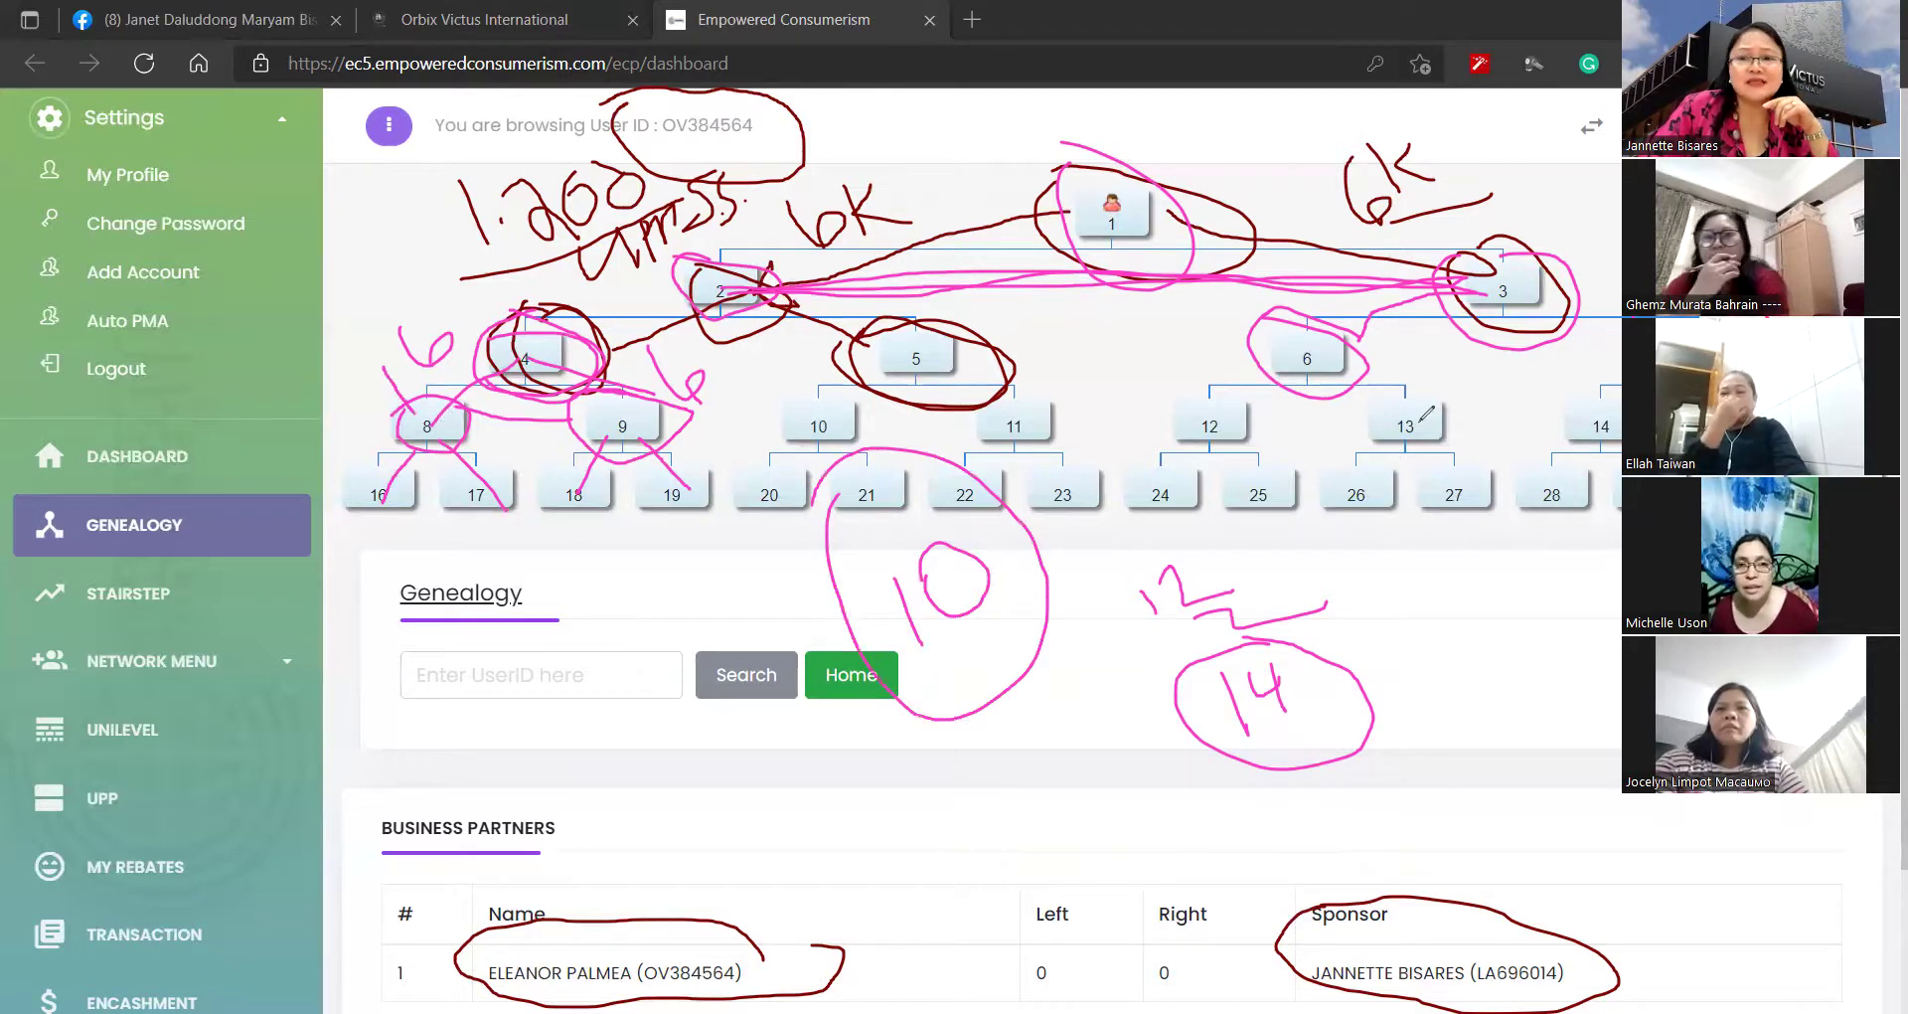
{"action": "left_click_drag", "start_coordinate": [1306, 306], "coordinate": [1306, 292]}
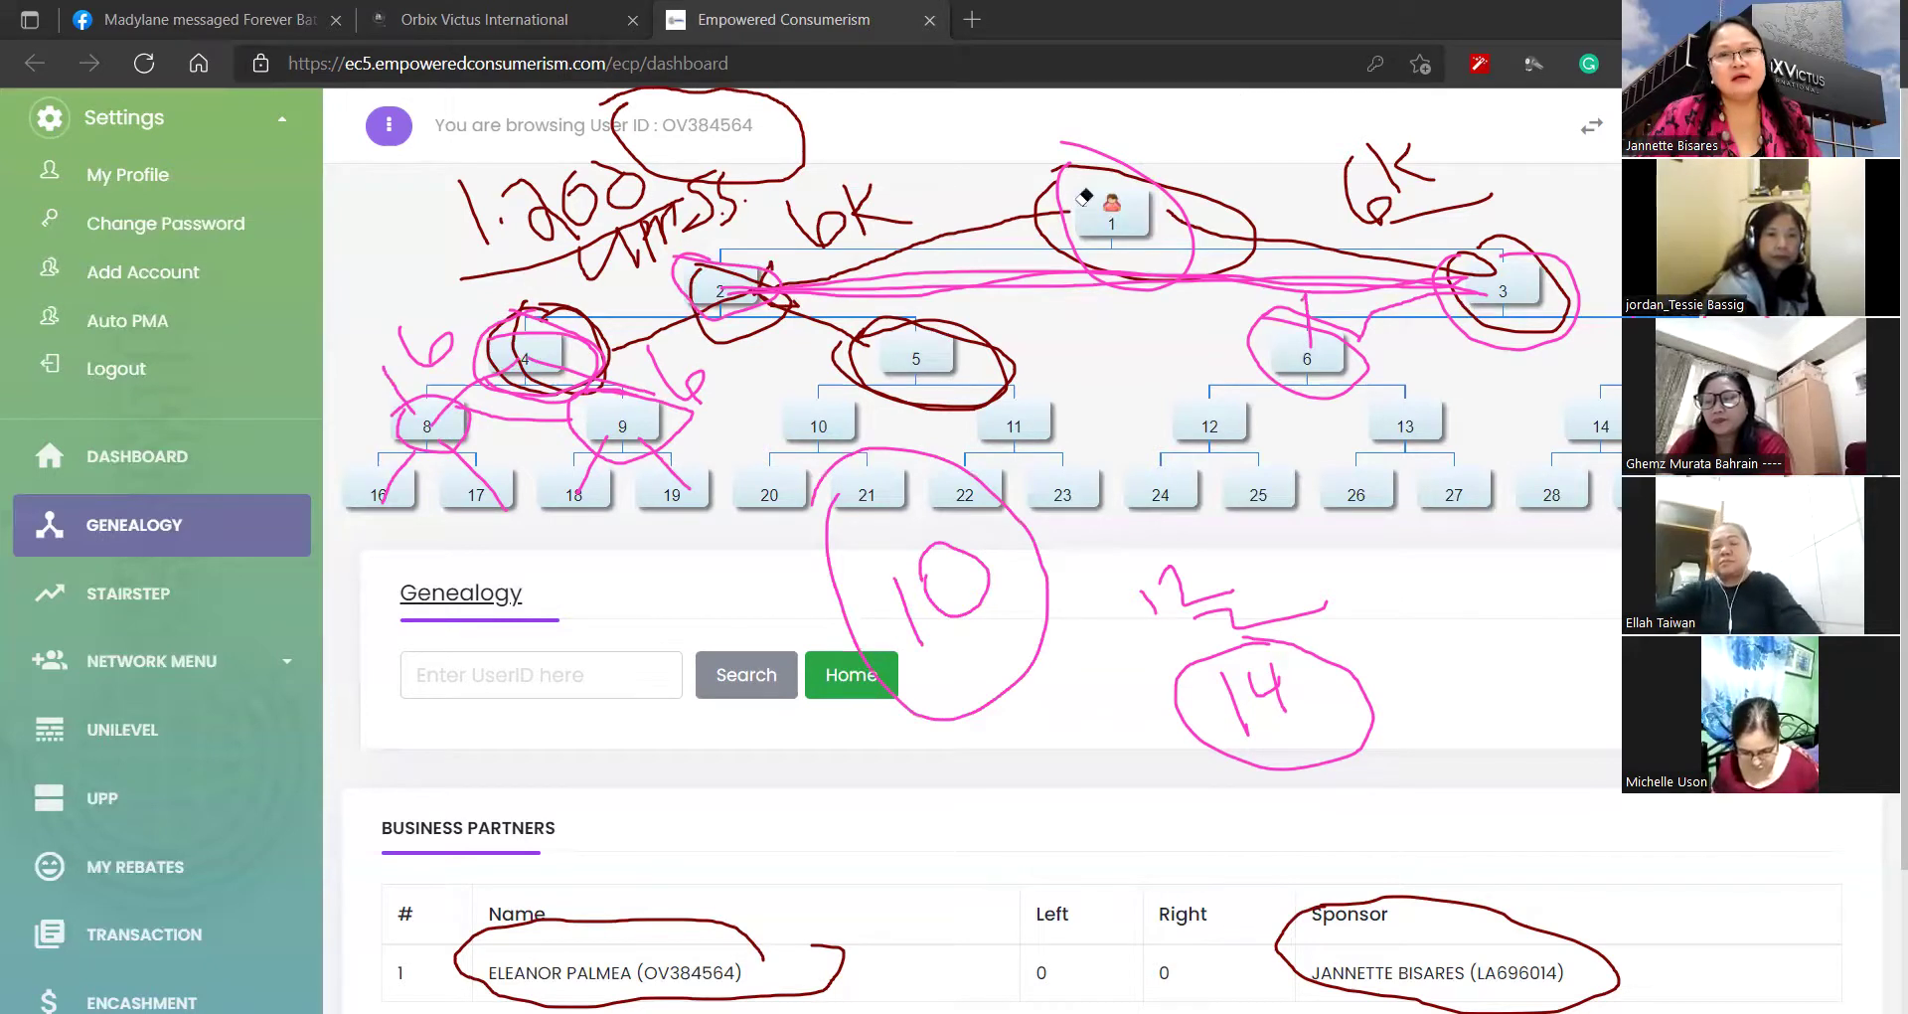
{"action": "left_click_drag", "start_coordinate": [700, 234], "coordinate": [746, 264]}
{"action": "mouse_move", "coordinate": [633, 221]}
{"action": "left_mouse_down"}
{"action": "mouse_move", "coordinate": [696, 219]}
{"action": "mouse_move", "coordinate": [457, 298]}
{"action": "mouse_move", "coordinate": [507, 505]}
{"action": "mouse_move", "coordinate": [755, 299]}
{"action": "mouse_move", "coordinate": [904, 324]}
{"action": "mouse_move", "coordinate": [761, 320]}
{"action": "mouse_move", "coordinate": [1342, 199]}
{"action": "mouse_move", "coordinate": [1401, 166]}
{"action": "mouse_move", "coordinate": [1490, 209]}
{"action": "mouse_move", "coordinate": [1567, 367]}
{"action": "mouse_move", "coordinate": [1034, 577]}
{"action": "mouse_move", "coordinate": [1424, 648]}
{"action": "mouse_move", "coordinate": [1242, 651]}
{"action": "mouse_move", "coordinate": [1351, 681]}
{"action": "left_mouse_up"}
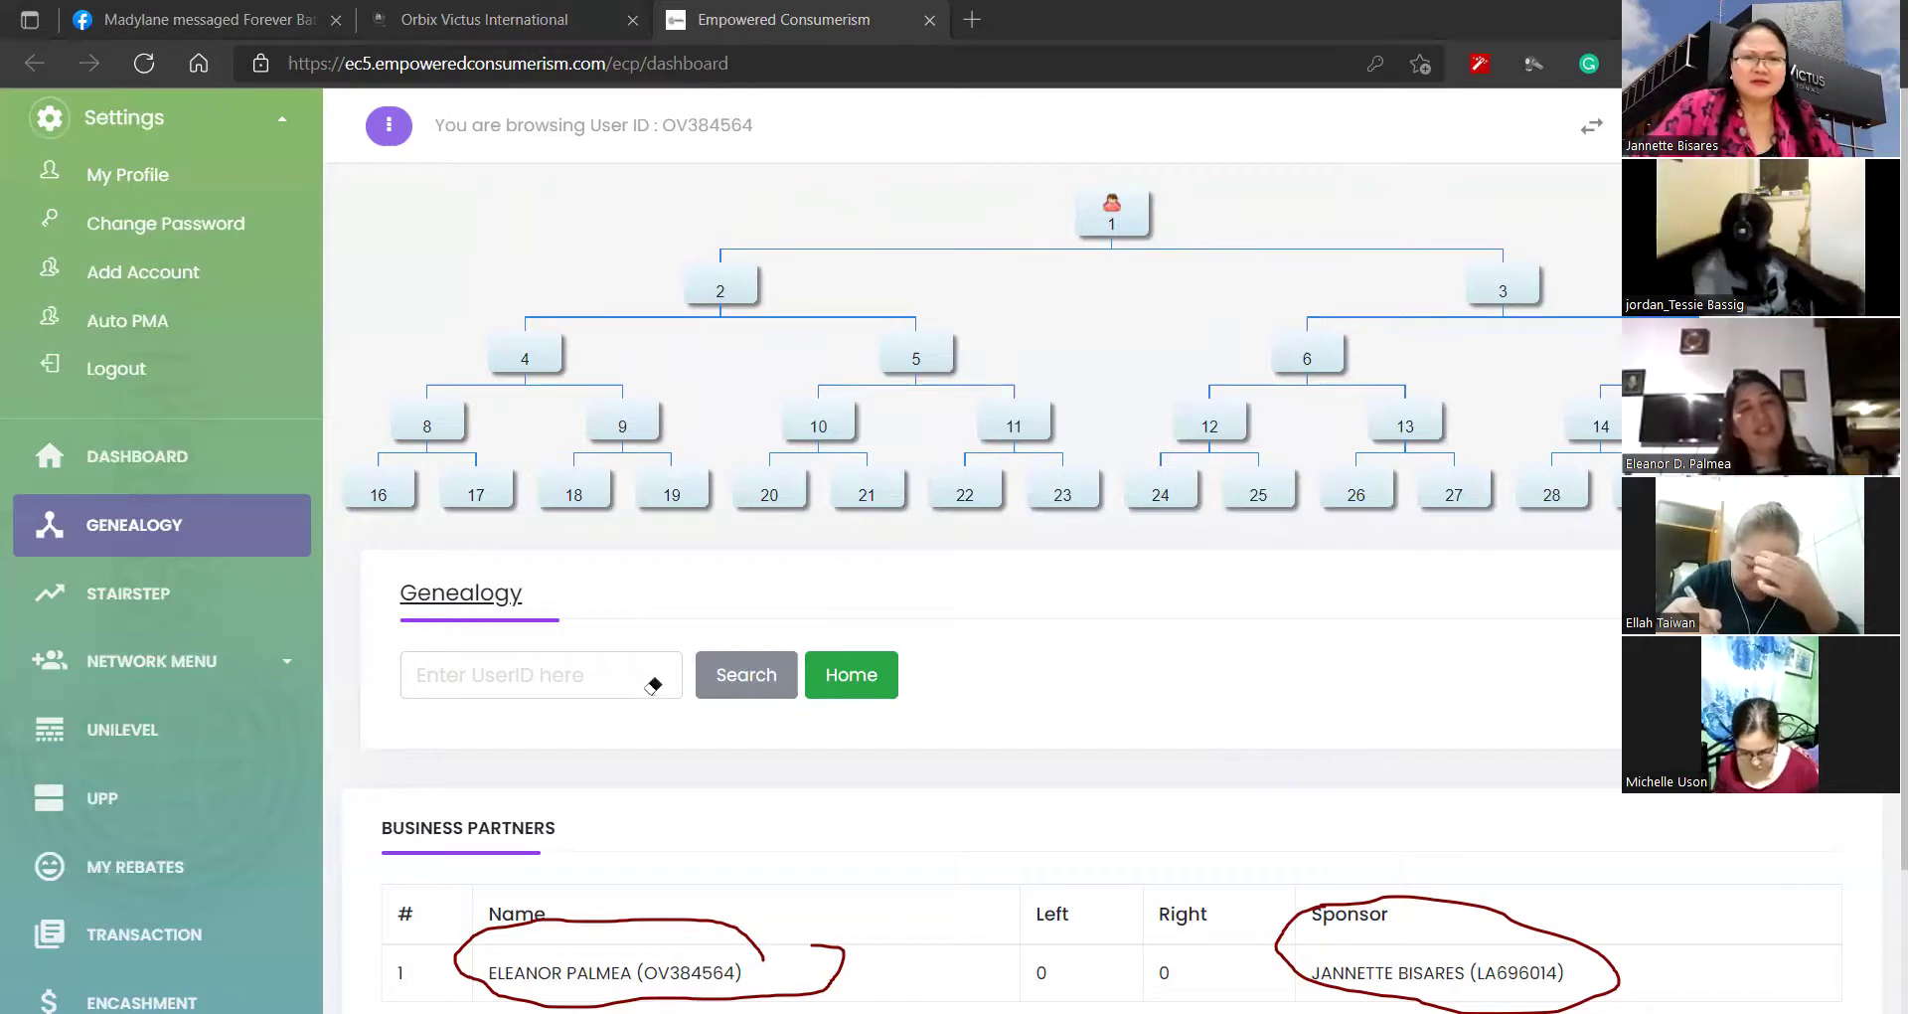
Erase the red ellipses around the Name and Sponsor entries in the Business Partners table.
{"action": "left_click", "coordinate": [1493, 928]}
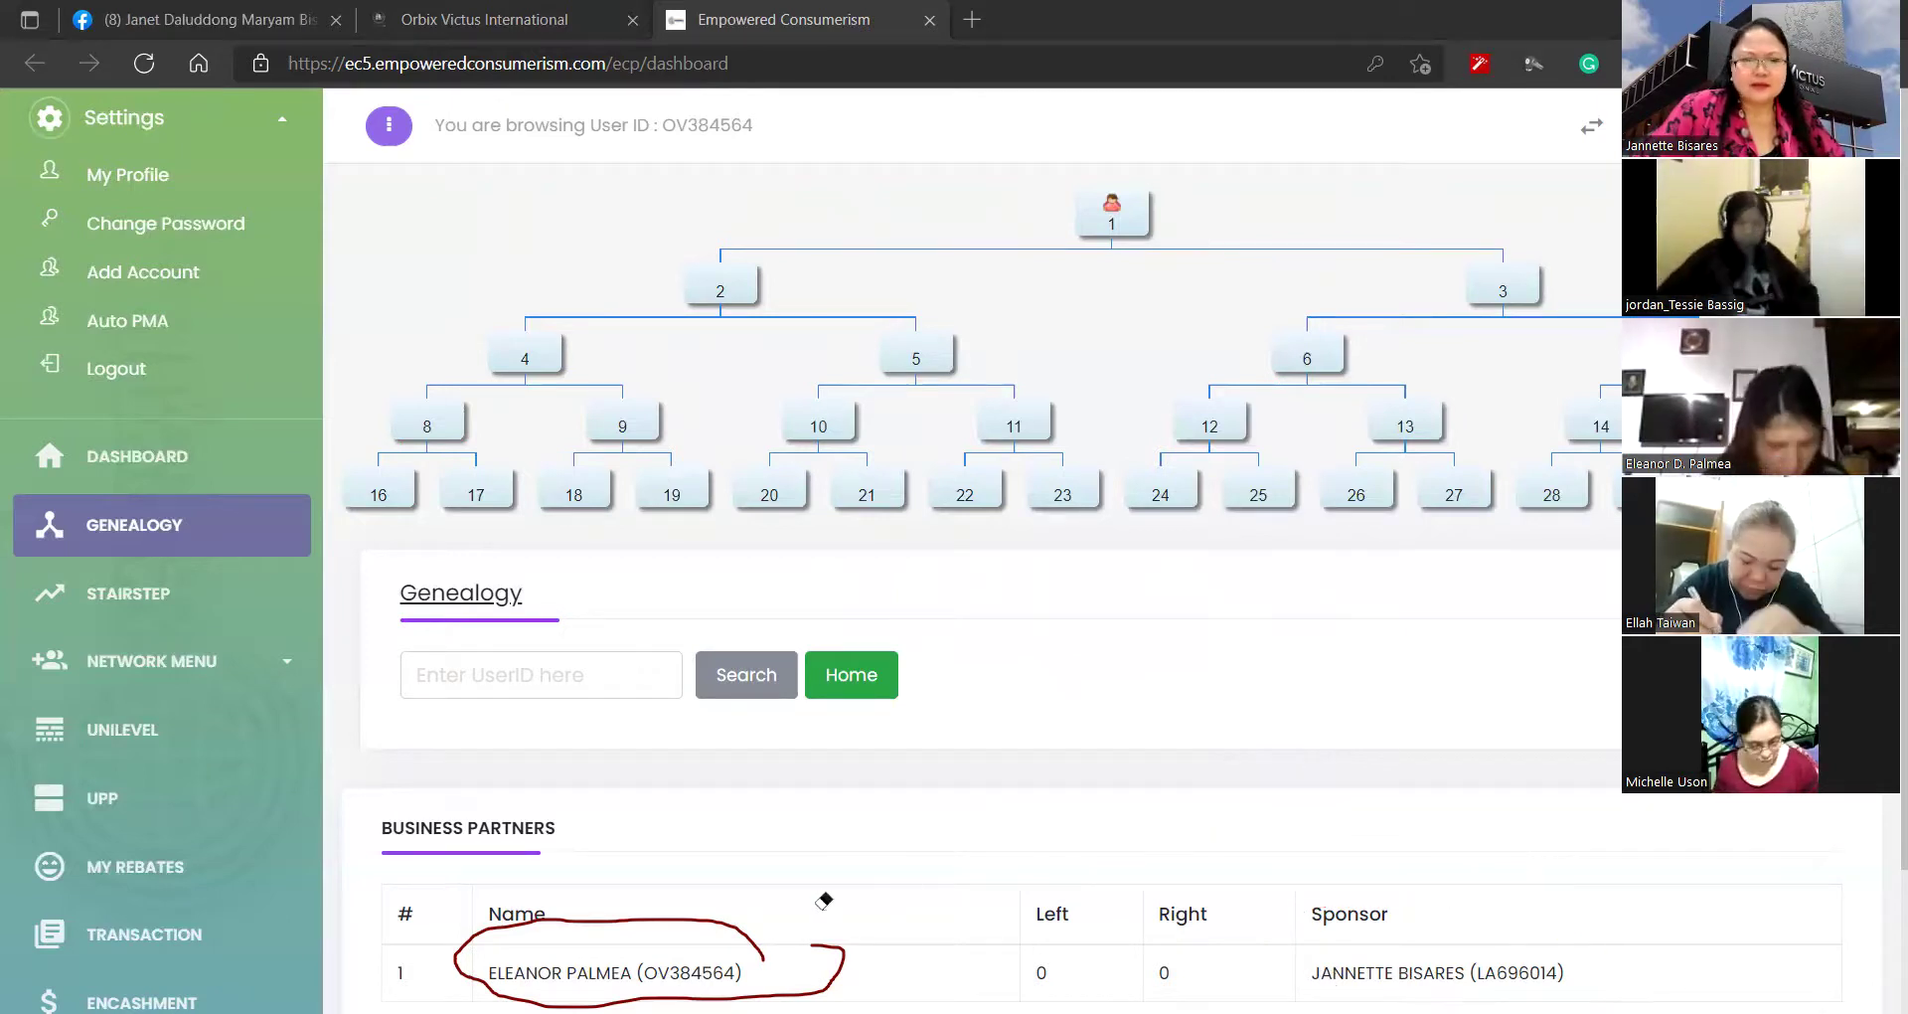
{"action": "left_click", "coordinate": [825, 902]}
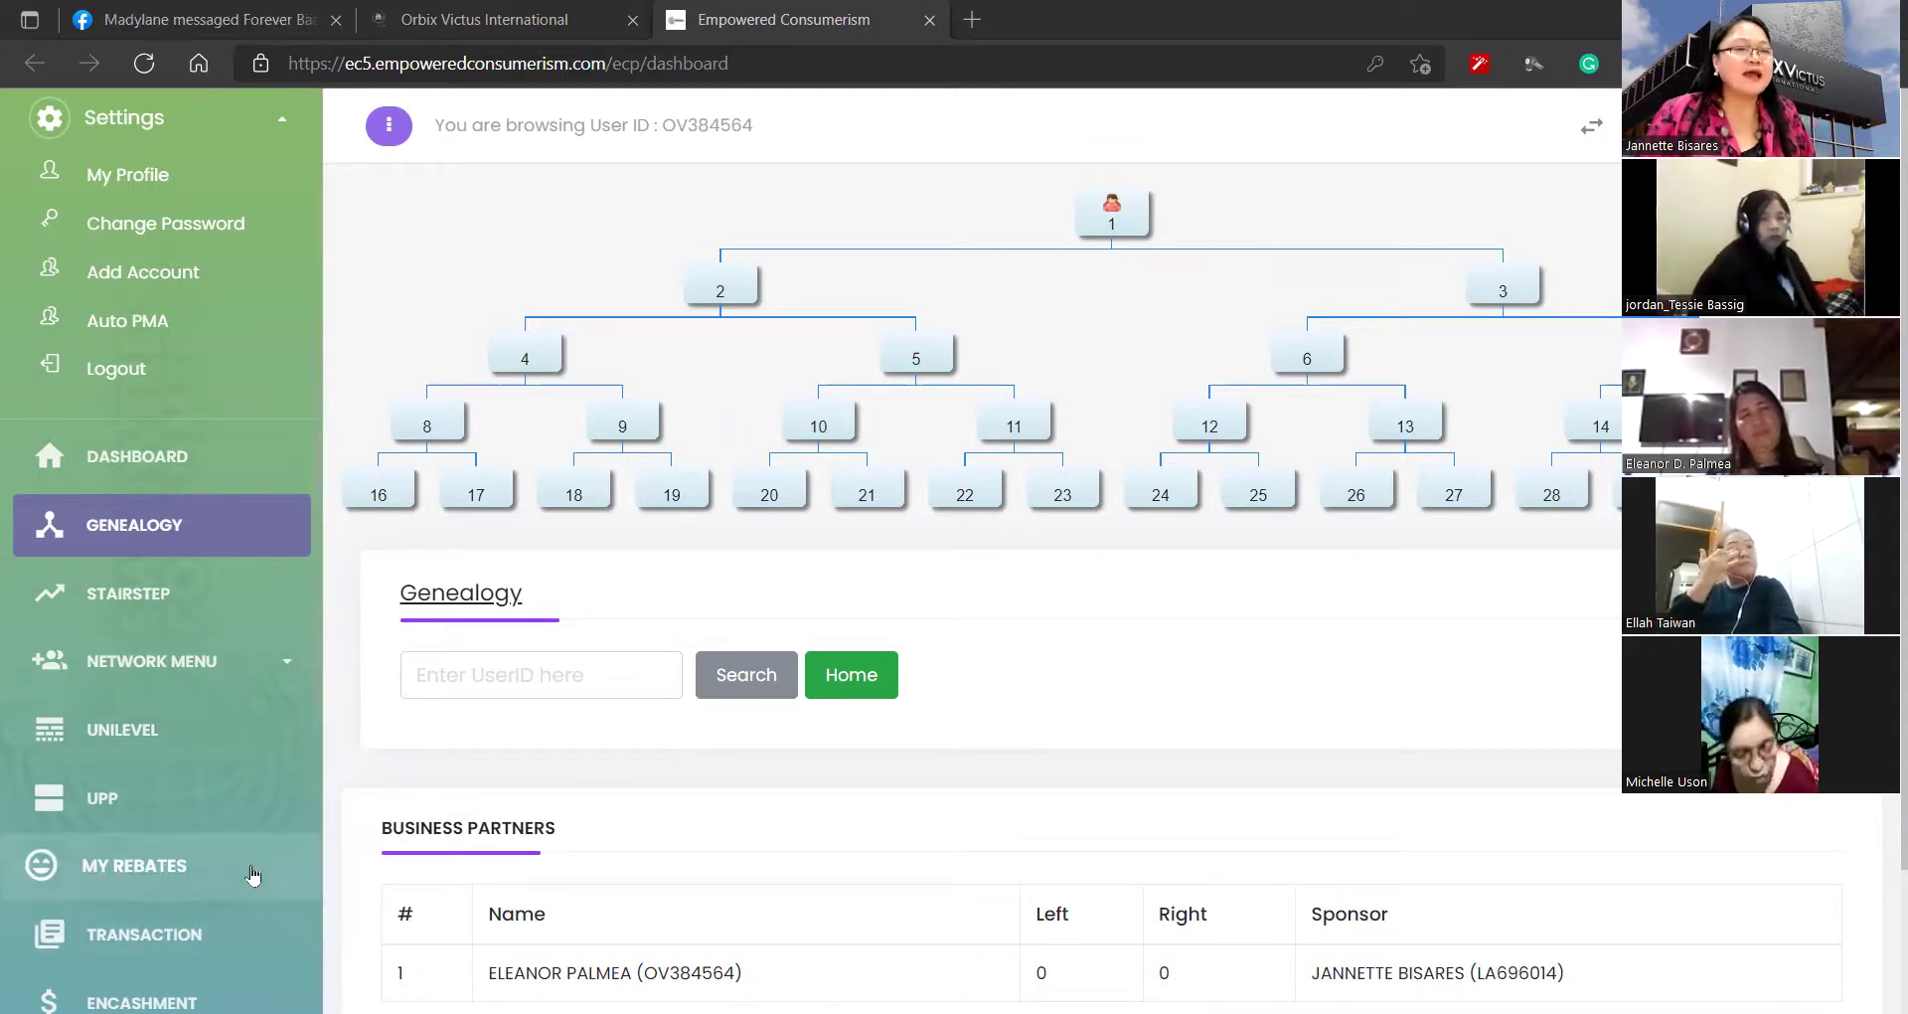
{"action": "scroll", "coordinate": [251, 875], "scroll_direction": "down", "scroll_amount": 2}
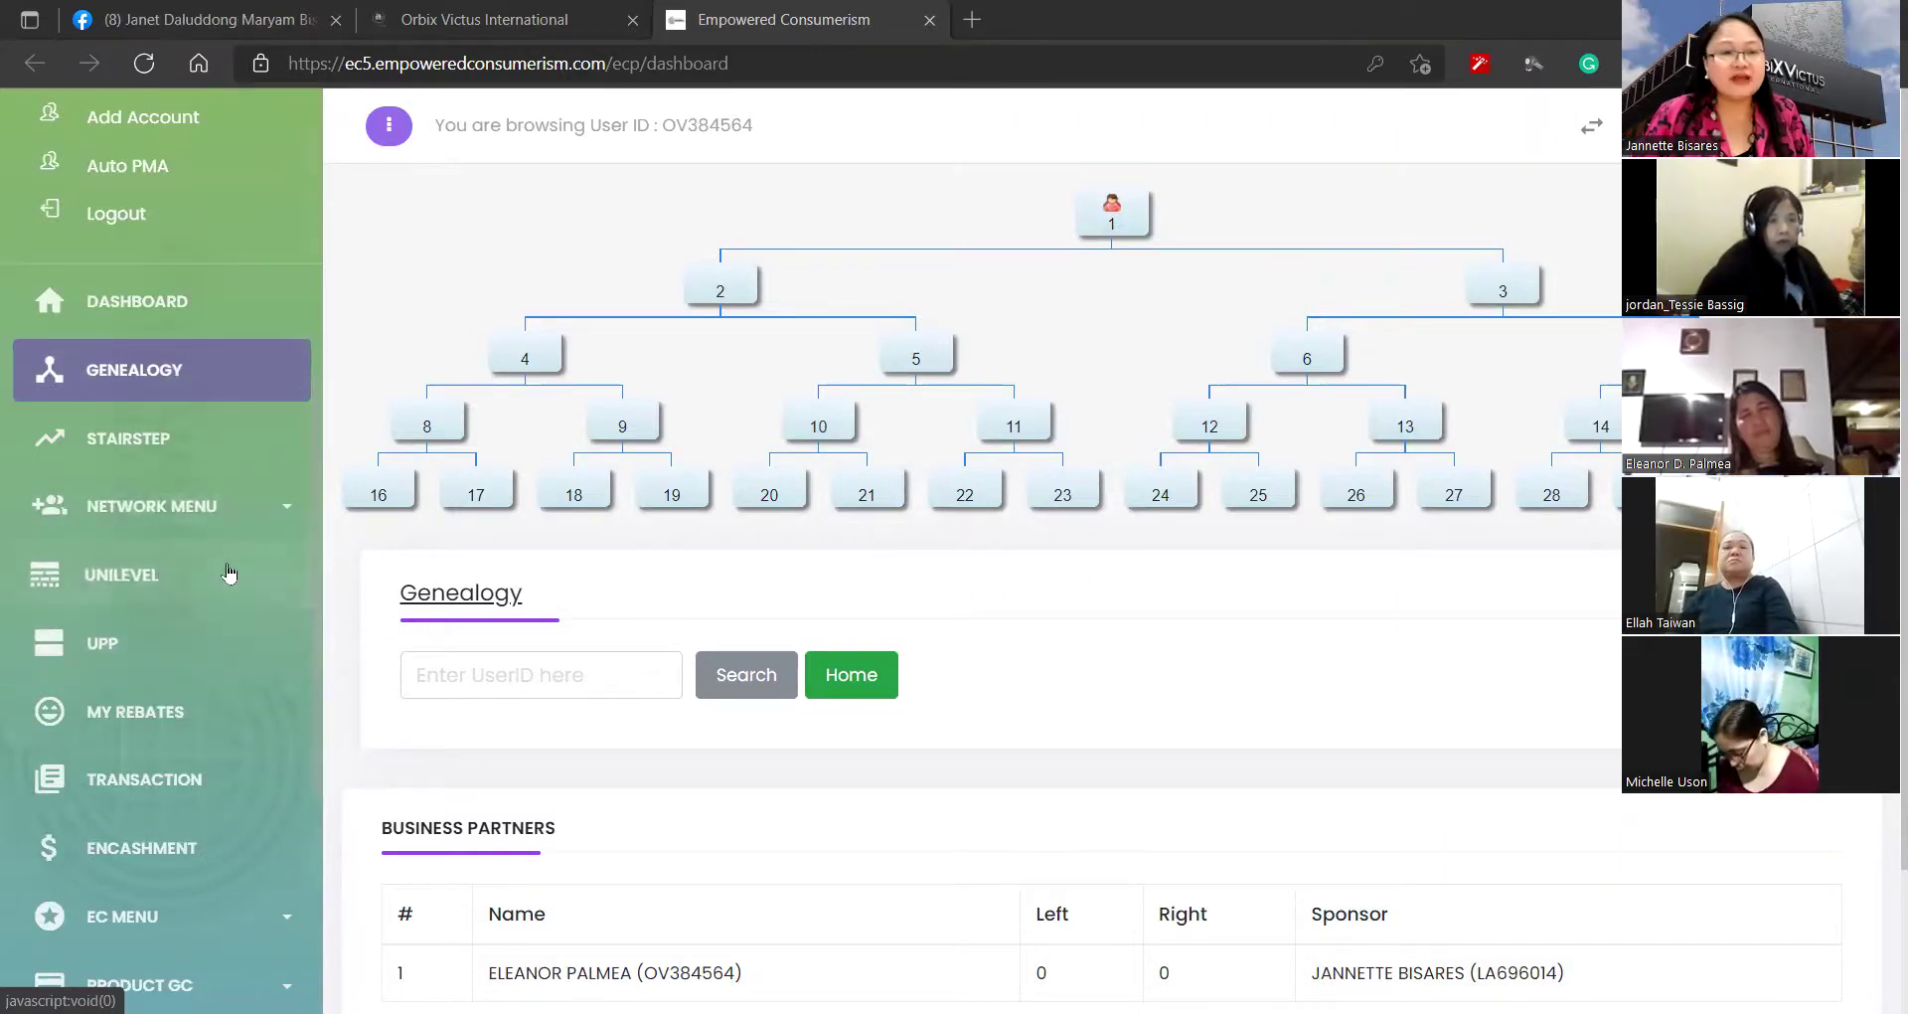
{"action": "scroll", "coordinate": [149, 596], "scroll_direction": "down", "scroll_amount": 2}
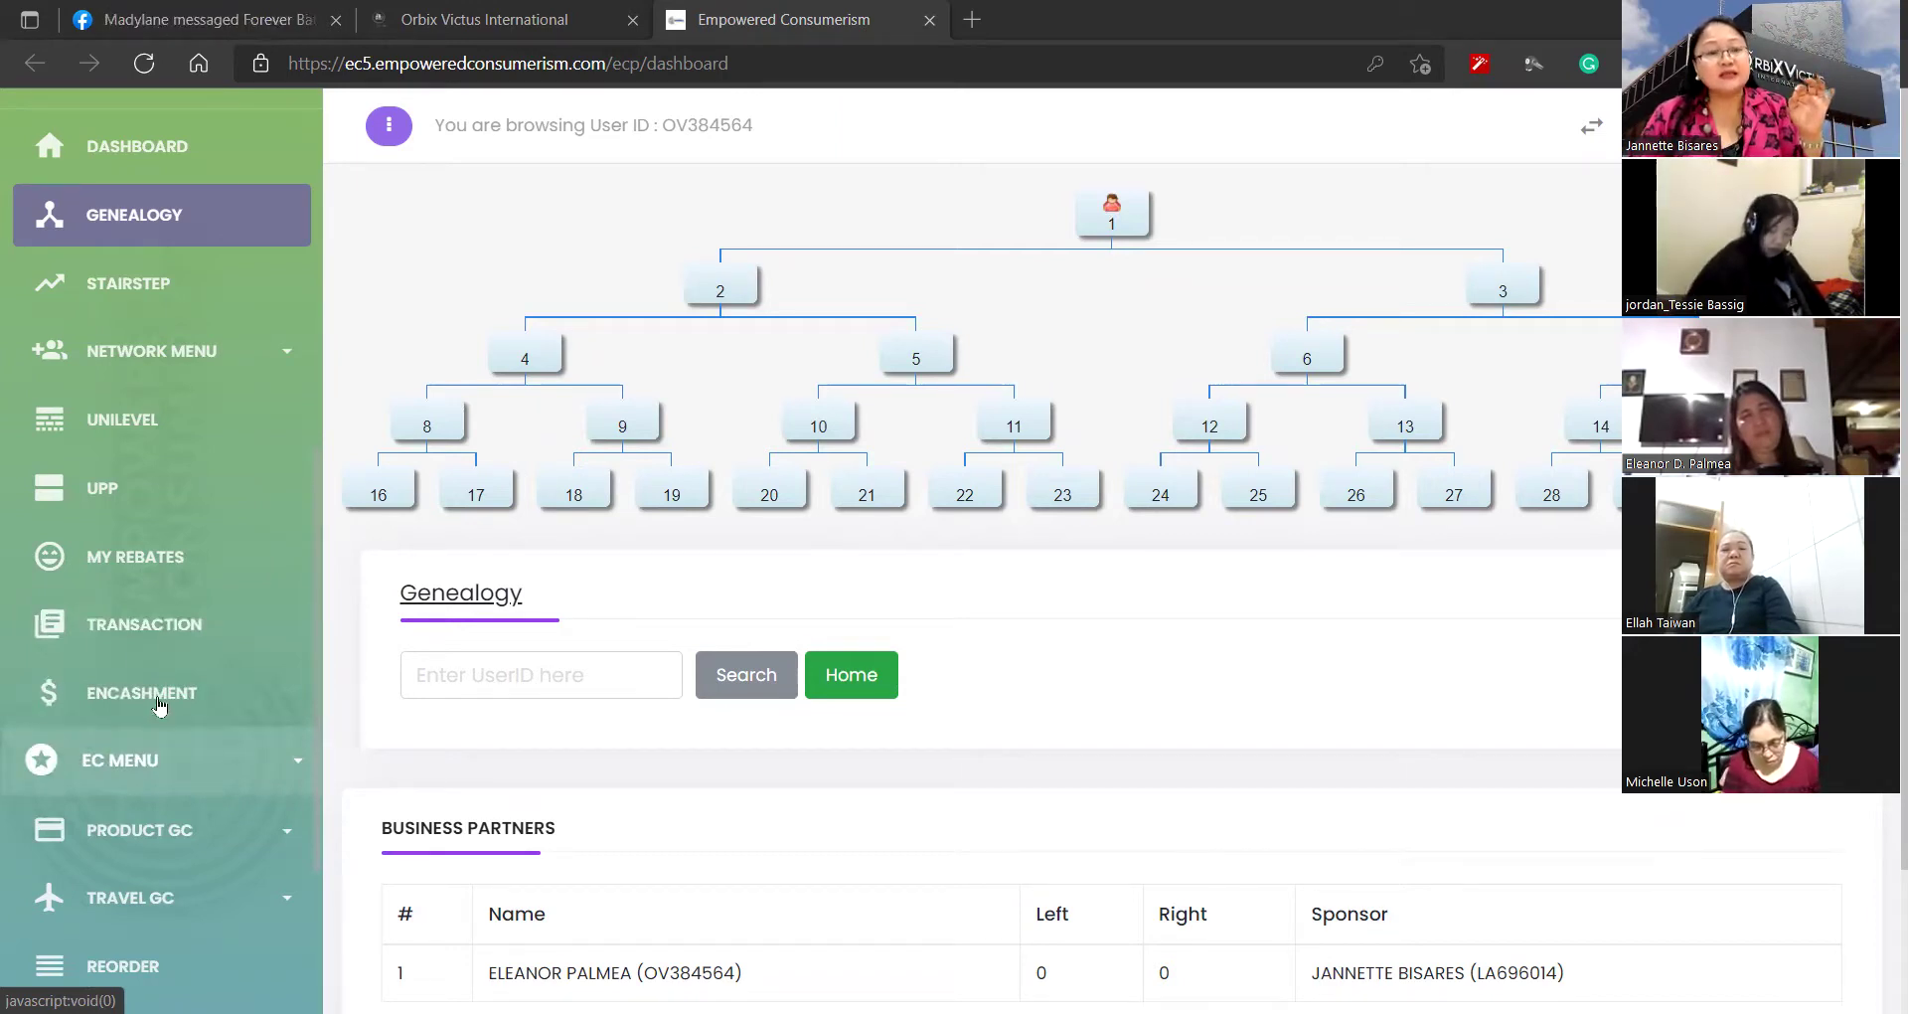
Open the Transactions page, showing a 0.00 available balance, and scroll the sidebar down.
{"action": "left_click", "coordinate": [145, 627]}
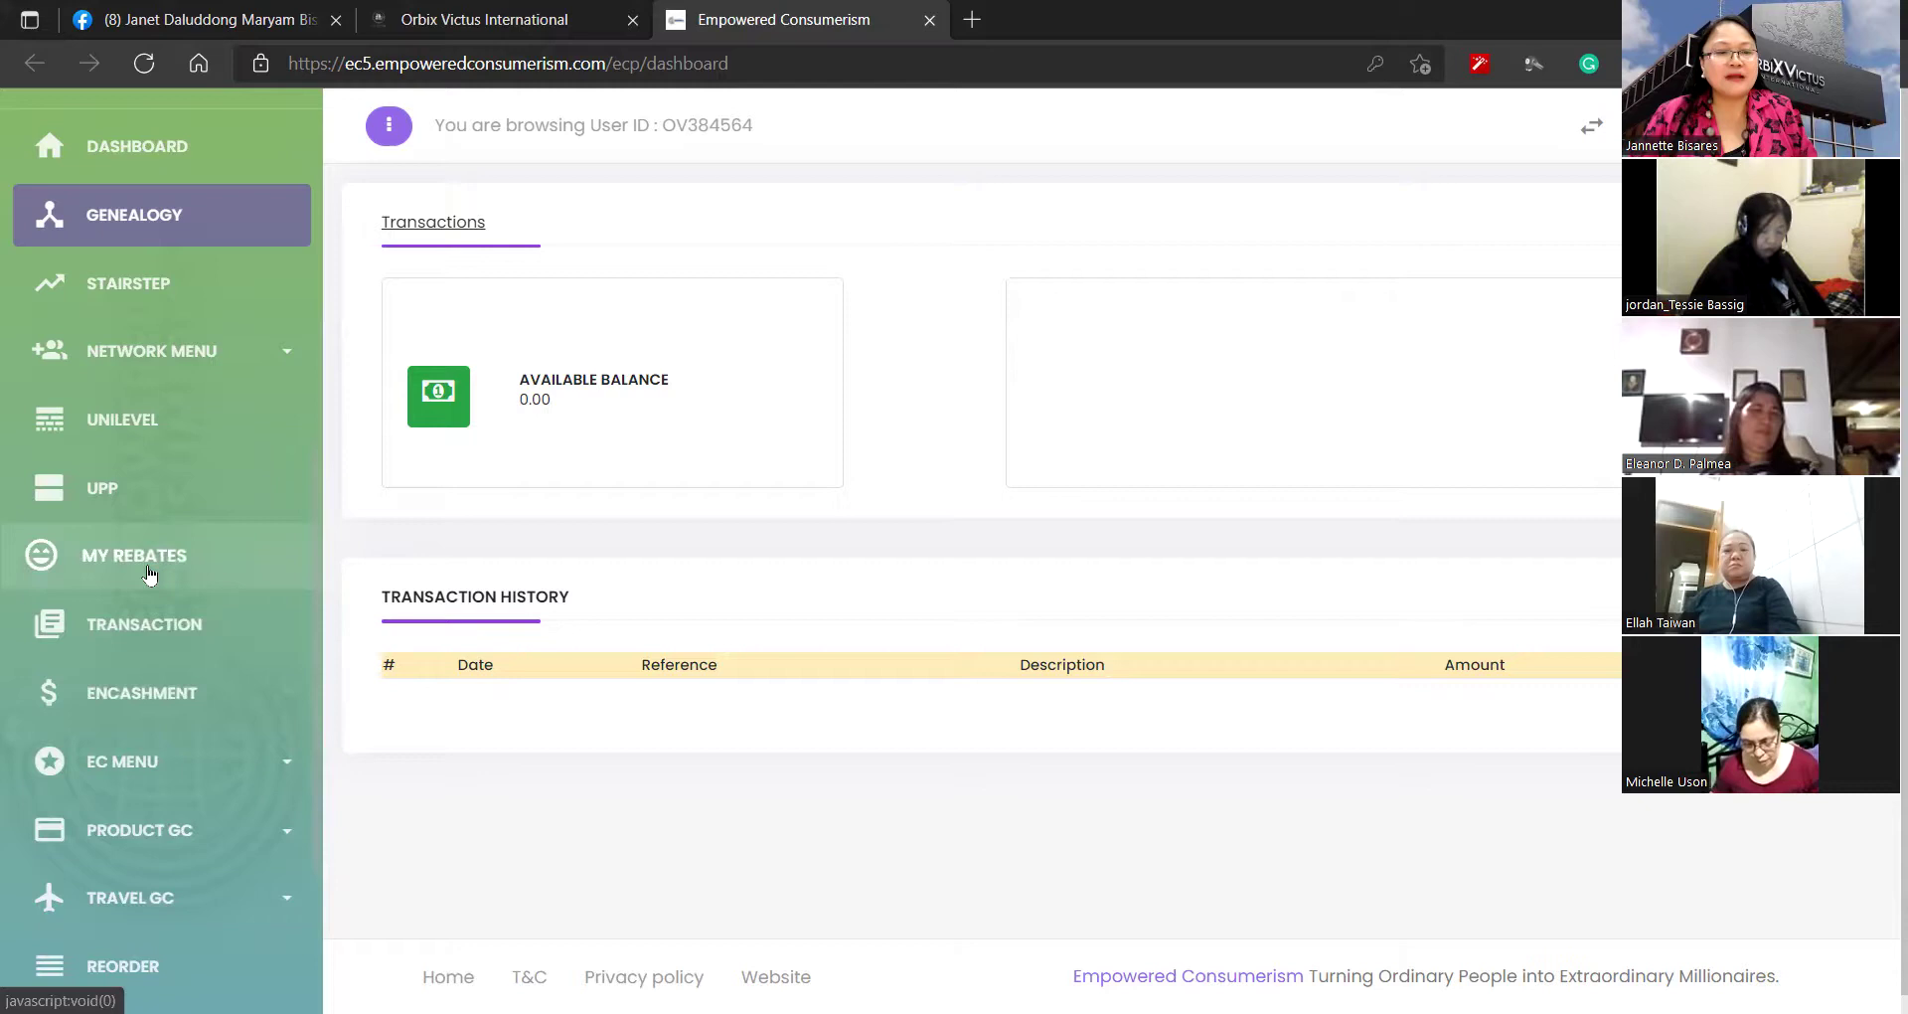
{"action": "scroll", "coordinate": [149, 574], "scroll_direction": "down", "scroll_amount": 3}
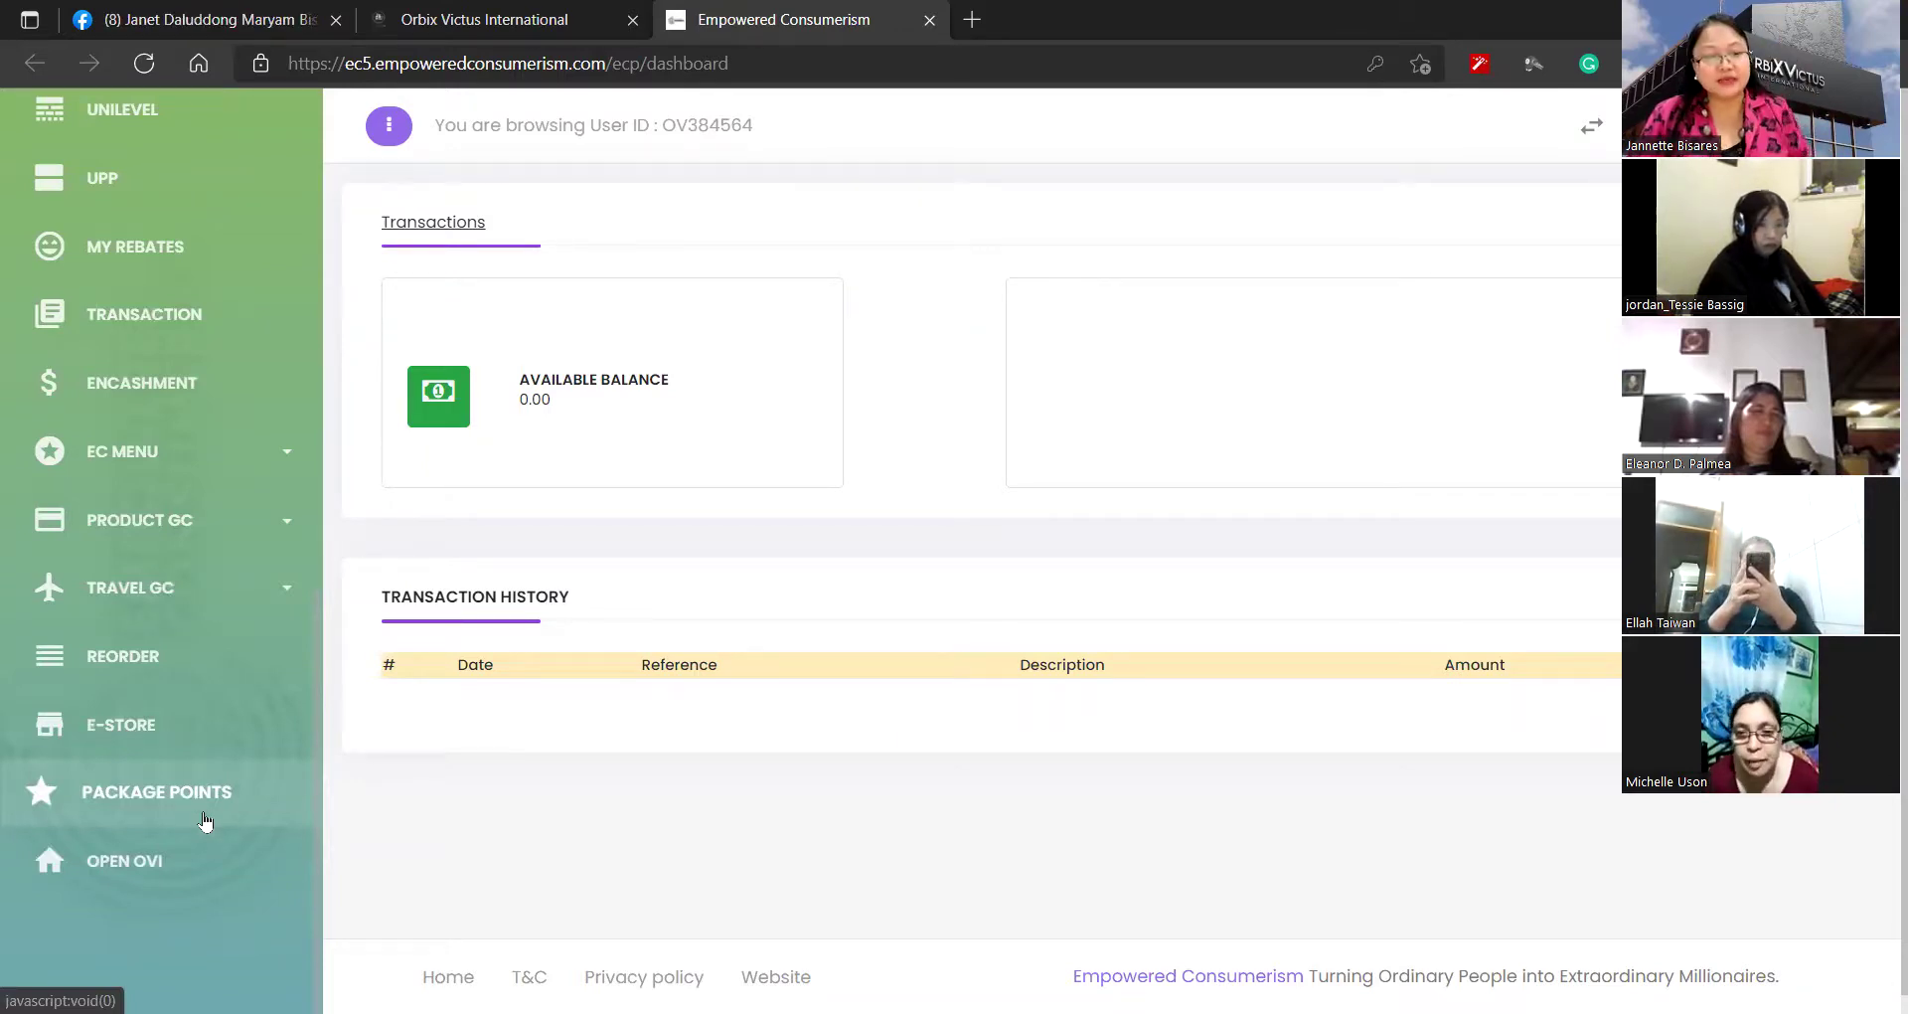
Sign into Orbix Victus International with the saved credentials and check the 3,000,000.00 maximum coverage.
{"action": "left_click", "coordinate": [129, 861]}
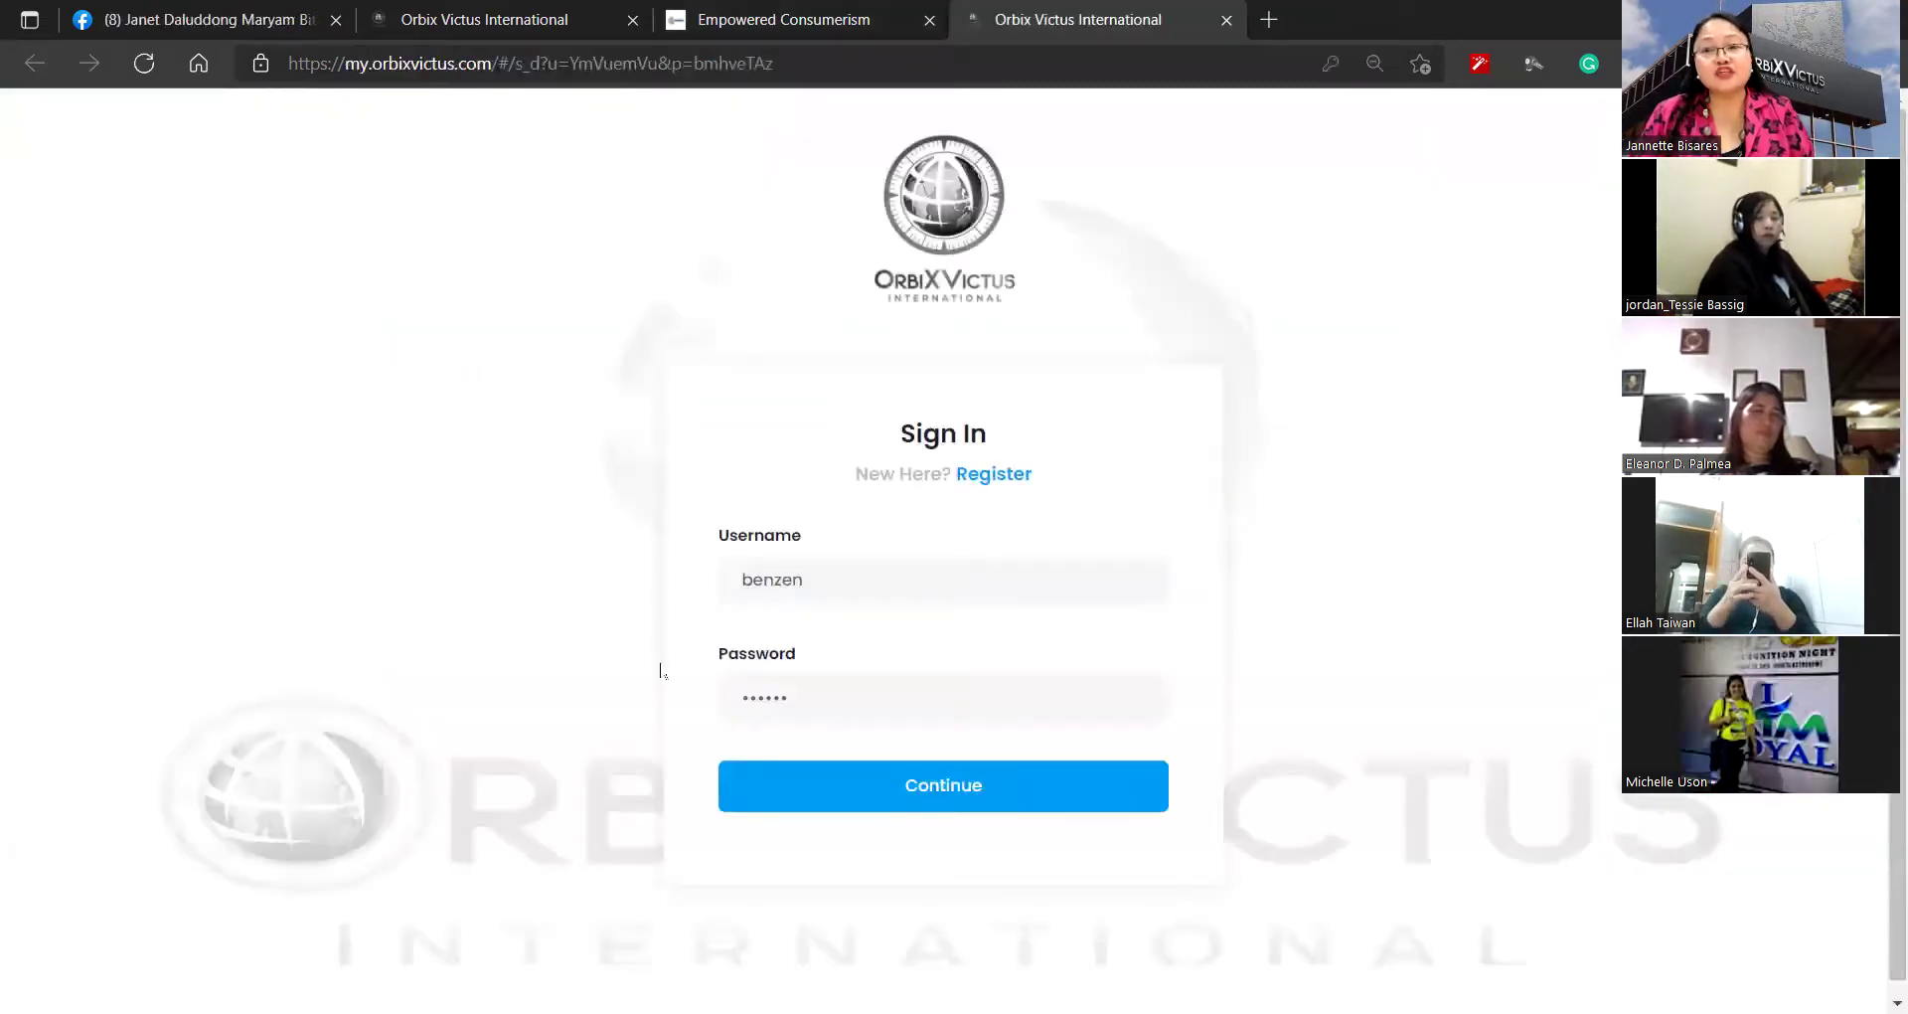
{"action": "left_click", "coordinate": [951, 798]}
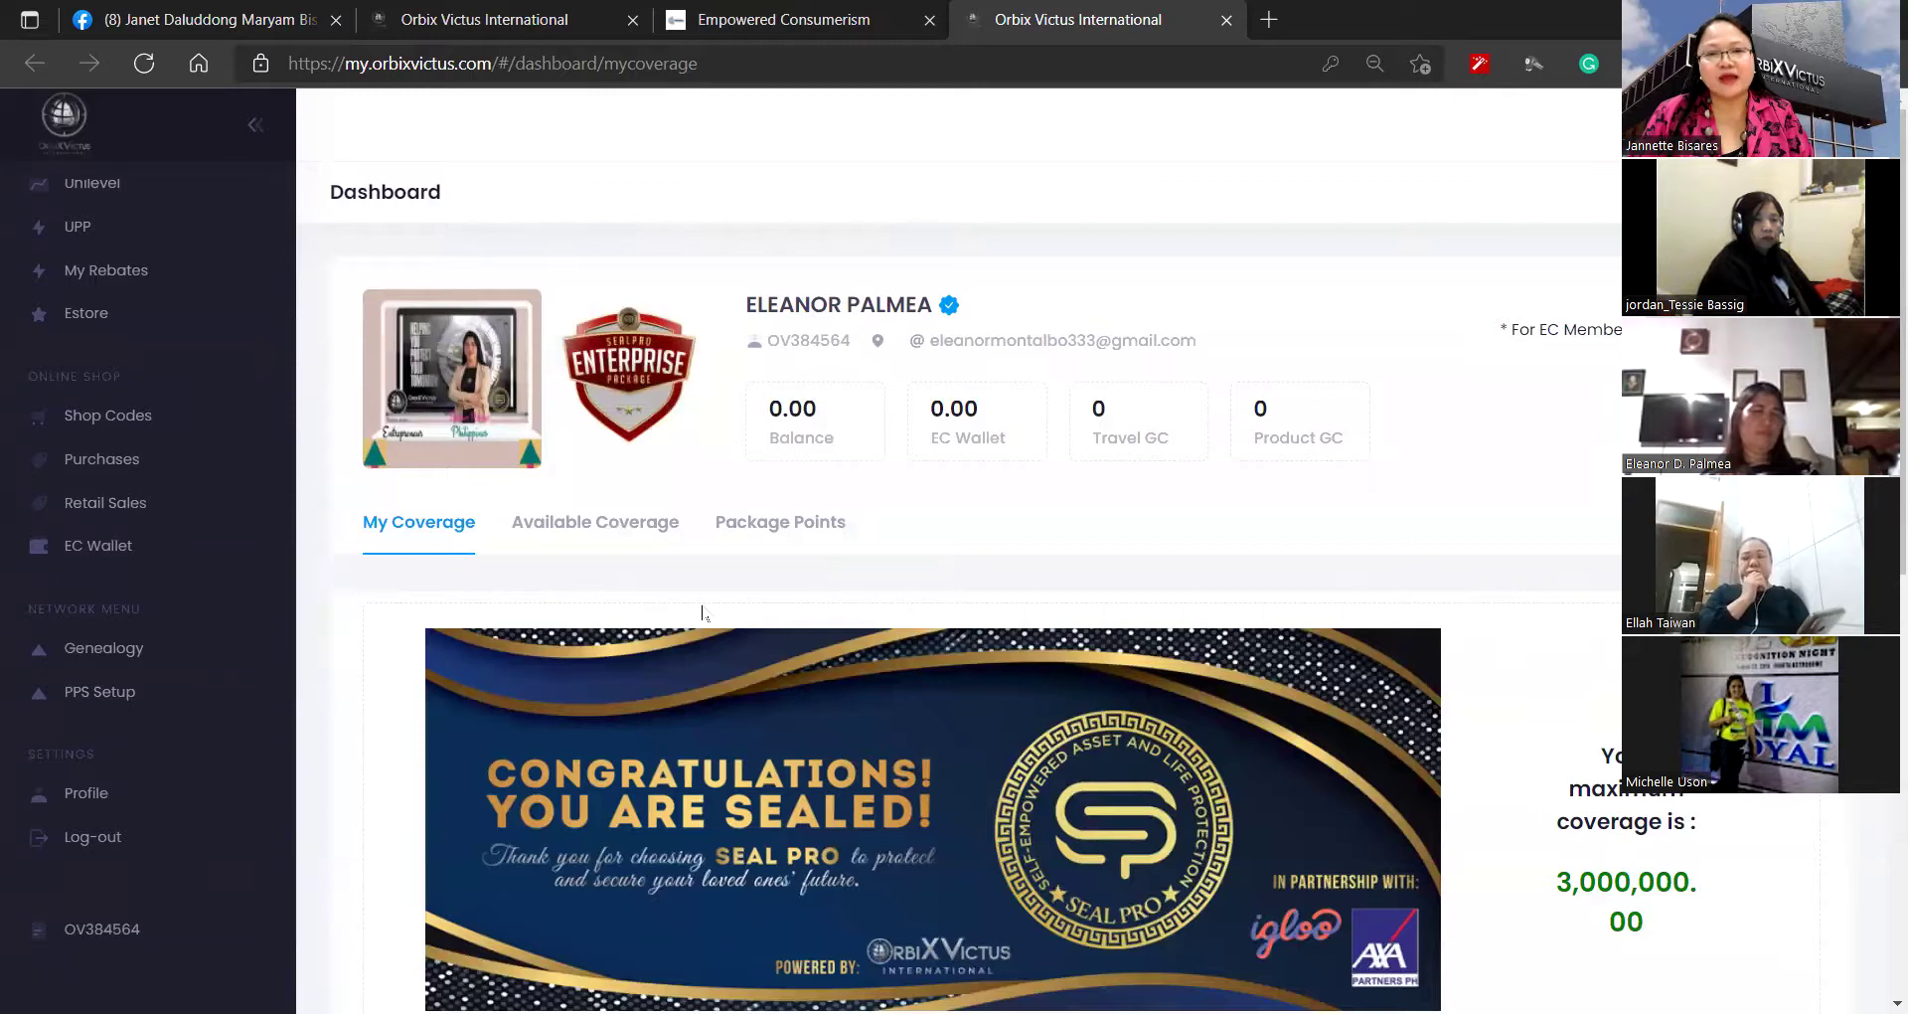
{"action": "scroll", "coordinate": [701, 612], "scroll_direction": "down", "scroll_amount": 5}
{"action": "scroll", "coordinate": [703, 612], "scroll_direction": "down", "scroll_amount": 3}
{"action": "scroll", "coordinate": [725, 597], "scroll_direction": "up", "scroll_amount": 8}
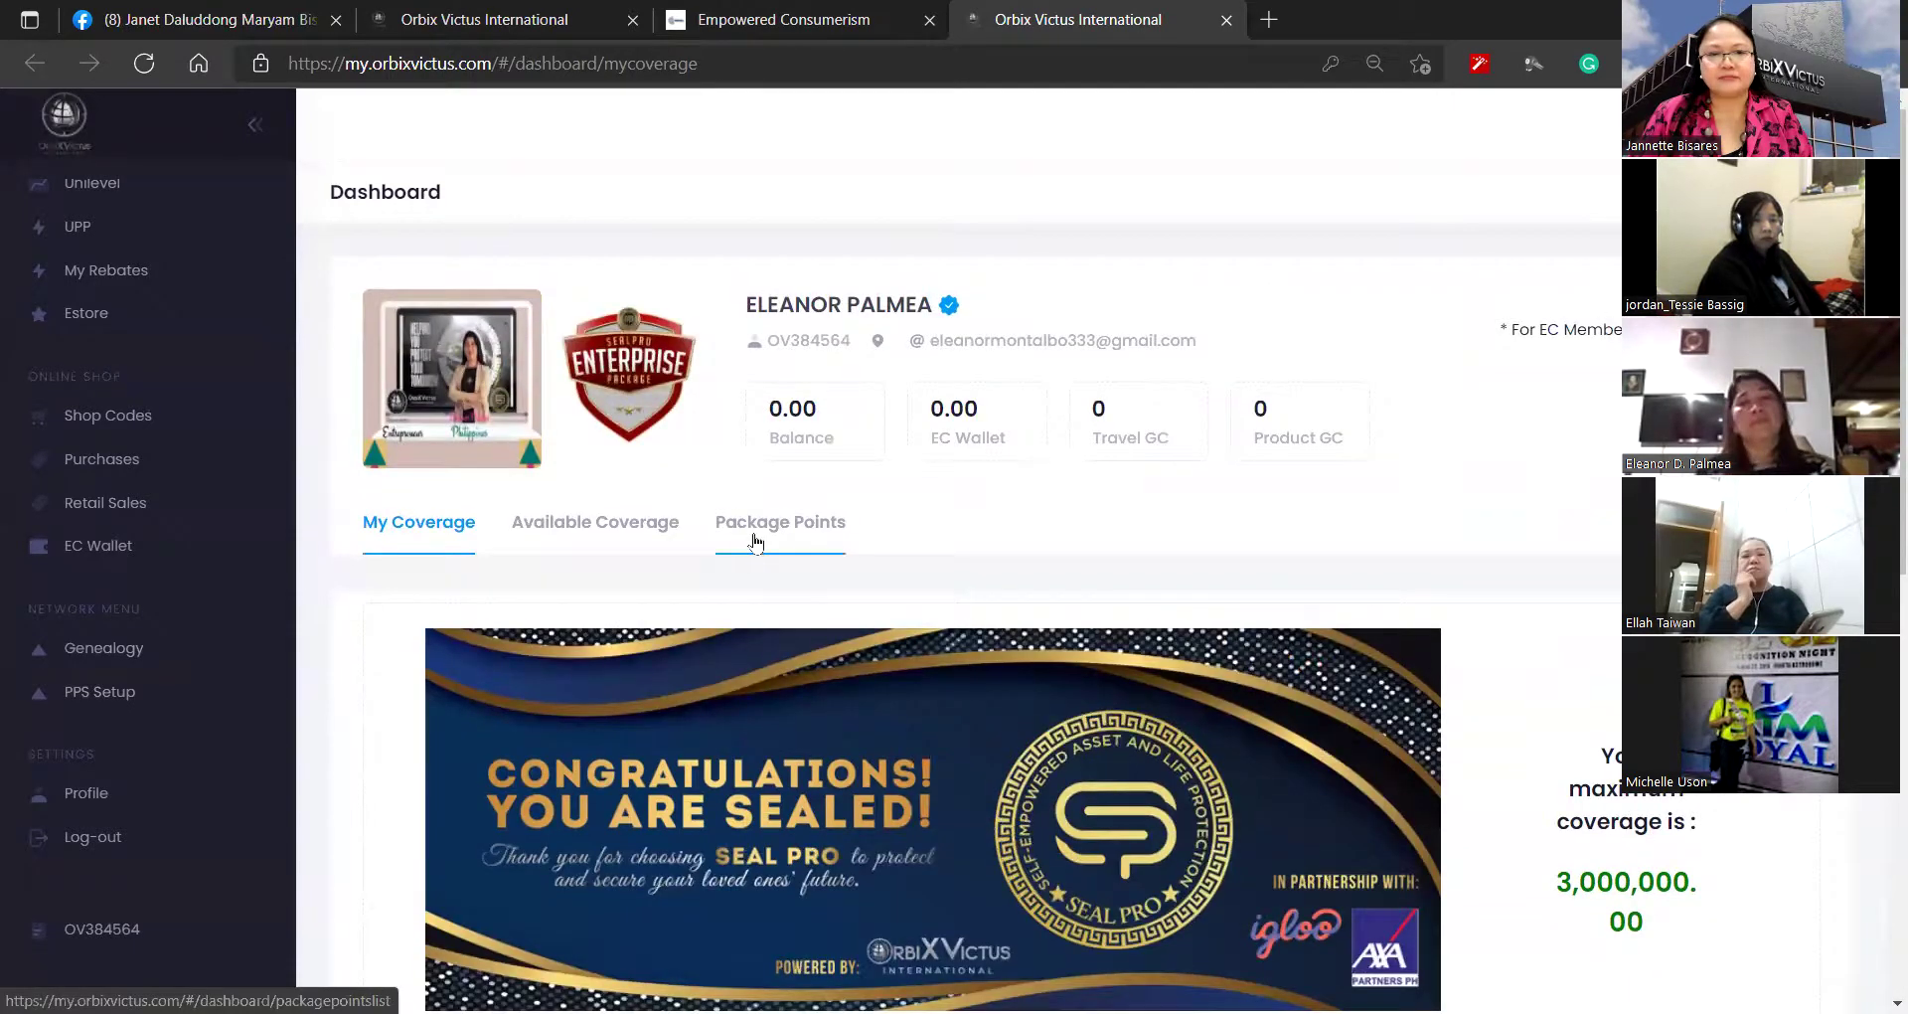
Review the Package Points list and the Active Coverages, then log out of Orbix Victus.
{"action": "left_click", "coordinate": [753, 533]}
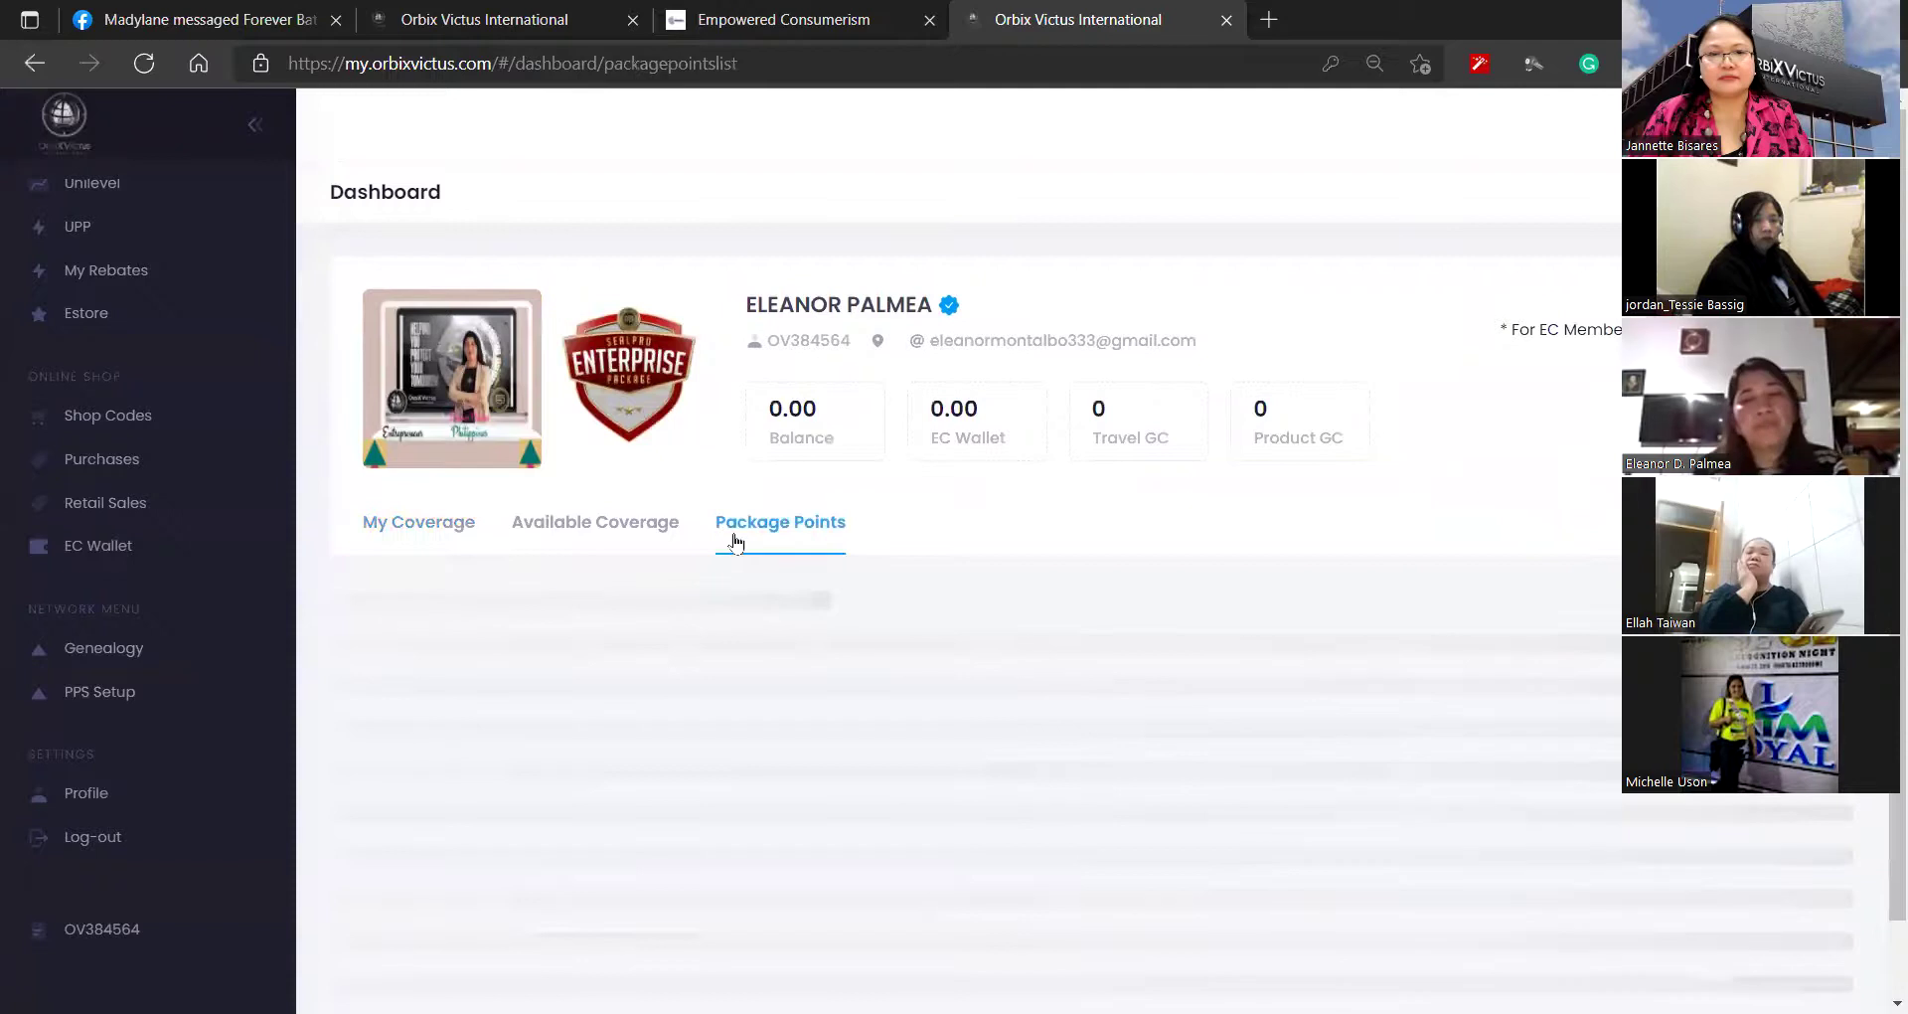
{"action": "left_click", "coordinate": [445, 529]}
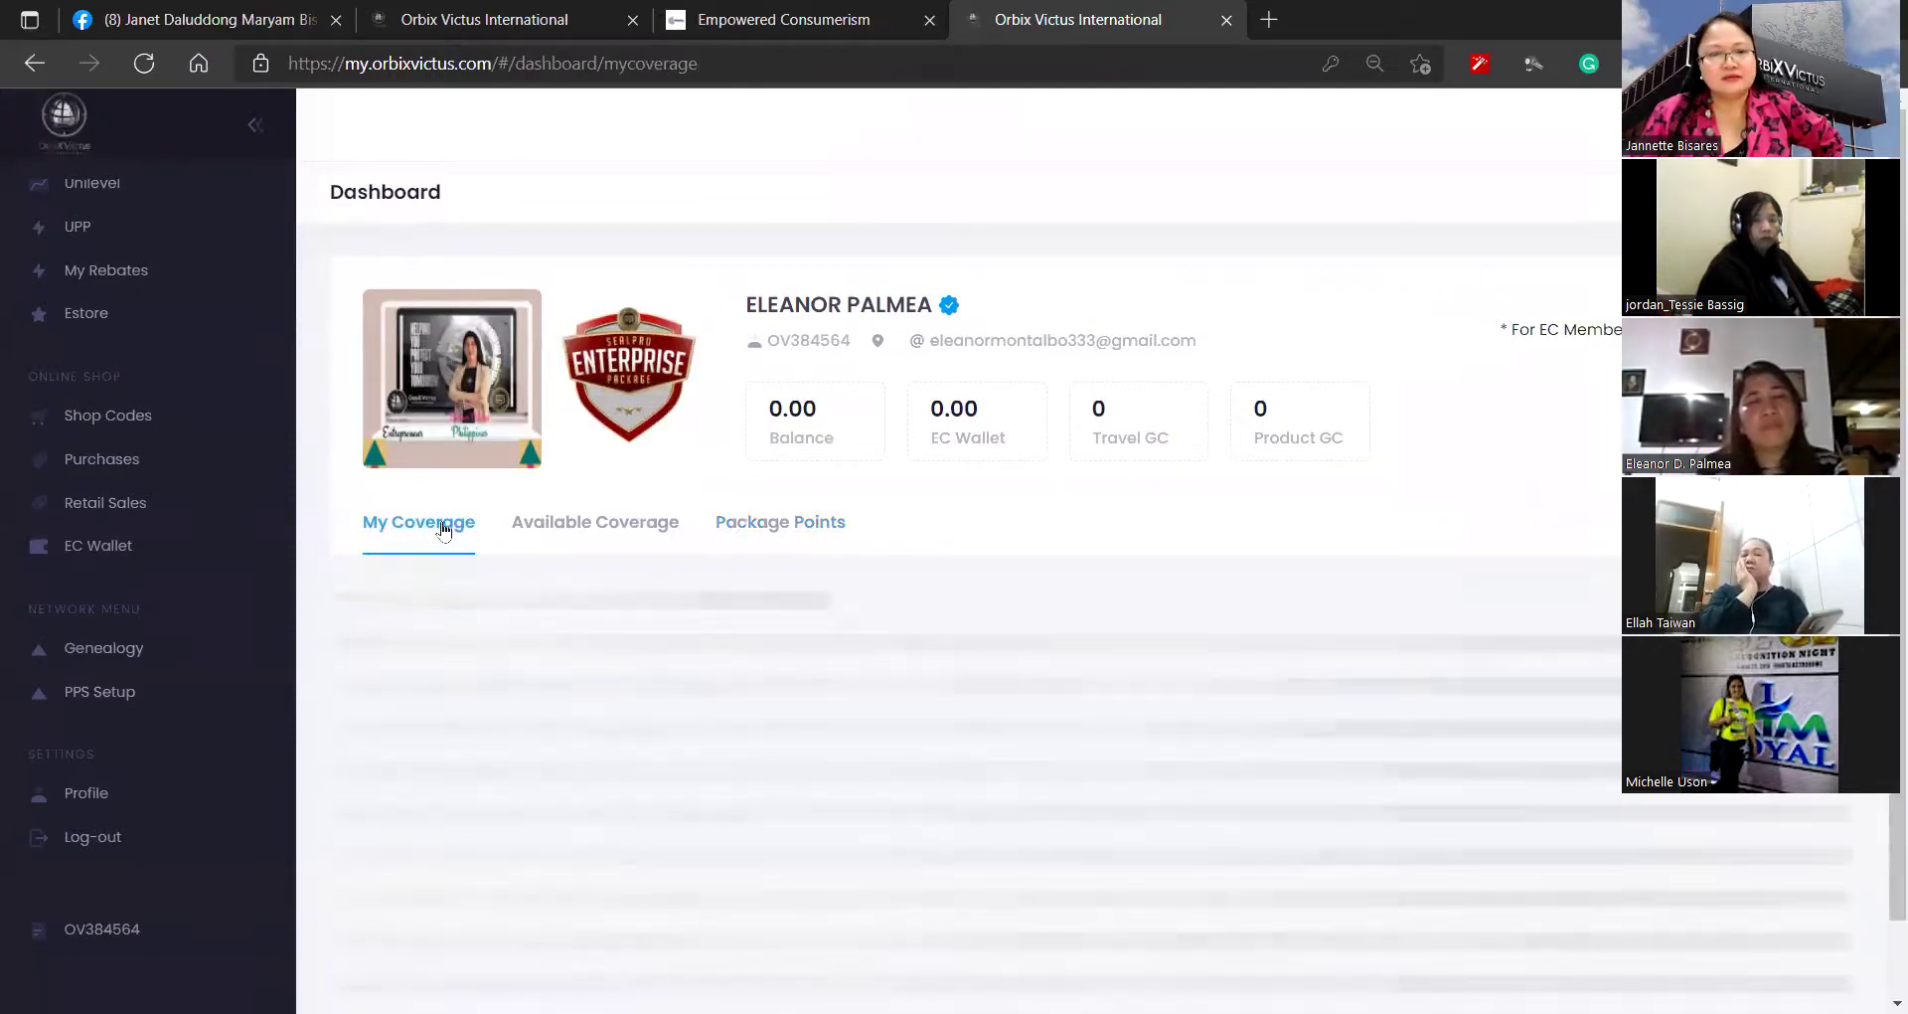
{"action": "scroll", "coordinate": [773, 544], "scroll_direction": "down", "scroll_amount": 6}
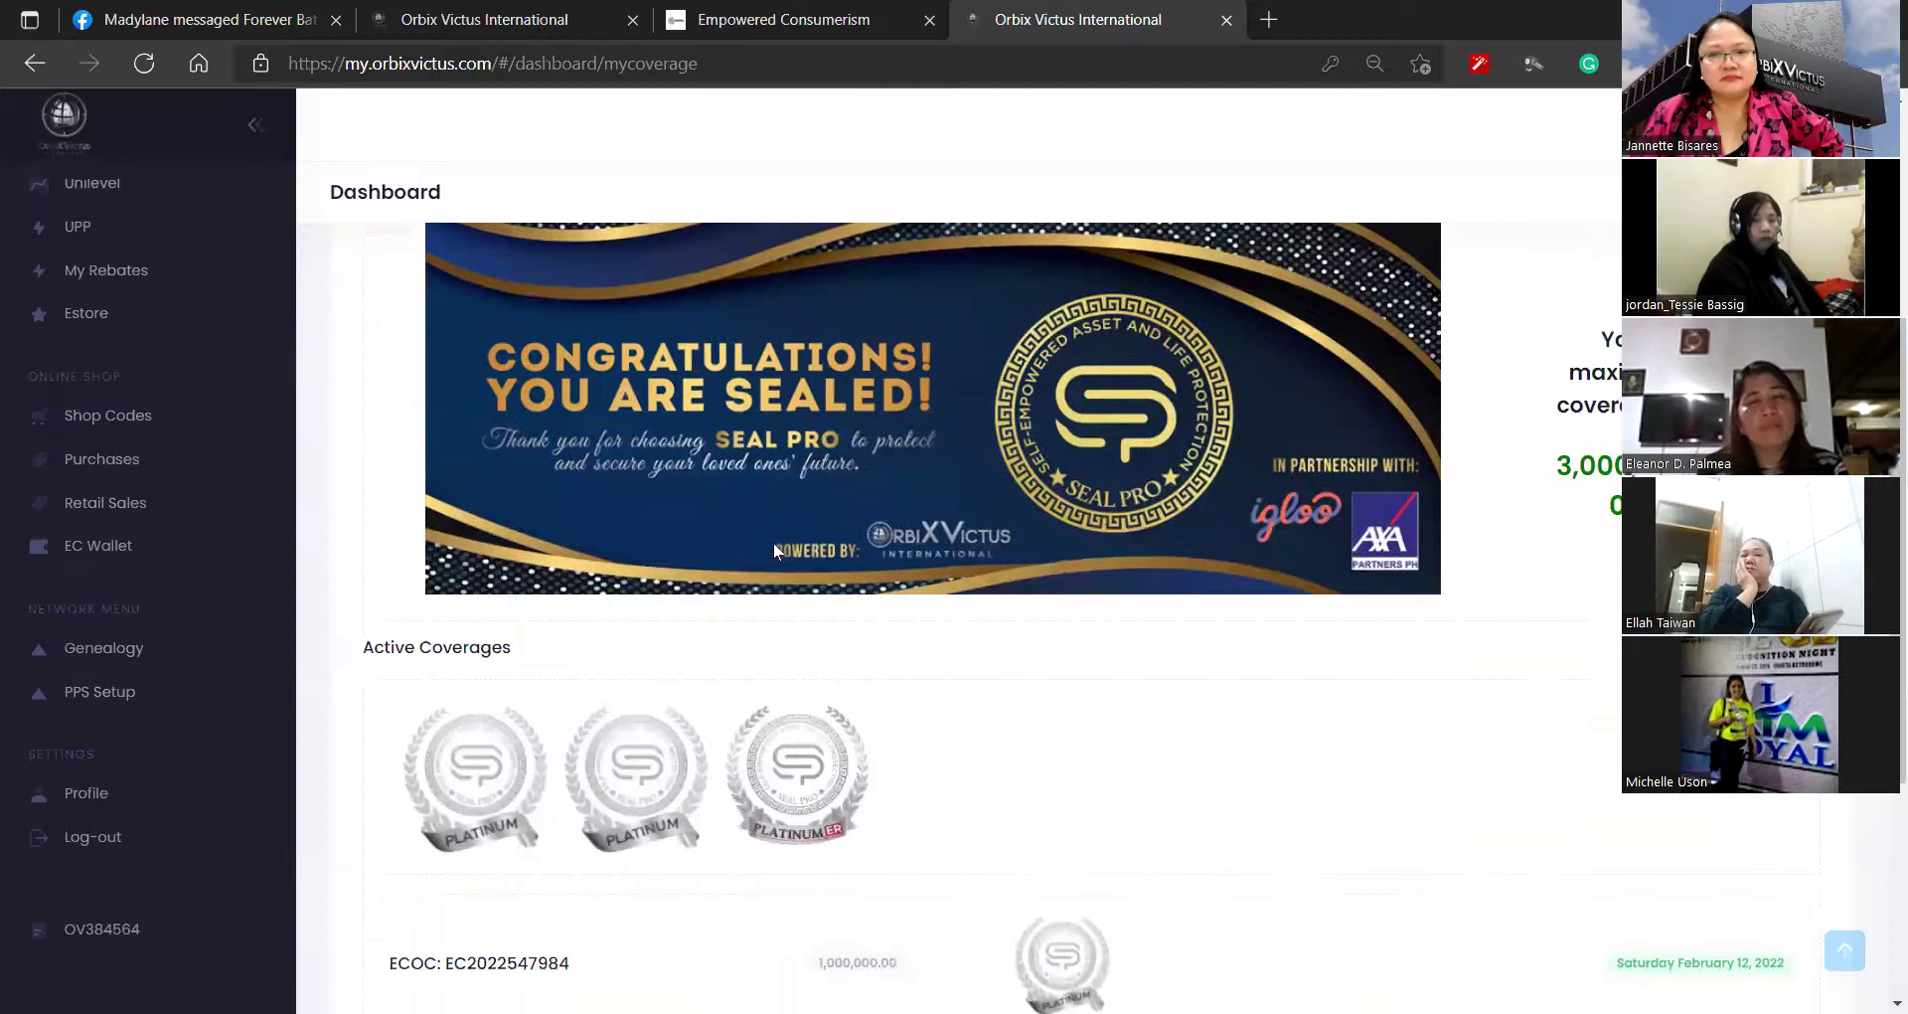
{"action": "scroll", "coordinate": [1433, 318], "scroll_direction": "up", "scroll_amount": 5}
{"action": "scroll", "coordinate": [976, 616], "scroll_direction": "up", "scroll_amount": 2}
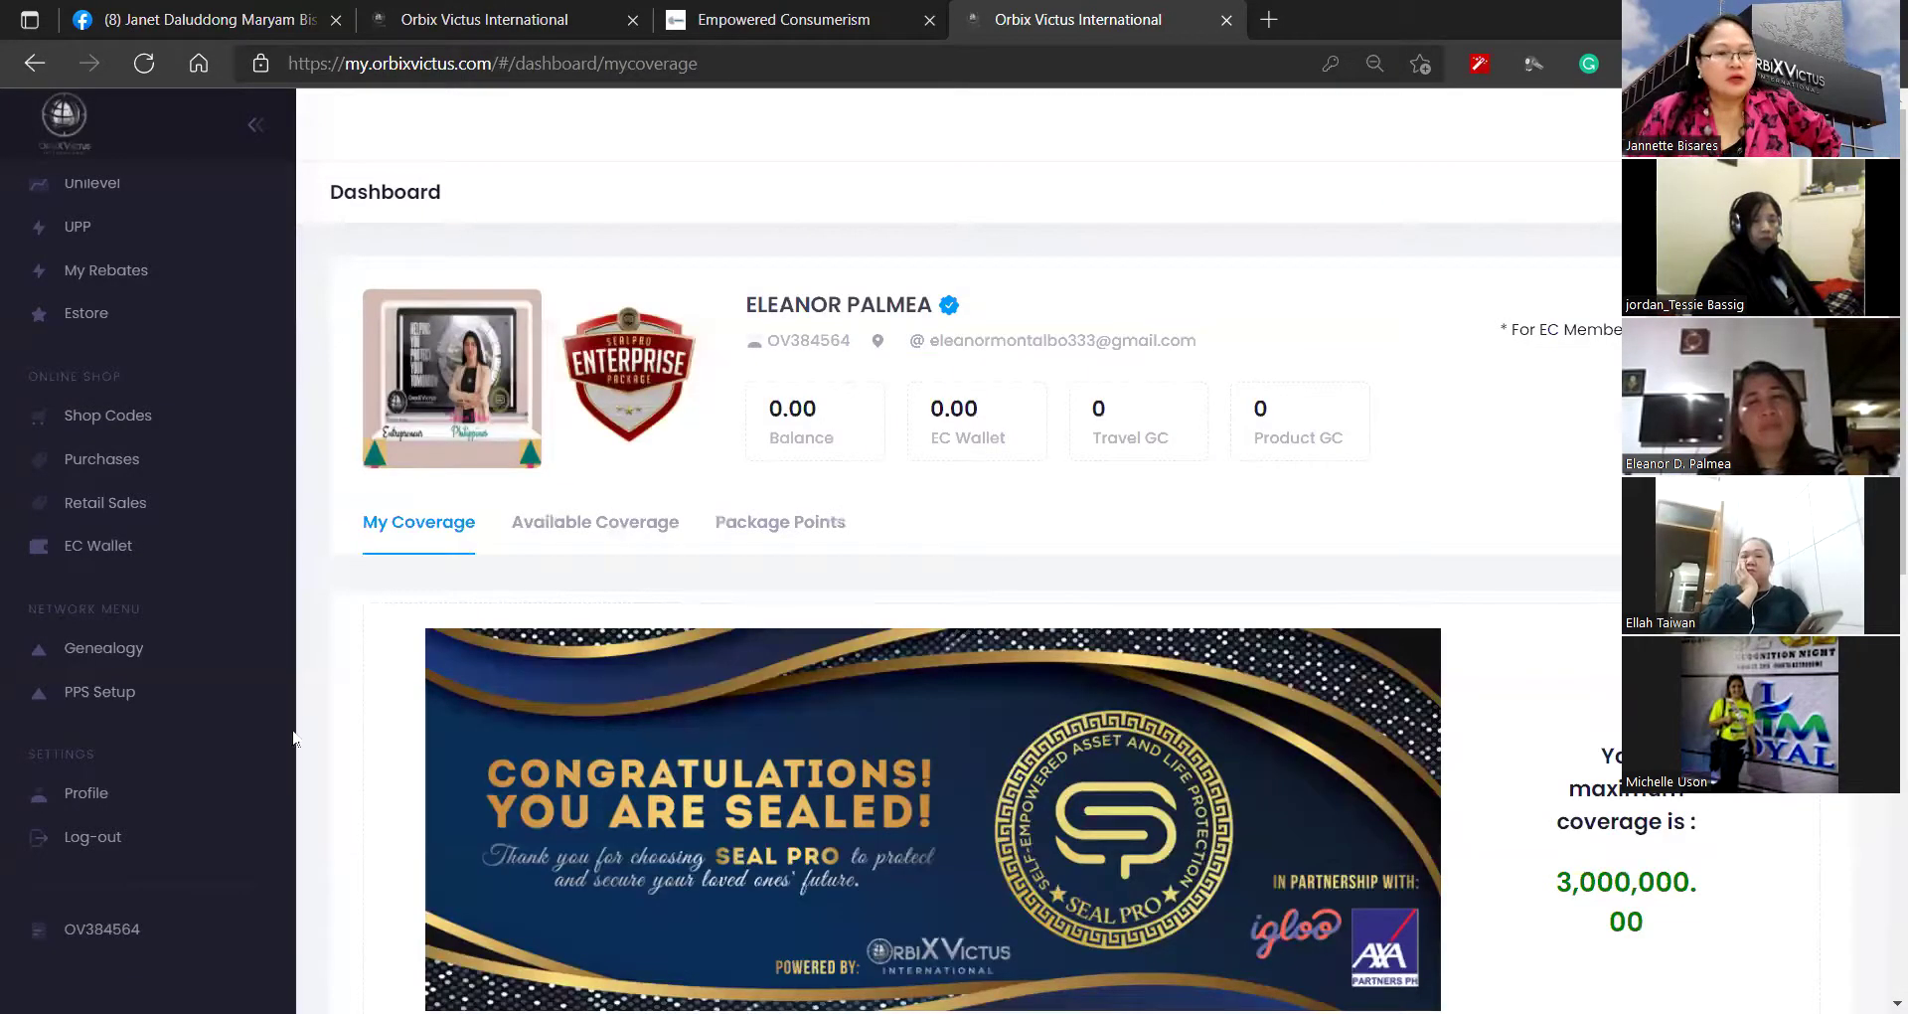
{"action": "left_click", "coordinate": [129, 838]}
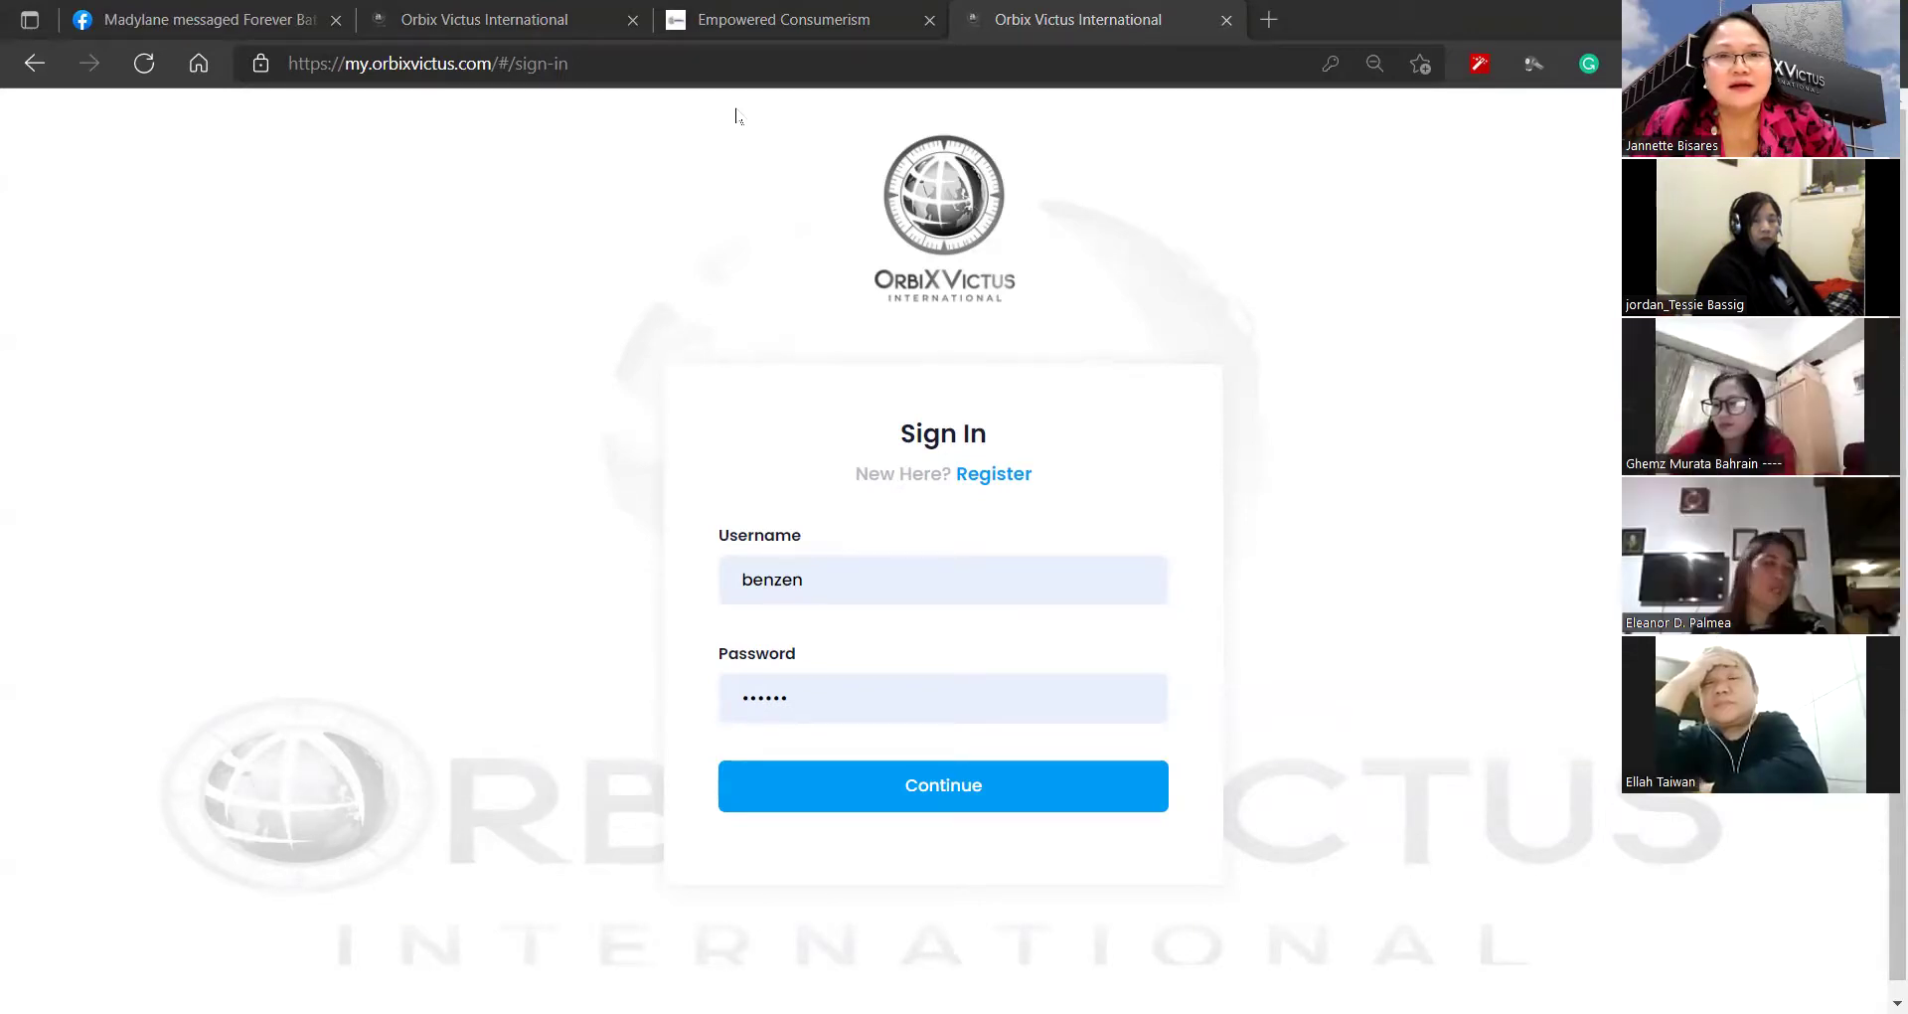
Return to the Empowered Consumerism tab's Transactions page with the 0.00 available balance.
{"action": "left_click", "coordinate": [819, 20]}
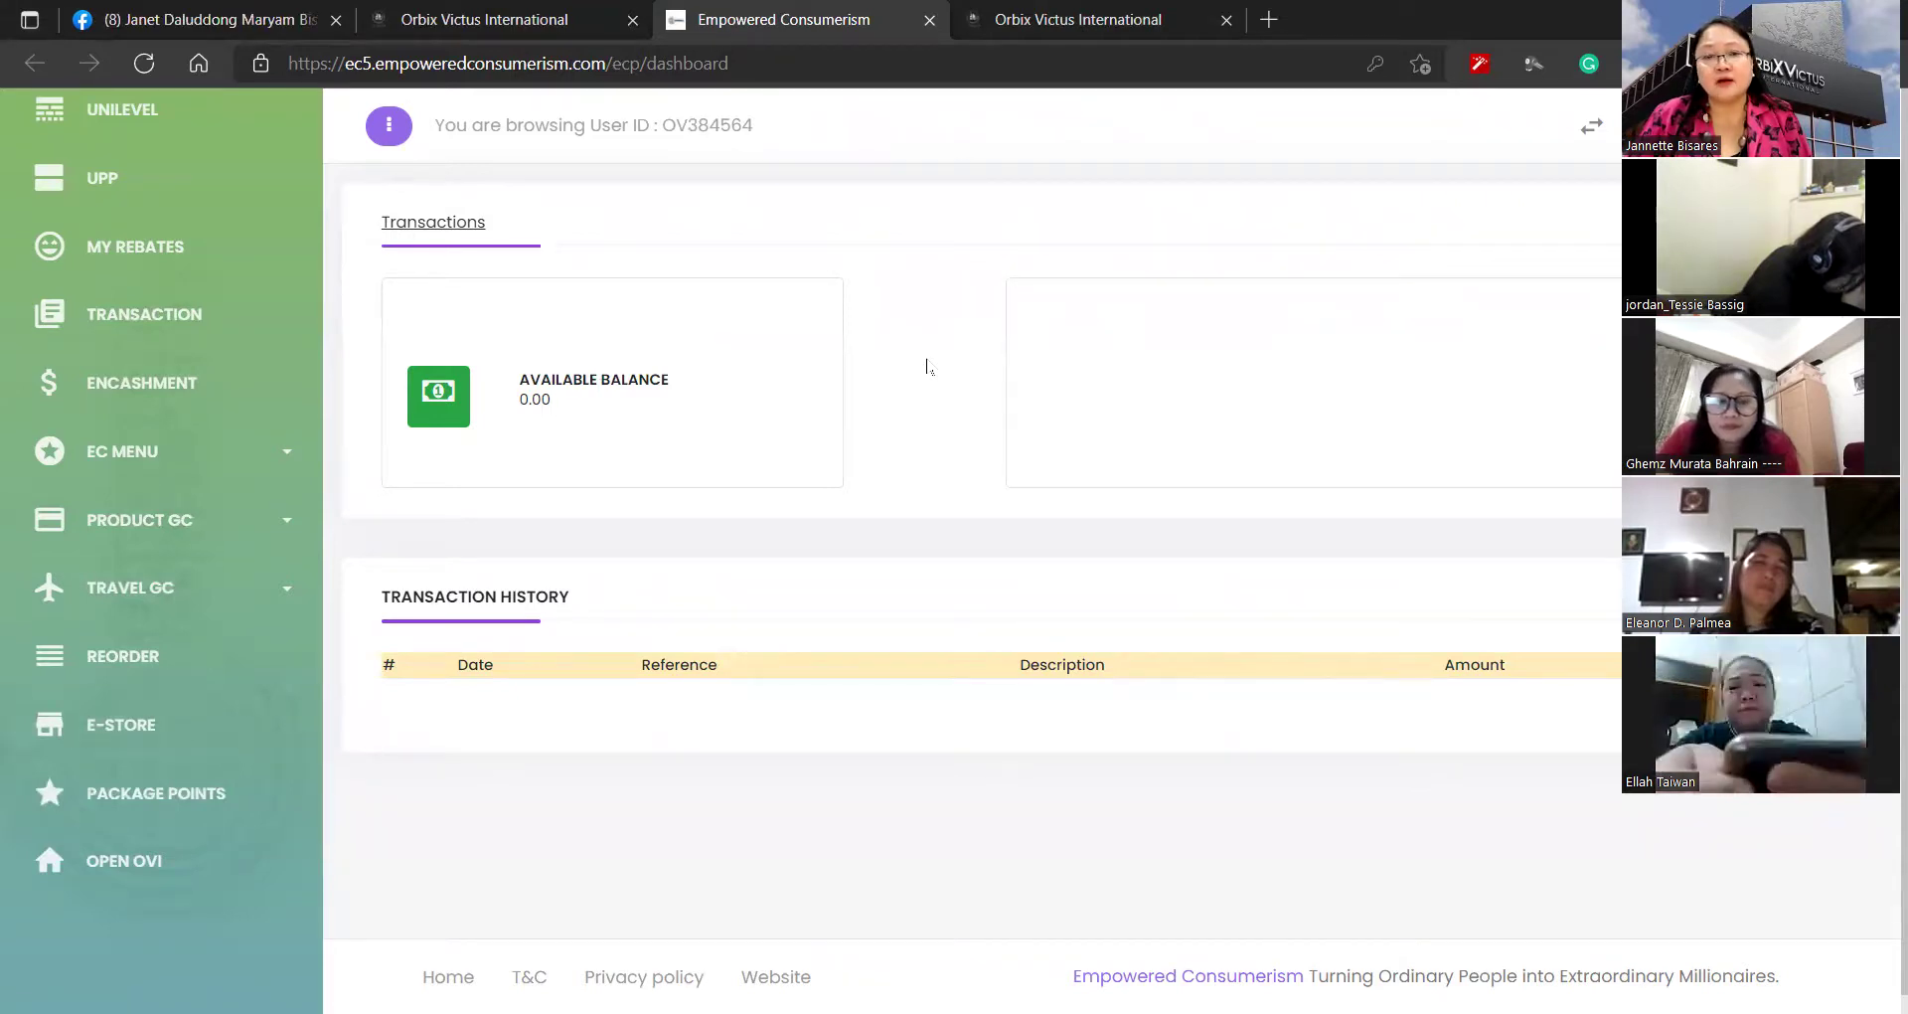
Scroll the sidebar up and down to view Settings and the other menu items.
{"action": "scroll", "coordinate": [179, 444], "scroll_direction": "up", "scroll_amount": 10}
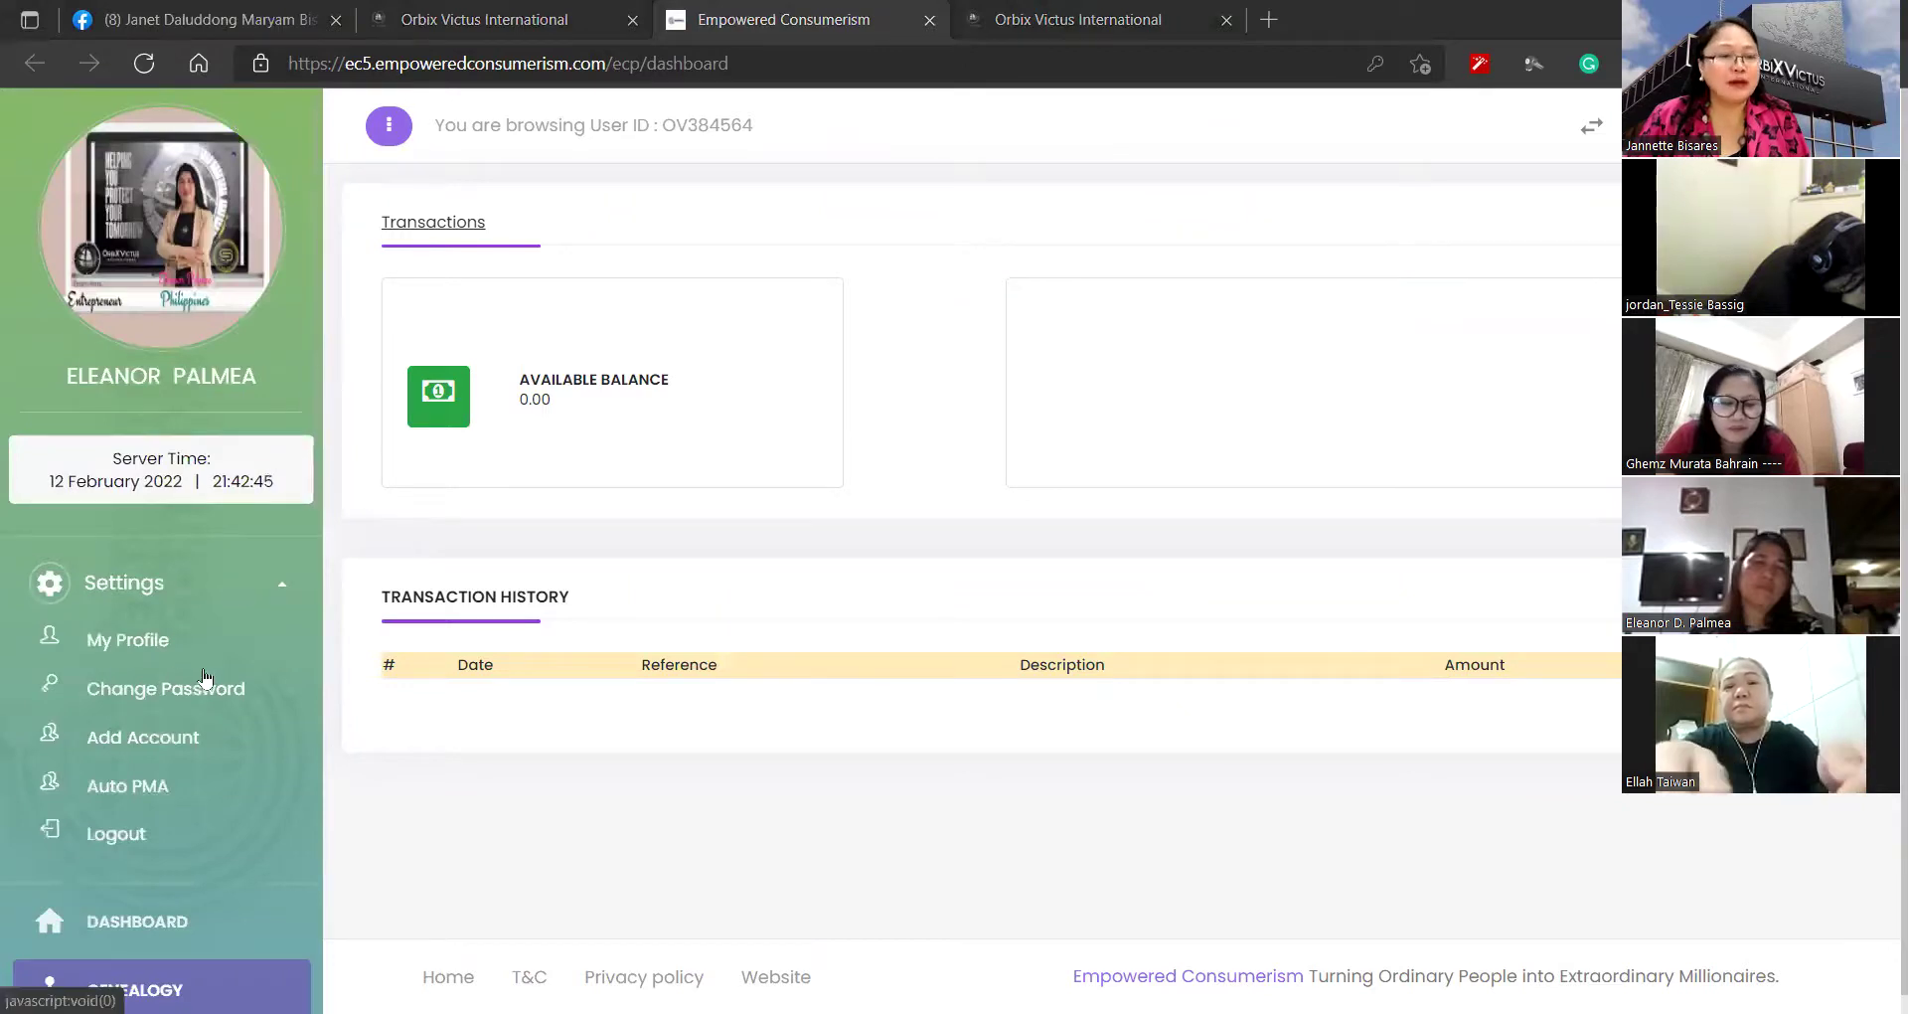
{"action": "scroll", "coordinate": [177, 497], "scroll_direction": "down", "scroll_amount": 5}
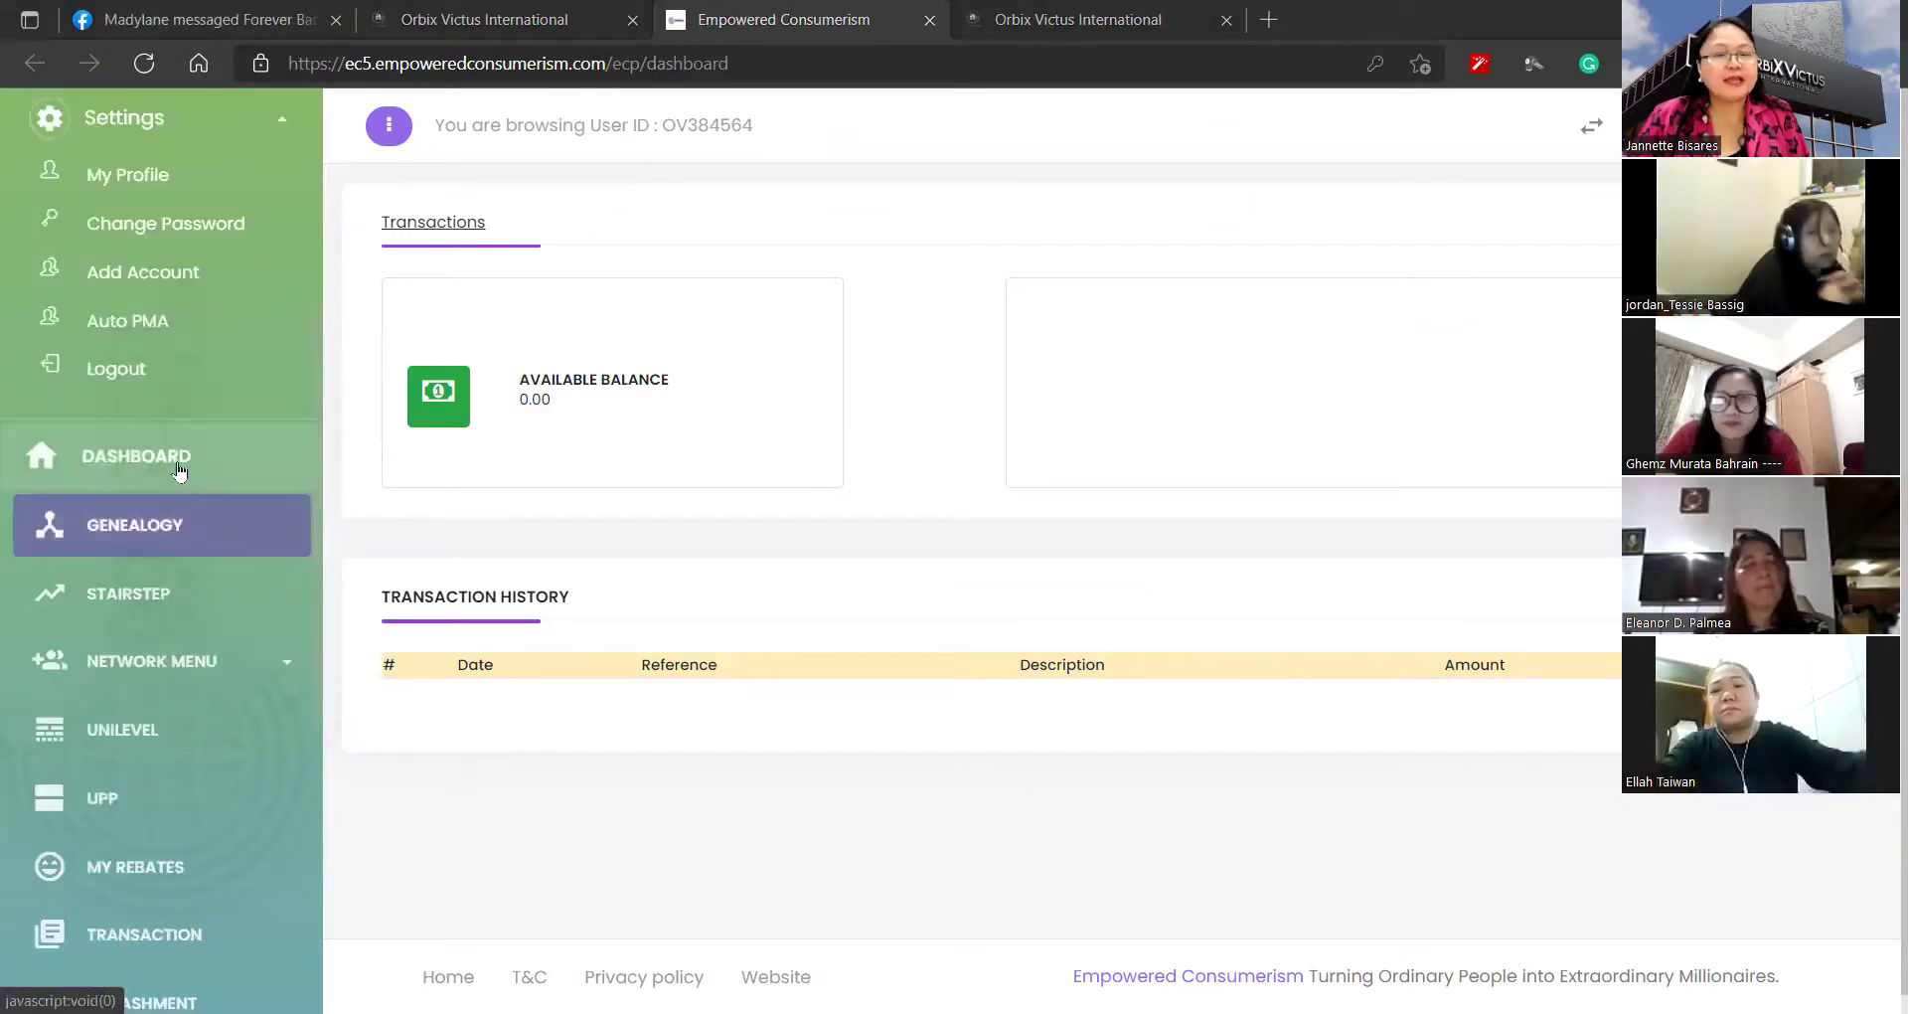
Open the dashboard showing 0.00 PHP, 0.00 travel GC and 0.00 EC wallet balances.
{"action": "left_click", "coordinate": [177, 463]}
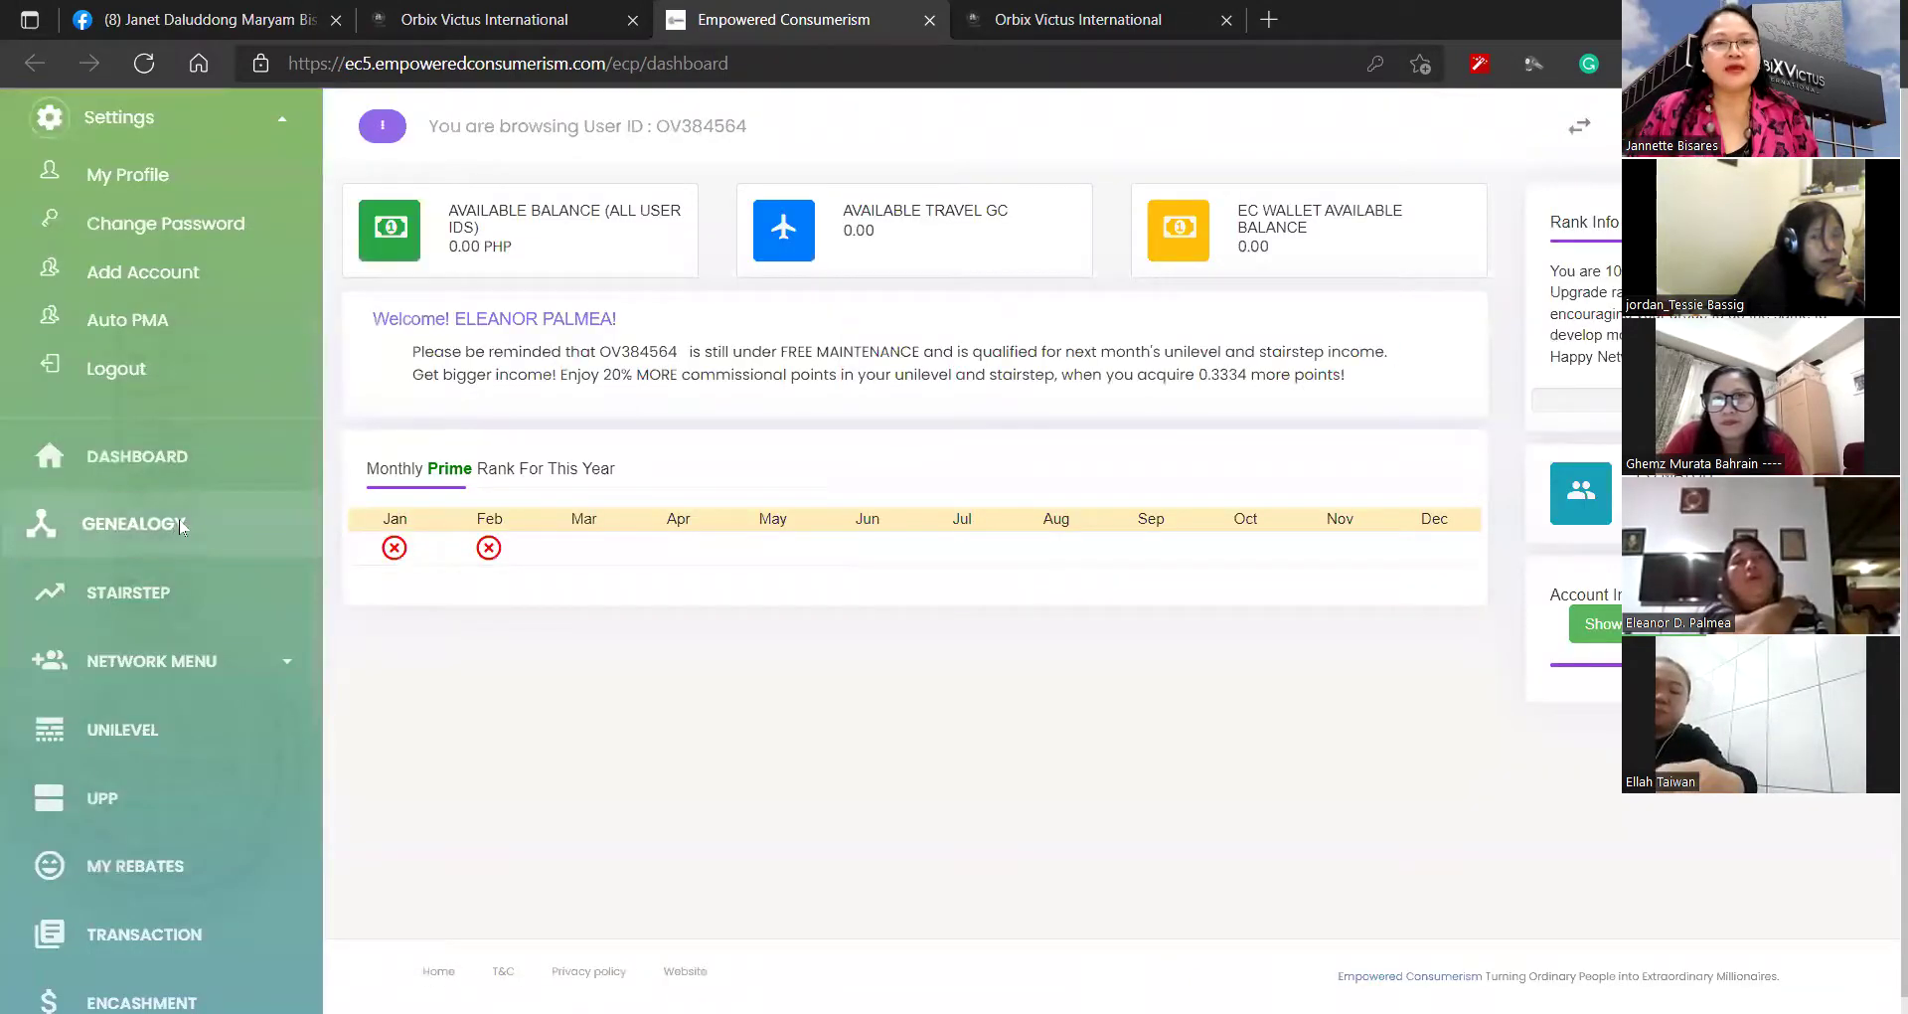
{"action": "left_click", "coordinate": [182, 525]}
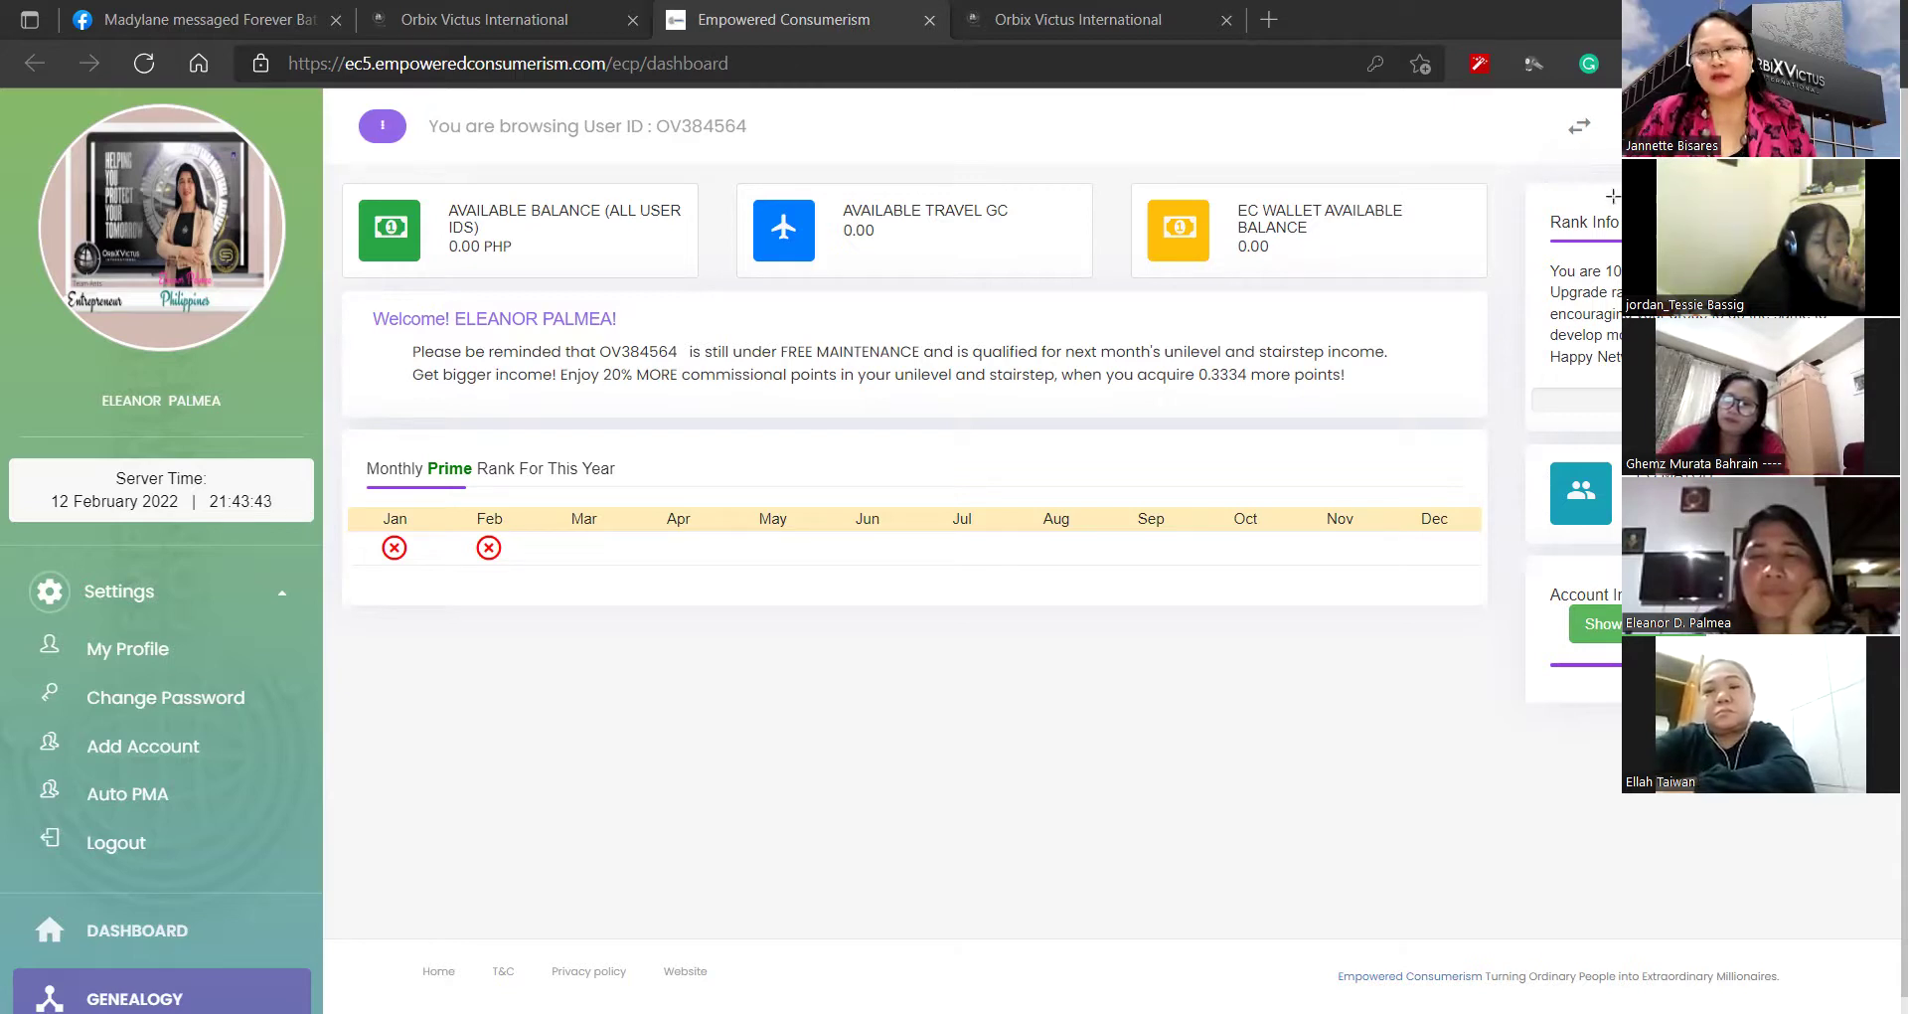
{"action": "left_click_drag", "start_coordinate": [1519, 194], "coordinate": [1649, 251]}
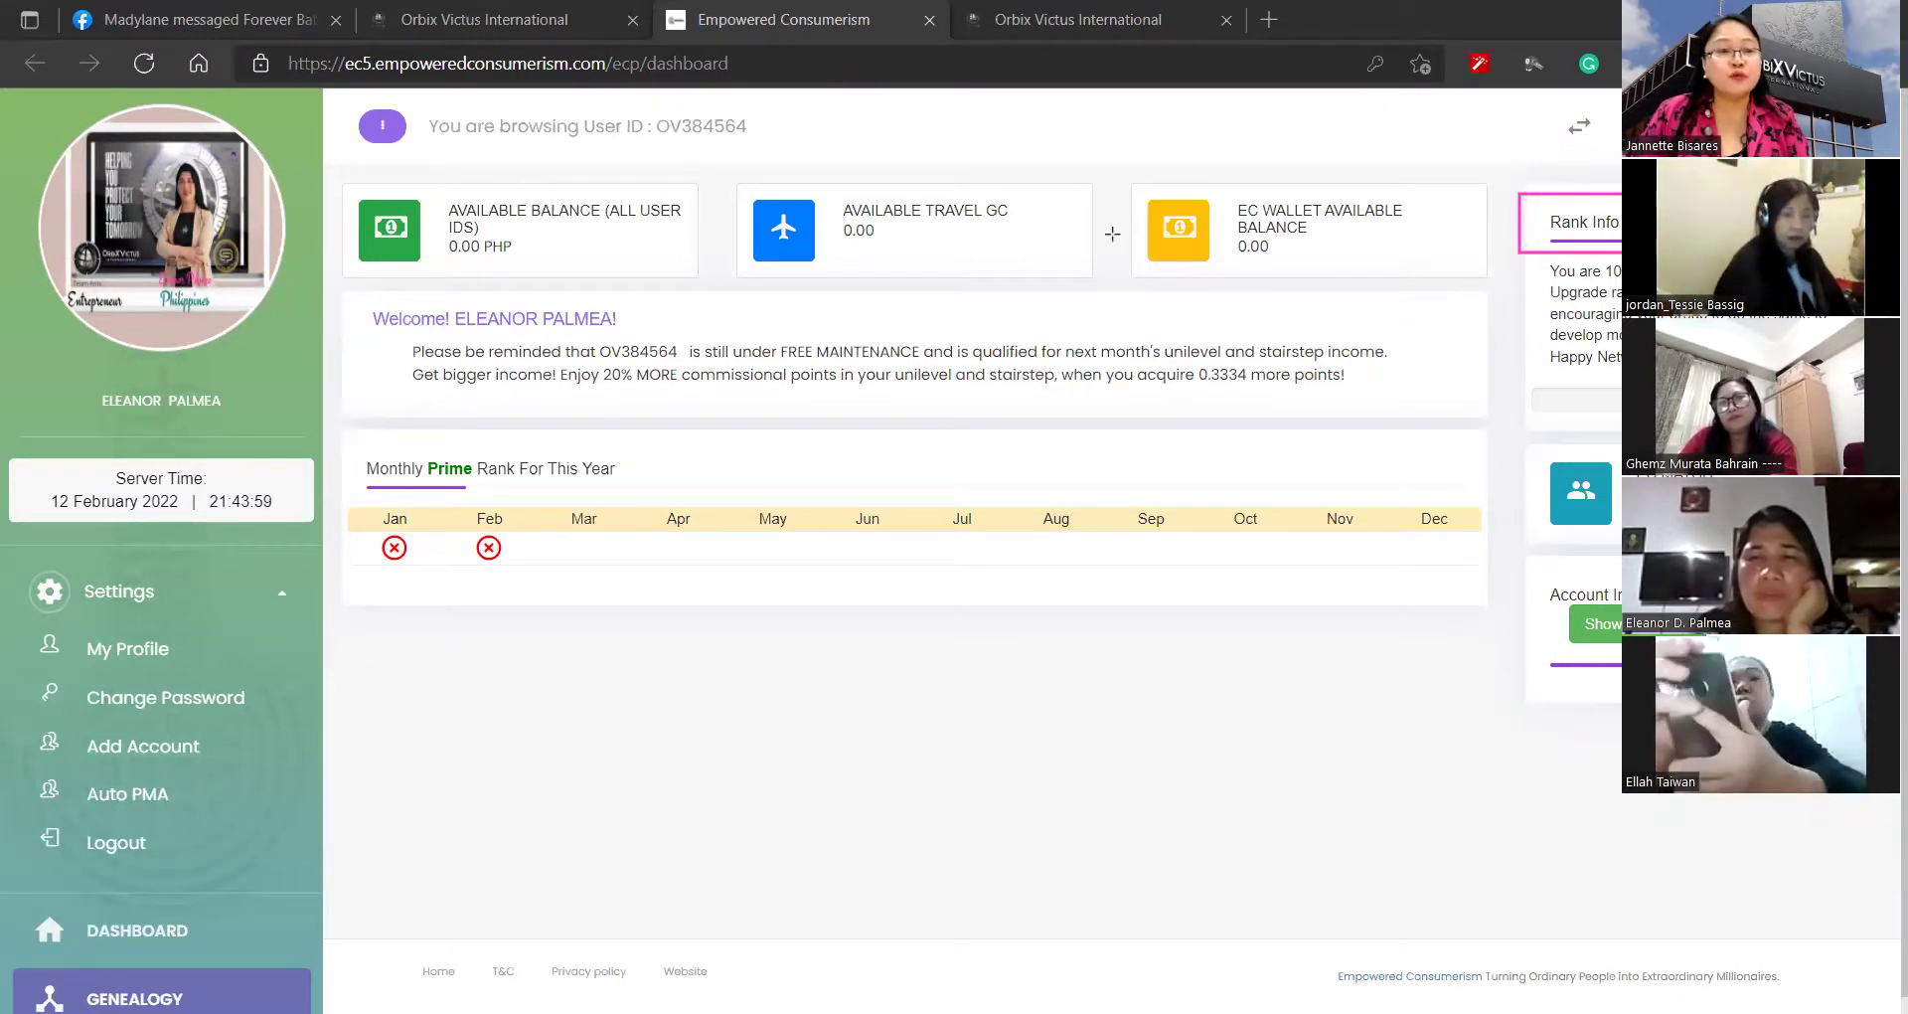
{"action": "left_click_drag", "start_coordinate": [59, 377], "coordinate": [280, 425]}
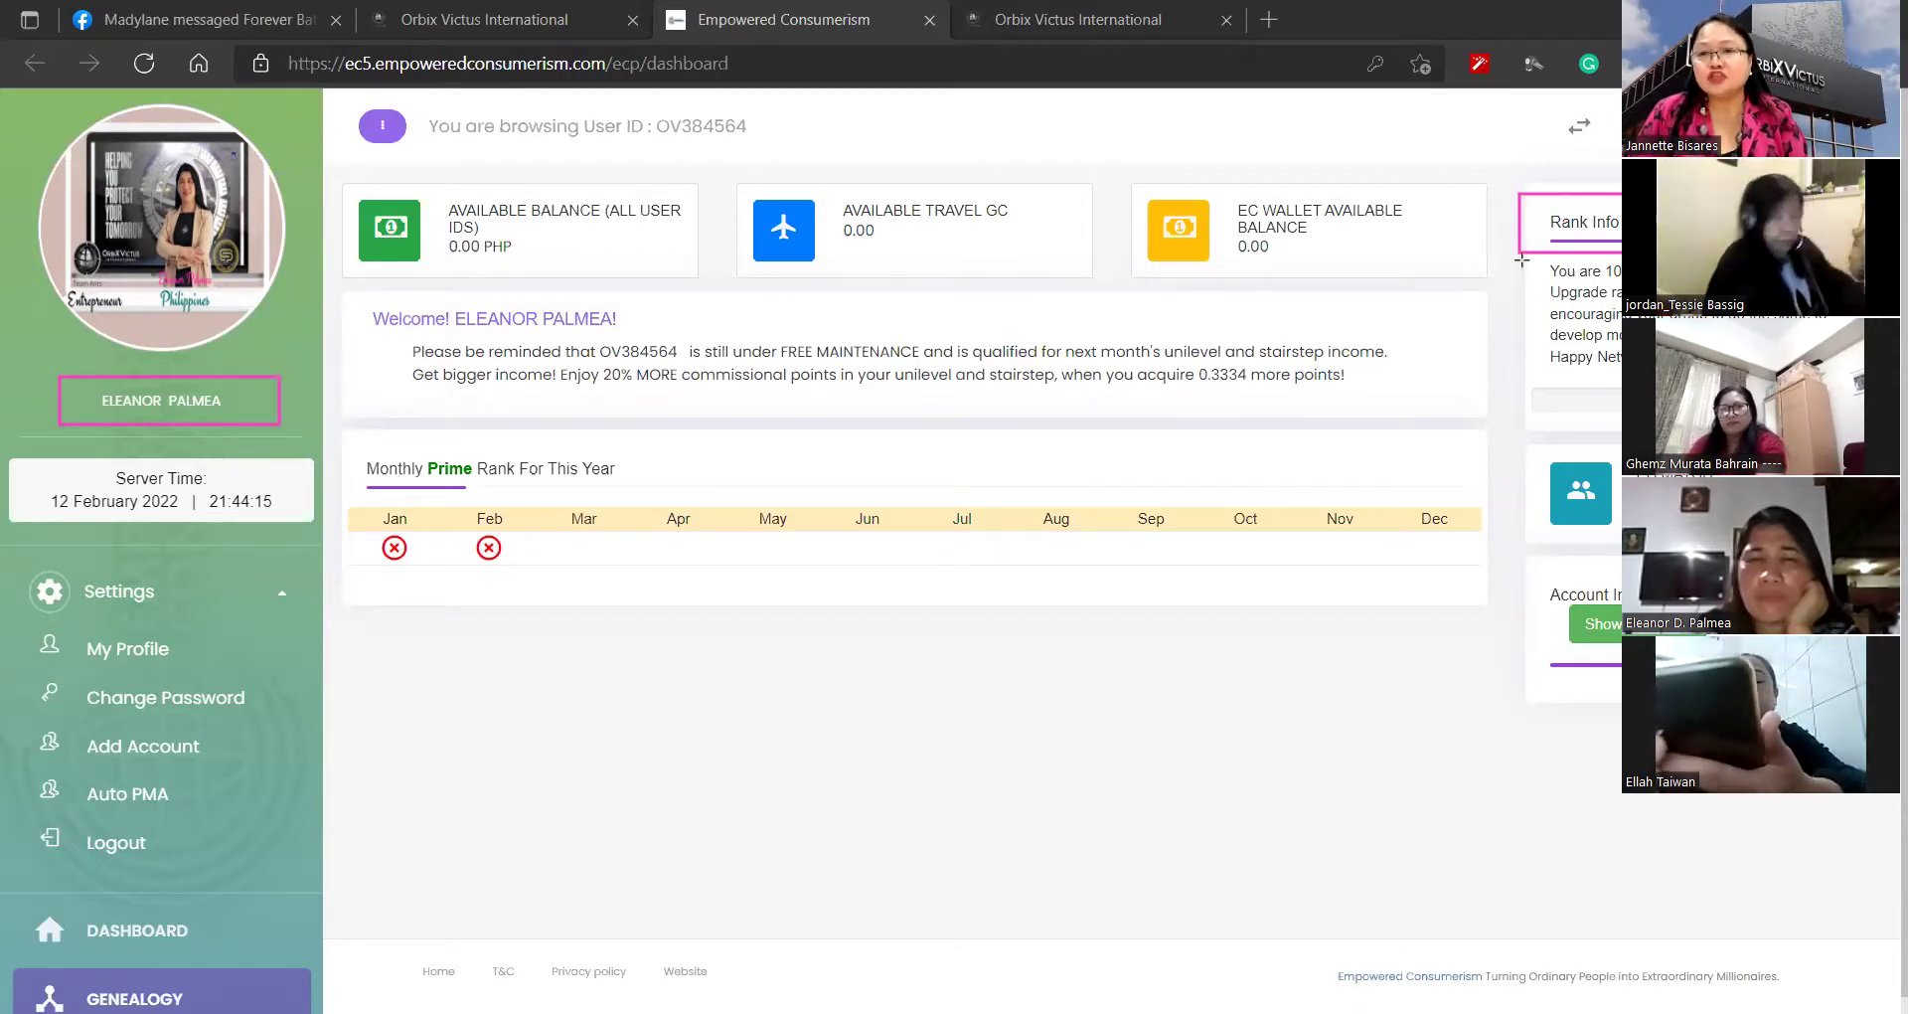
{"action": "left_click_drag", "start_coordinate": [1520, 255], "coordinate": [1519, 388]}
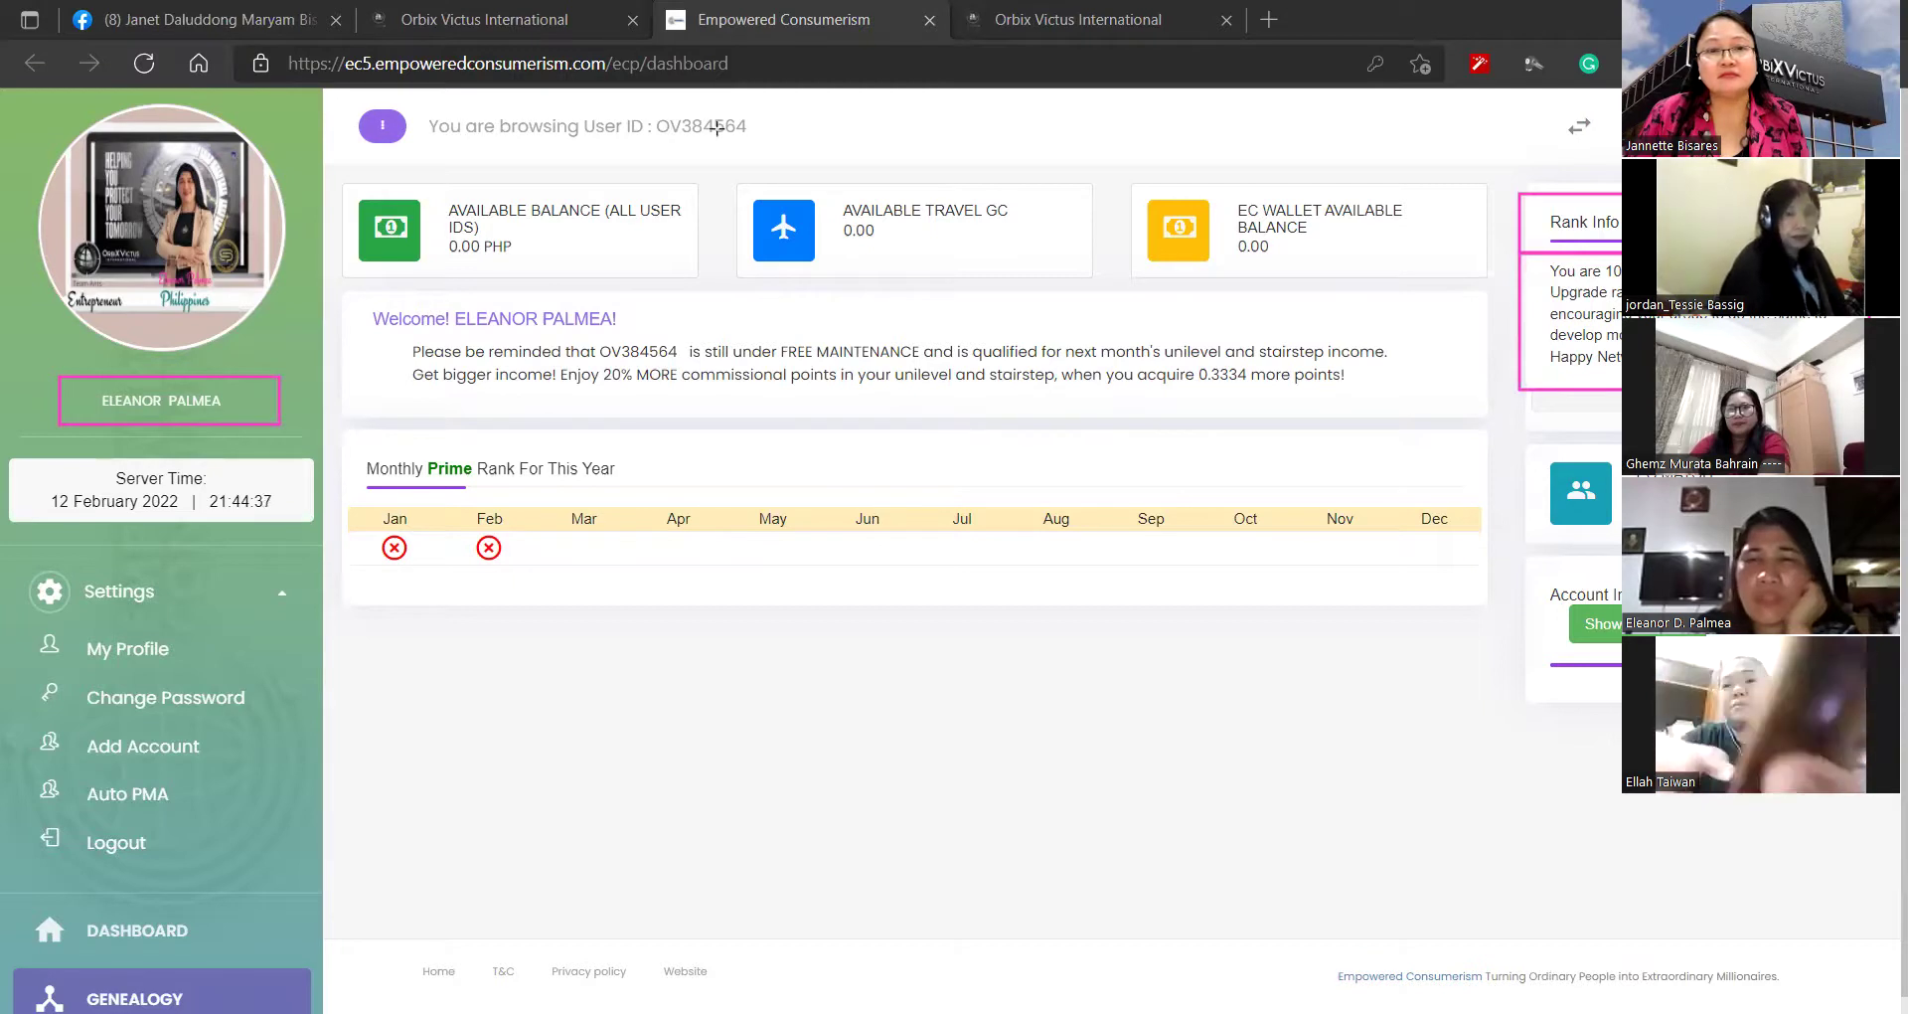
{"action": "left_click_drag", "start_coordinate": [1585, 260], "coordinate": [1622, 287]}
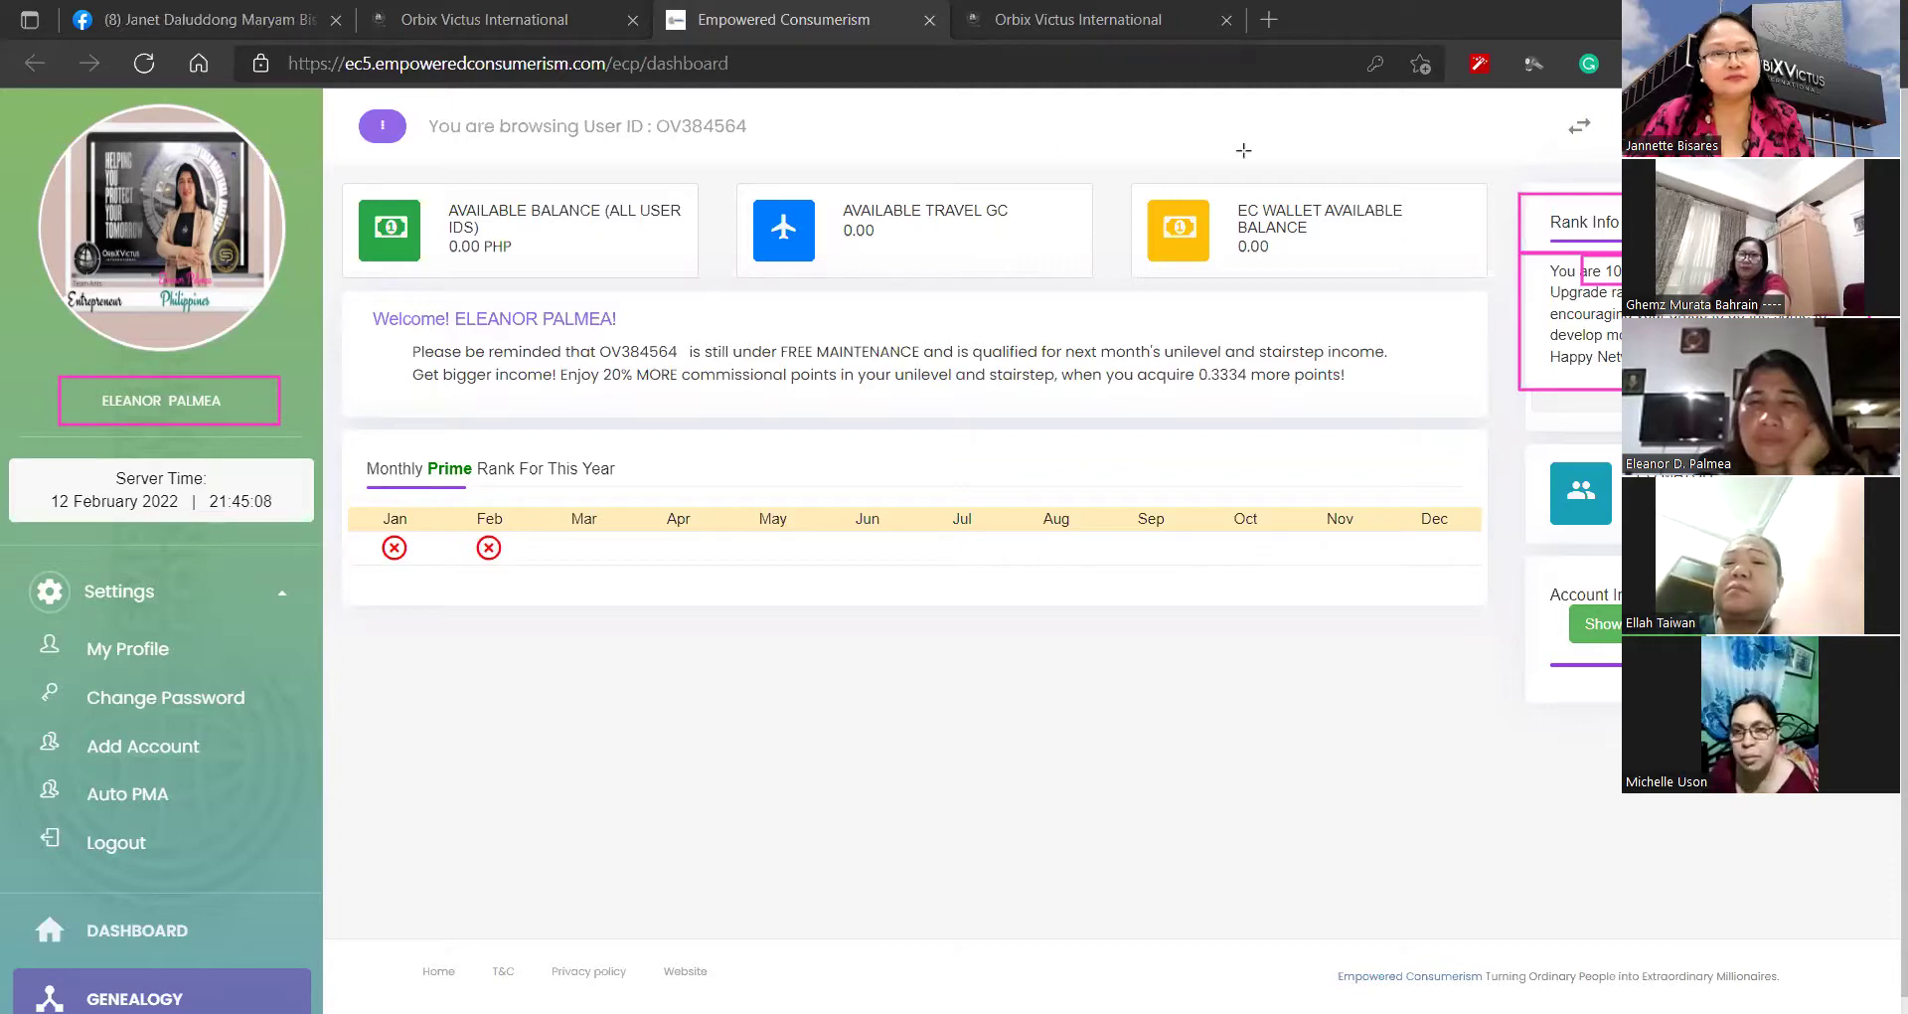
{"action": "left_click", "coordinate": [1614, 298]}
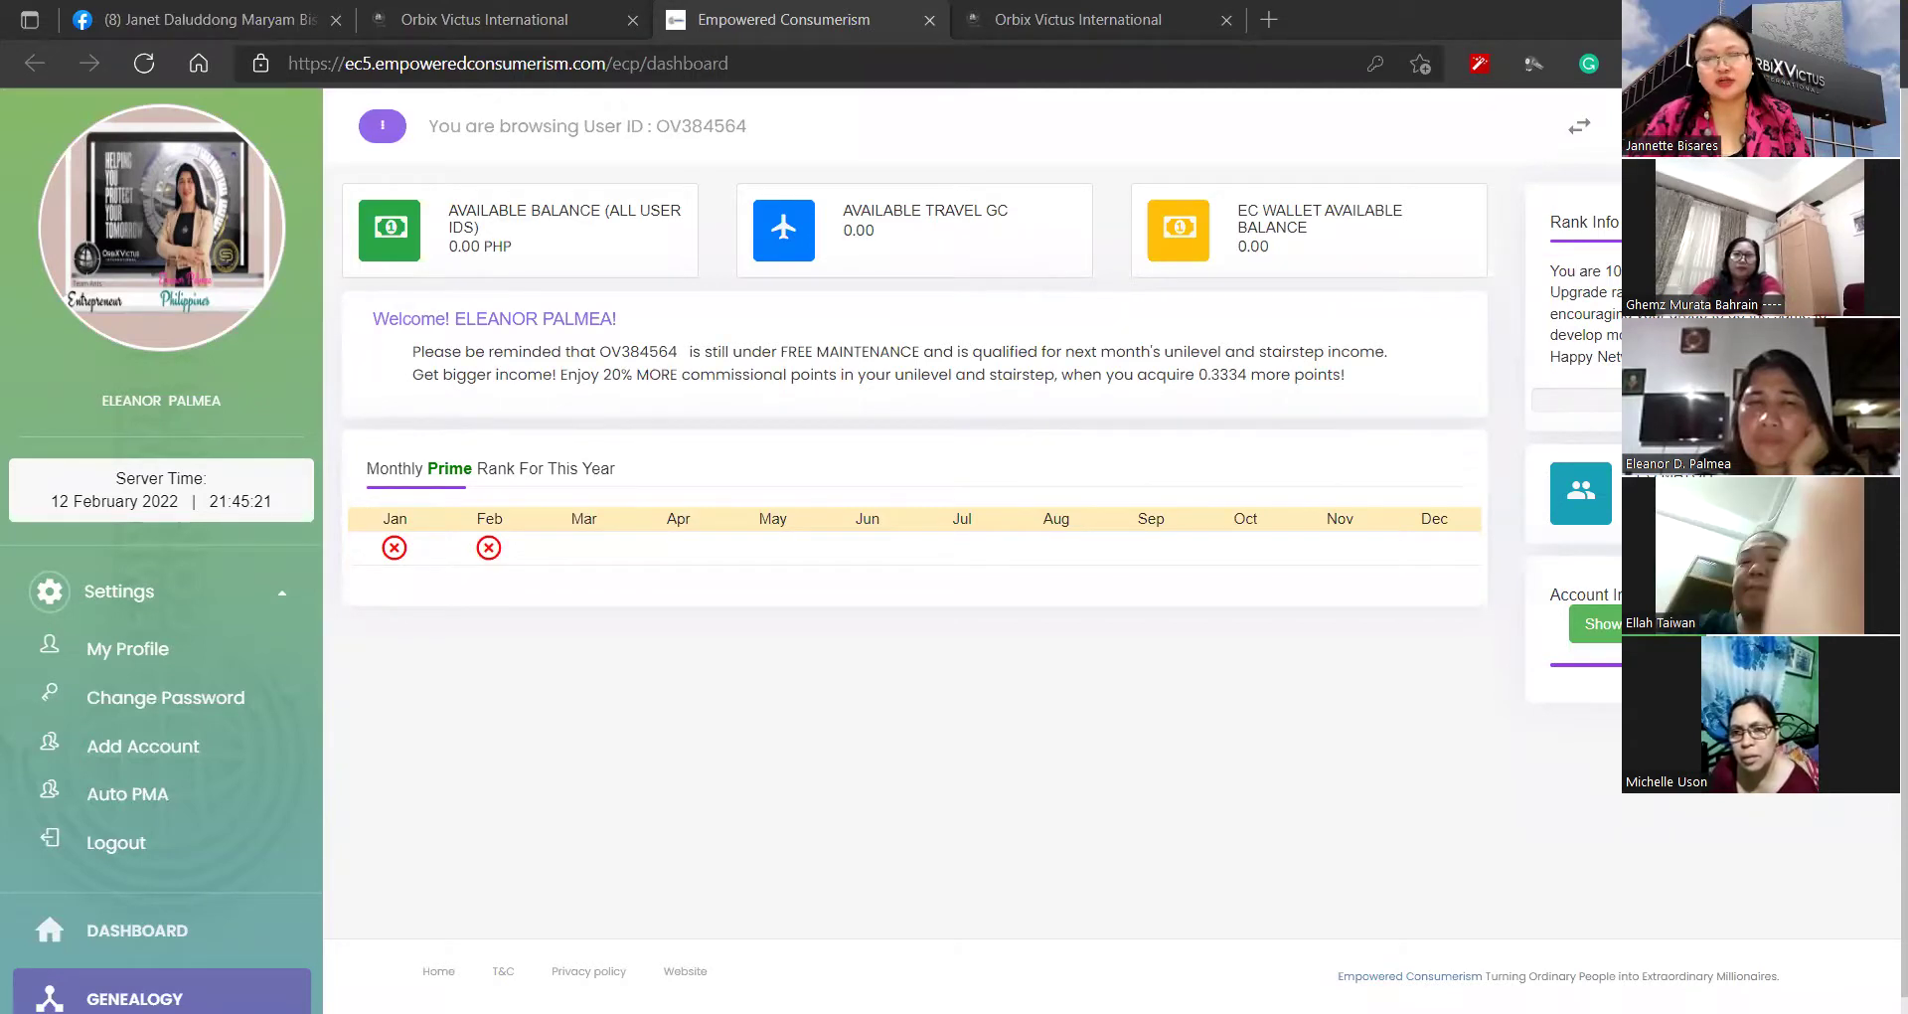
Show the Account Info details, review the commission rows, and log out via Settings.
{"action": "left_click", "coordinate": [1596, 623]}
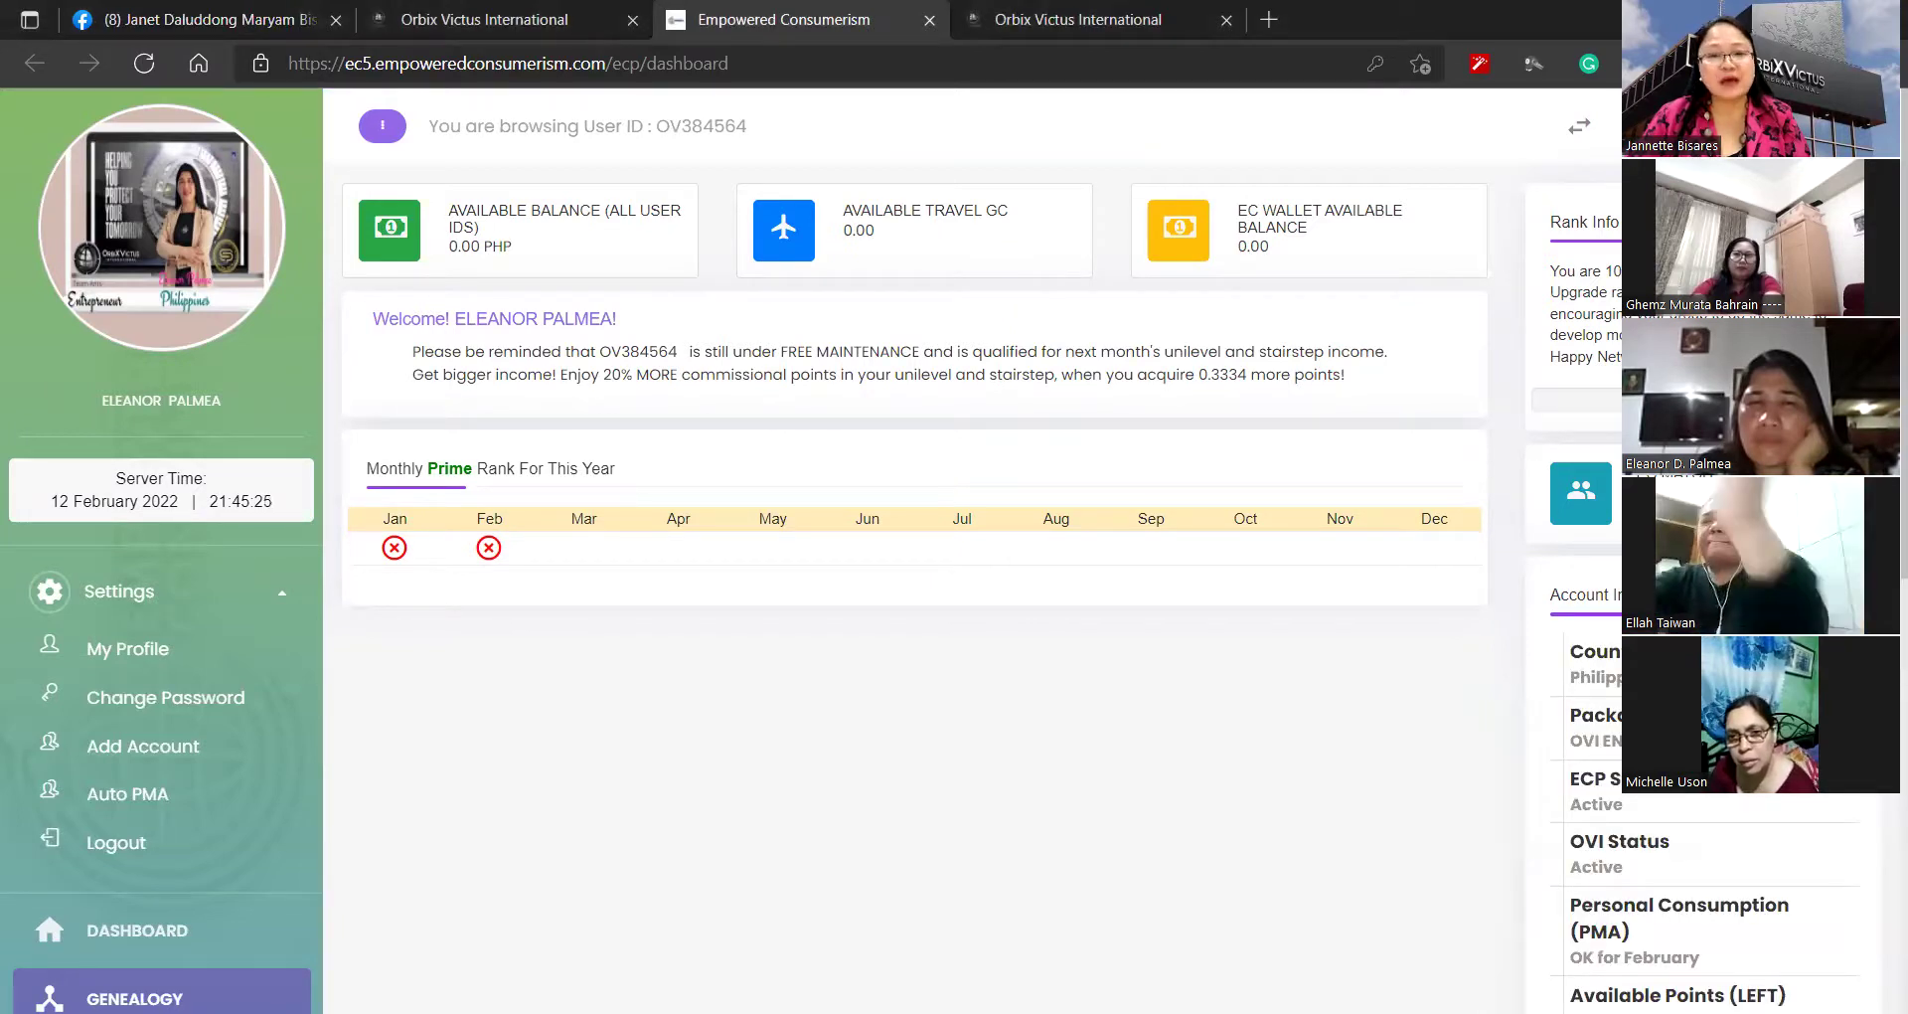
{"action": "scroll", "coordinate": [894, 547], "scroll_direction": "down", "scroll_amount": 1}
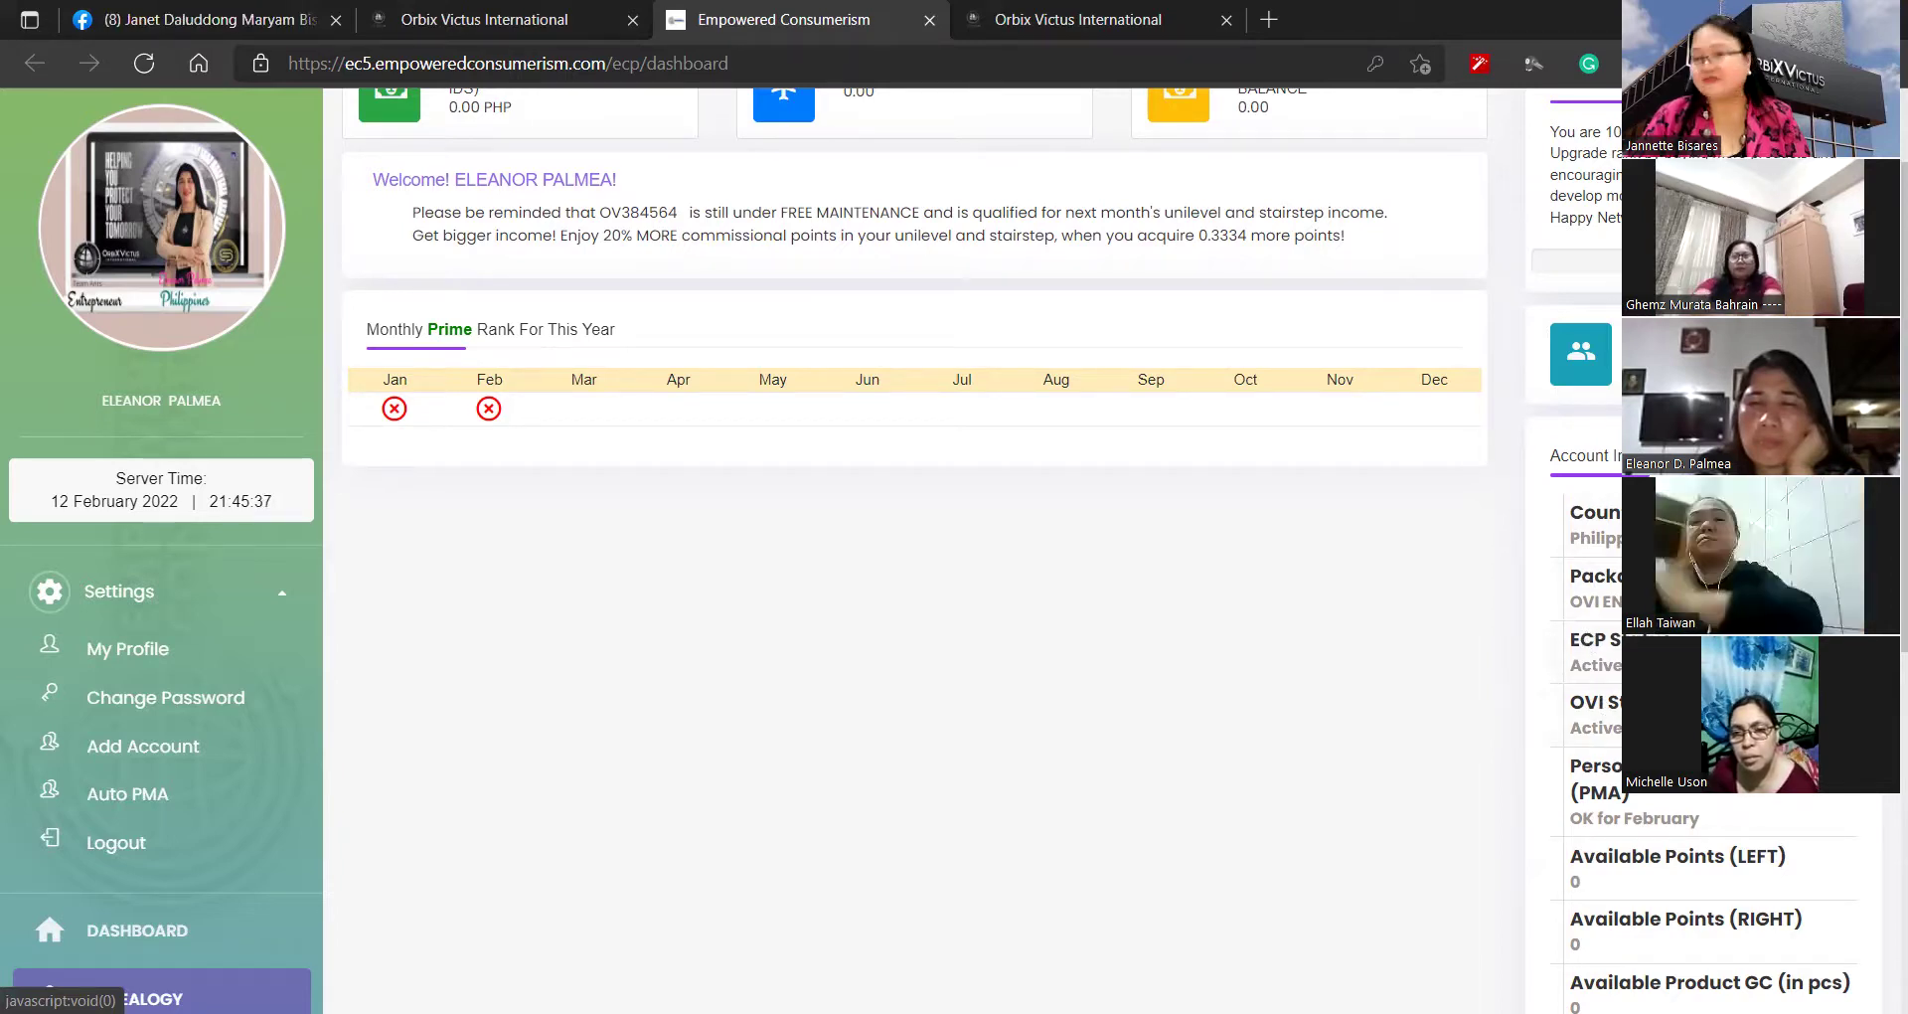
{"action": "scroll", "coordinate": [1612, 712], "scroll_direction": "down", "scroll_amount": 1}
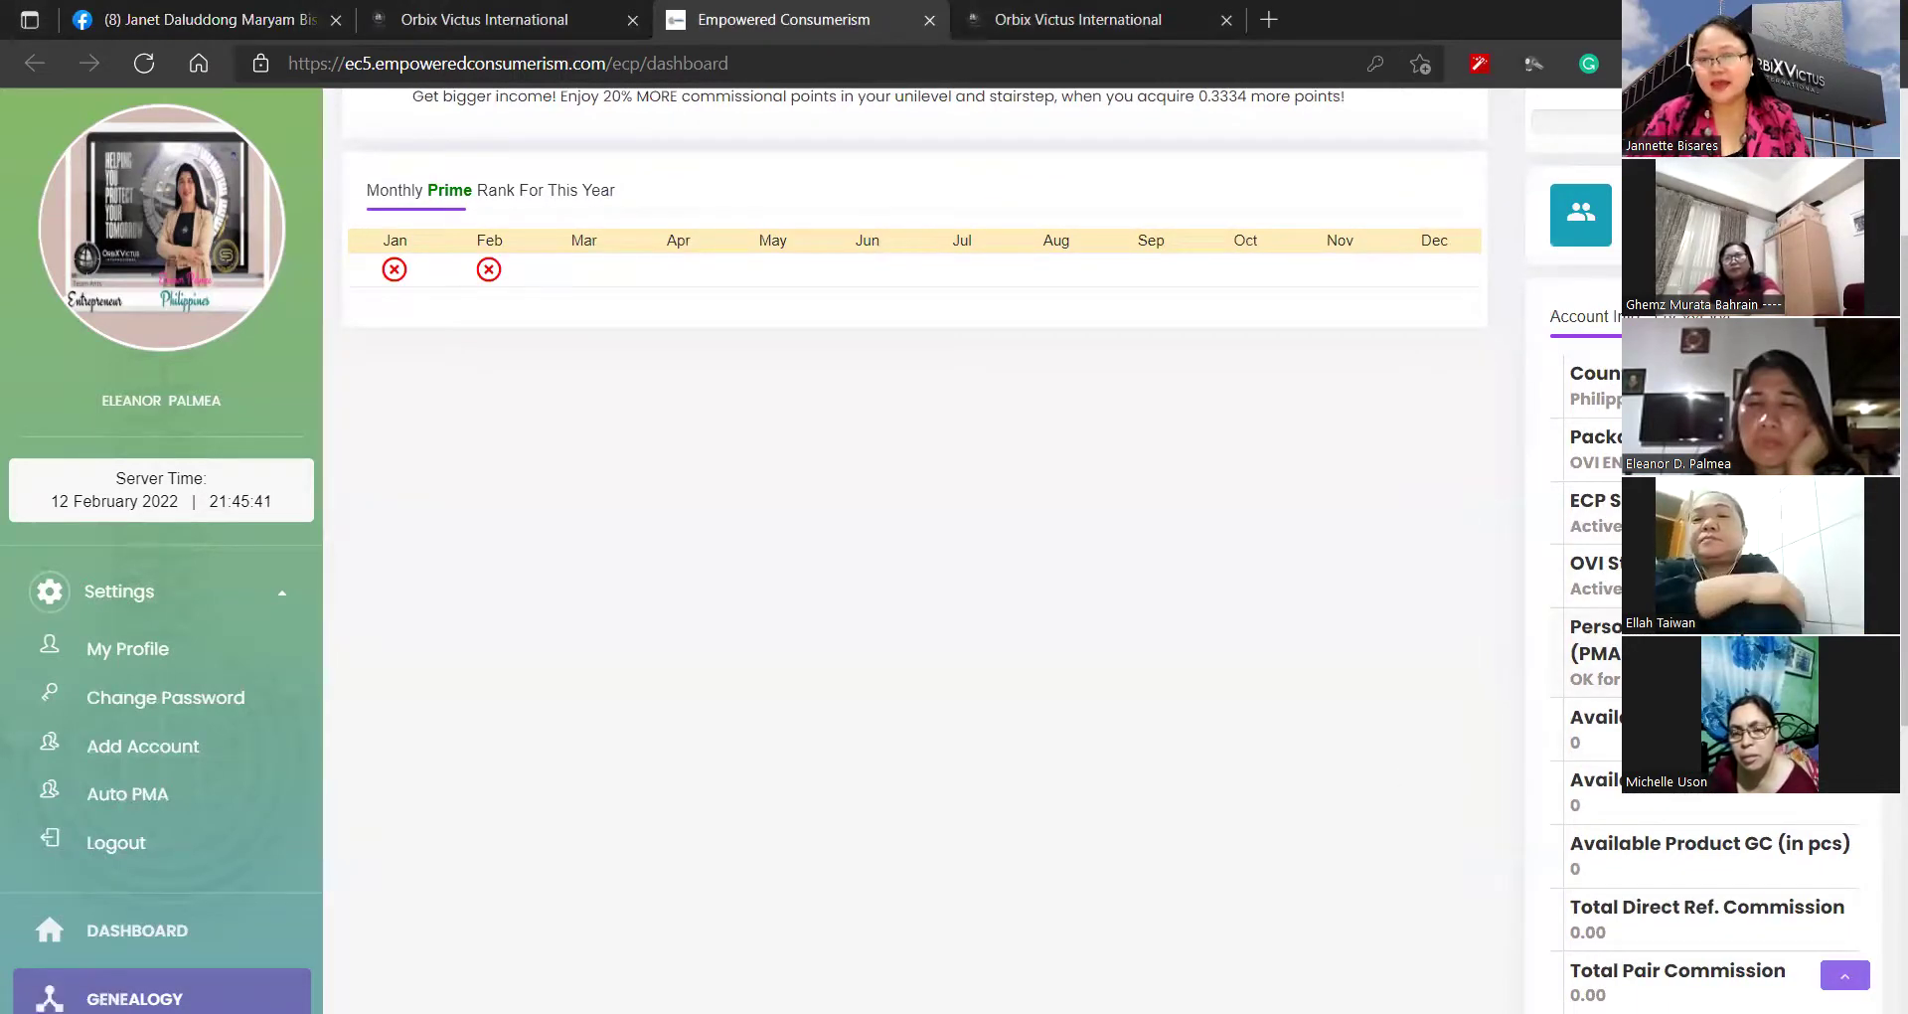
{"action": "scroll", "coordinate": [1612, 711], "scroll_direction": "down", "scroll_amount": 1}
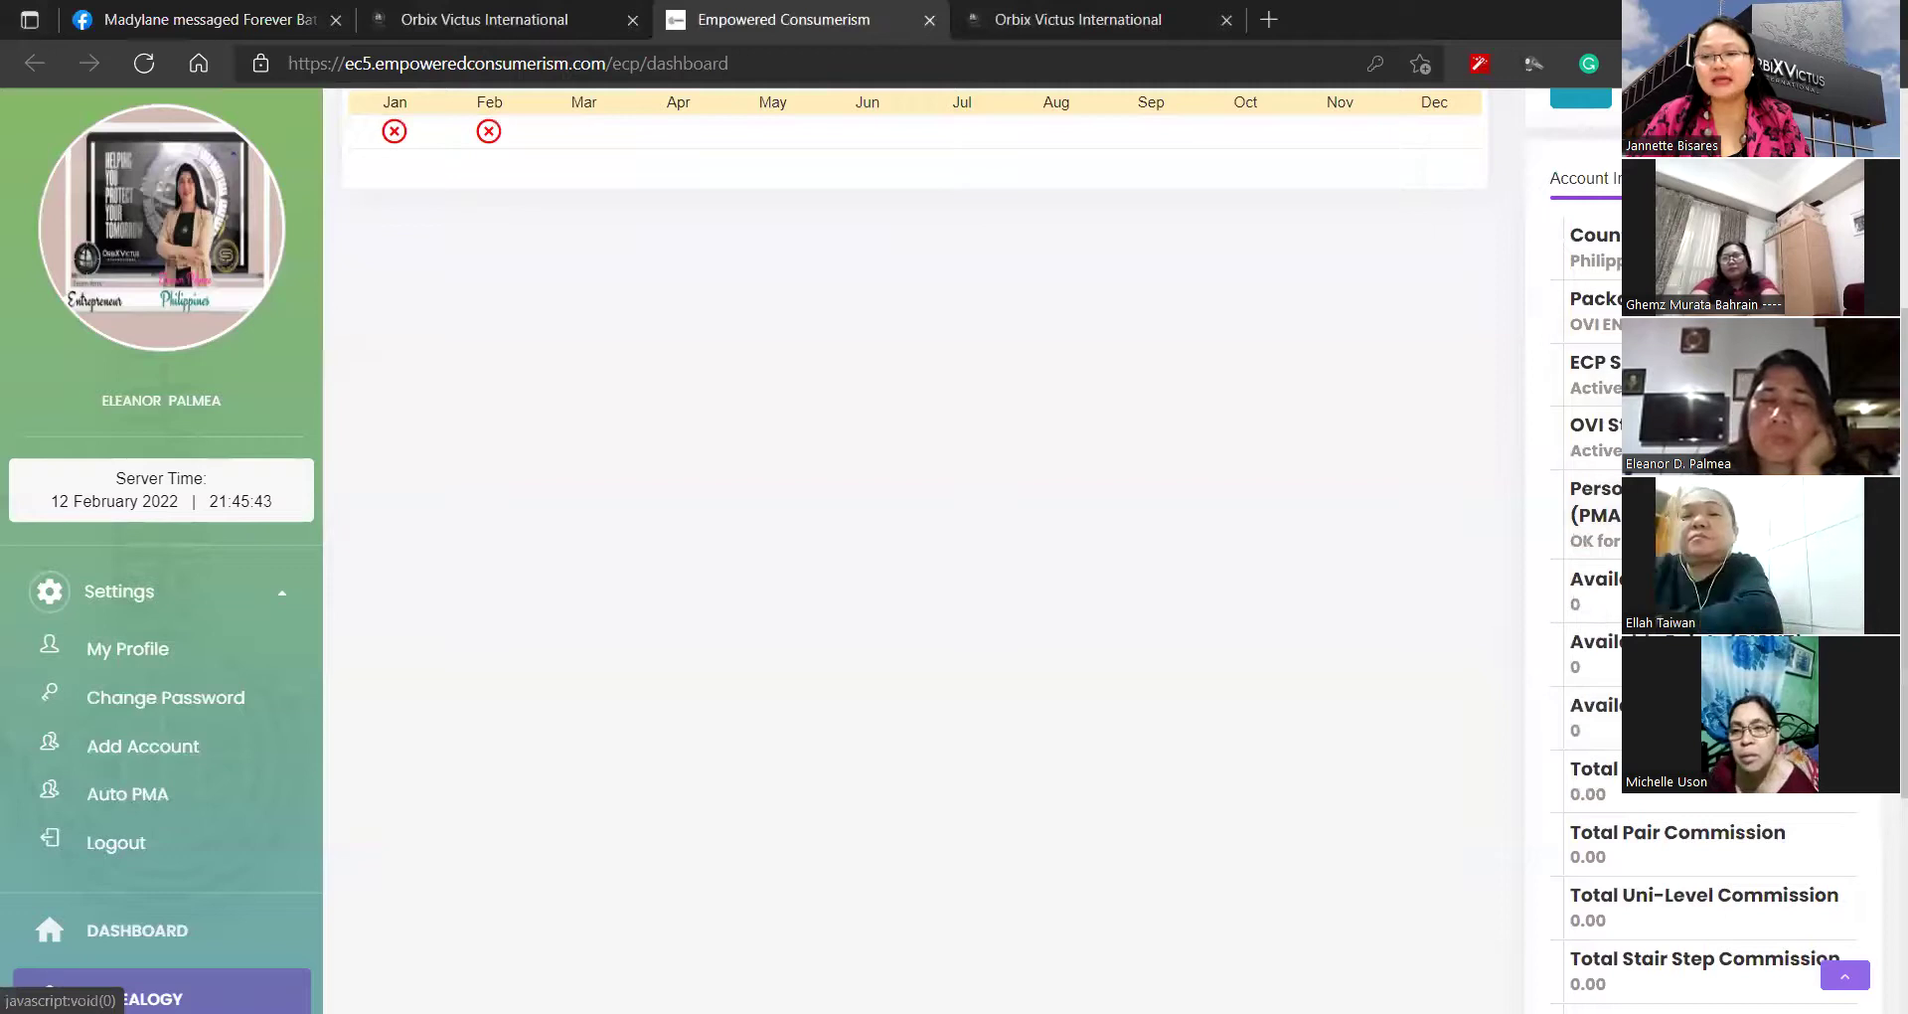
{"action": "scroll", "coordinate": [1093, 547], "scroll_direction": "down", "scroll_amount": 2}
{"action": "scroll", "coordinate": [1094, 546], "scroll_direction": "down", "scroll_amount": 1}
{"action": "scroll", "coordinate": [1093, 546], "scroll_direction": "up", "scroll_amount": 1}
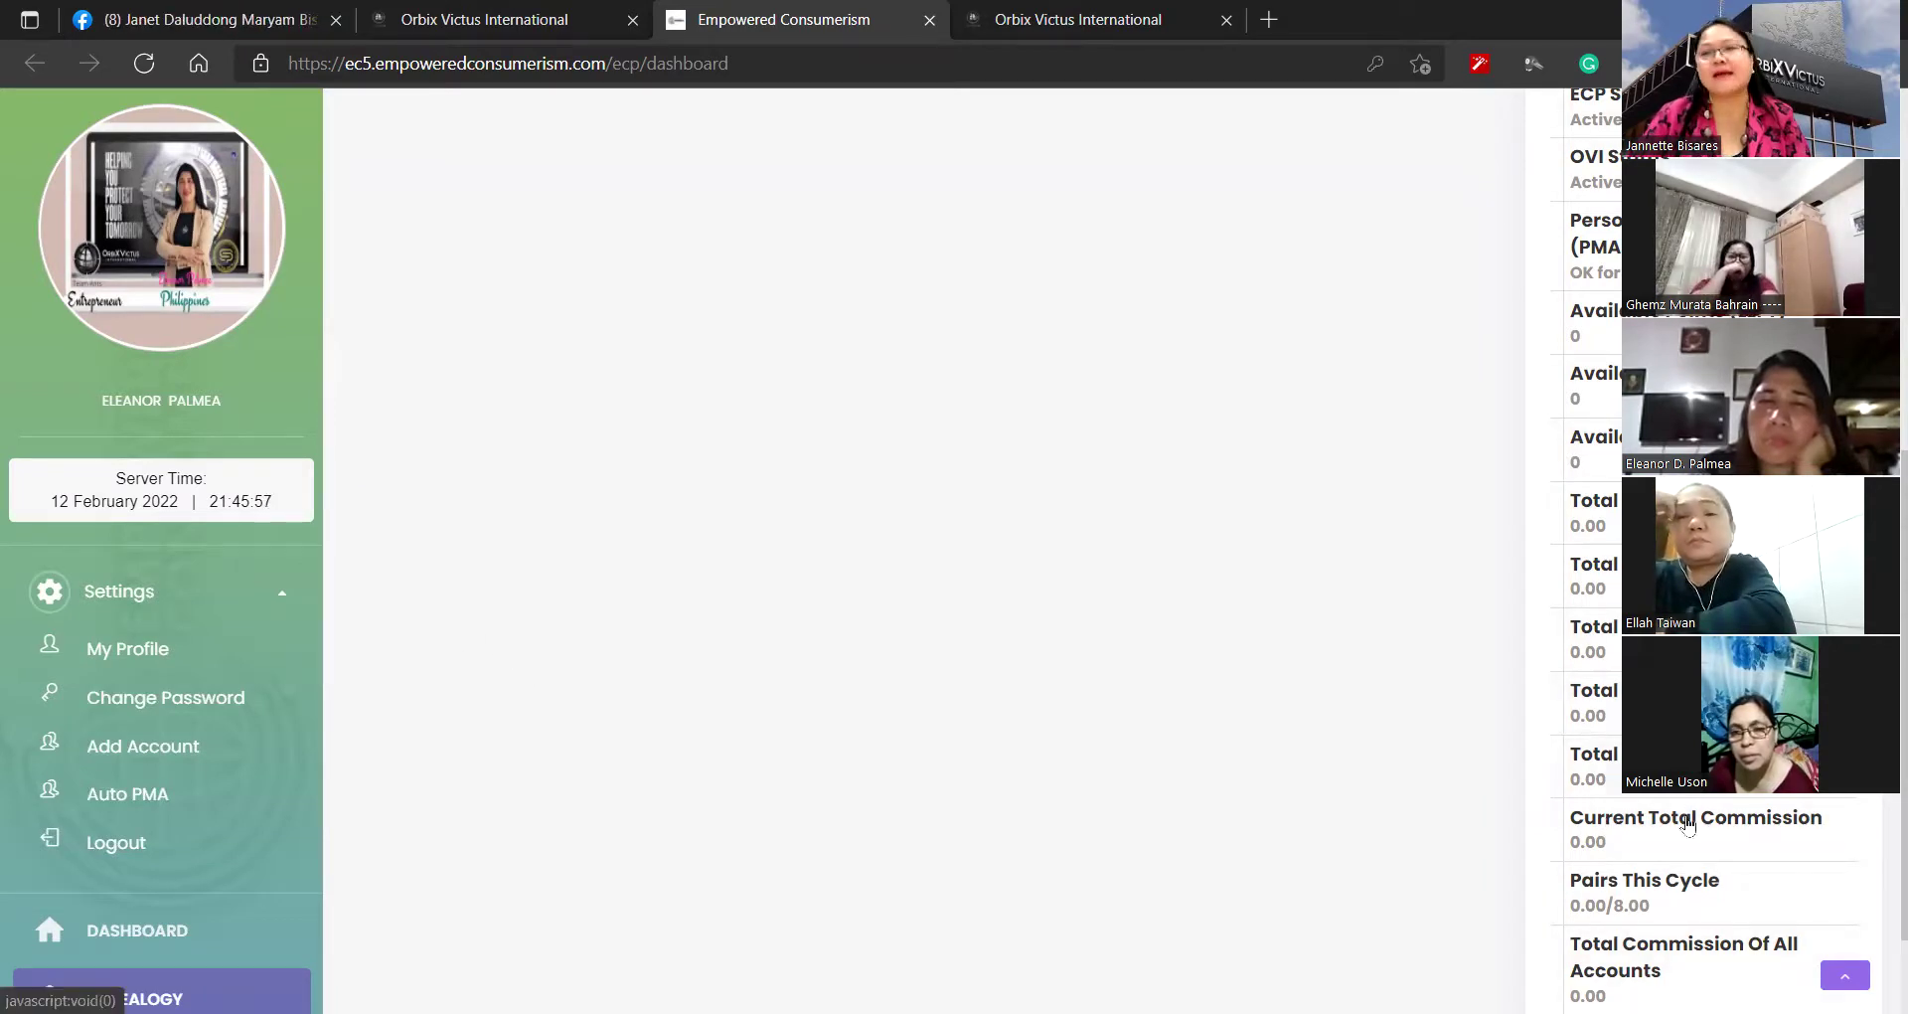
{"action": "scroll", "coordinate": [1598, 575], "scroll_direction": "up", "scroll_amount": 7}
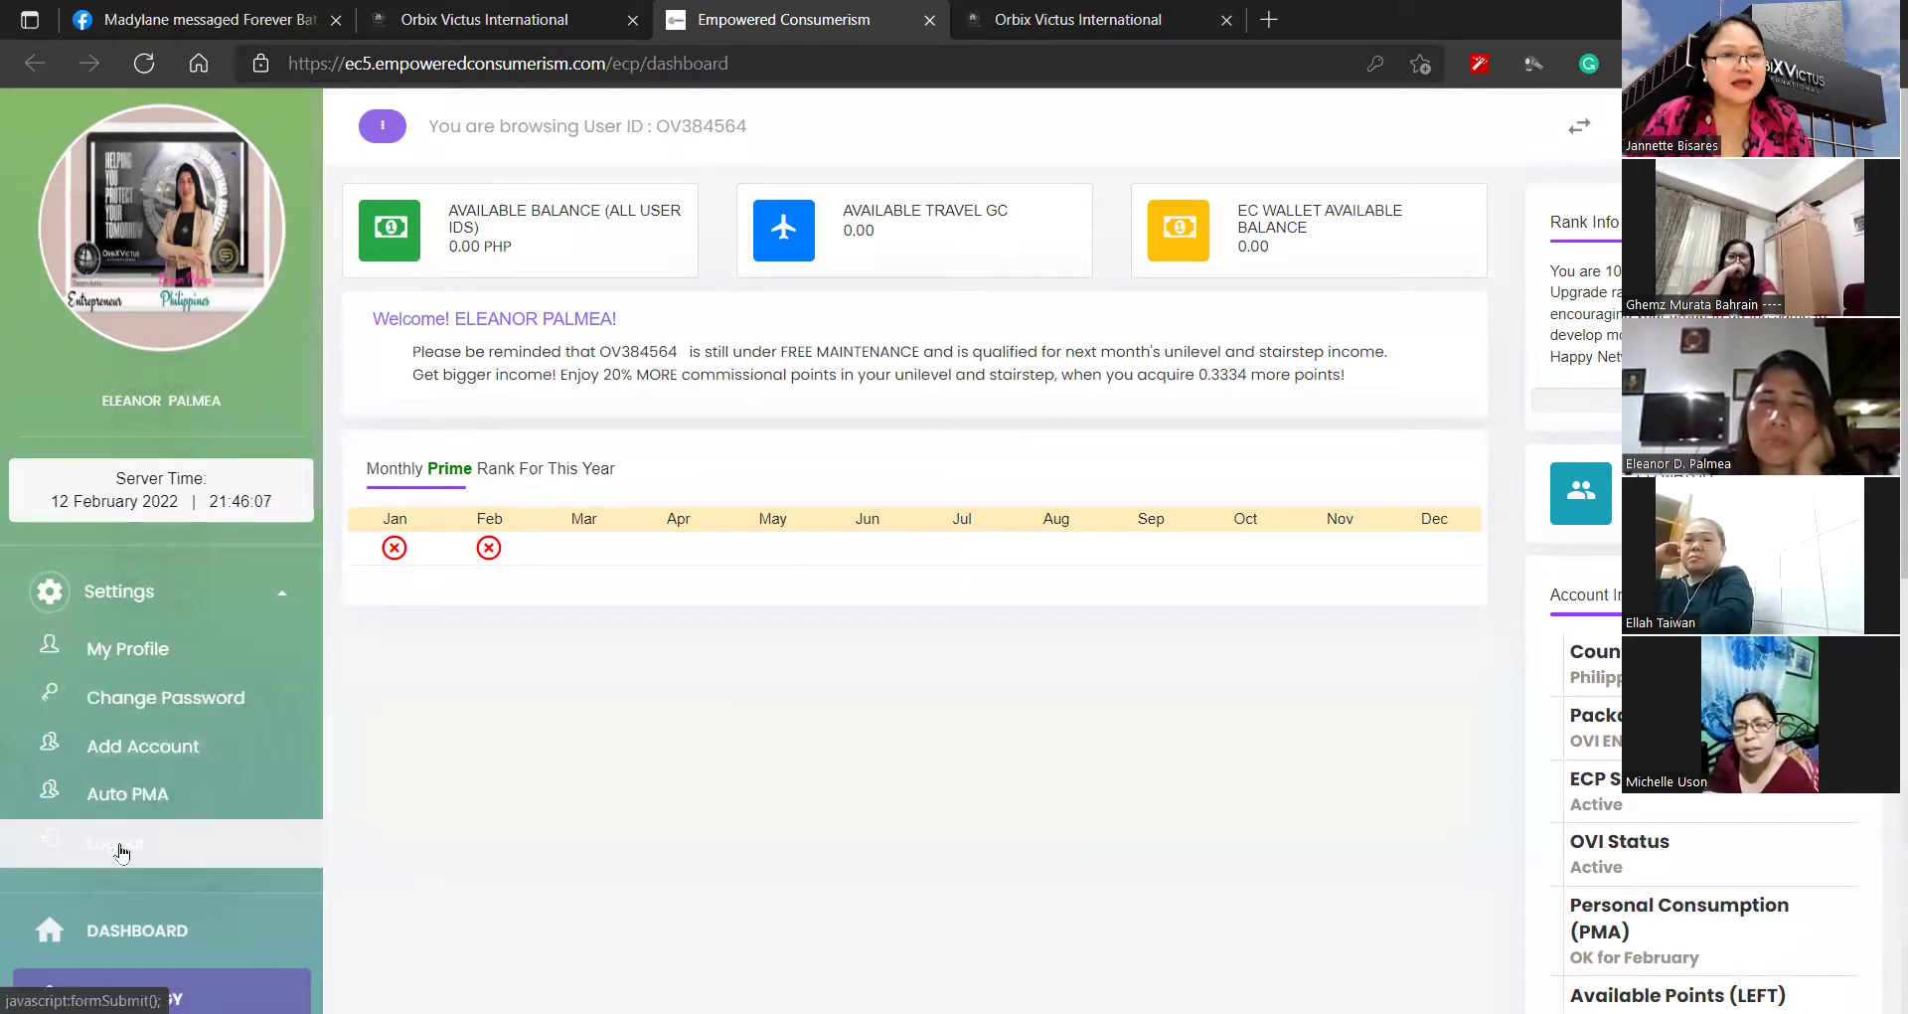
{"action": "left_click", "coordinate": [122, 845]}
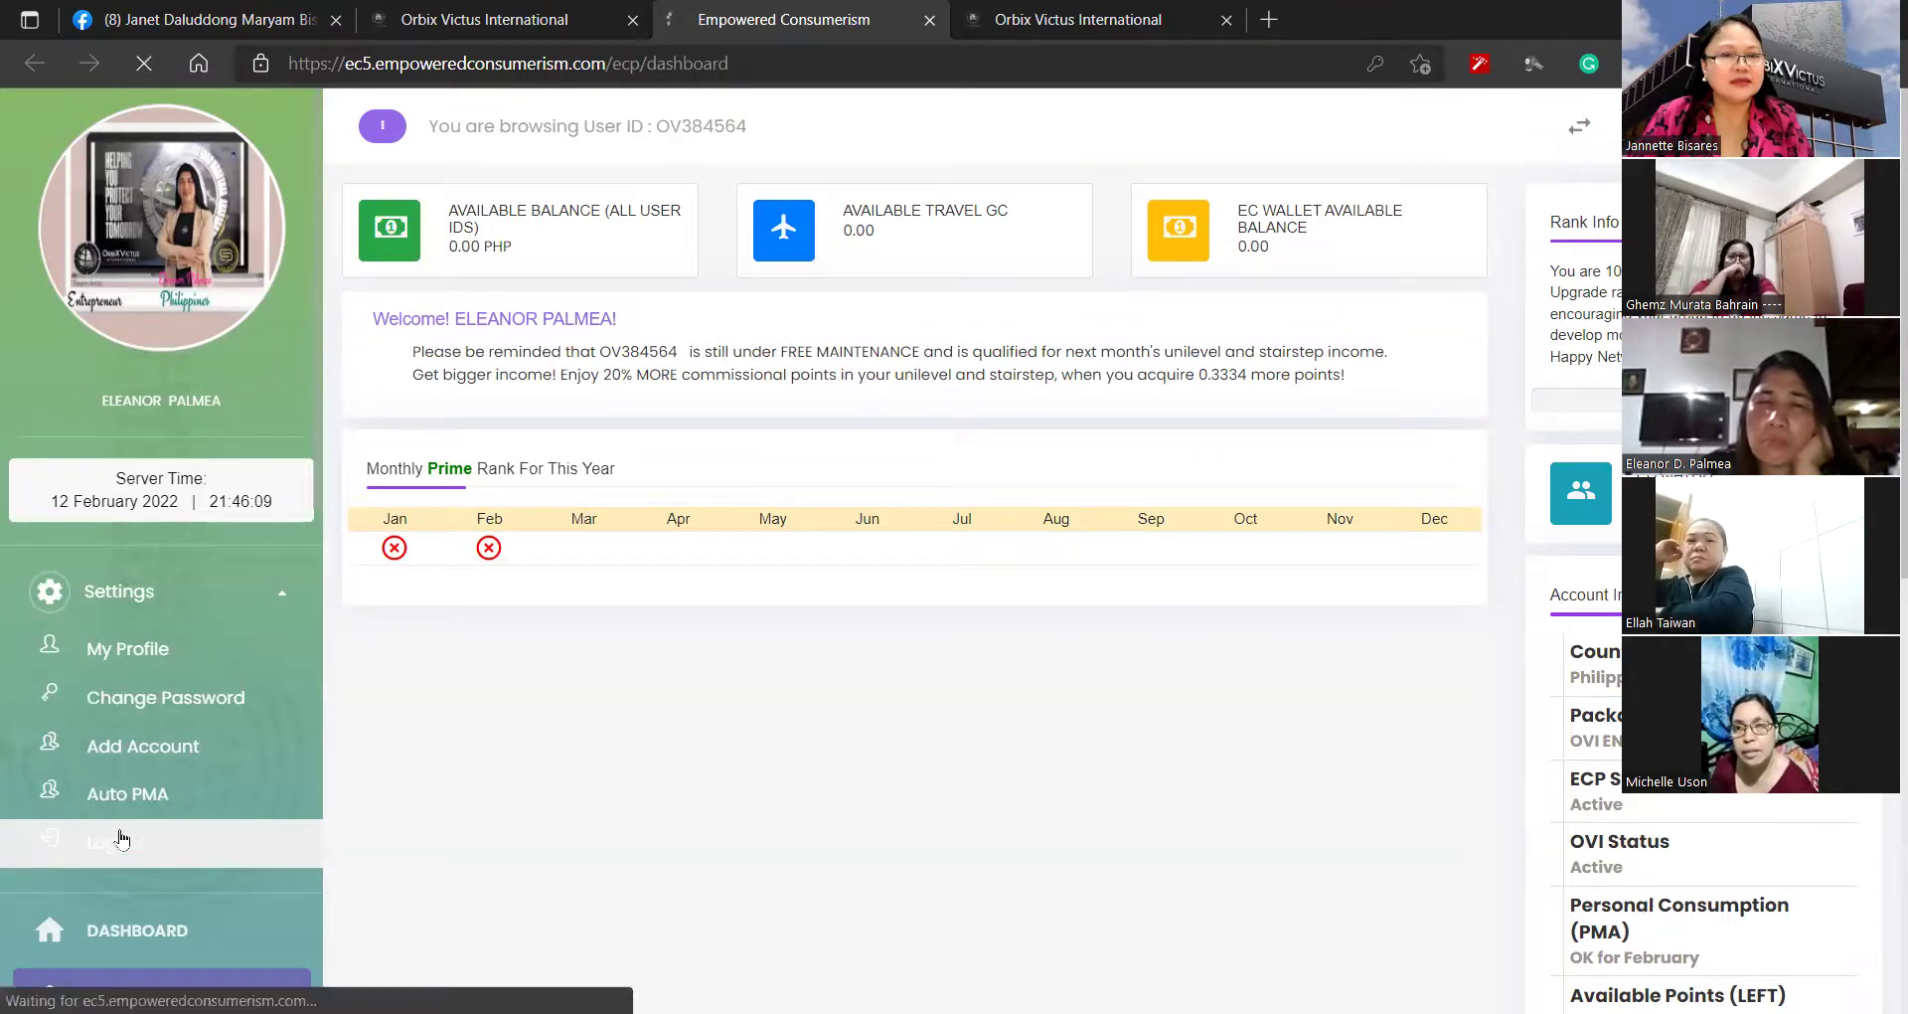